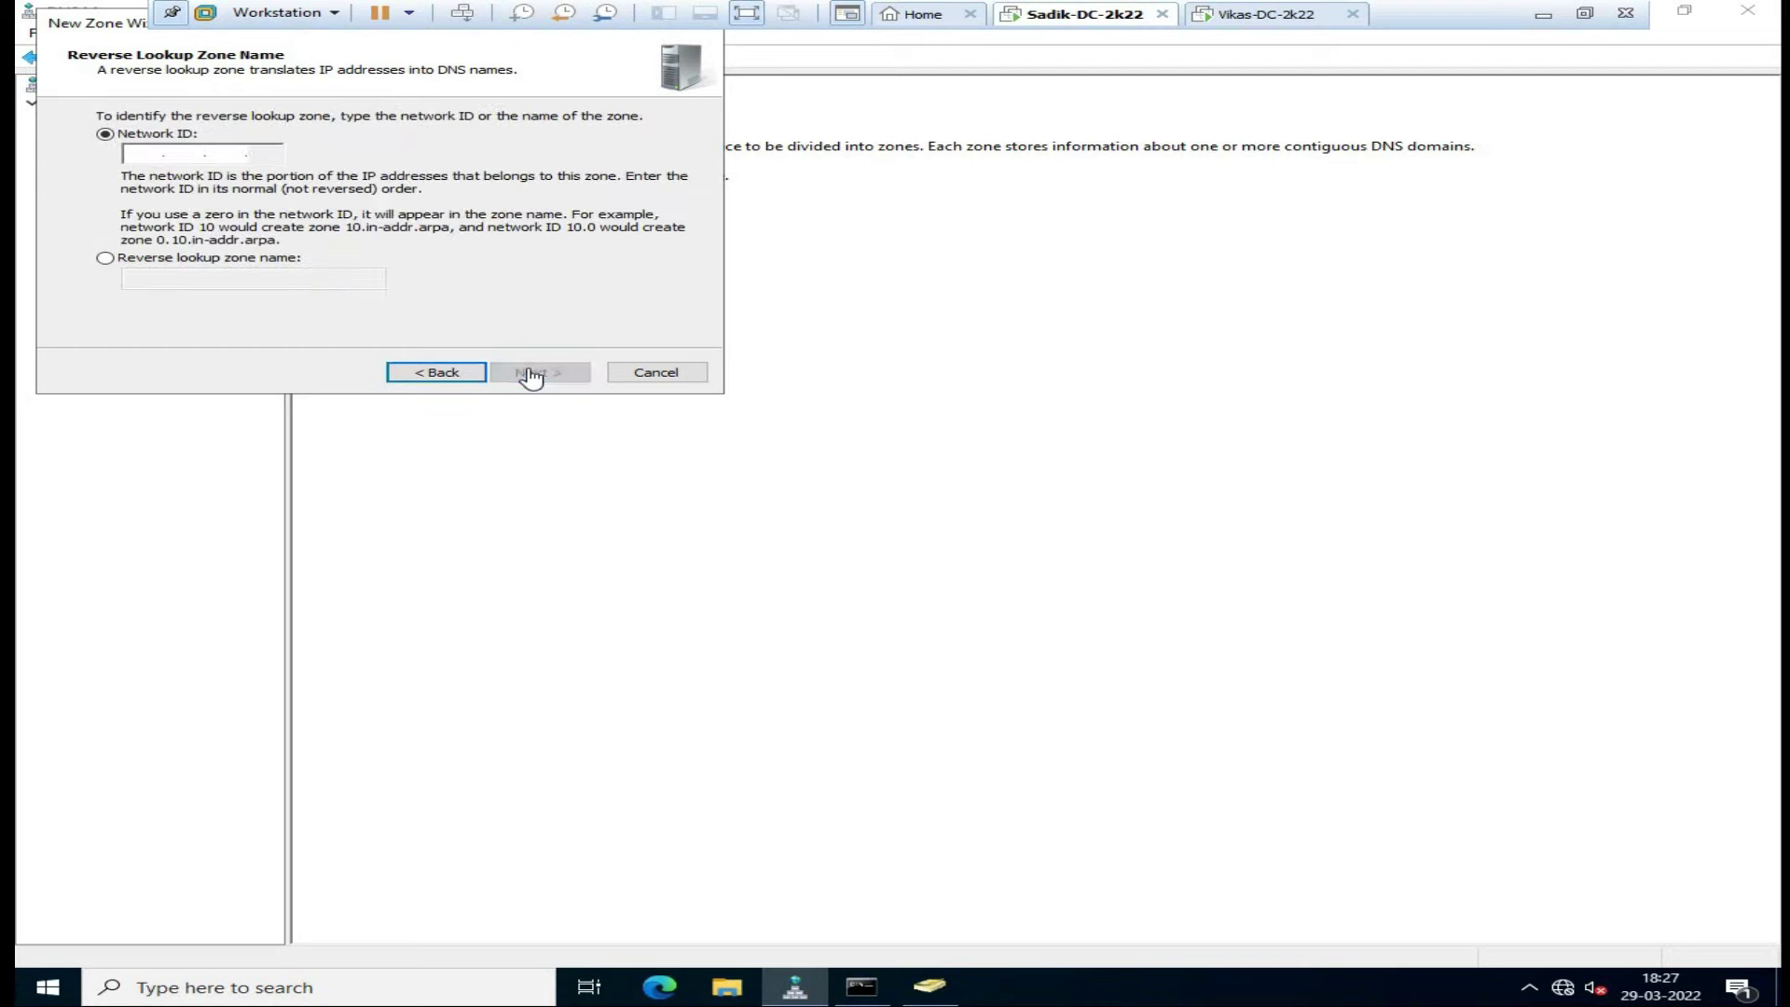
Step: Create the reverse lookup zone for network ID 172.16.0, accepting the default dynamic update setting
type("172.16.0.")
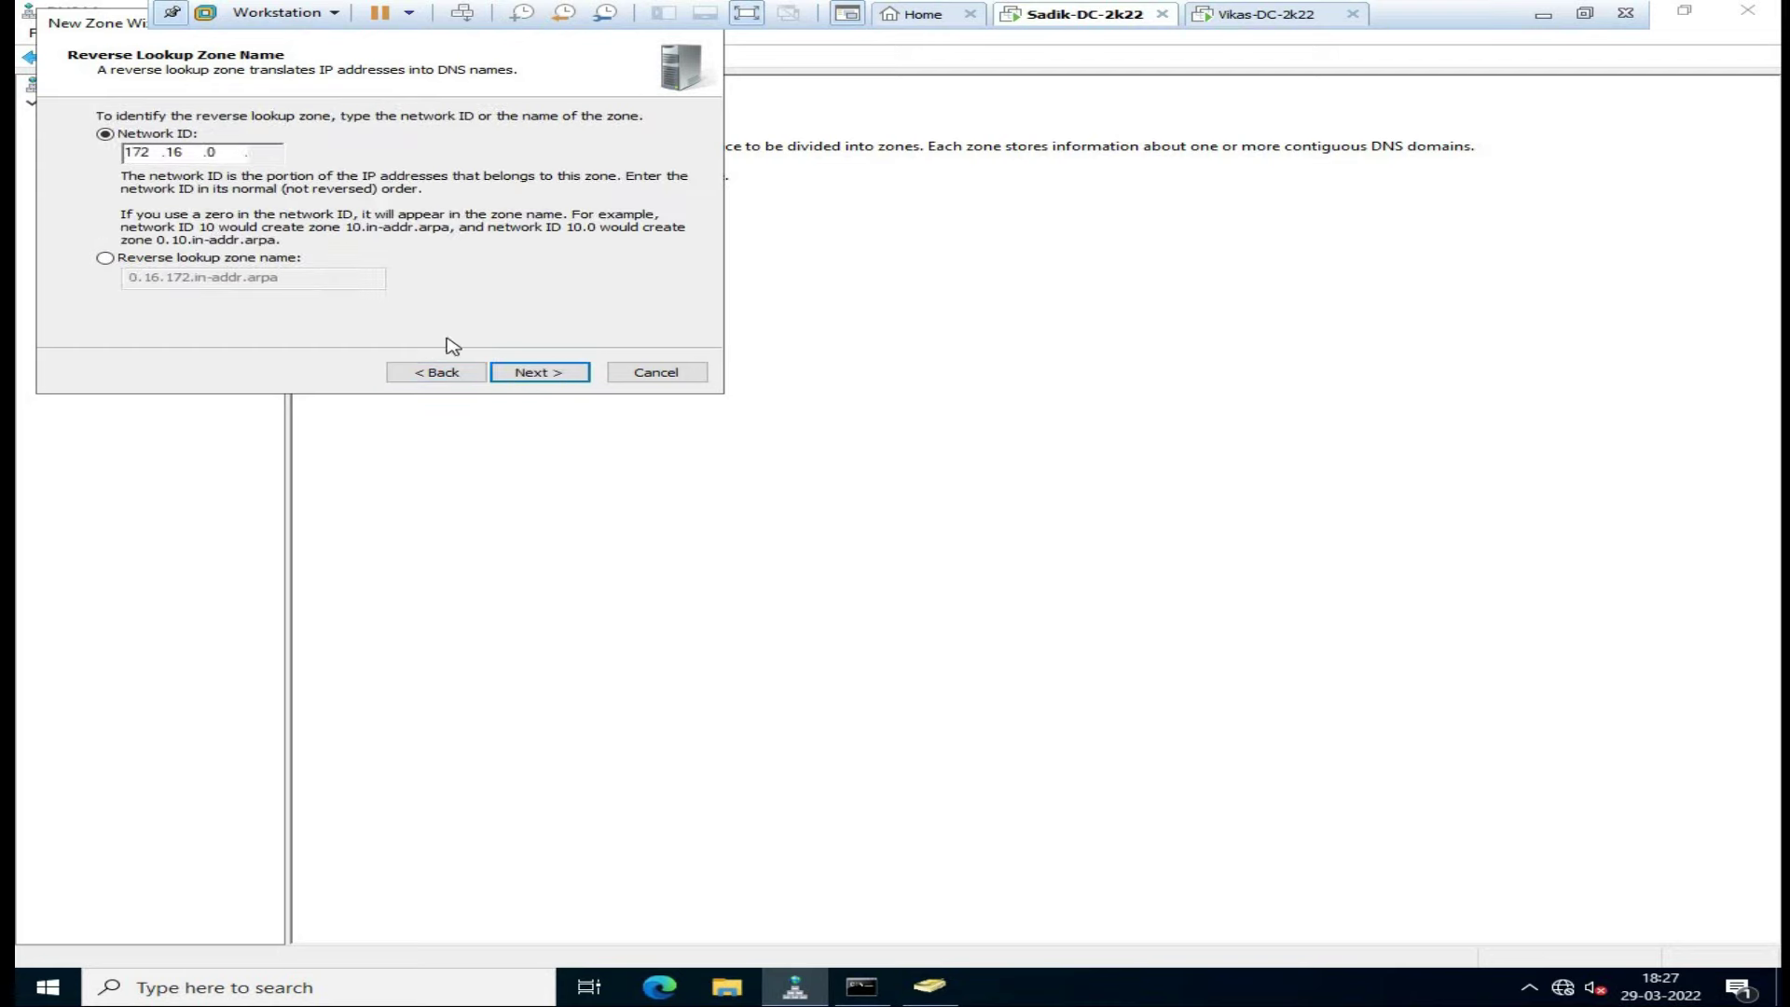
left_click(541, 374)
left_click(543, 376)
left_click(541, 373)
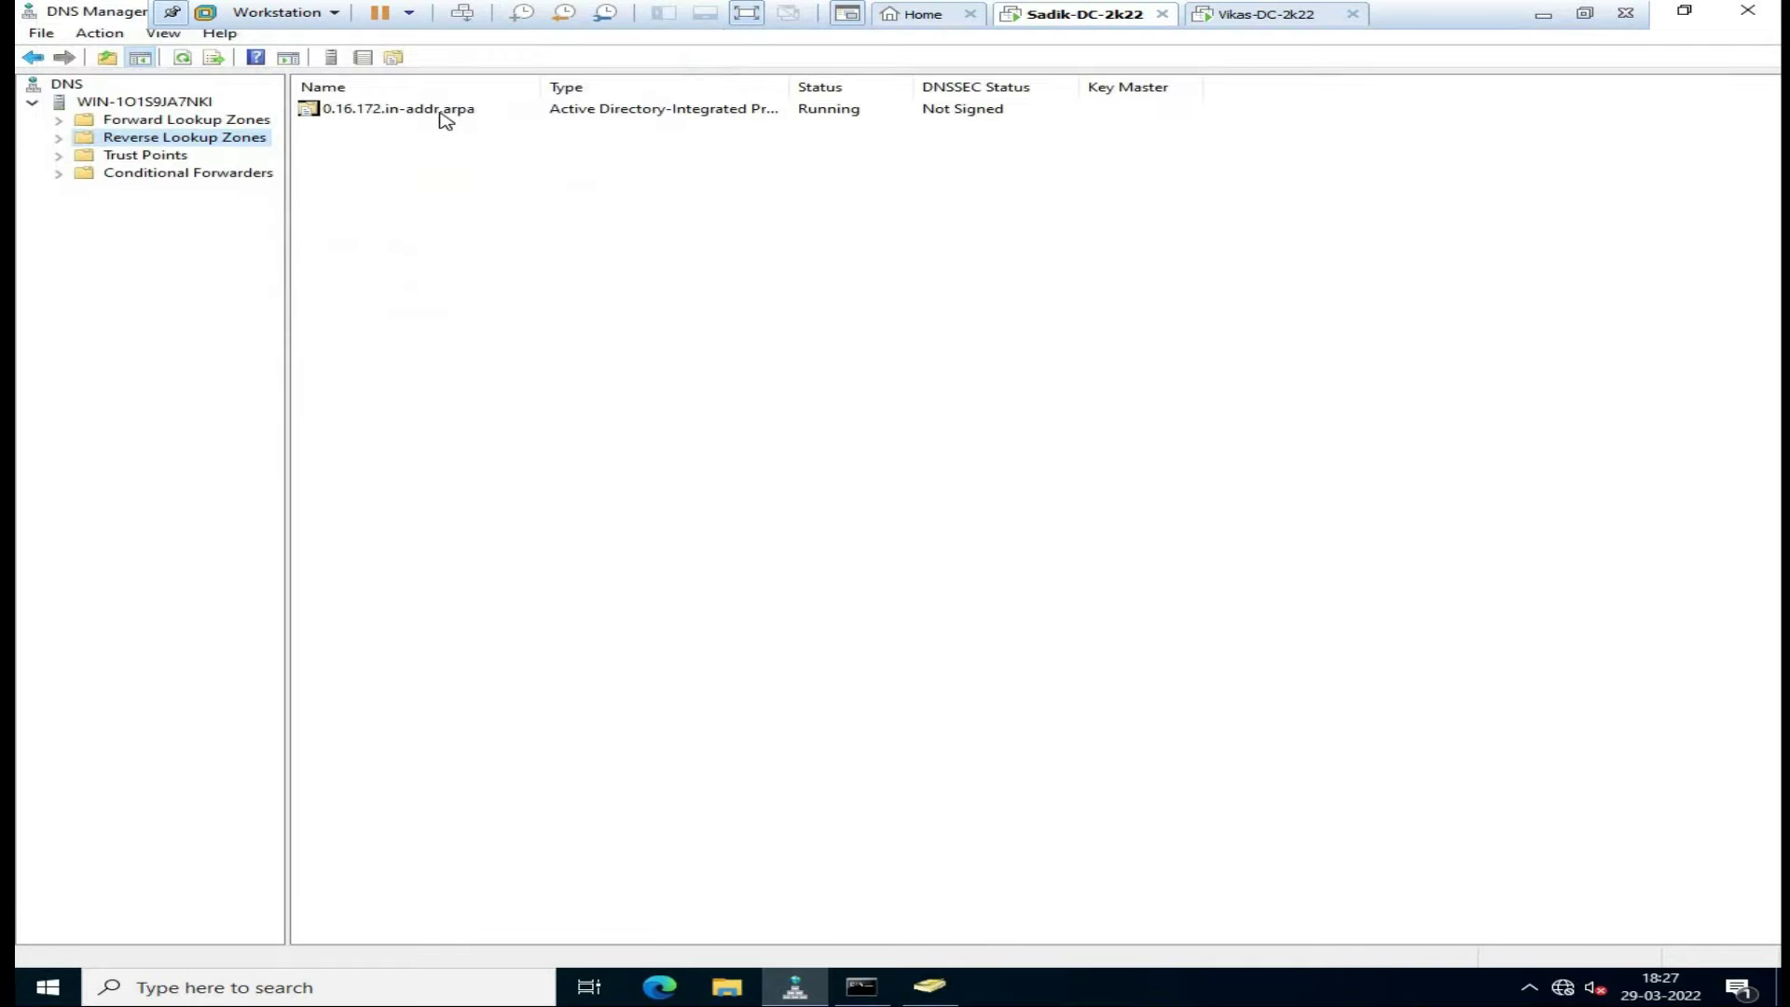
Step: Add a PTR record in 0.16.172.in-addr.arpa pointing to the host record win-1o1s9ja7nki.pms.com
double_click(446, 121)
right_click(502, 237)
left_click(620, 289)
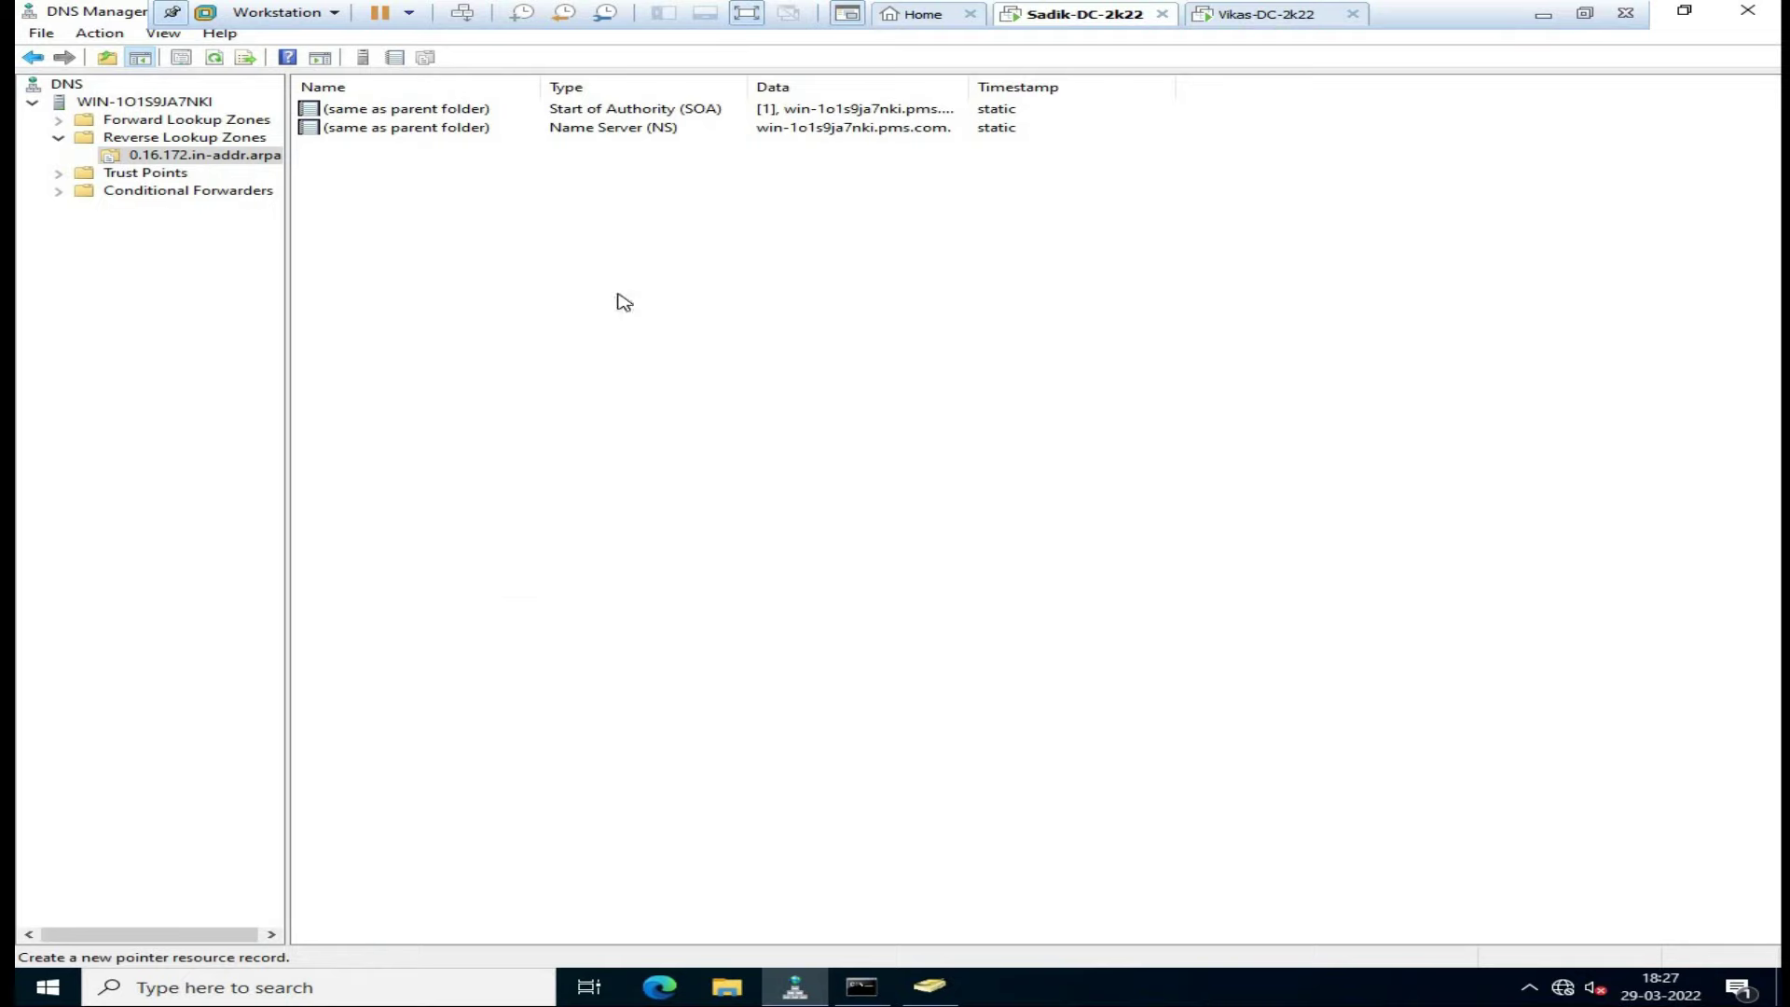
left_click(1092, 457)
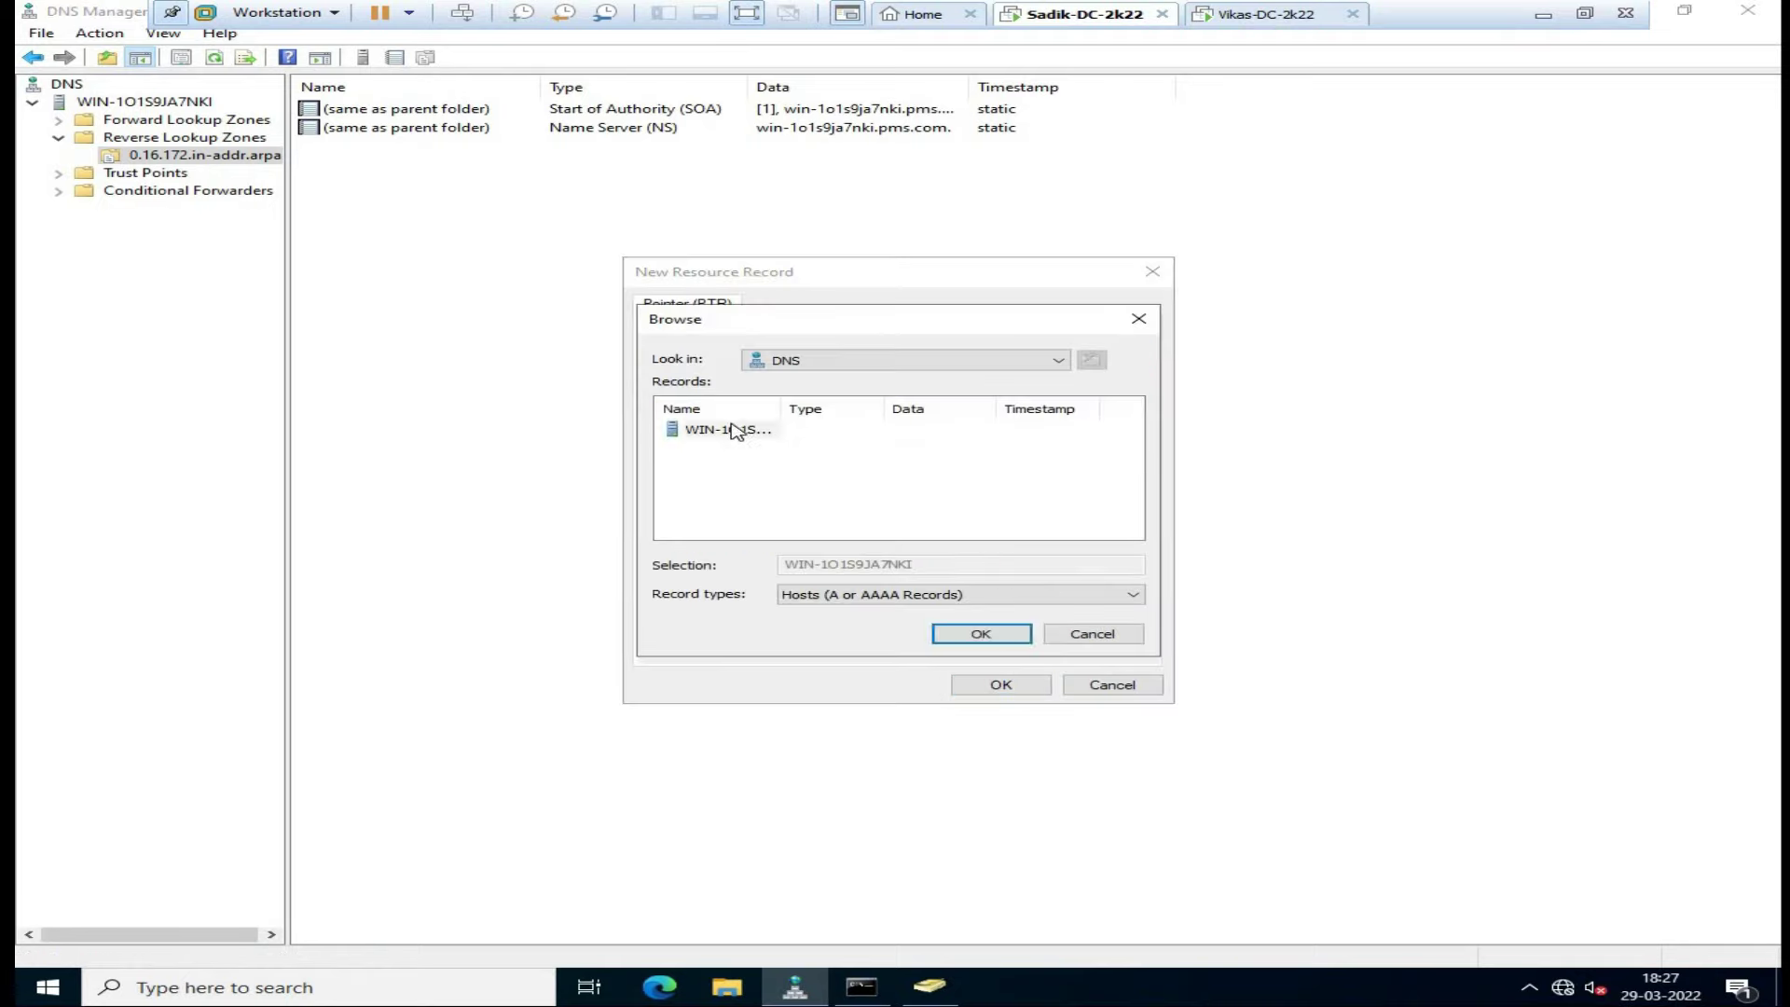
double_click(736, 430)
double_click(735, 431)
double_click(717, 447)
scroll(744, 526, "down", 1)
double_click(731, 530)
left_click(1001, 686)
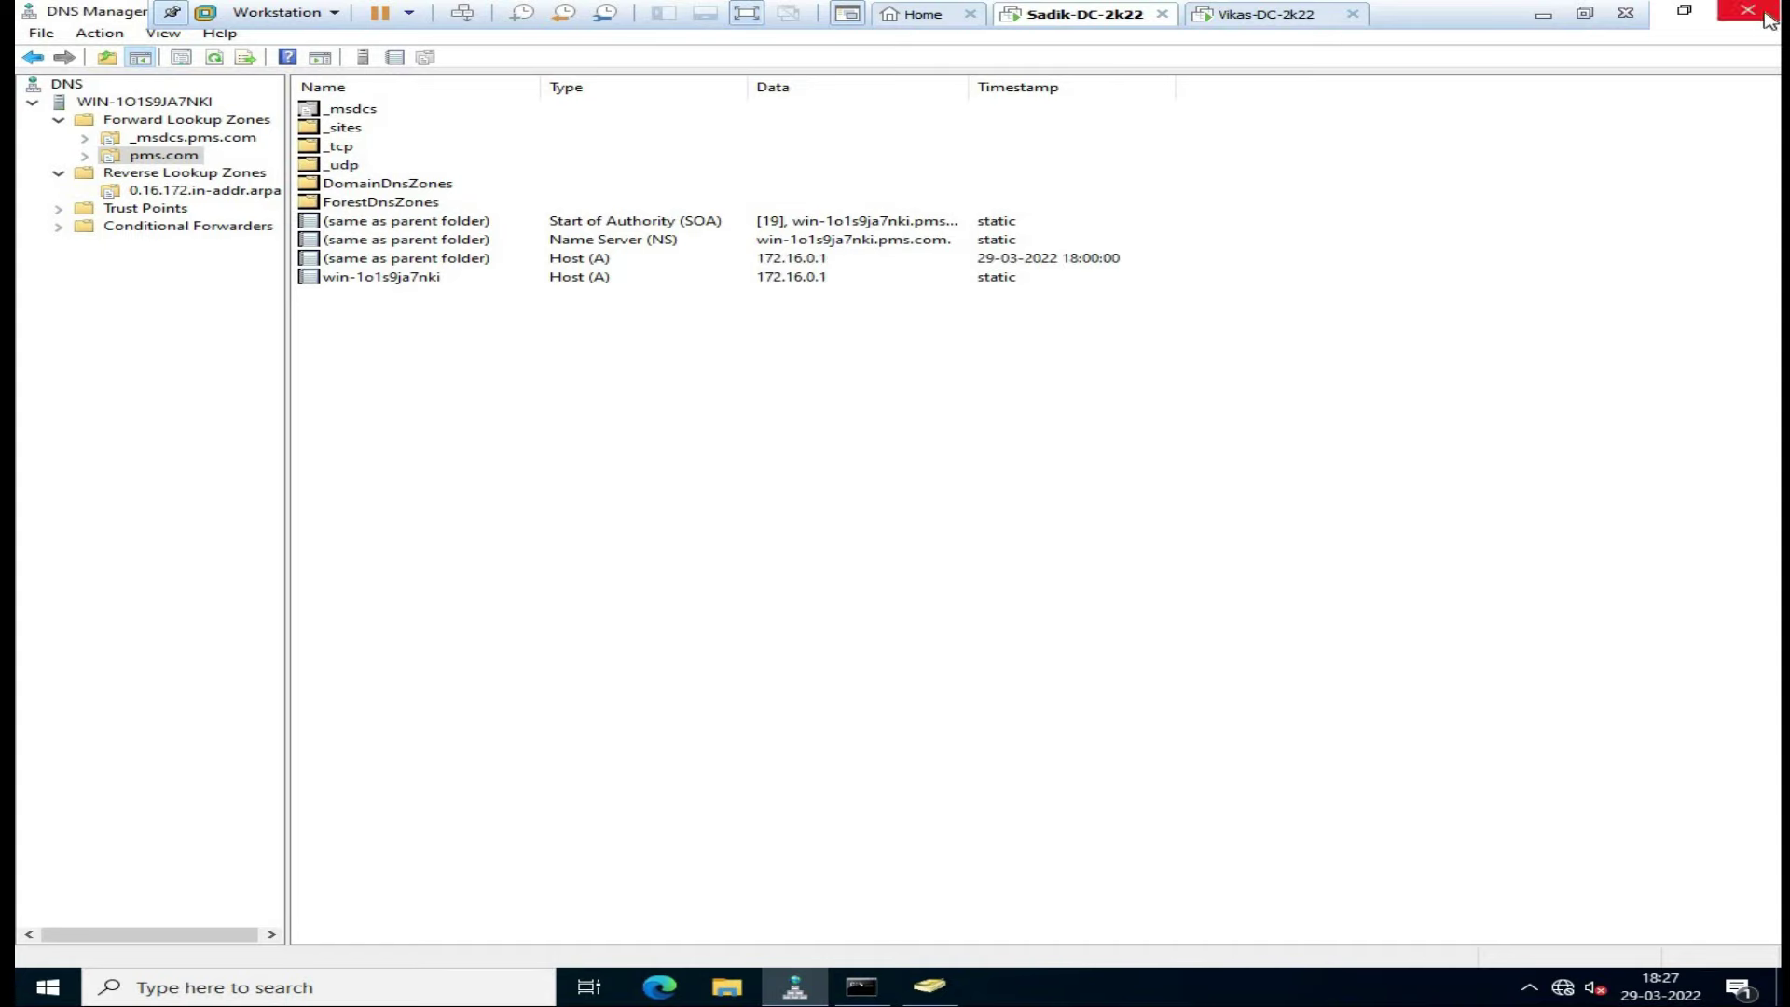
Step: Close DNS Manager and use nslookup to resolve 172.16.0.1 to win-1o1s9ja7nki.pms.com
left_click(1747, 11)
key("super+r")
type("ns")
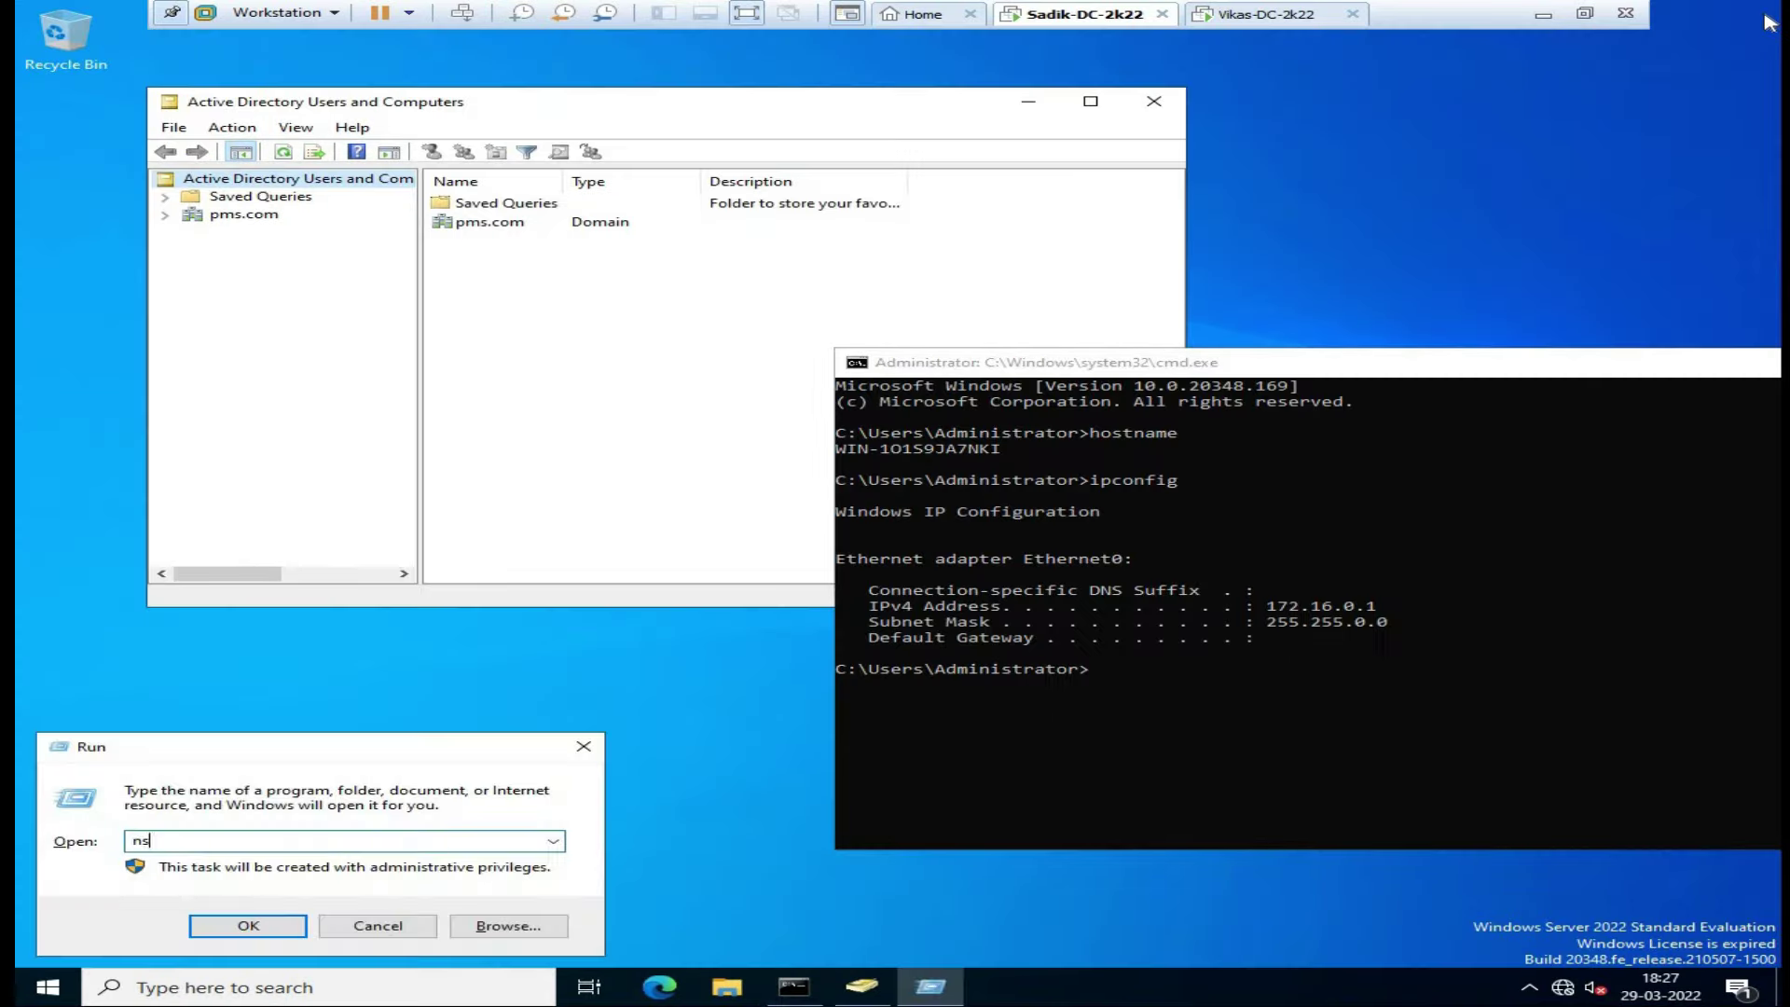
type("lookup")
key("Return")
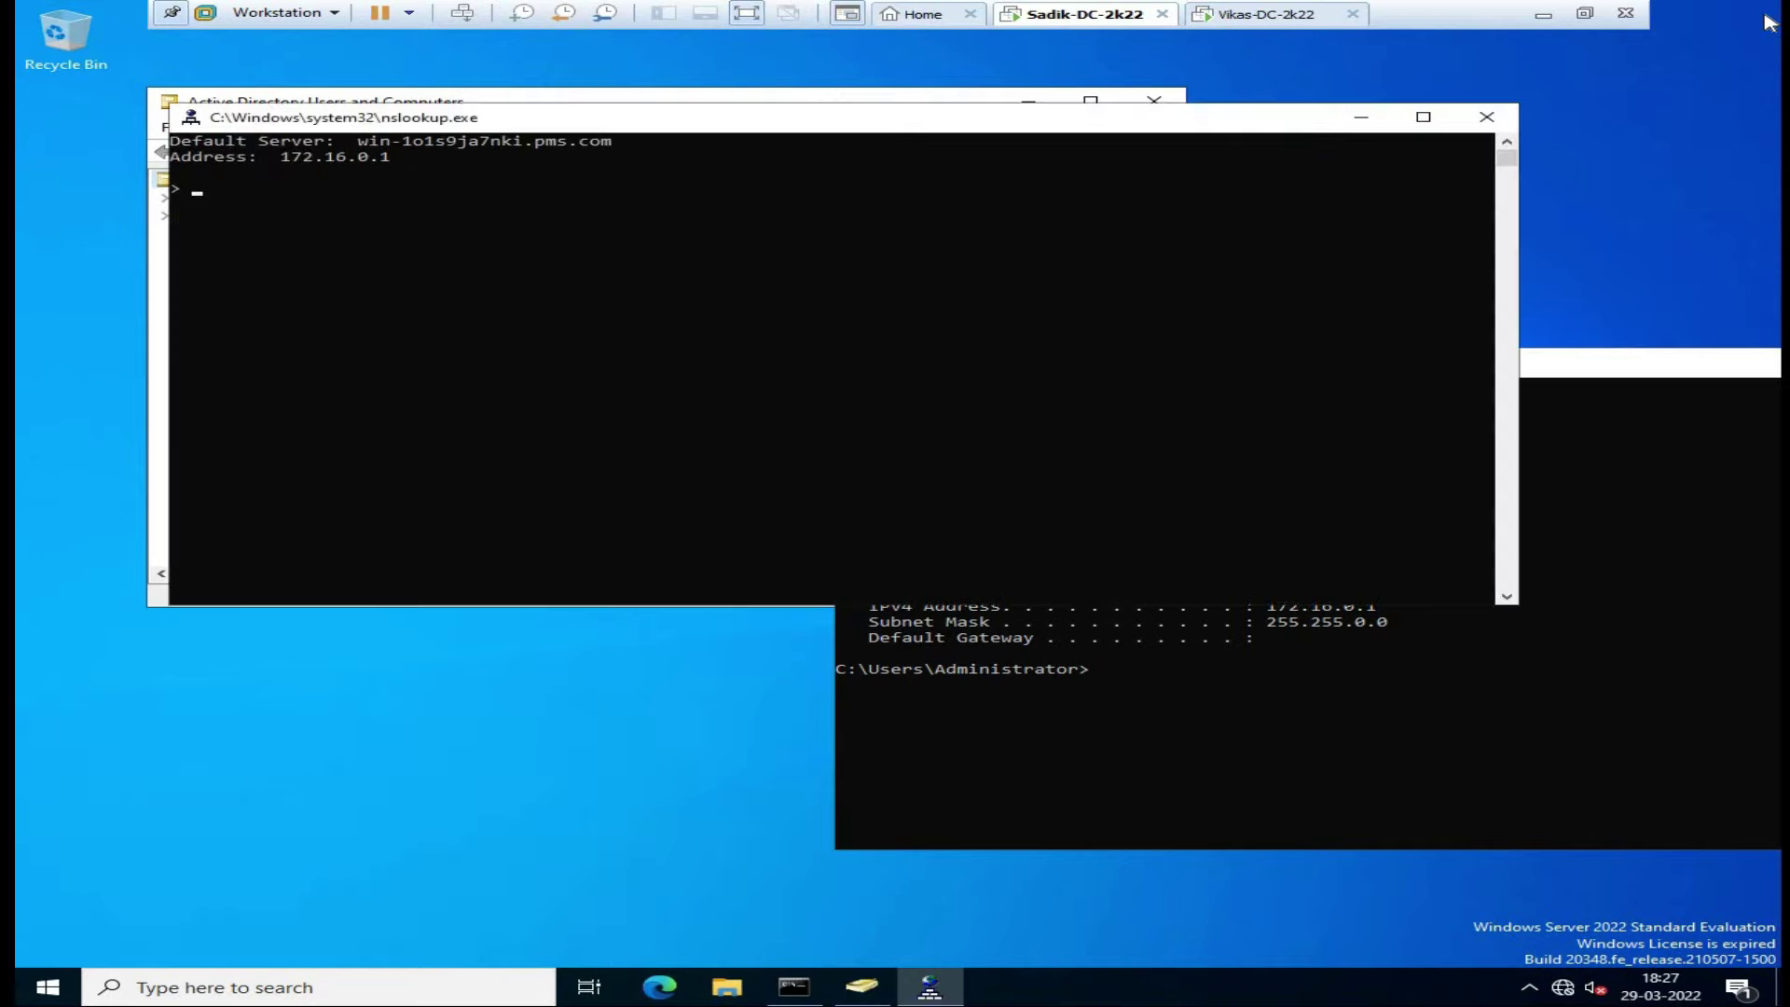
type("172.16.0.1")
key("Return")
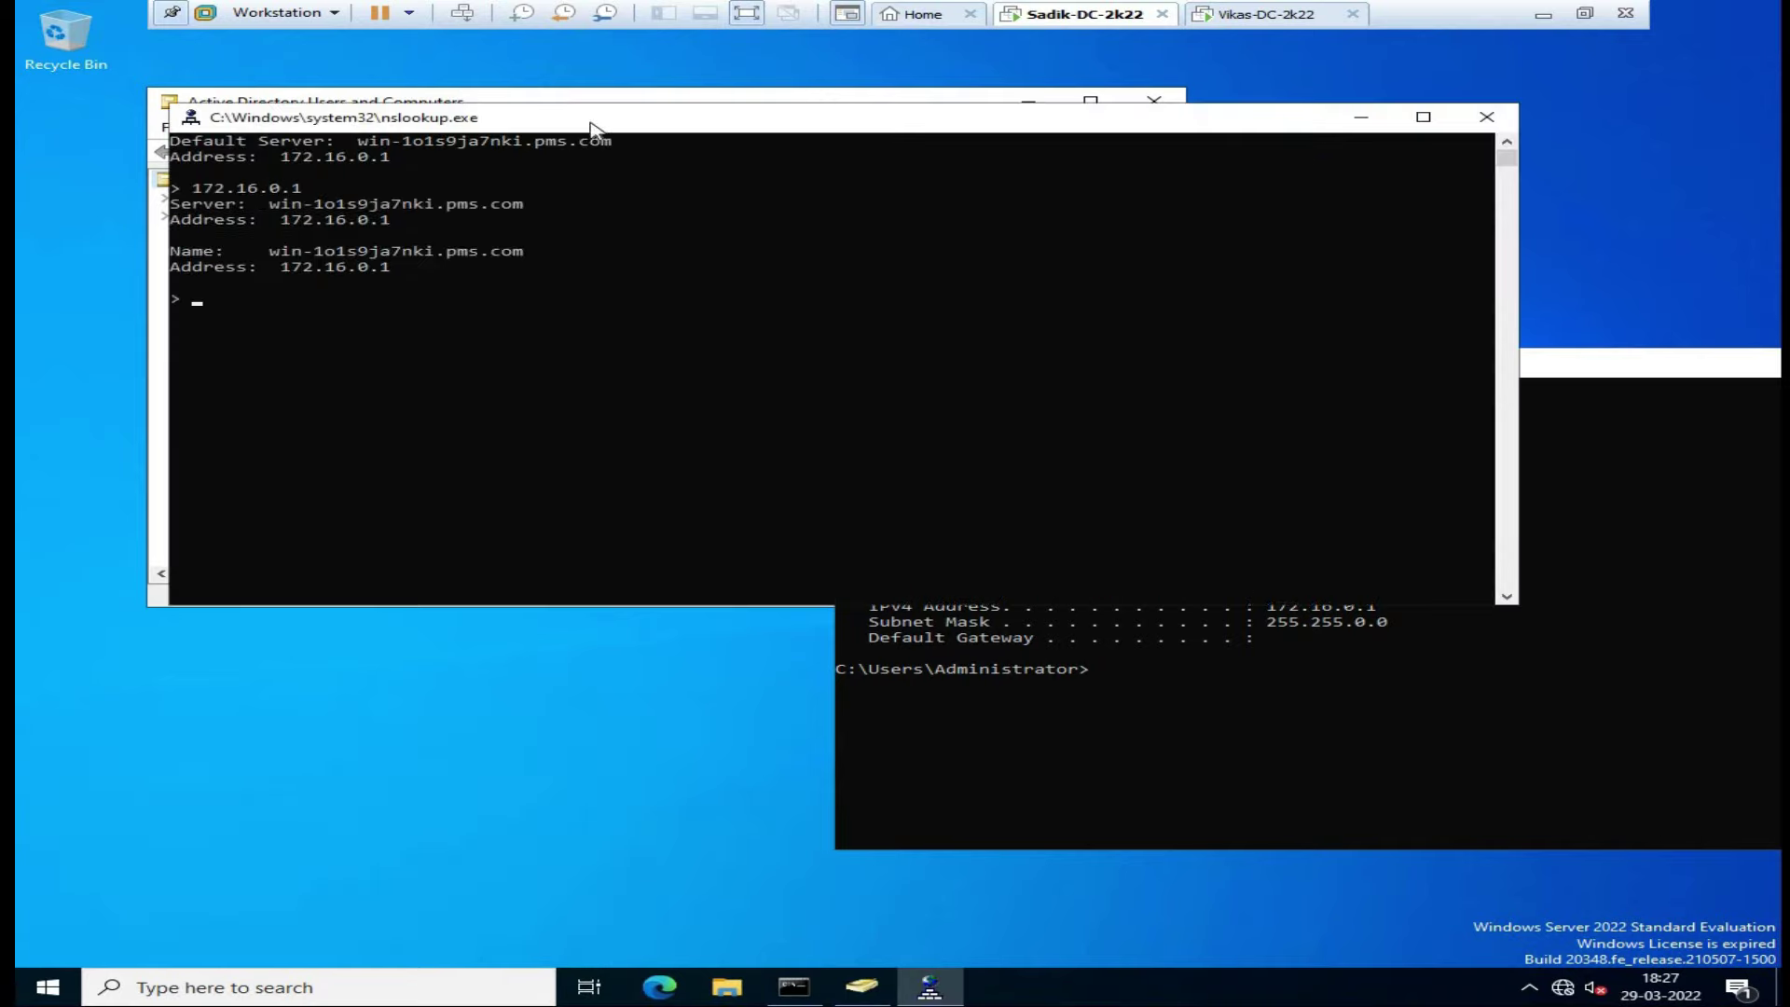
Step: Move the nslookup console aside and close Active Directory Users and Computers
left_click_drag(580, 130, 1425, 152)
left_click_drag(1126, 101, 1144, 102)
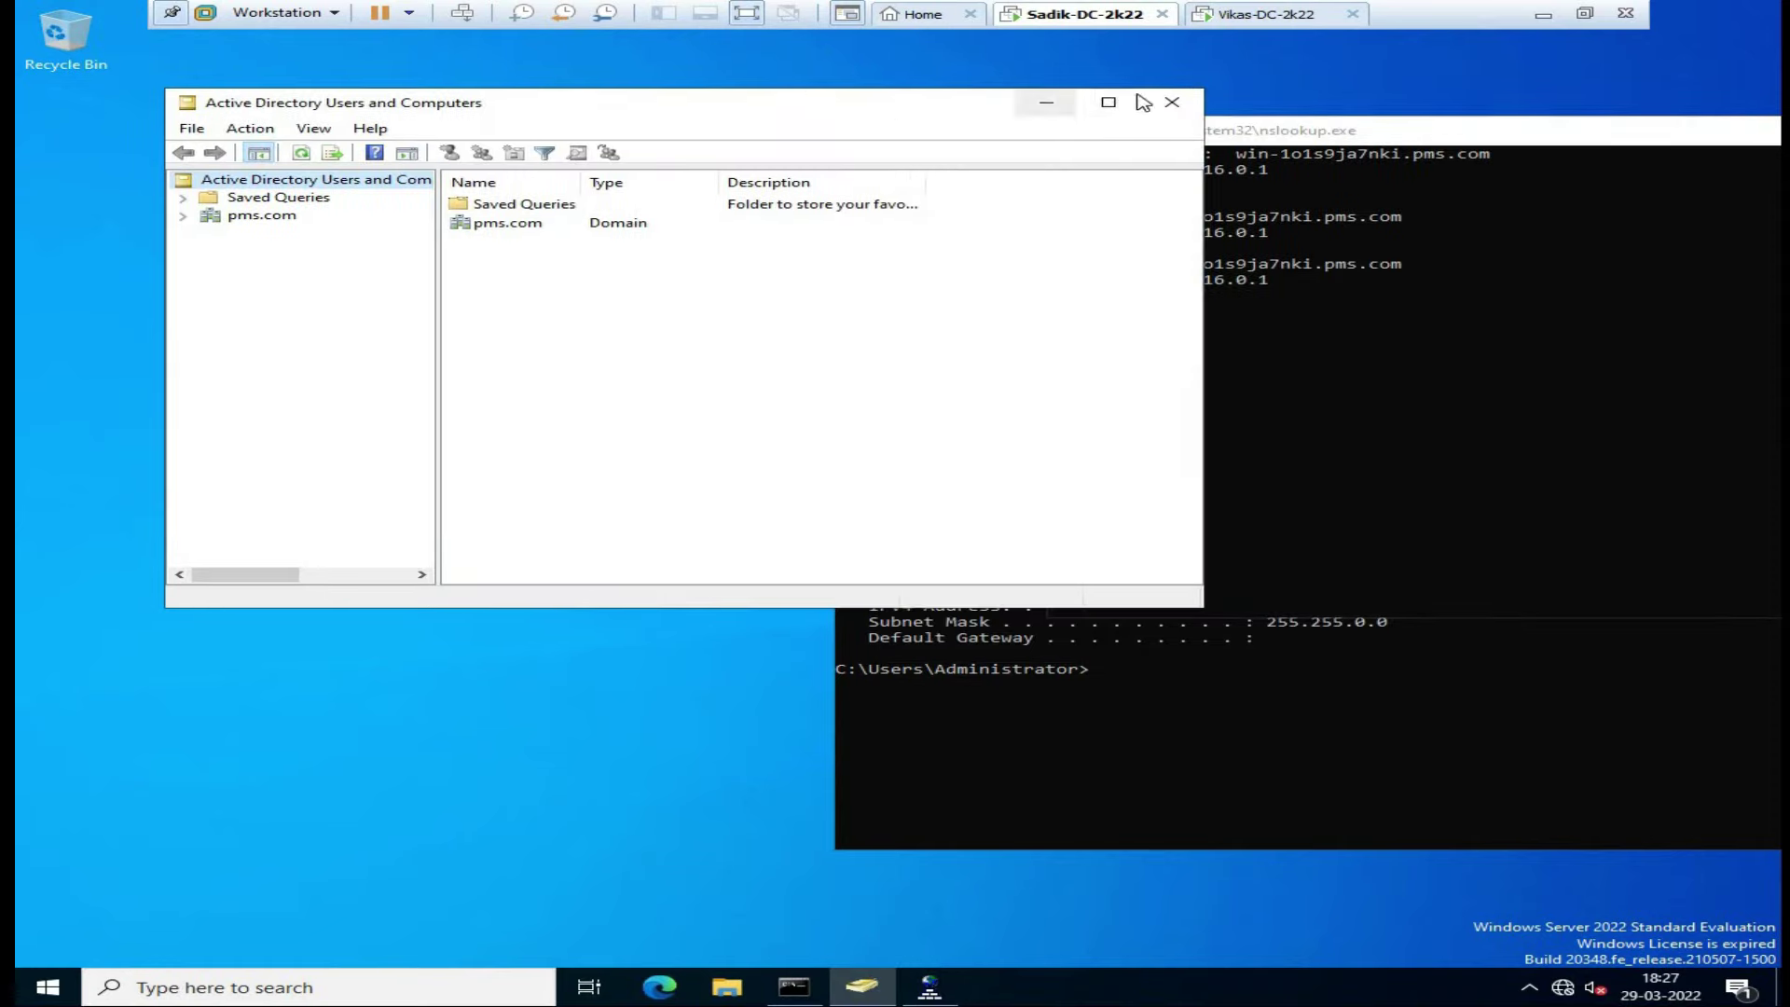
left_click(1171, 102)
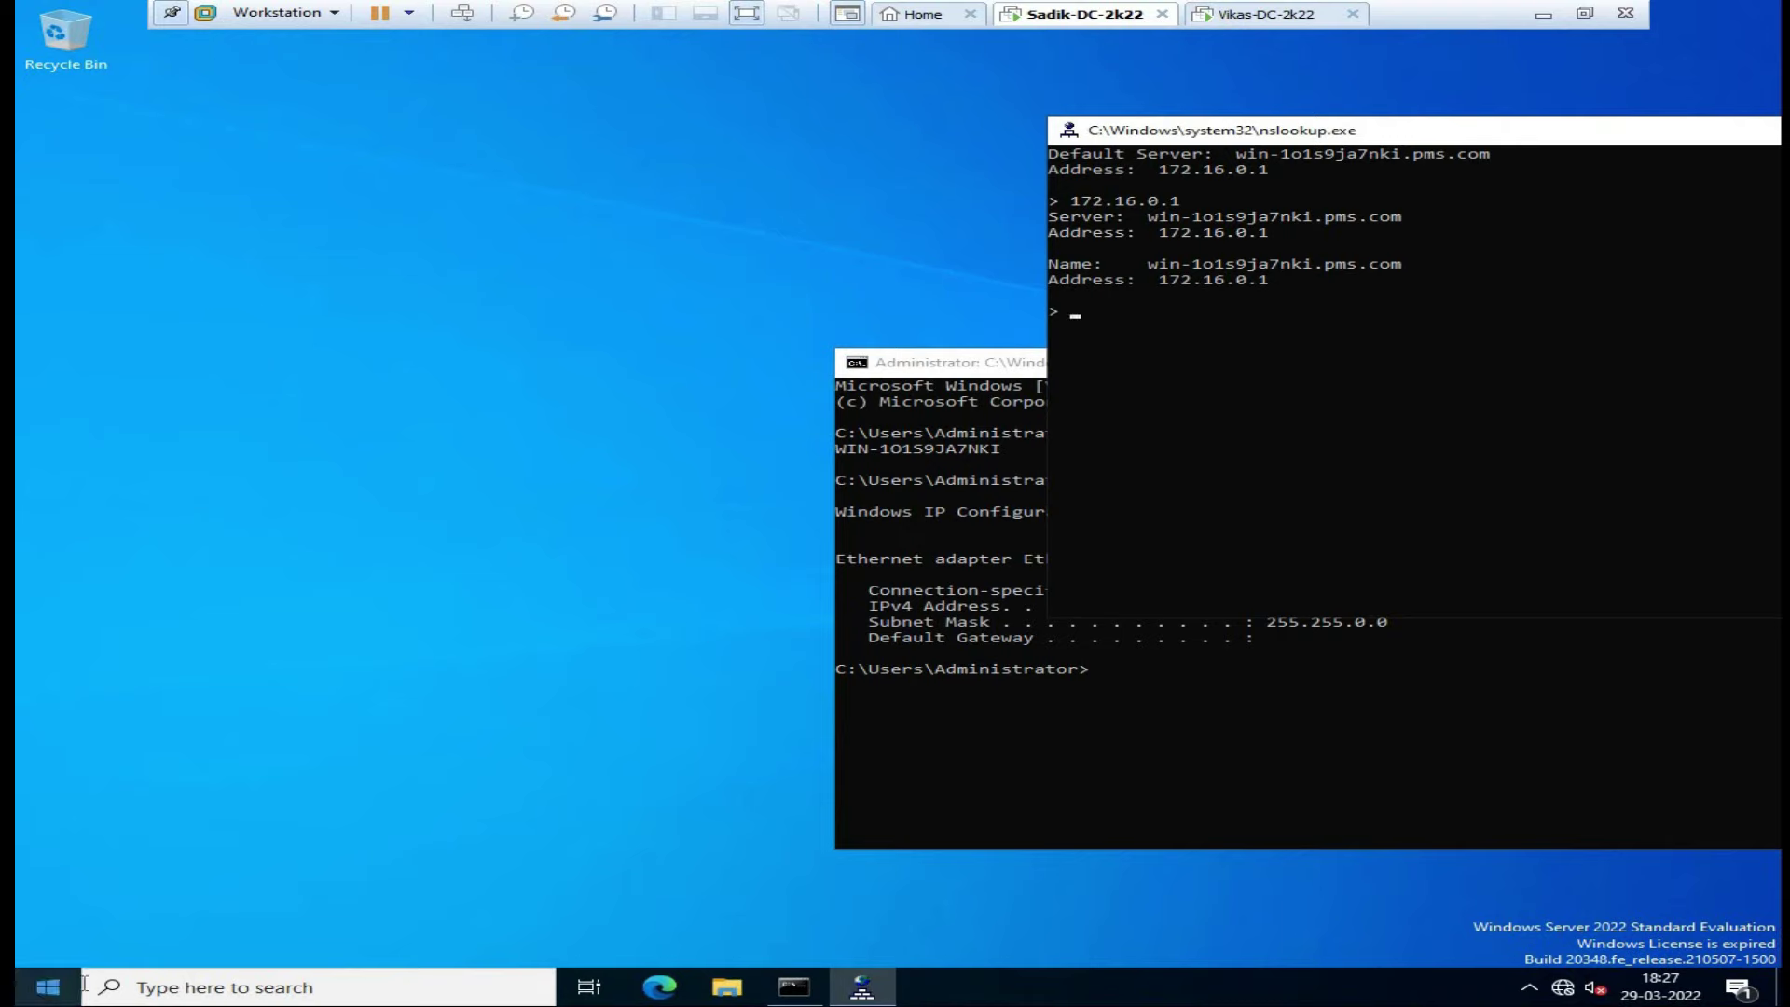
Step: Launch Server Manager, dismiss the Admin Center notice, and start the Add Roles and Features Wizard
left_click(34, 995)
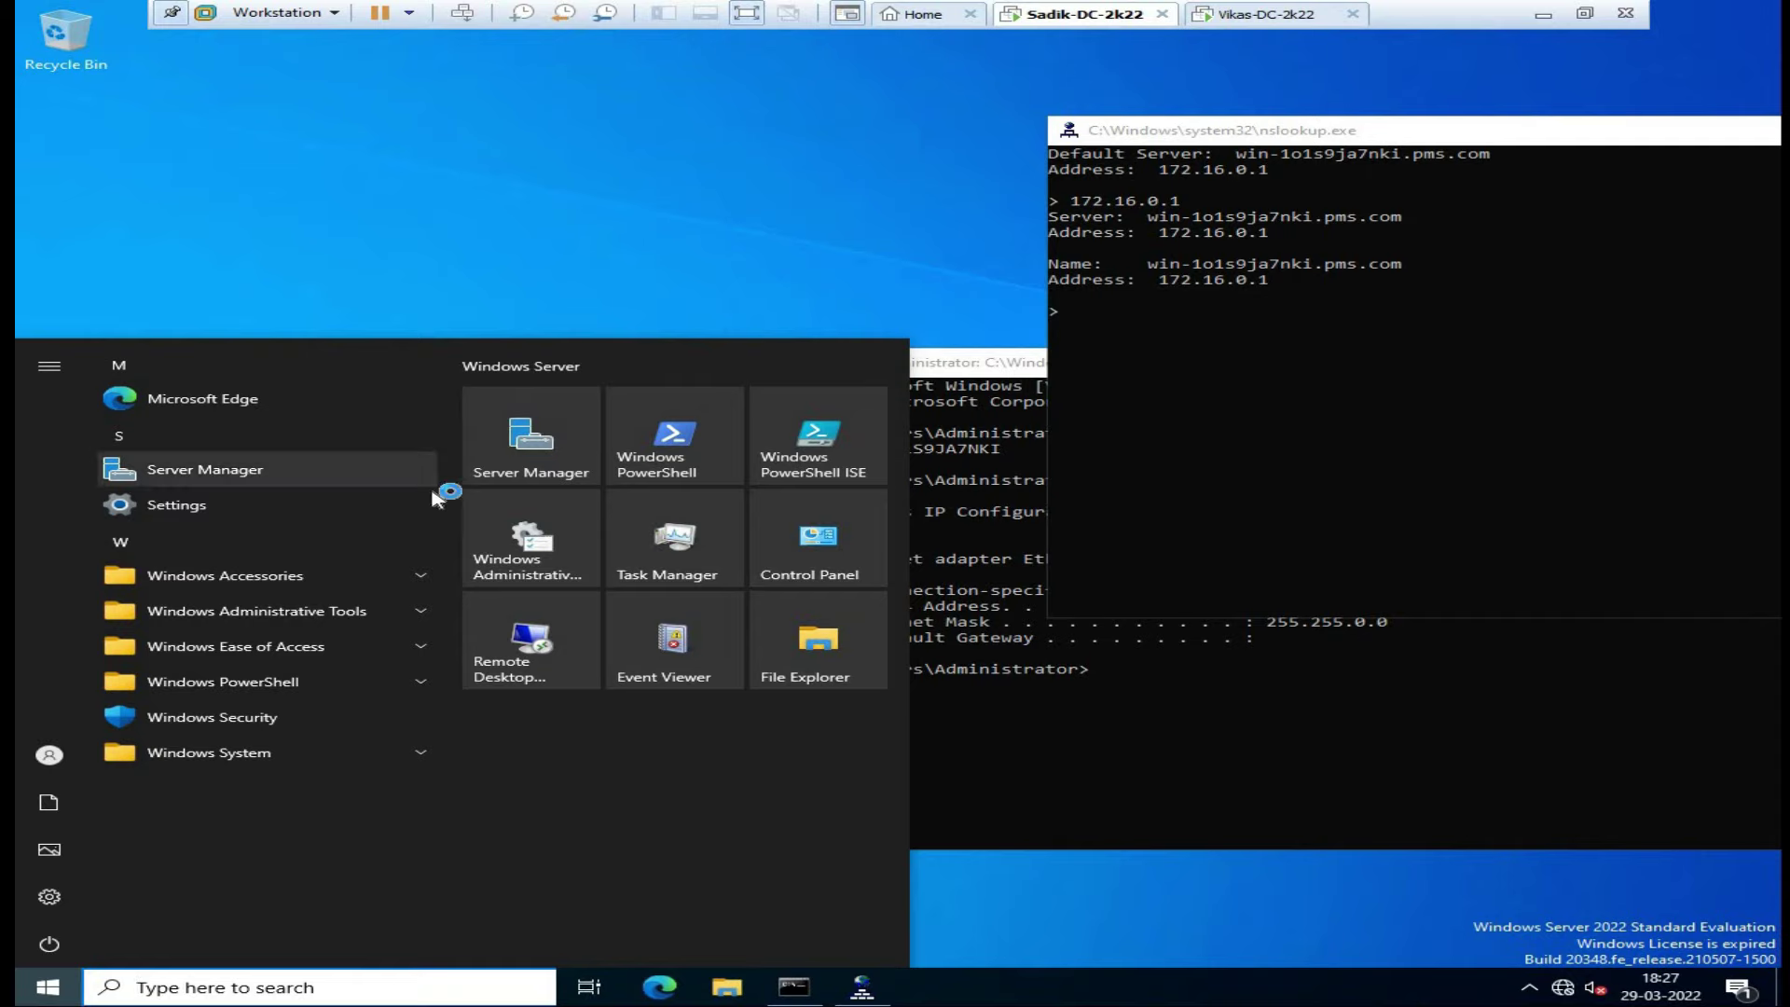
left_click(429, 485)
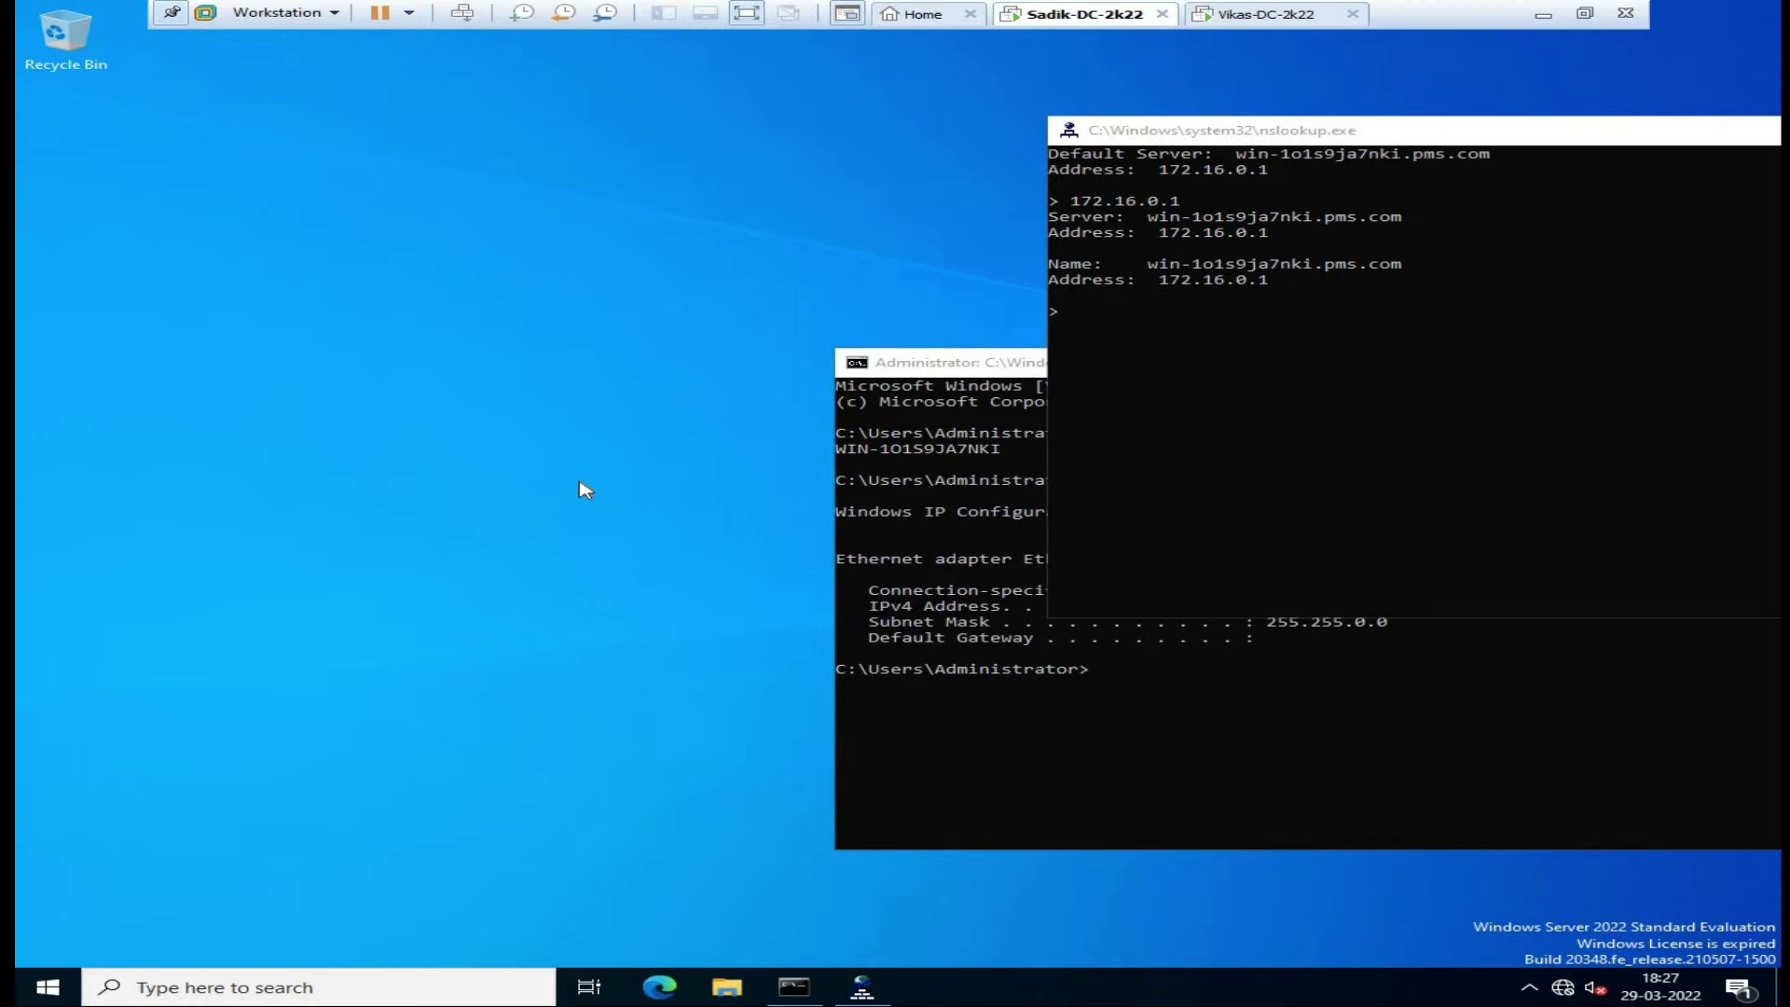
left_click_drag(1030, 361, 294, 471)
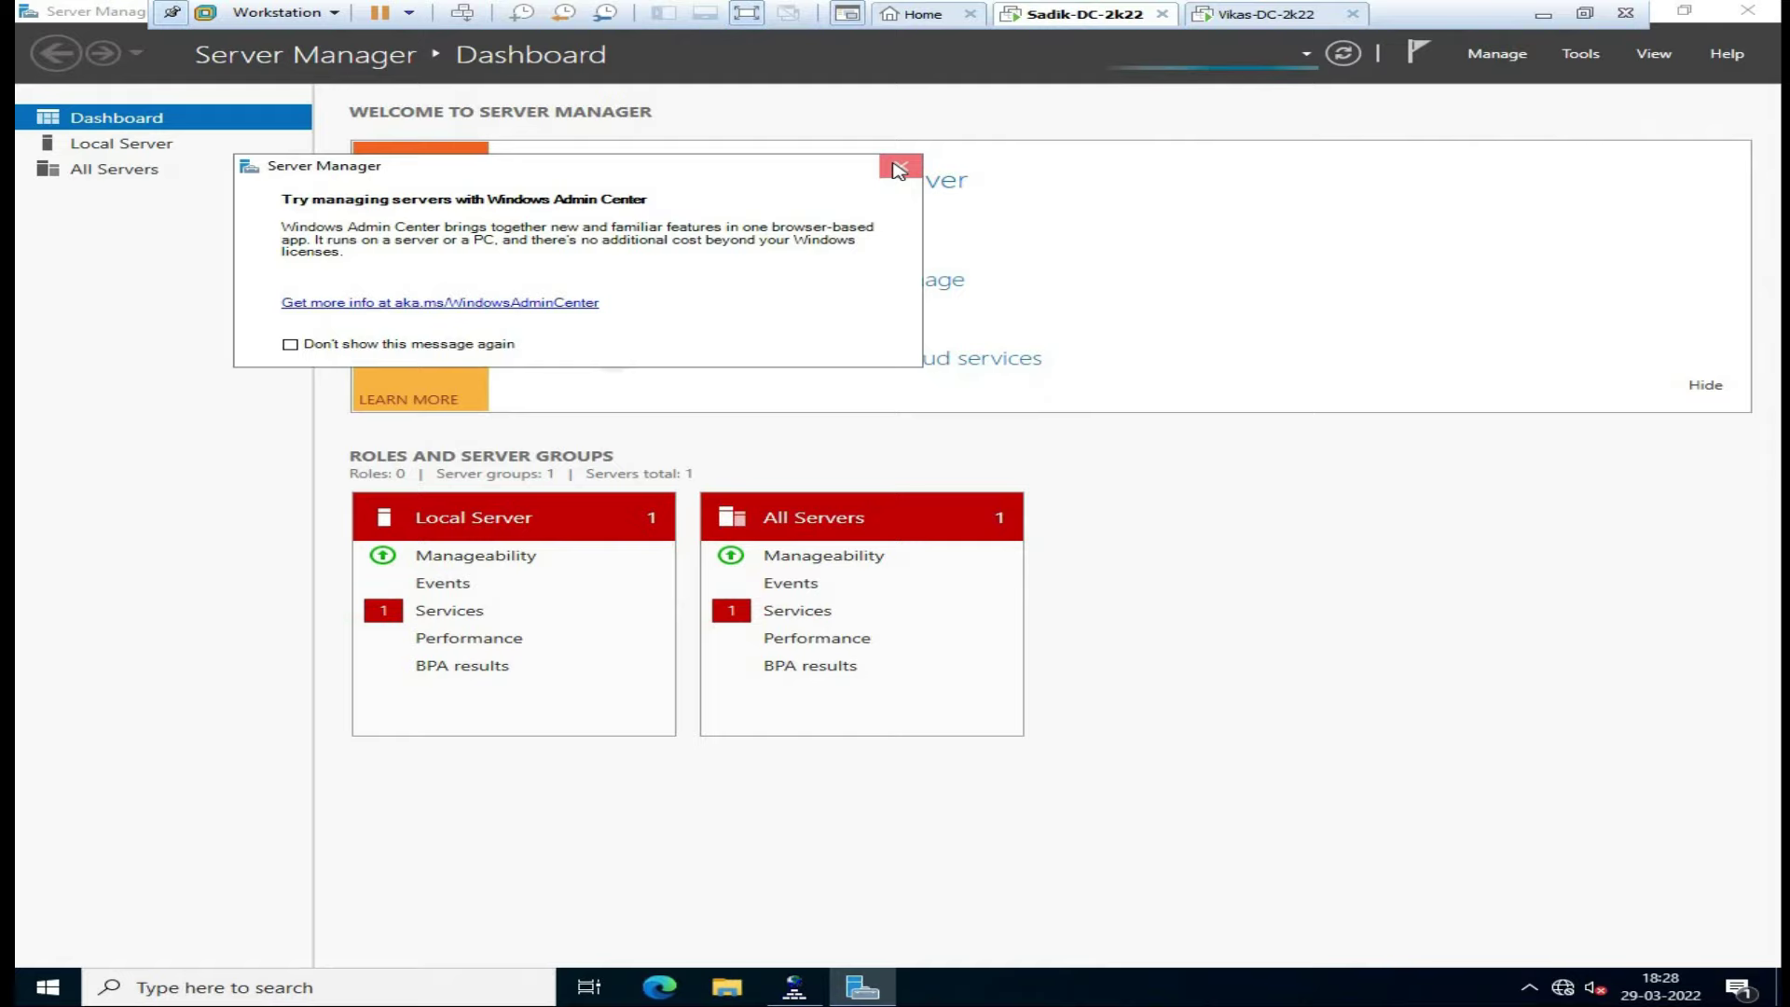
left_click(897, 170)
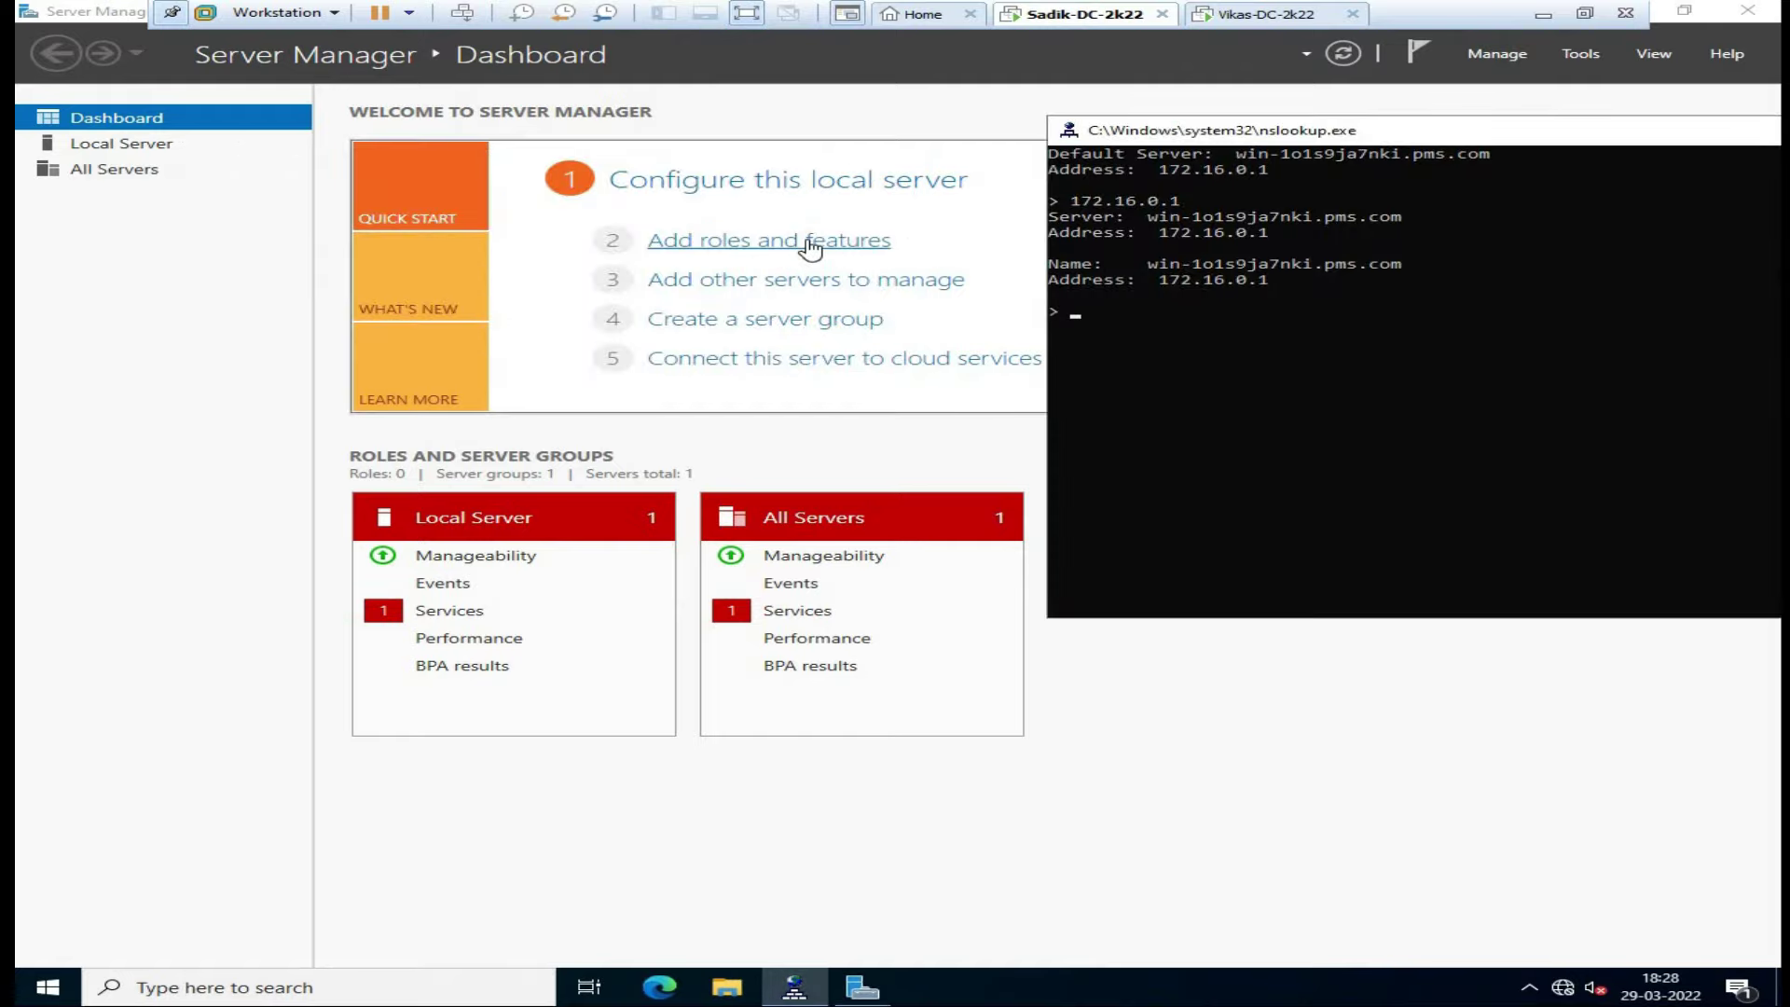
left_click(809, 247)
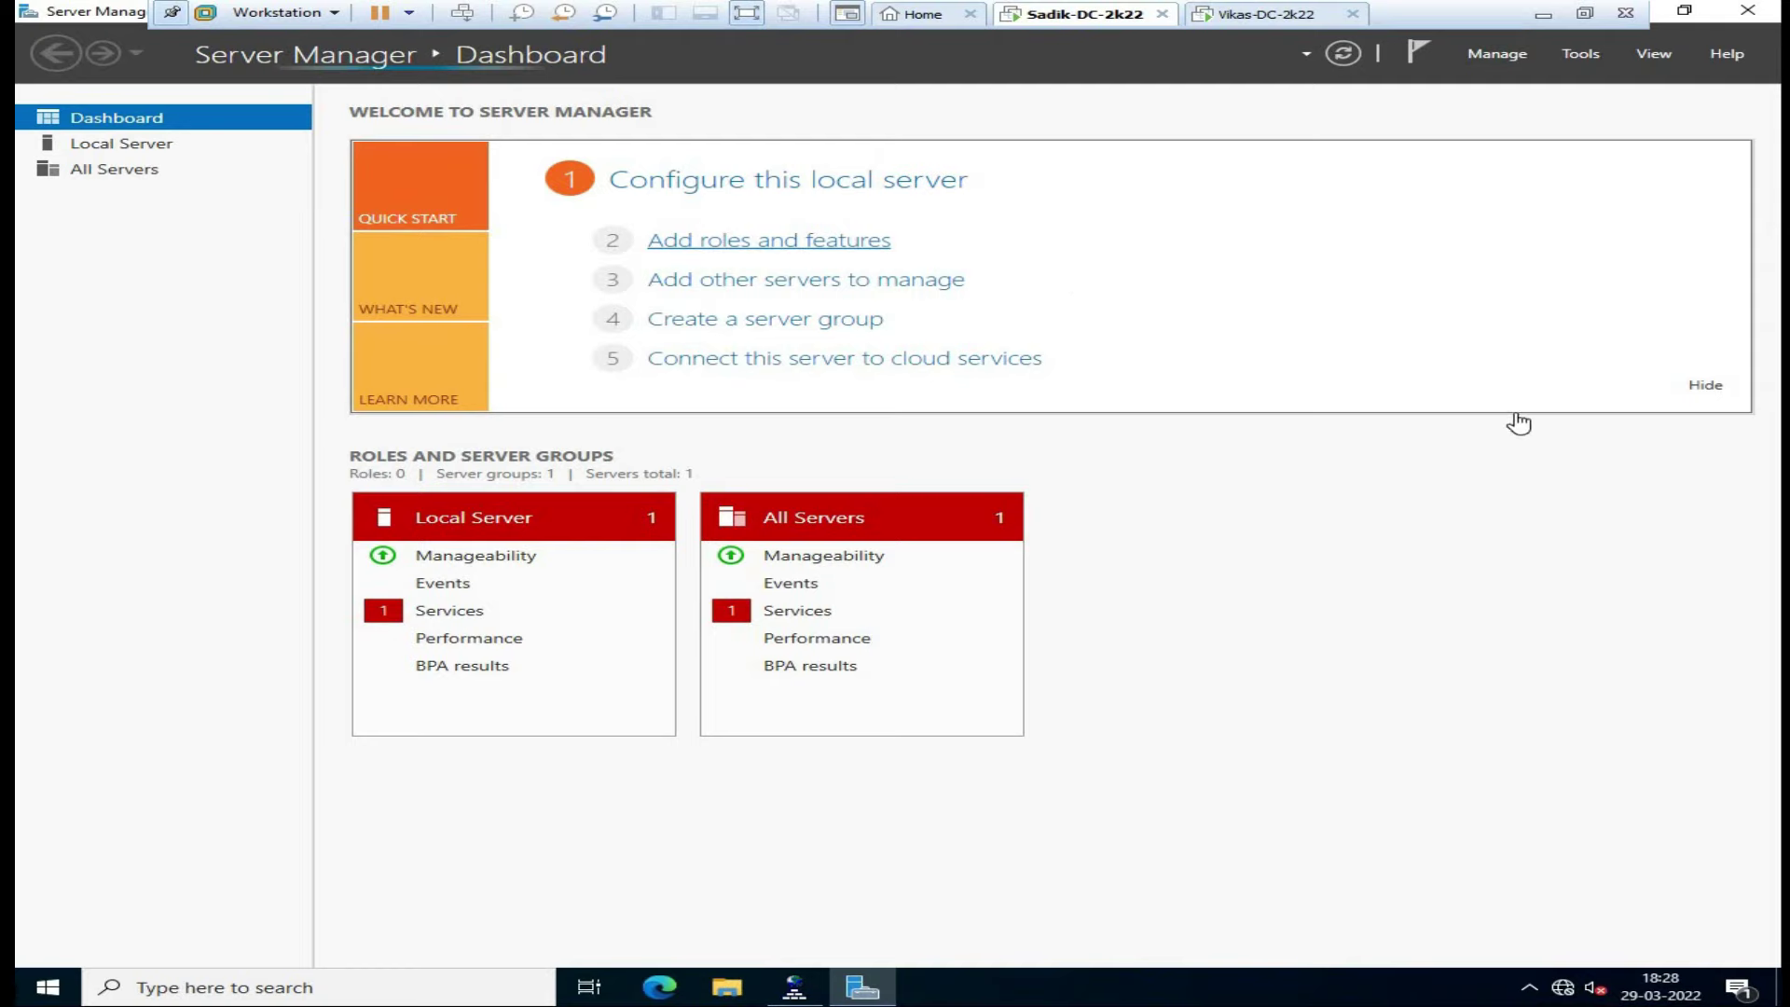
left_click(1022, 708)
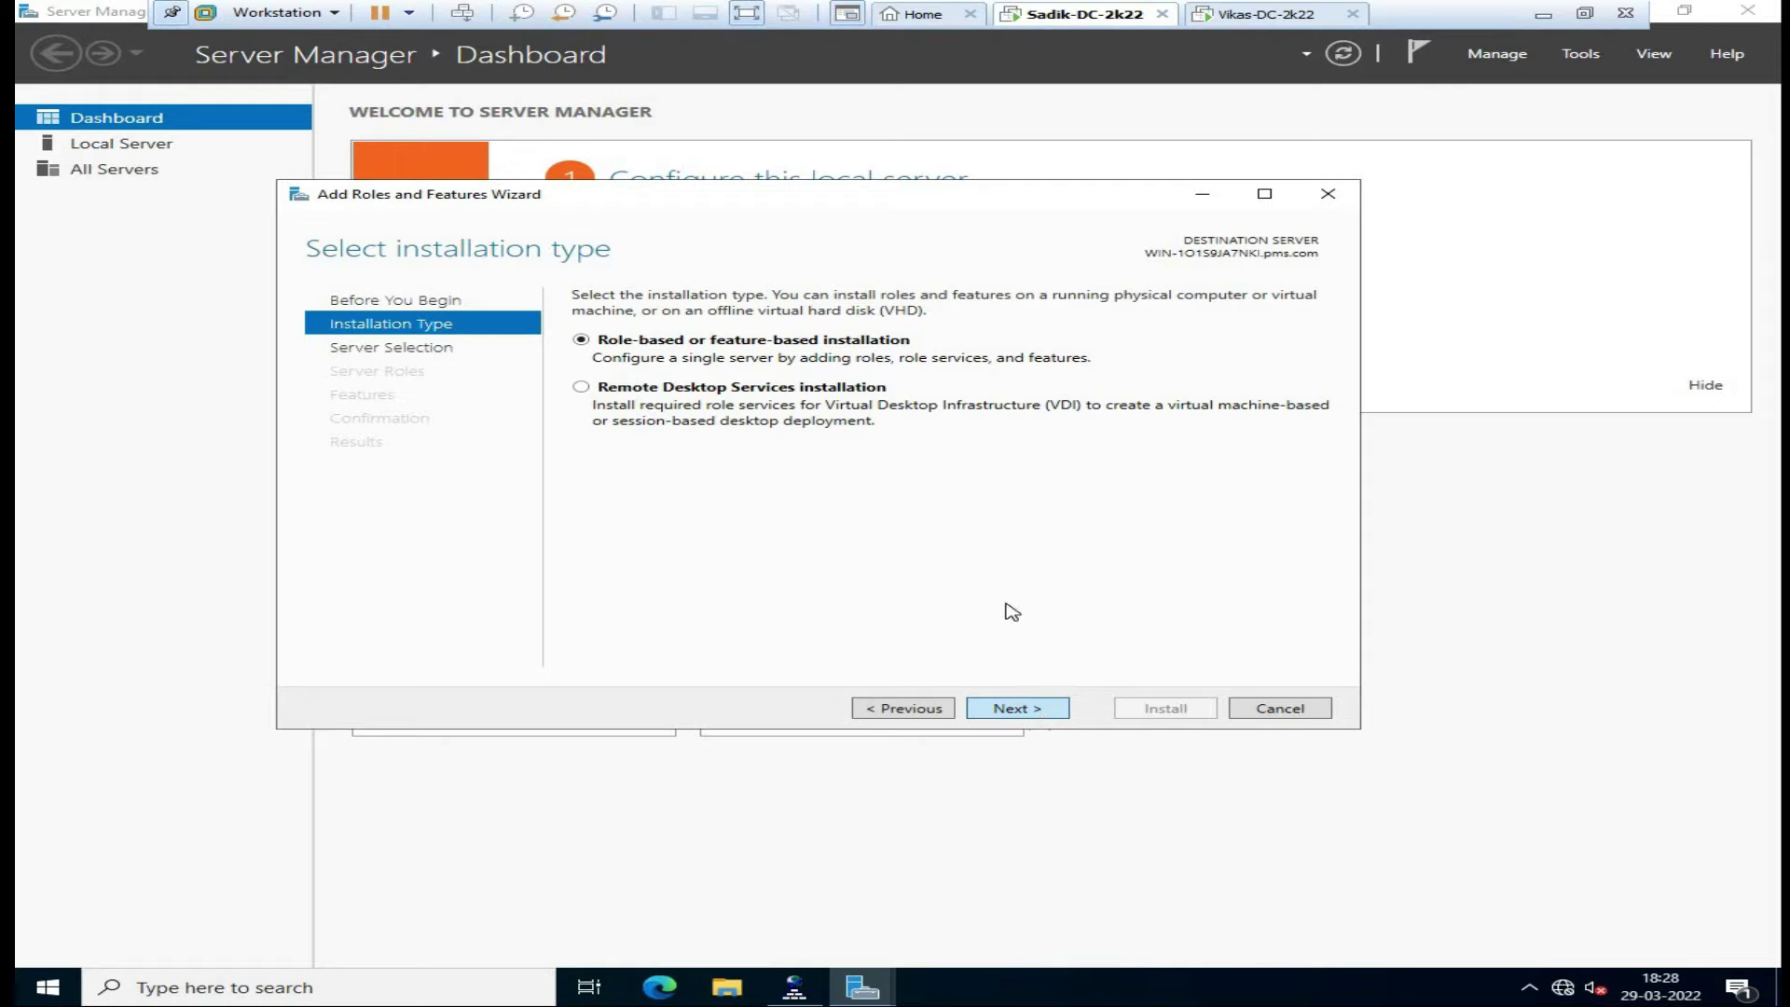
Step: Install the DHCP Server role with its management tools on the local server via role-based installation
key("Return")
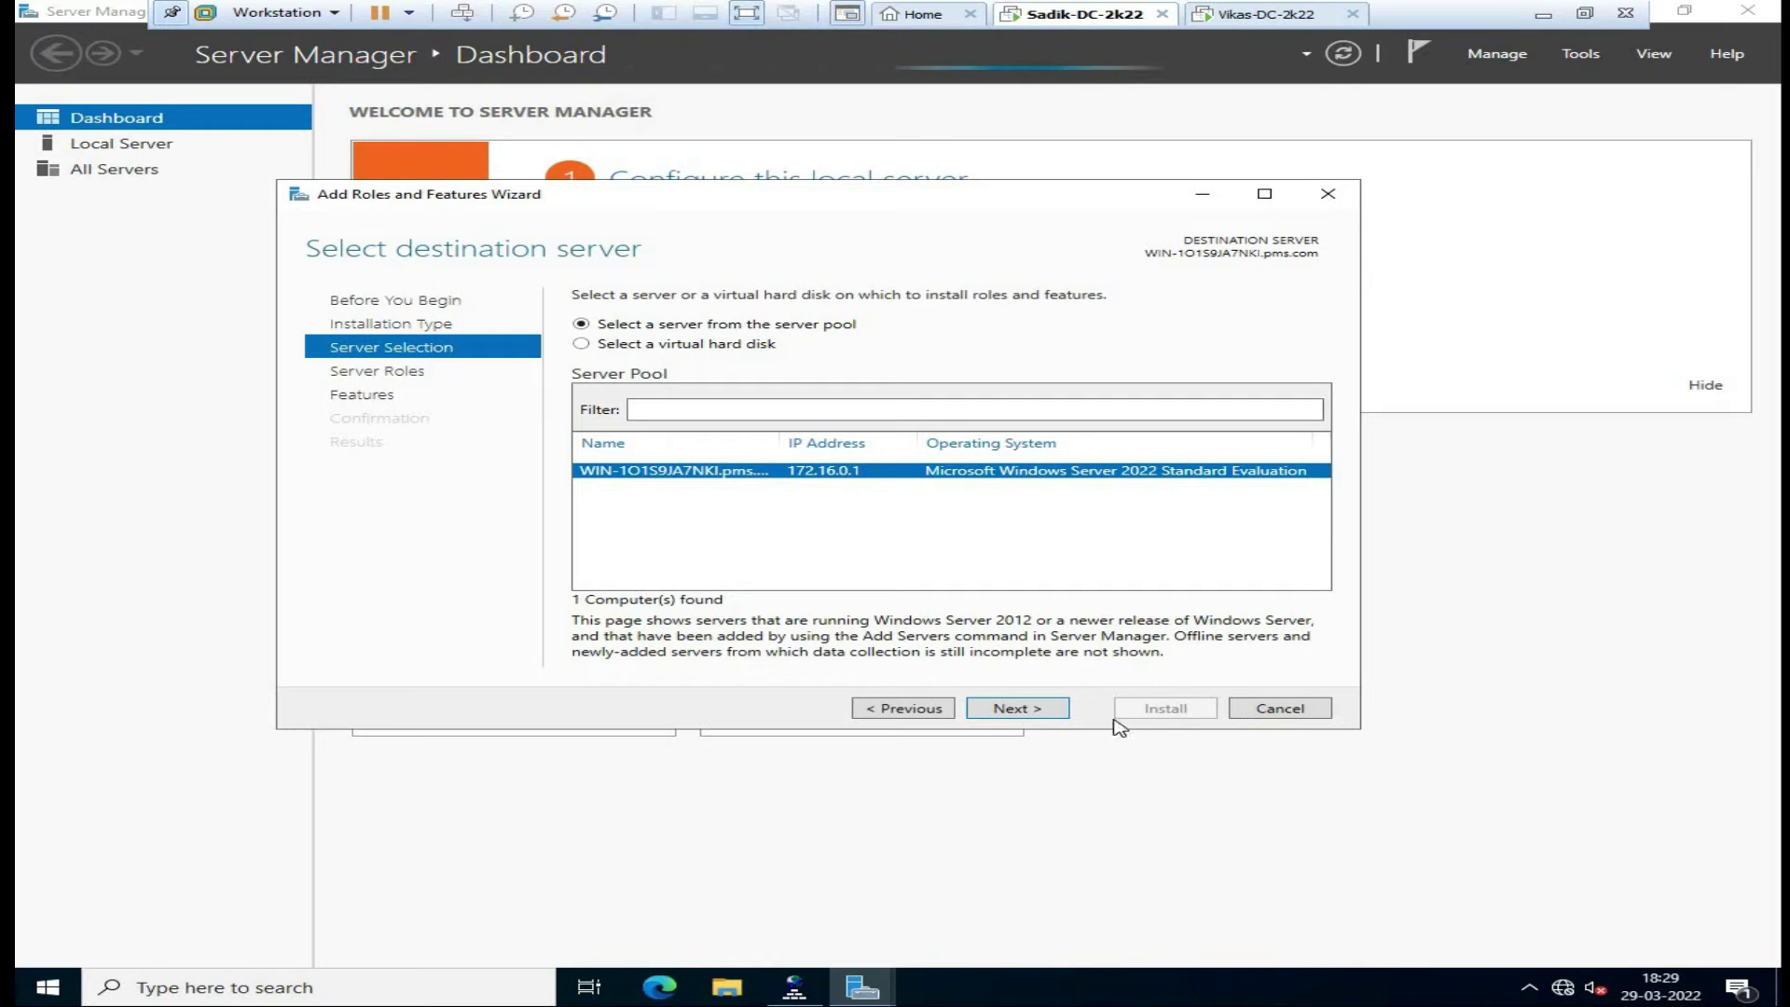
left_click(1050, 716)
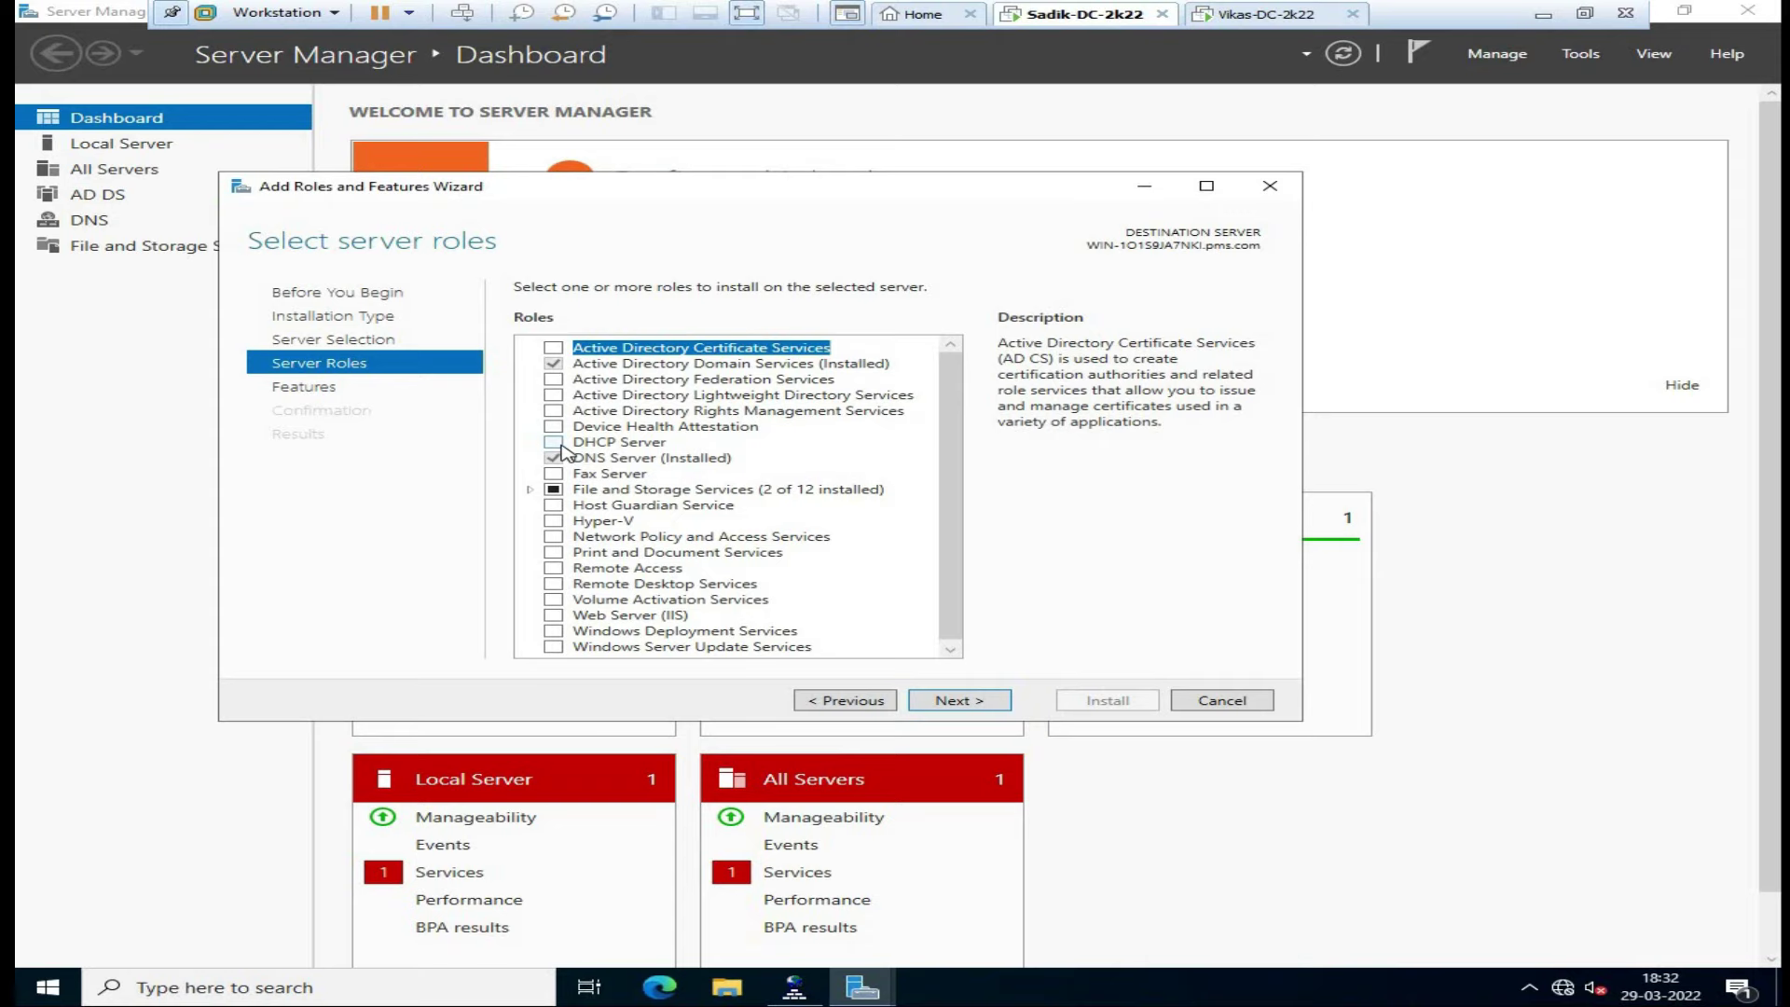
left_click(554, 444)
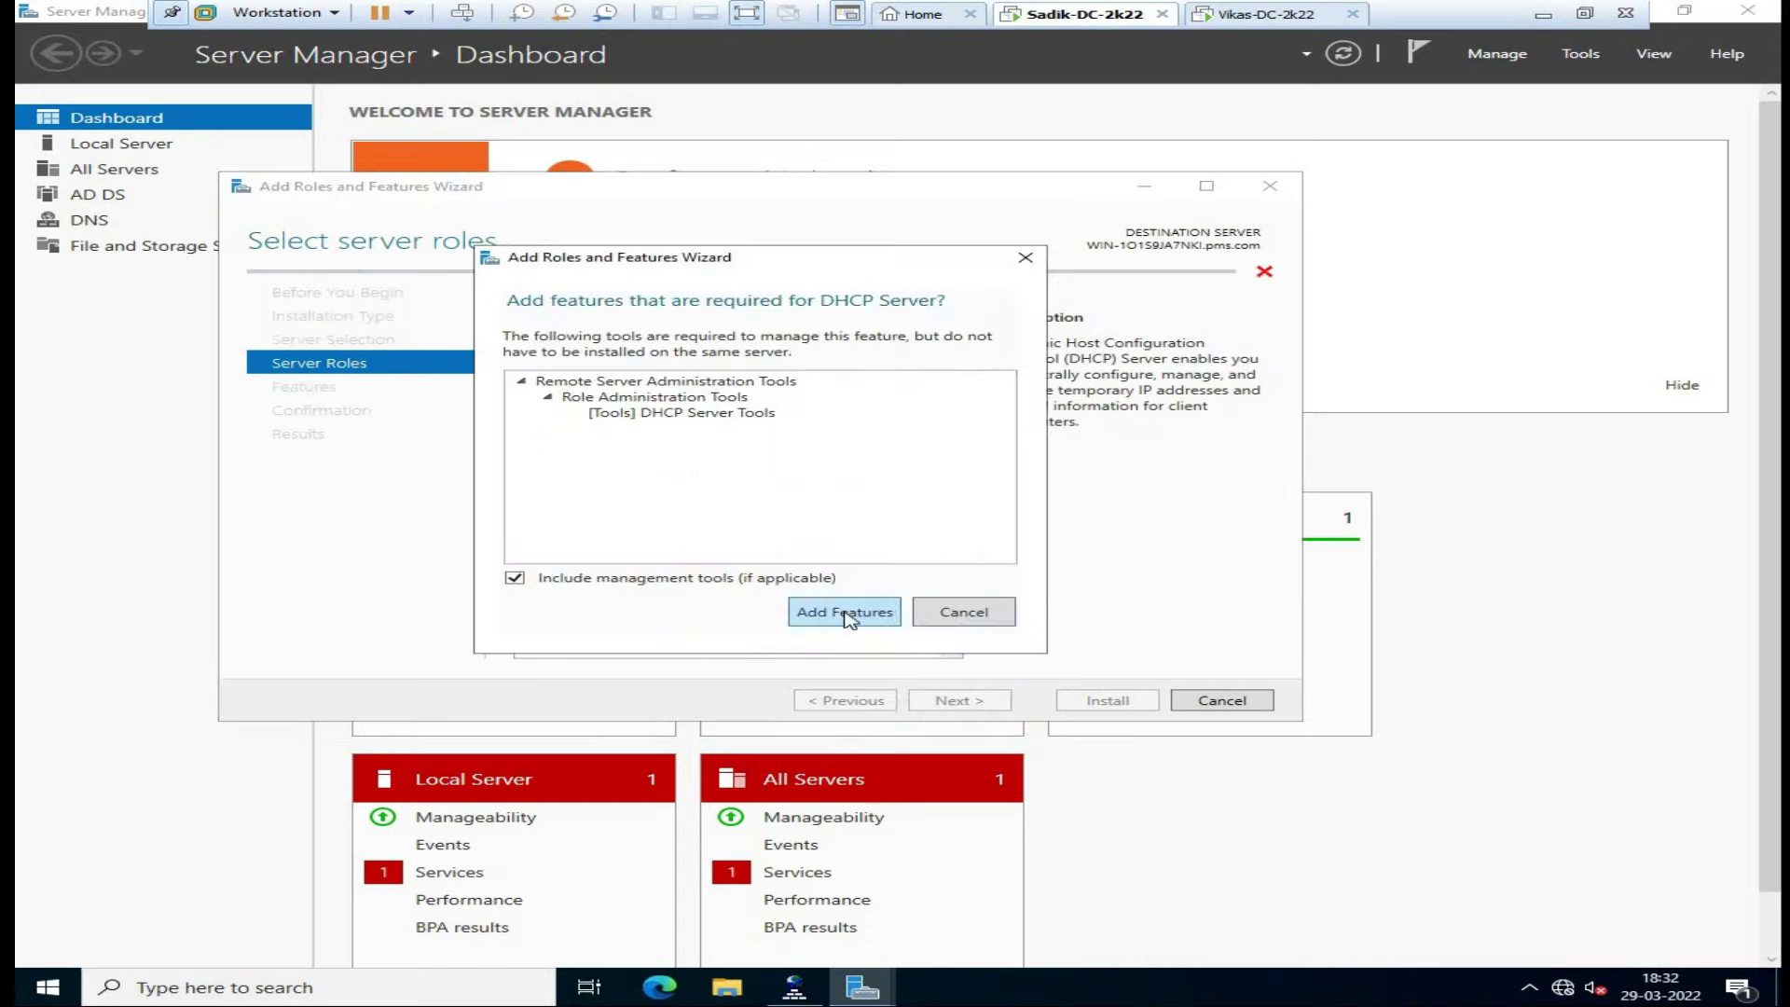
left_click(845, 612)
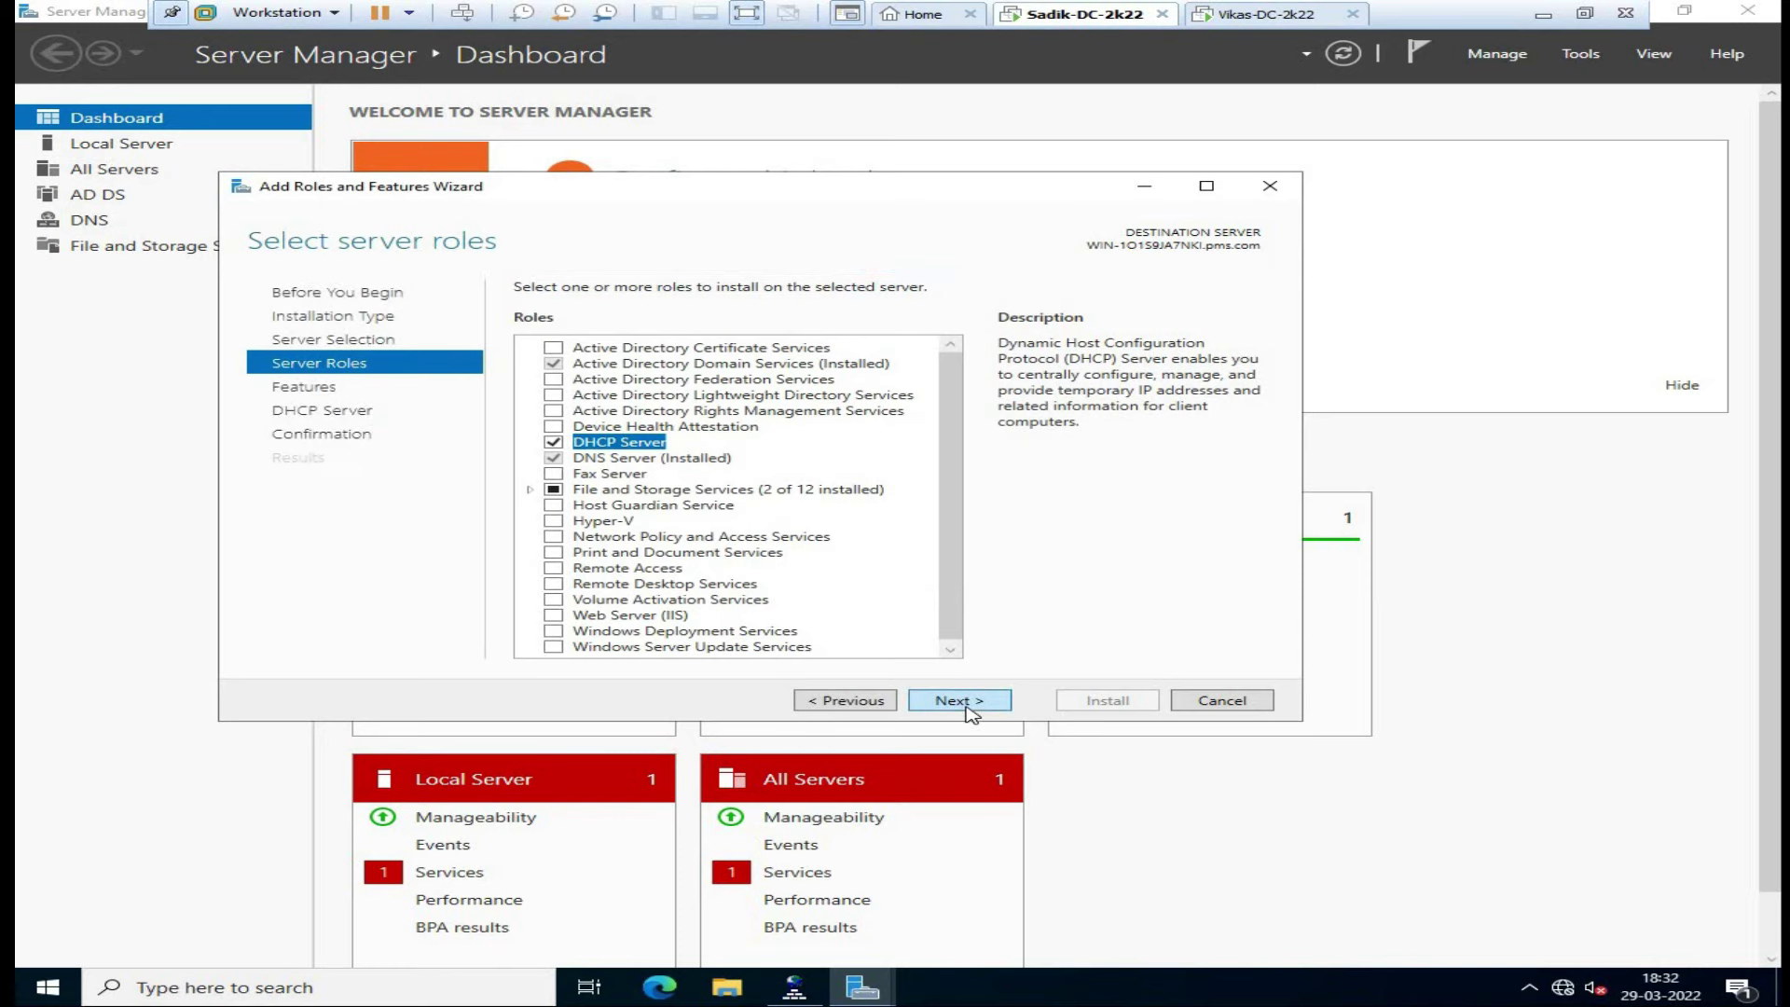
left_click(959, 701)
left_click(959, 701)
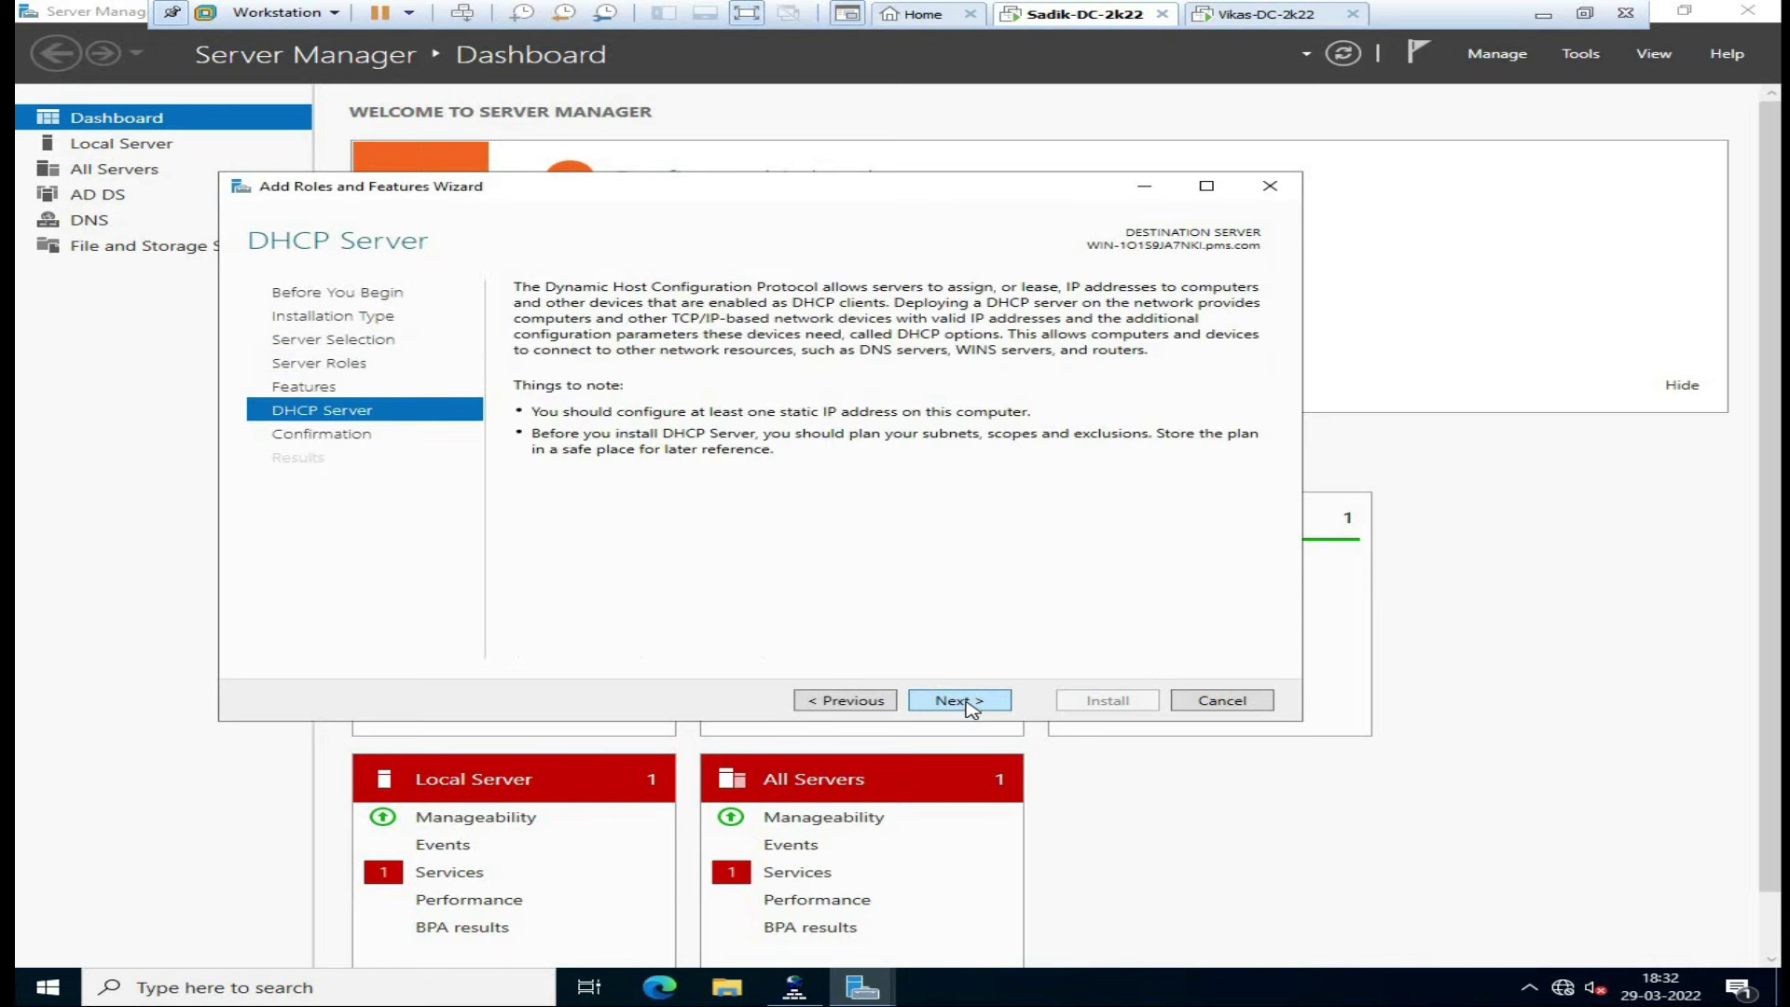
left_click(959, 701)
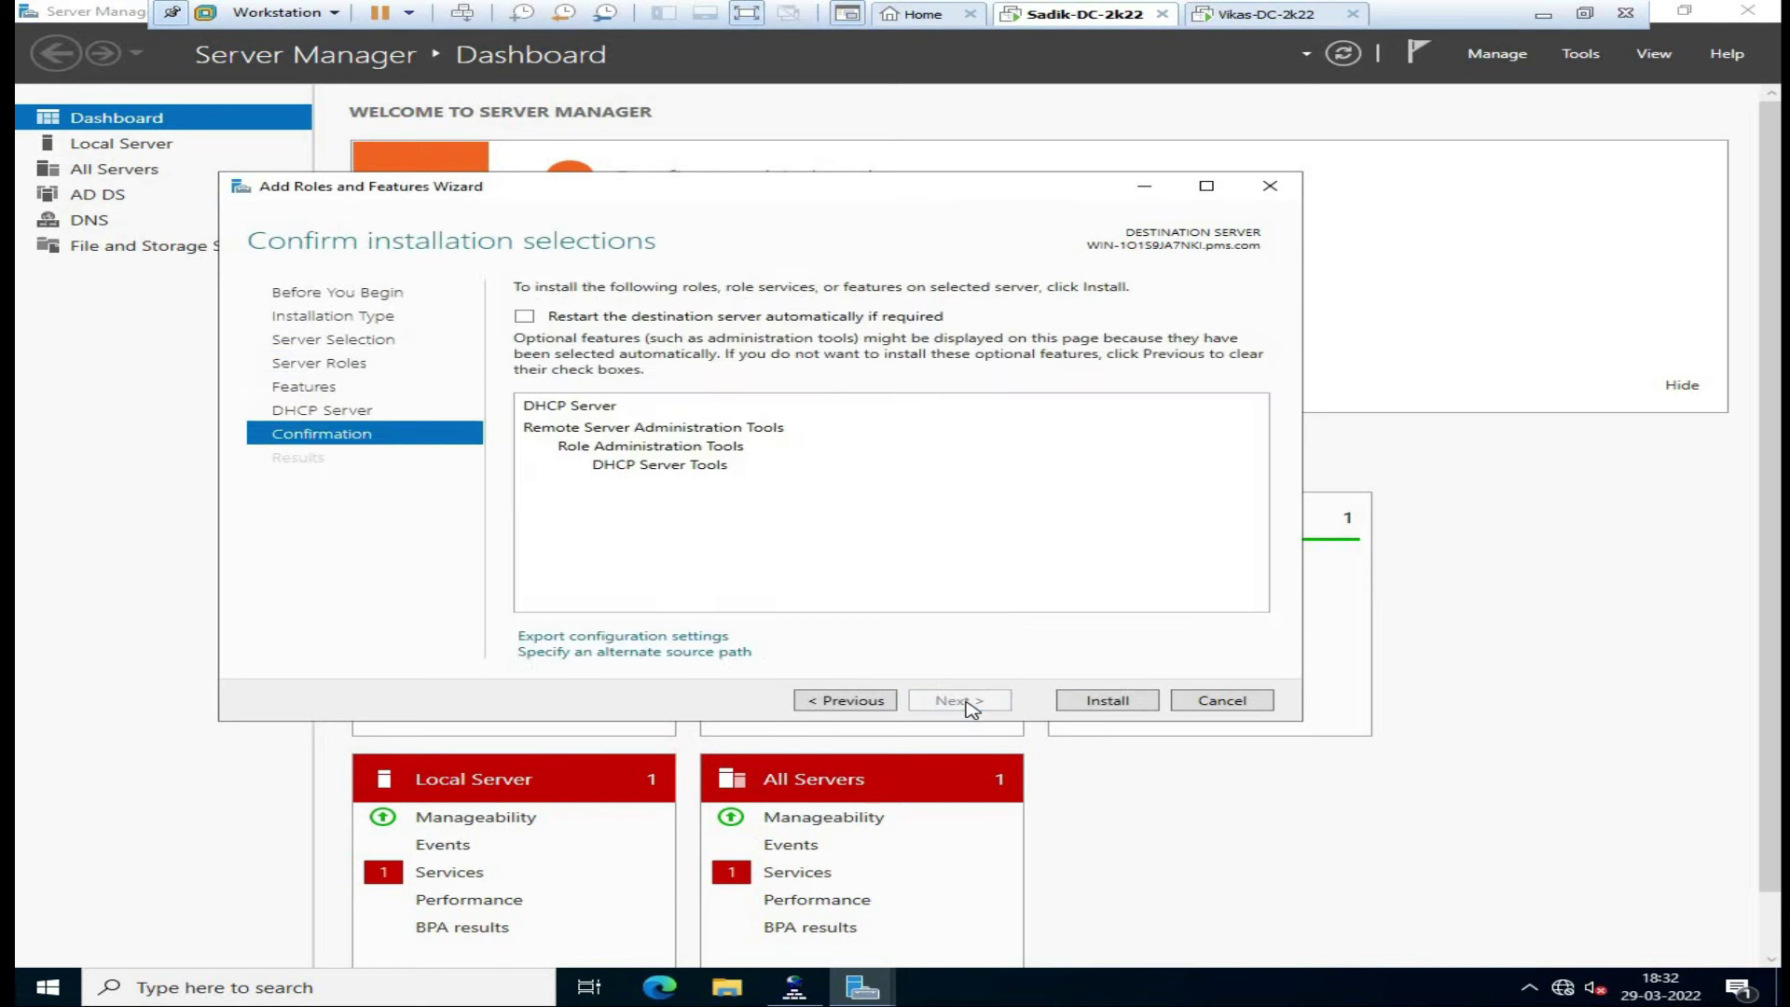
left_click(1107, 701)
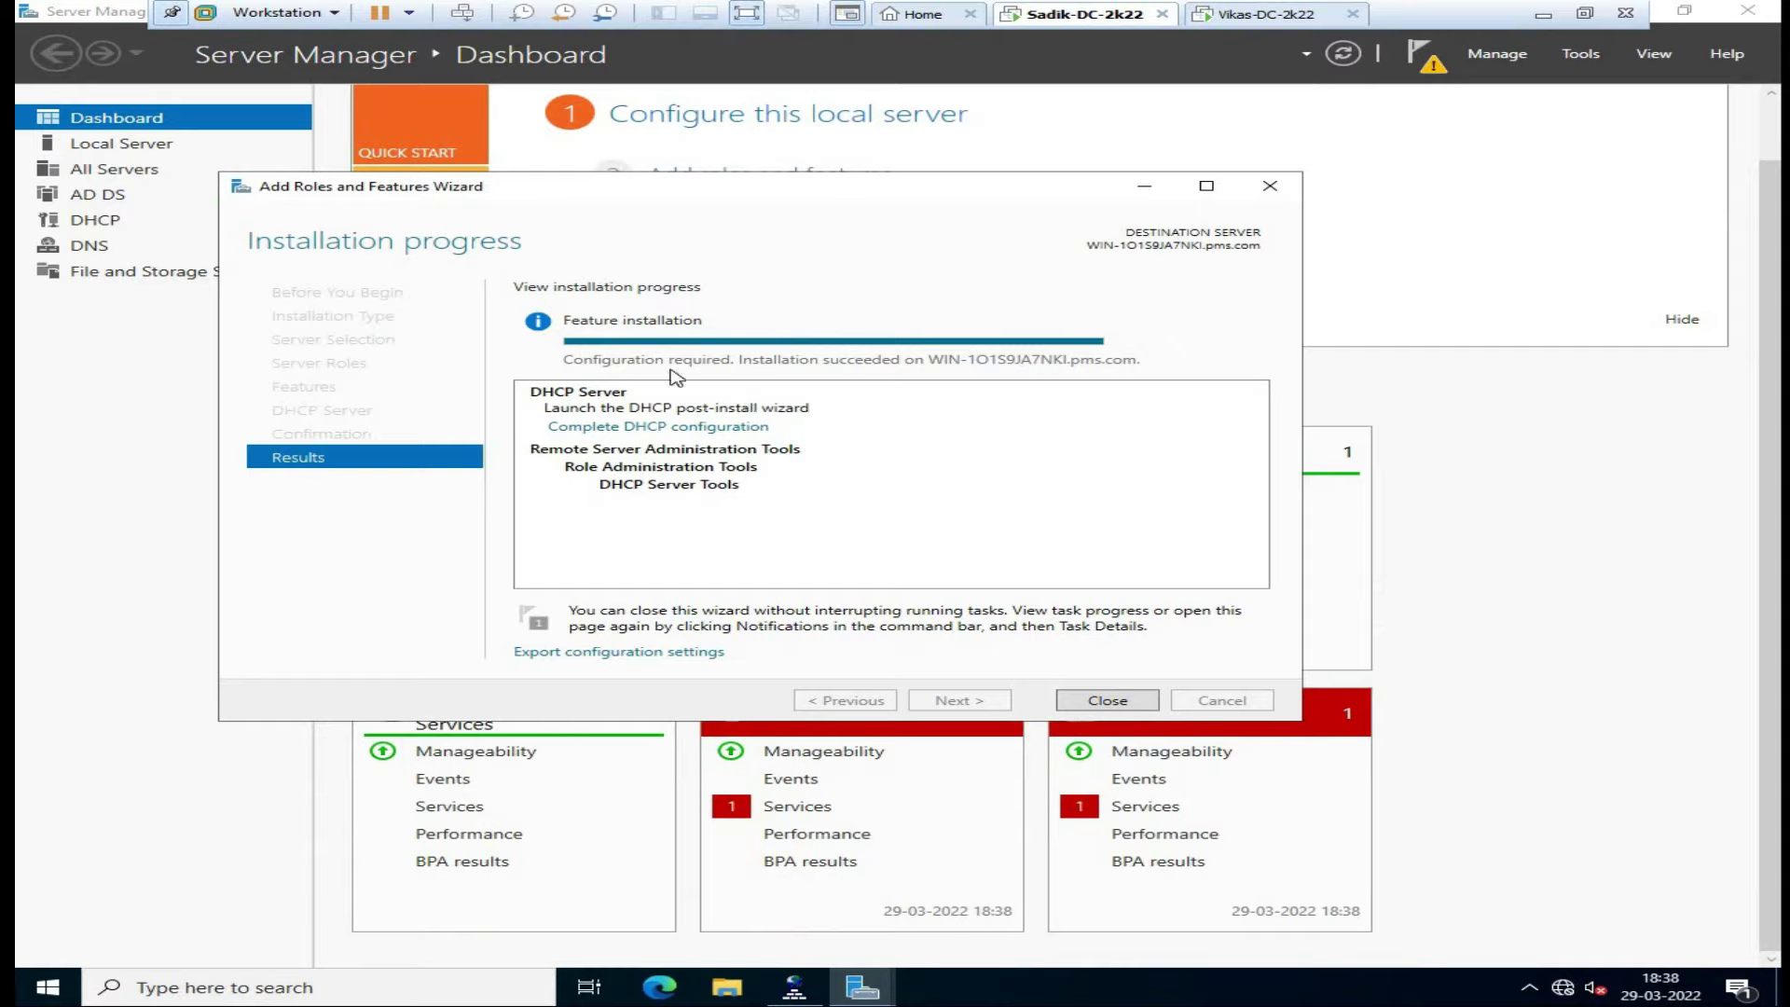
left_click(1107, 701)
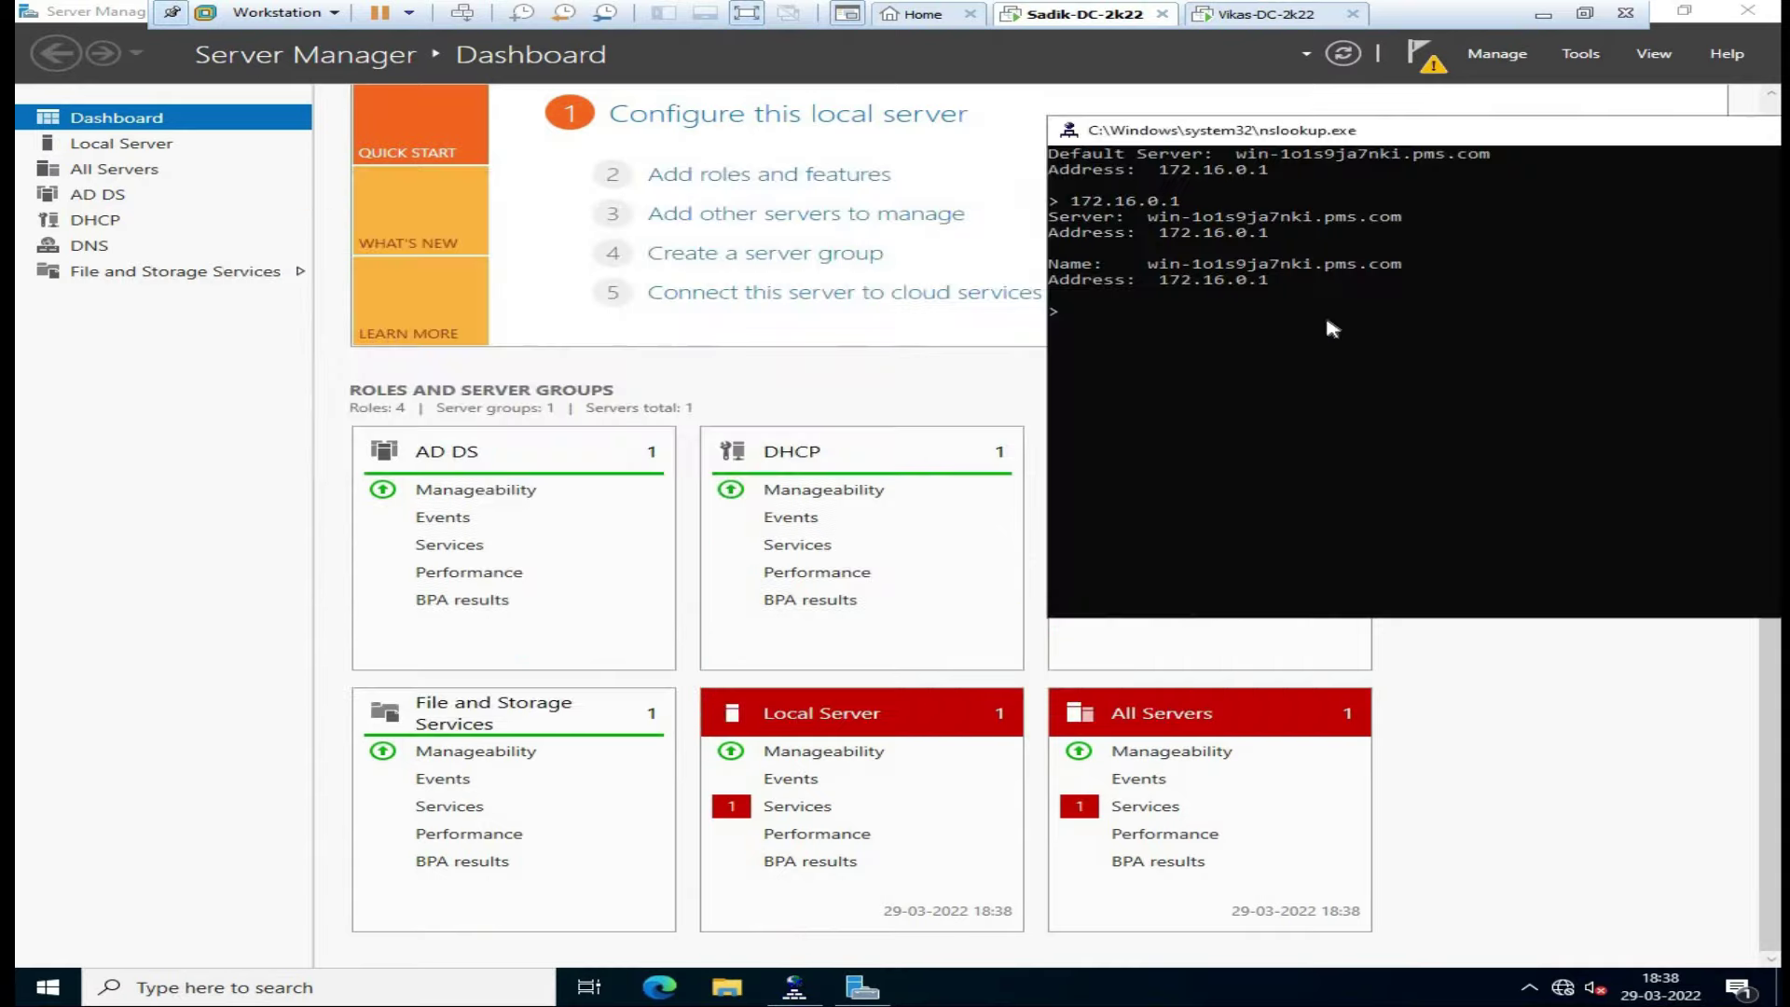
Step: Complete DHCP post-install configuration, authorizing the server with current credentials, then close Server Manager
left_click(1435, 70)
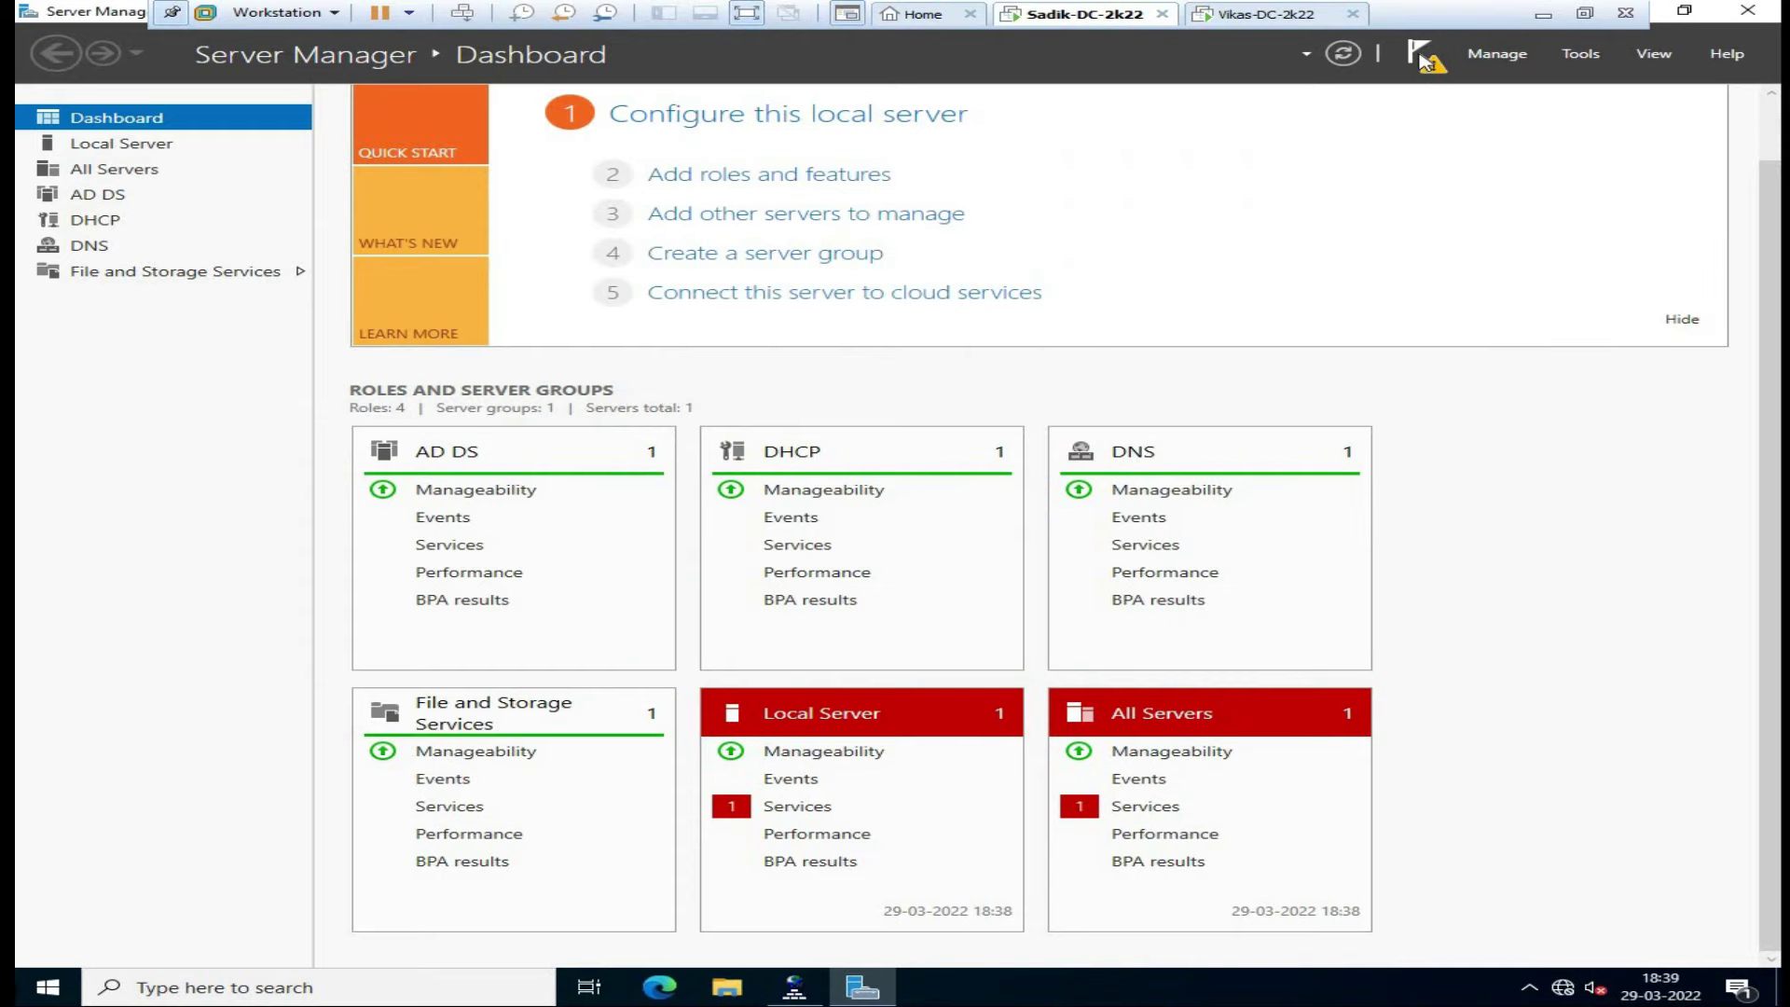
left_click(1424, 62)
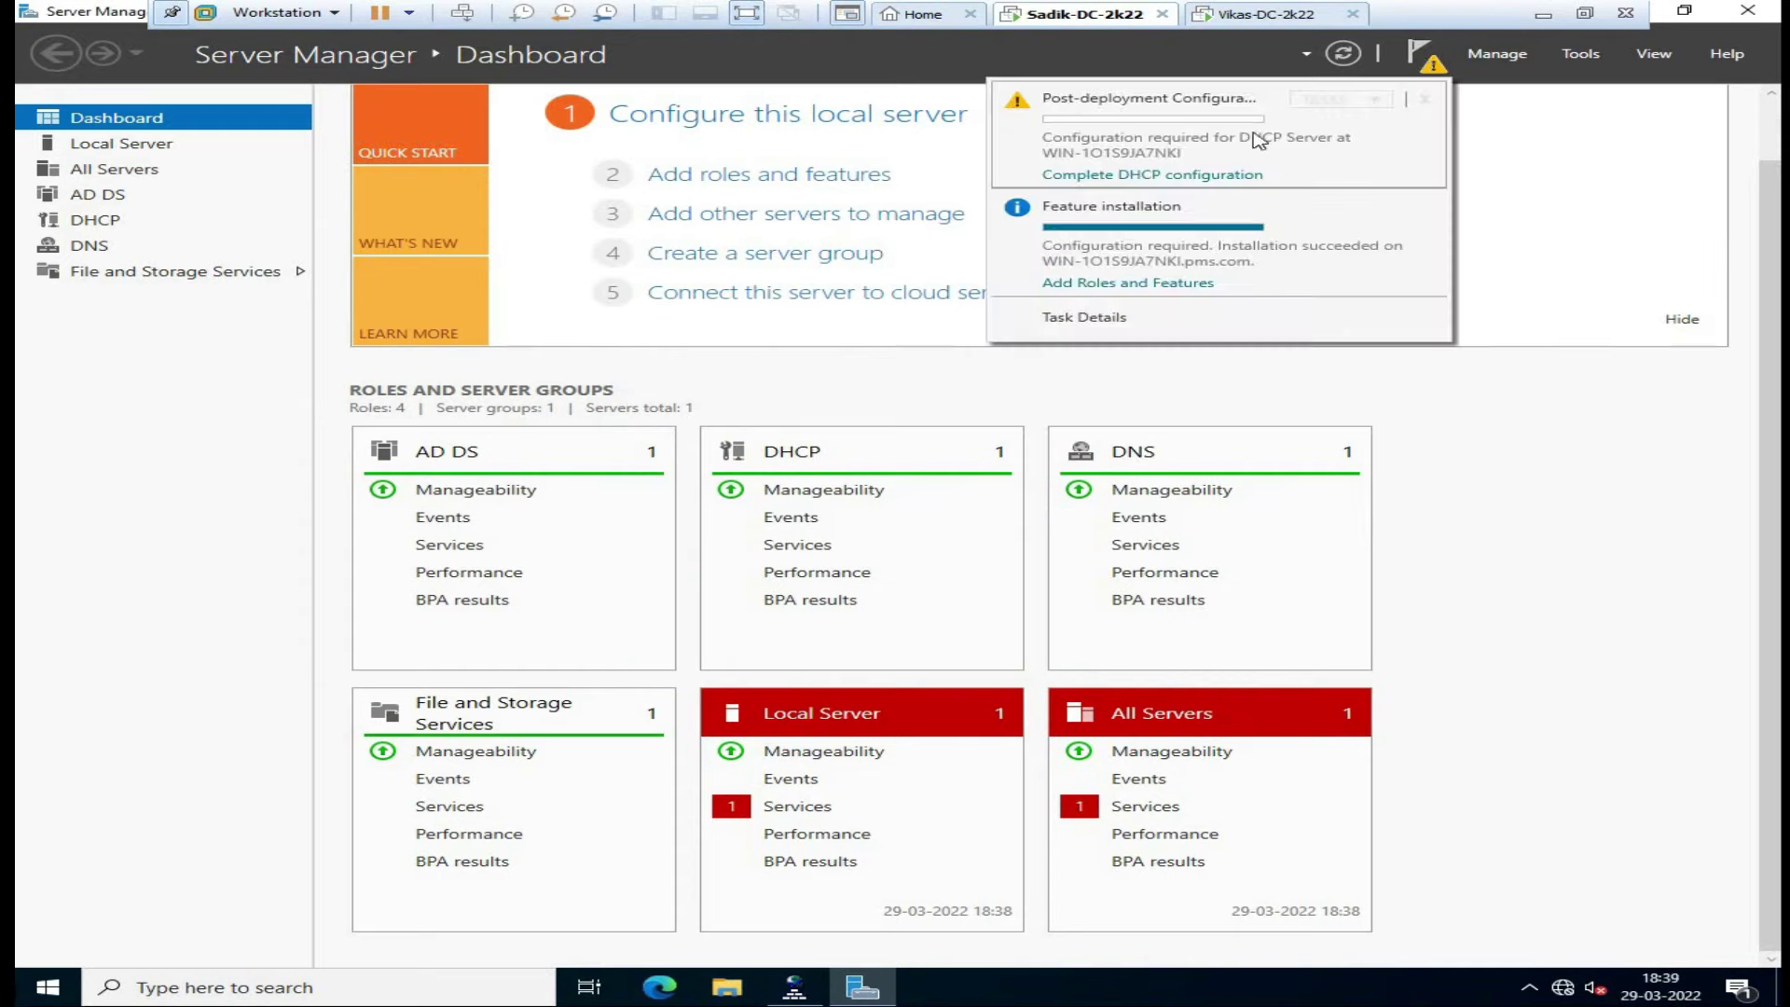
left_click(1157, 177)
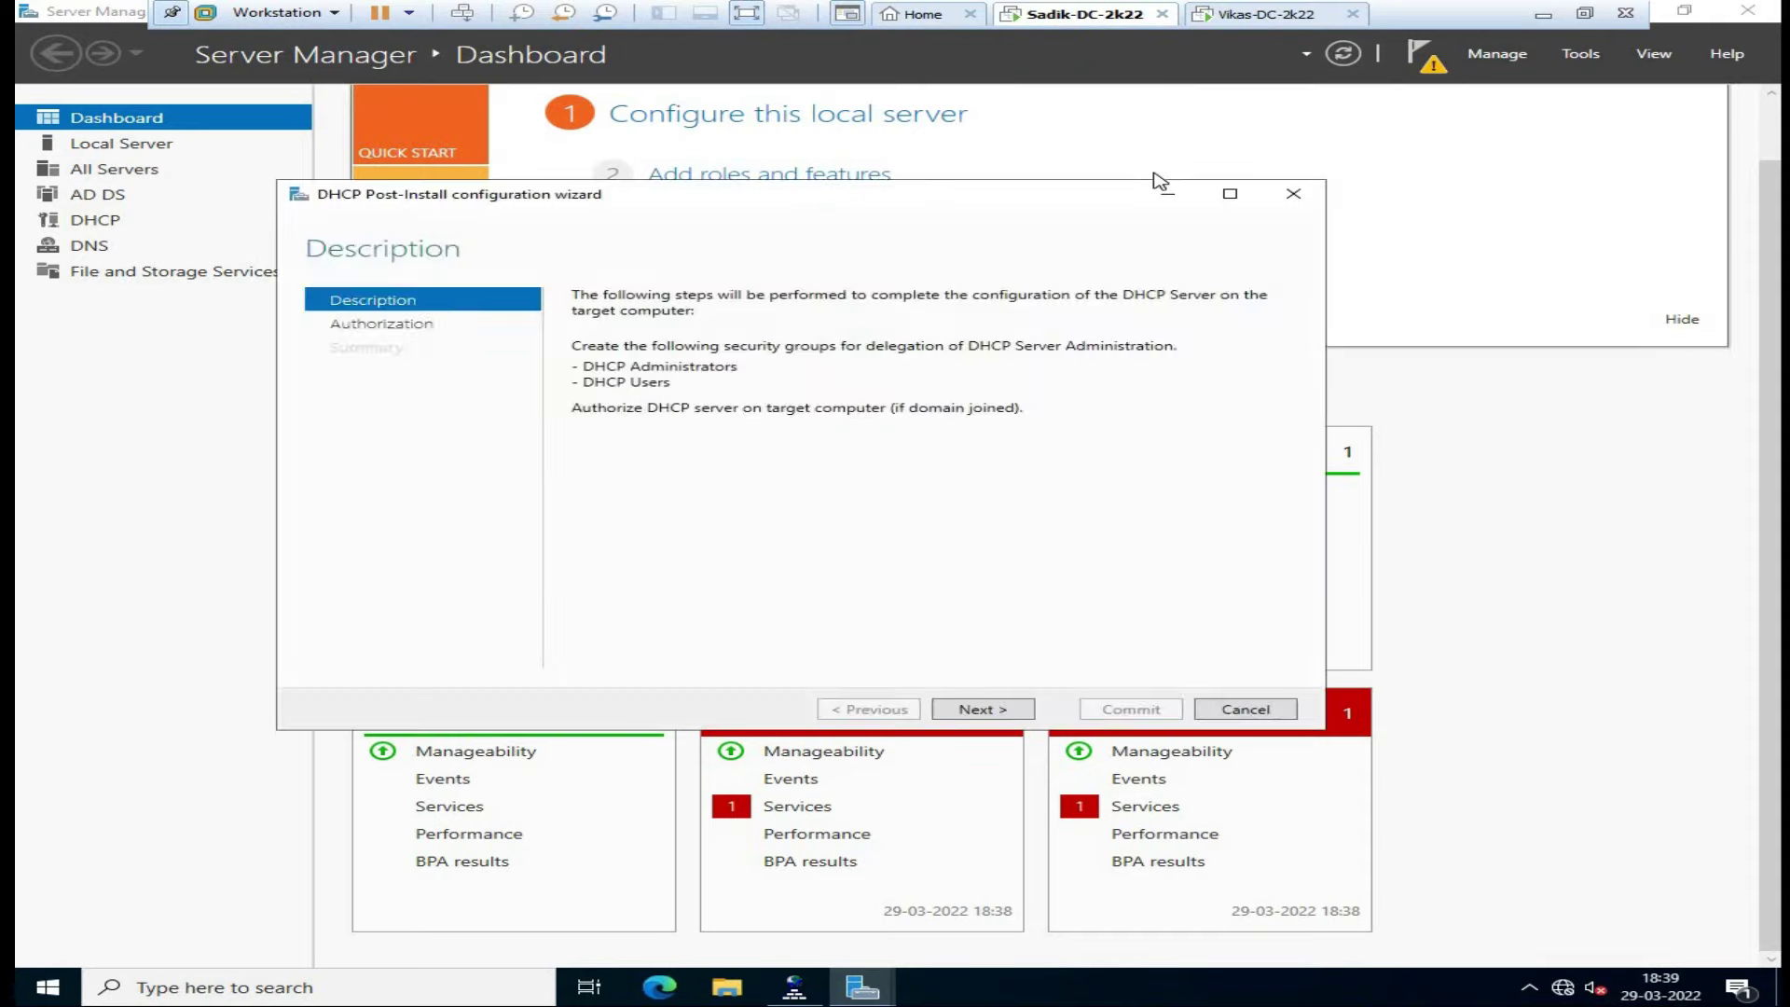
left_click(975, 713)
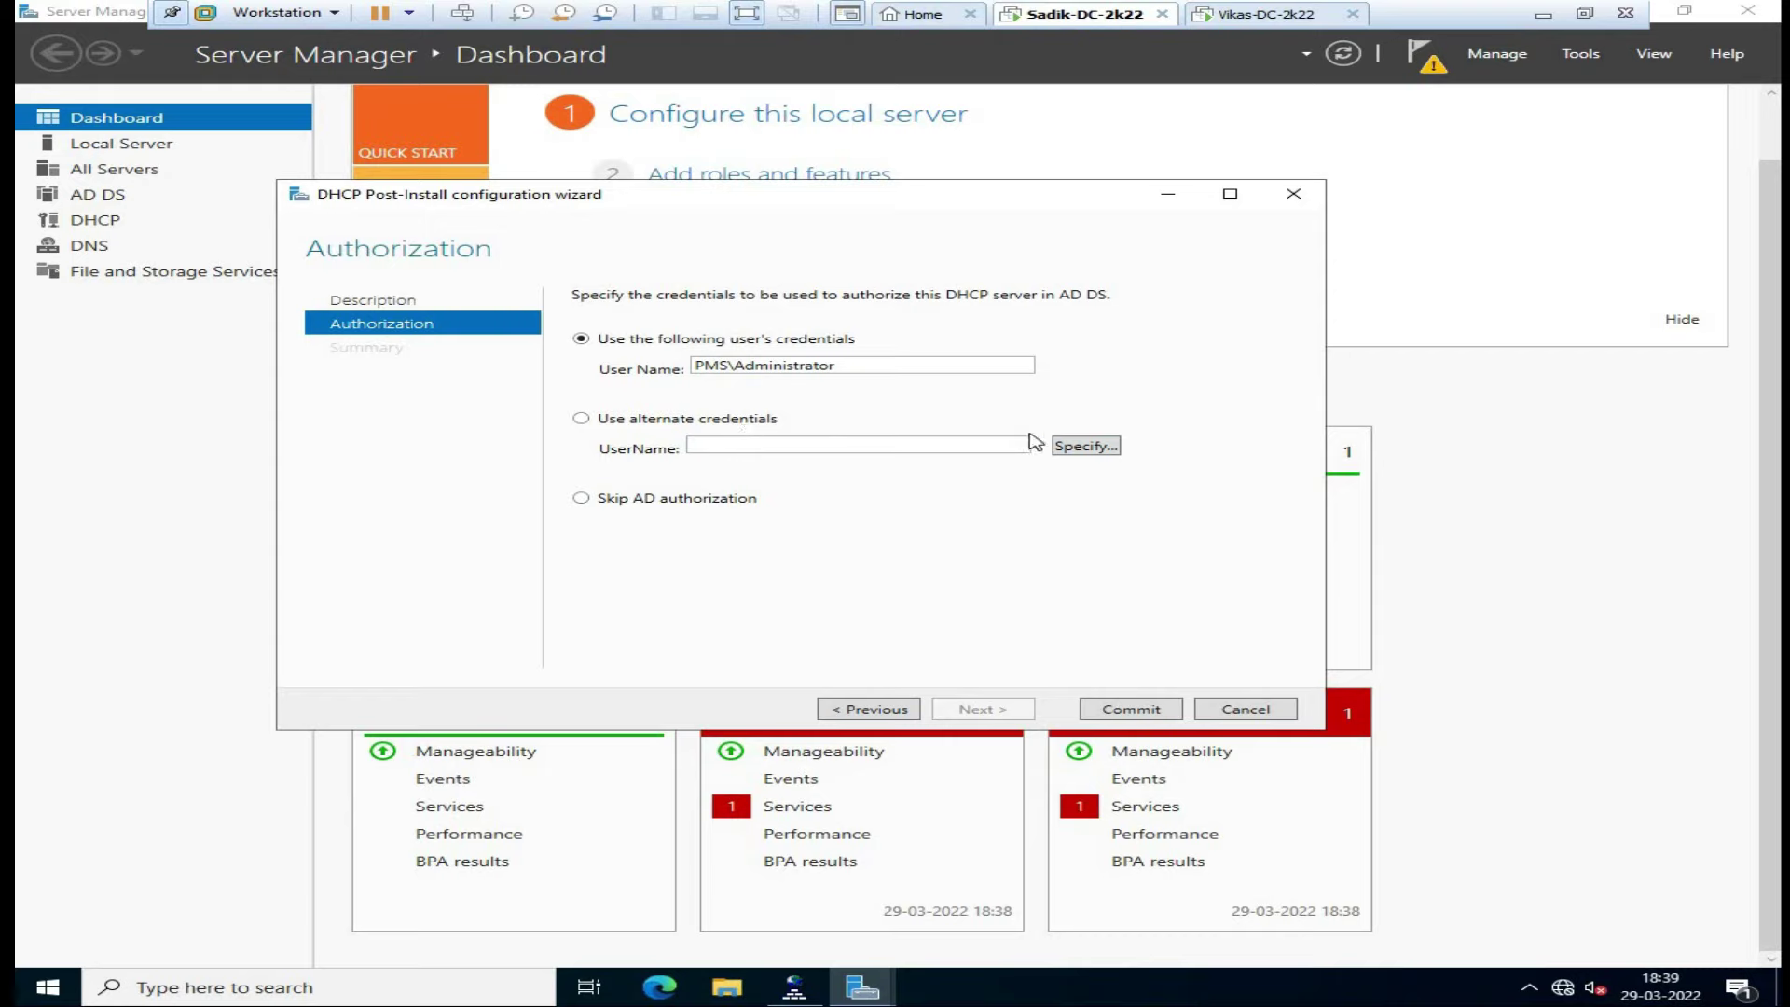
left_click(1130, 710)
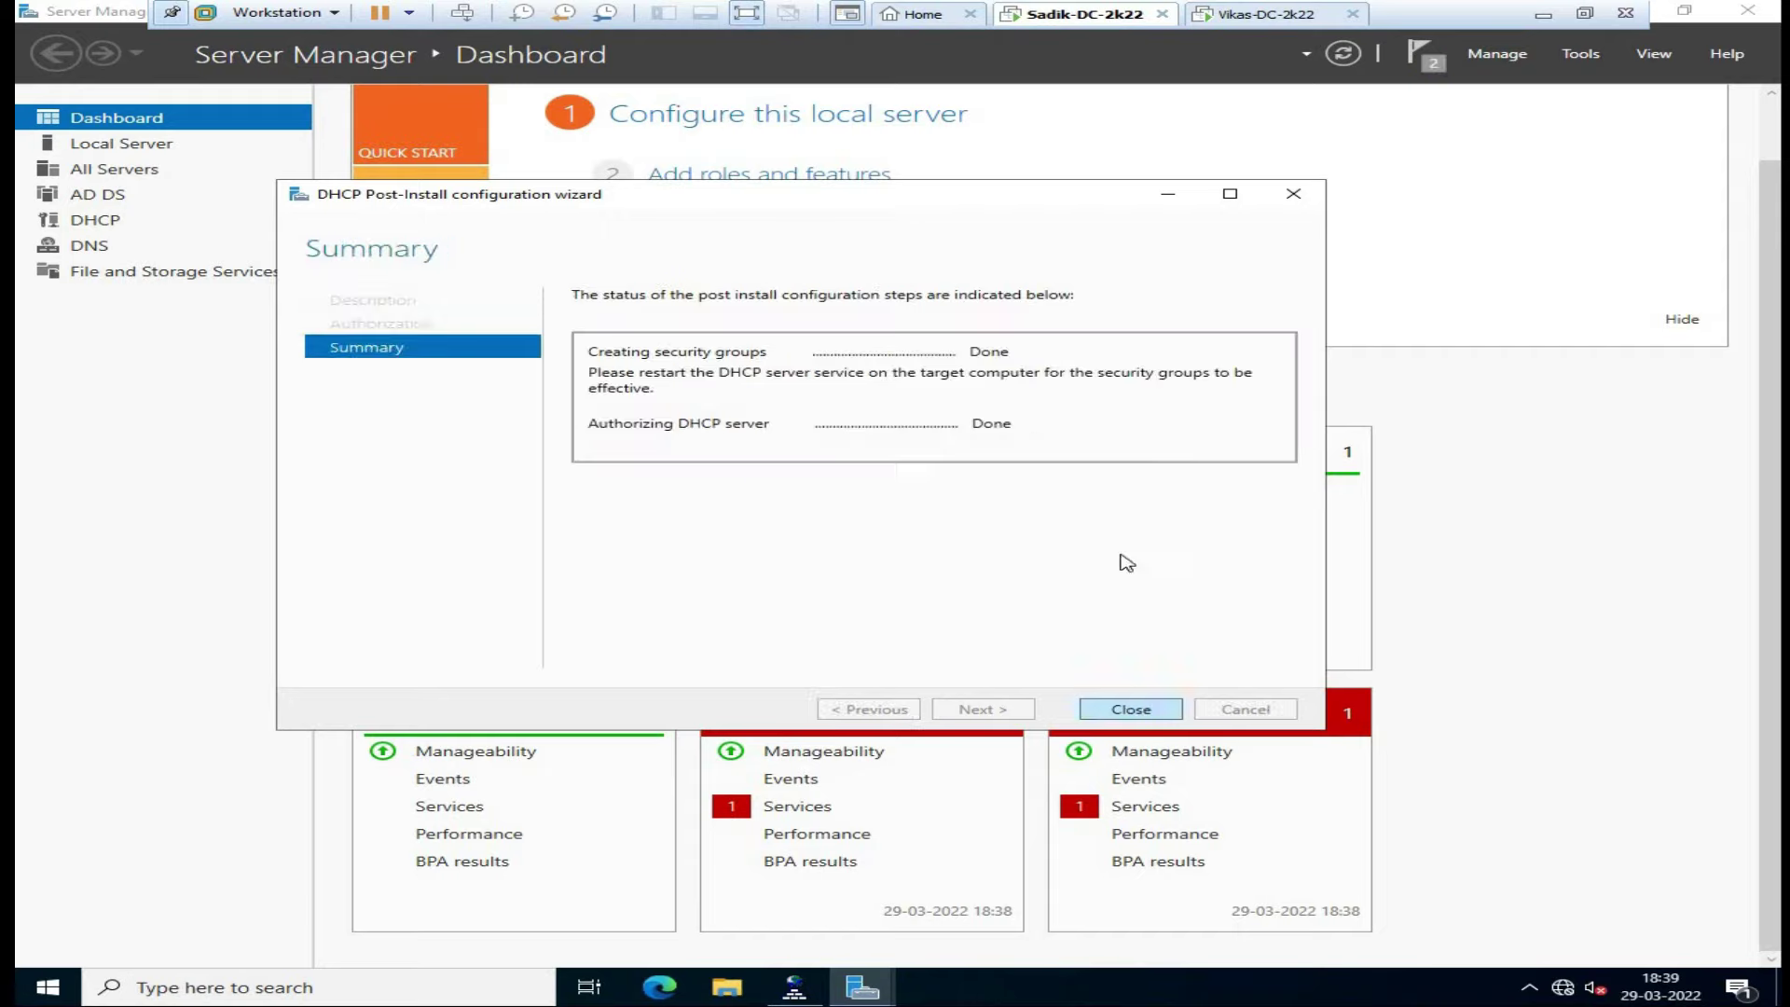
left_click(1122, 708)
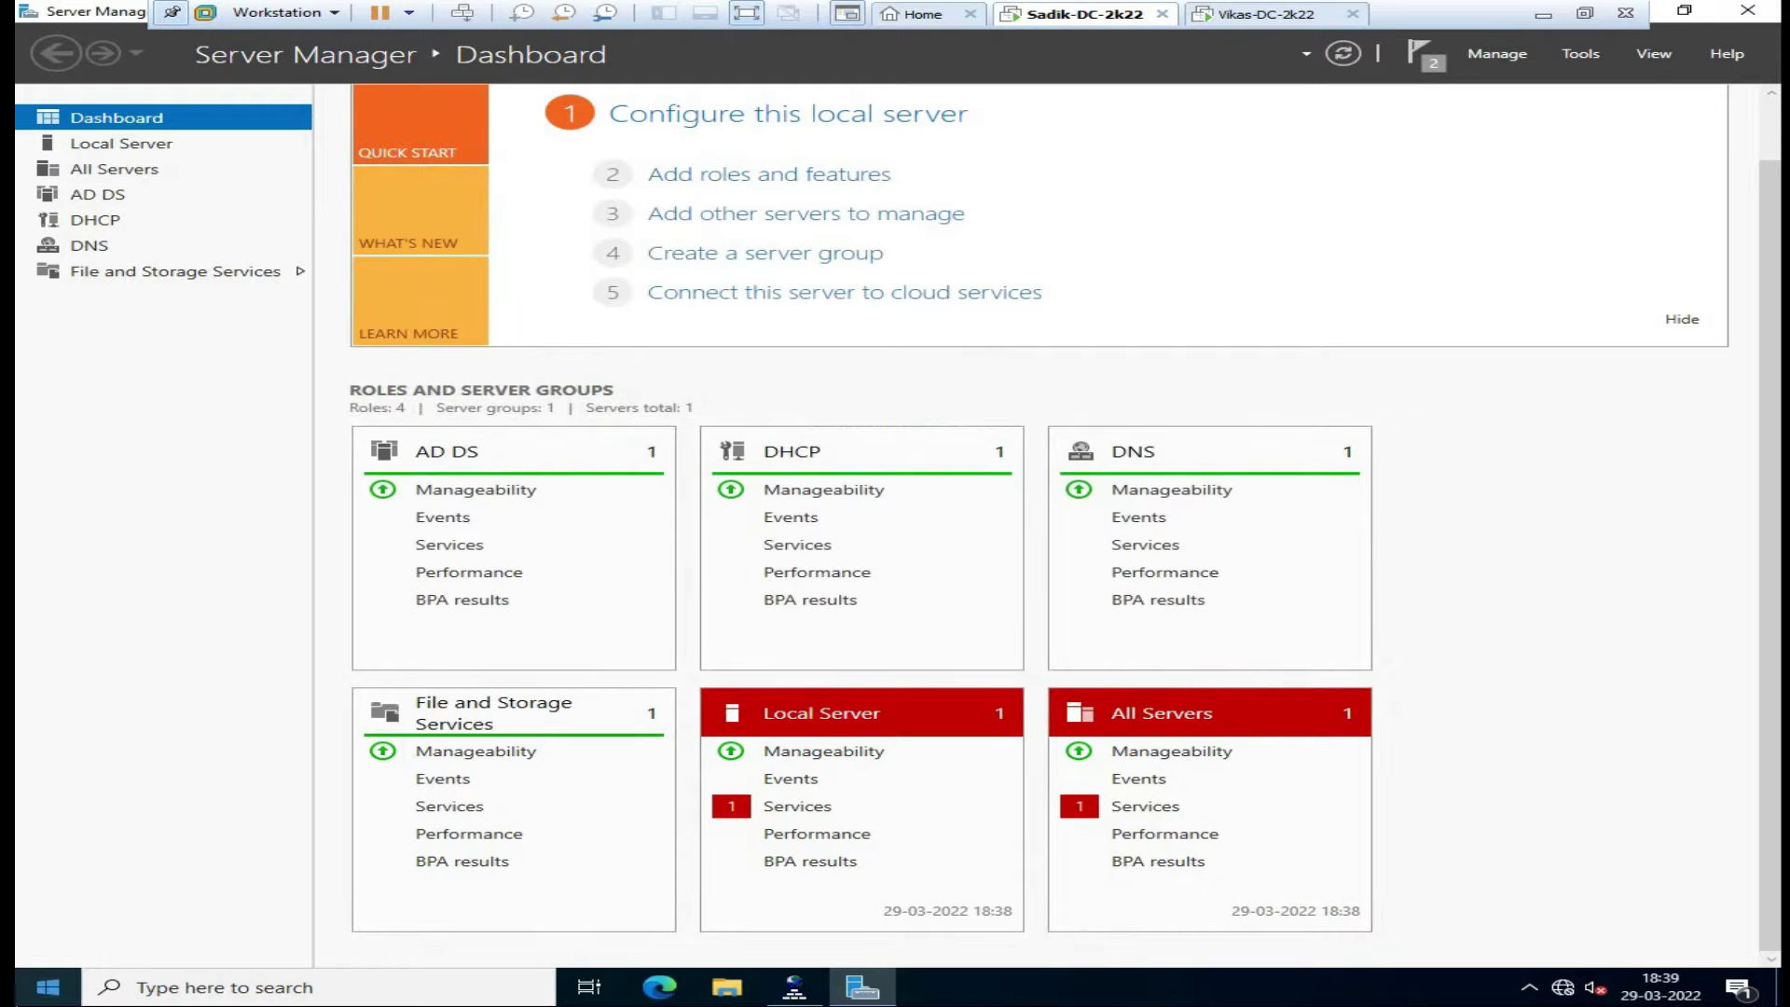
key("alt+F4")
Step: Launch the DHCP console maximized and expand server win-1o1s9ja7nki.pms.com down to its IPv4 node
left_click(49, 988)
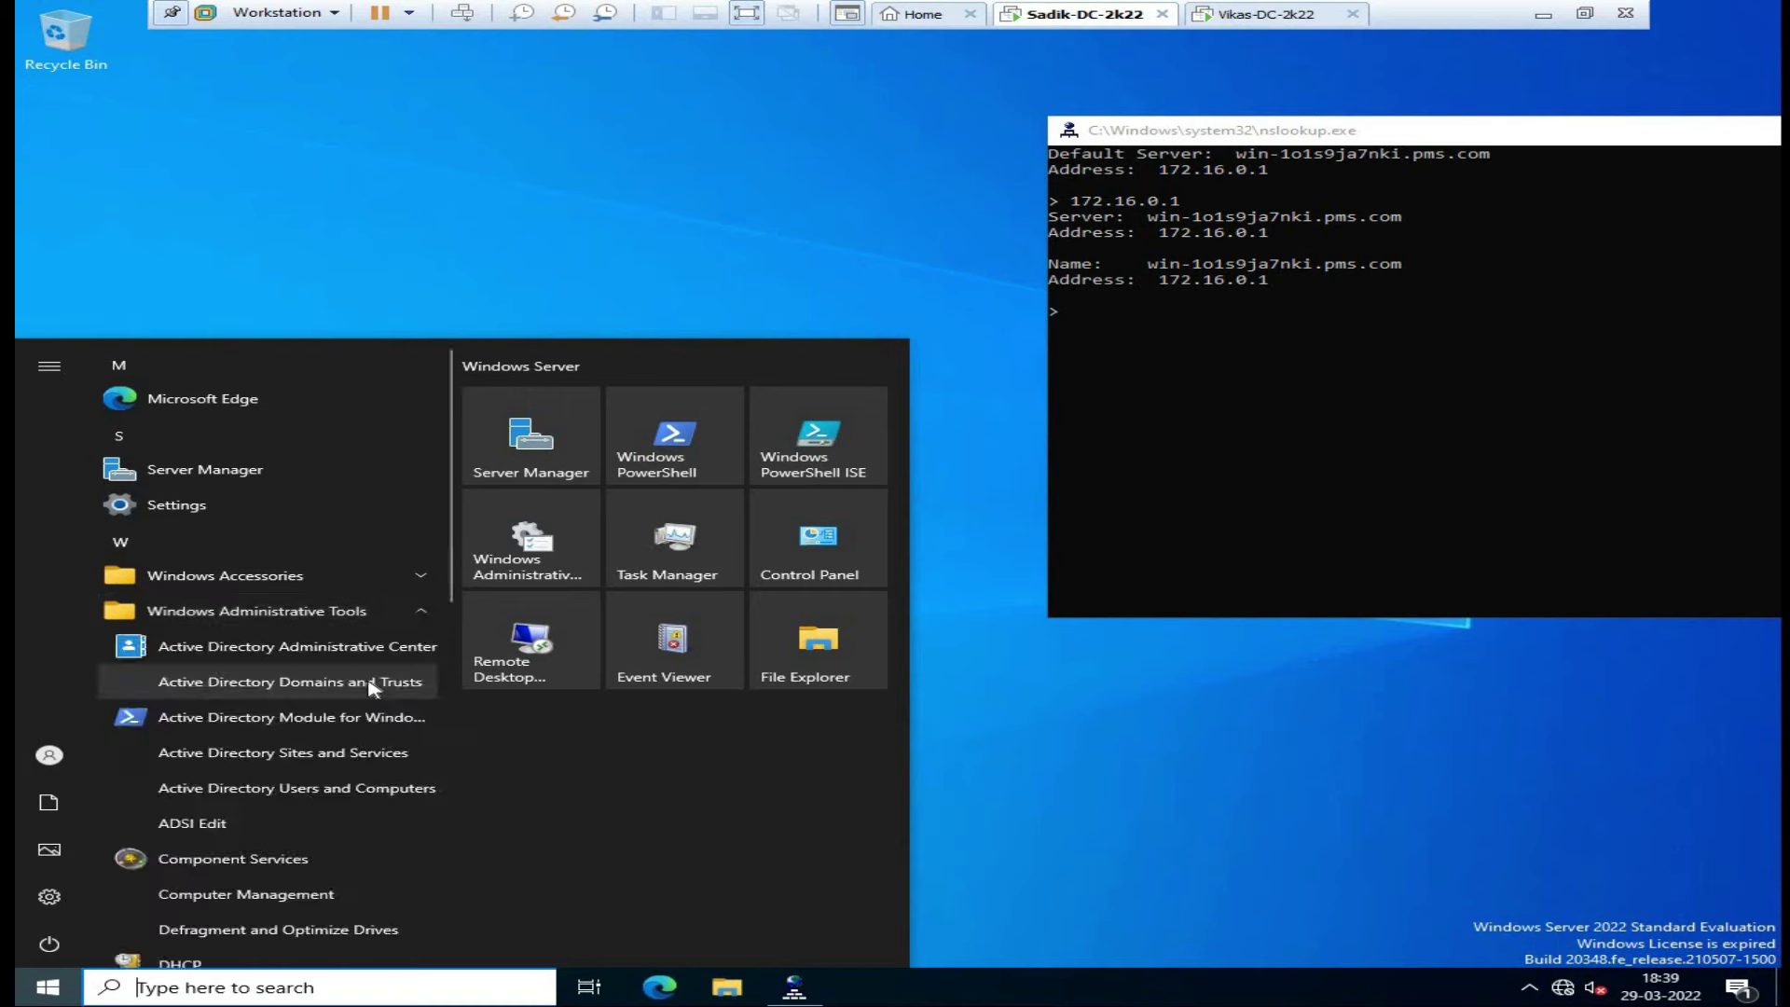
scroll(371, 679, "down", 3)
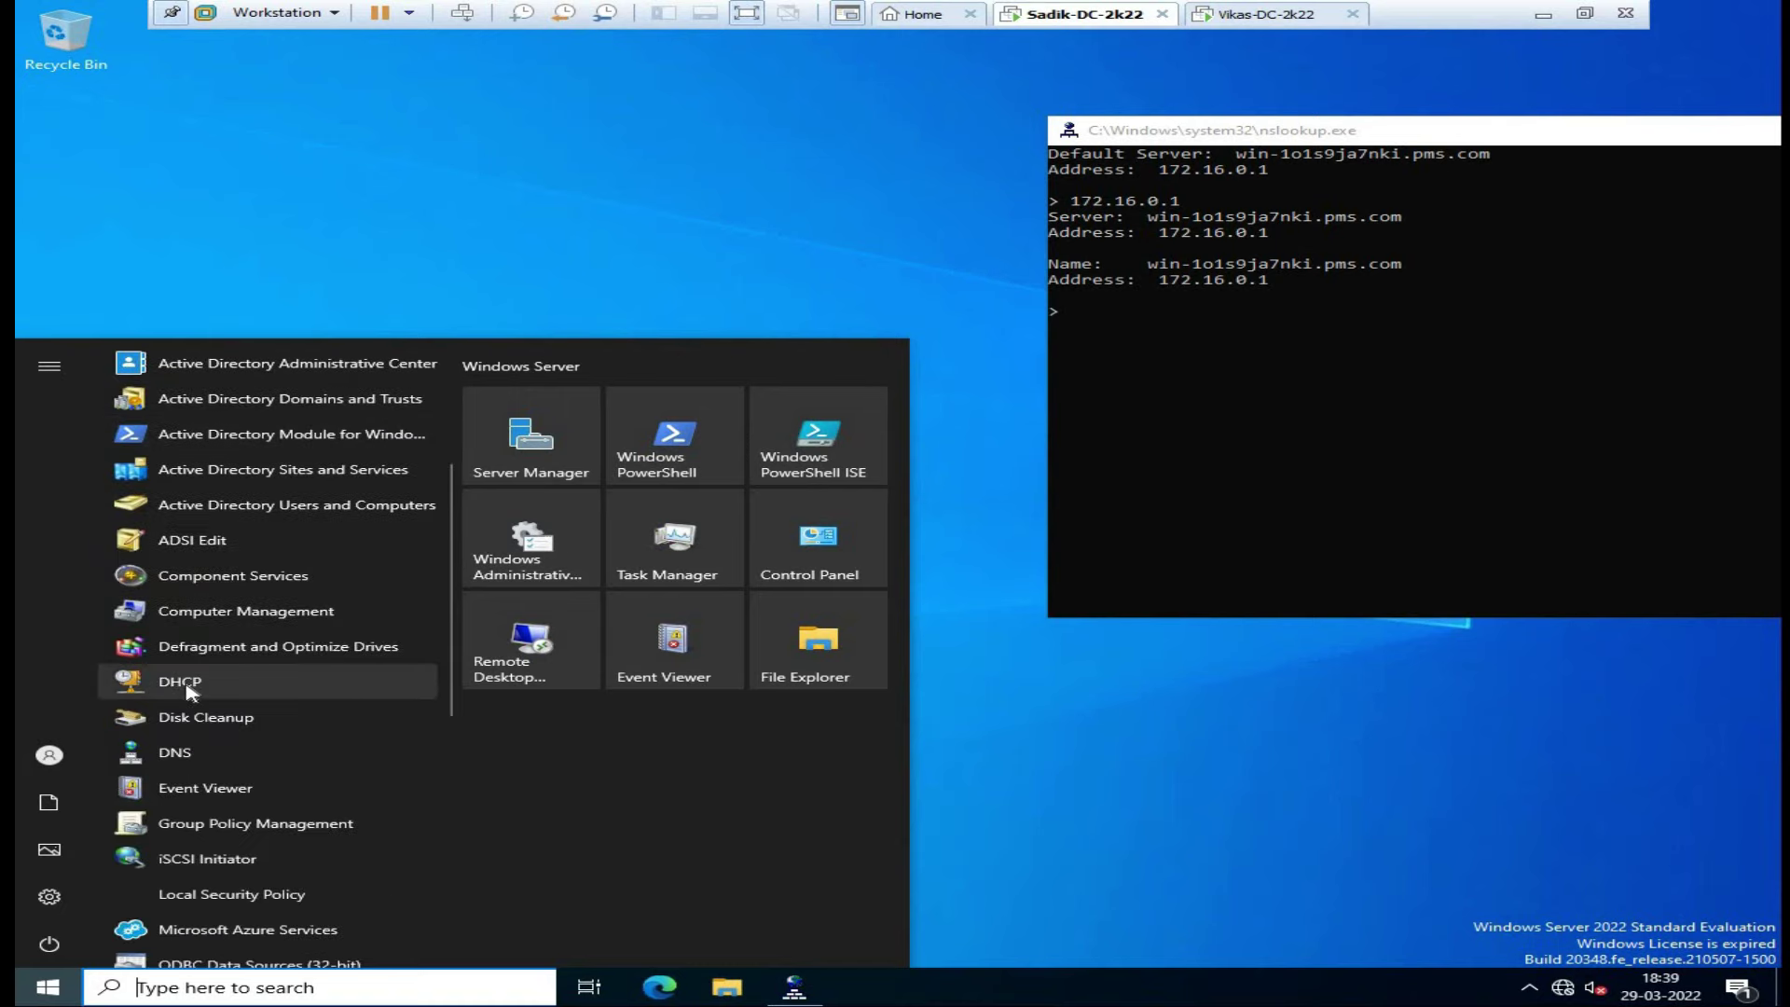
left_click(187, 687)
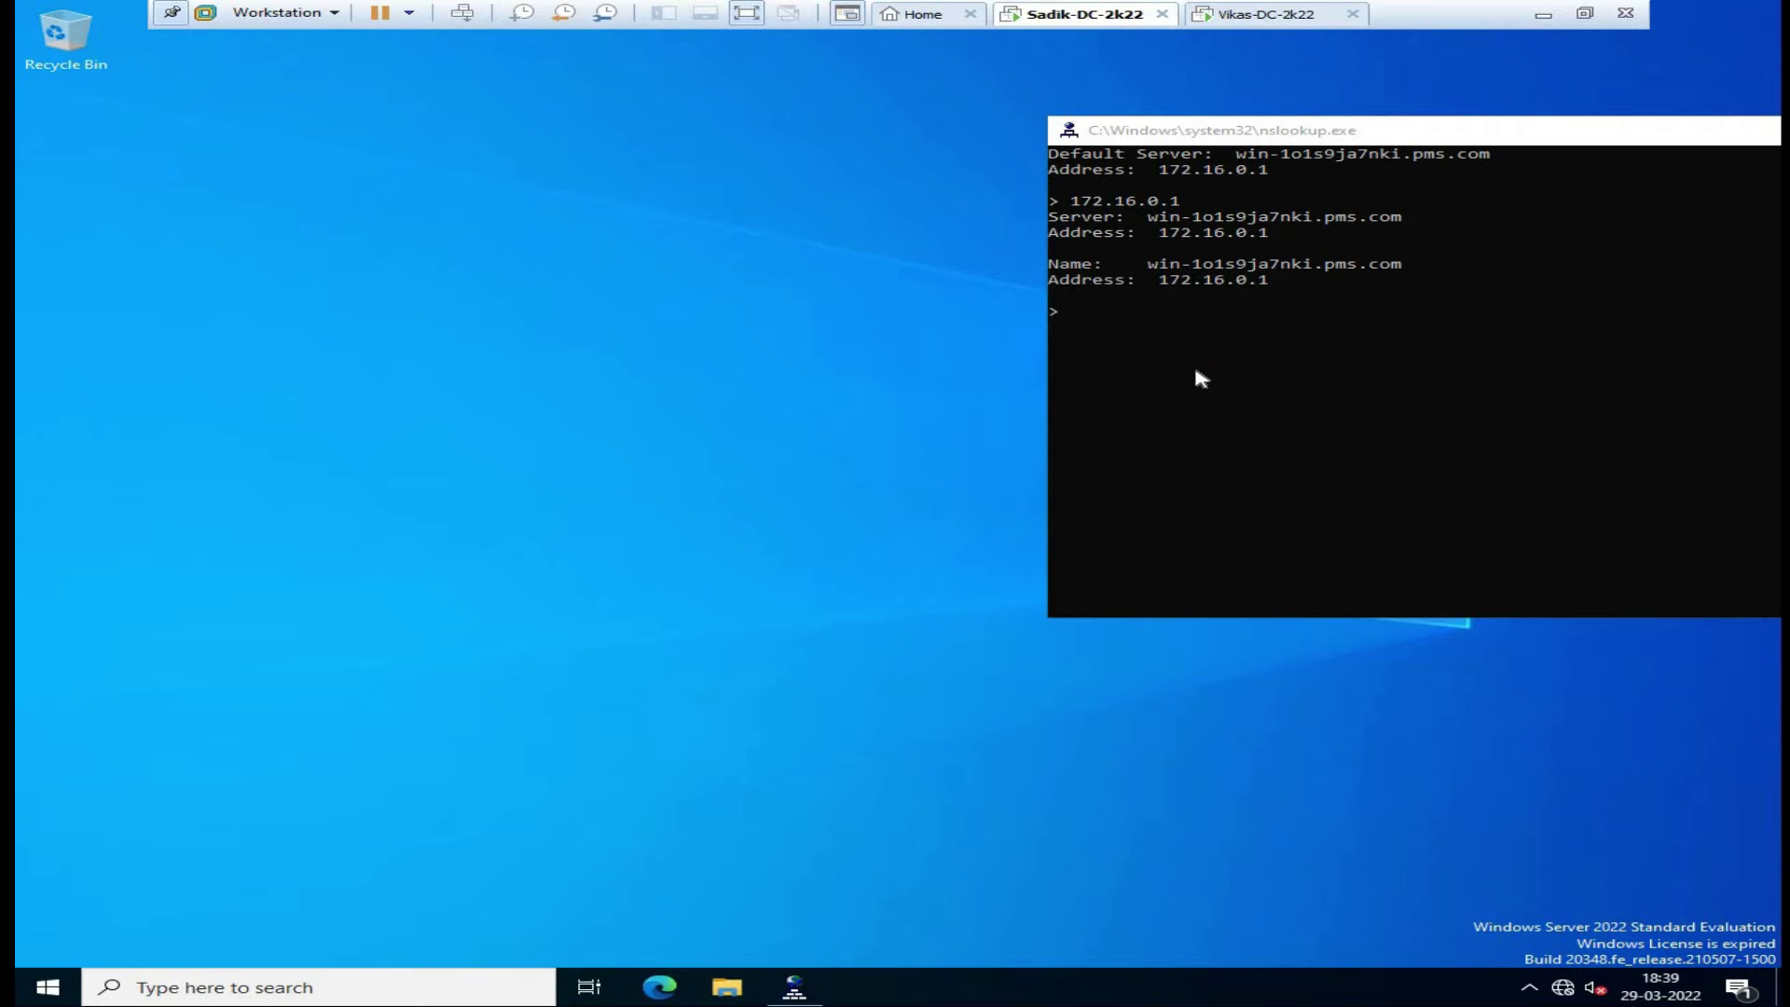
left_click(828, 81)
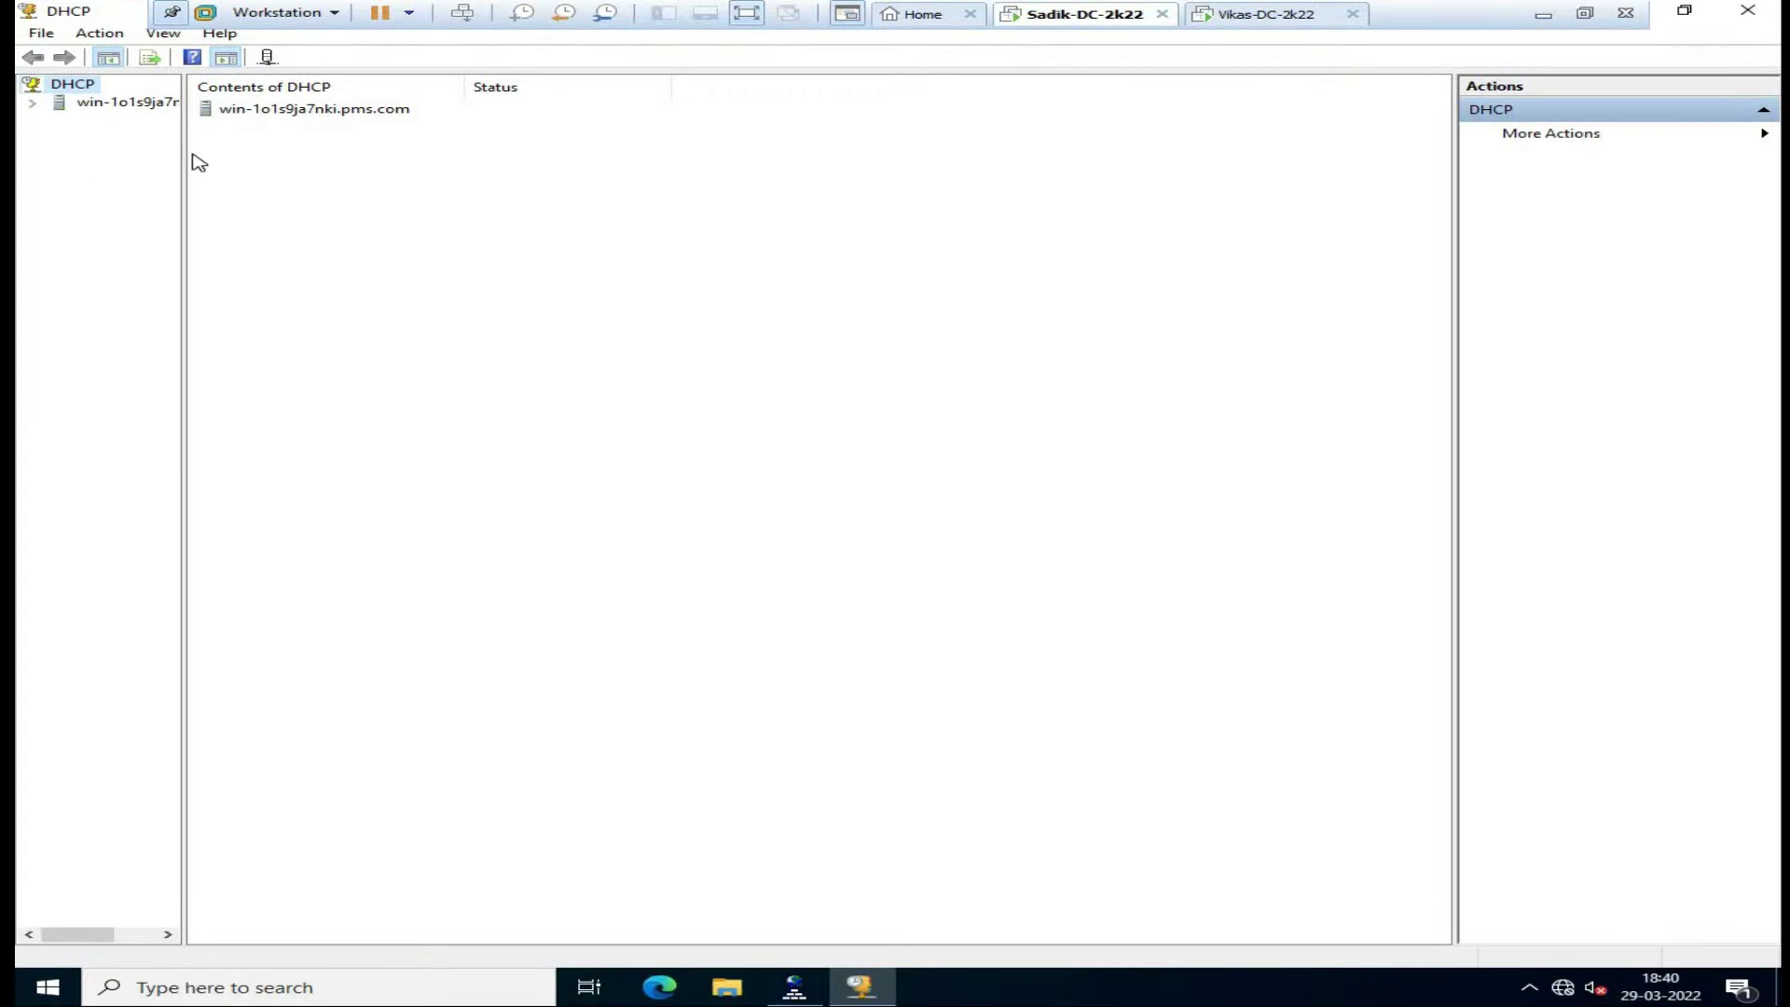
left_click_drag(183, 157, 168, 121)
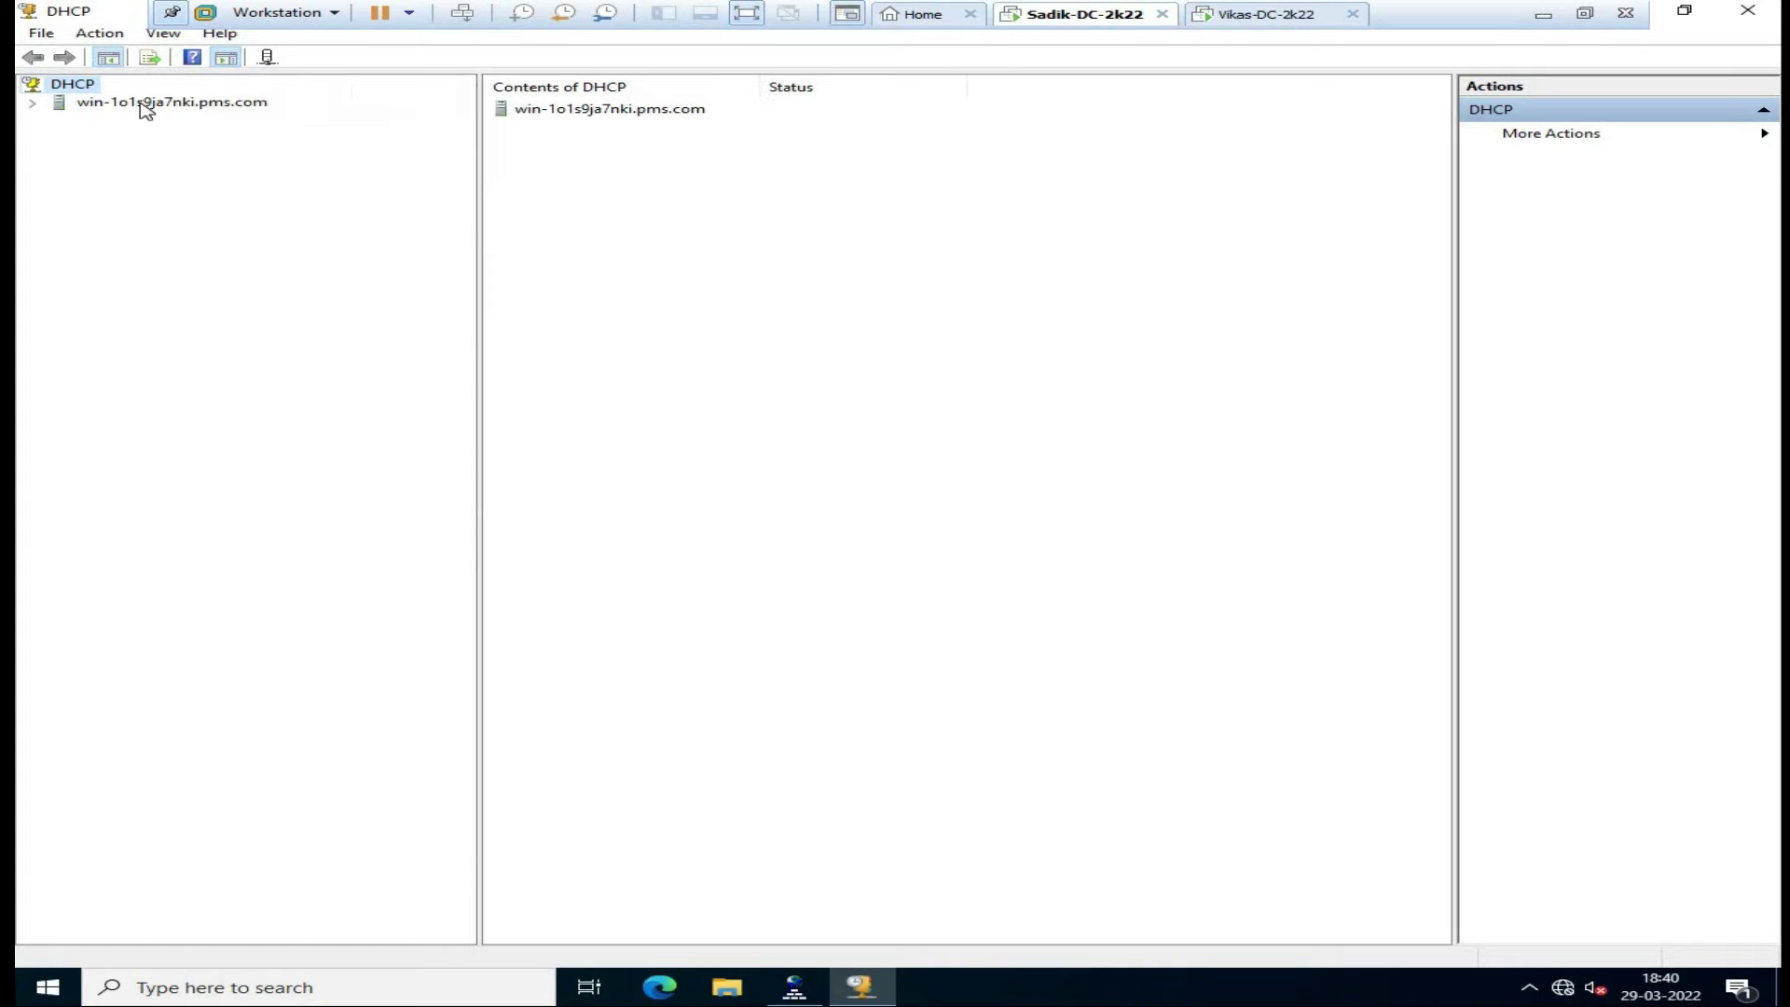
double_click(144, 104)
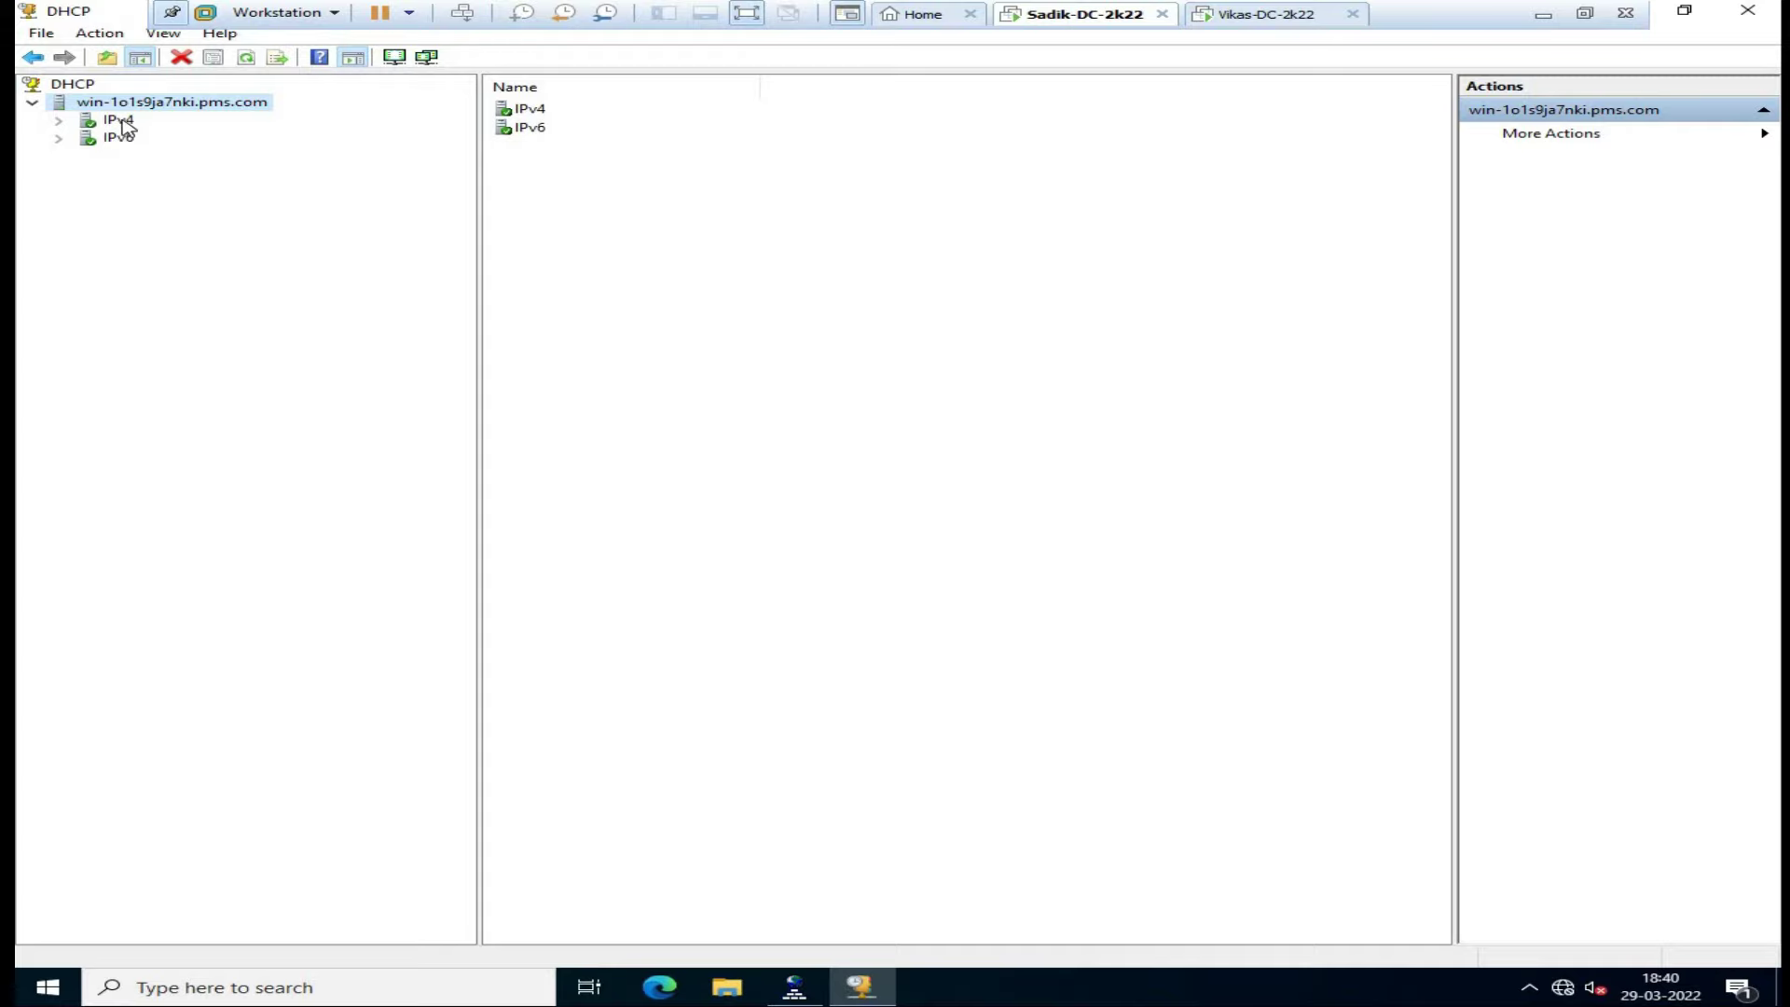
double_click(118, 122)
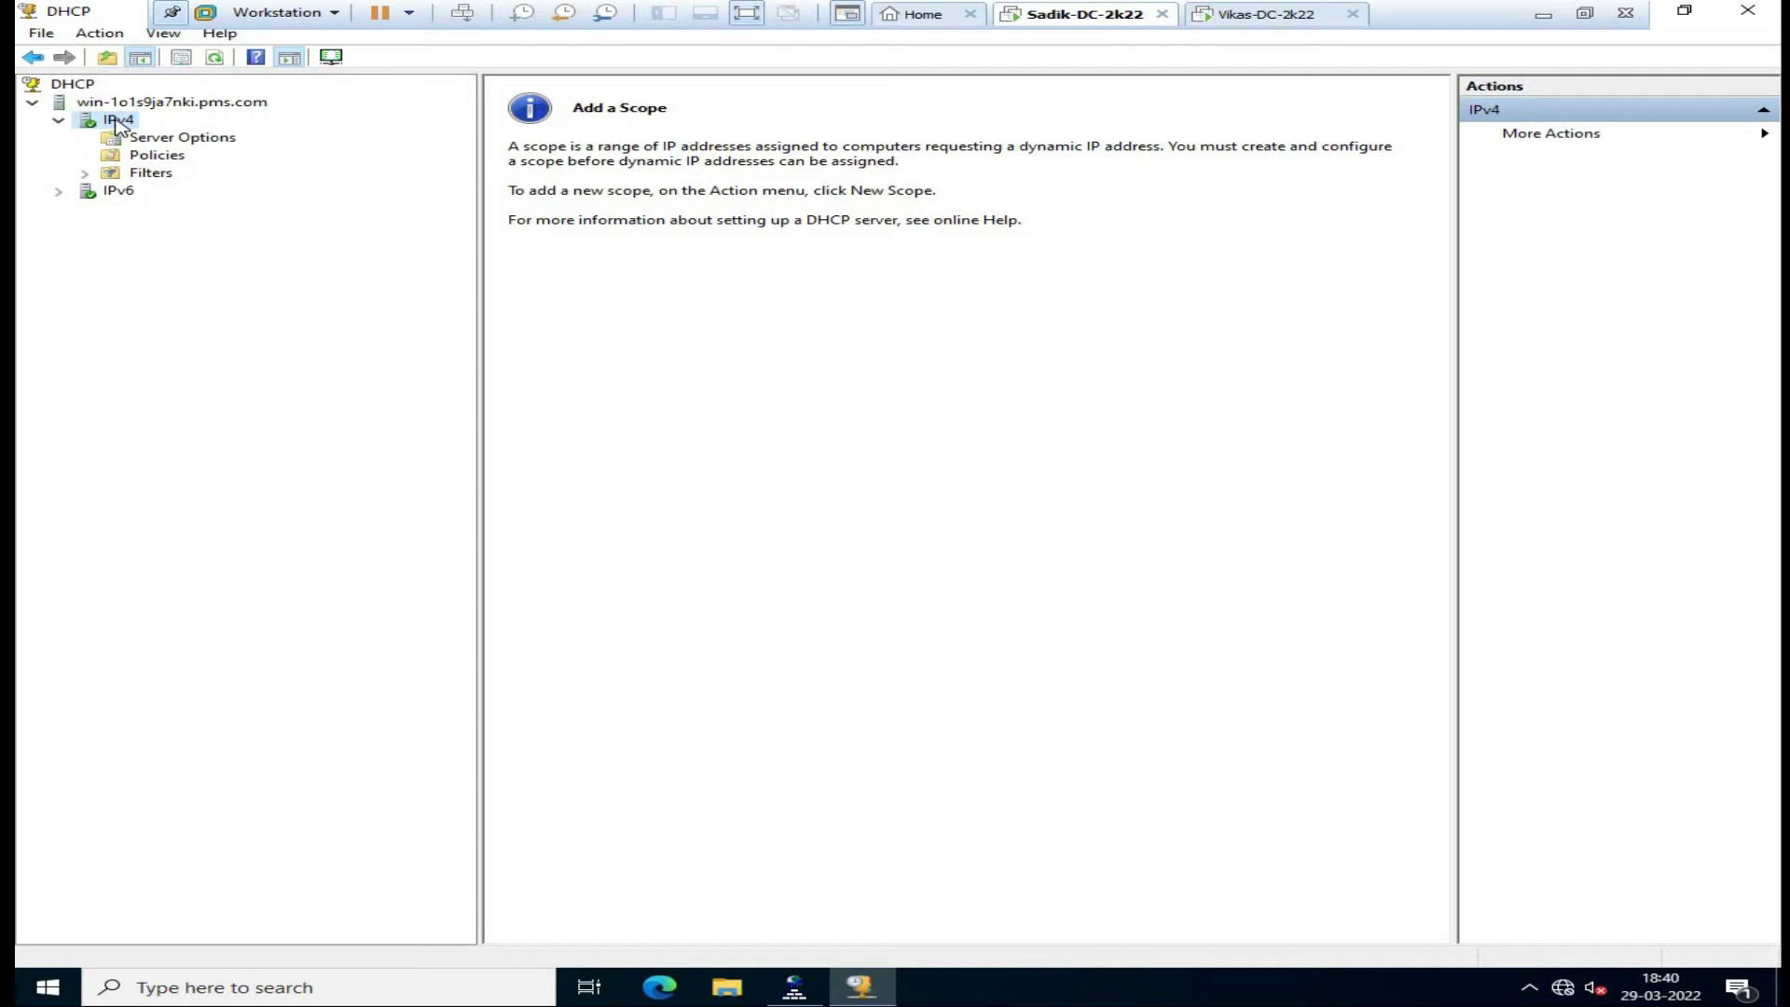
Step: Start a new scope 'DHCP For LAN' with range 172.16.0.5–172.16.0.254, mask 255.255.0.0, excluding 172.16.0.5
right_click(116, 121)
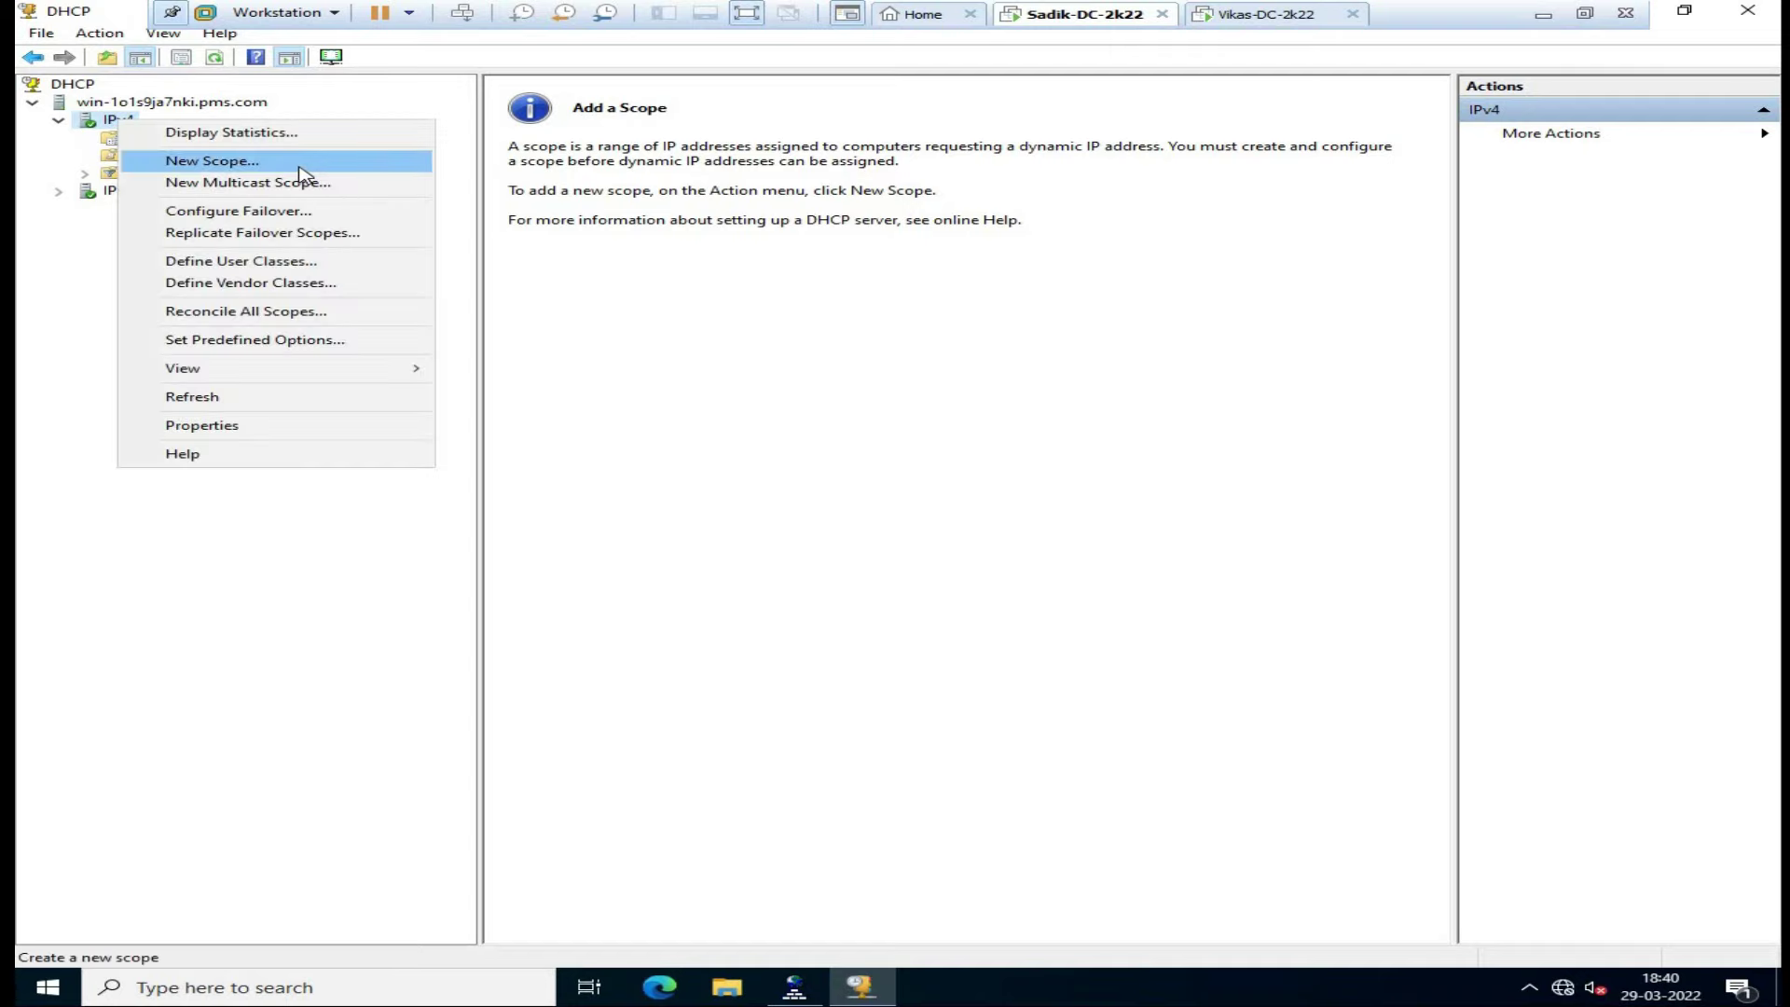
left_click(299, 165)
left_click(1064, 668)
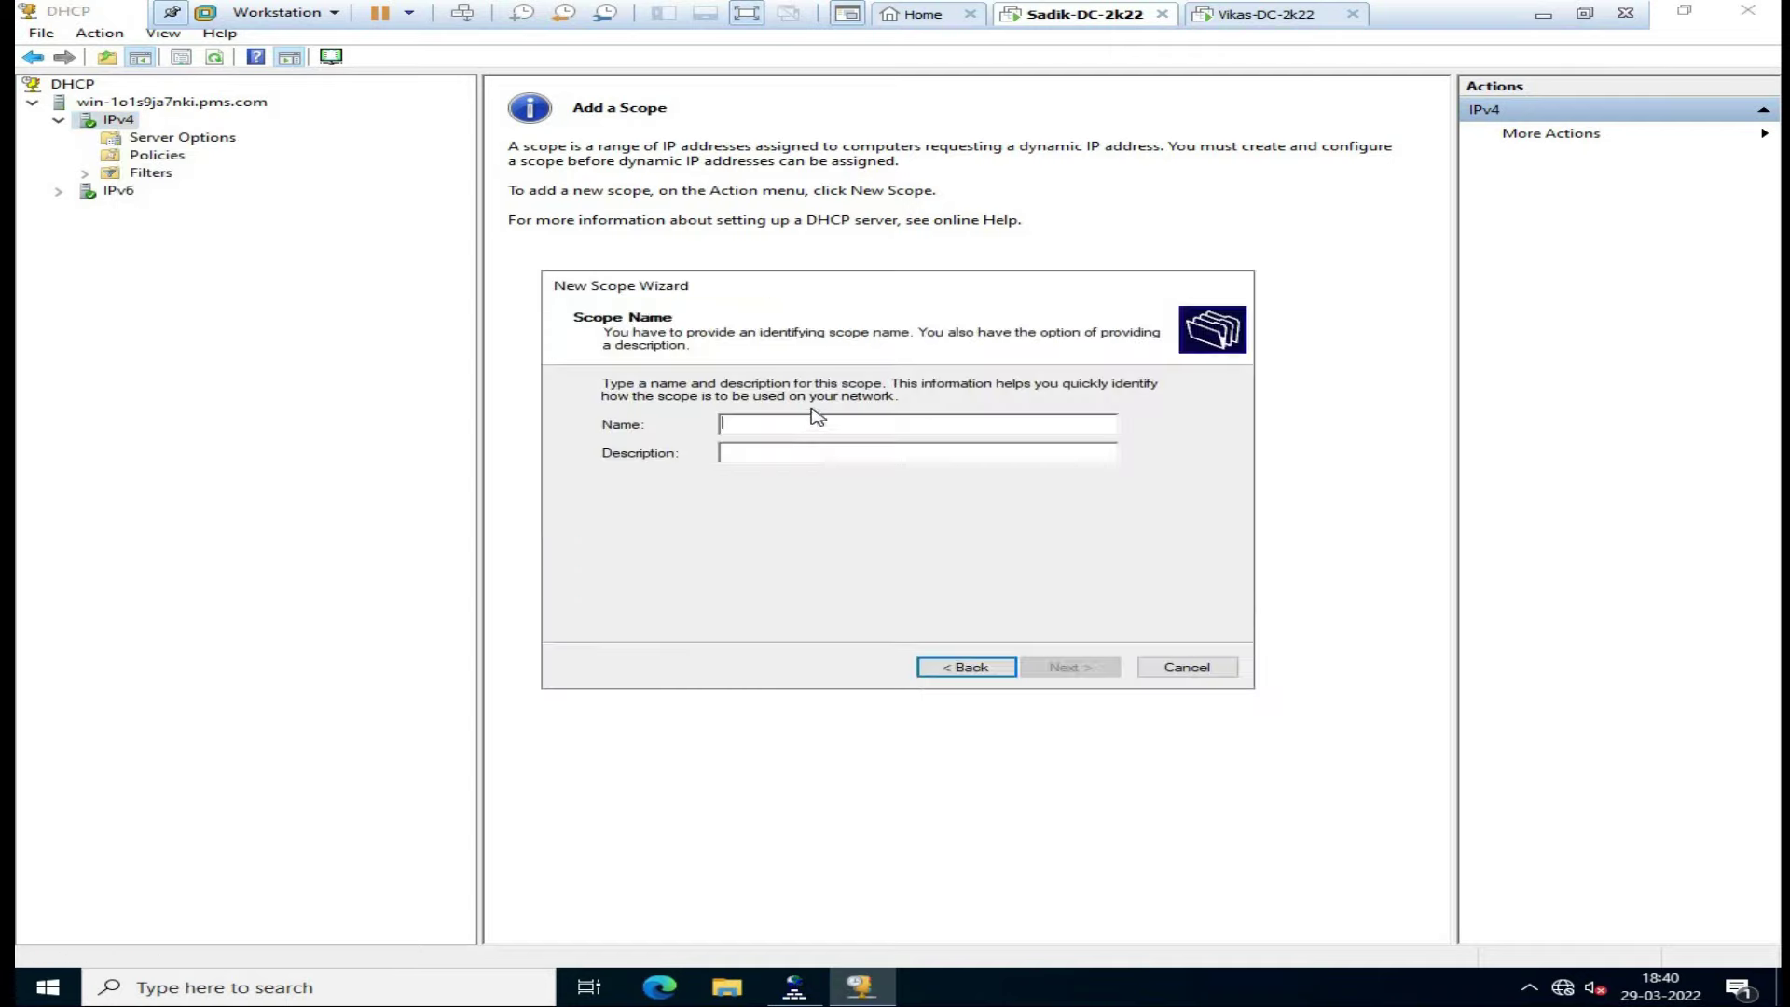
type("DHCP For LAN")
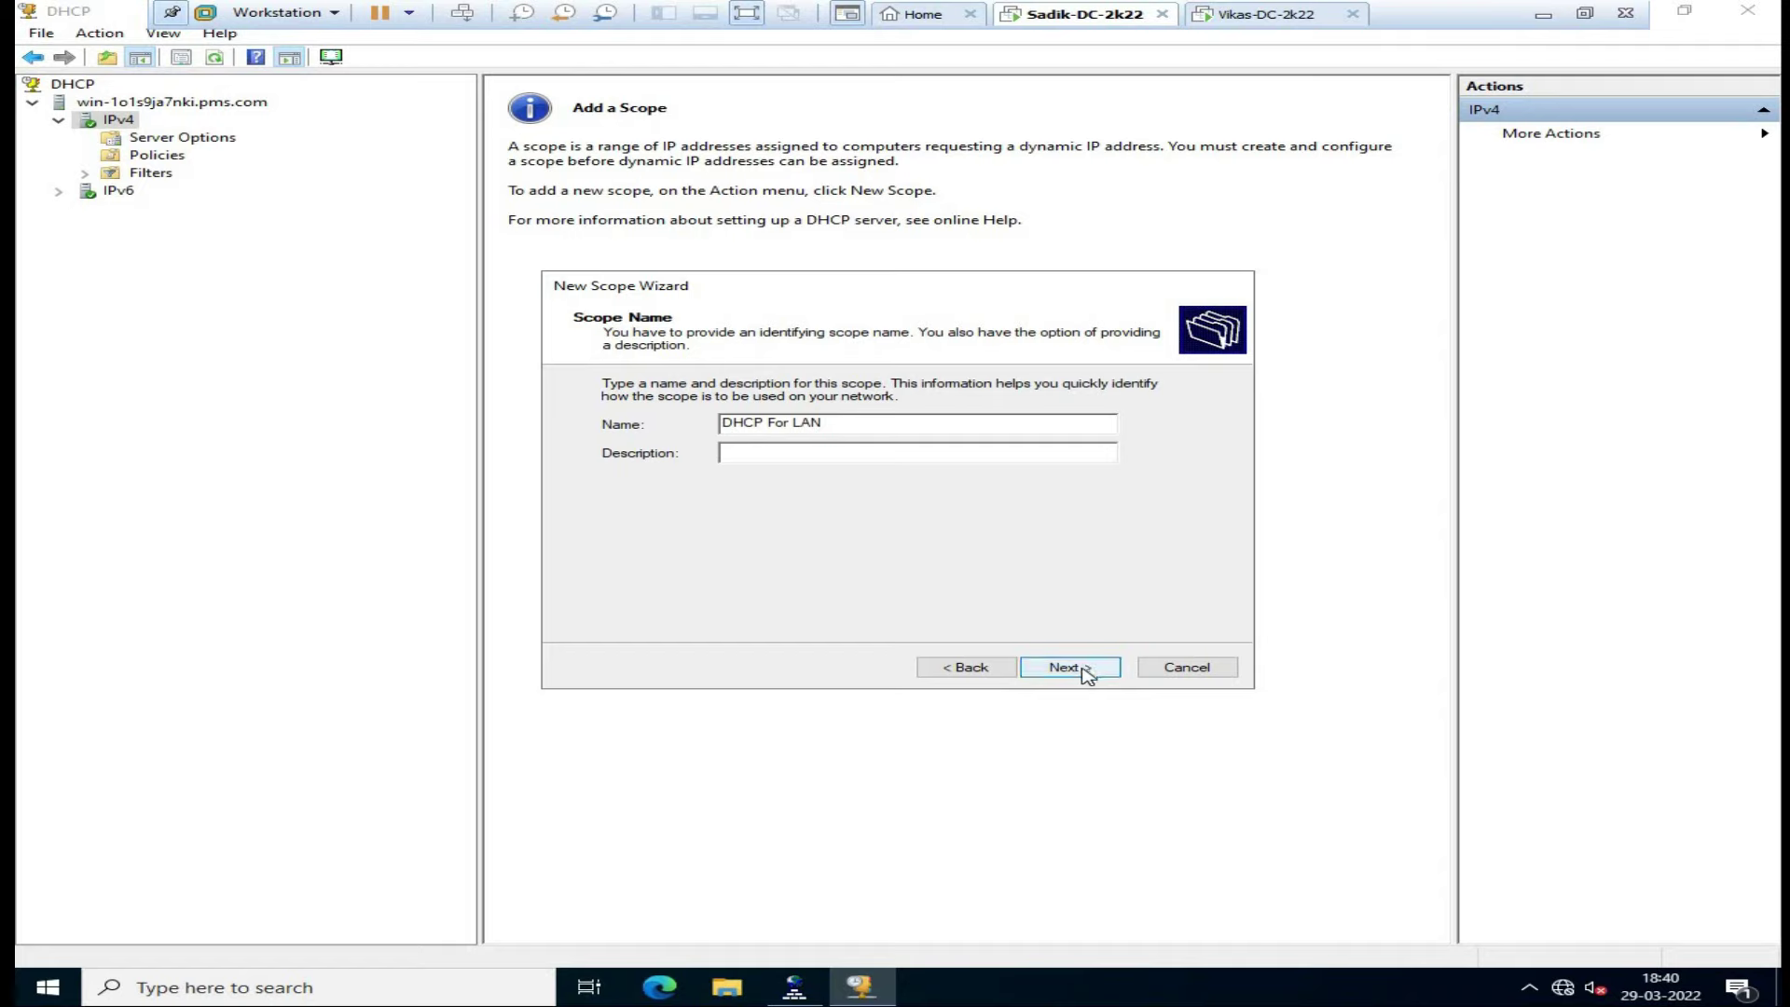
left_click(1086, 673)
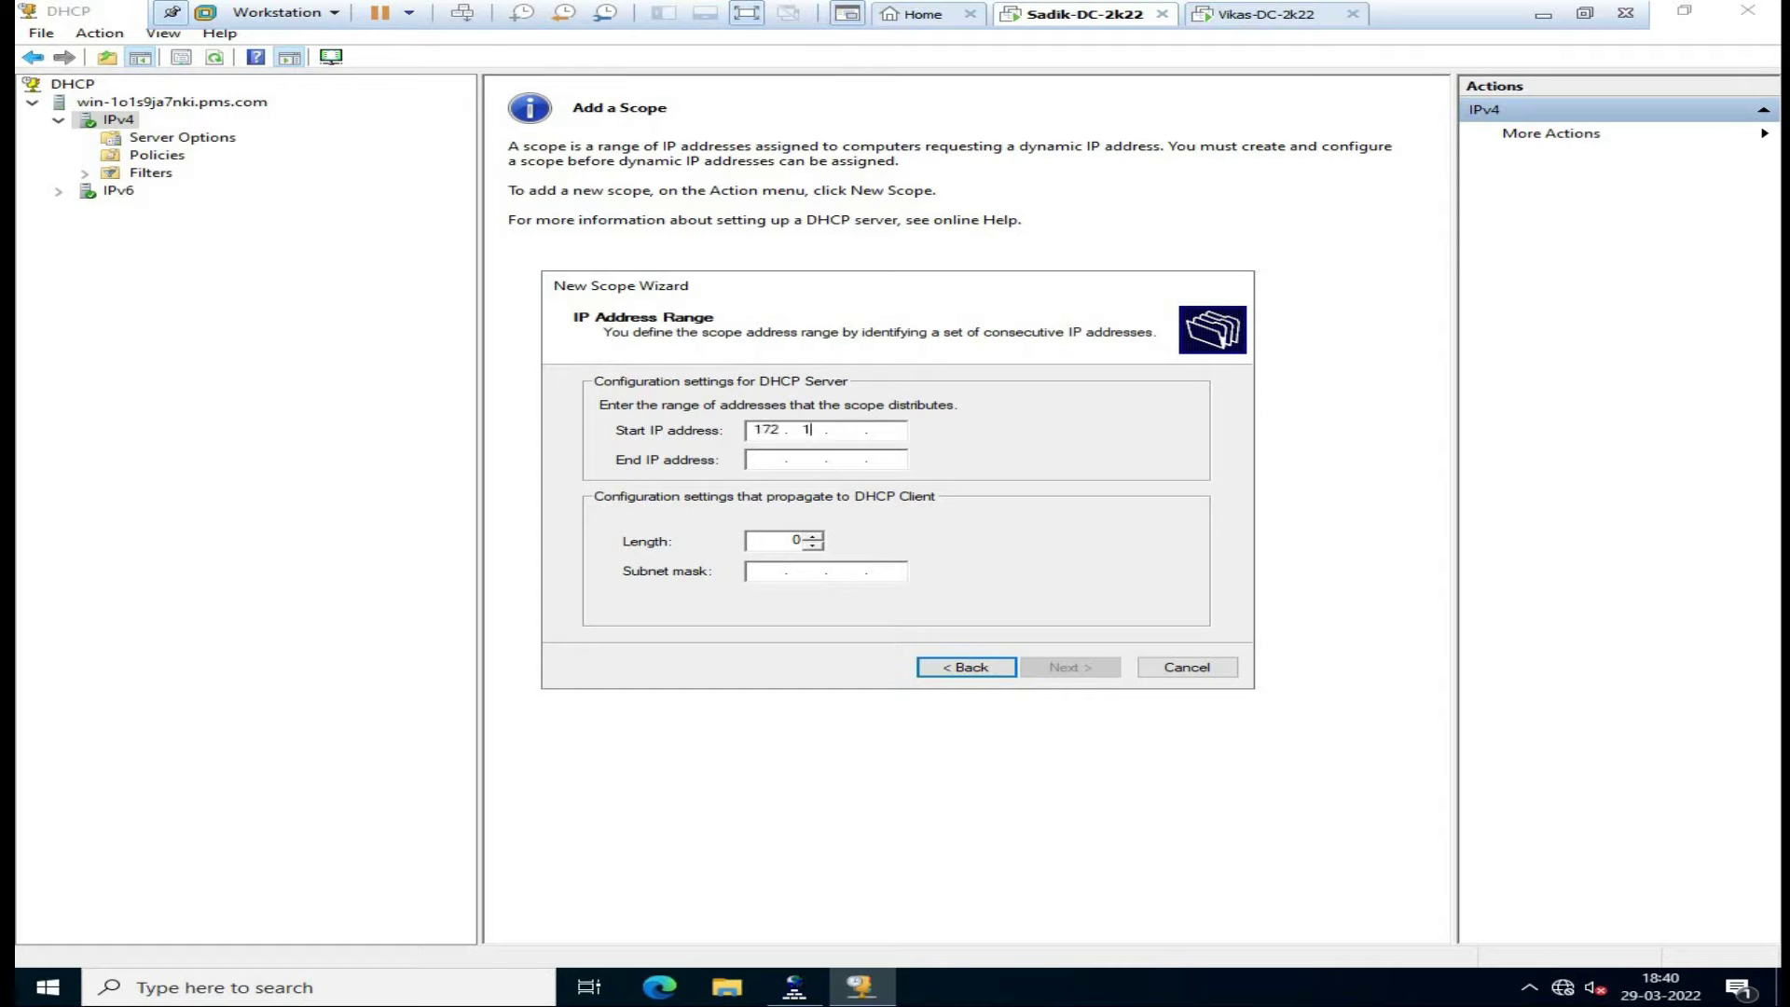
left_click(764, 458)
type("172.16.0.254")
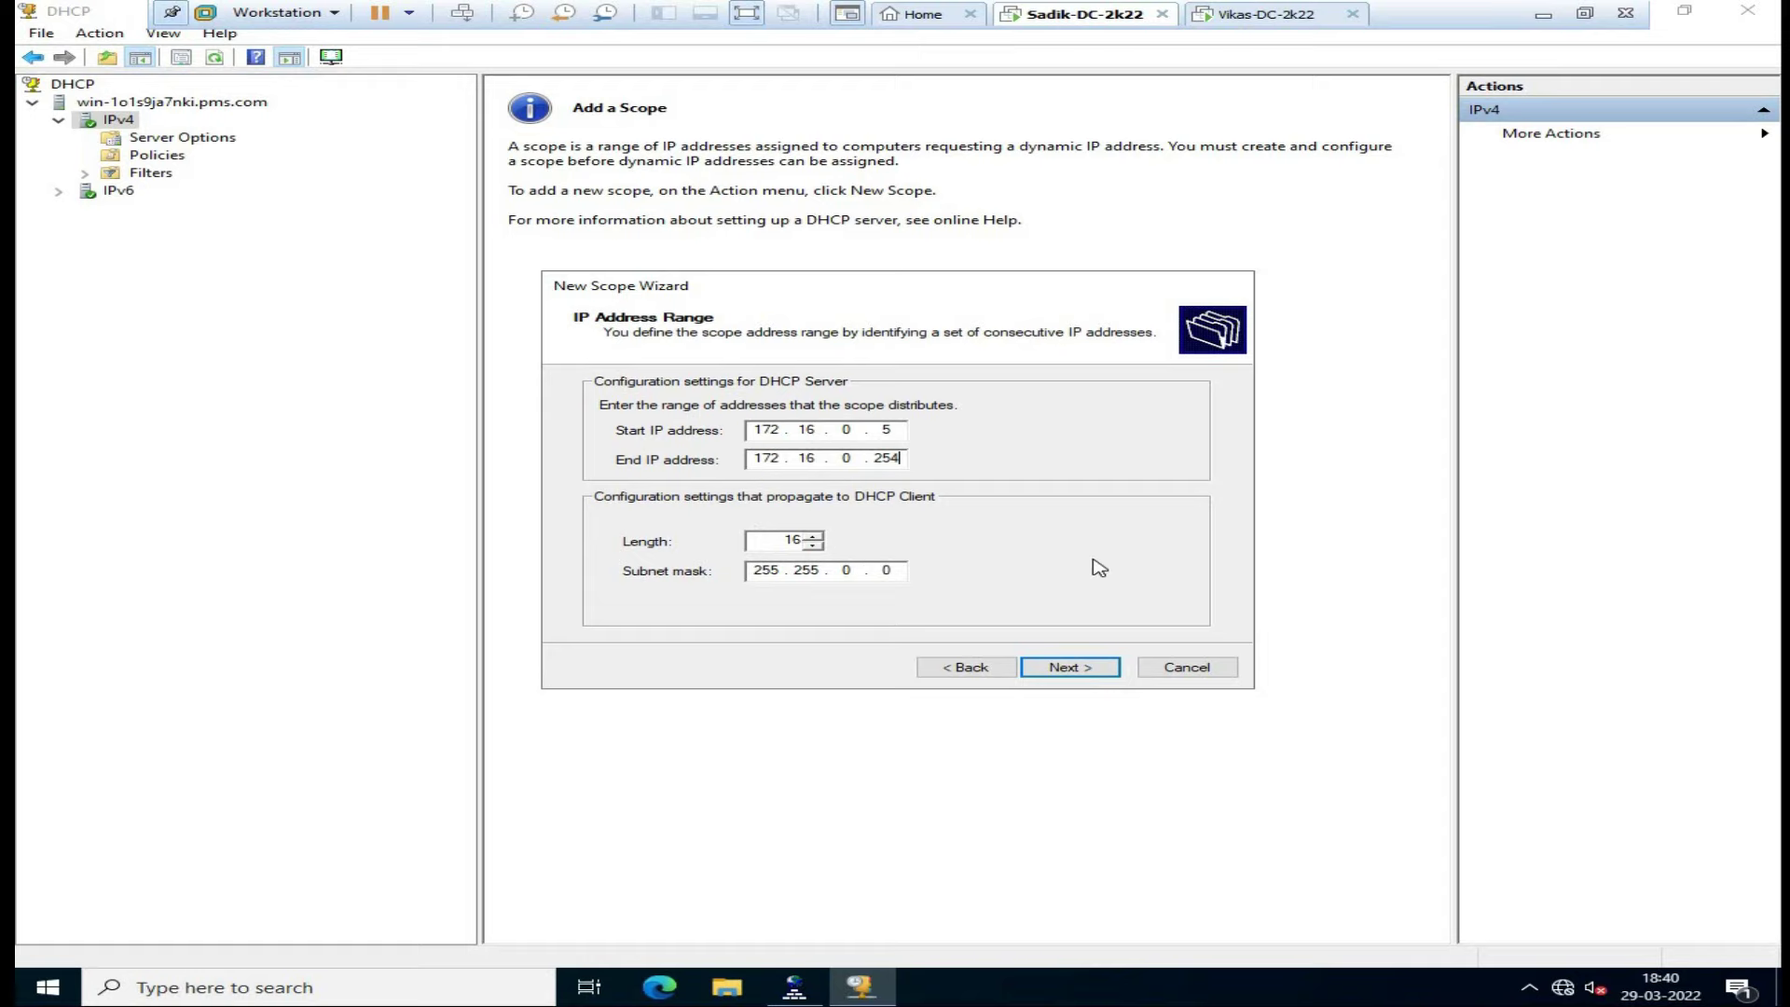
left_click(1097, 677)
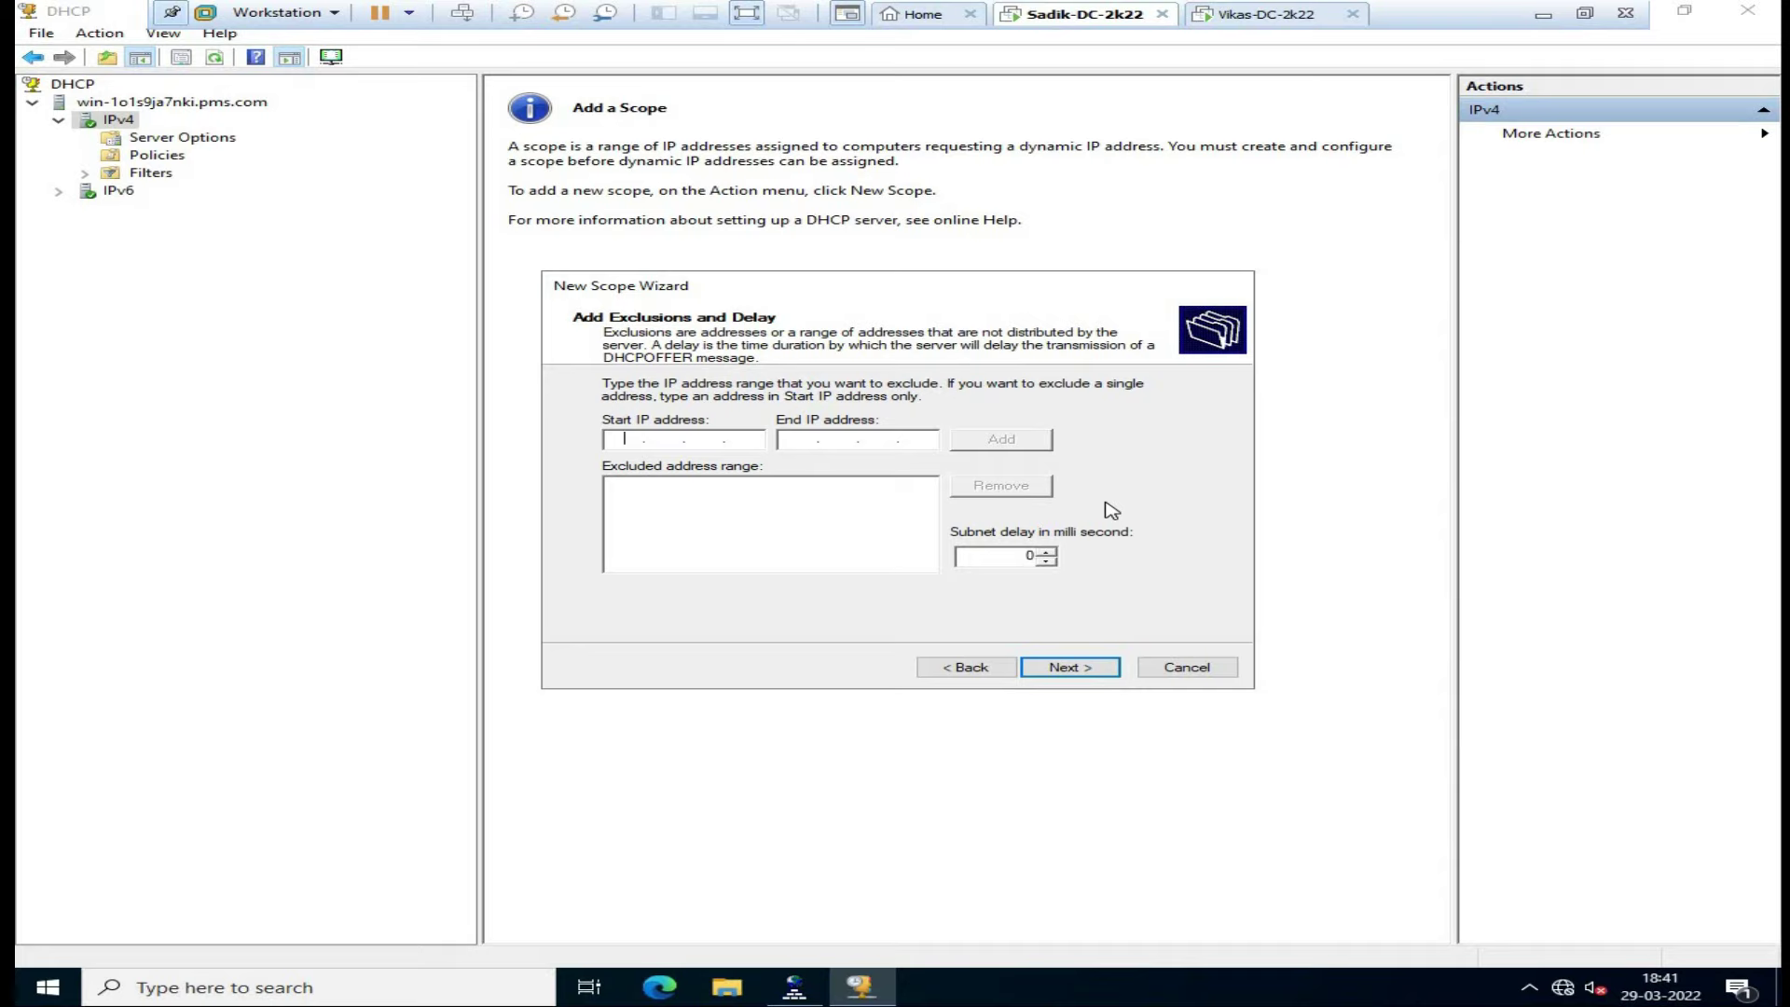
type("172 . 16 . 0 . 2")
left_click(1037, 443)
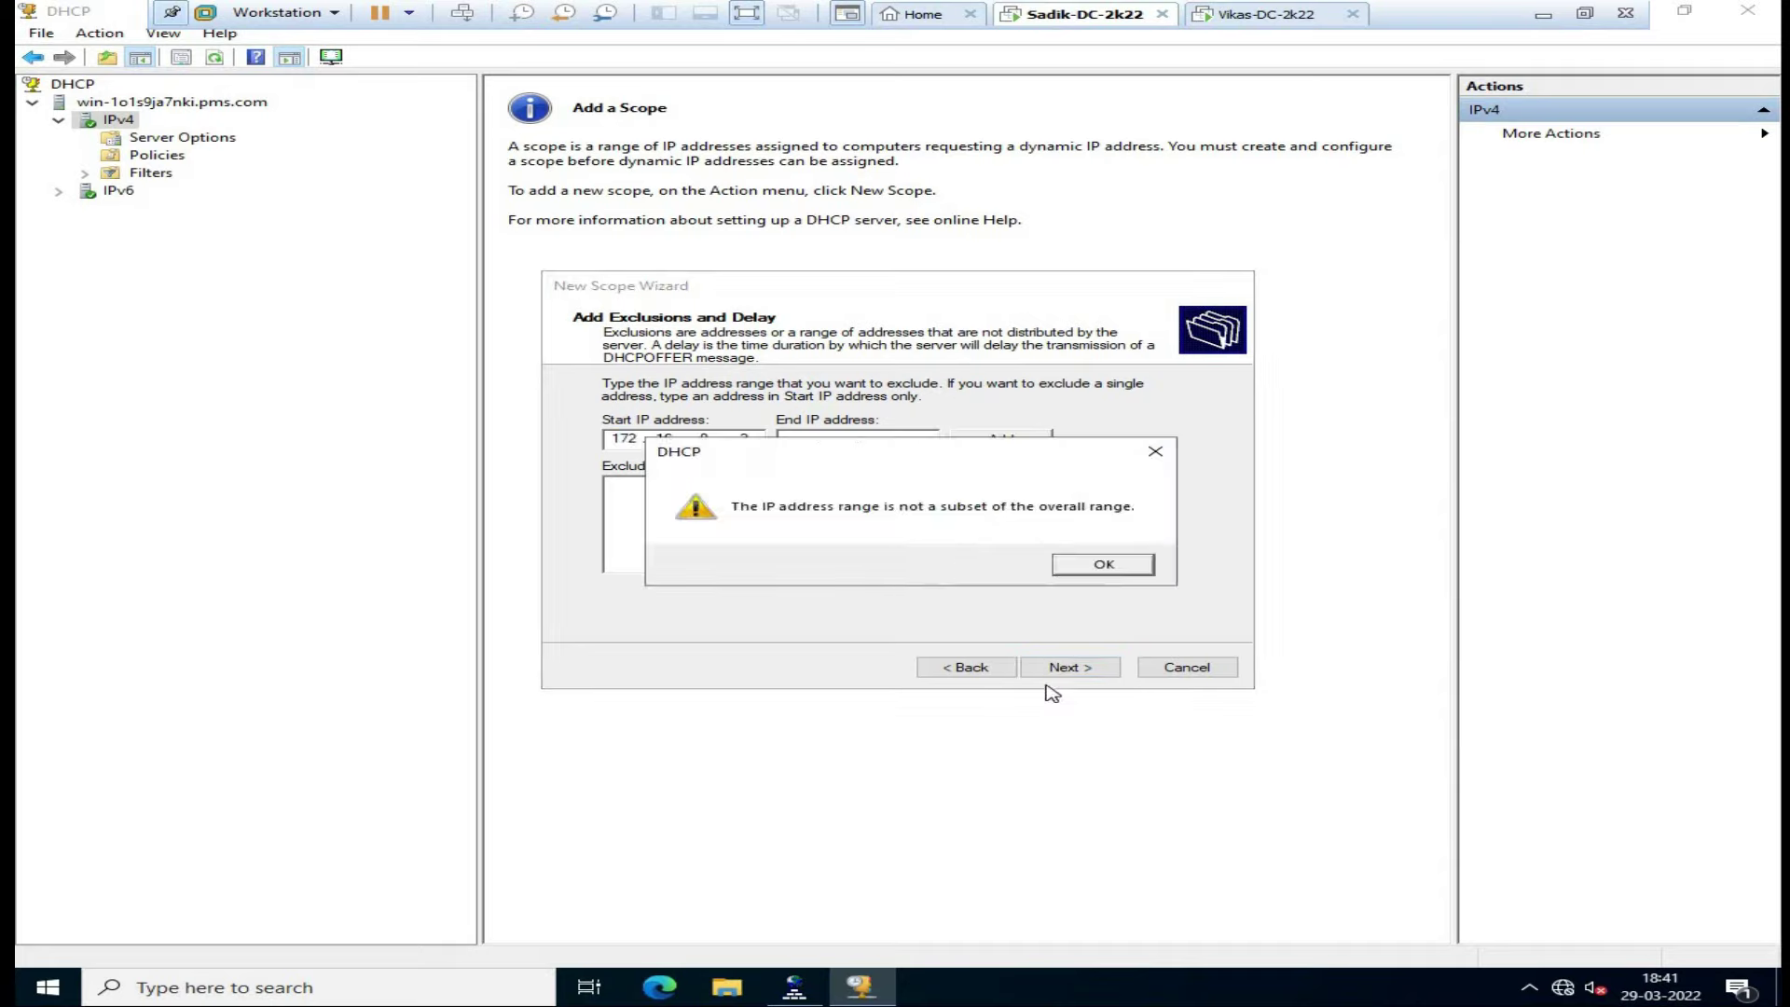
left_click(1122, 567)
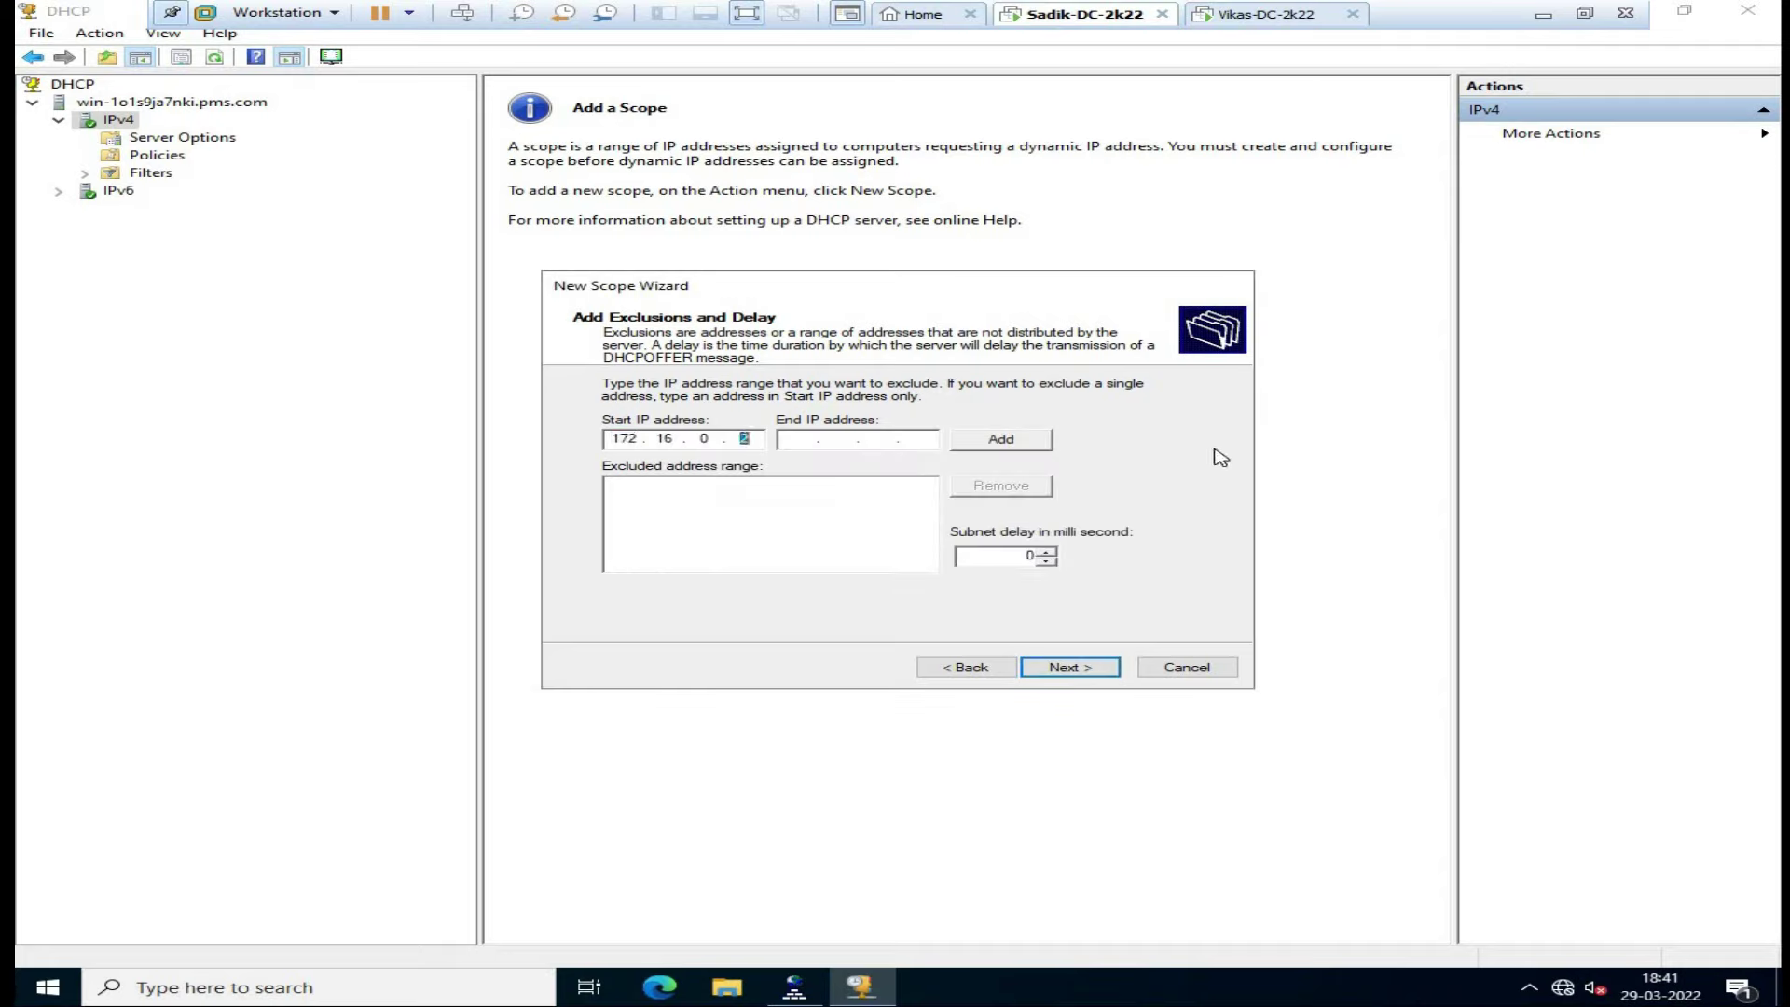
left_click(1013, 439)
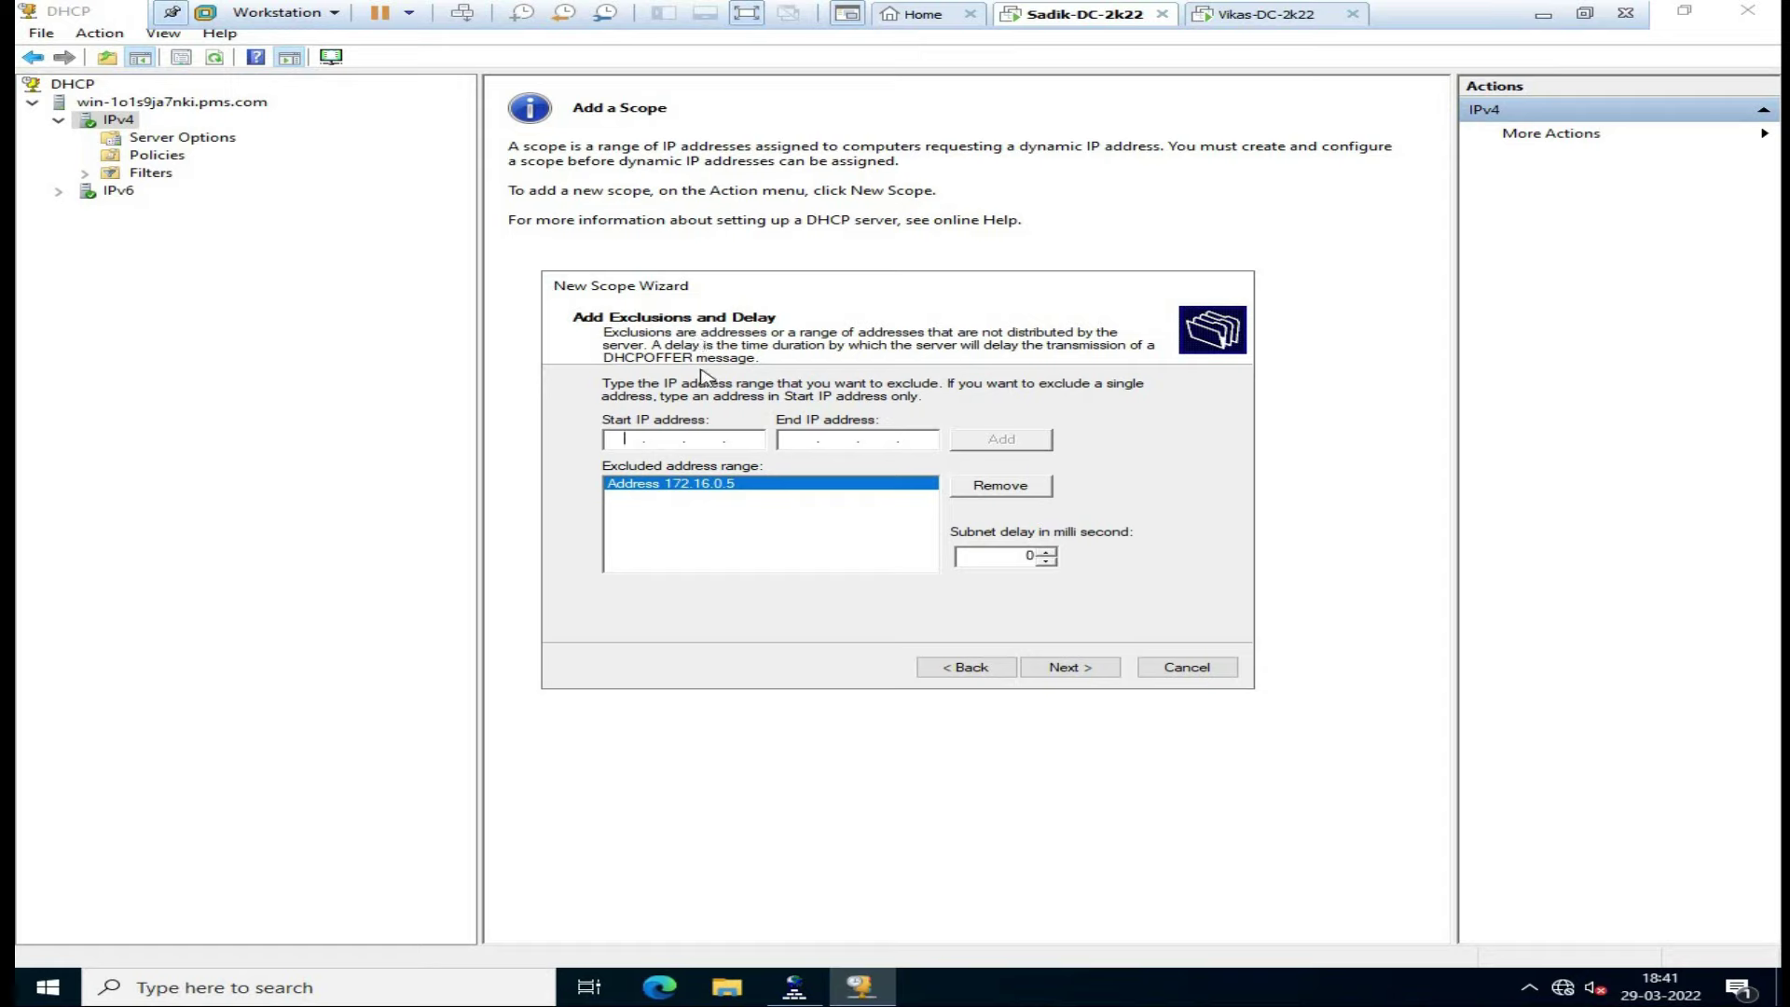
Step: Keep the default lease, set parent domain pms.com and DNS server 172.16.0.1, and activate the scope
left_click(1068, 667)
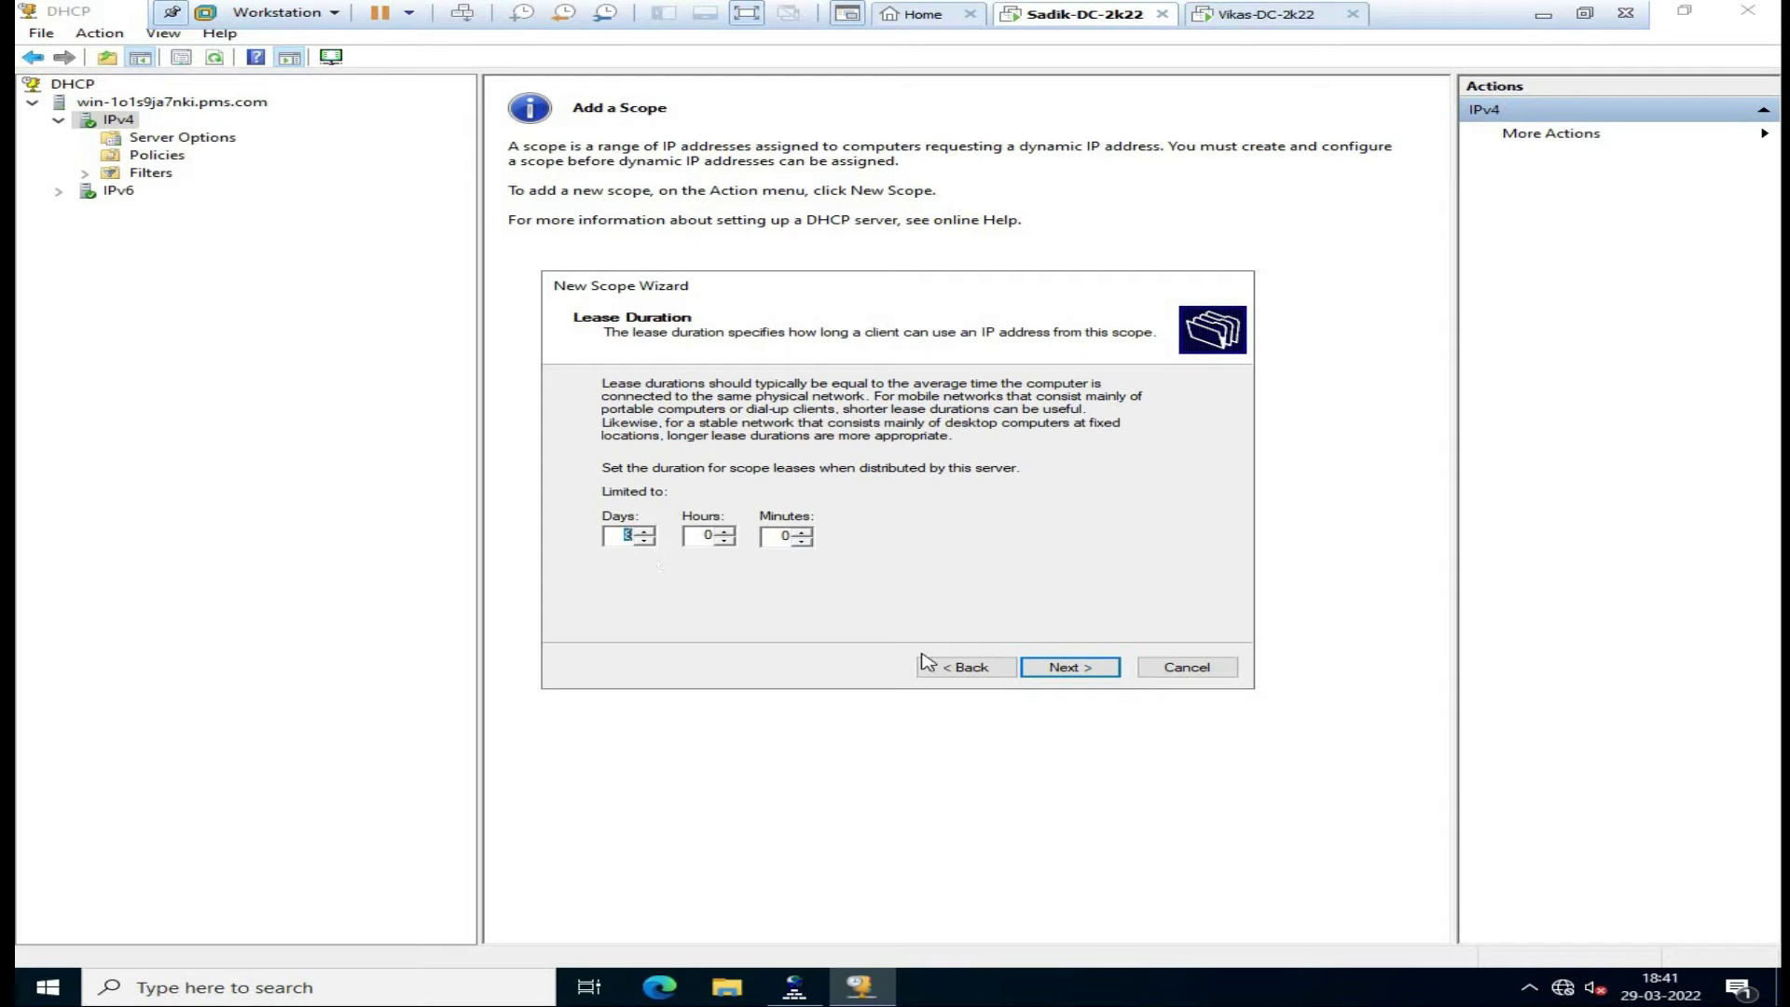
left_click(1084, 673)
left_click(1068, 668)
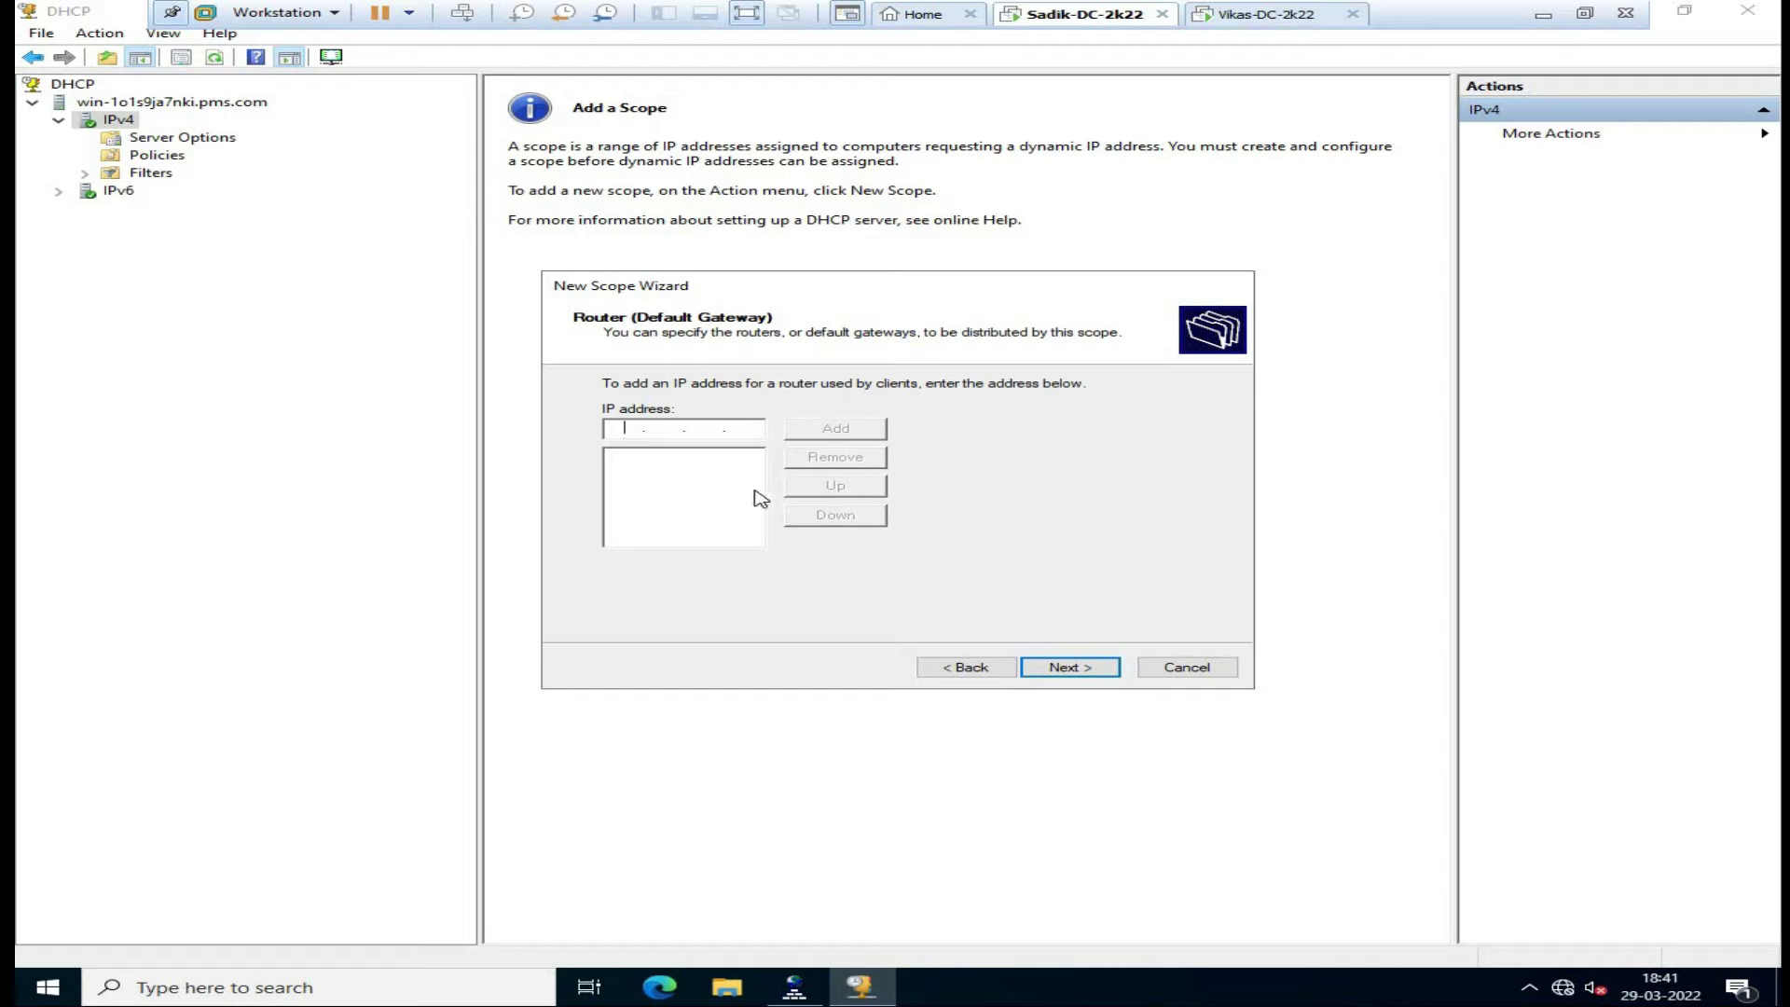
left_click(1064, 668)
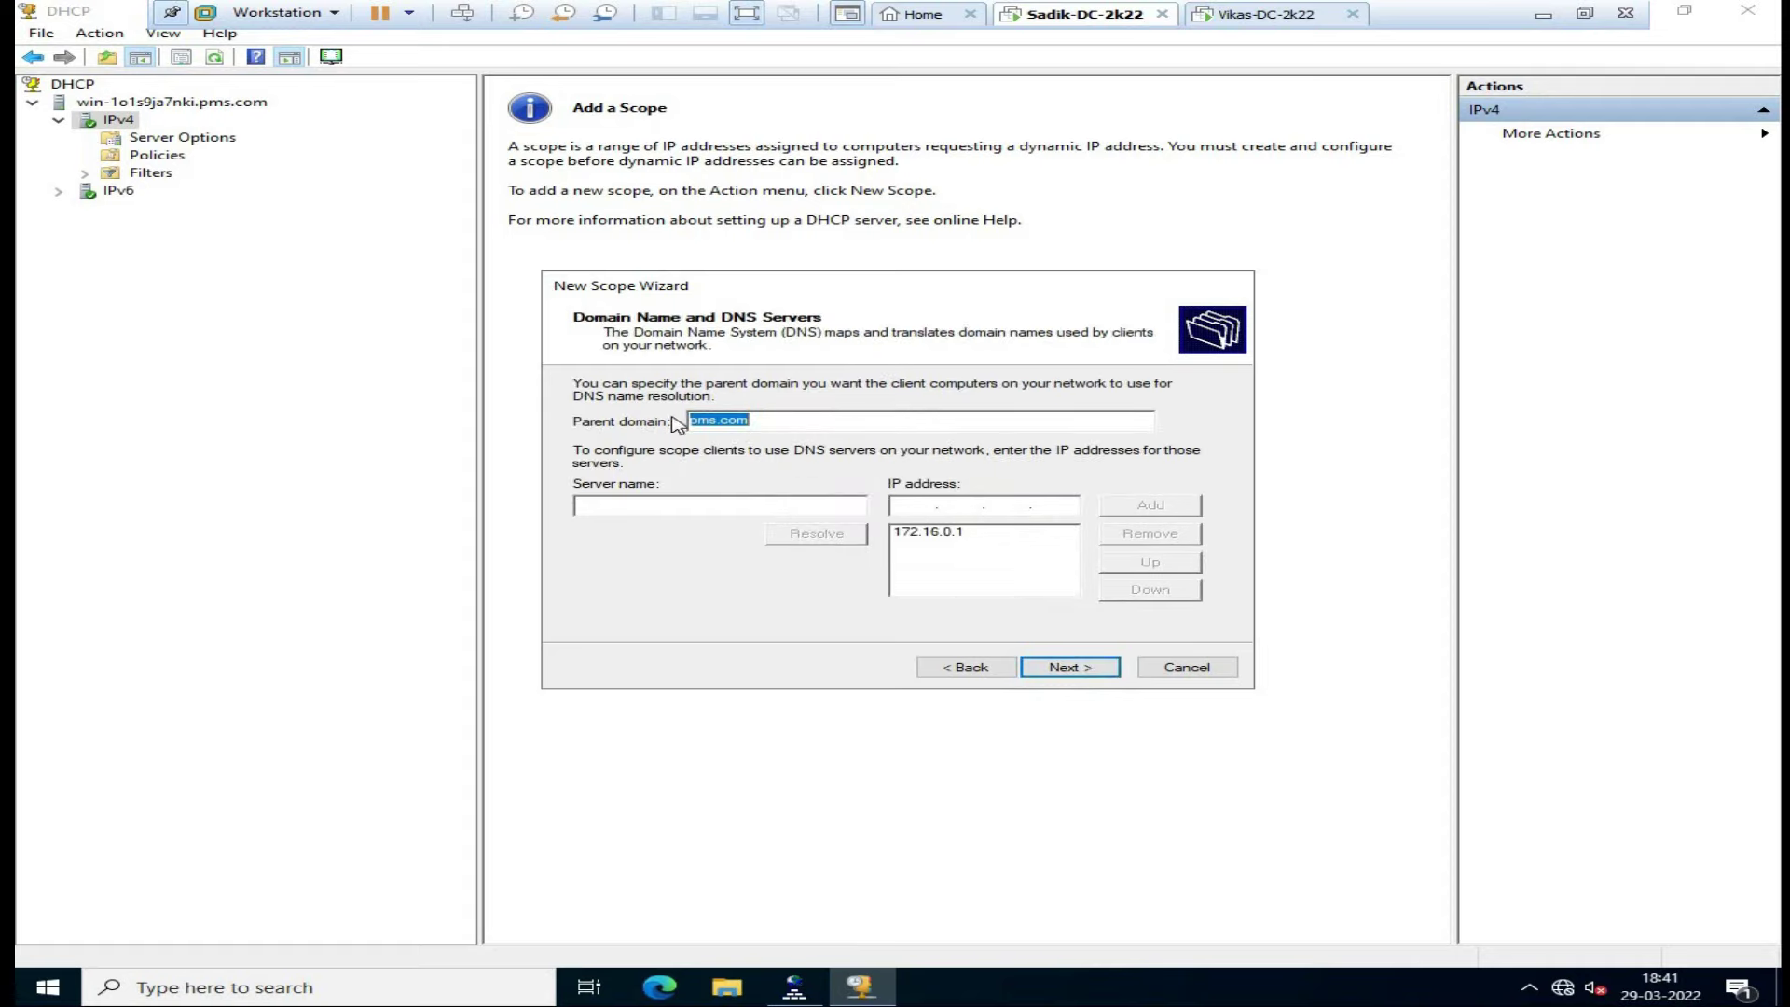
left_click(797, 422)
left_click(939, 537)
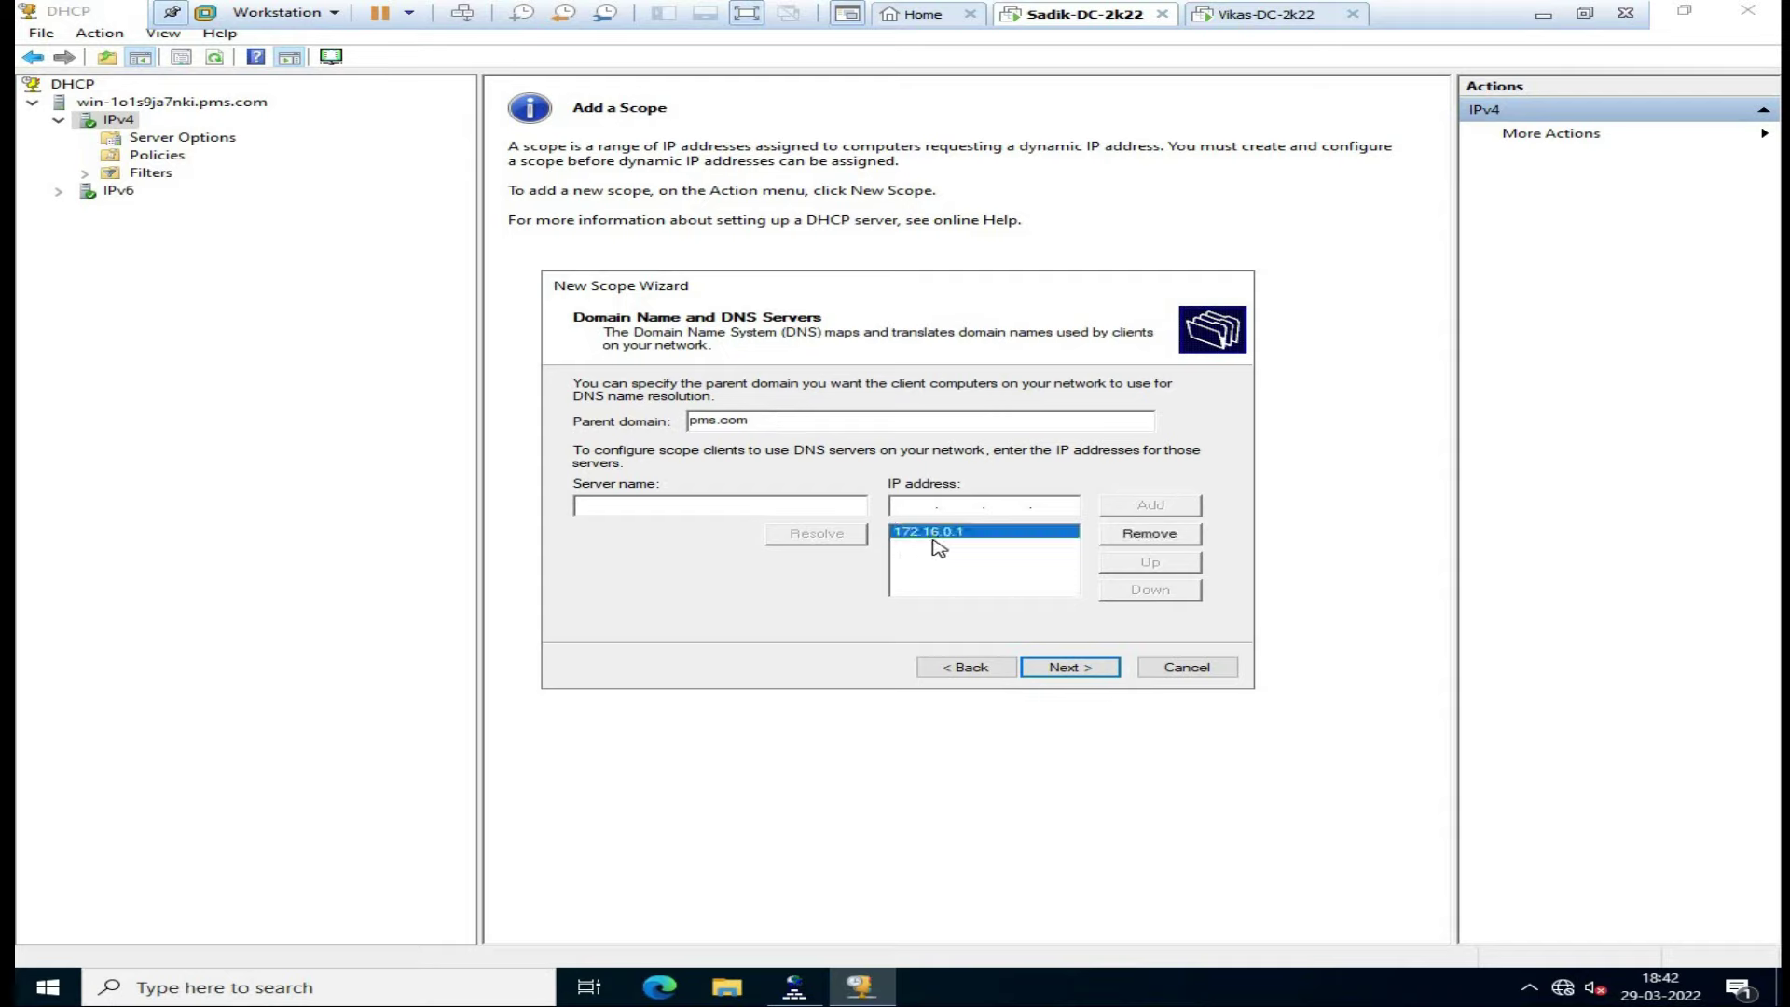
left_click(1071, 670)
left_click(1071, 674)
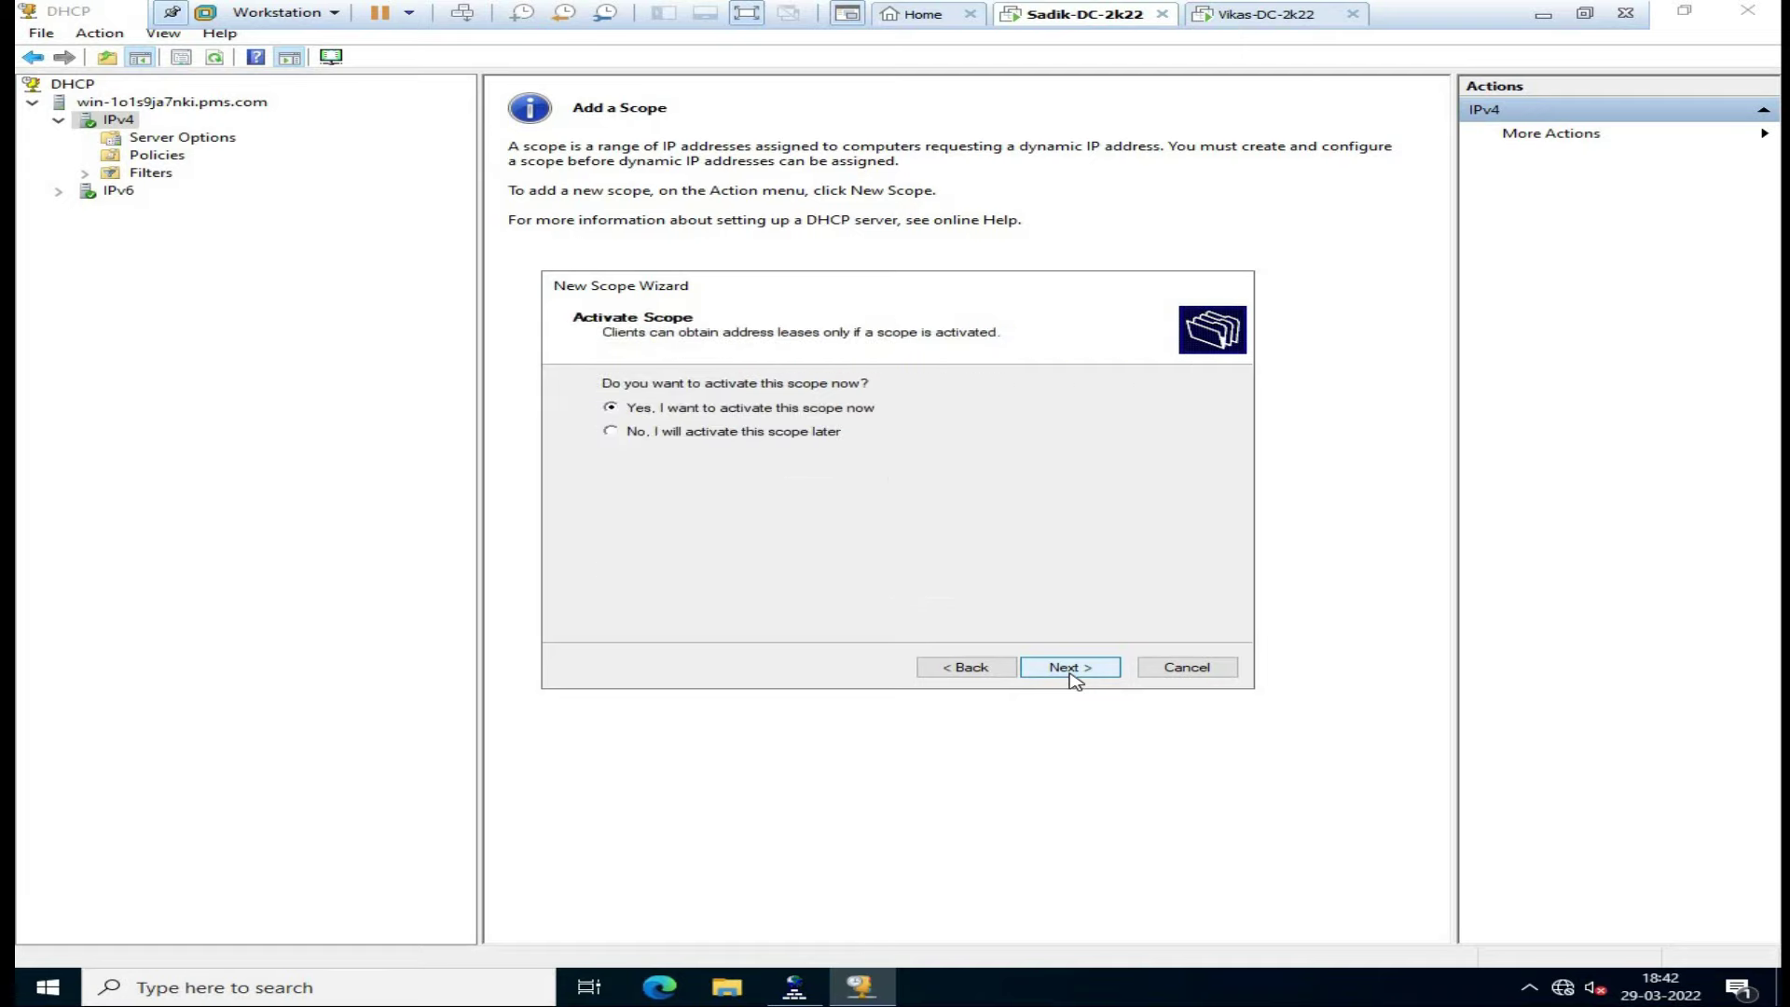
left_click(1070, 669)
Step: Finish the scope and view its Address Pool: range 172.16.0.5–172.16.0.254 and excluded address 172.16.0.5
left_click(1071, 668)
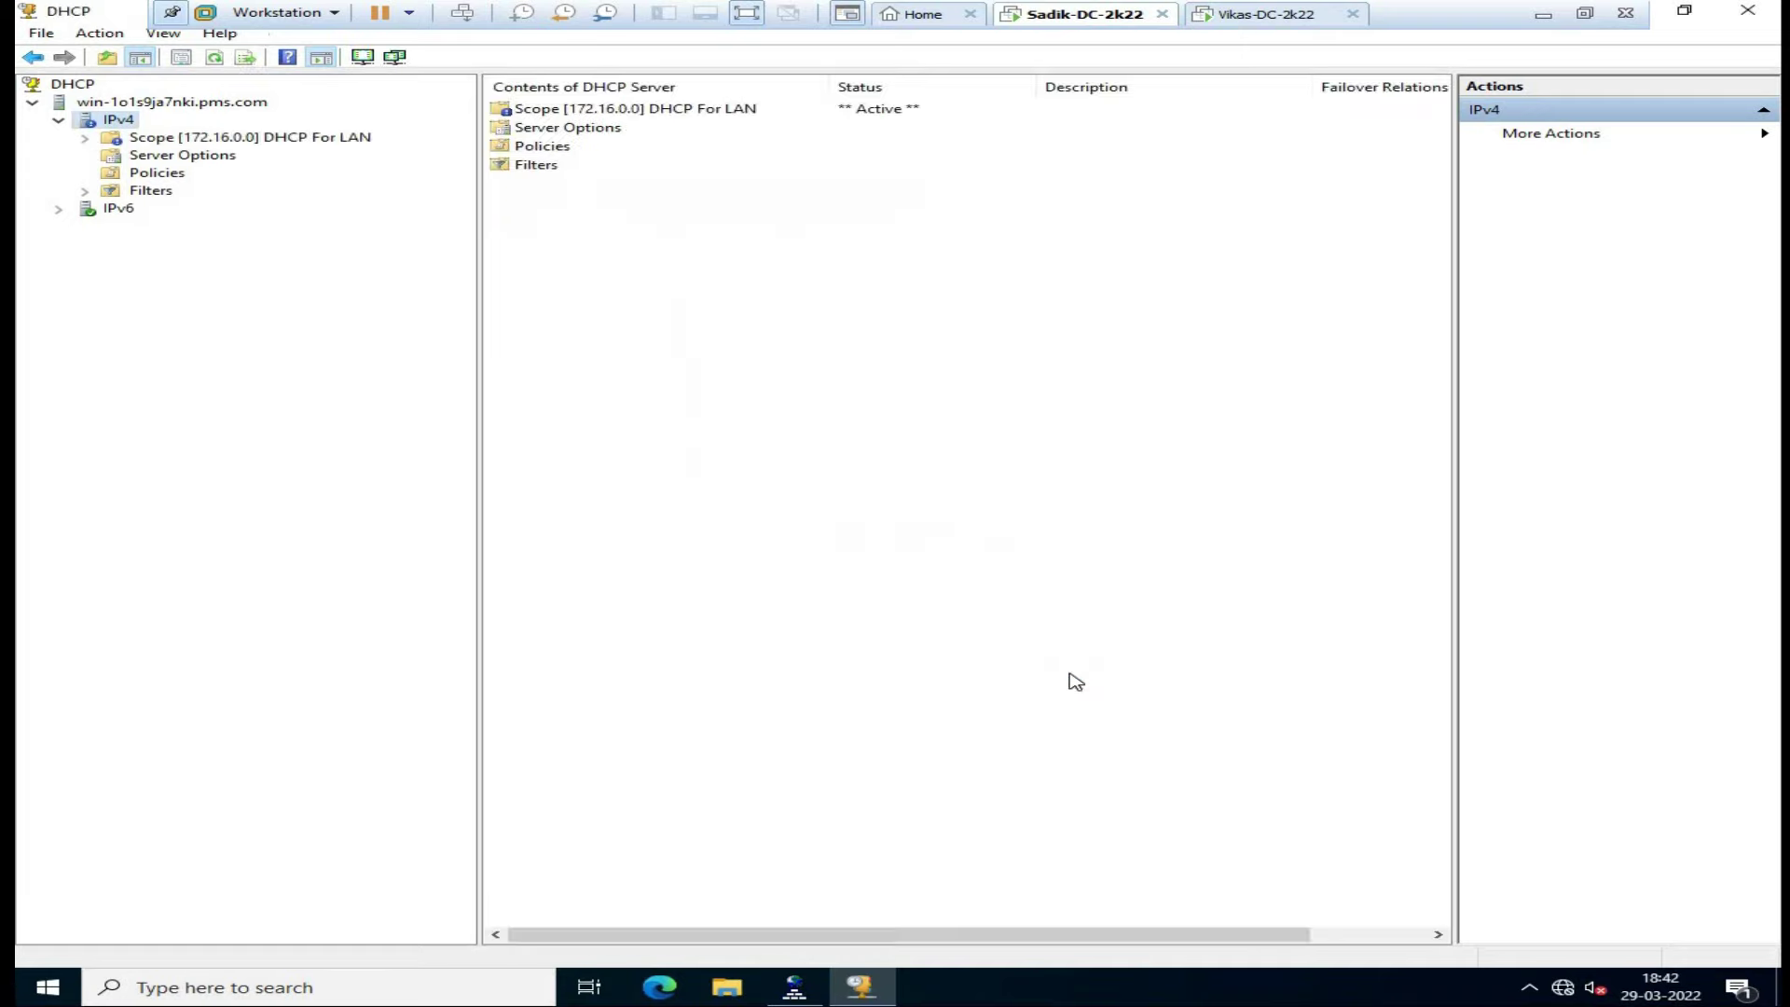
double_click(280, 141)
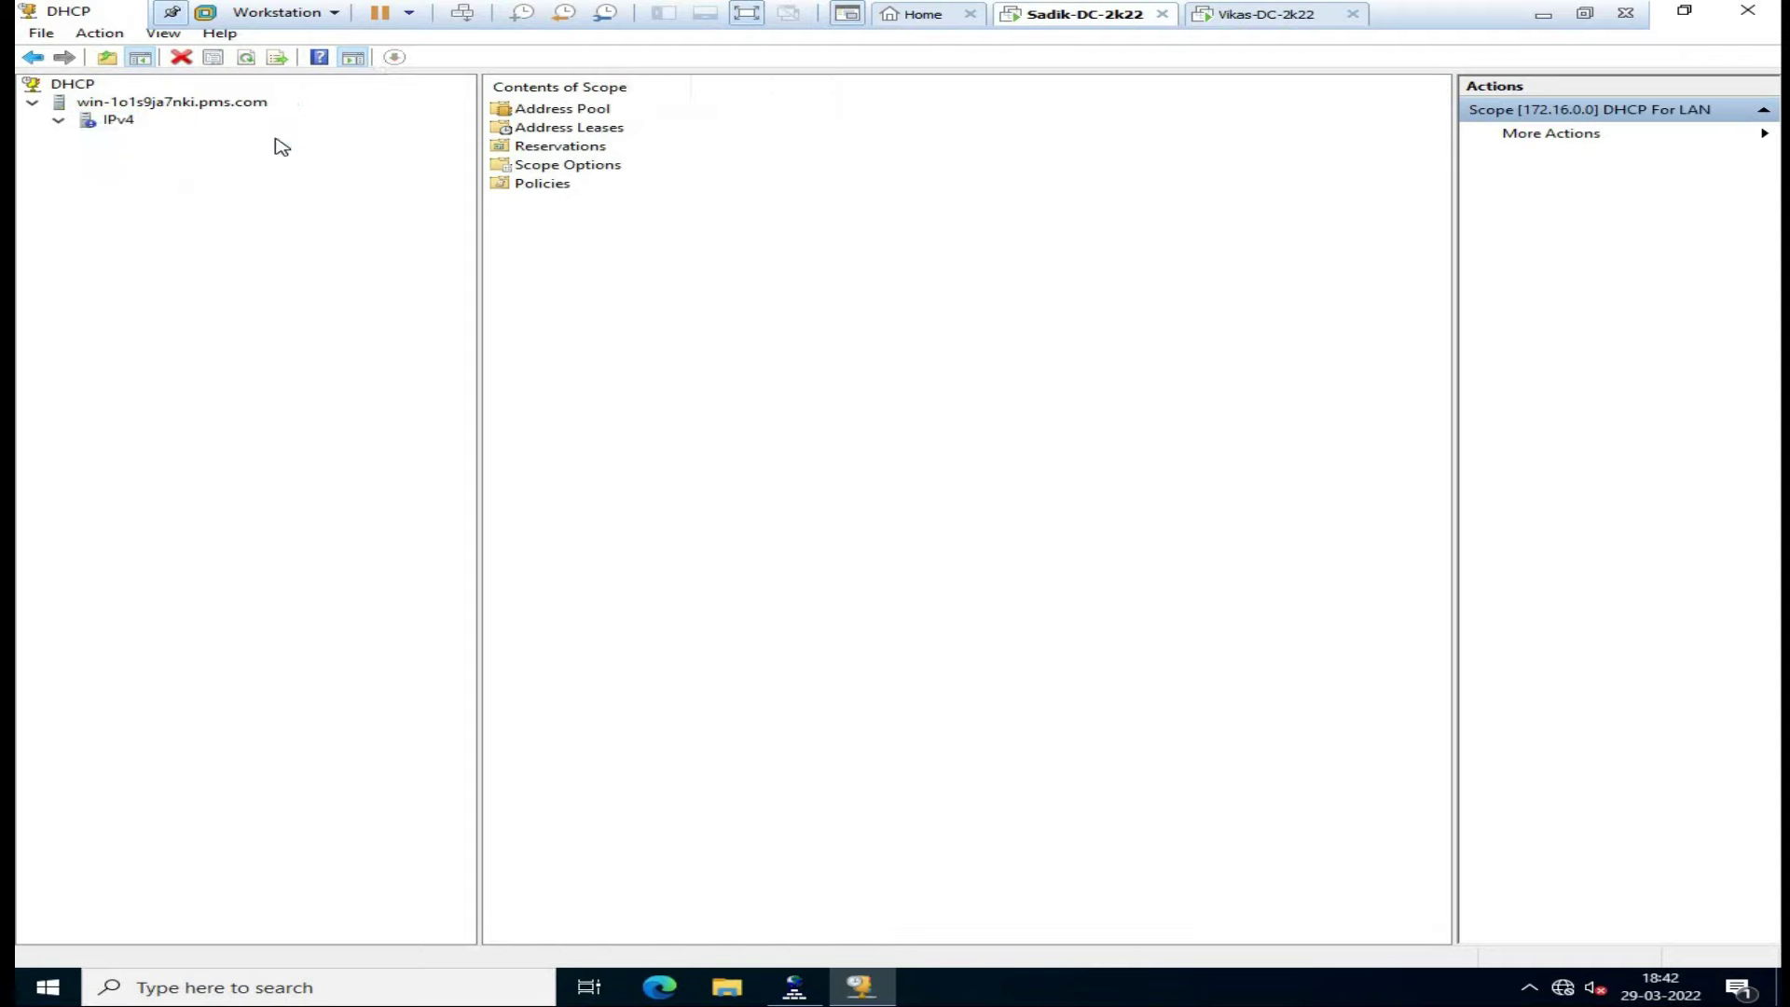
right_click(276, 140)
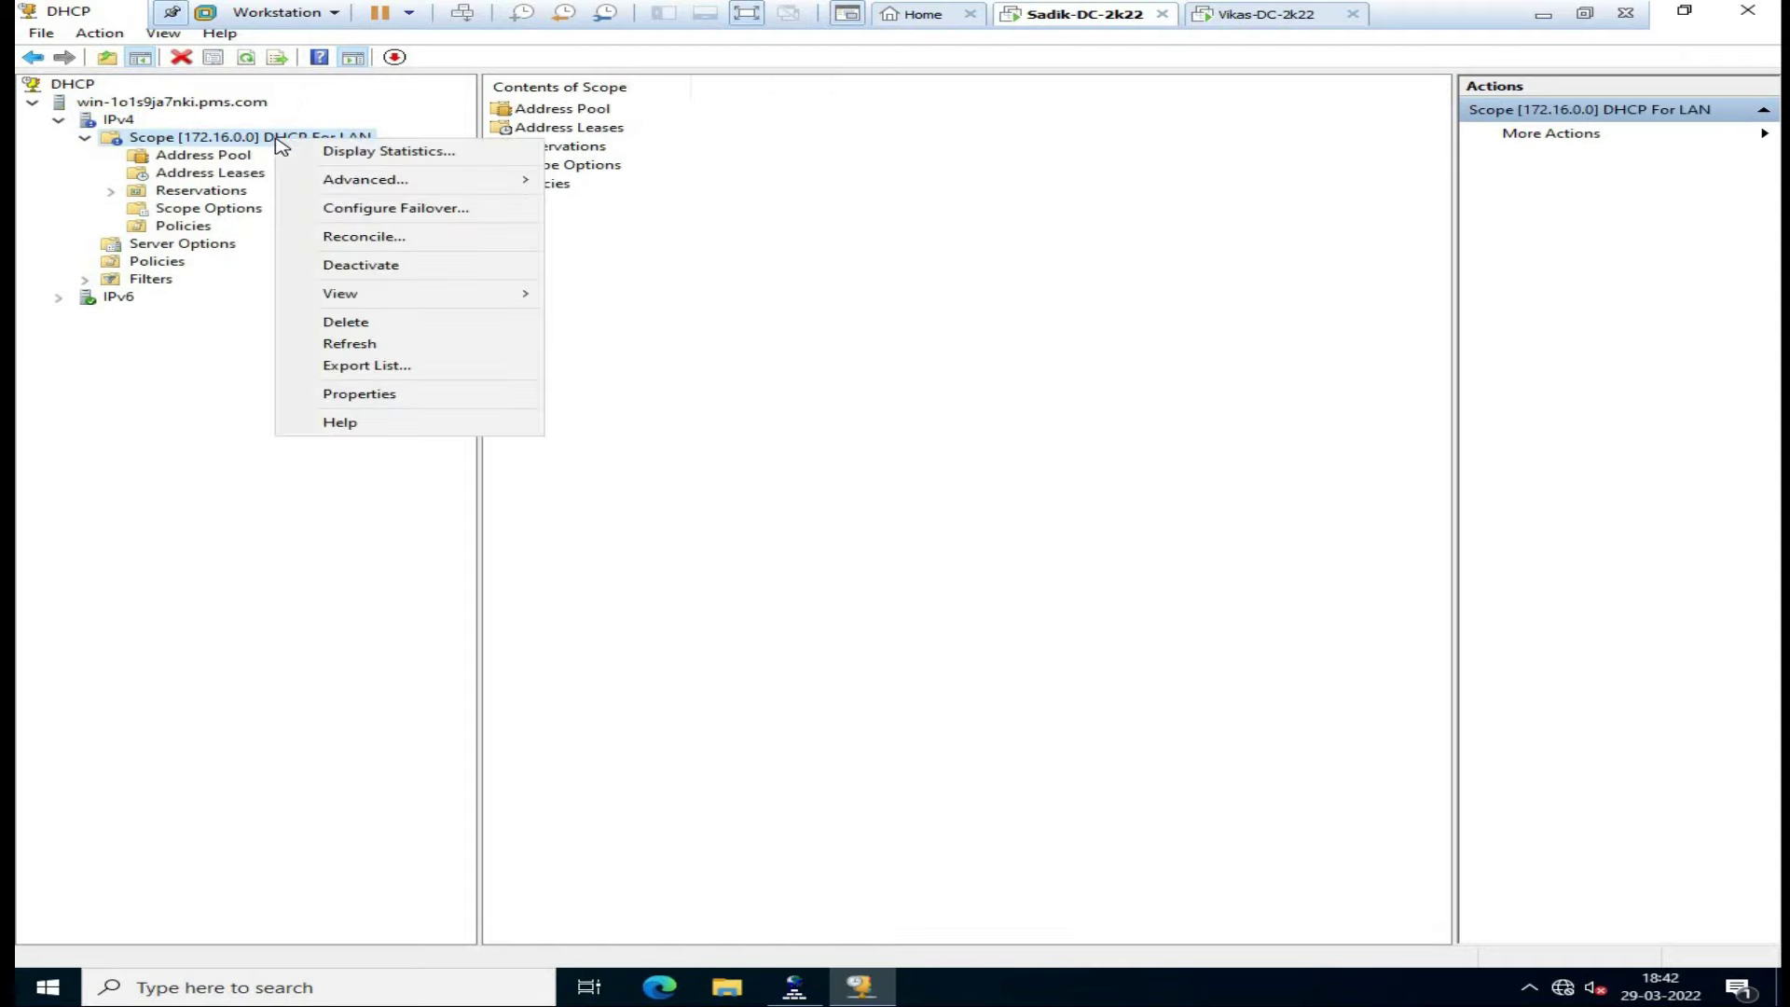
left_click(217, 142)
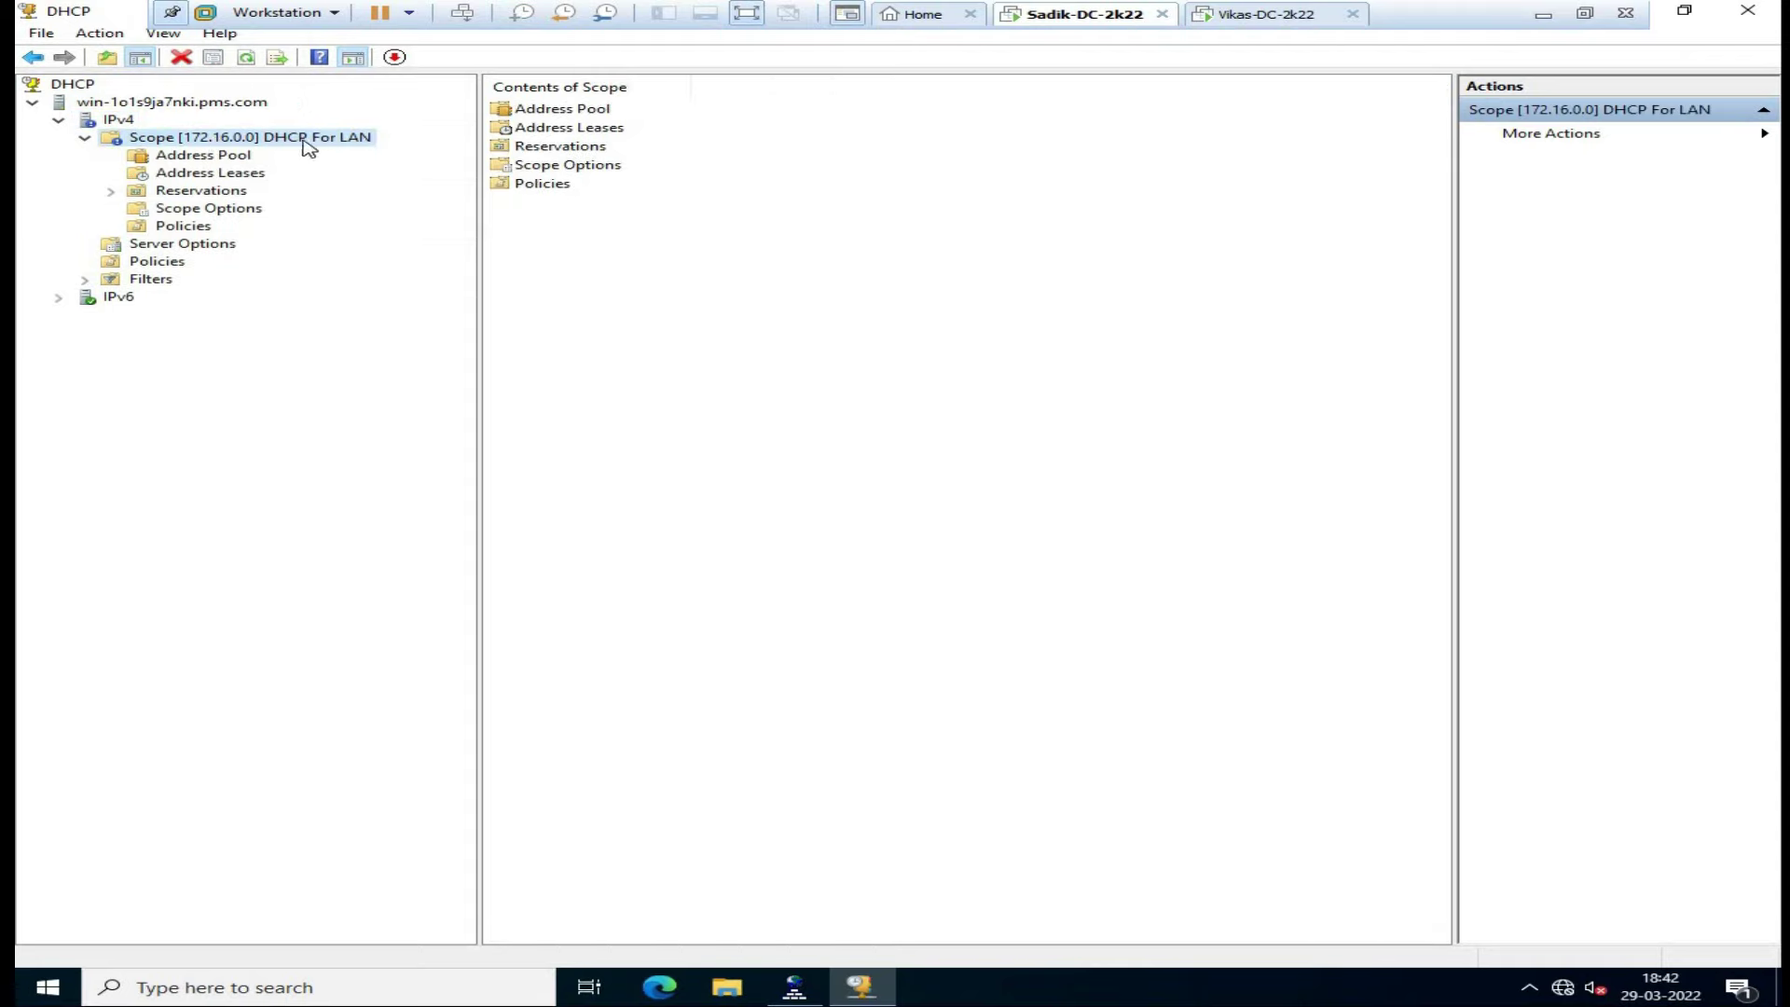
left_click(228, 157)
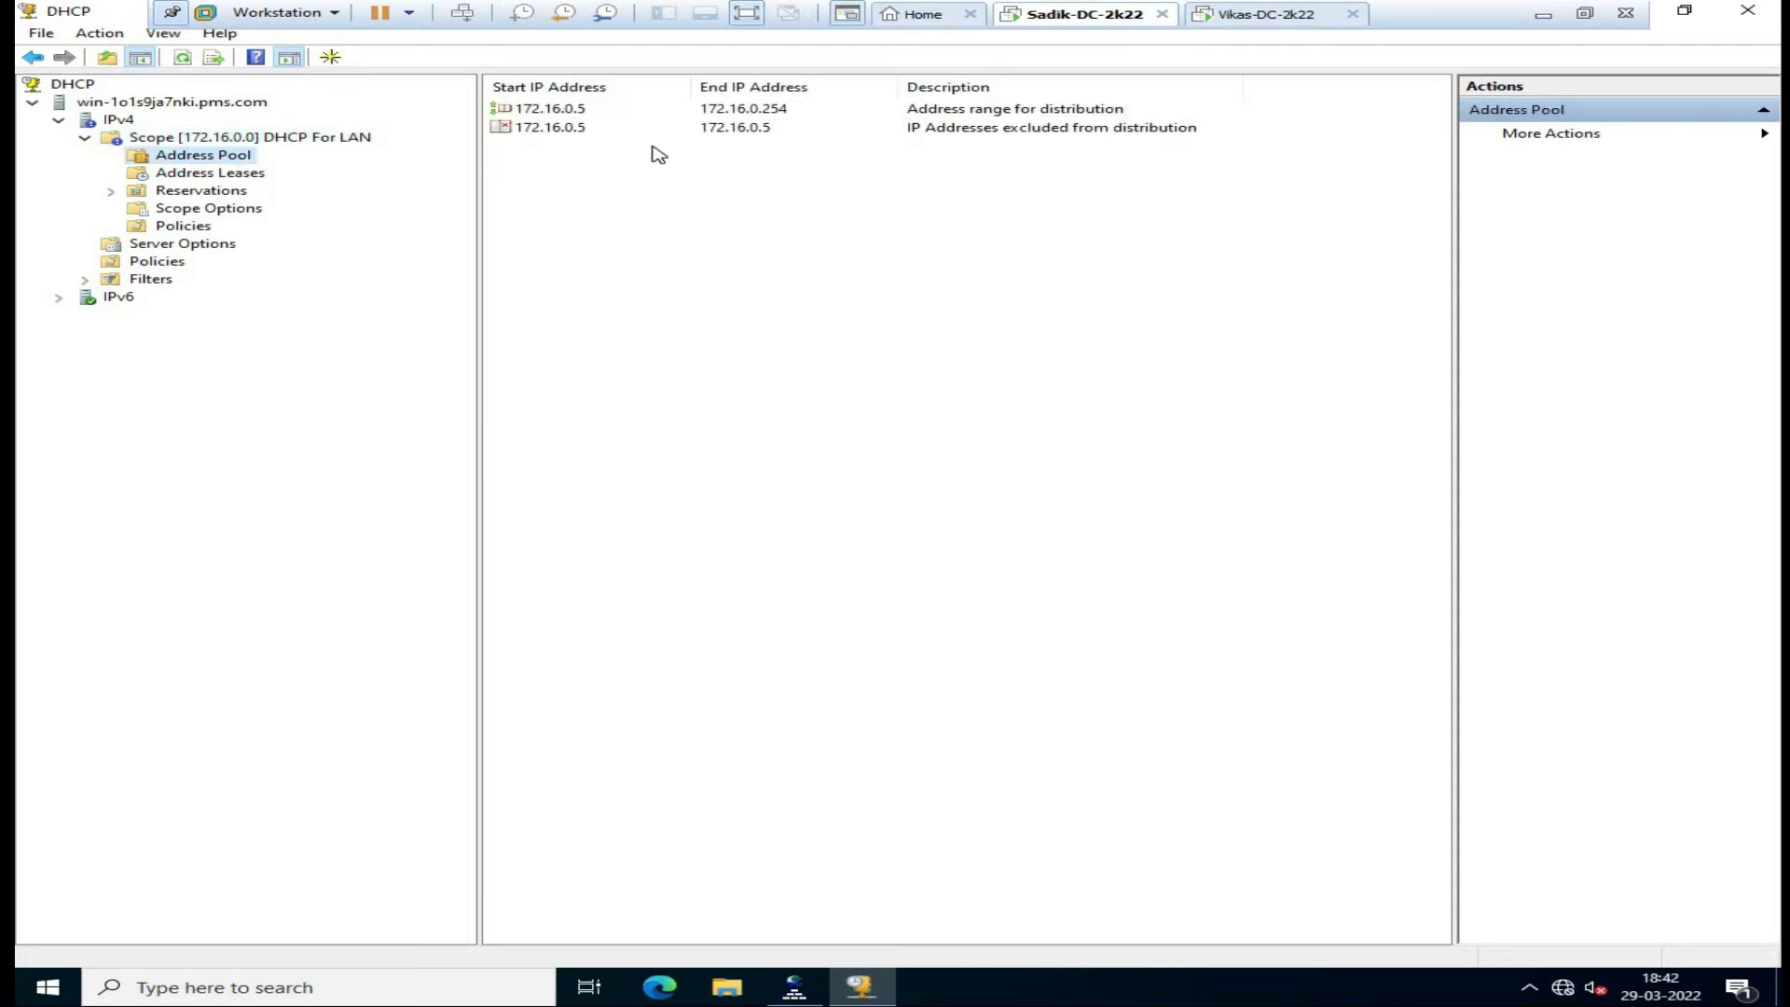
left_click(571, 111)
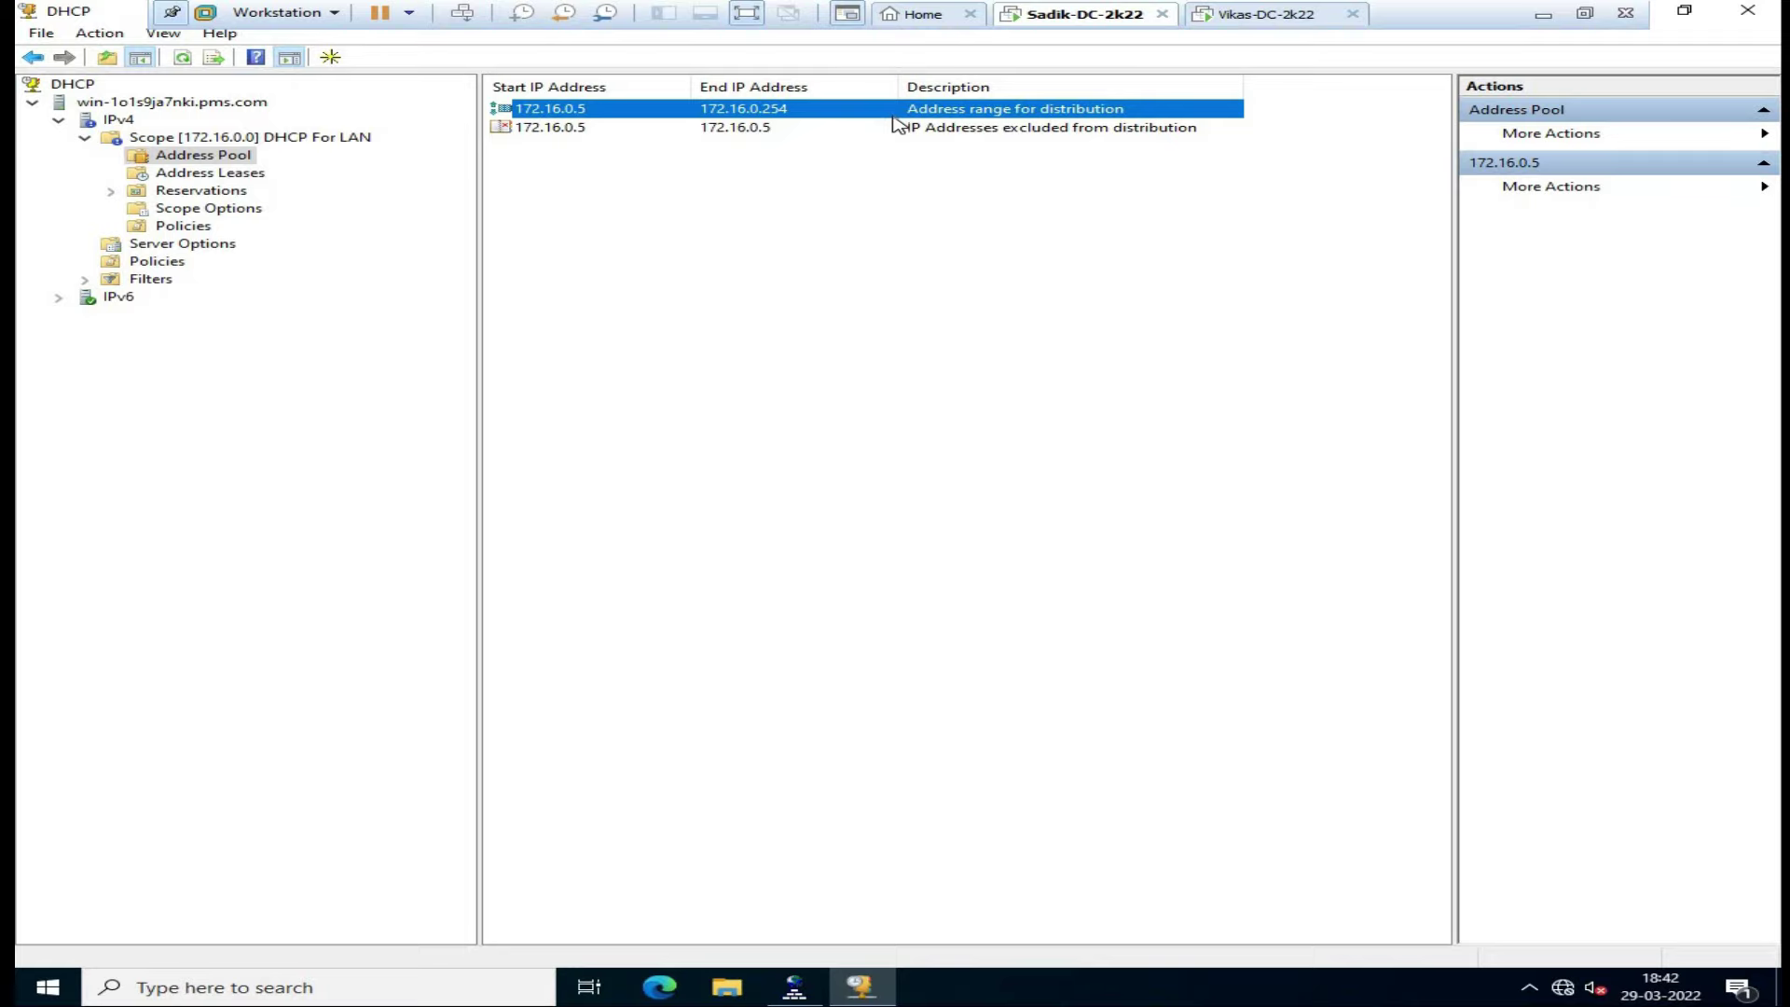
left_click(951, 128)
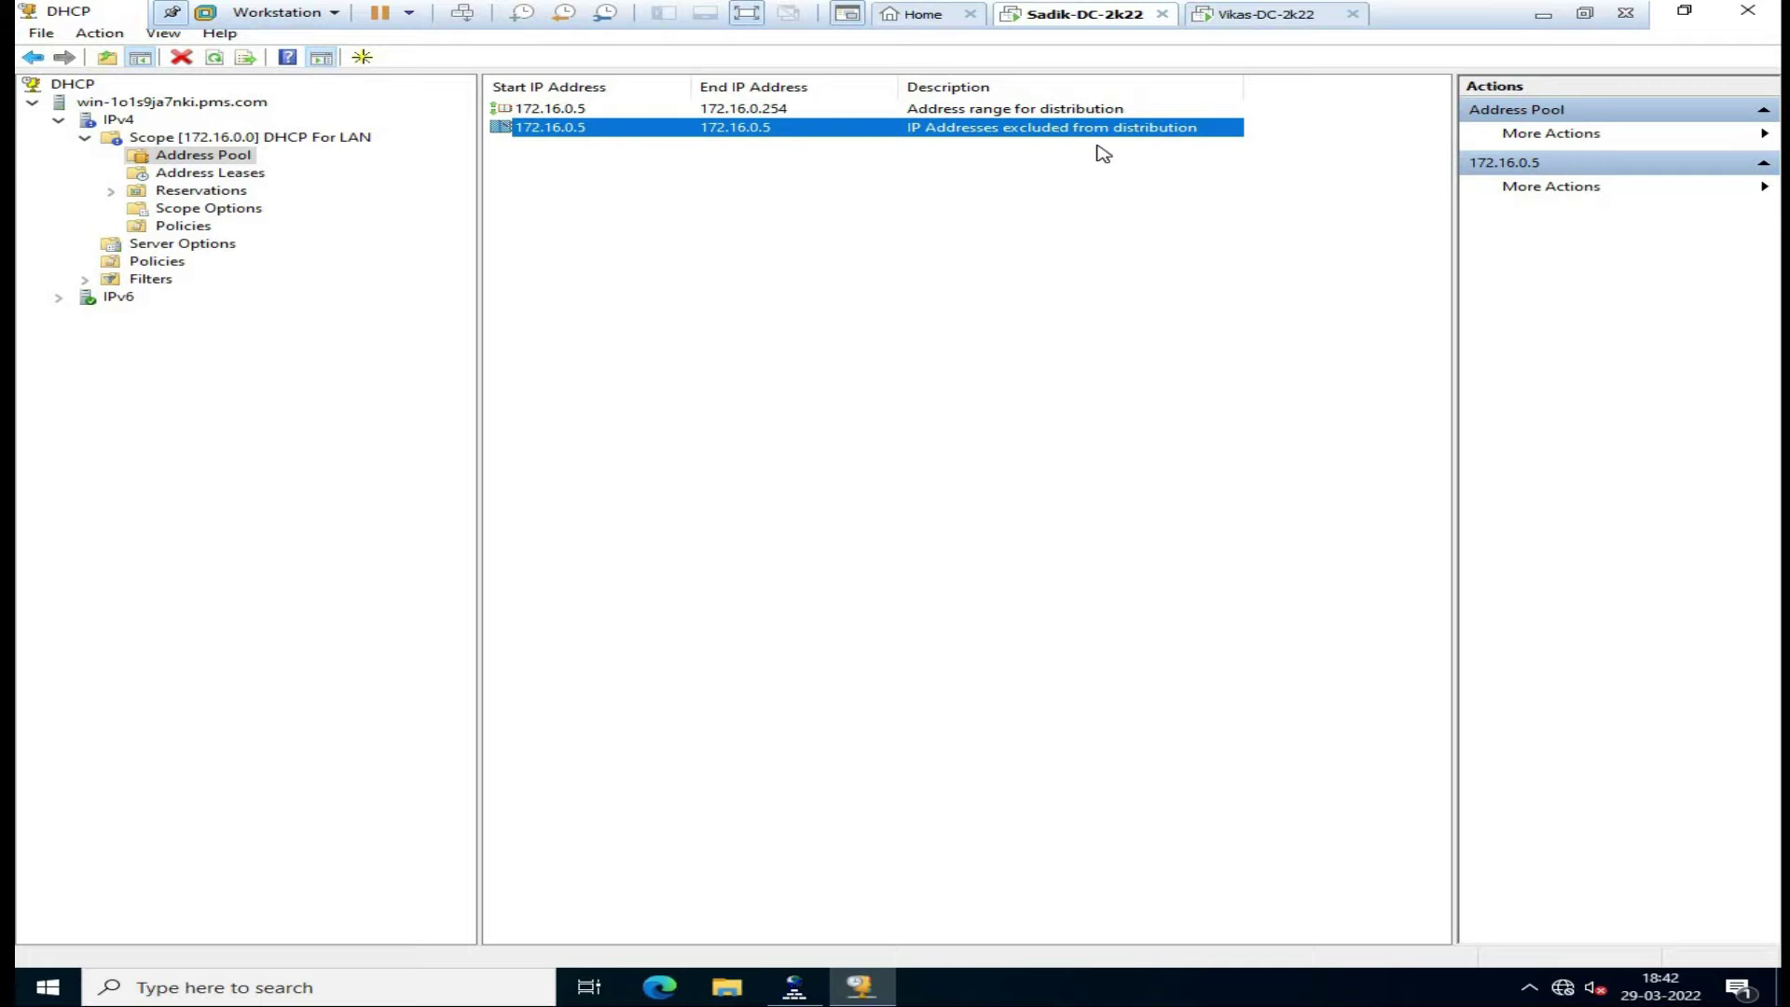
Step: On the Vikas-DC-2k22 VM, allow network discovery on pms.com and open Network Connections with ncpa.cpl
left_click(1265, 11)
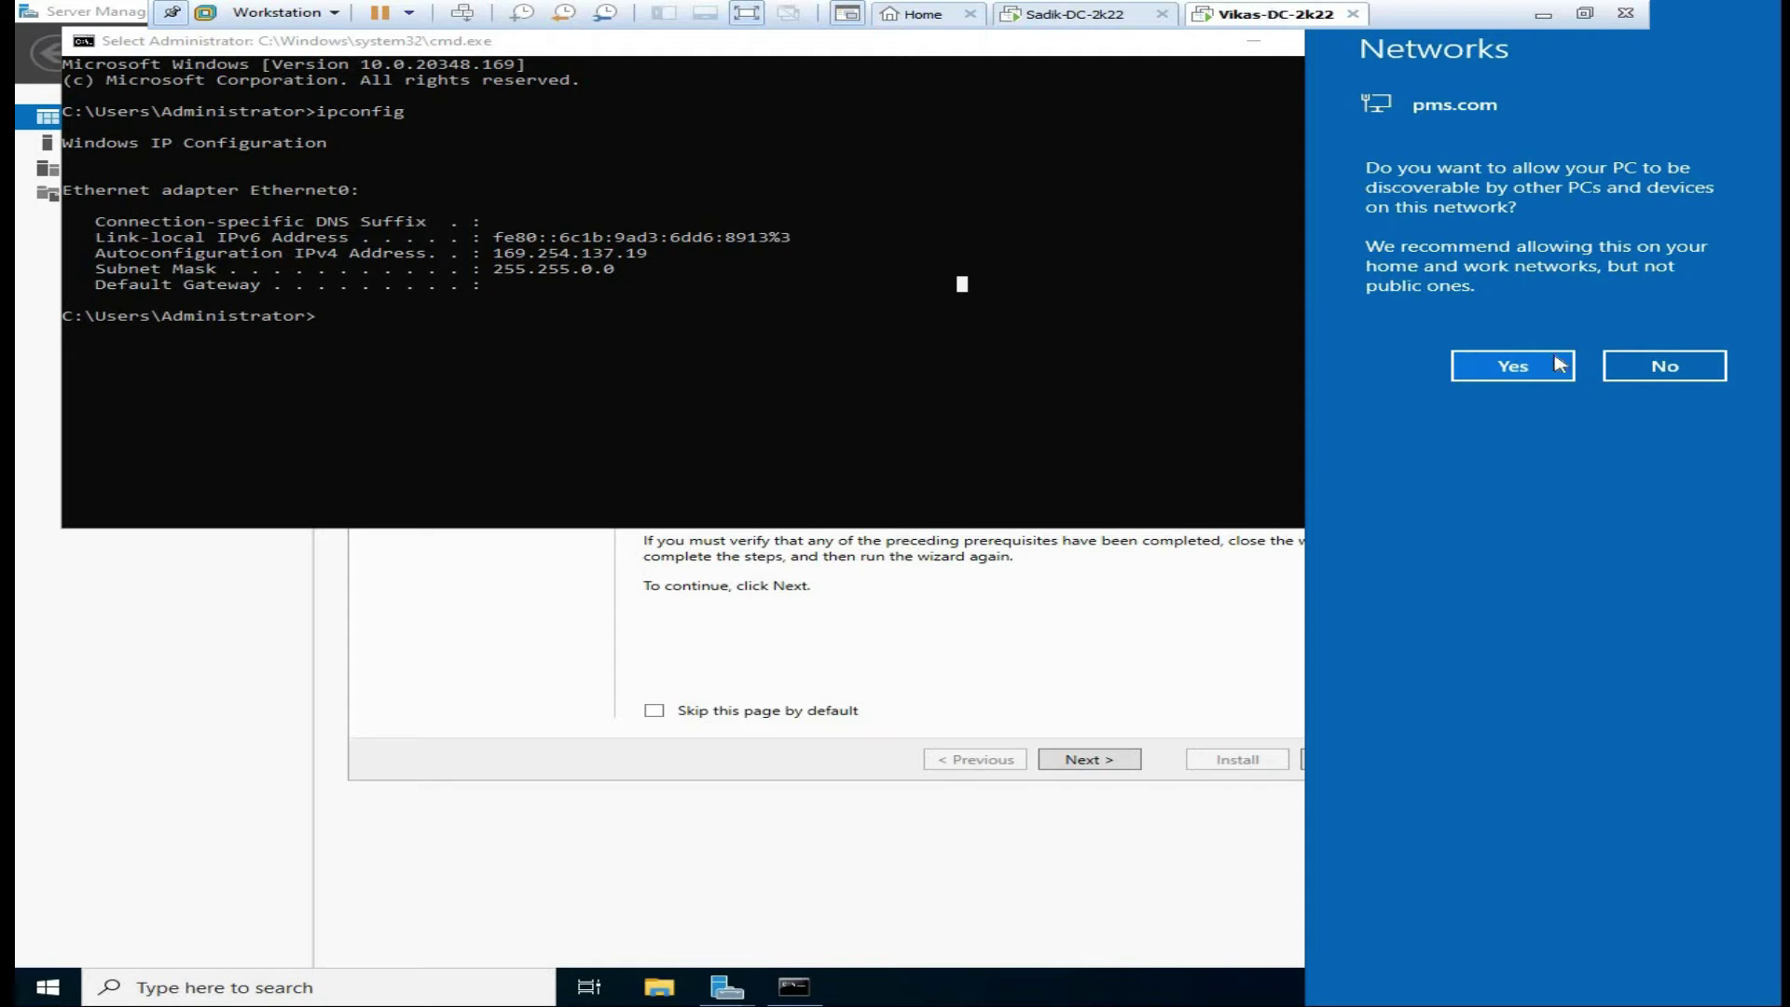
left_click(1533, 373)
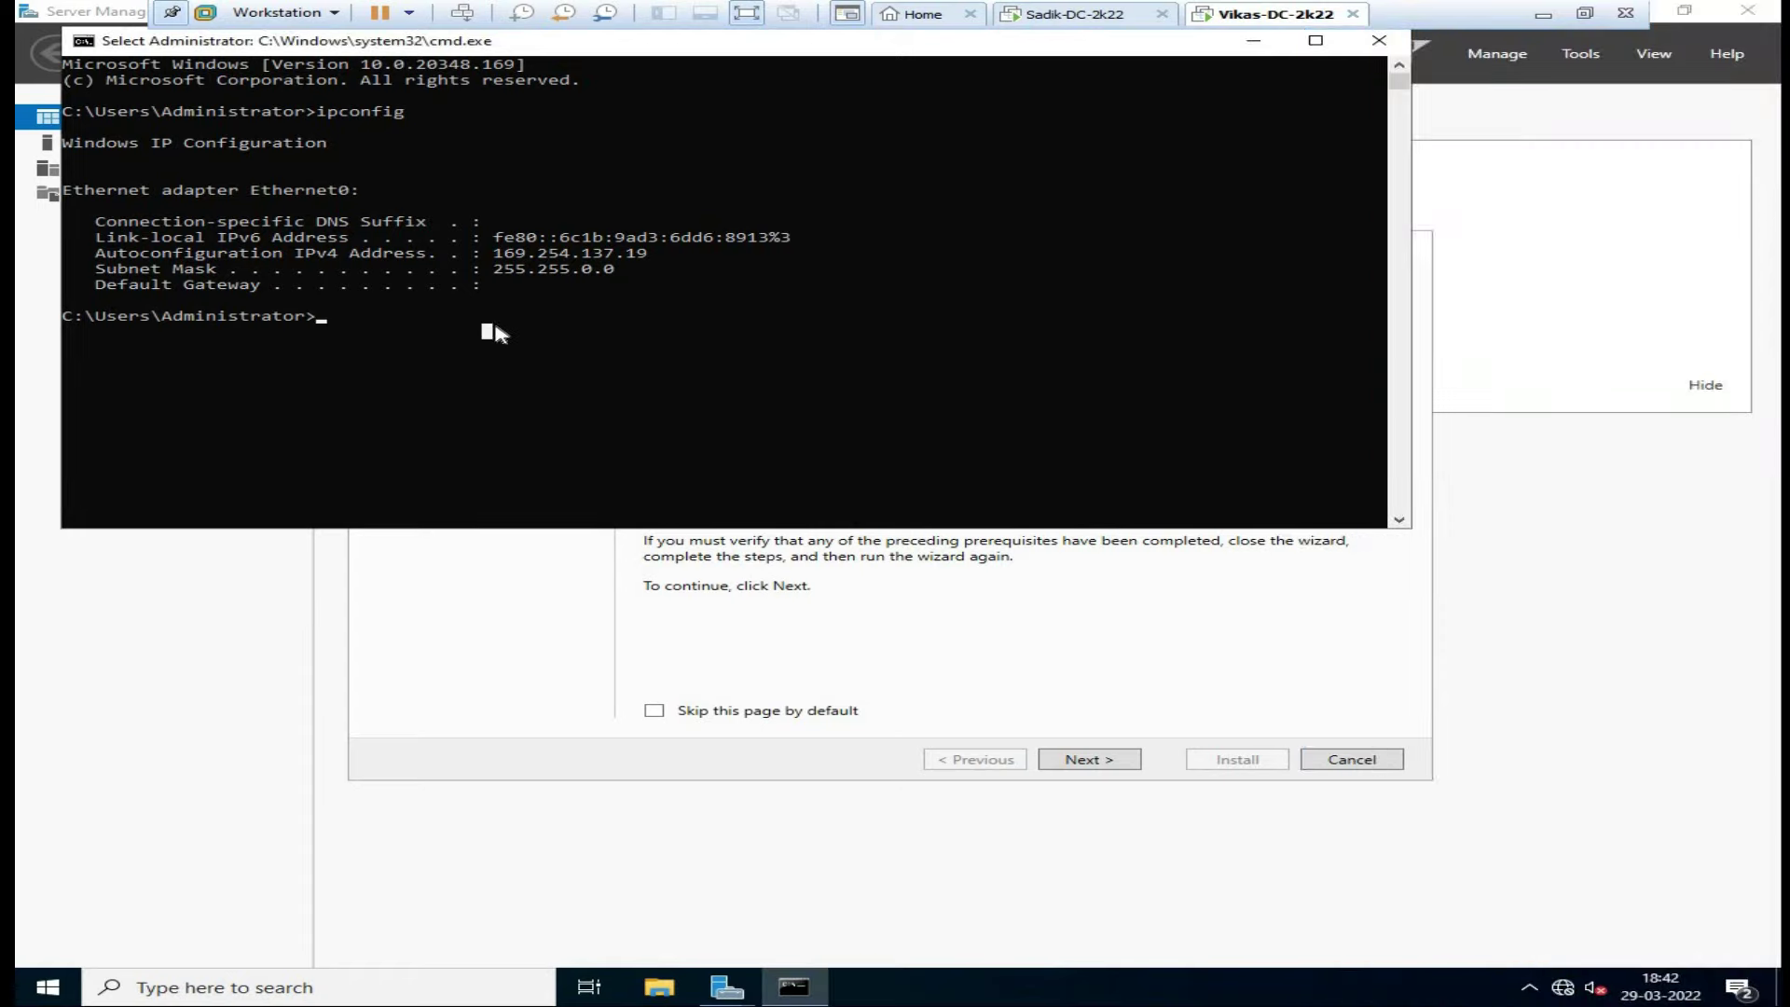
type("ncpa.cpl")
key("Return")
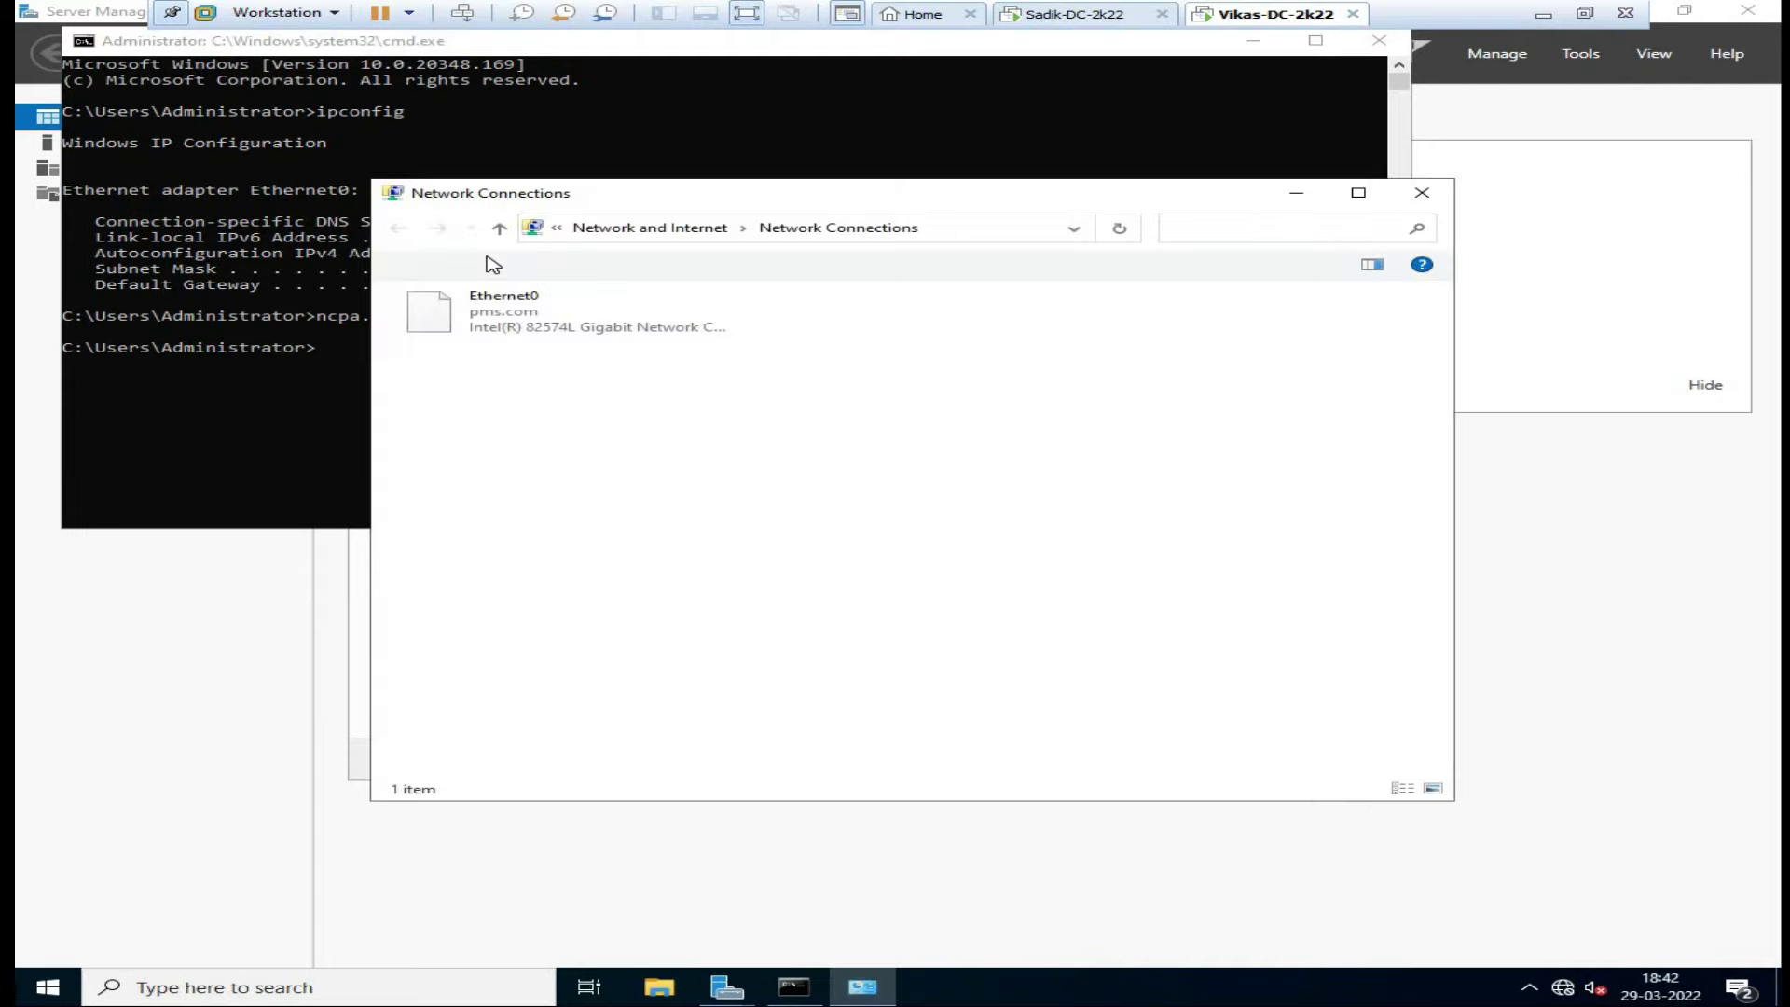
Step: Check Ethernet0 details showing lease 172.16.0.6 from DHCP server 172.16.0.1, then return to the DHCP server VM
left_click(486, 327)
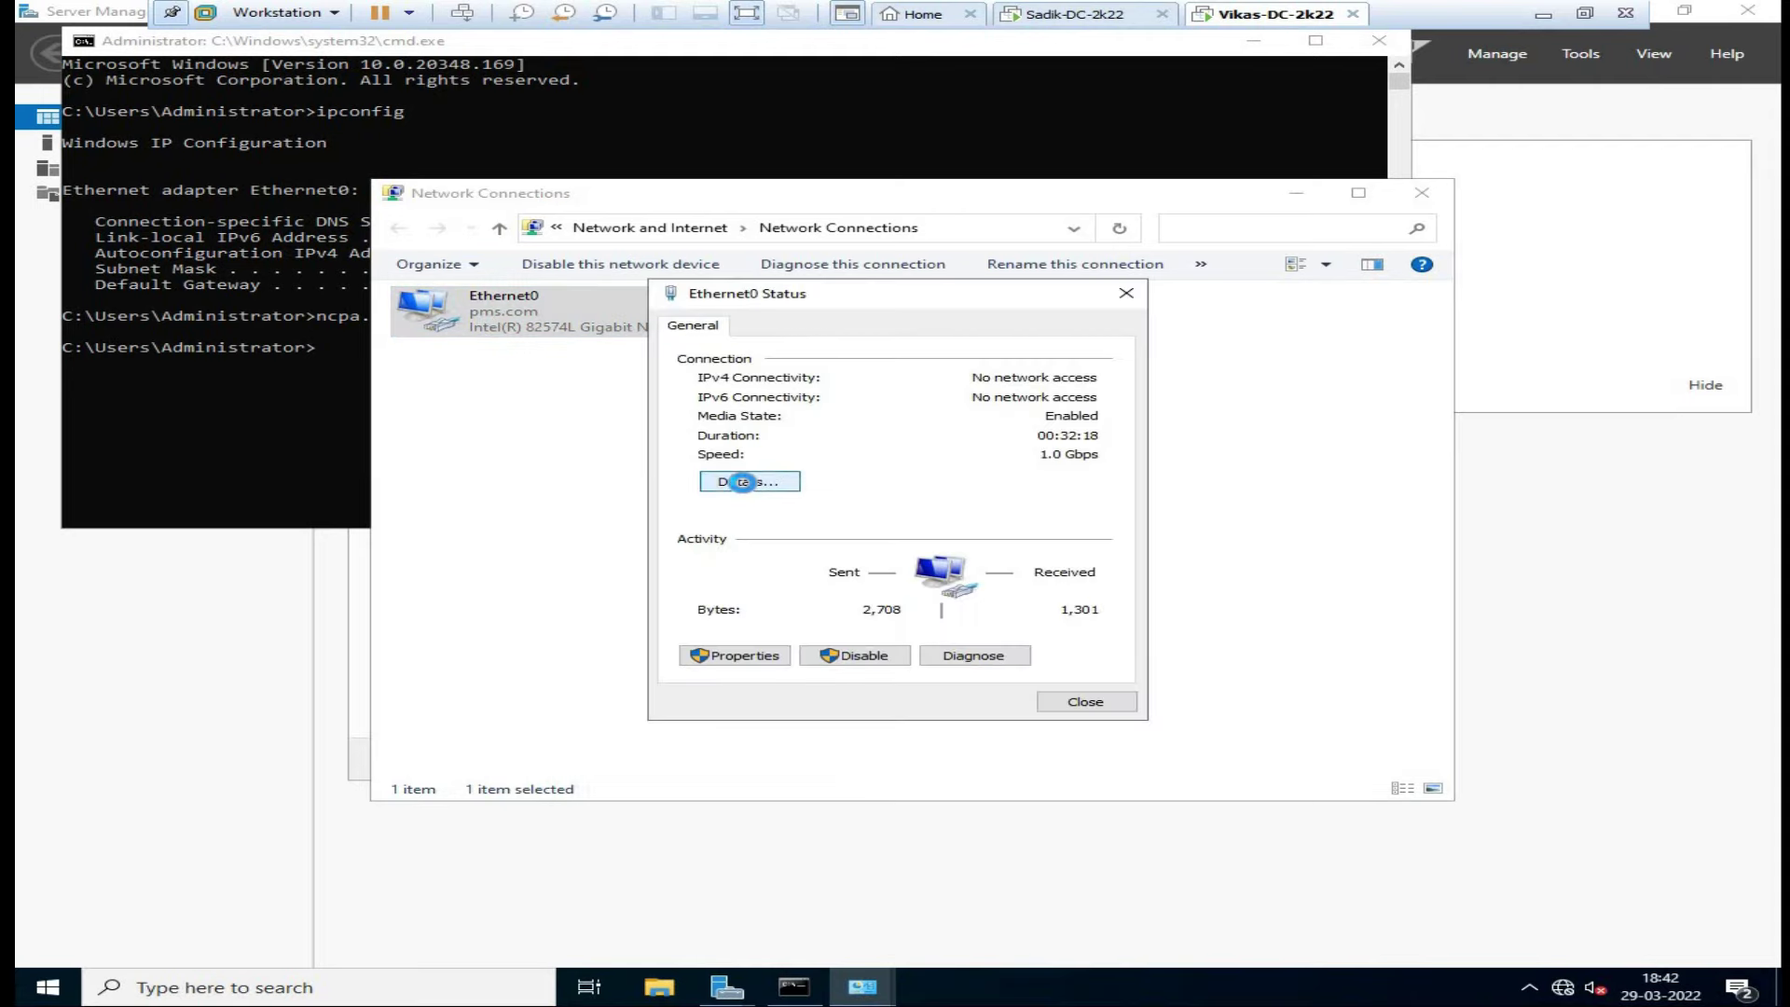
left_click(749, 487)
left_click(904, 471)
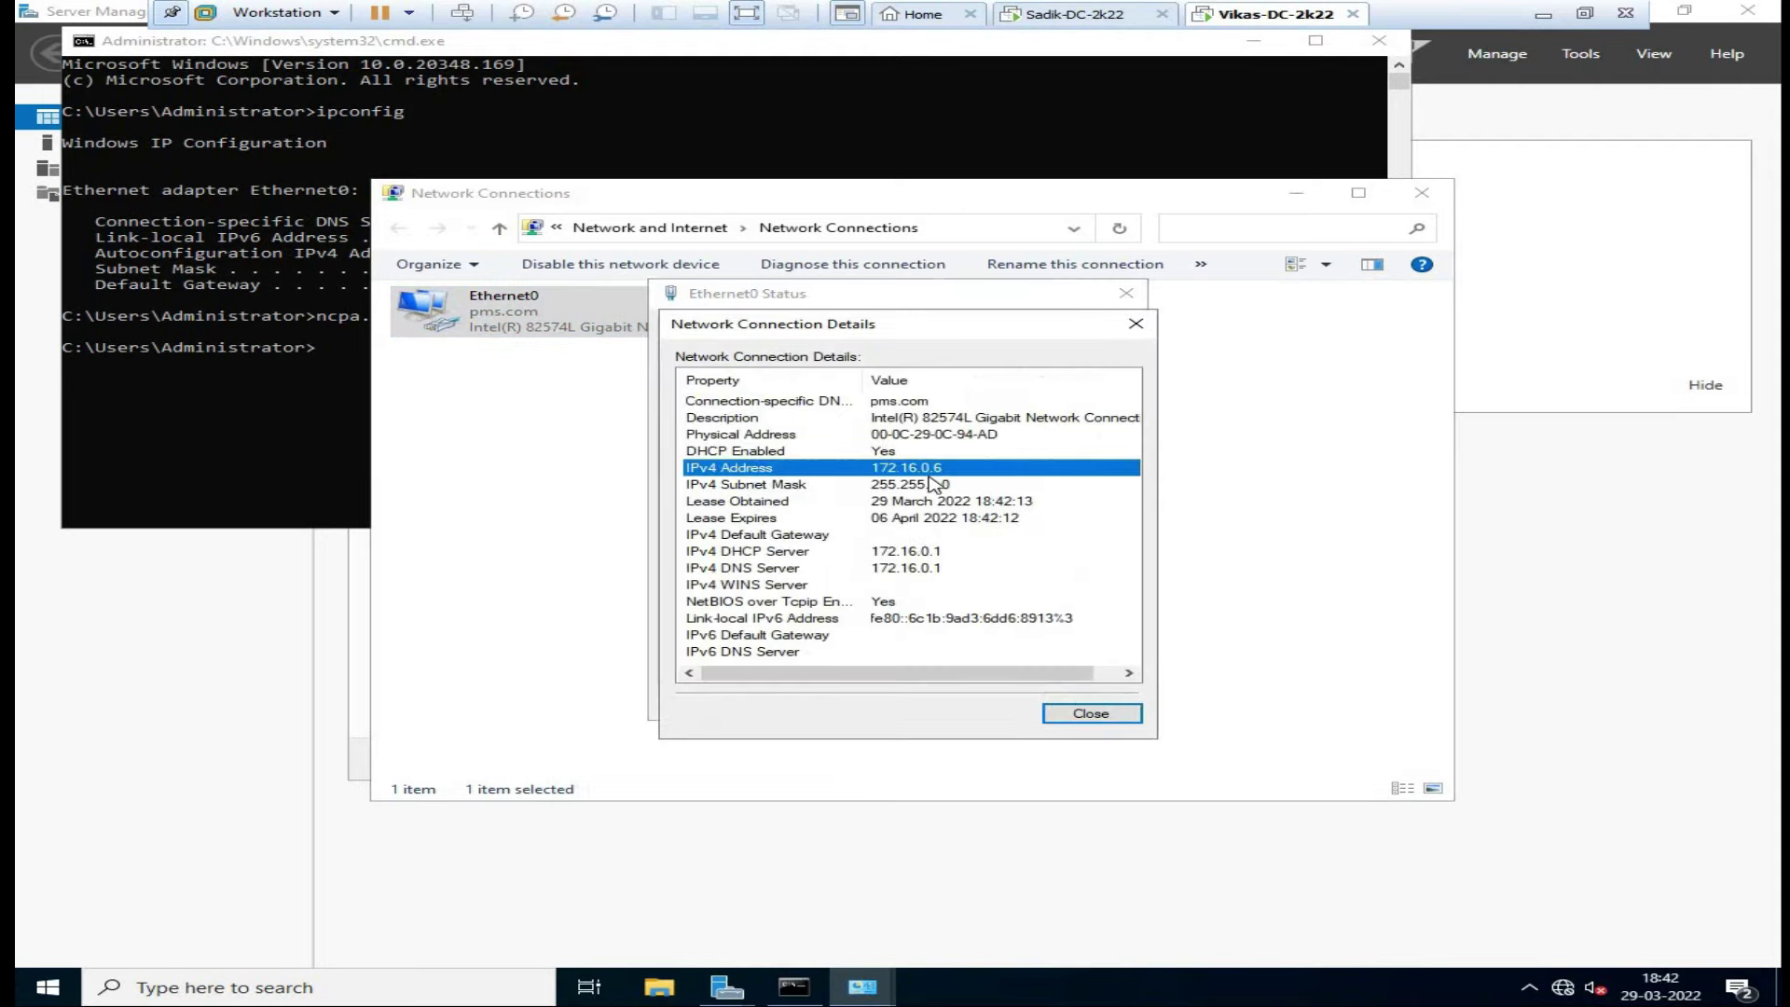
left_click(925, 553)
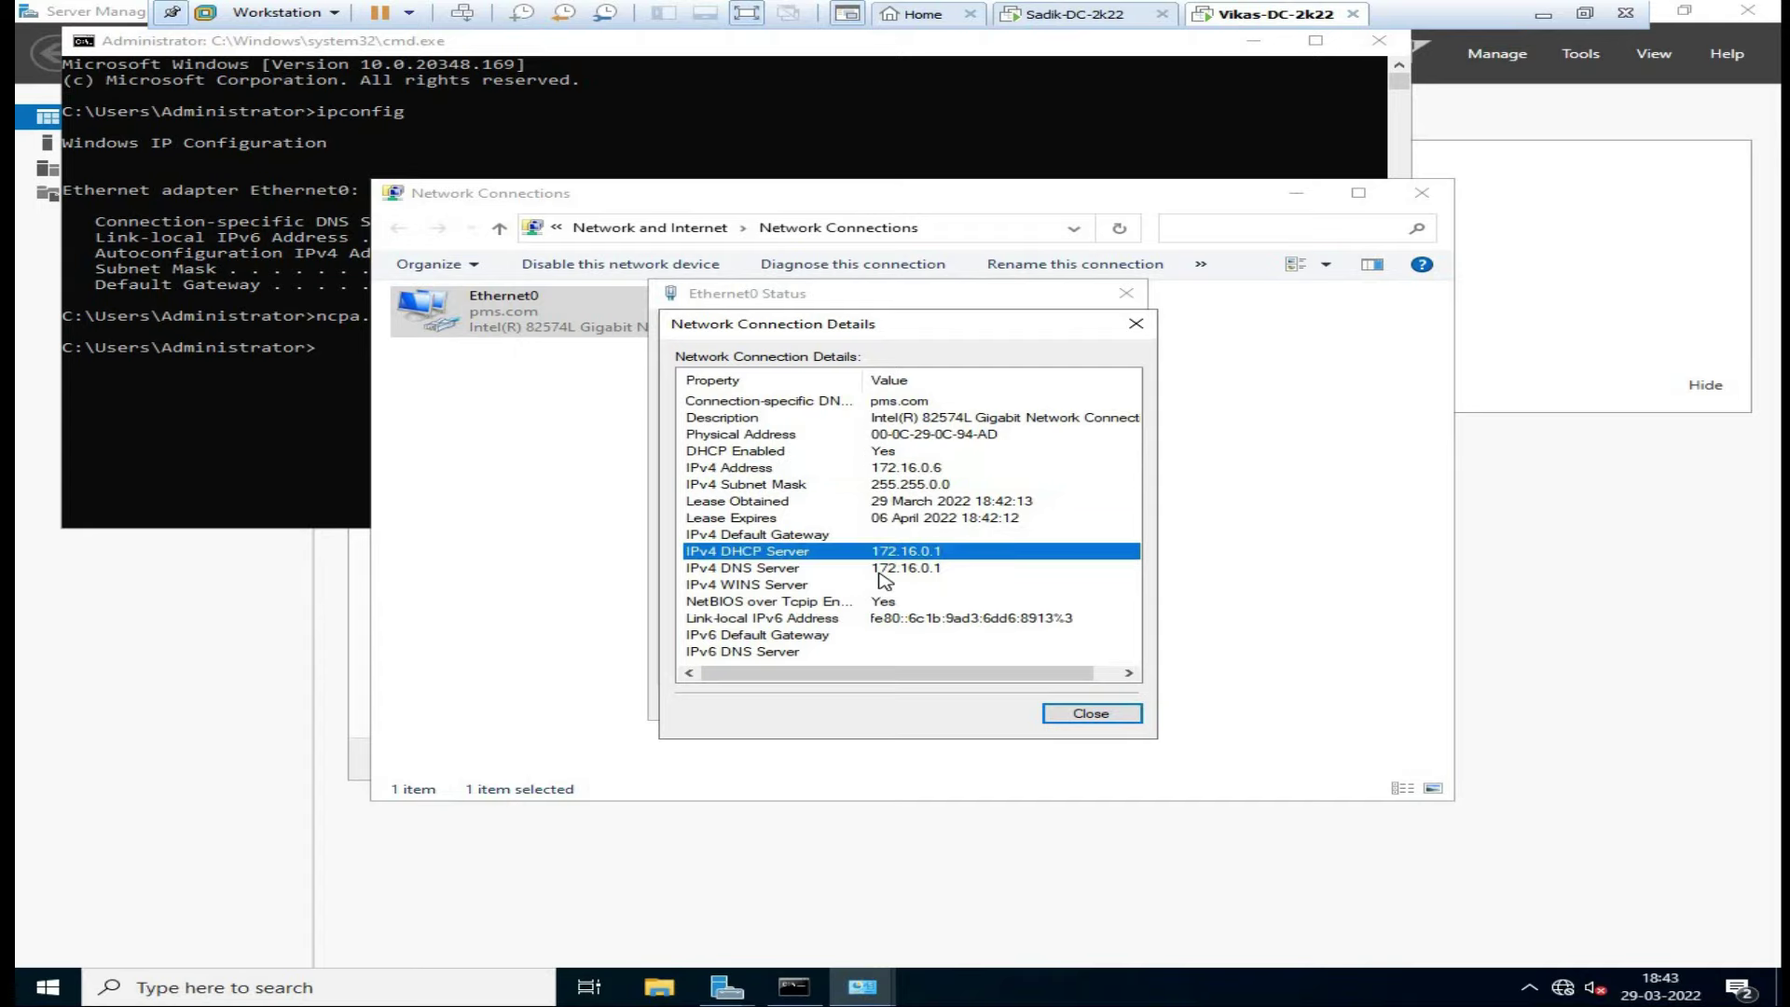
left_click(1072, 17)
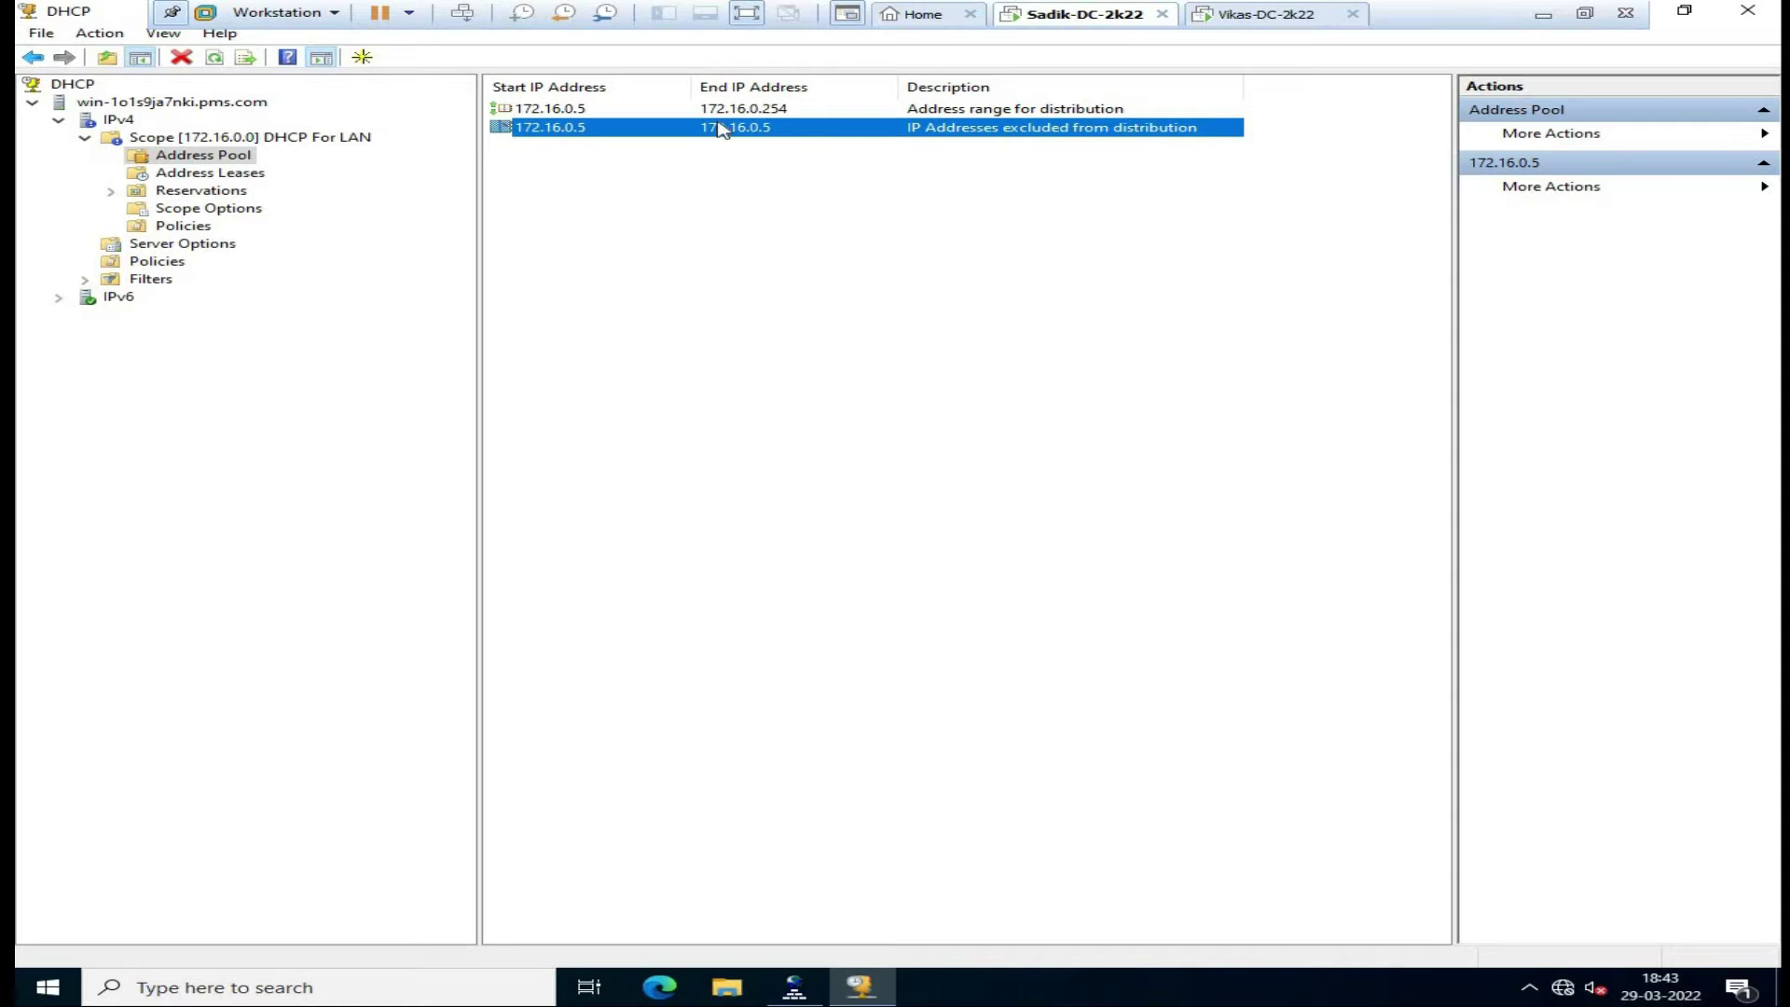
Step: Show the scope's Address Leases and widen the Name column to read the 172.16.0.6 client name
left_click(211, 172)
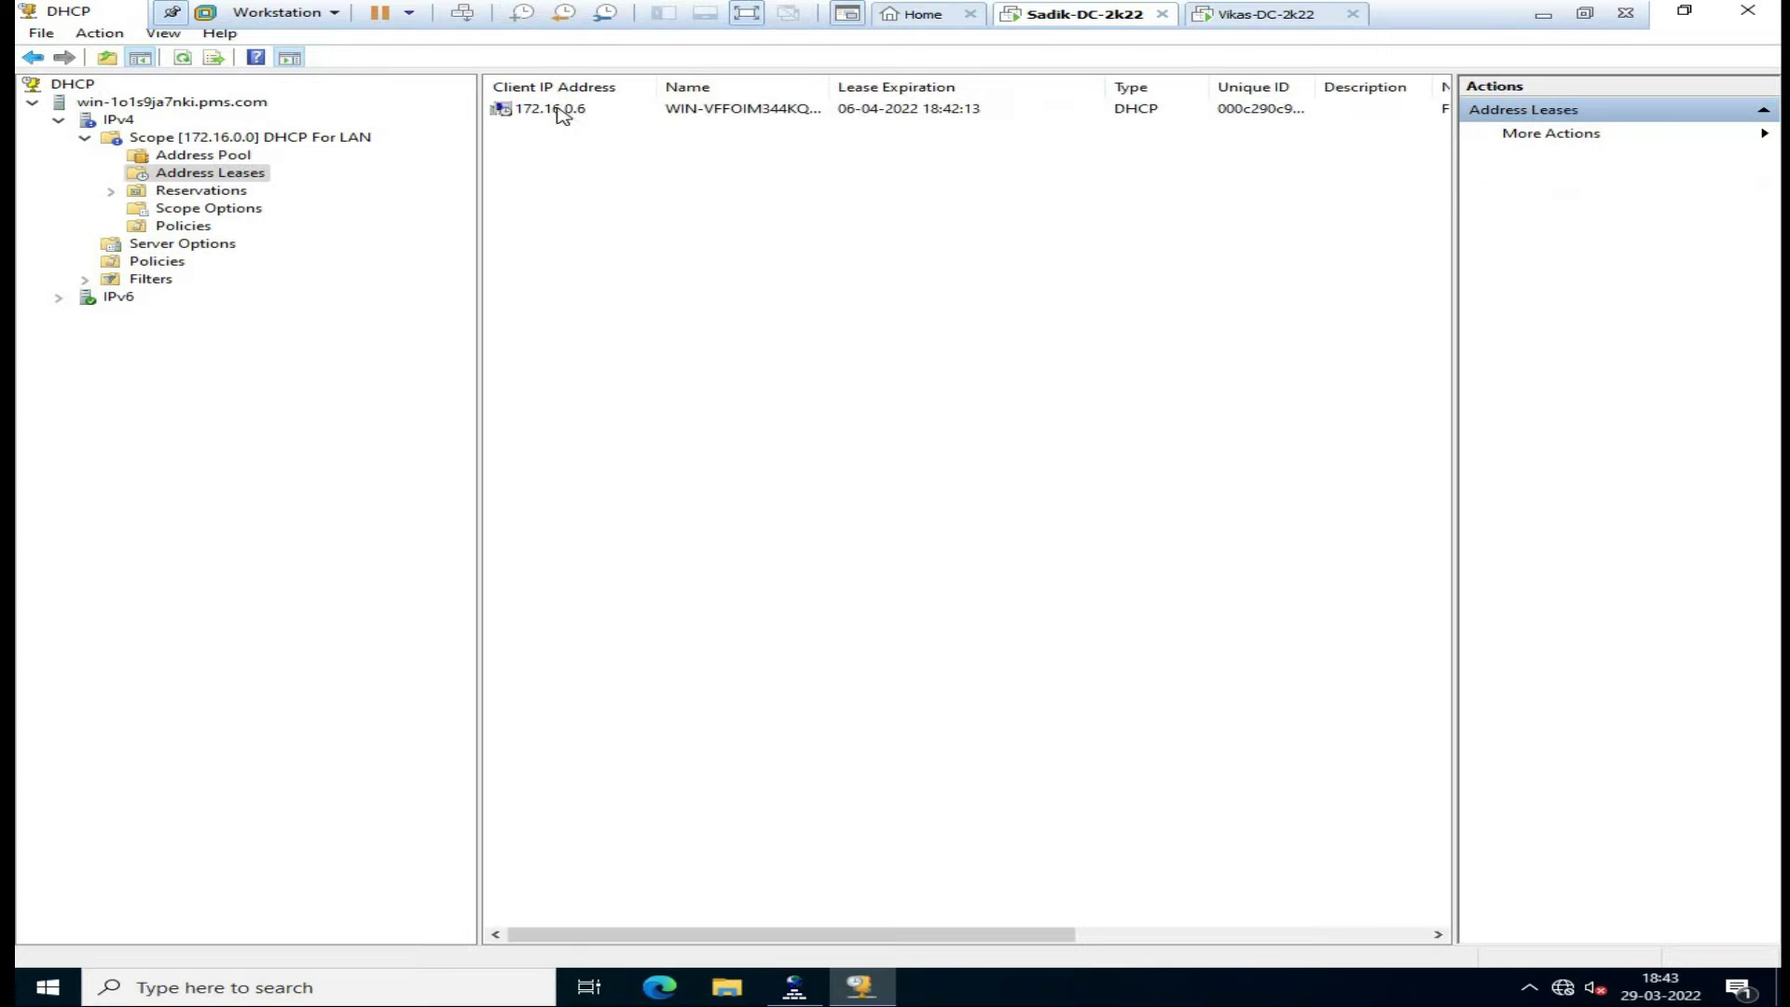
left_click(559, 112)
left_click_drag(829, 85, 947, 135)
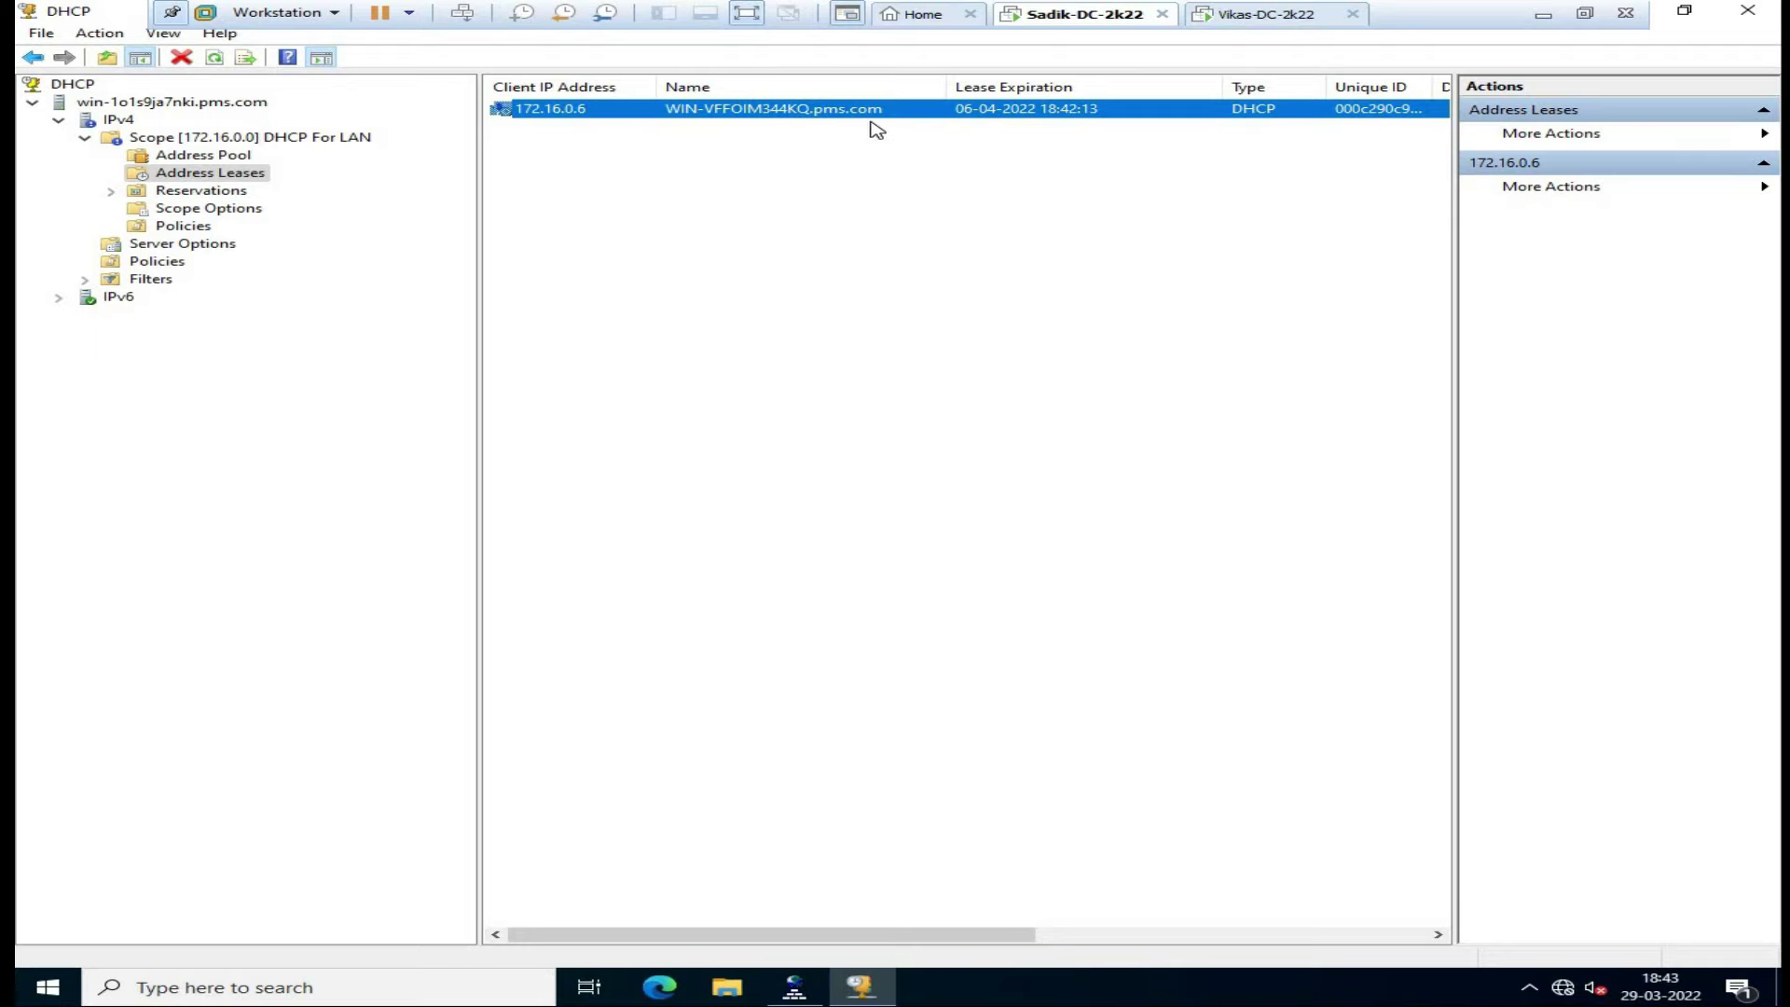
Step: On the member server, run hostname to show WIN-VFFOIM344KQ and compare it with the lease
left_click(1268, 13)
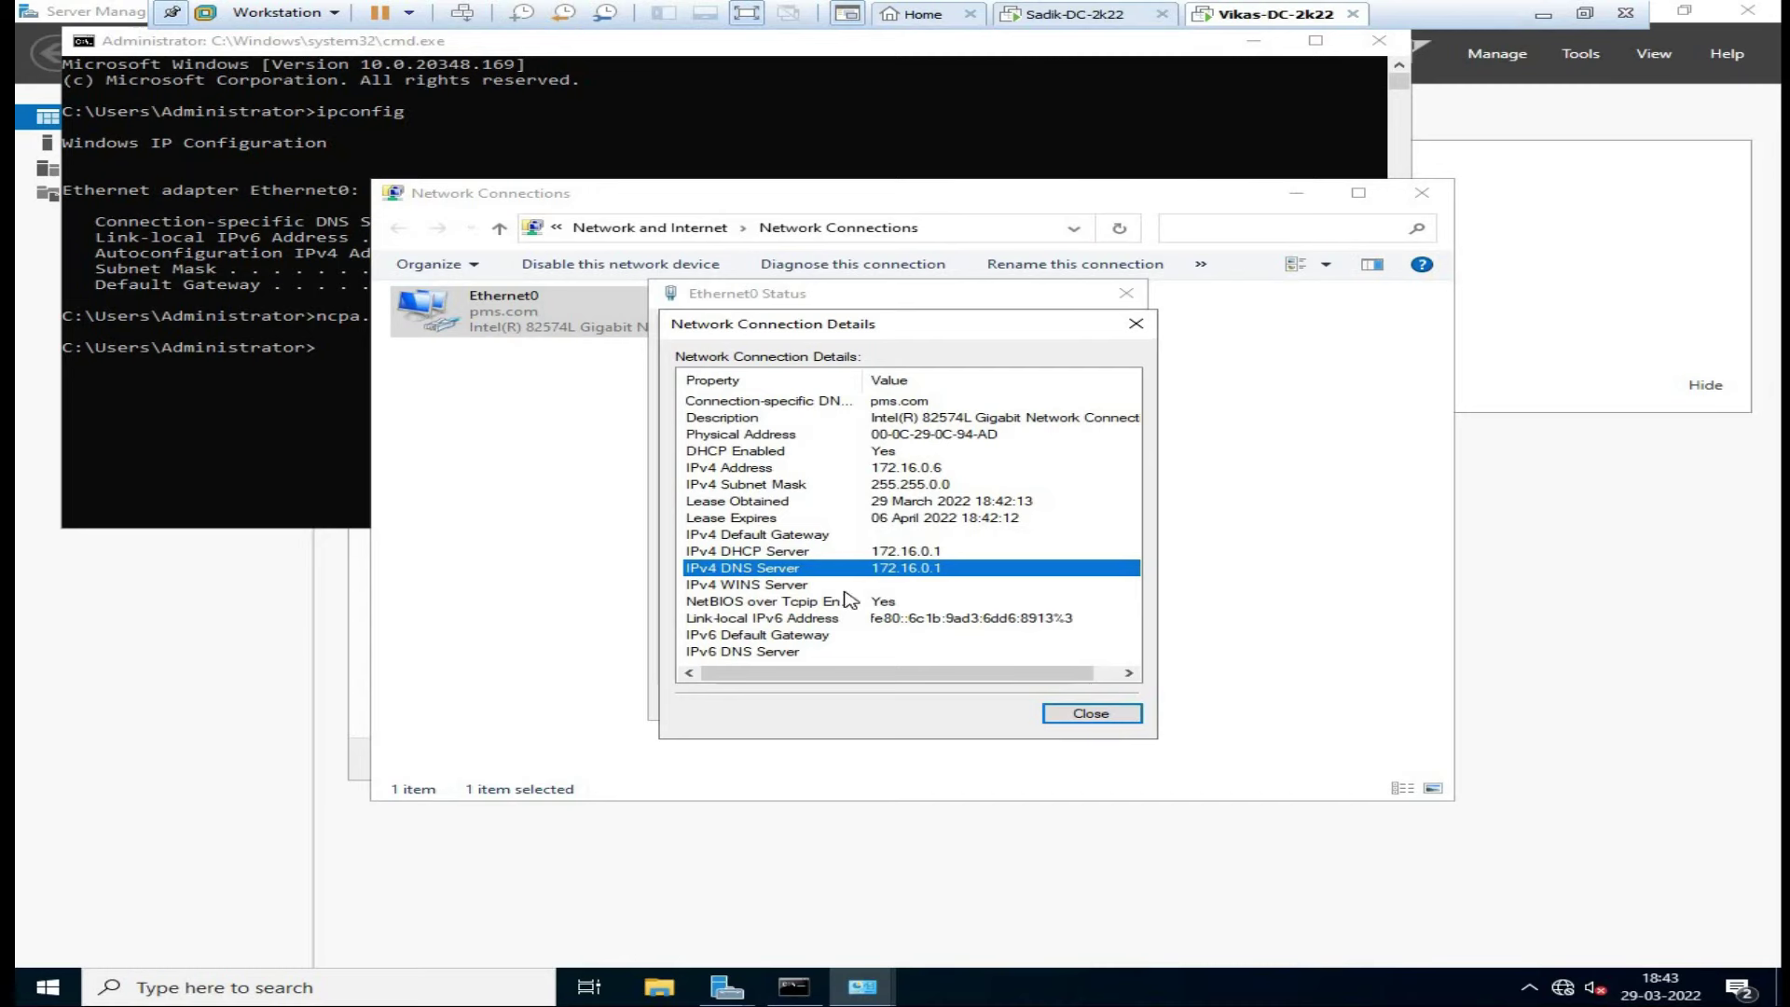
left_click(222, 331)
type("h")
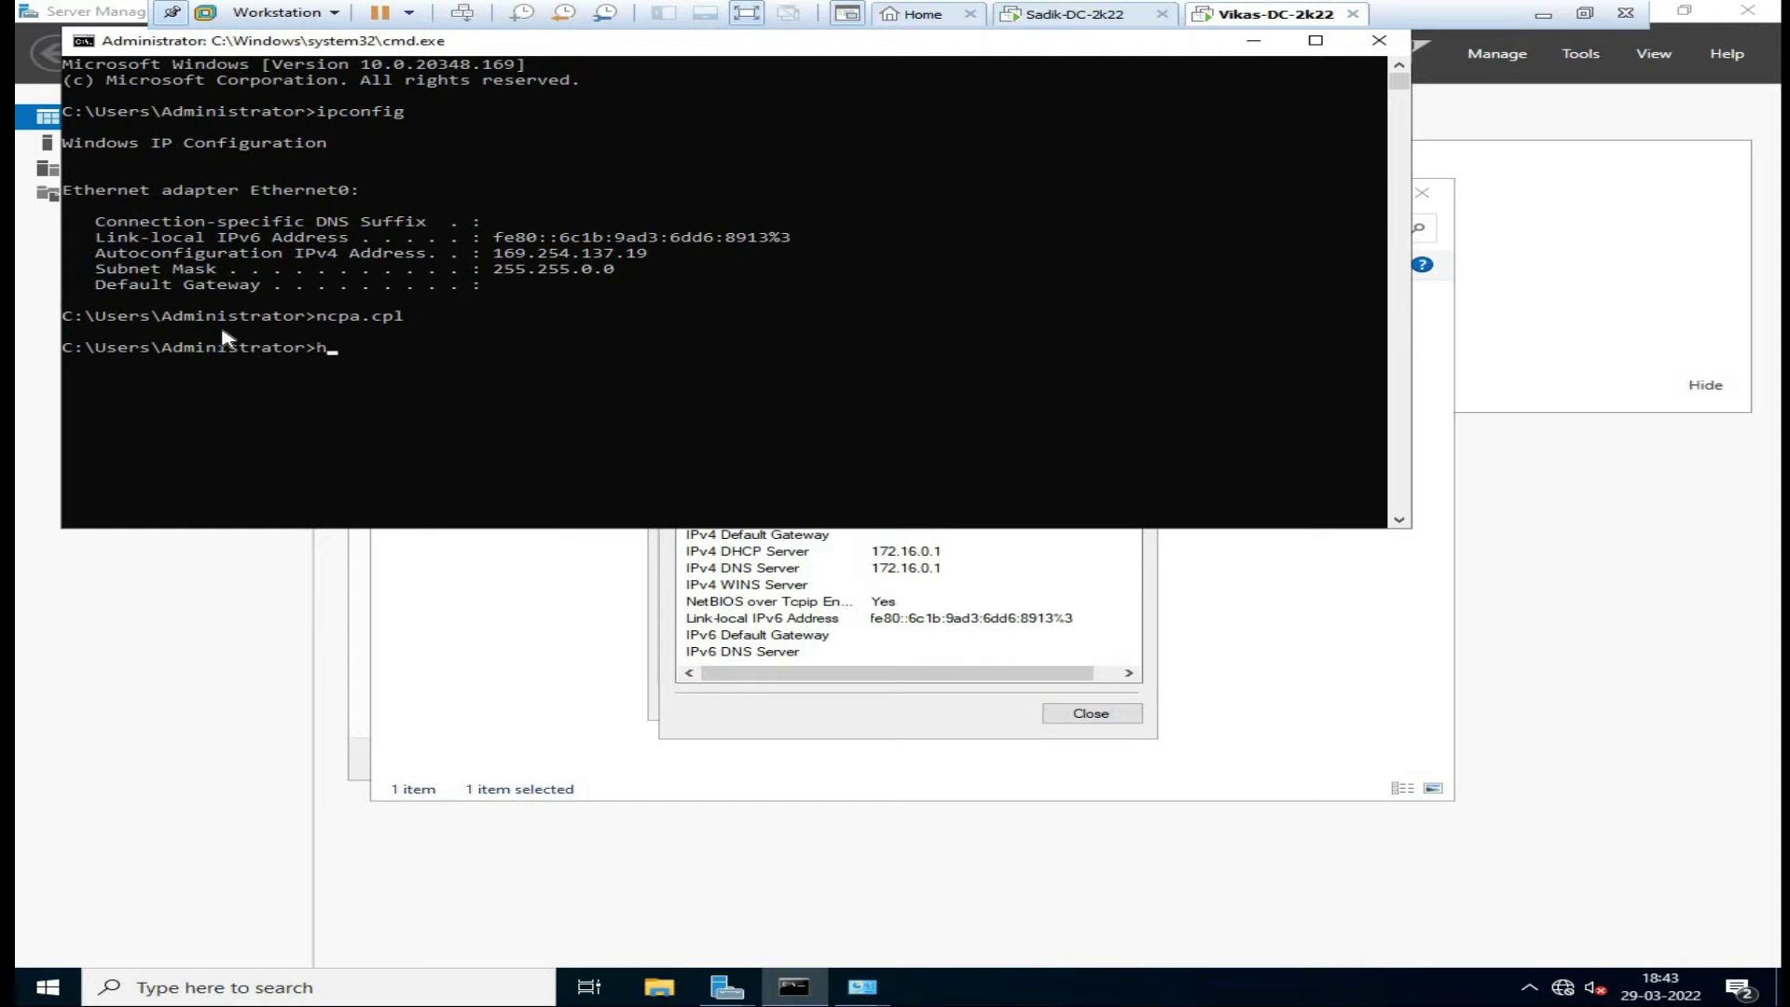
type("ostname")
key("Return")
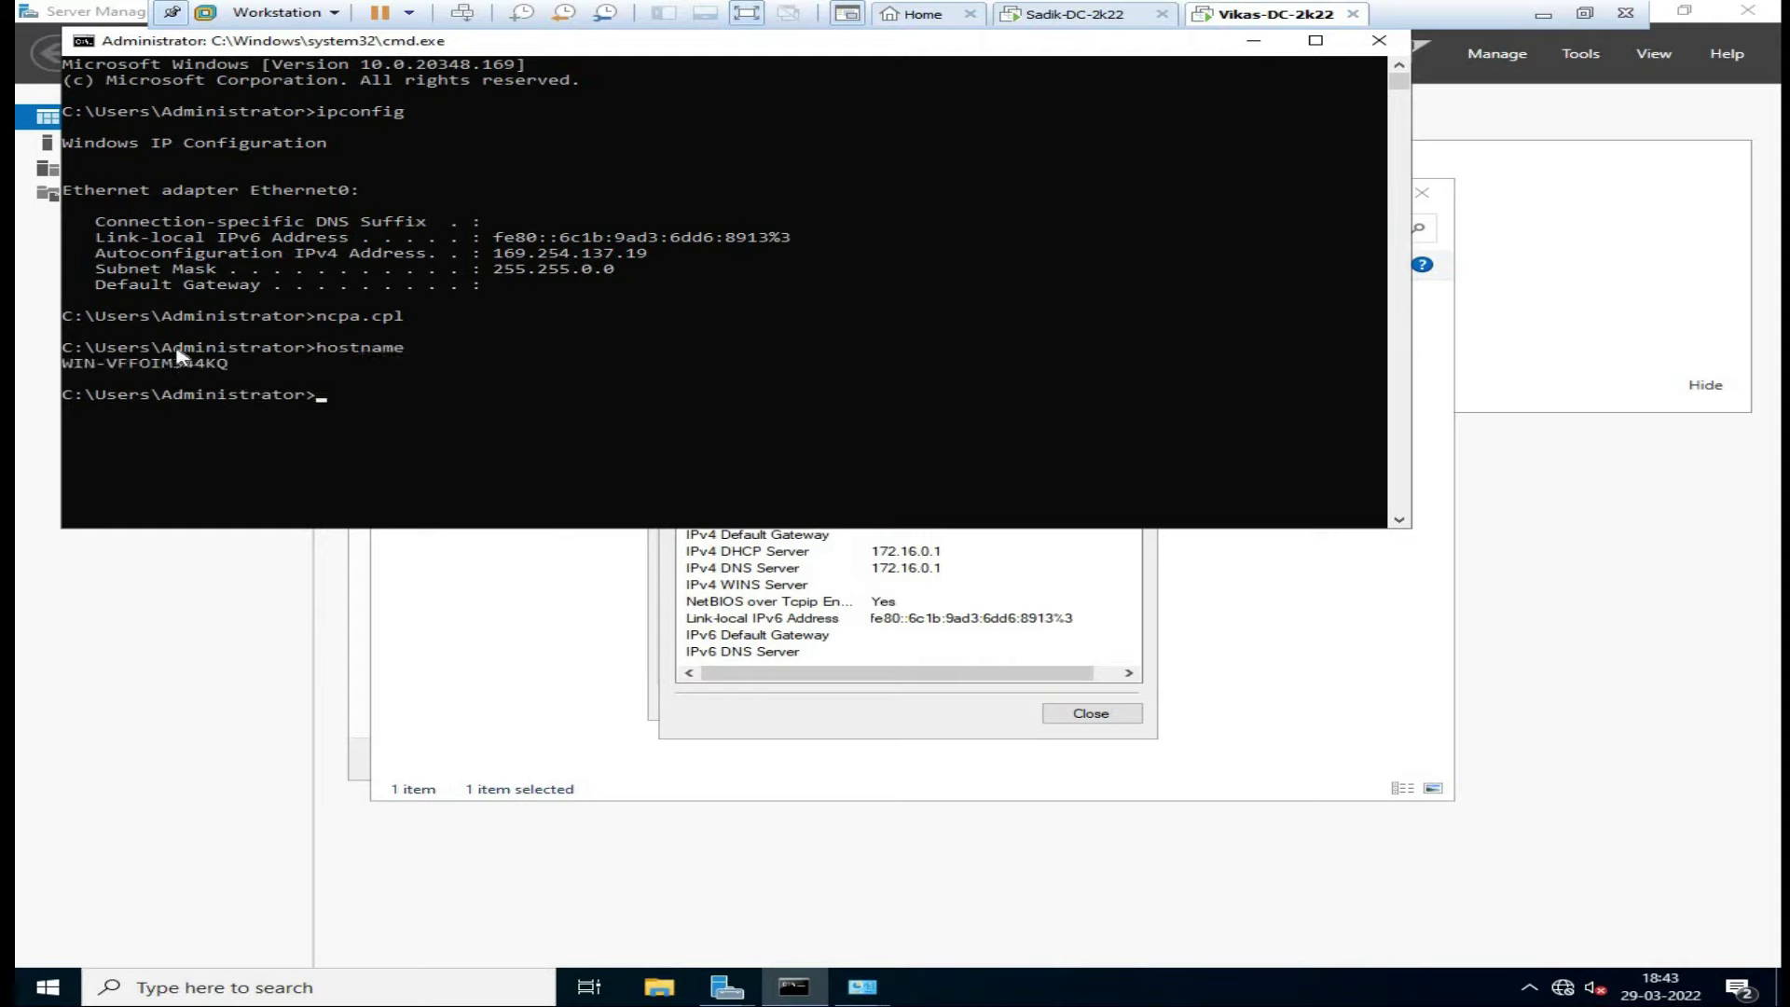
left_click(1145, 18)
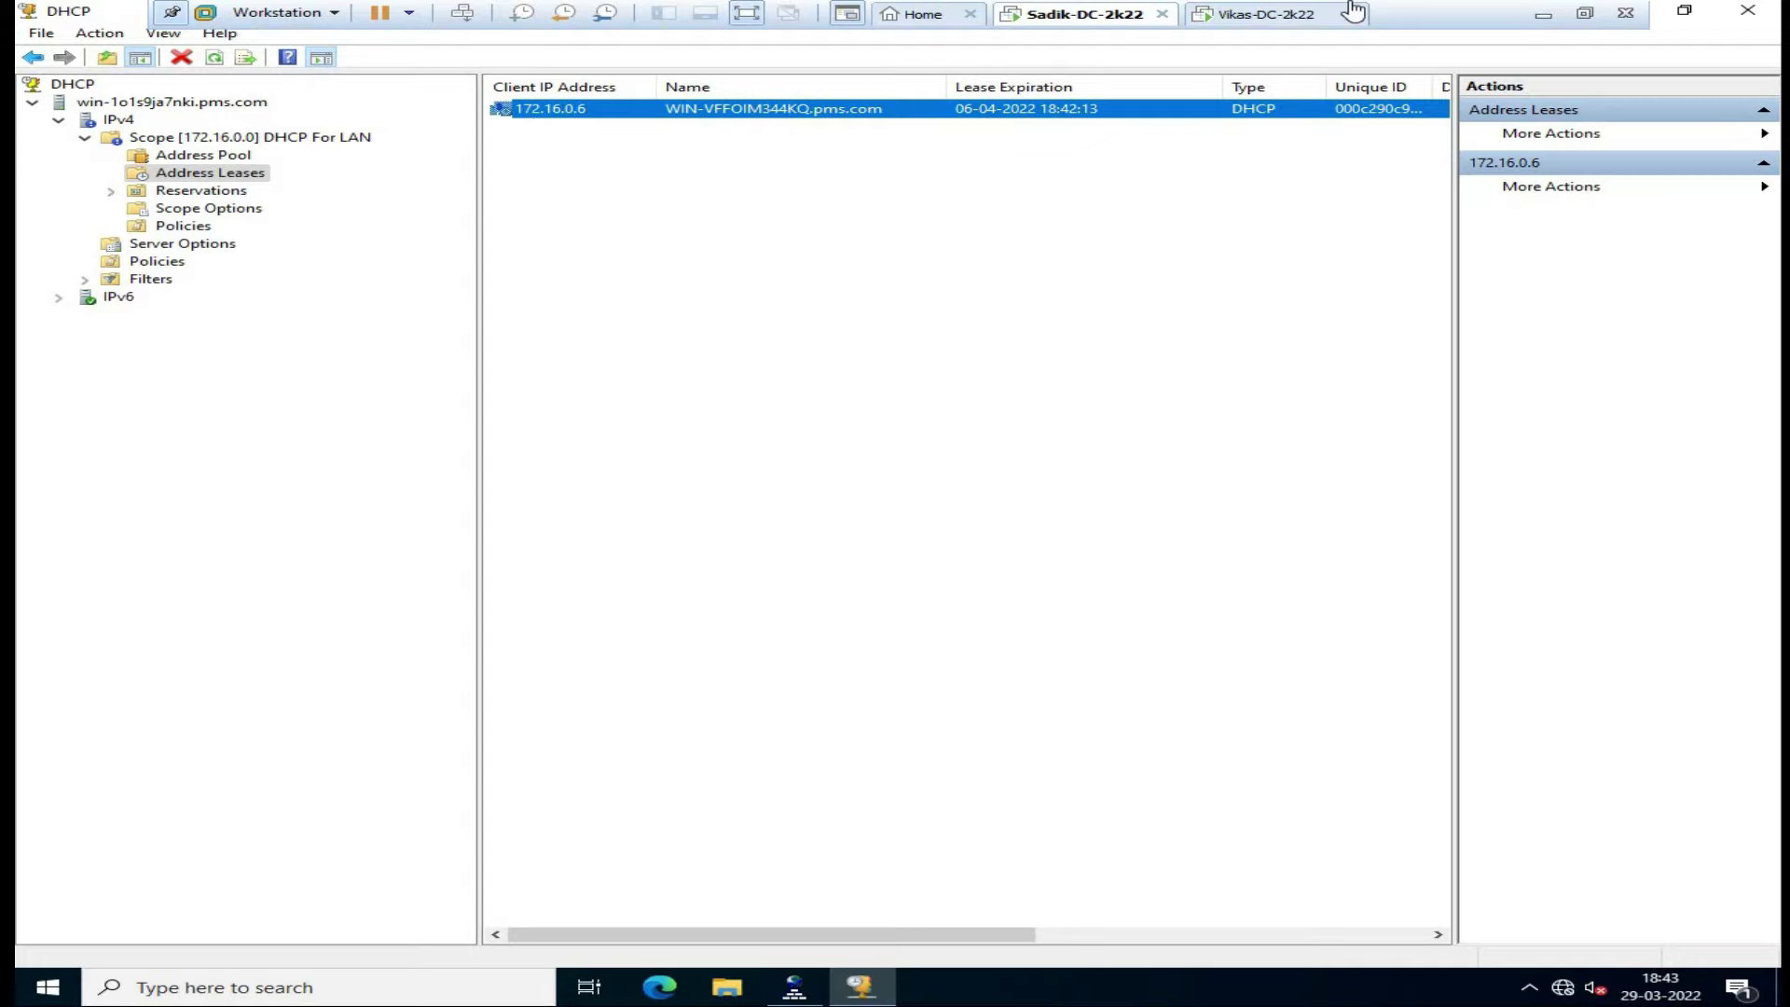
left_click(1236, 18)
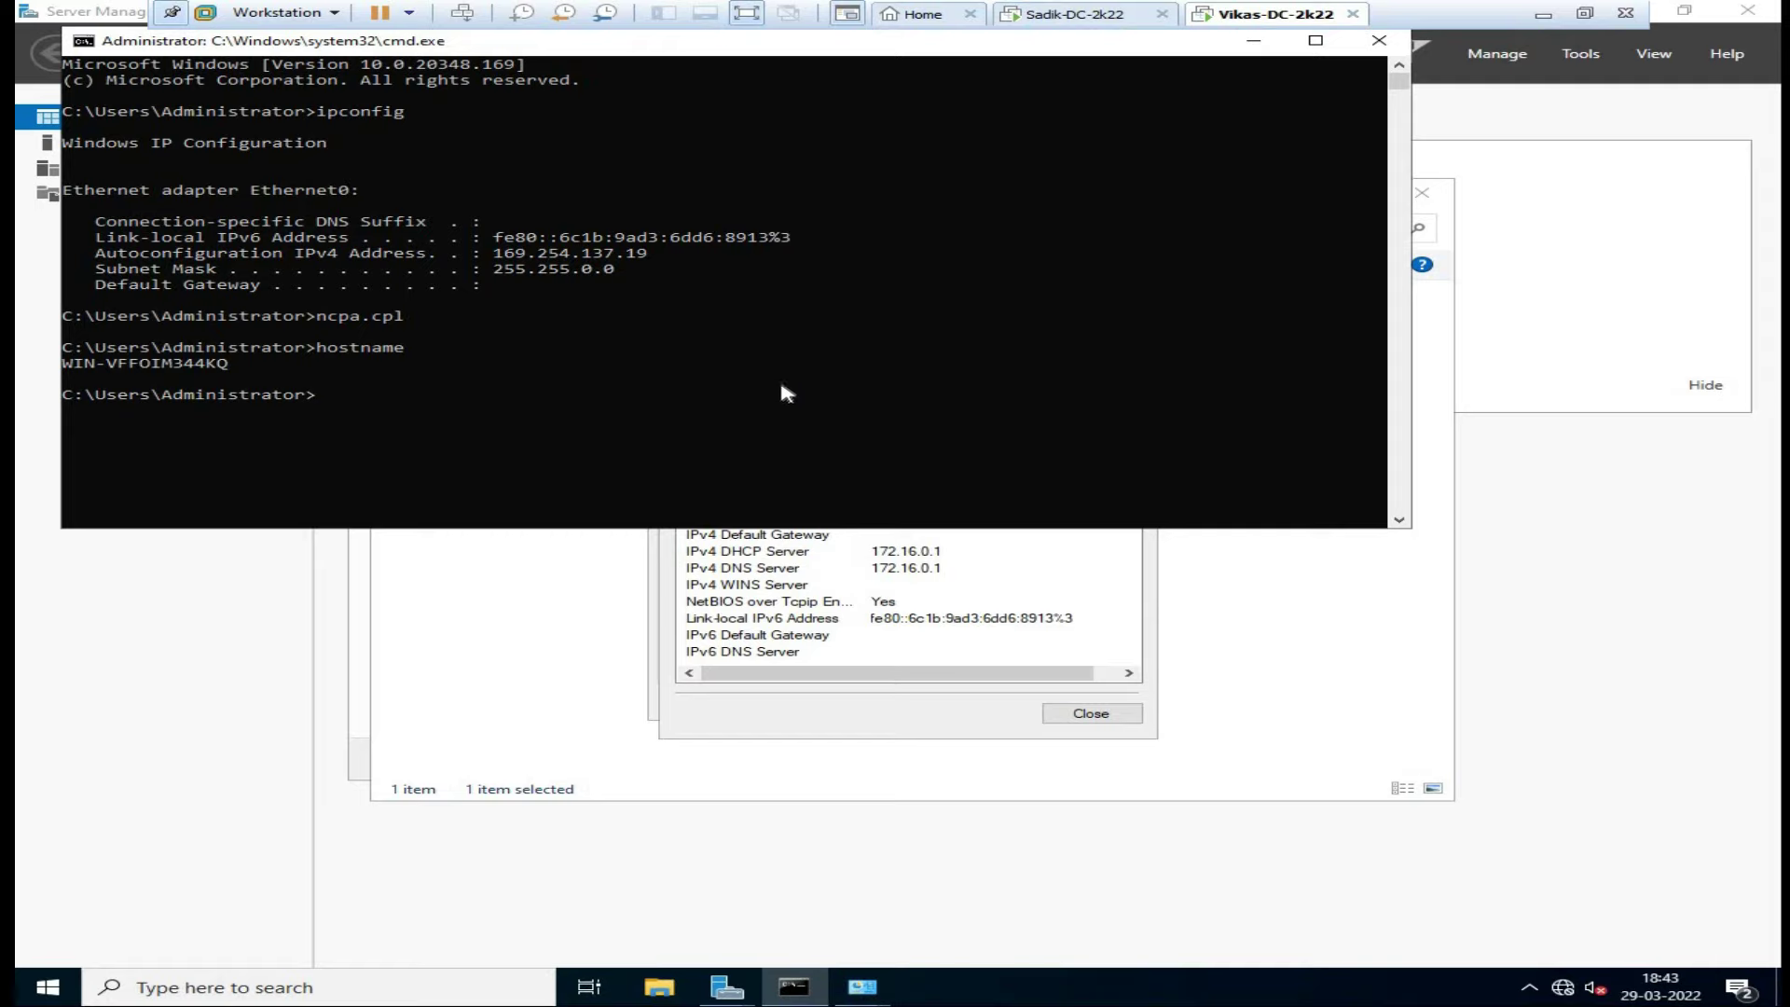
Step: Copy the member server's MAC 00-0C-29-0C-94-AD from getmac and open the DHCP scope's Reservations
type("getmac")
key("Return")
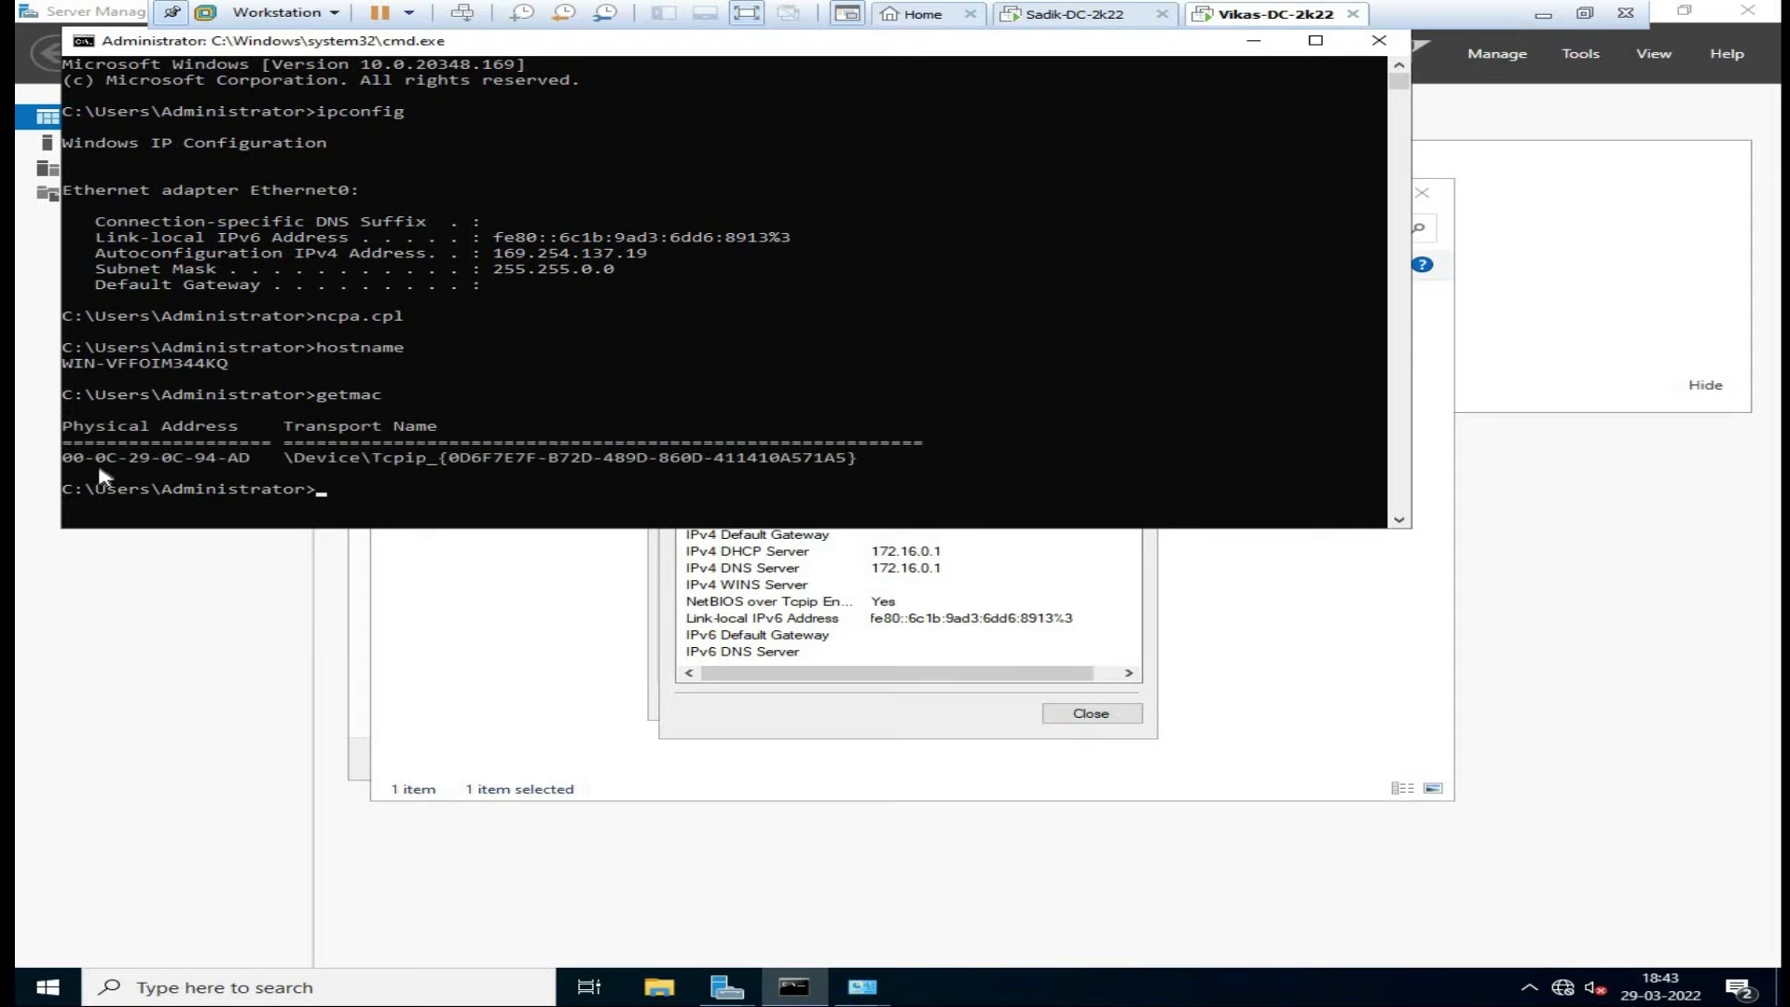
left_click_drag(68, 461, 247, 463)
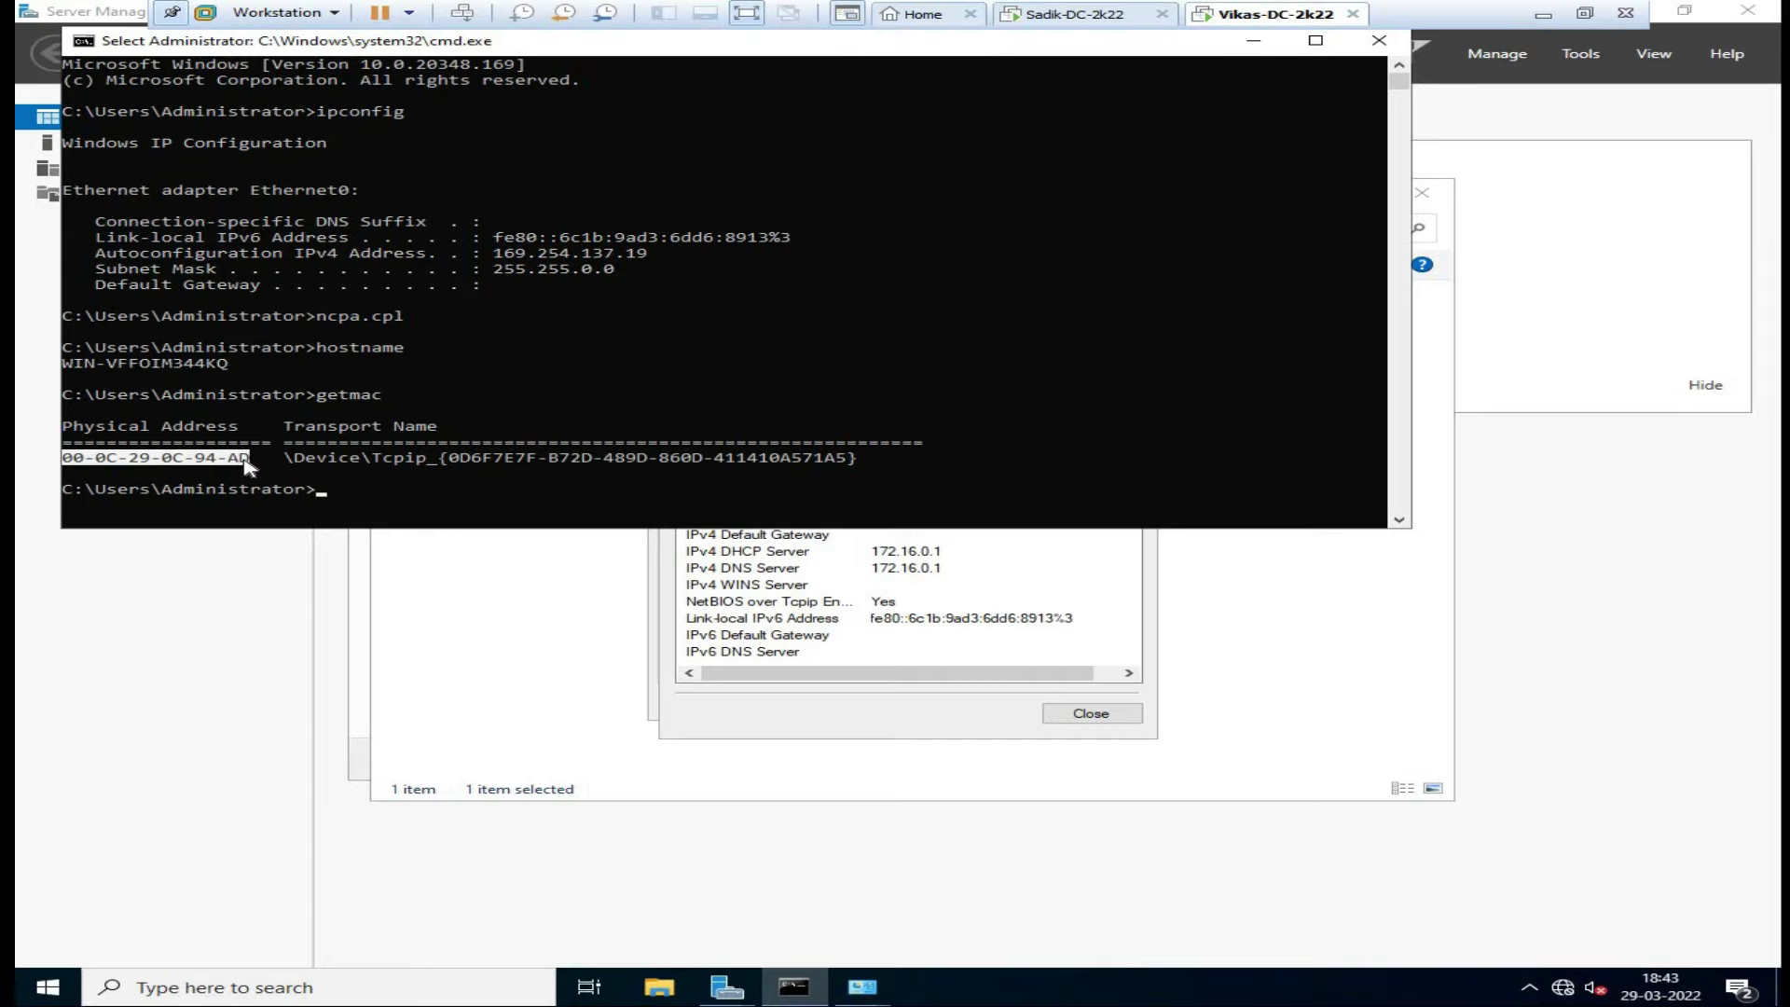
right_click(247, 463)
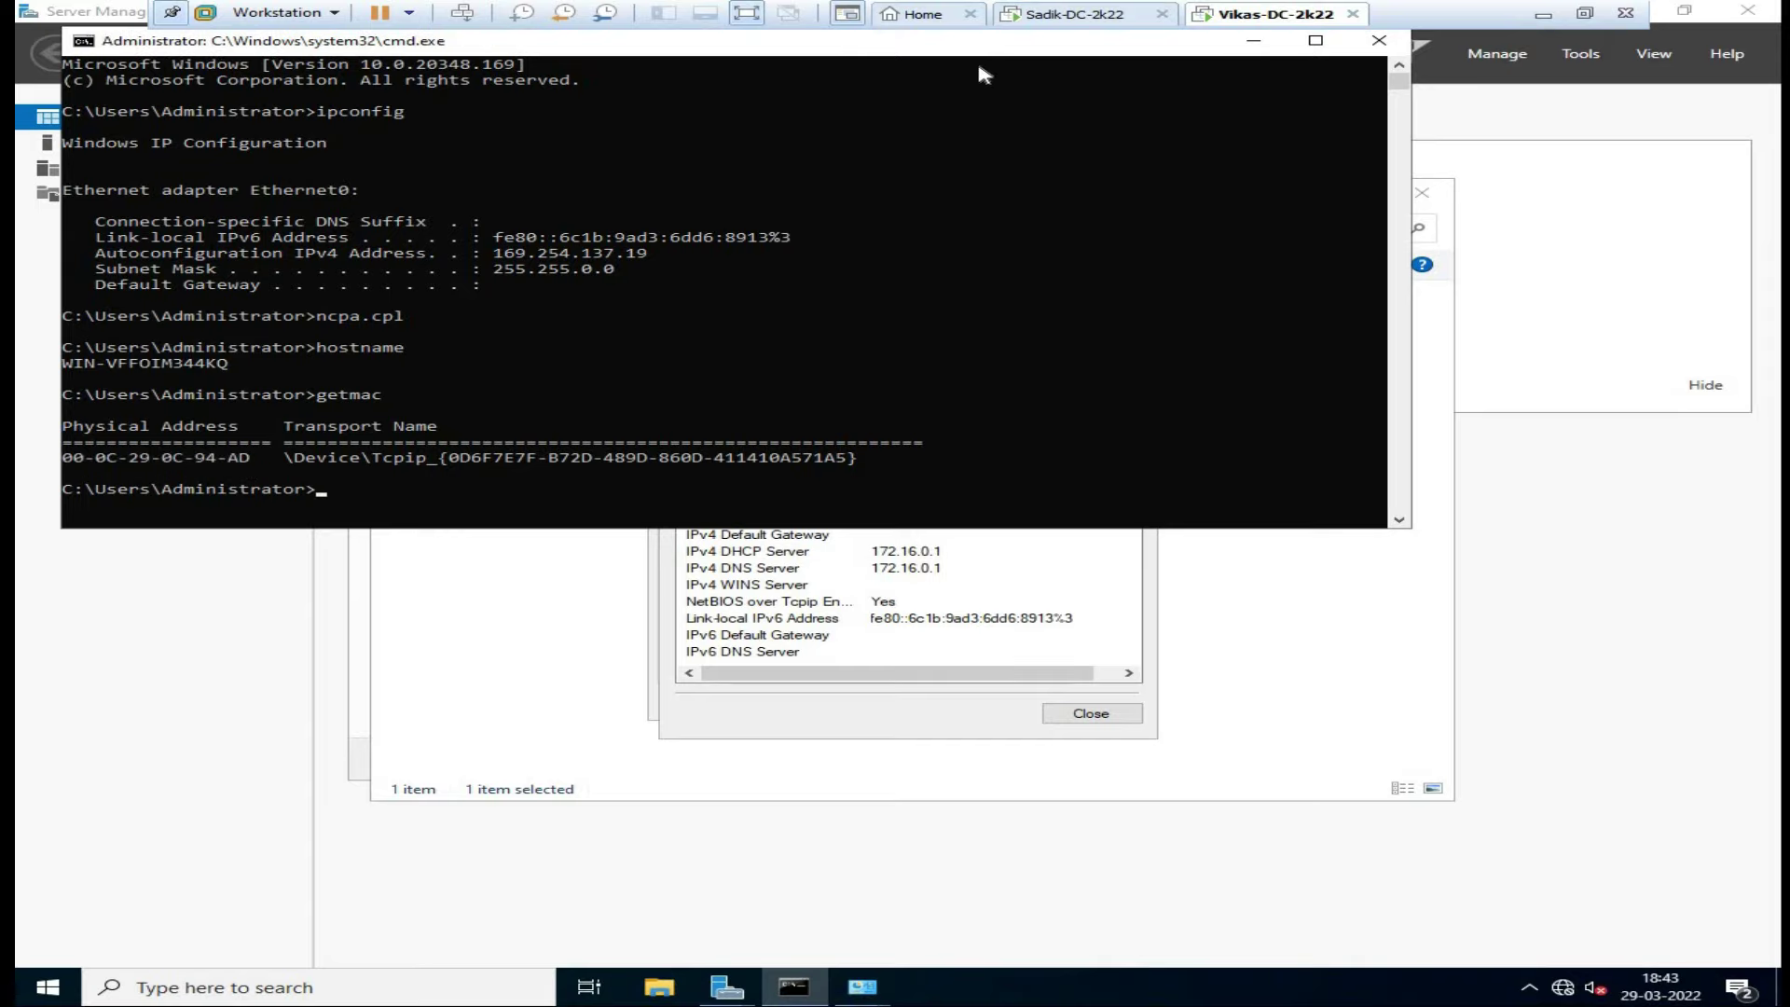
left_click(1077, 14)
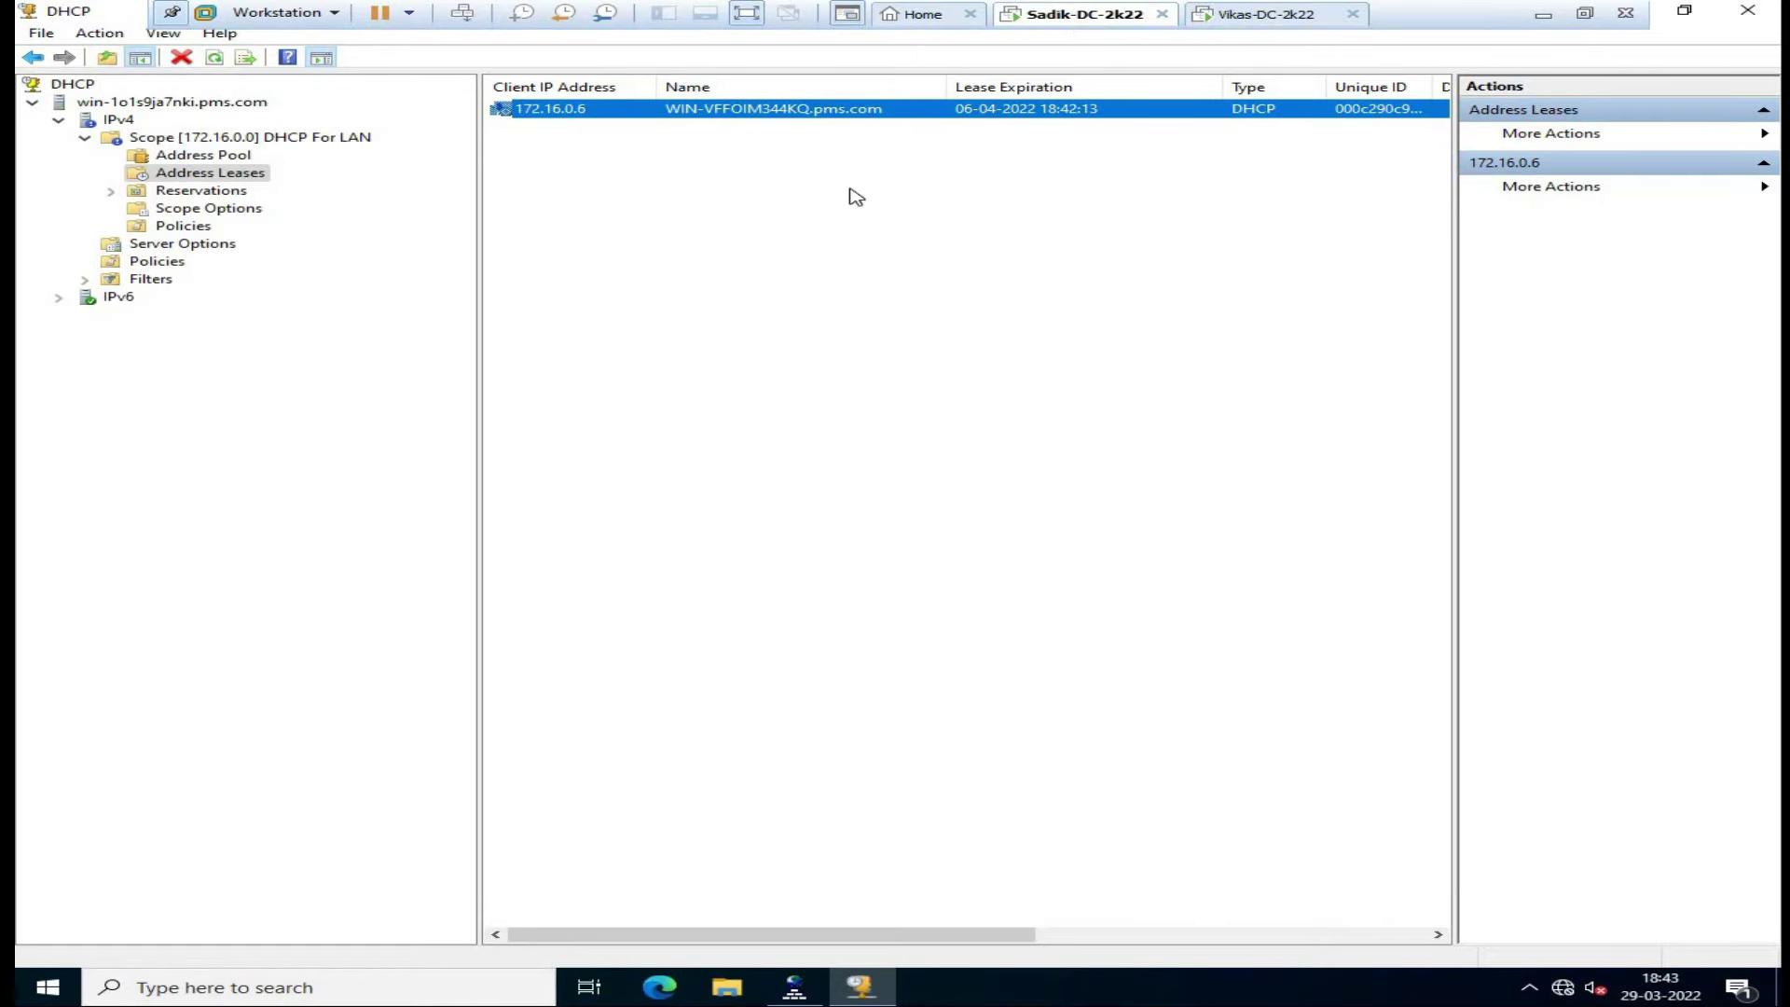
left_click(200, 190)
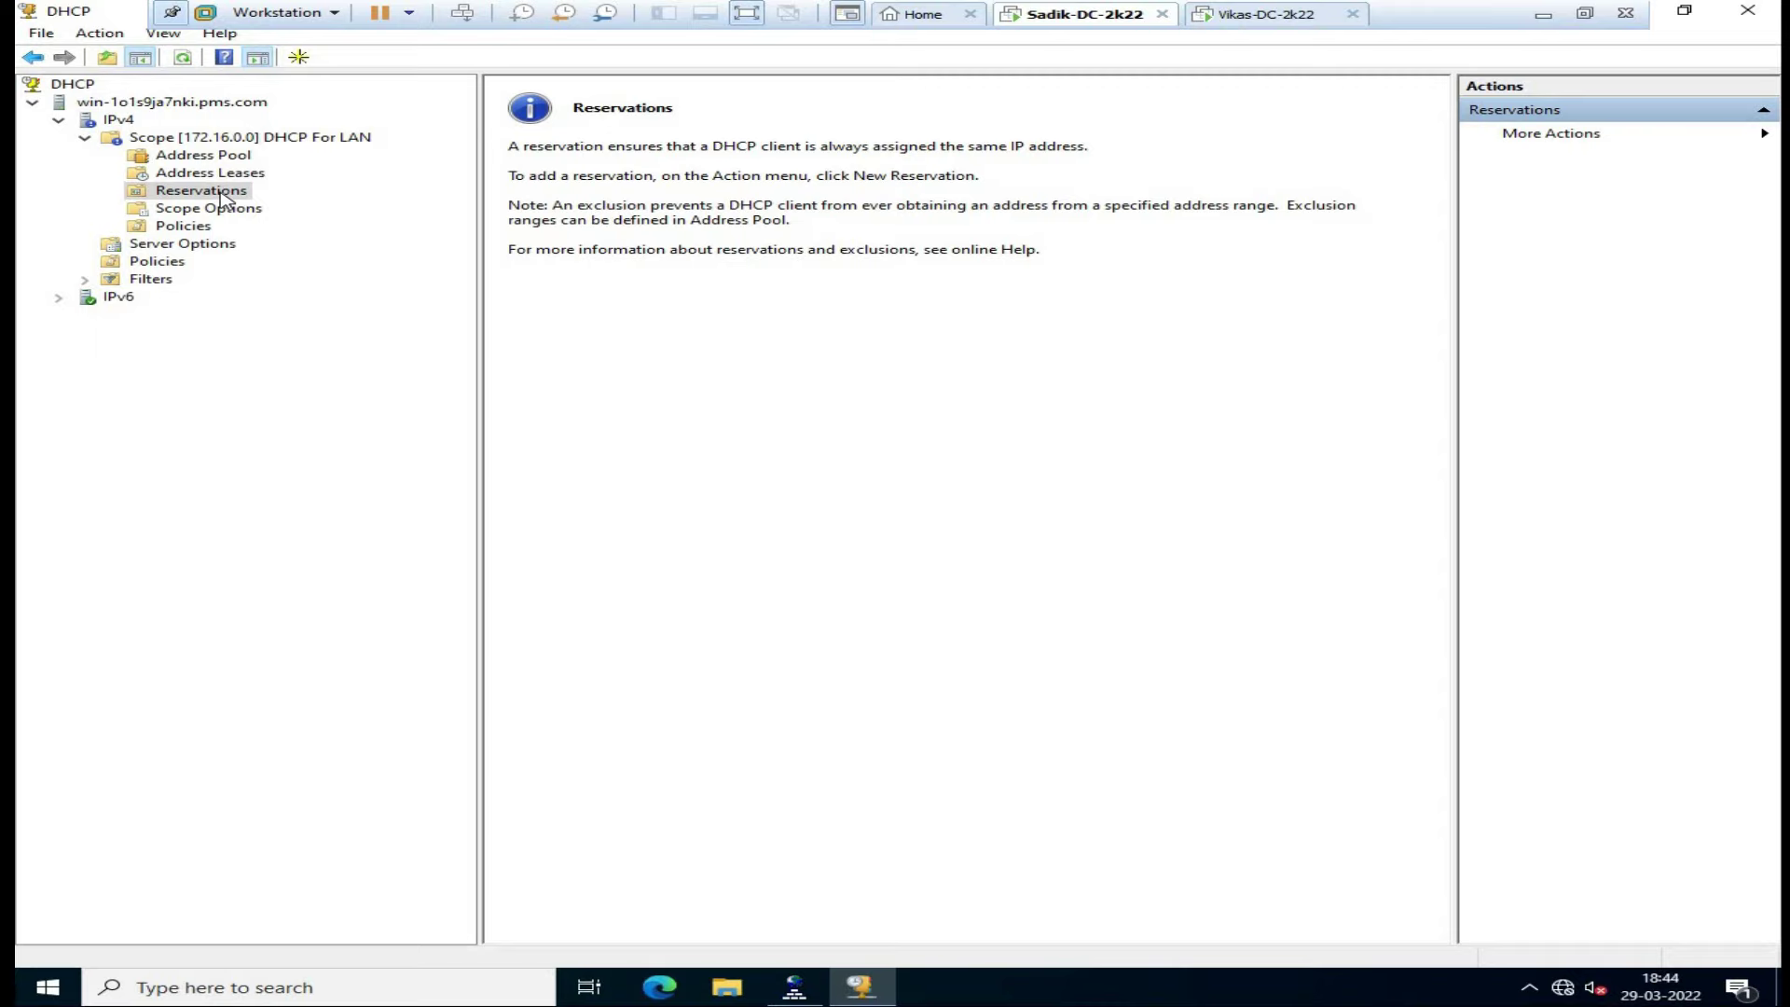
Step: Start a new reservation named Member Server for IP address 172.16.0.10
right_click(222, 197)
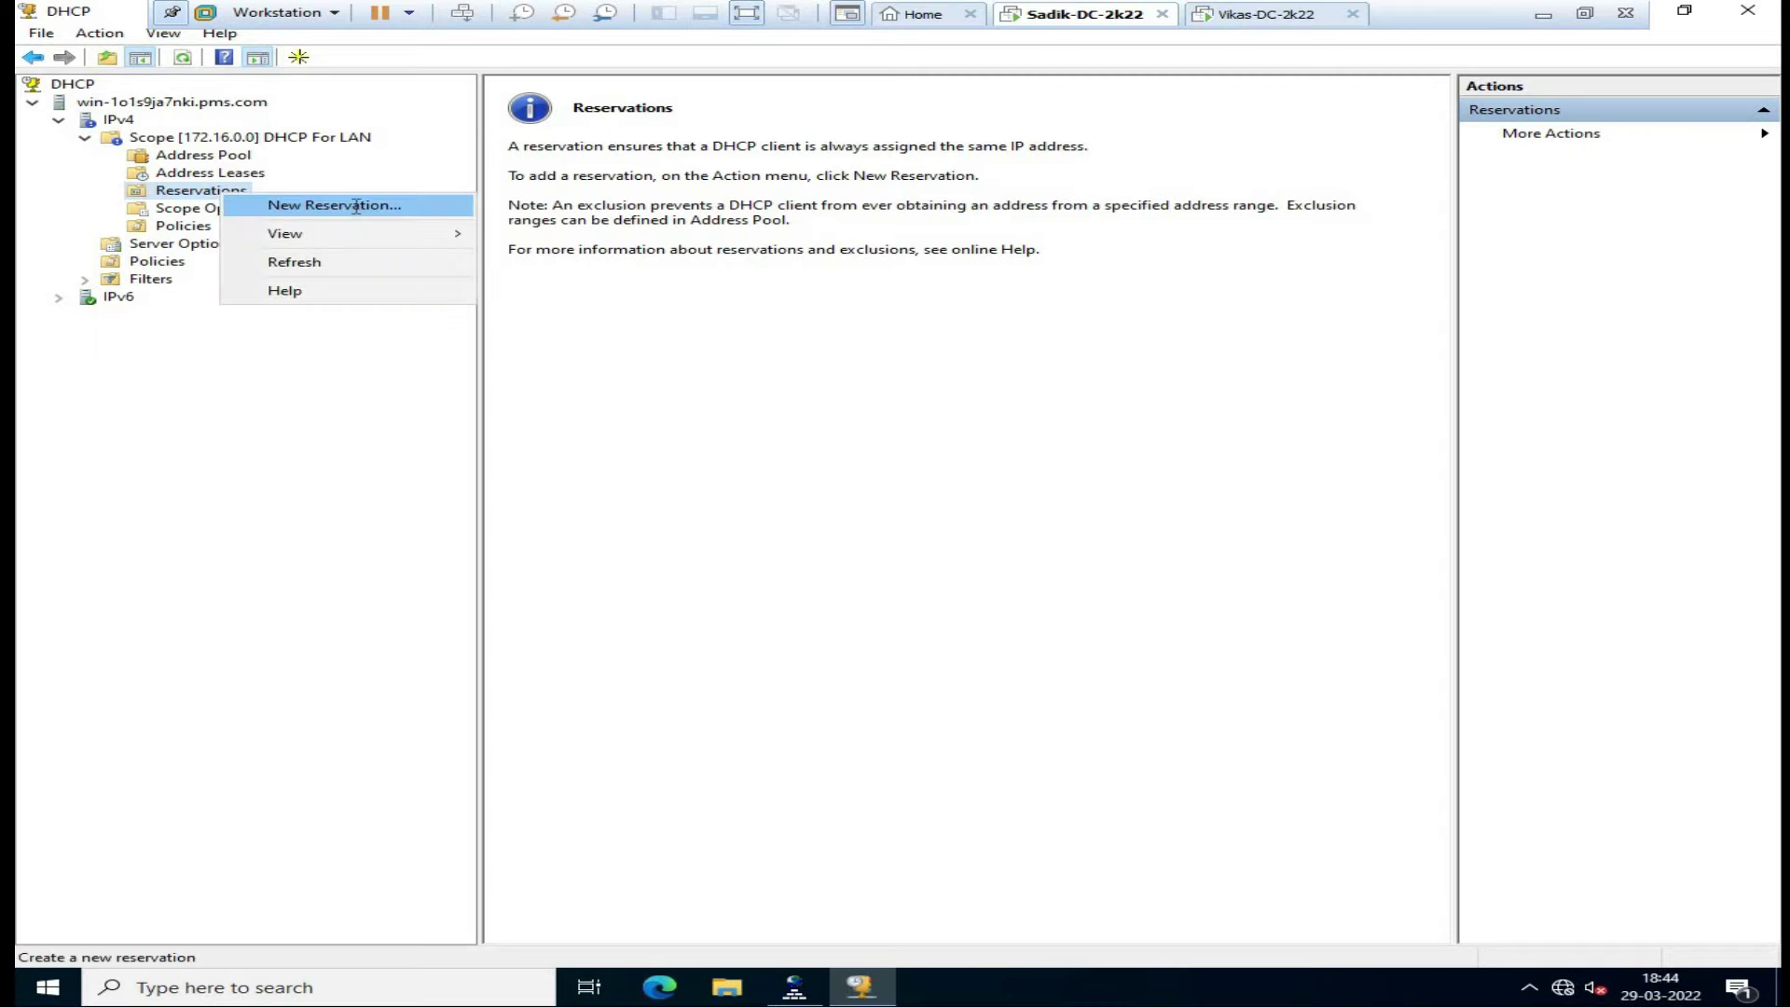
left_click(363, 203)
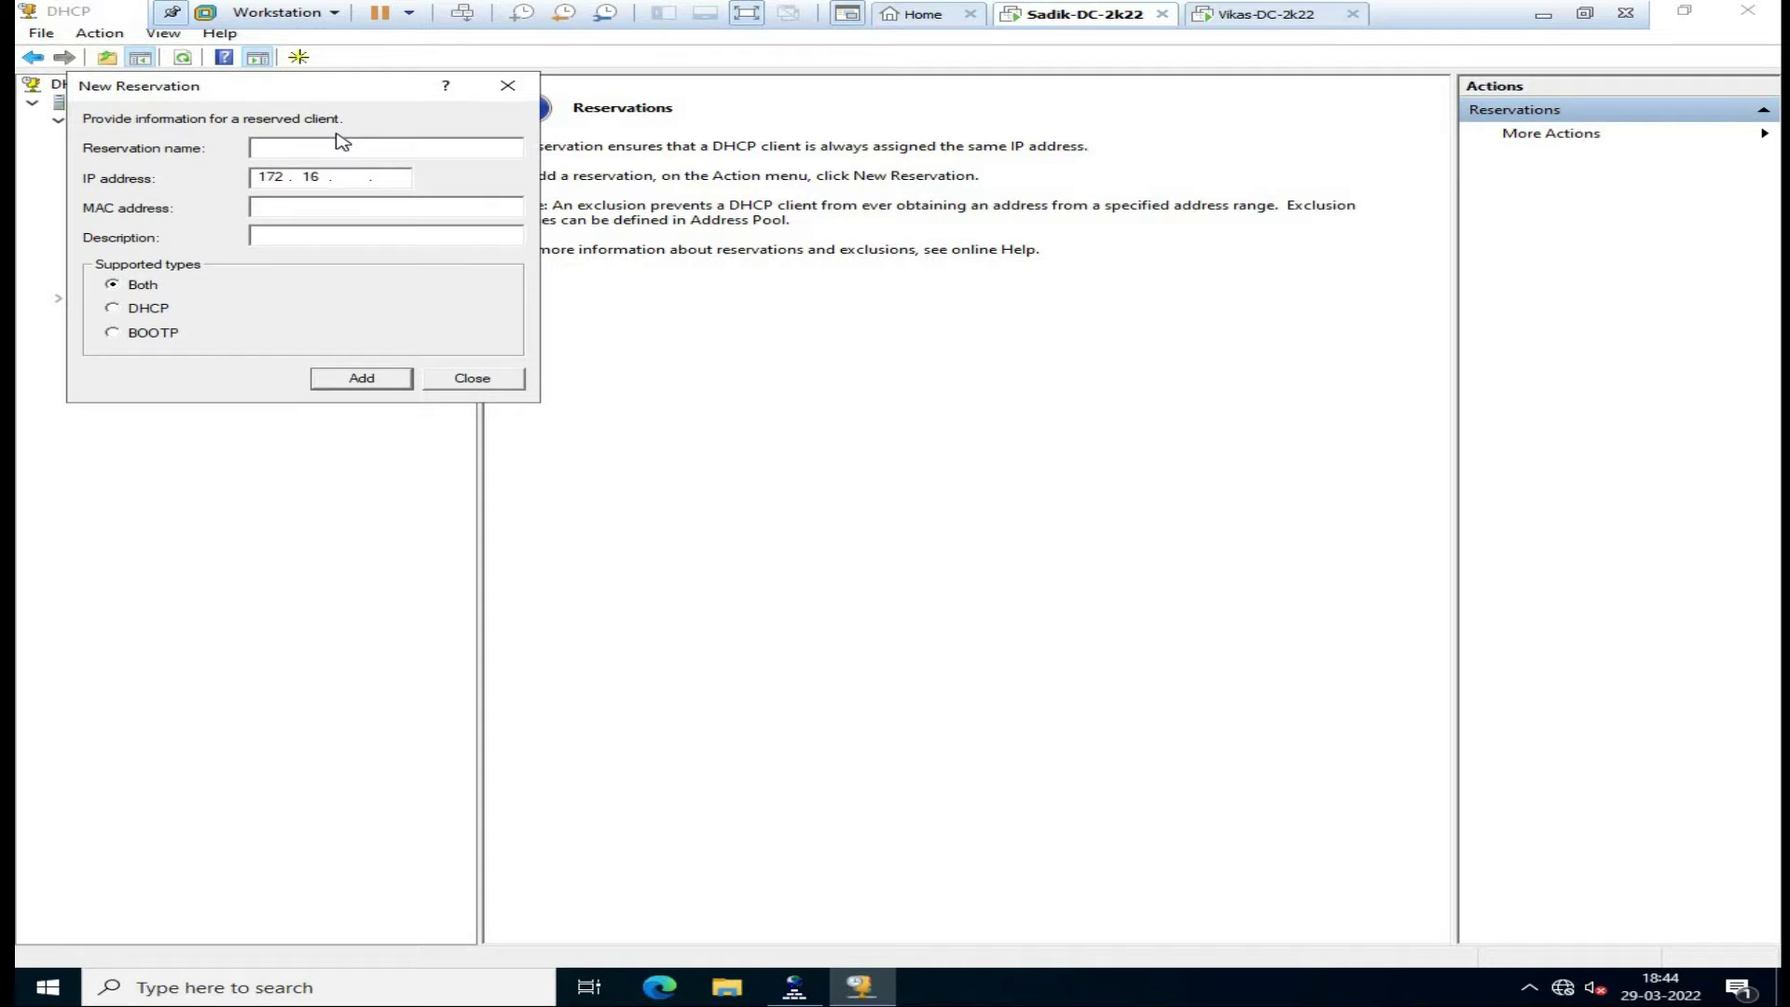
type("Member Server")
left_click(366, 176)
type("010")
key("BackSpace")
key("BackSpace")
key("BackSpace")
key("BackSpace")
type("0.10")
Step: Paste the member server's MAC, add description 'Member Server Of DC', and add the reservation
left_click(378, 203)
type("00-0C-29-0C-94-AD")
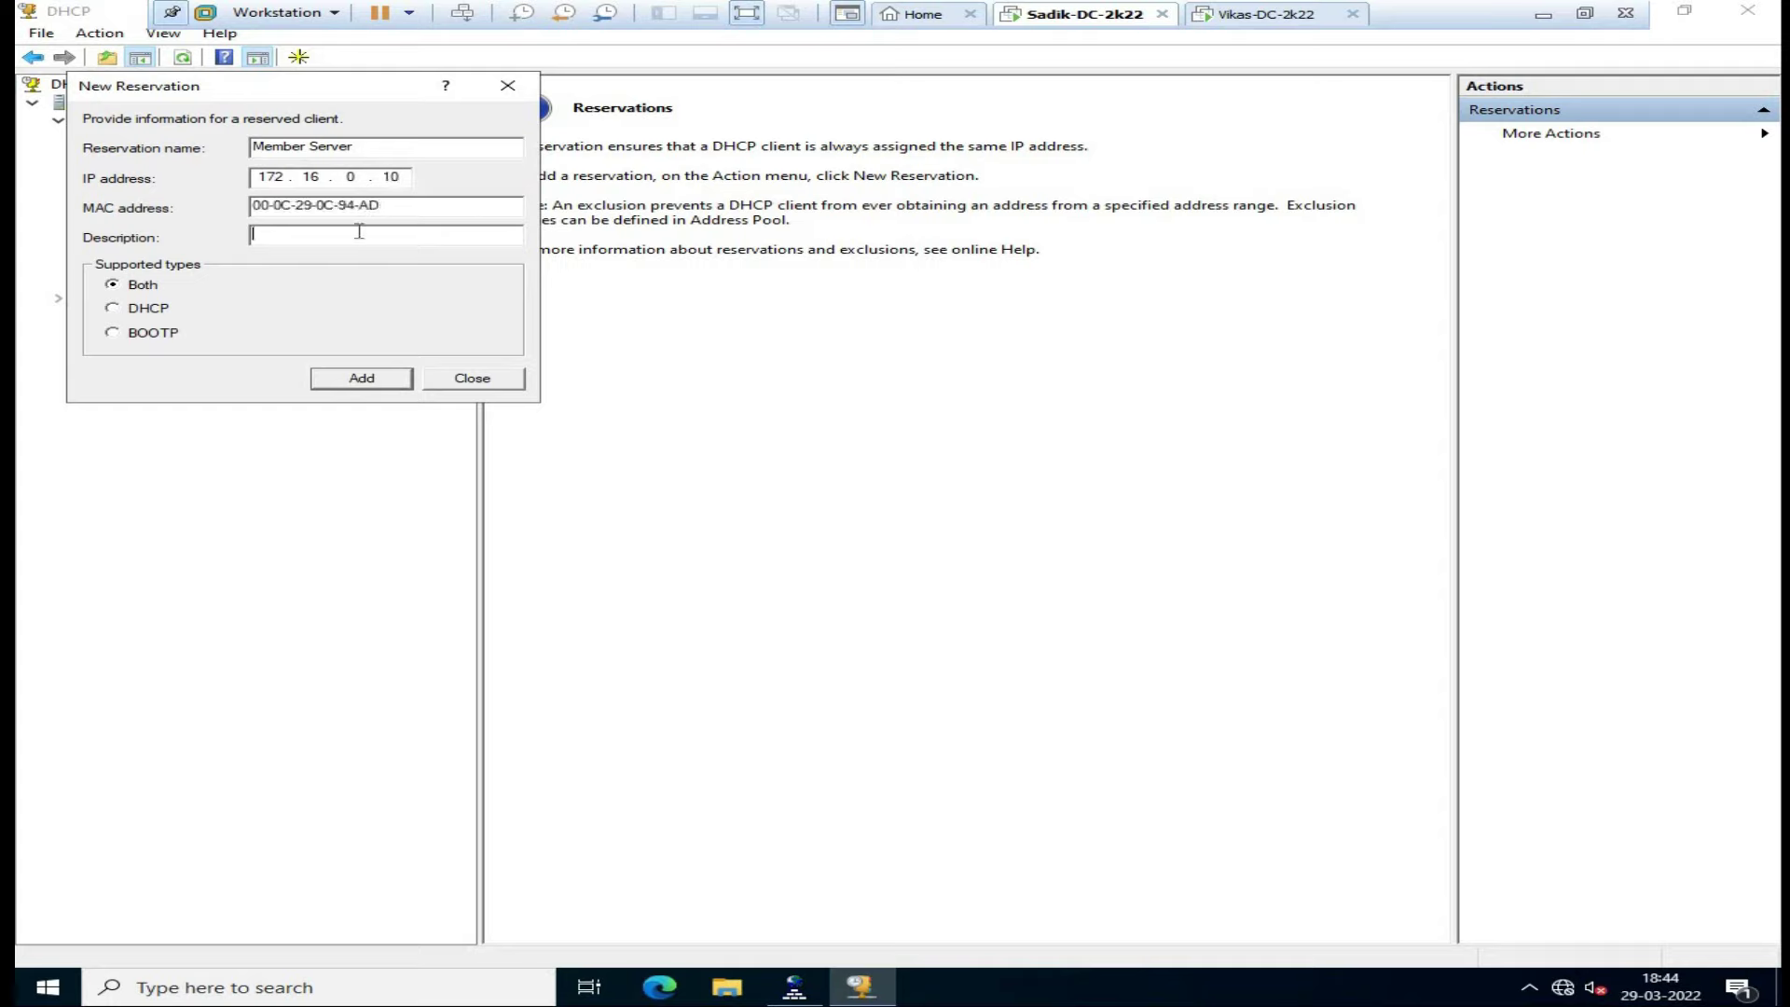
left_click(359, 231)
type("Member Server Of DC")
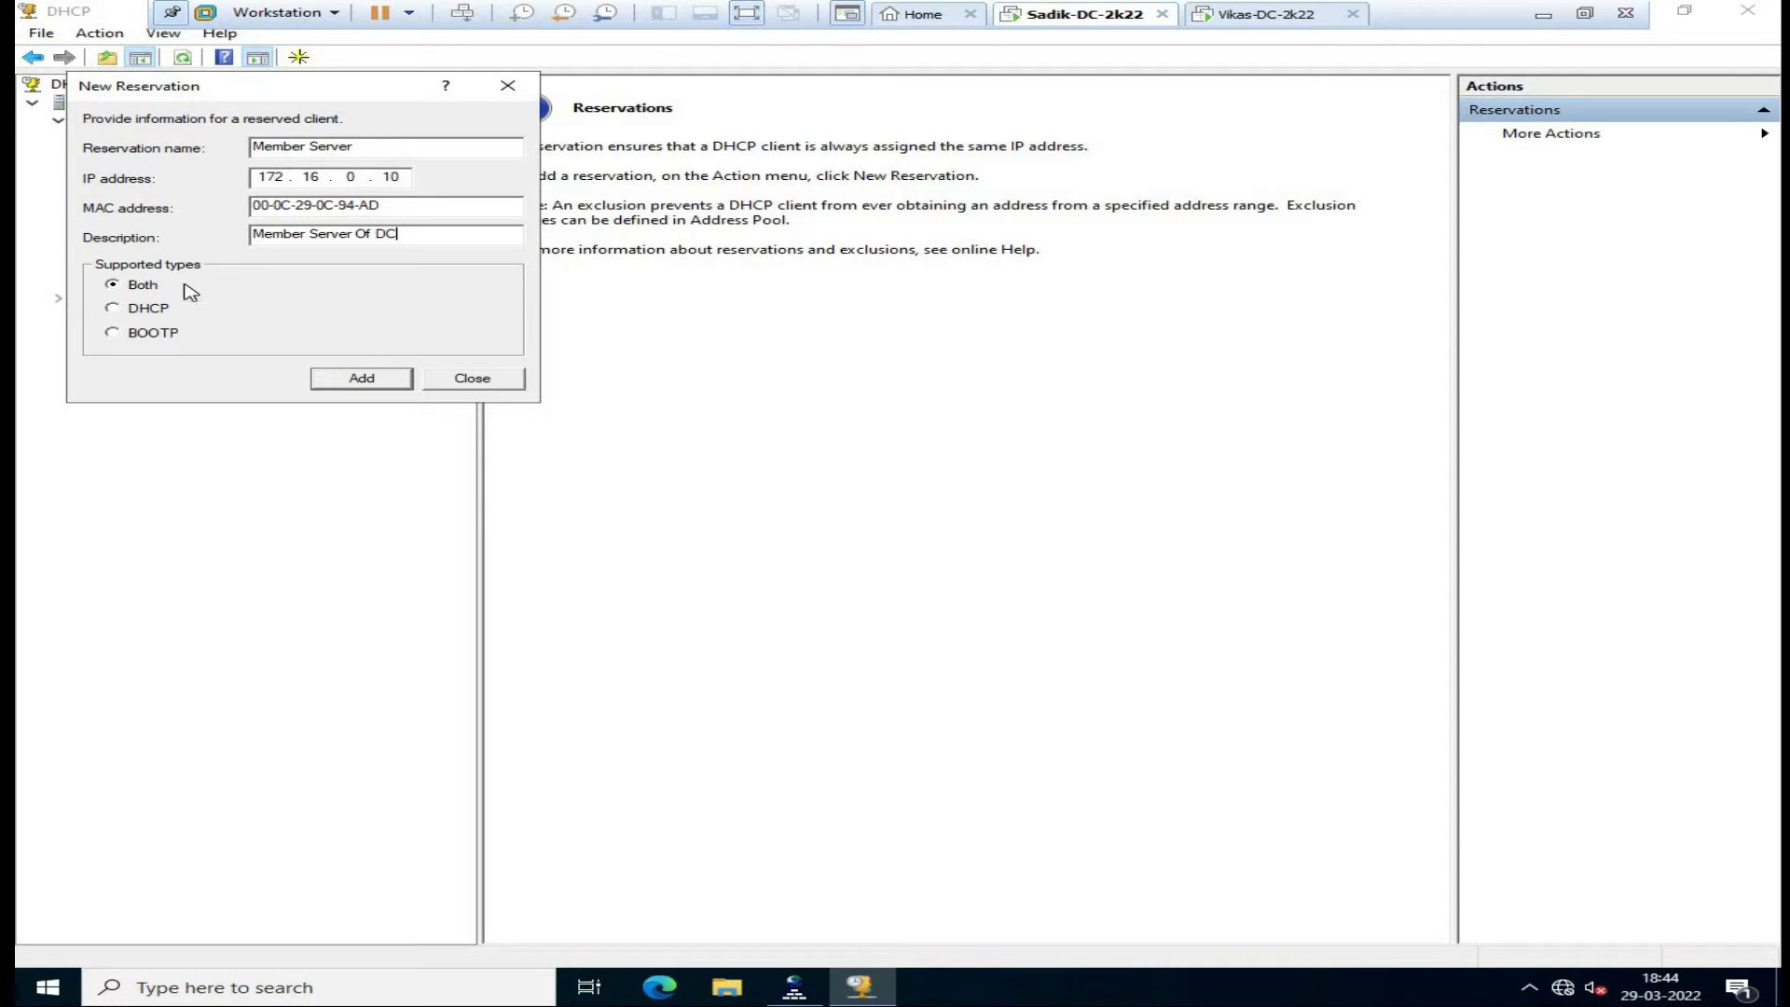
left_click(362, 380)
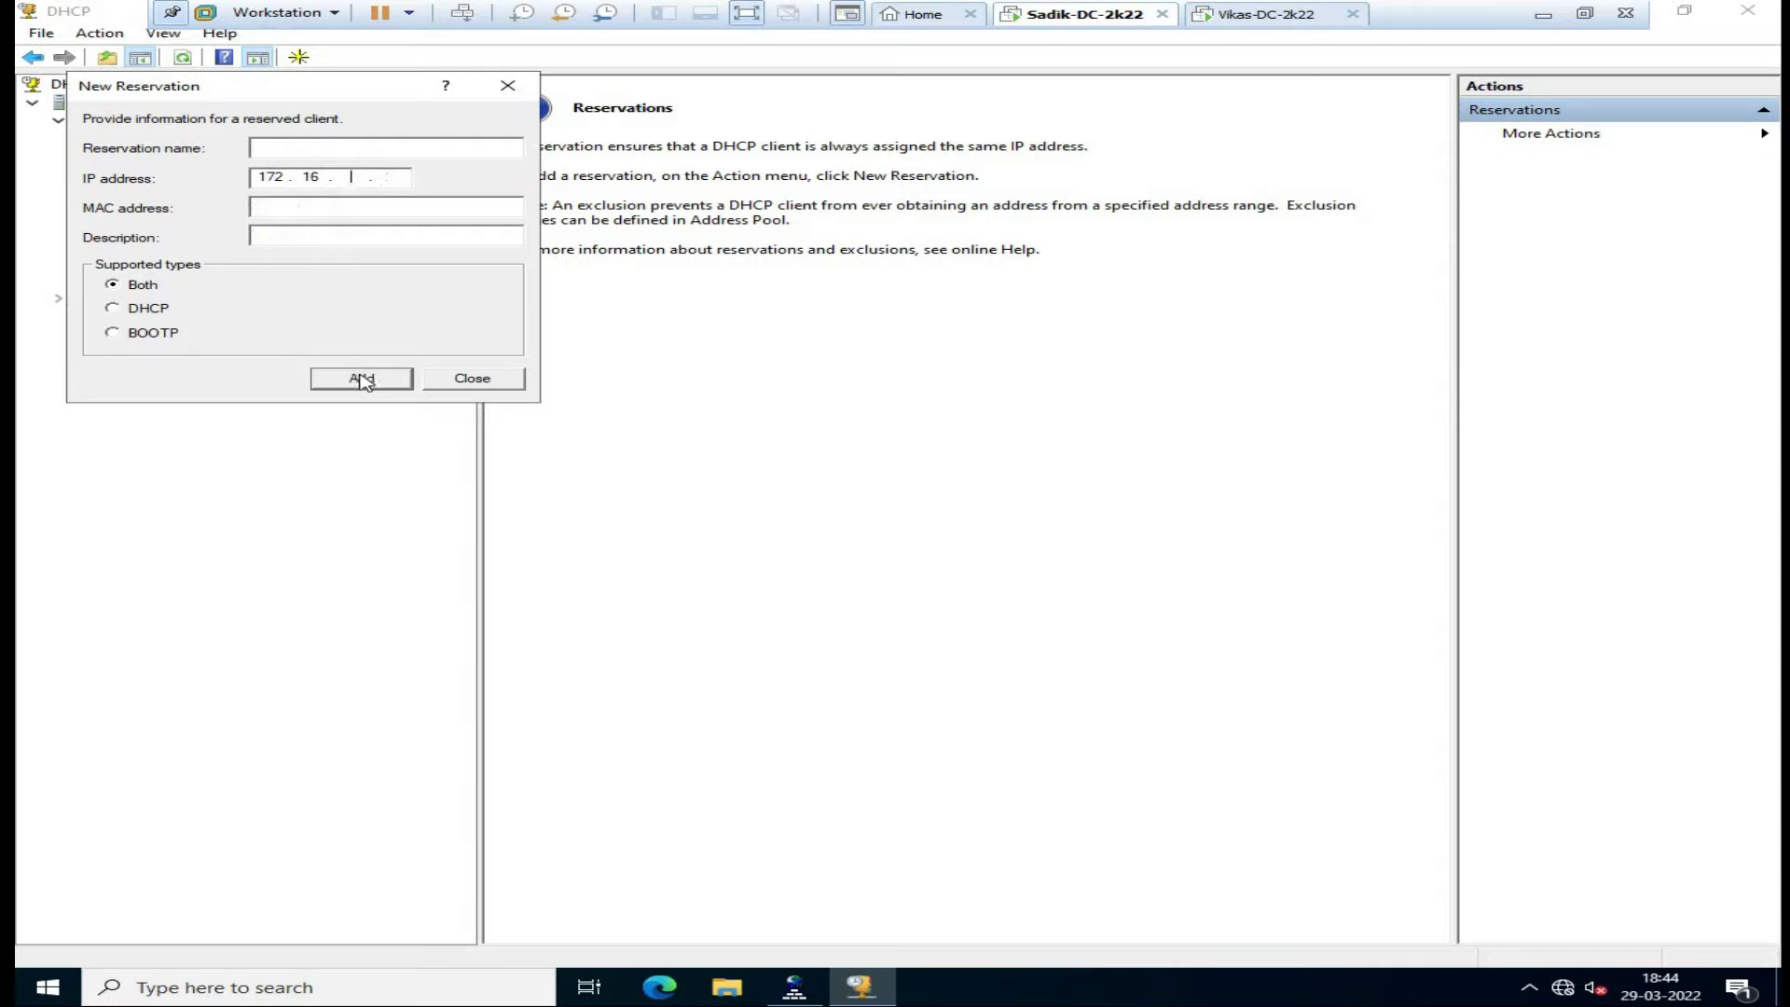
left_click(484, 381)
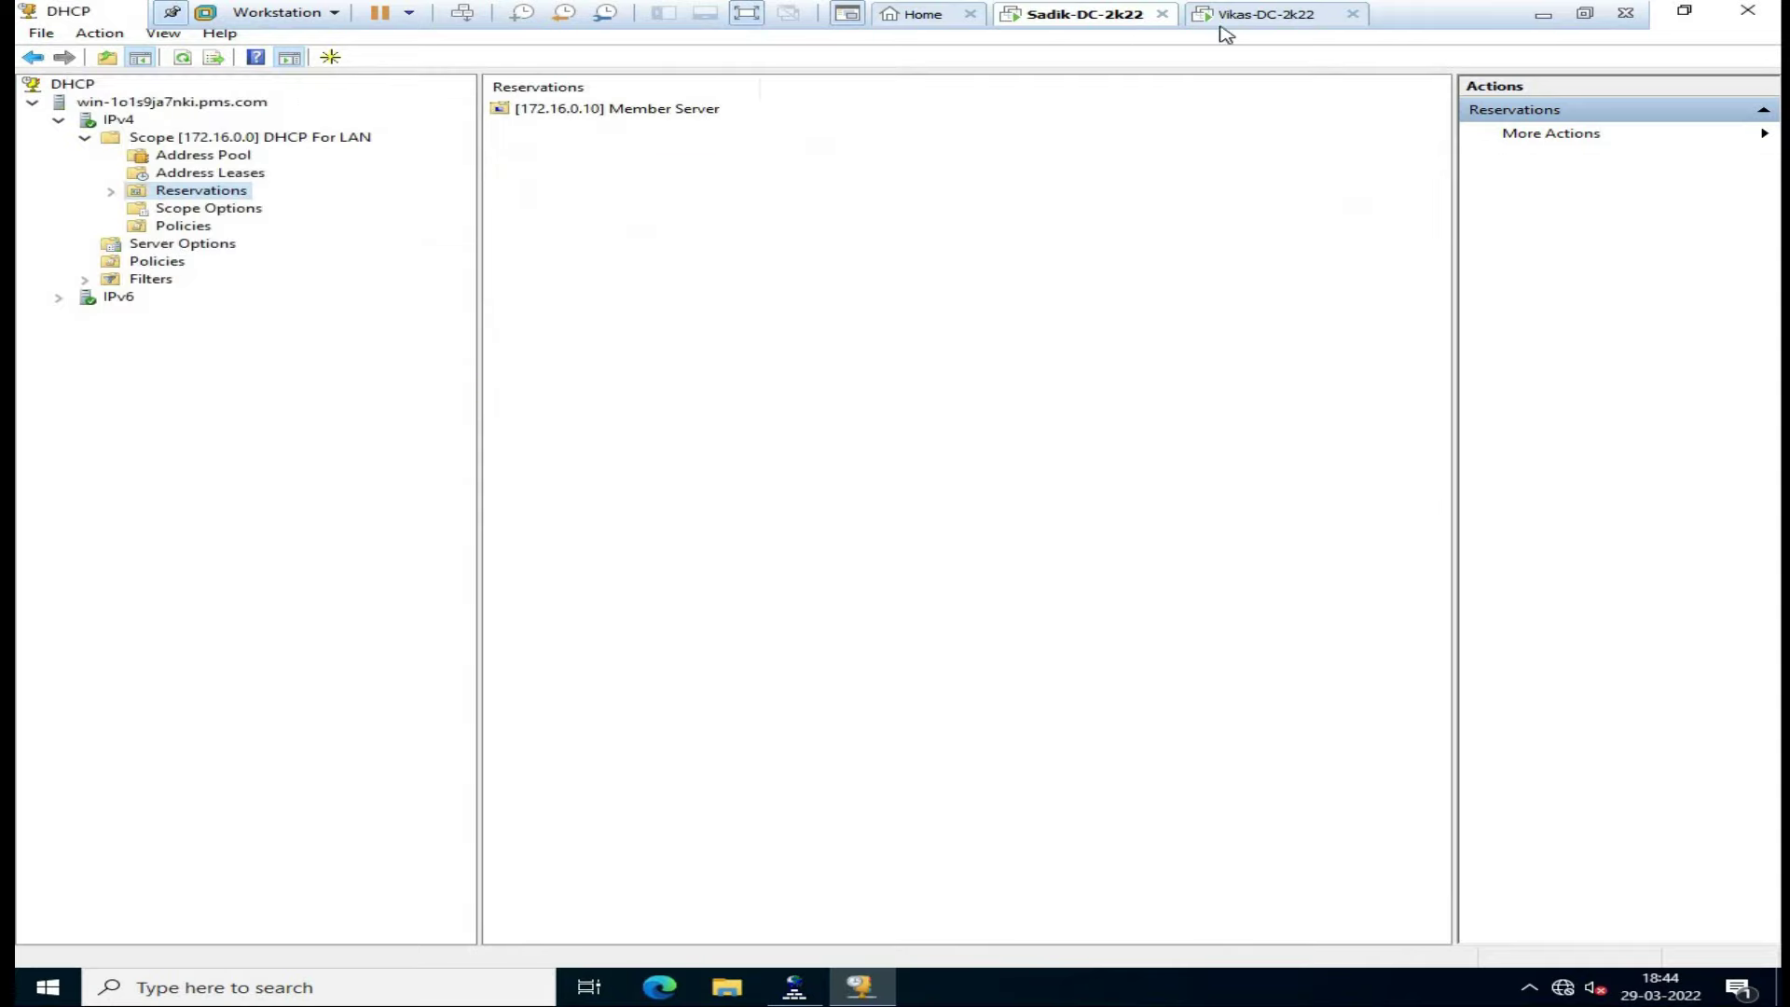
Step: On the member server, check the current address with ipconfig and release the DHCP lease
left_click(1264, 14)
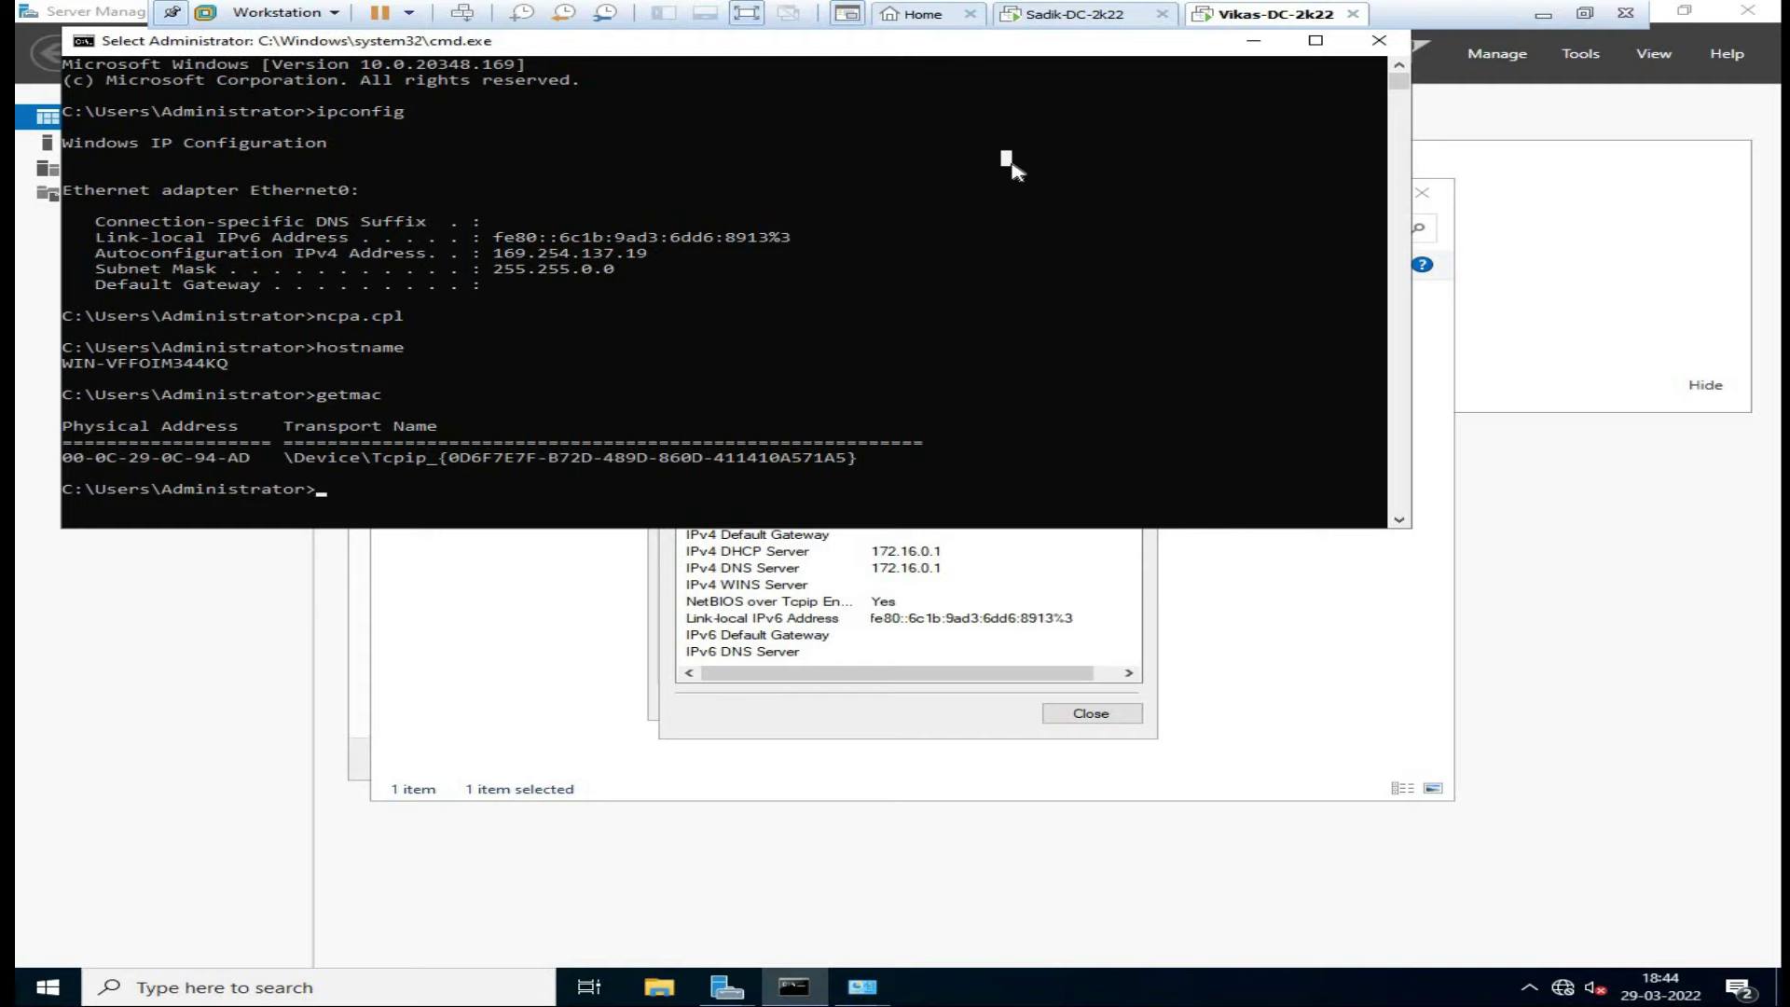
type("ipconfig")
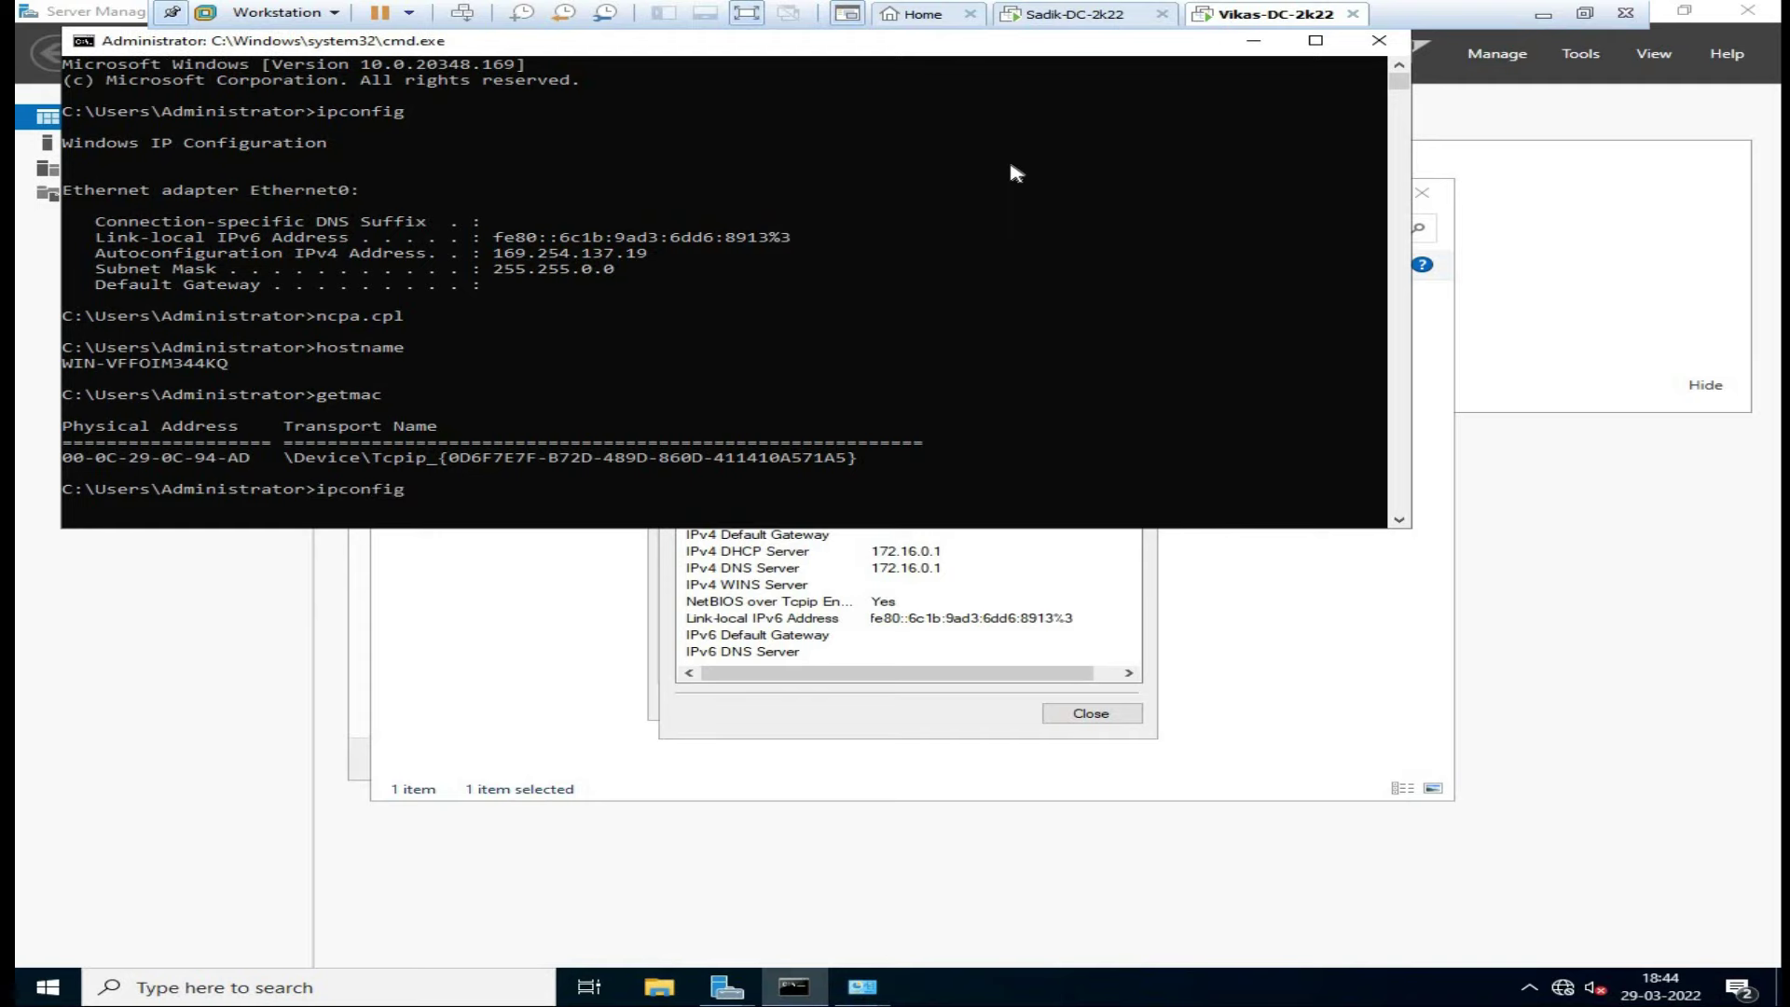
key("Return")
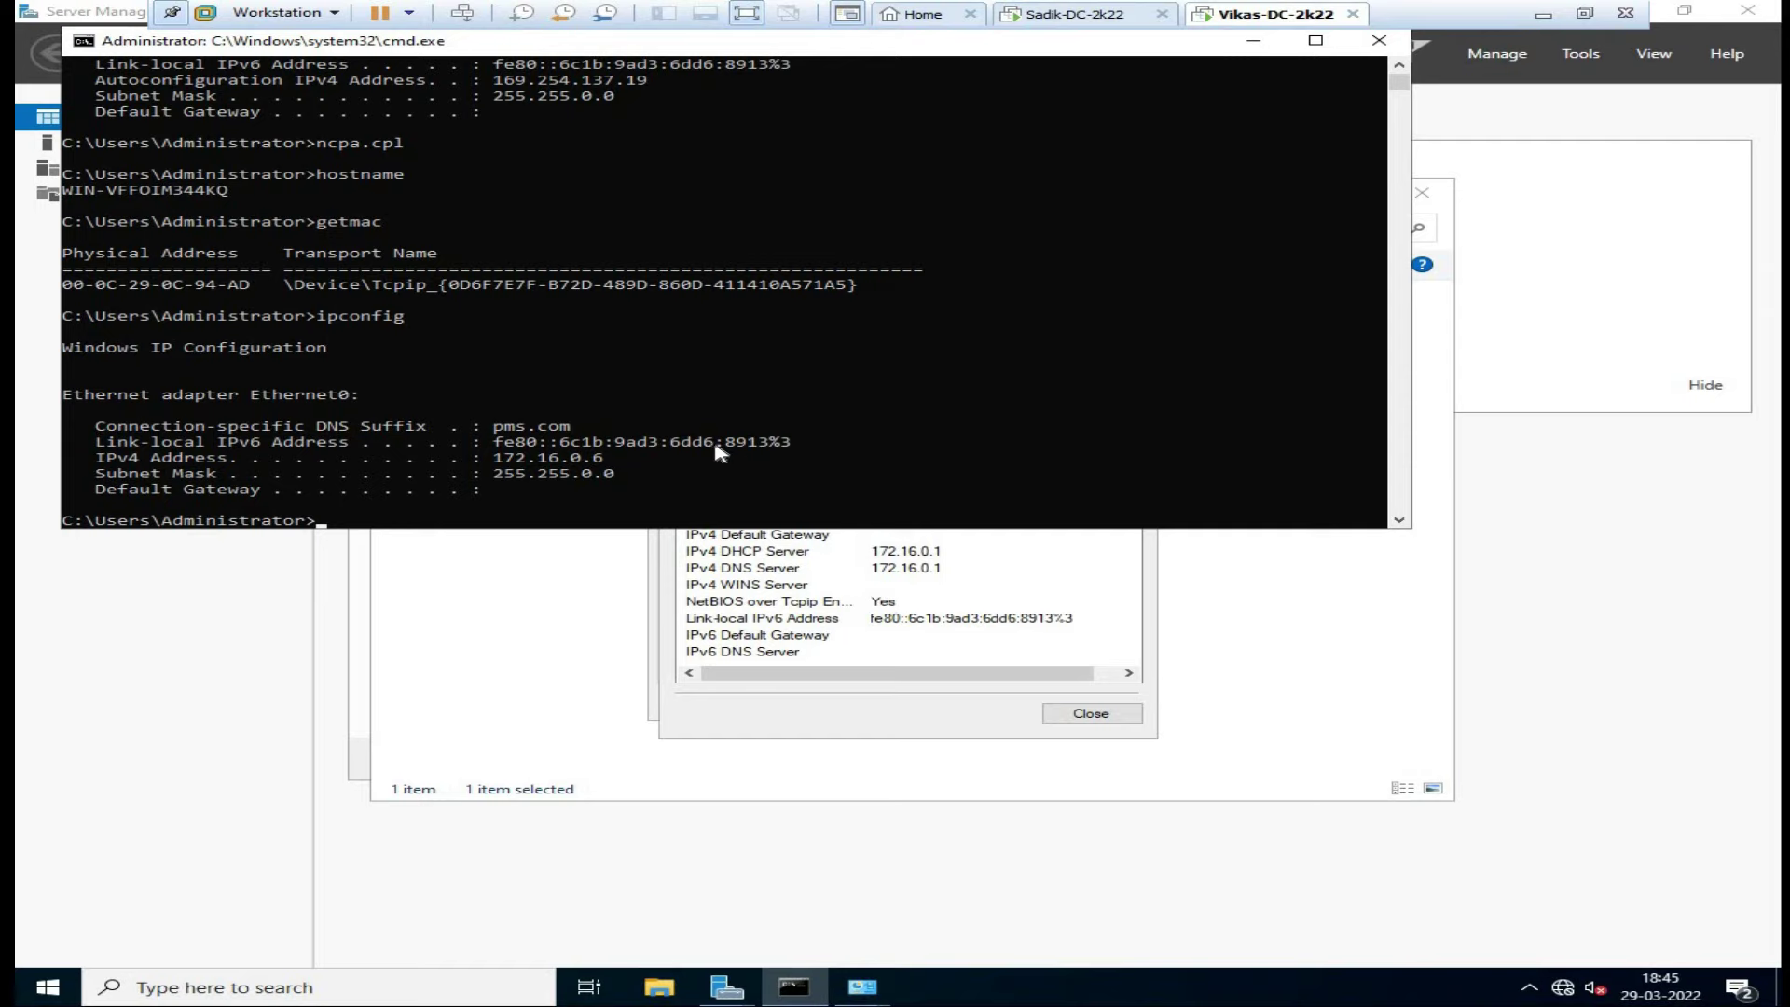
key("Up")
type("/rele")
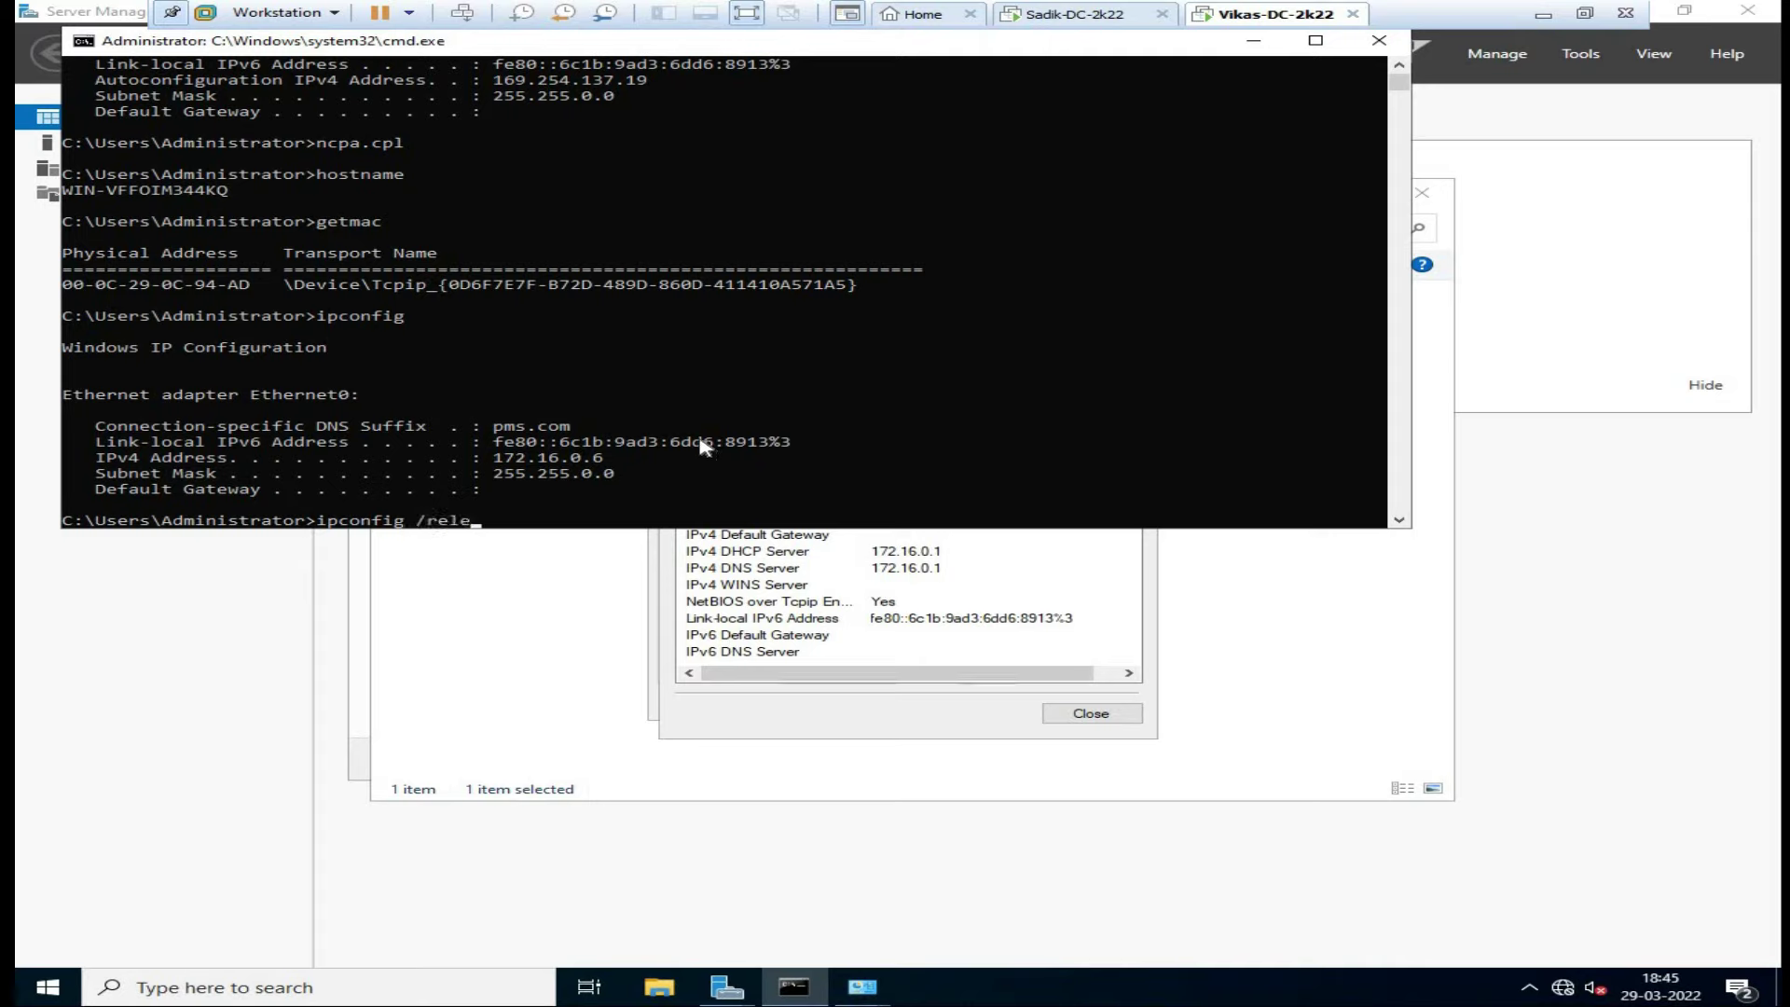
type("ase")
key("Return")
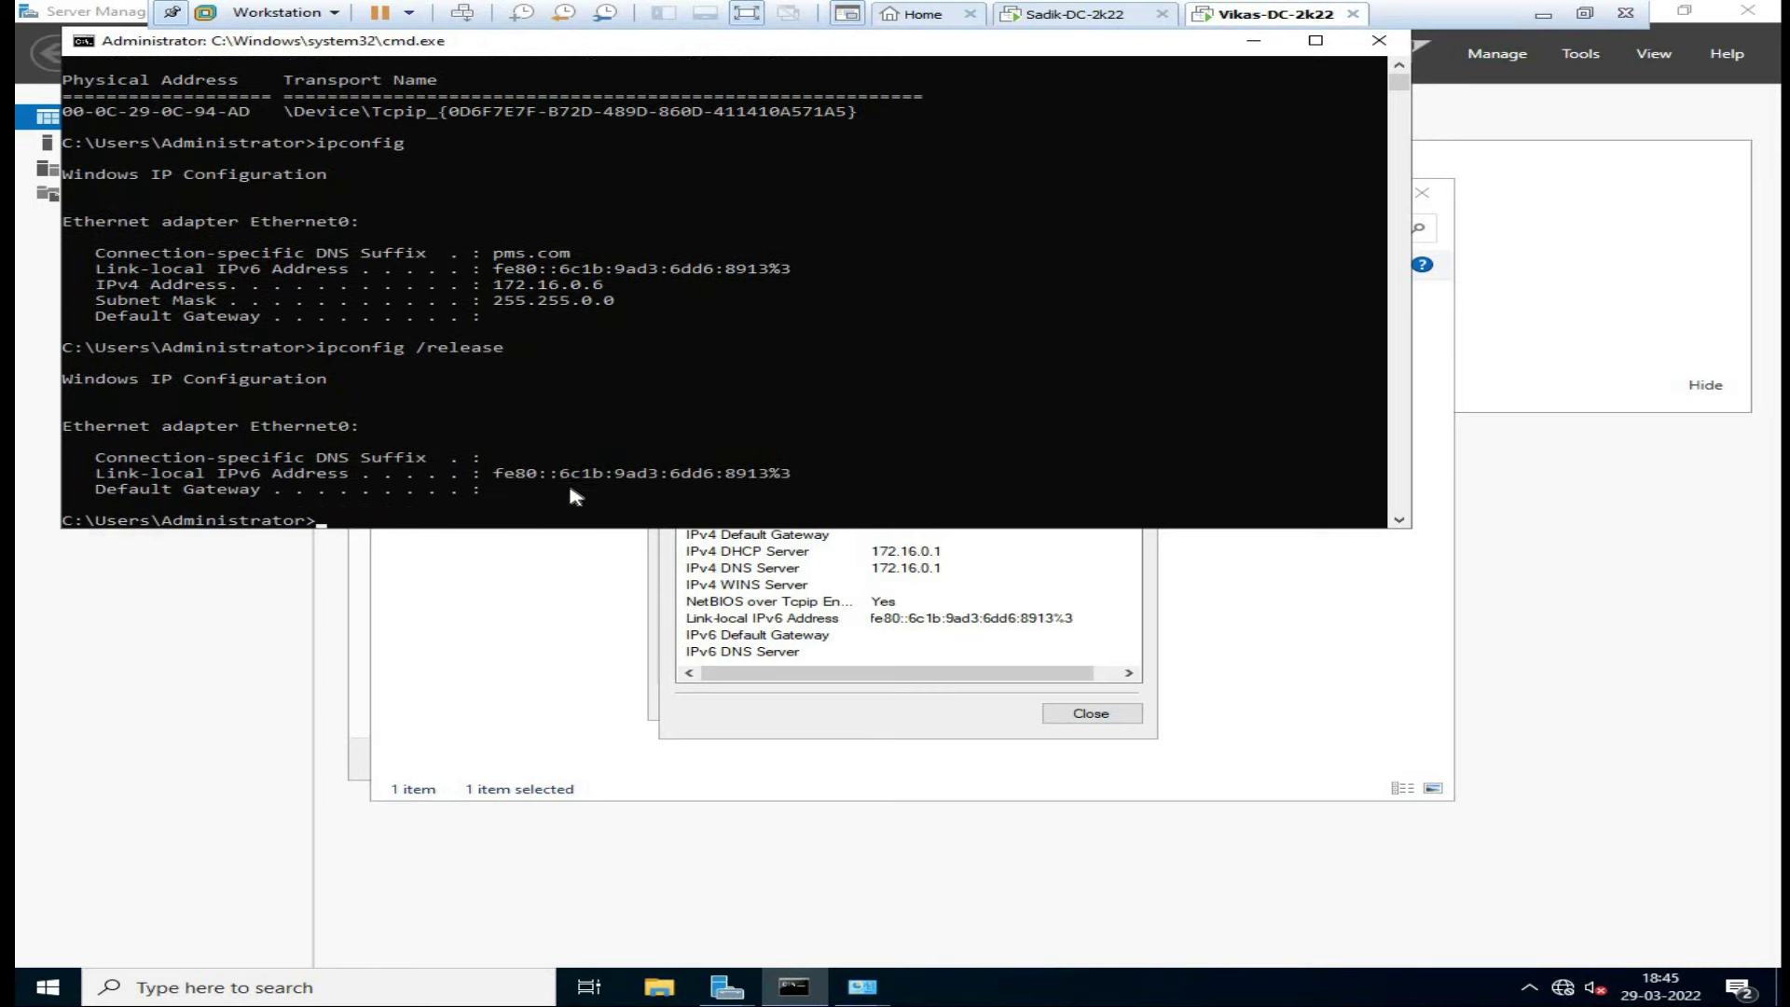
Step: Renew the lease with ipconfig /renew to get 172.16.0.10 and close the connection details
key("Up")
key("BackSpace")
key("BackSpace")
key("BackSpace")
key("BackSpace")
key("BackSpace")
type("new")
key("Return")
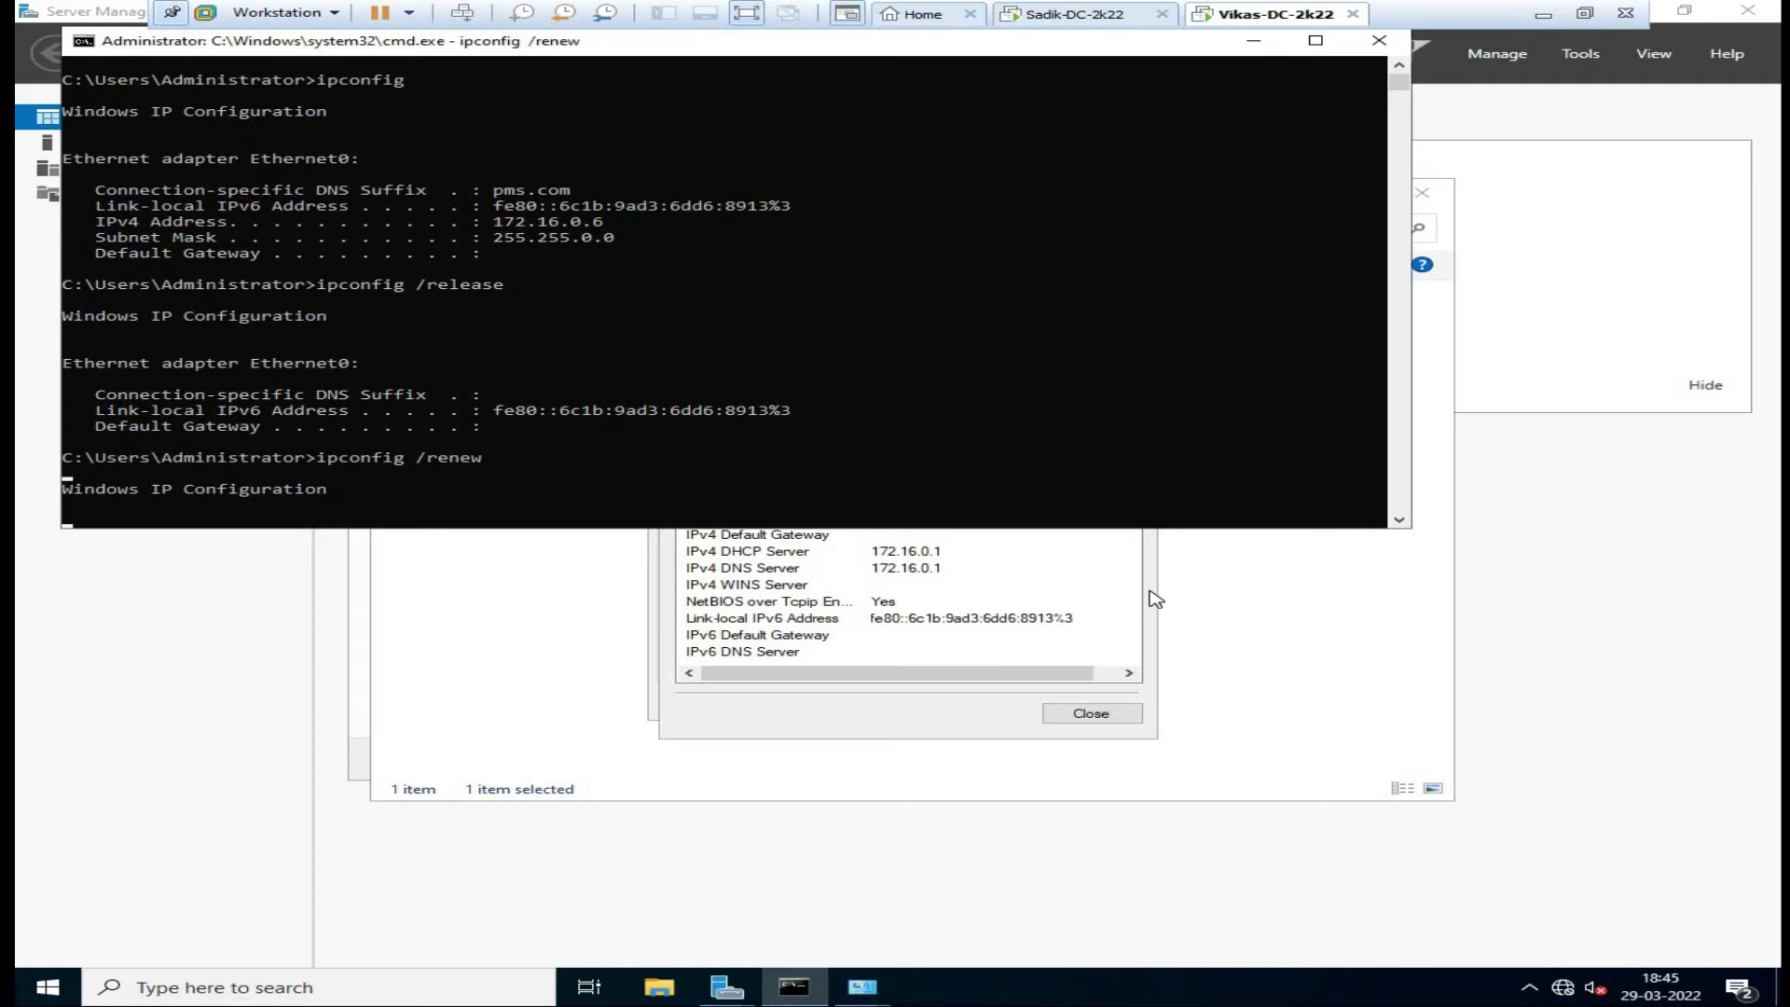
left_click(1035, 568)
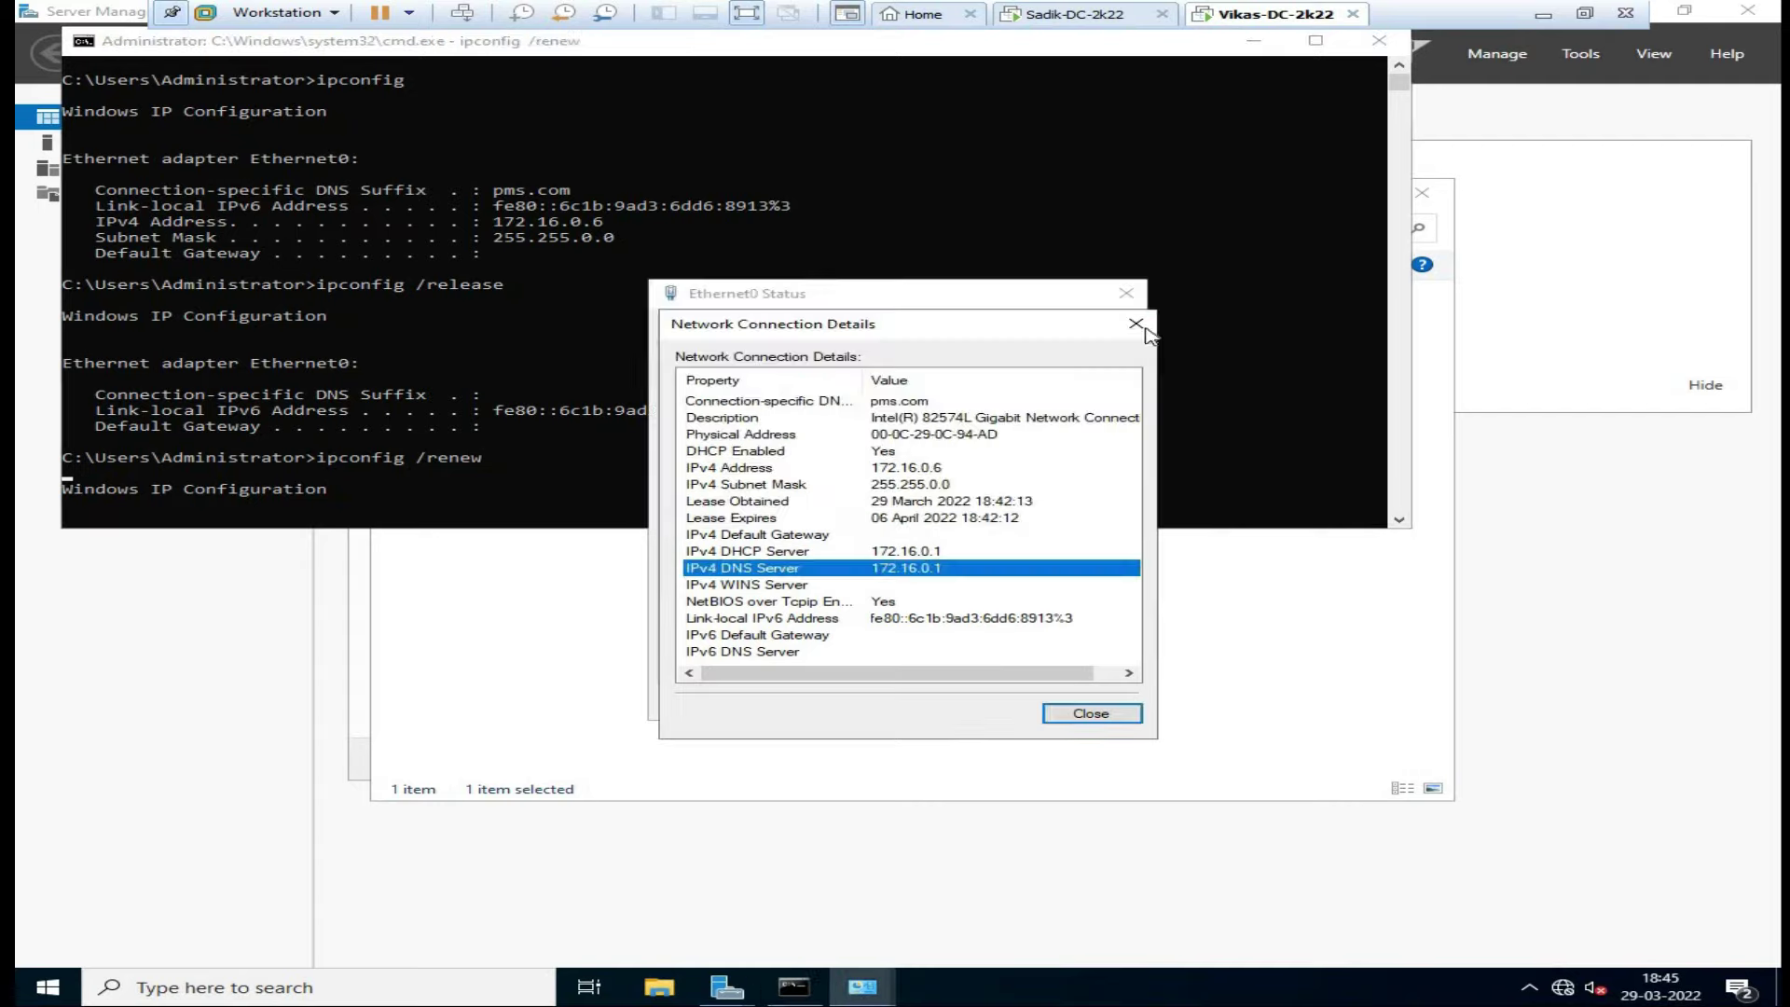
left_click(1135, 324)
left_click(1231, 357)
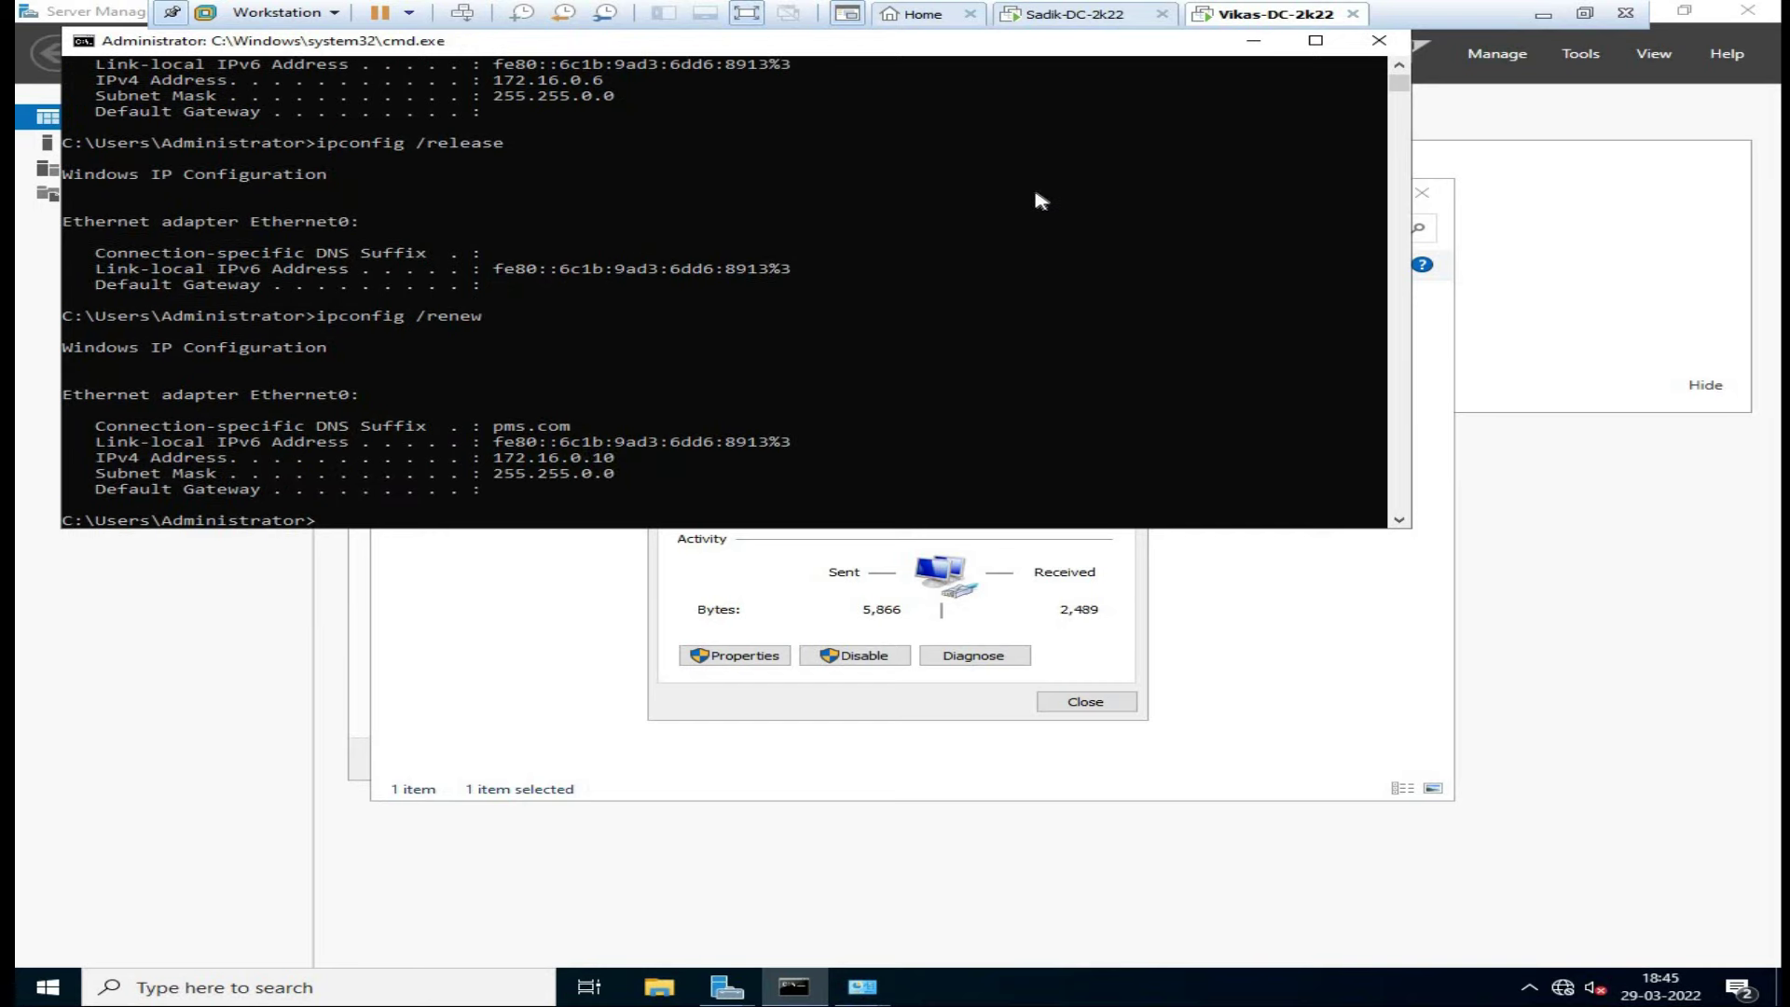
Step: On the Sadik-DC-2k22 VM, select IPv4 Server Options and bring up its actions
left_click(1054, 18)
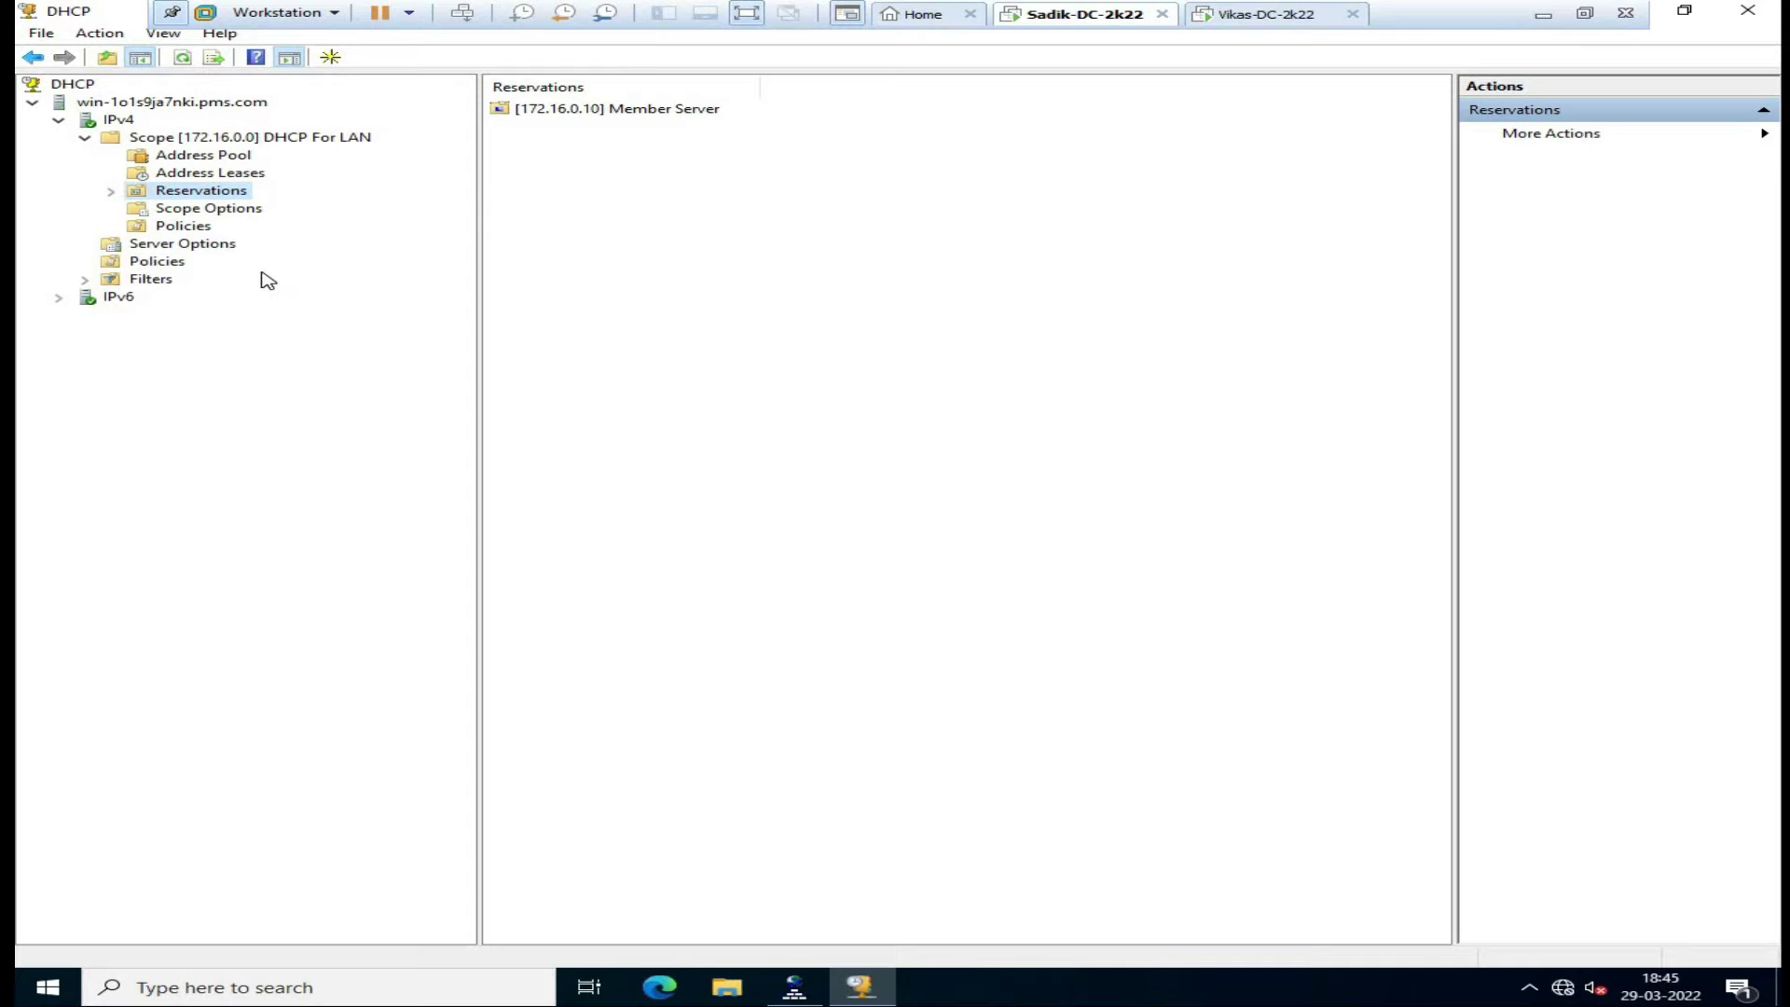
left_click(204, 244)
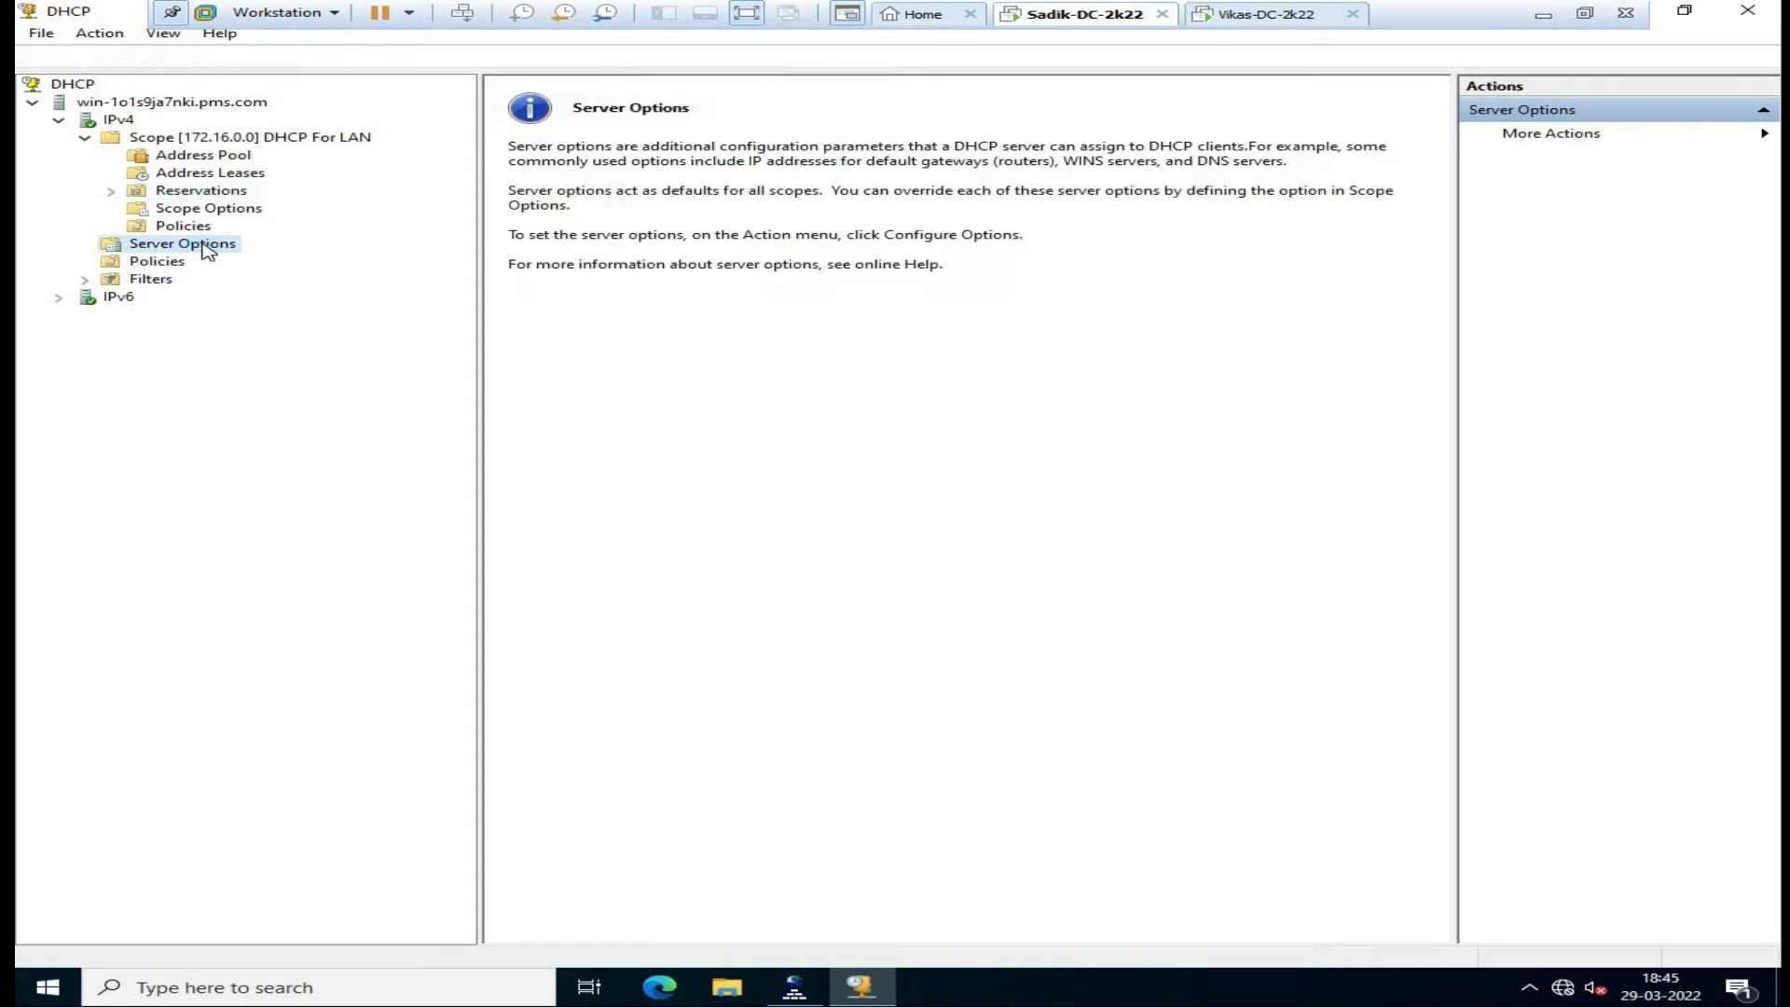
right_click(204, 245)
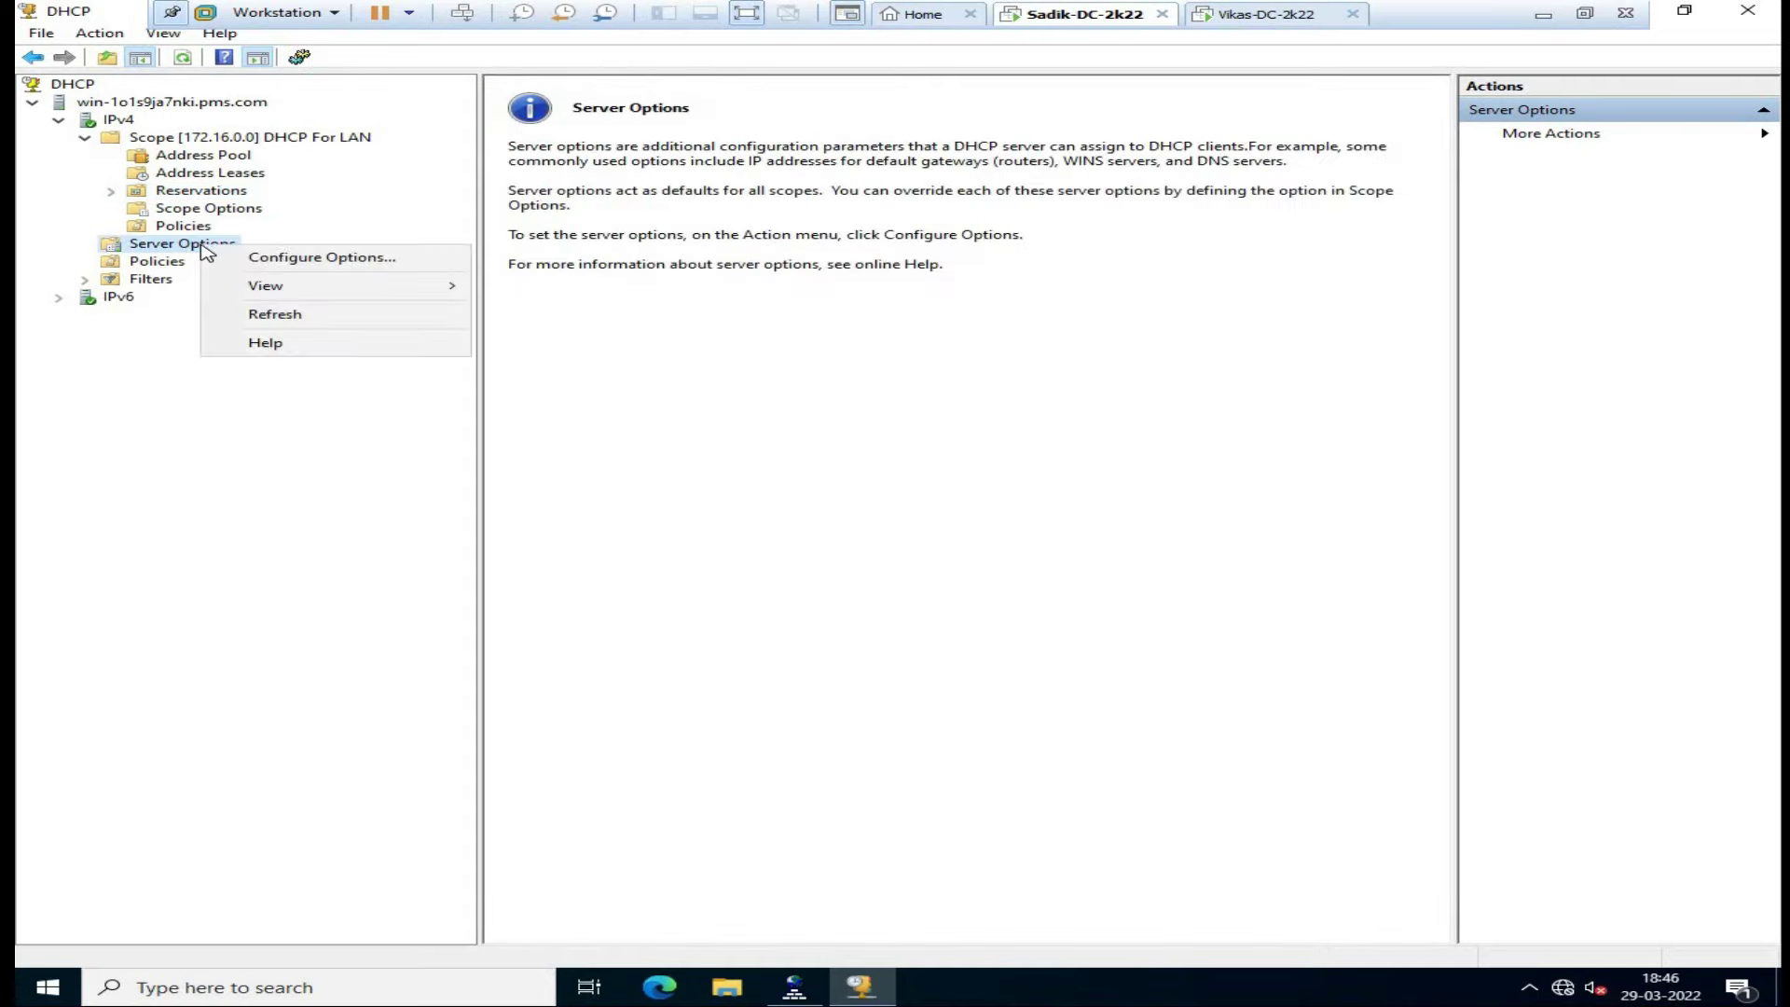
Step: Enable option 006 DNS Servers in the Server Options dialog
left_click(362, 266)
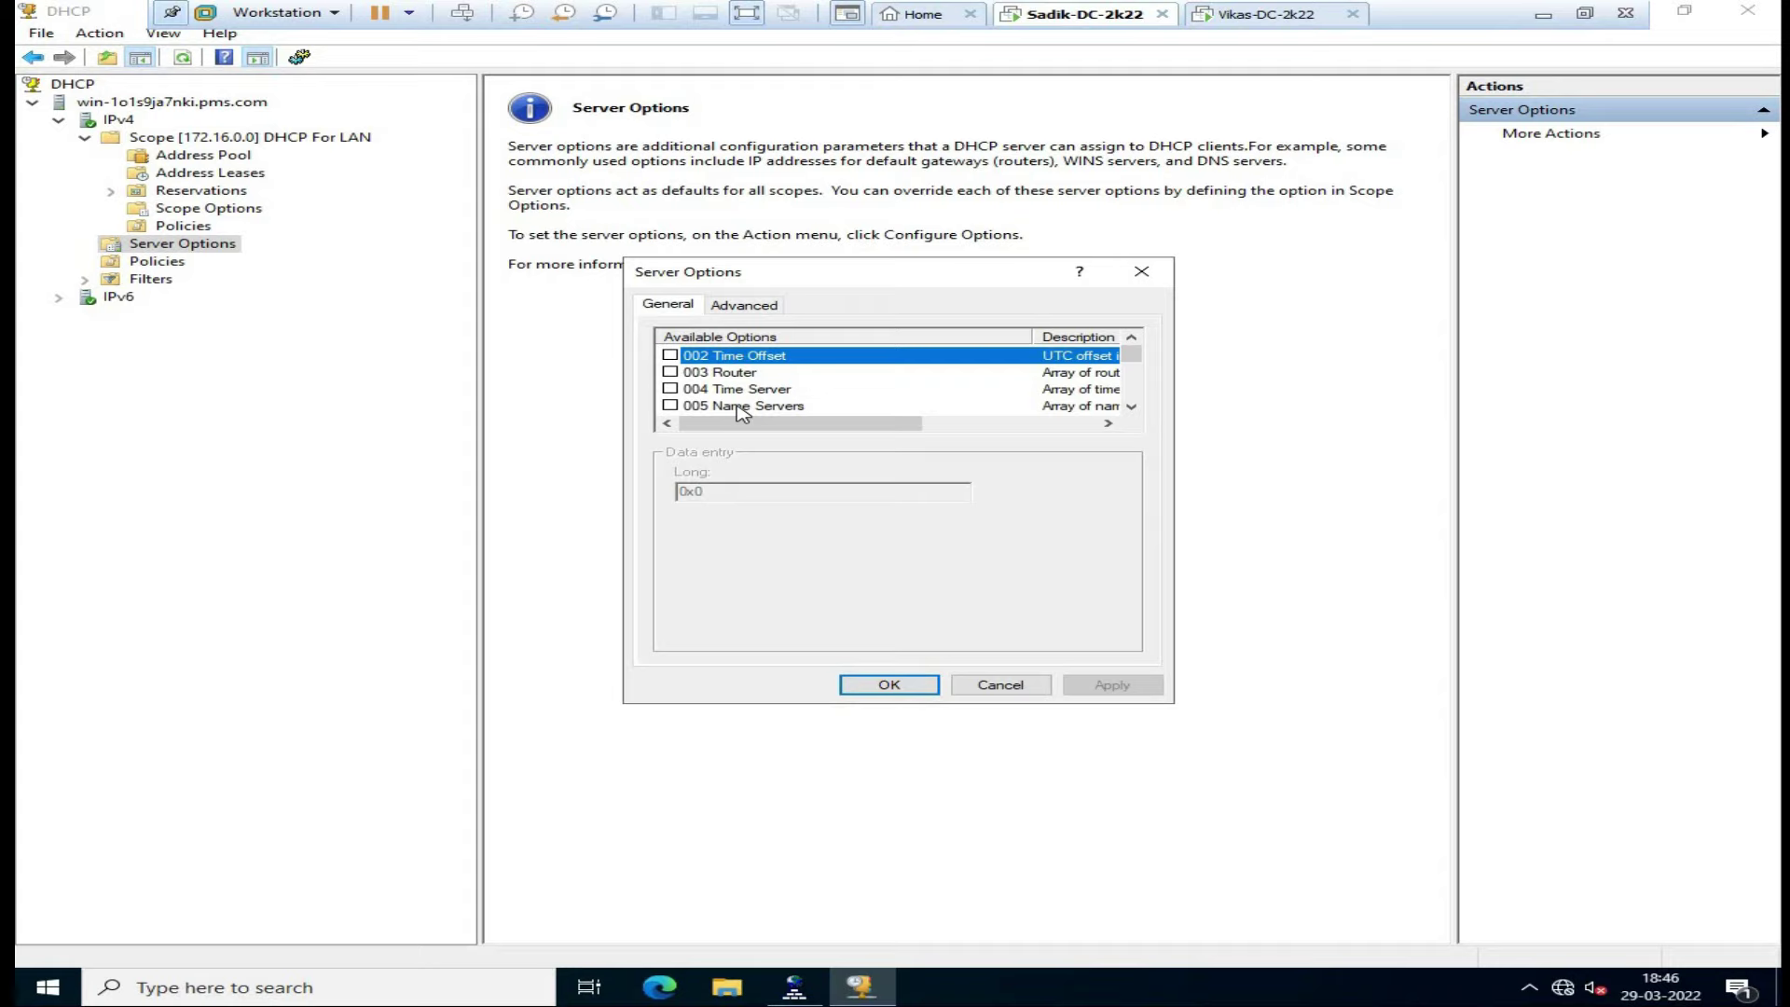
left_click(751, 390)
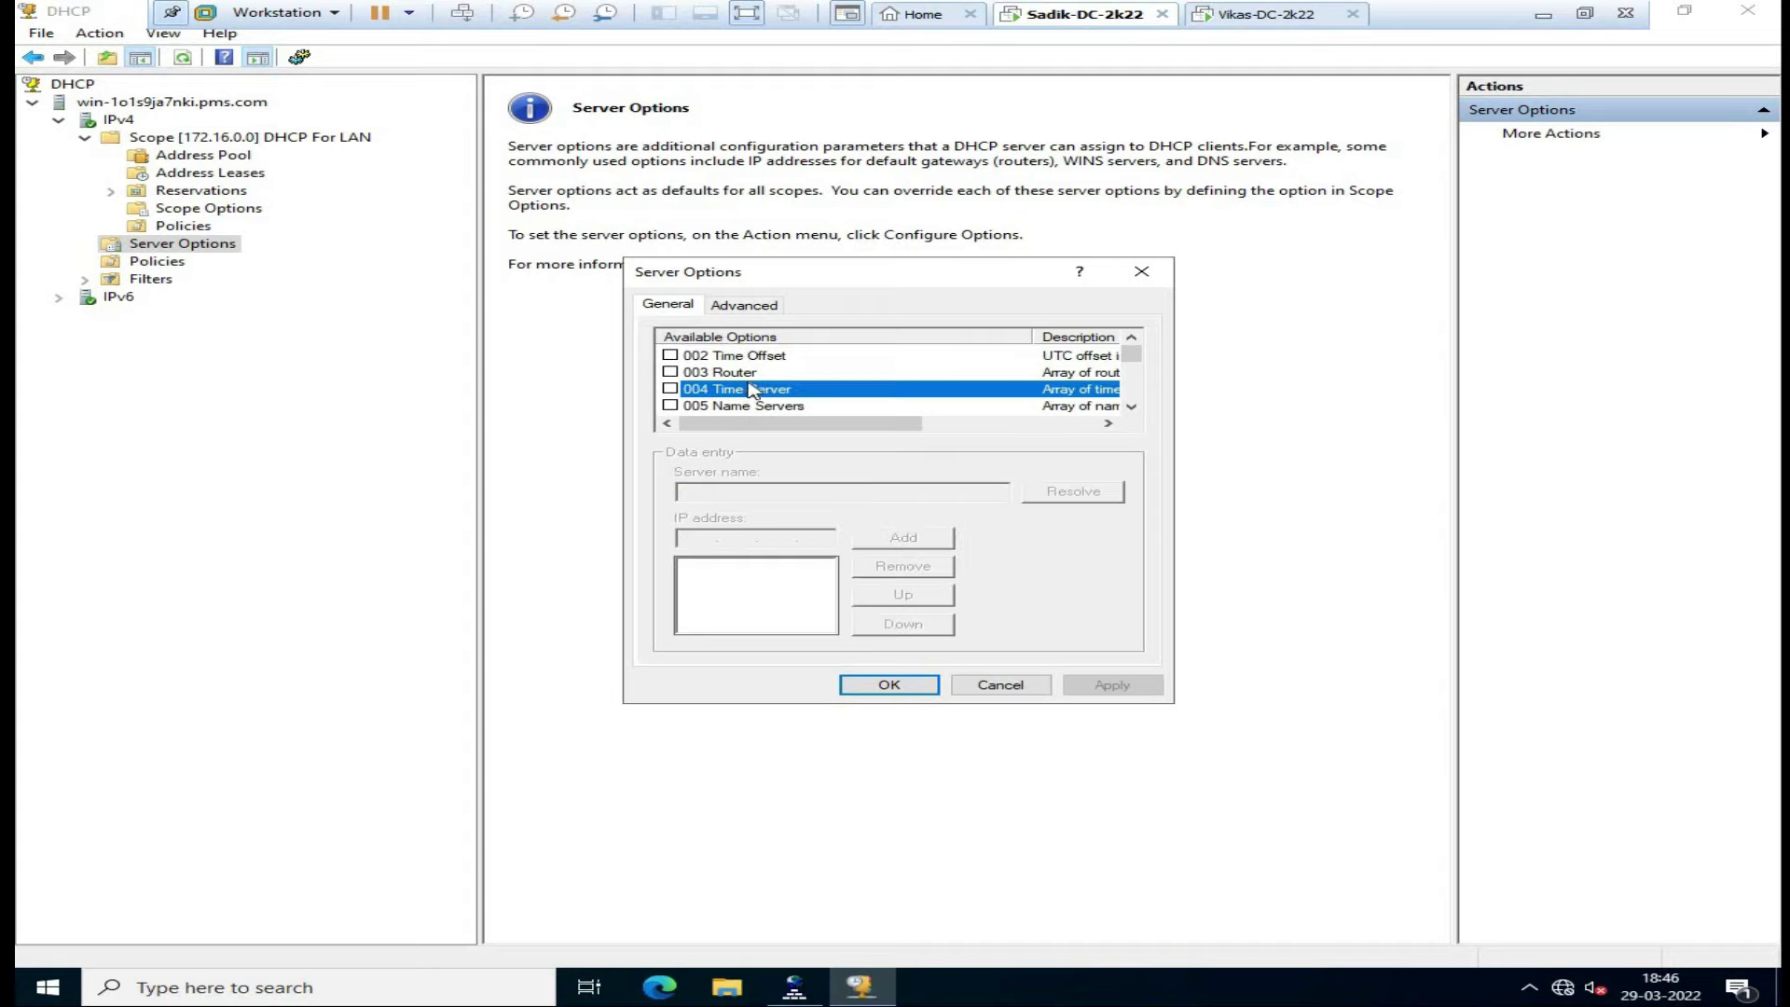
left_click(775, 408)
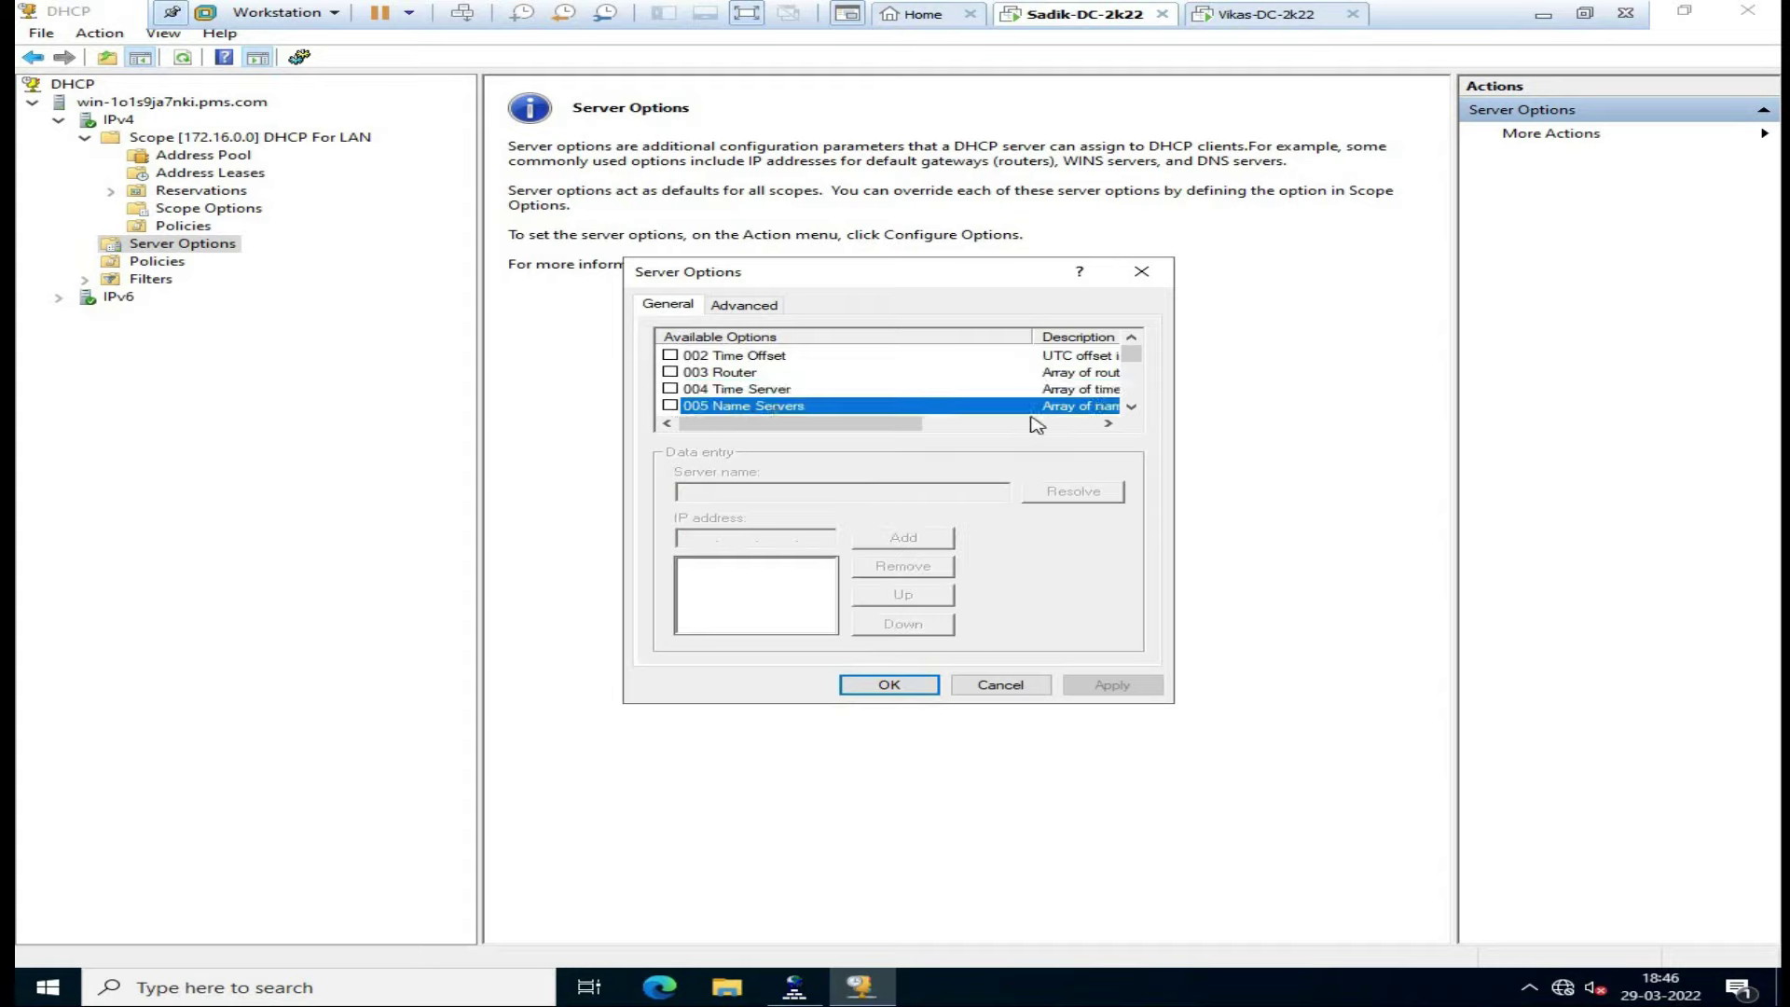
left_click(1131, 407)
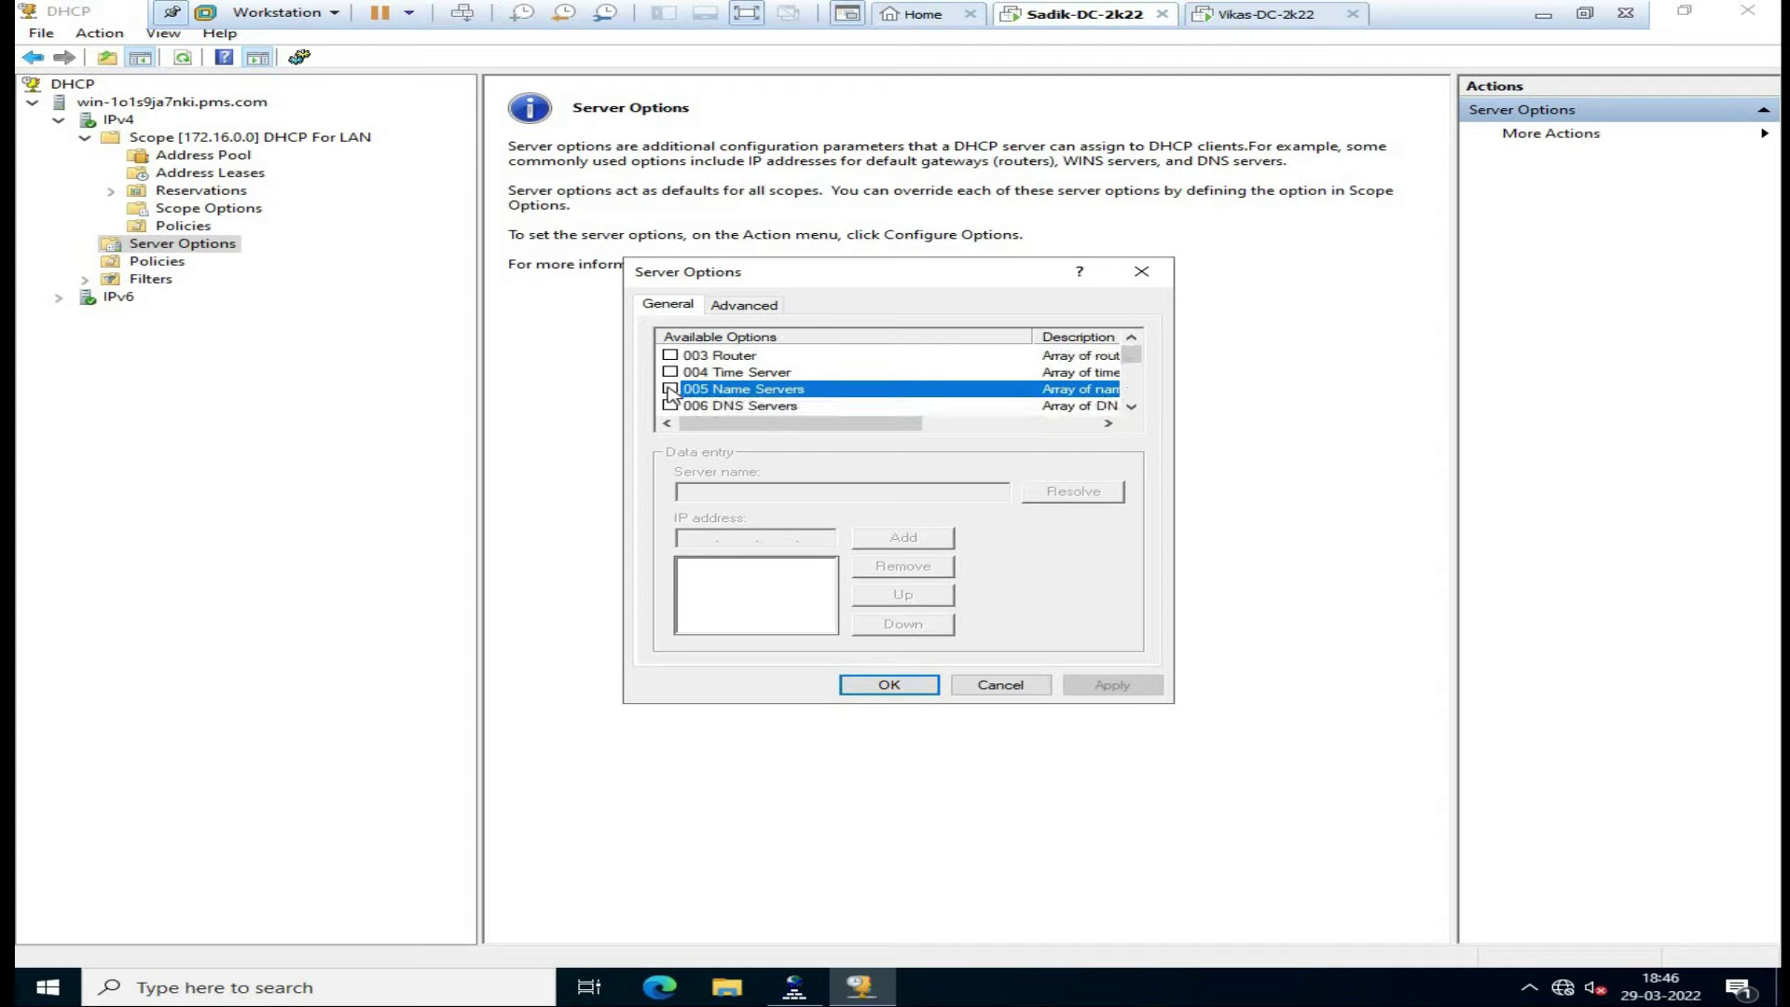
left_click(757, 407)
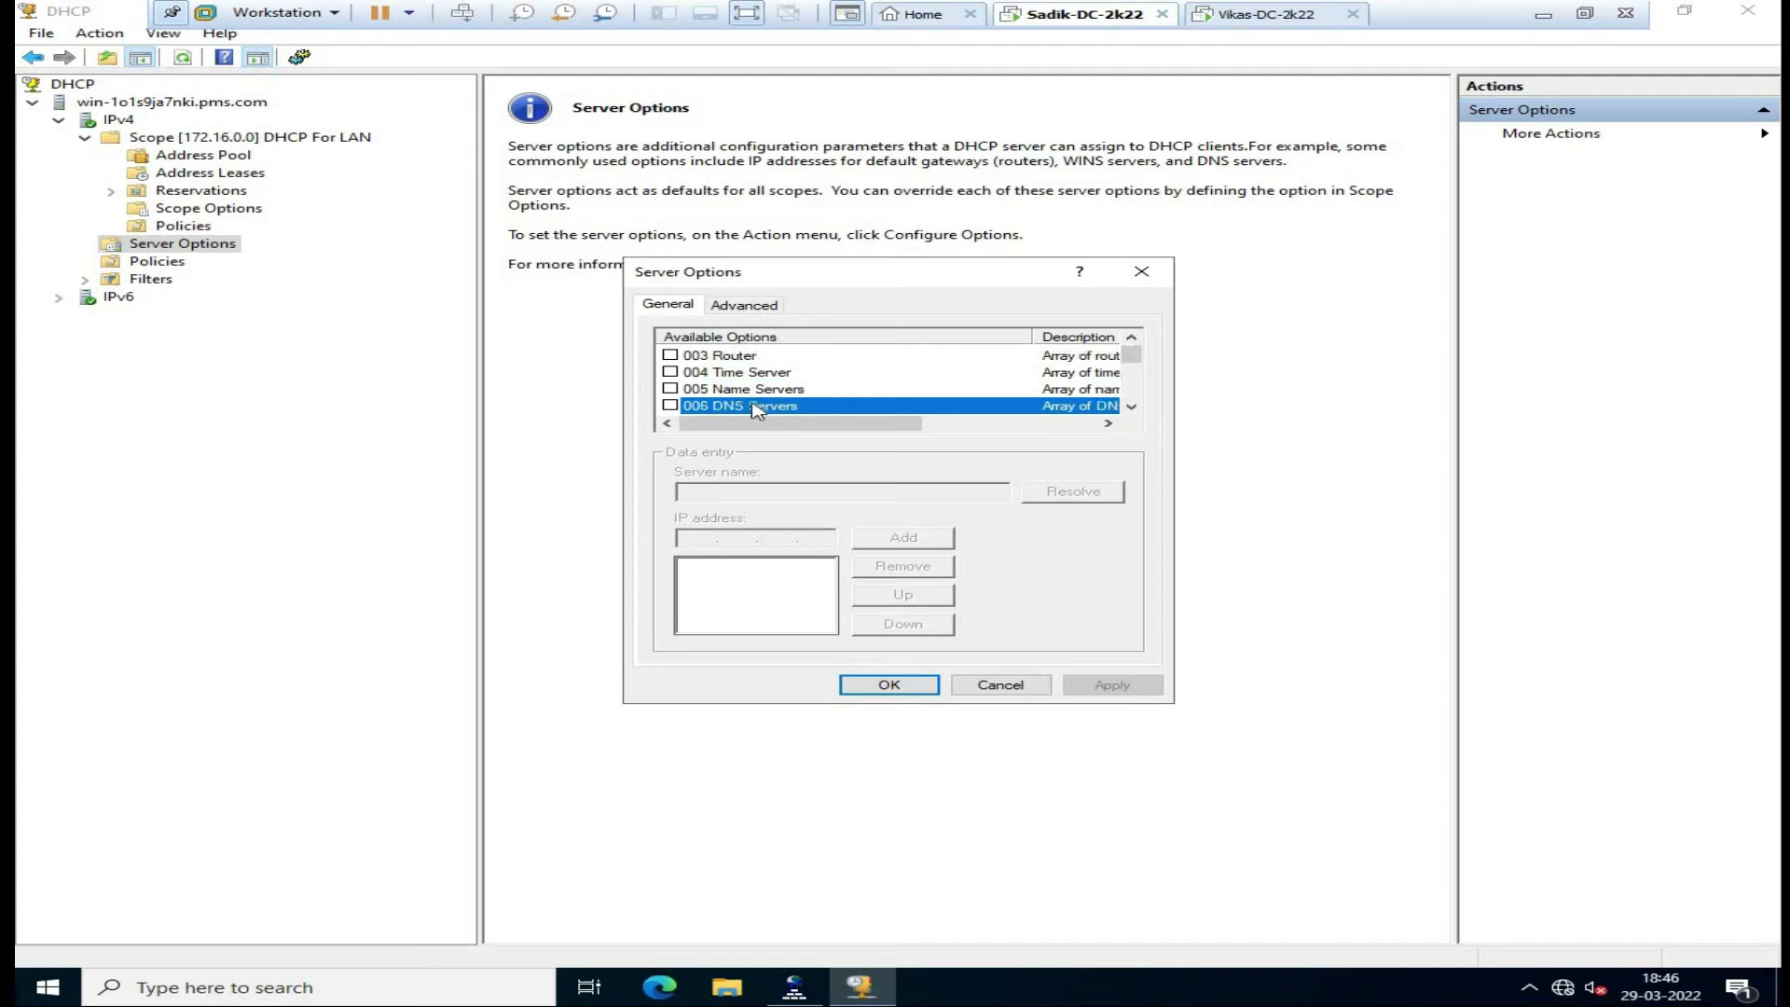
left_click(669, 405)
Step: Add 172.16.0.1 as the DNS server, apply and save, then review the 006 entry
left_click(685, 537)
type("172 . 16 . 0 ")
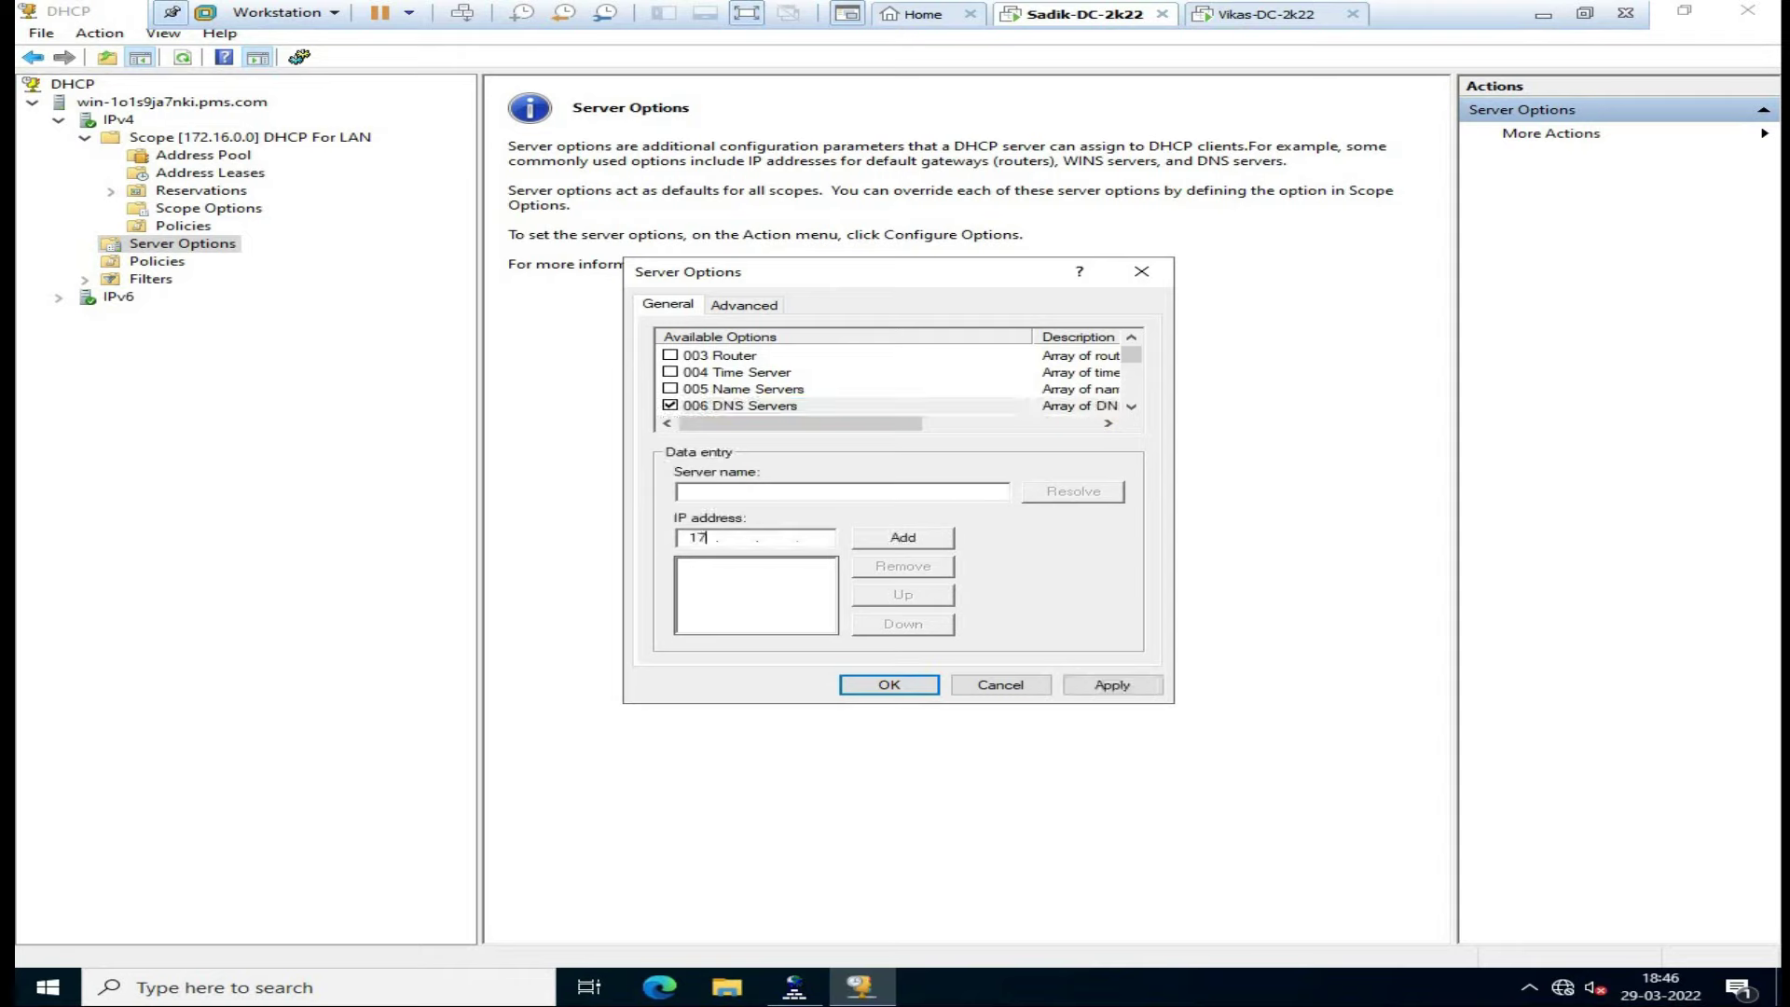
type(". 1")
left_click(872, 541)
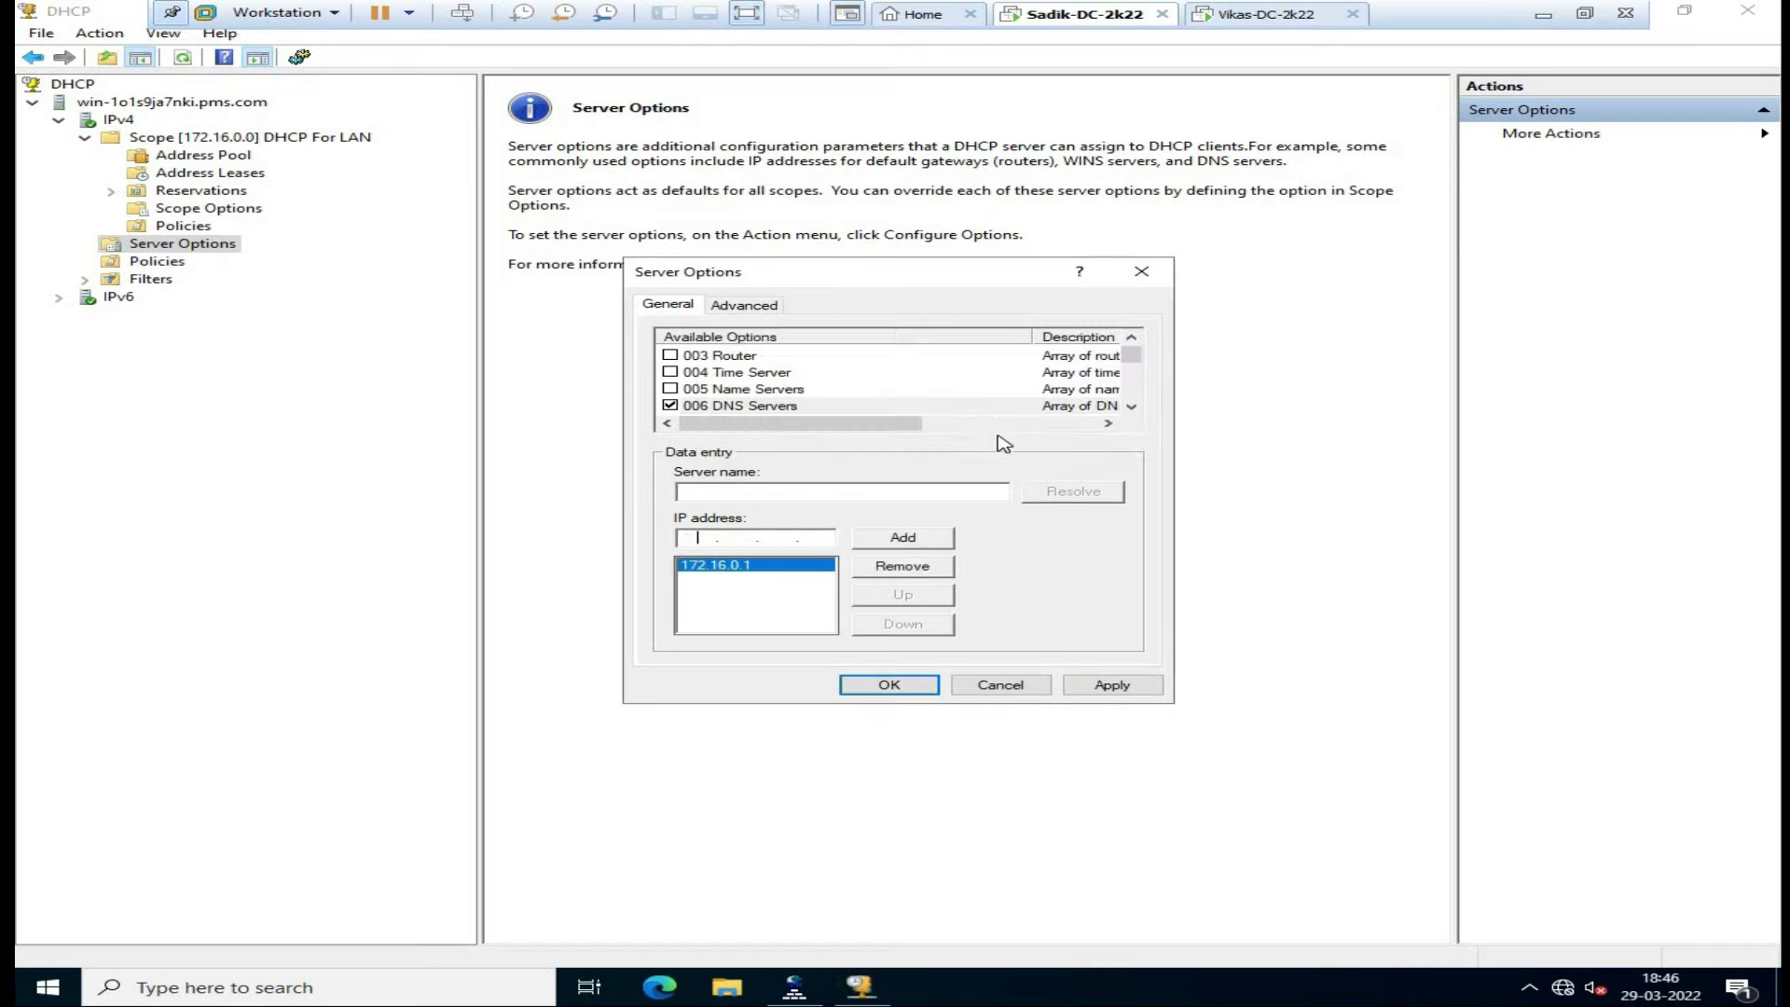
left_click(1101, 688)
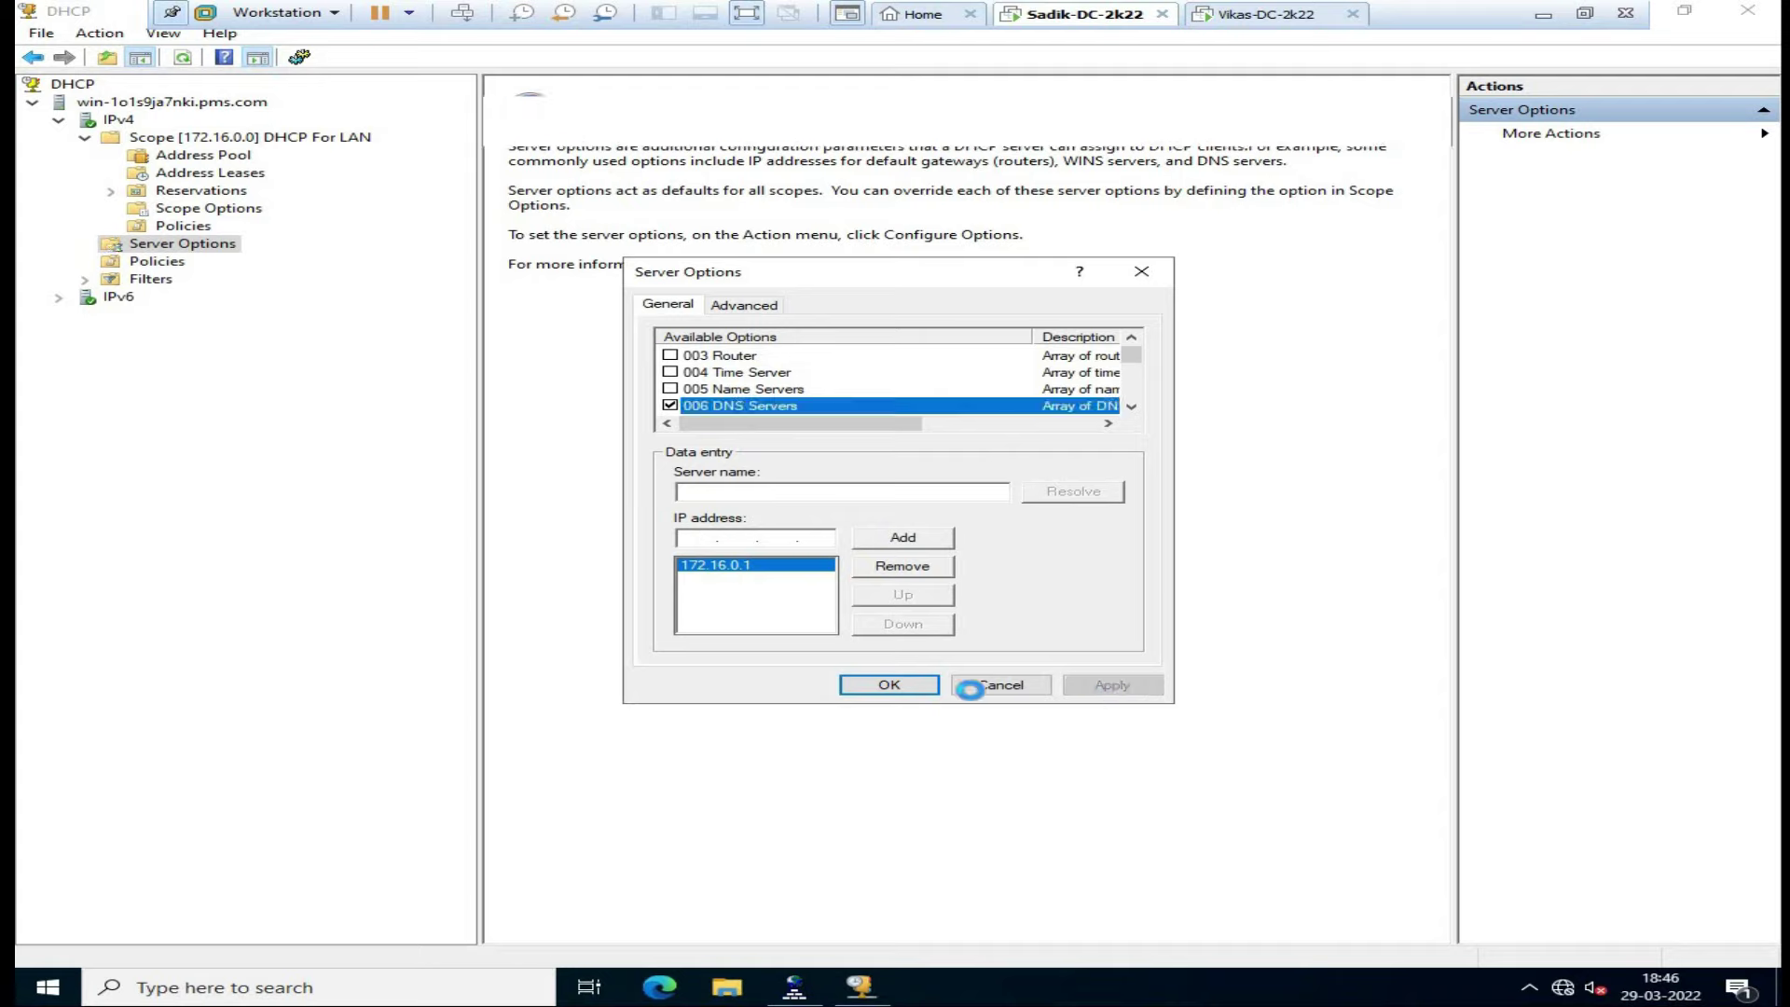
left_click(890, 685)
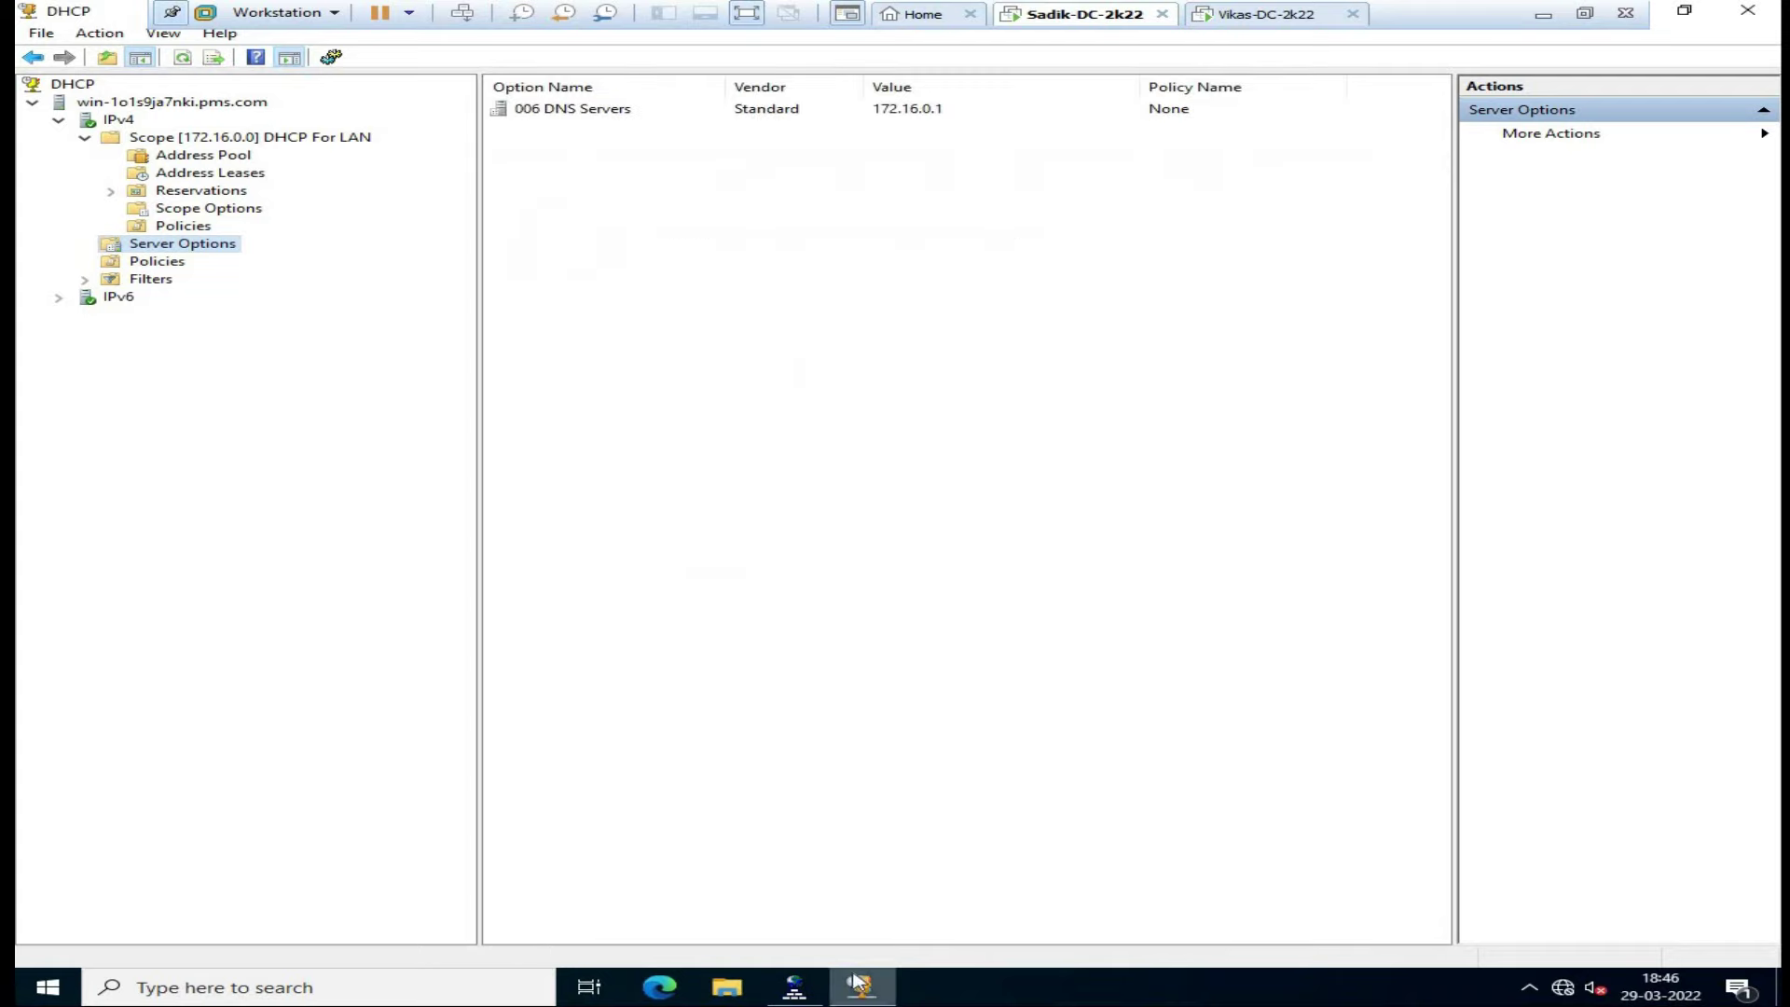
left_click(601, 112)
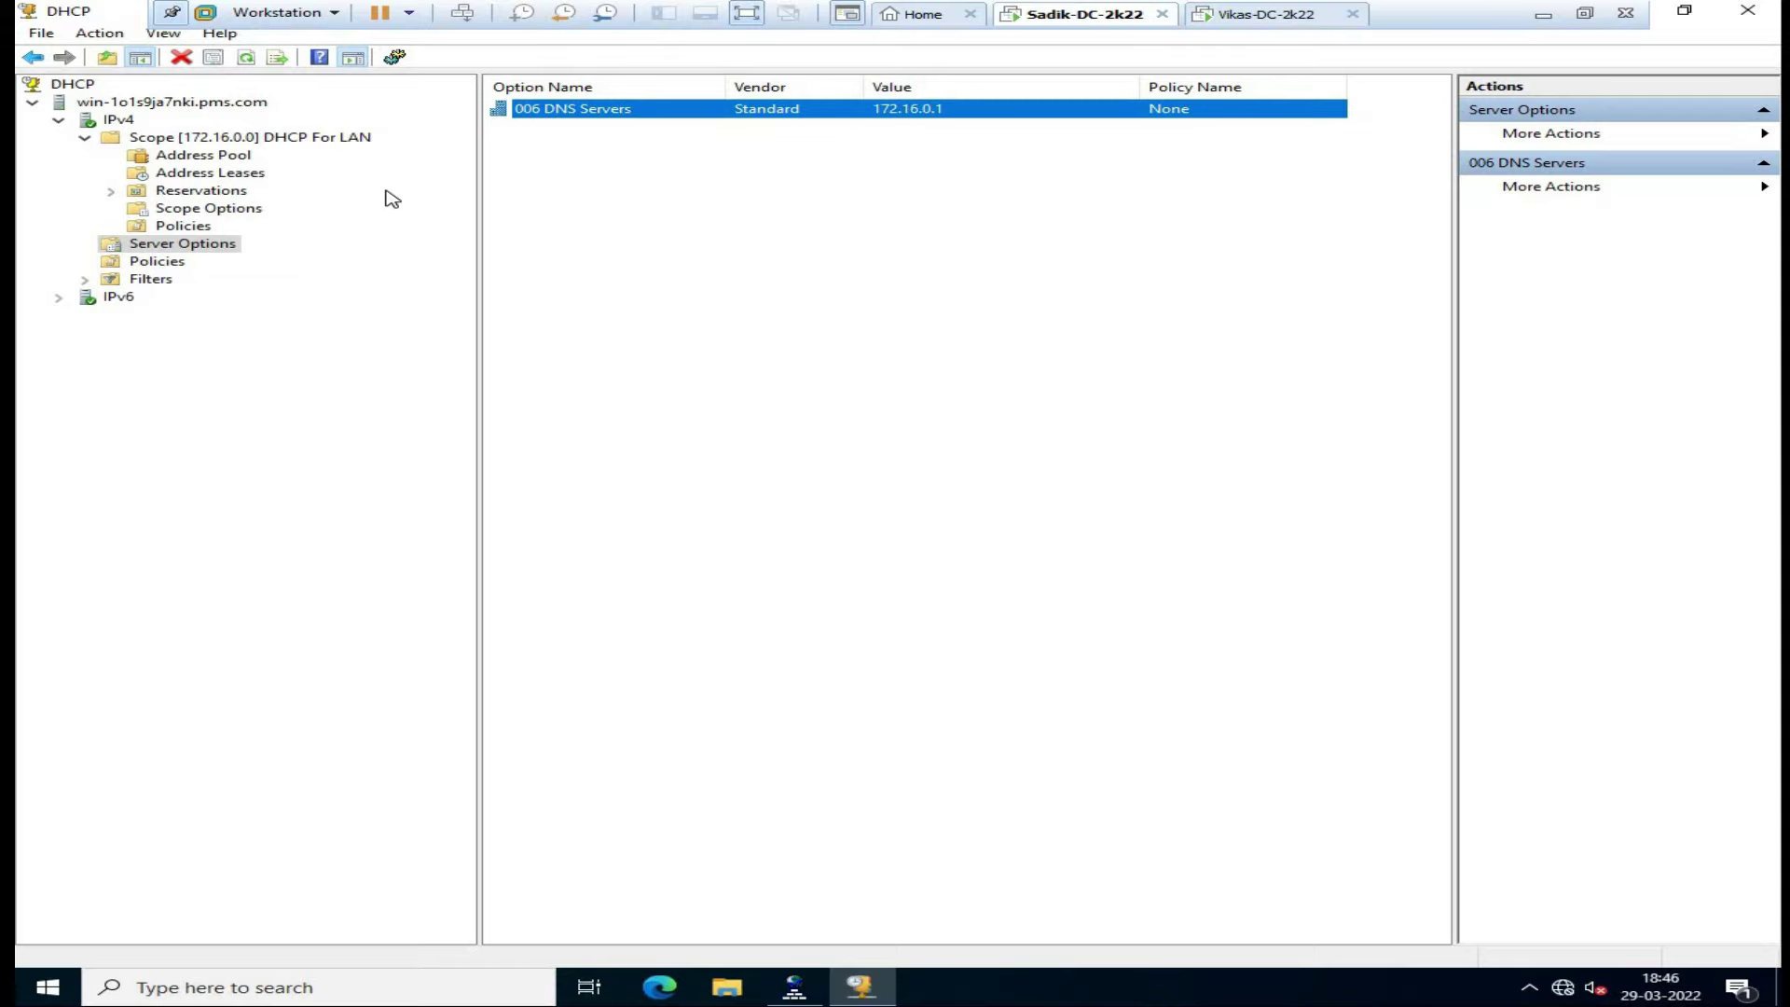
Step: On the member server, close the command prompt and launch firewall.cpl to check the firewall
left_click(1264, 16)
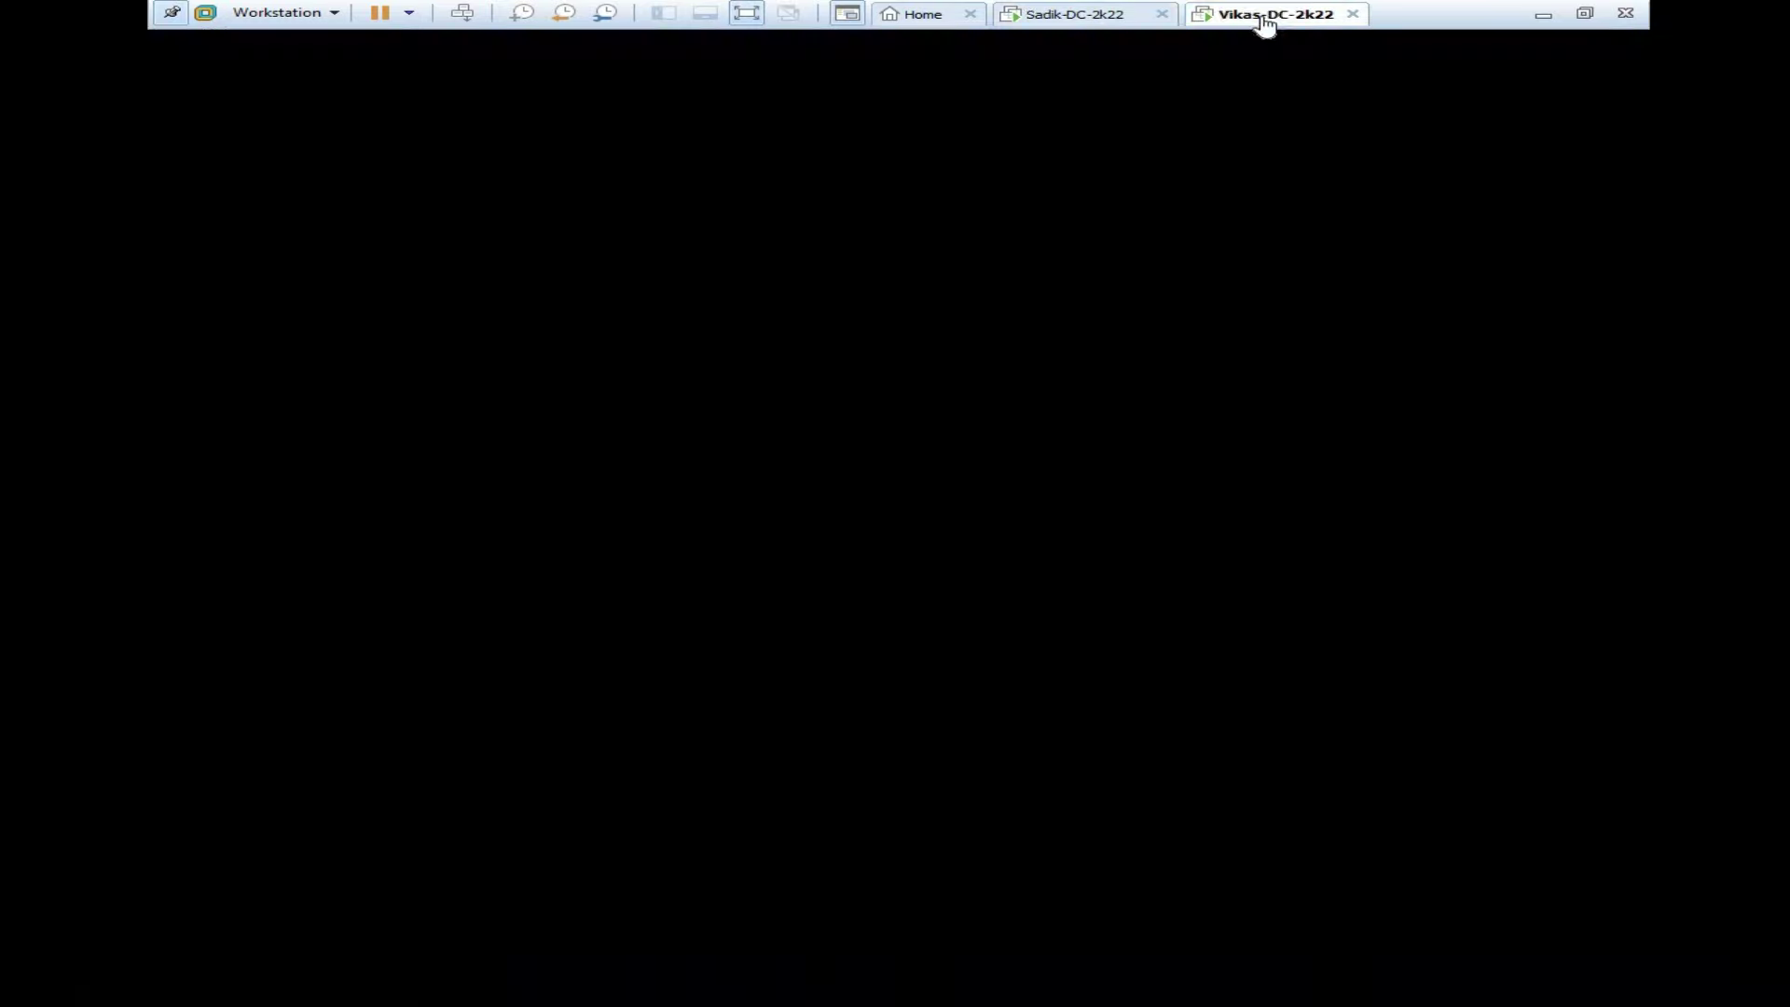
left_click(1406, 43)
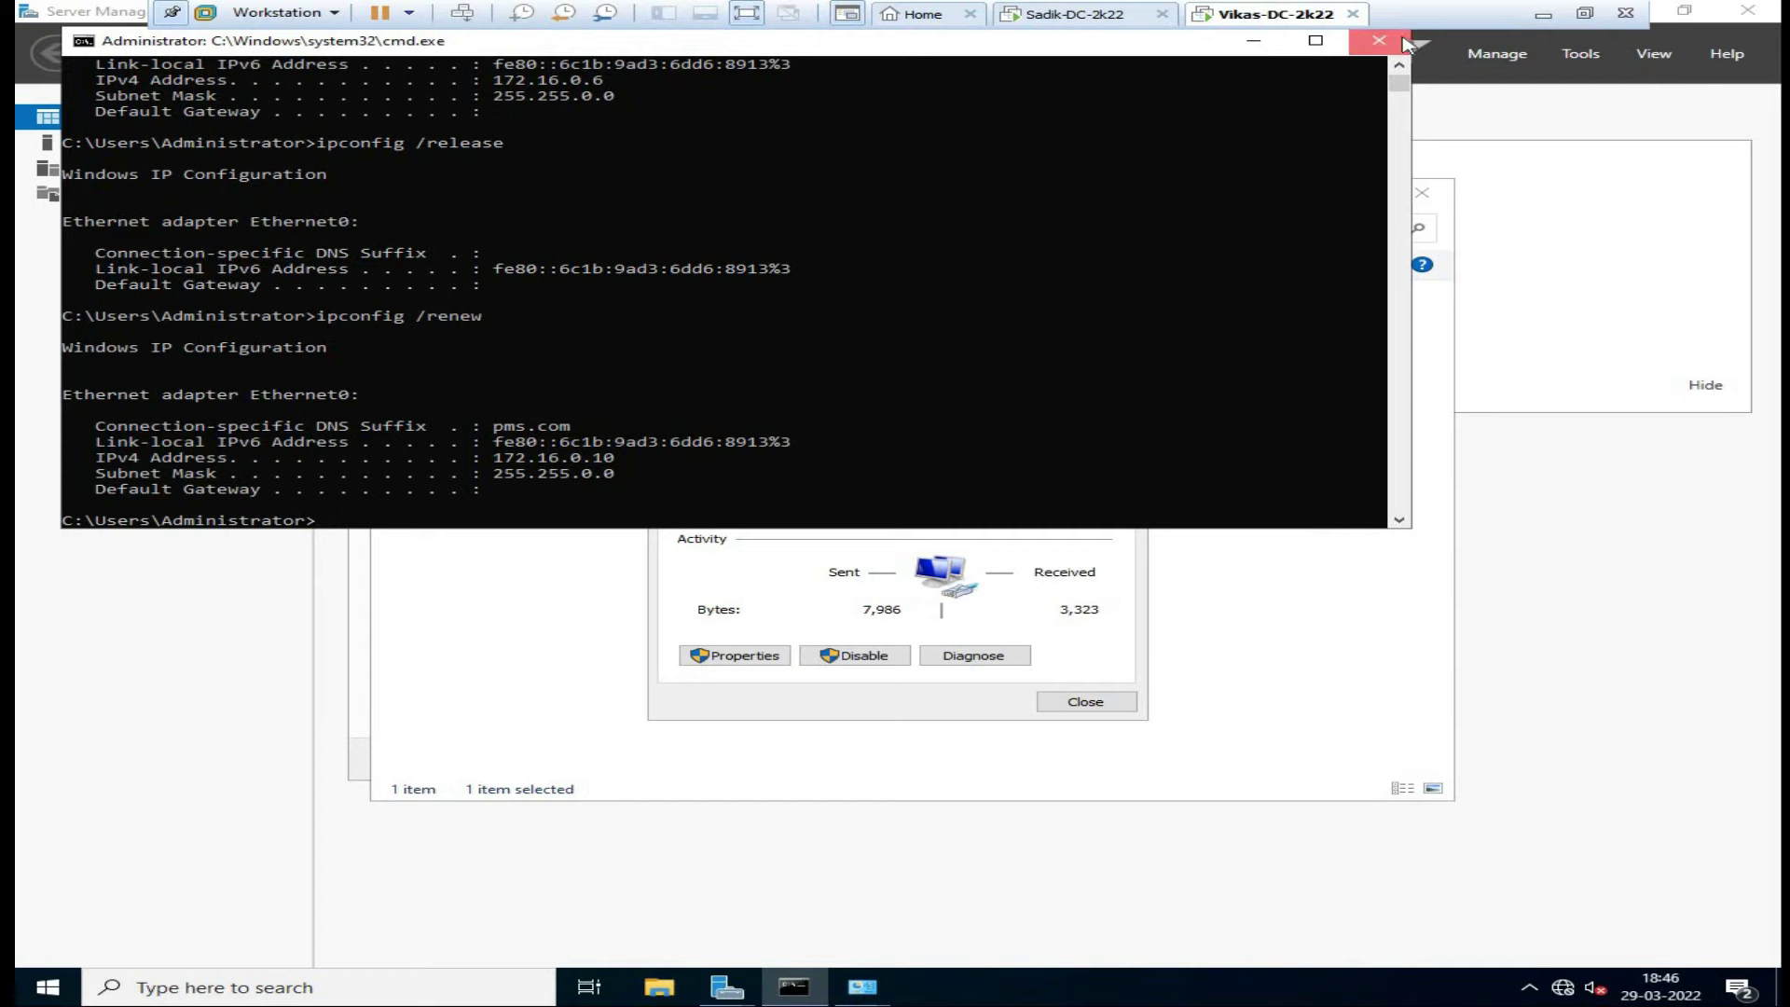
key("super+r")
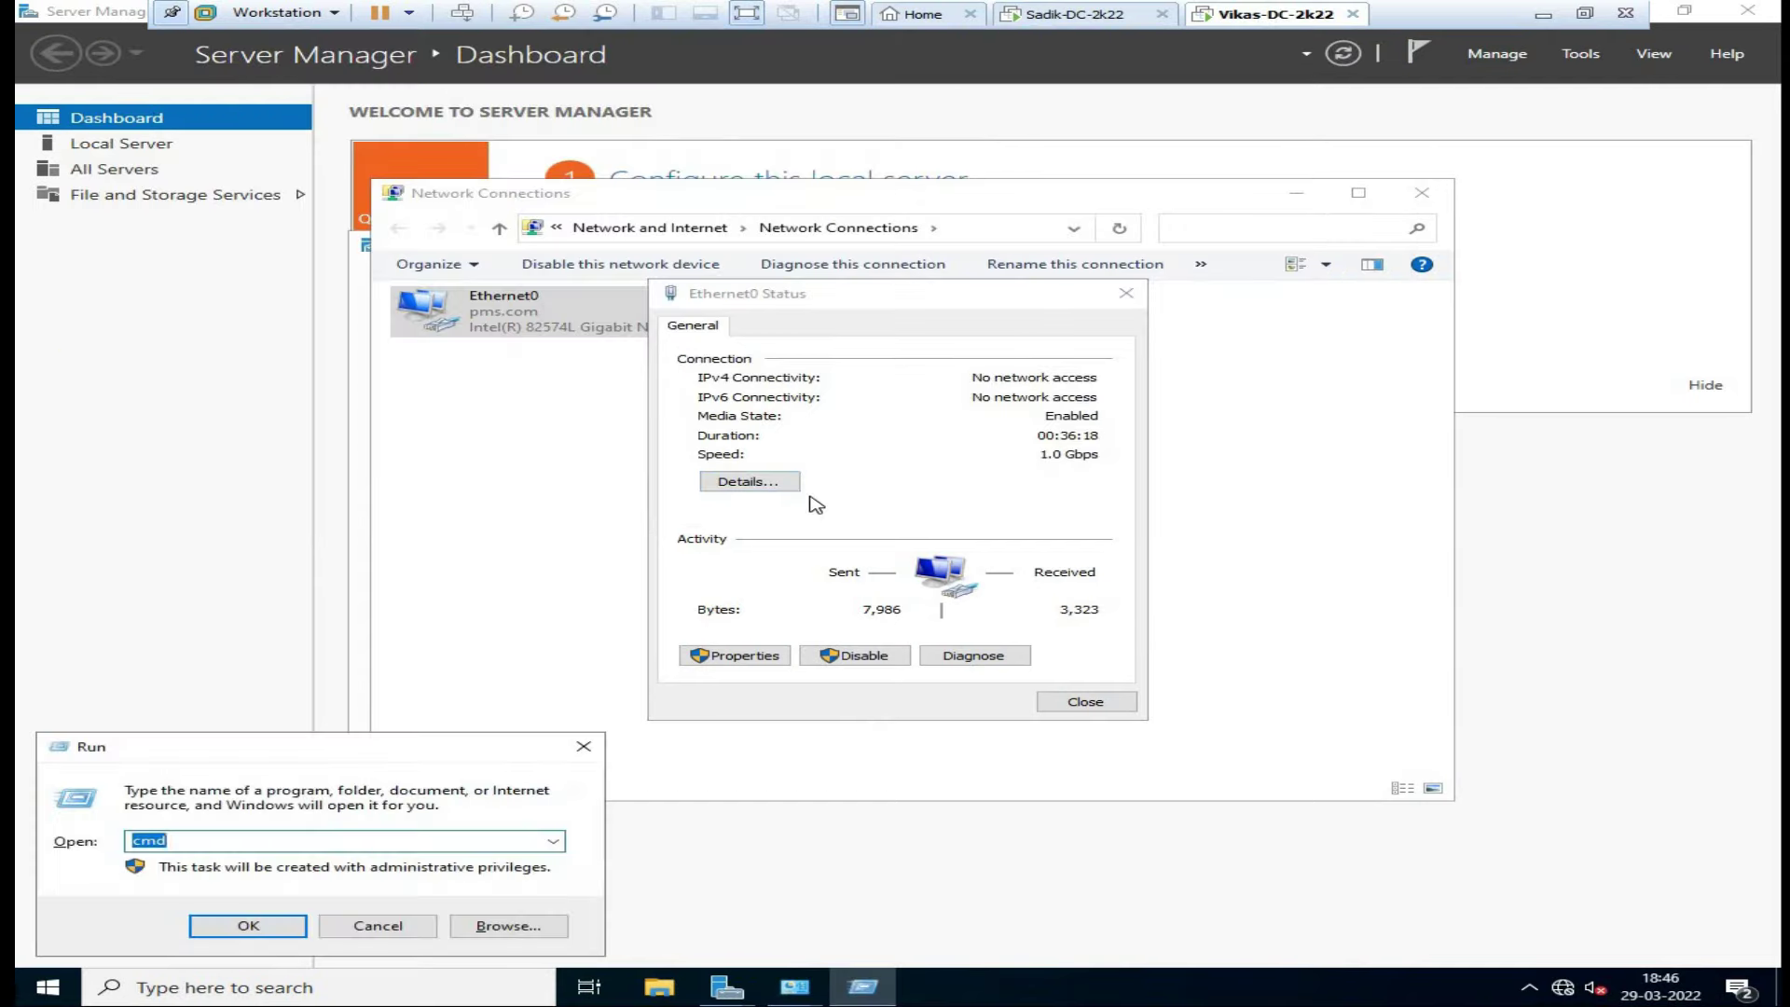
type("firewall.cpl")
key("Return")
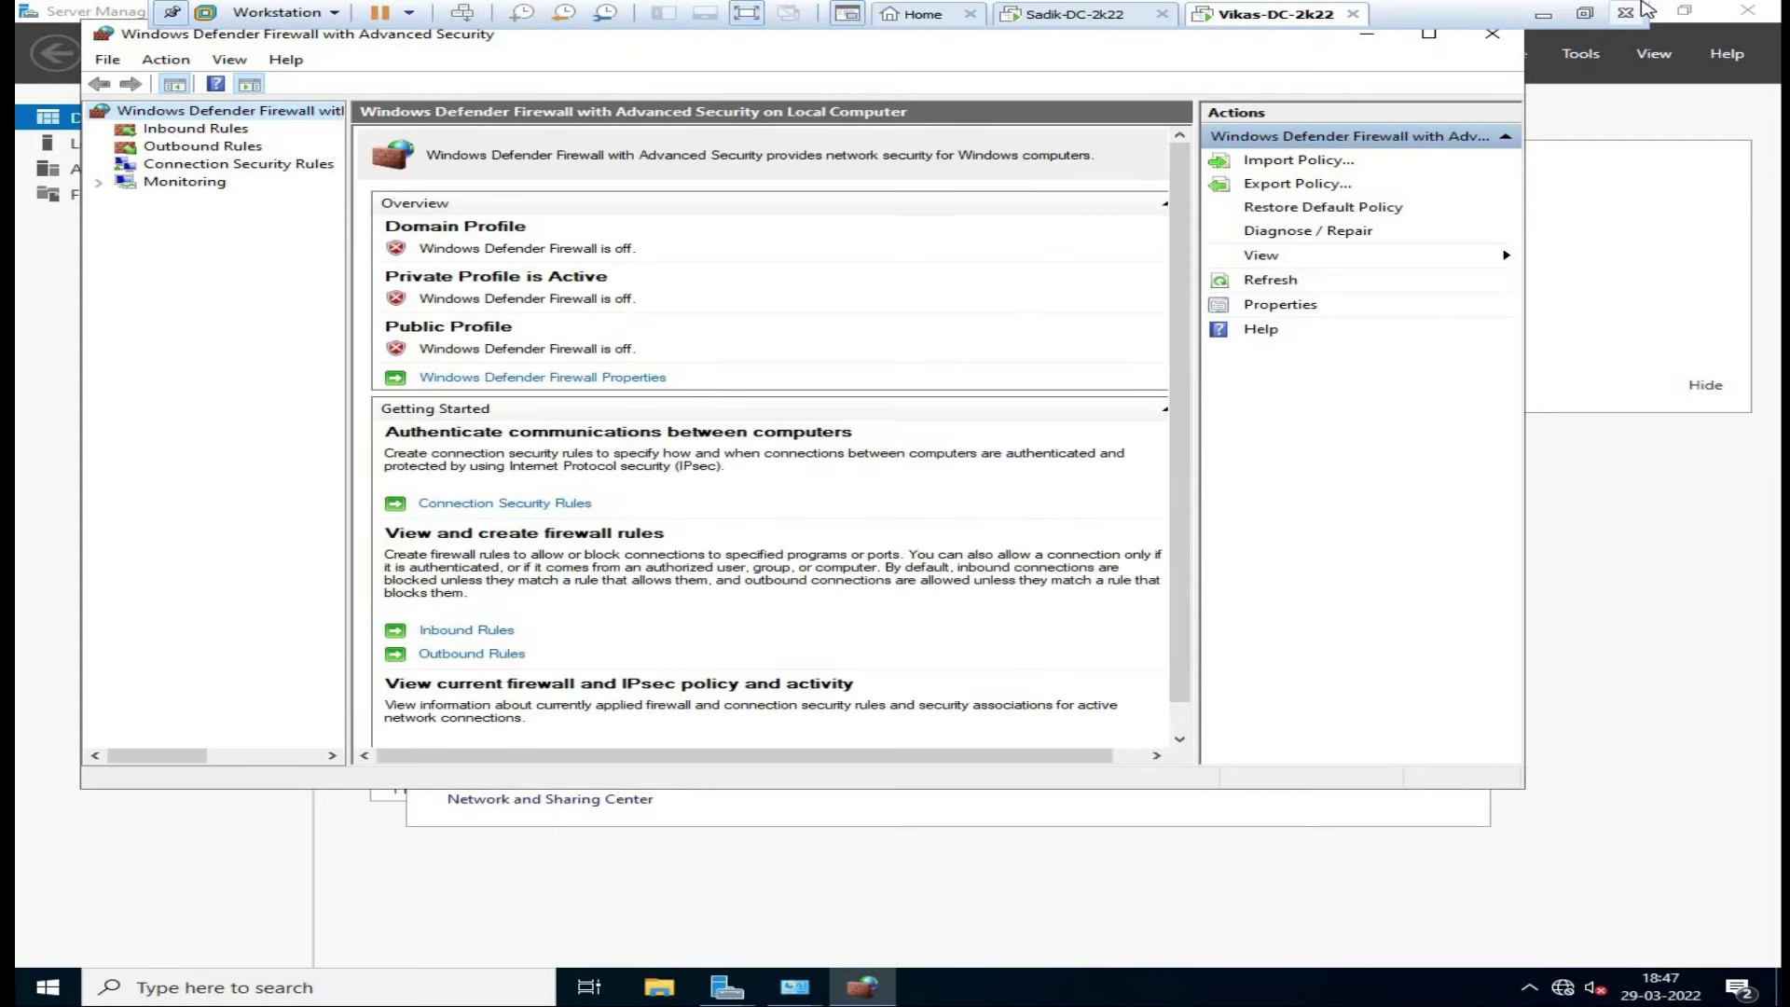
Step: Close the firewall, Network Connections and Server Manager windows, leaving Ethernet0 Status open
left_click(1491, 33)
left_click(1457, 220)
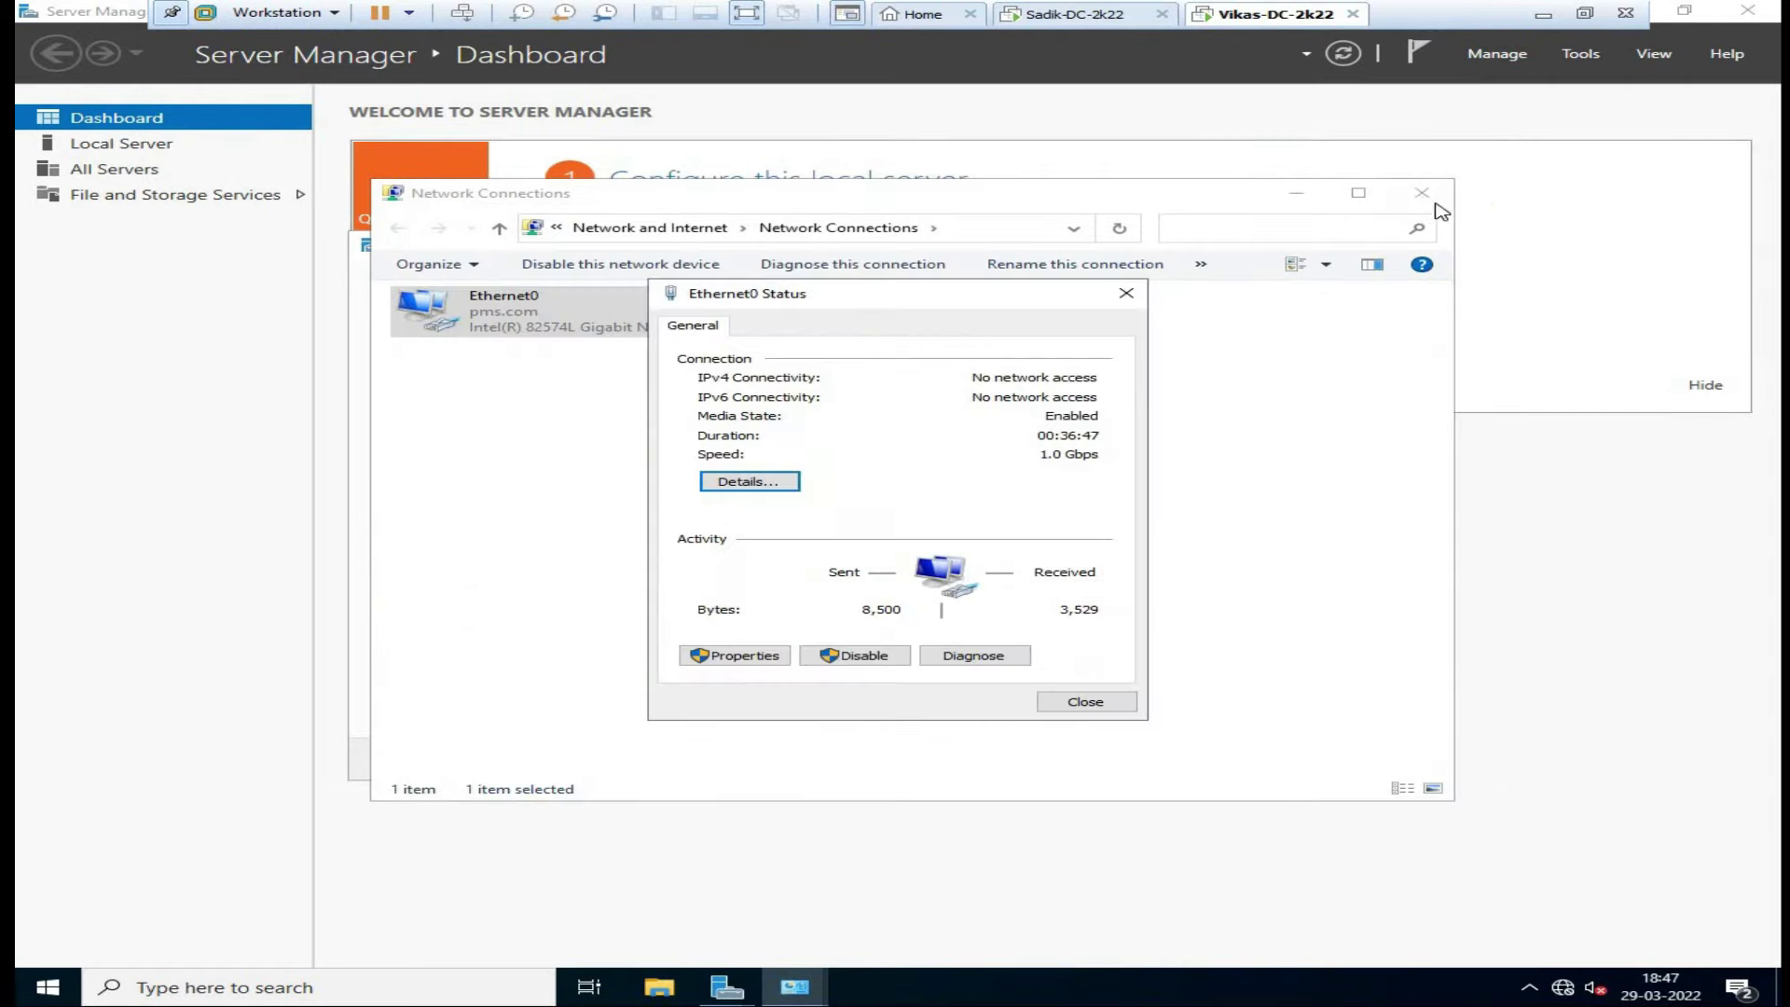
left_click(1424, 196)
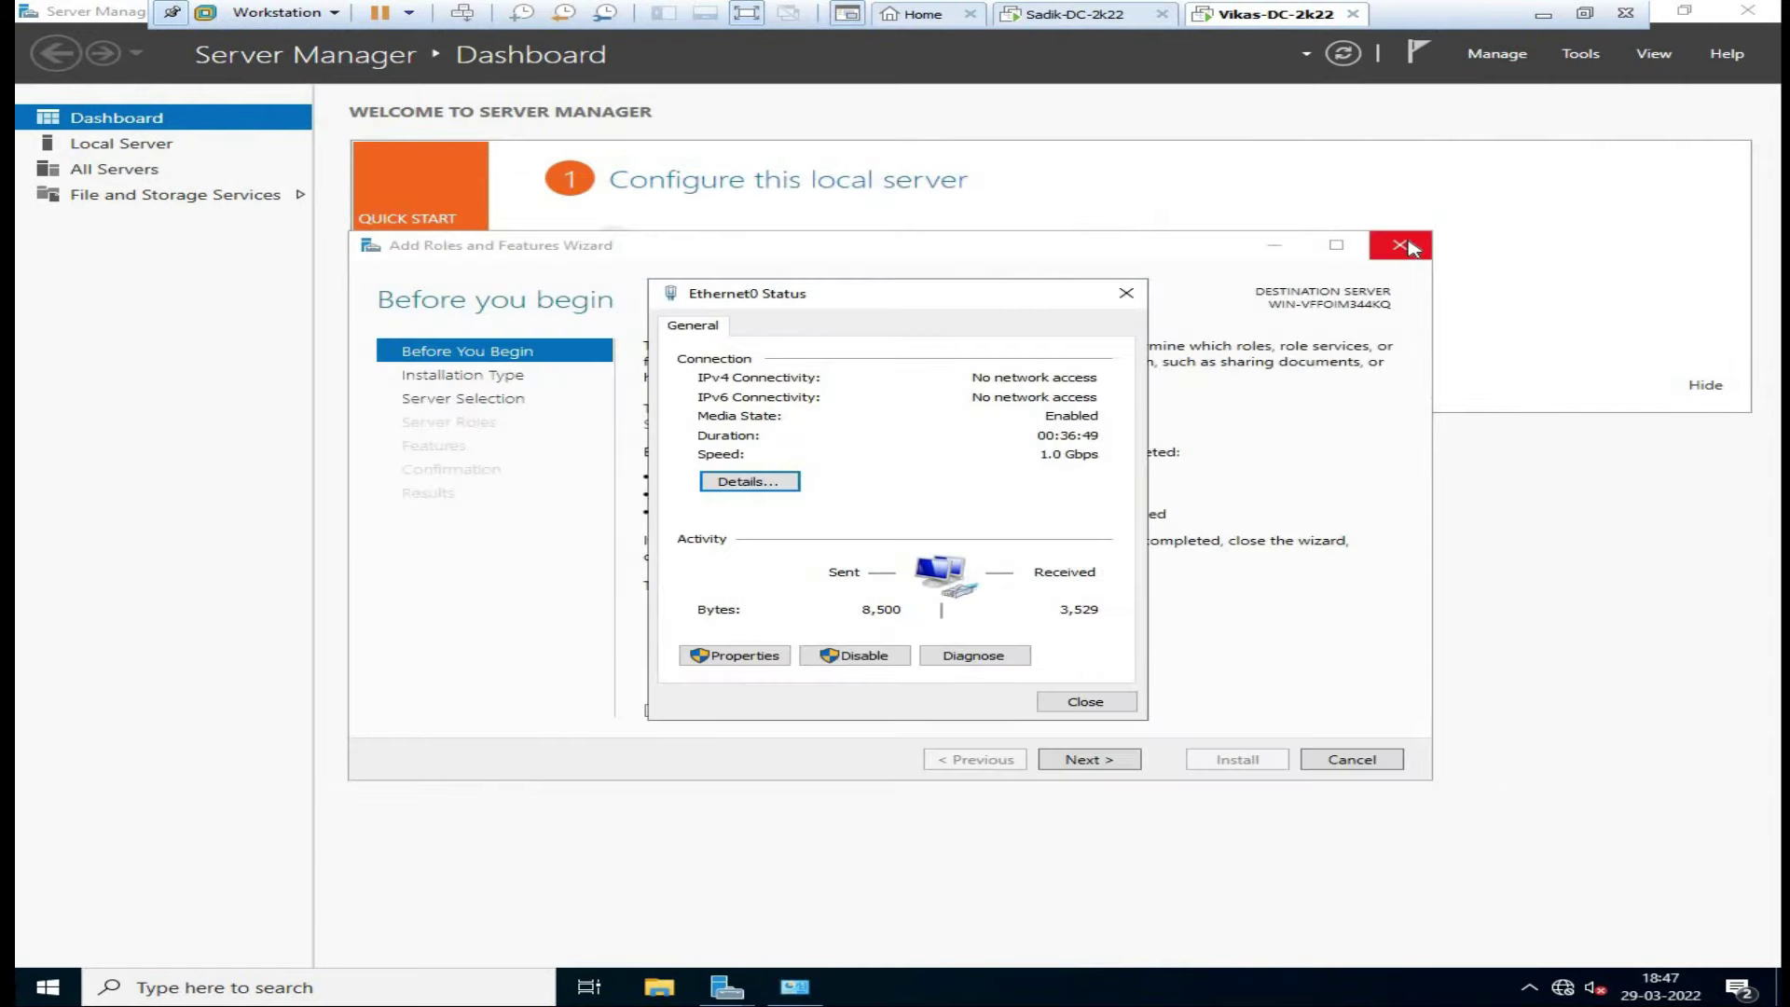
left_click(1762, 20)
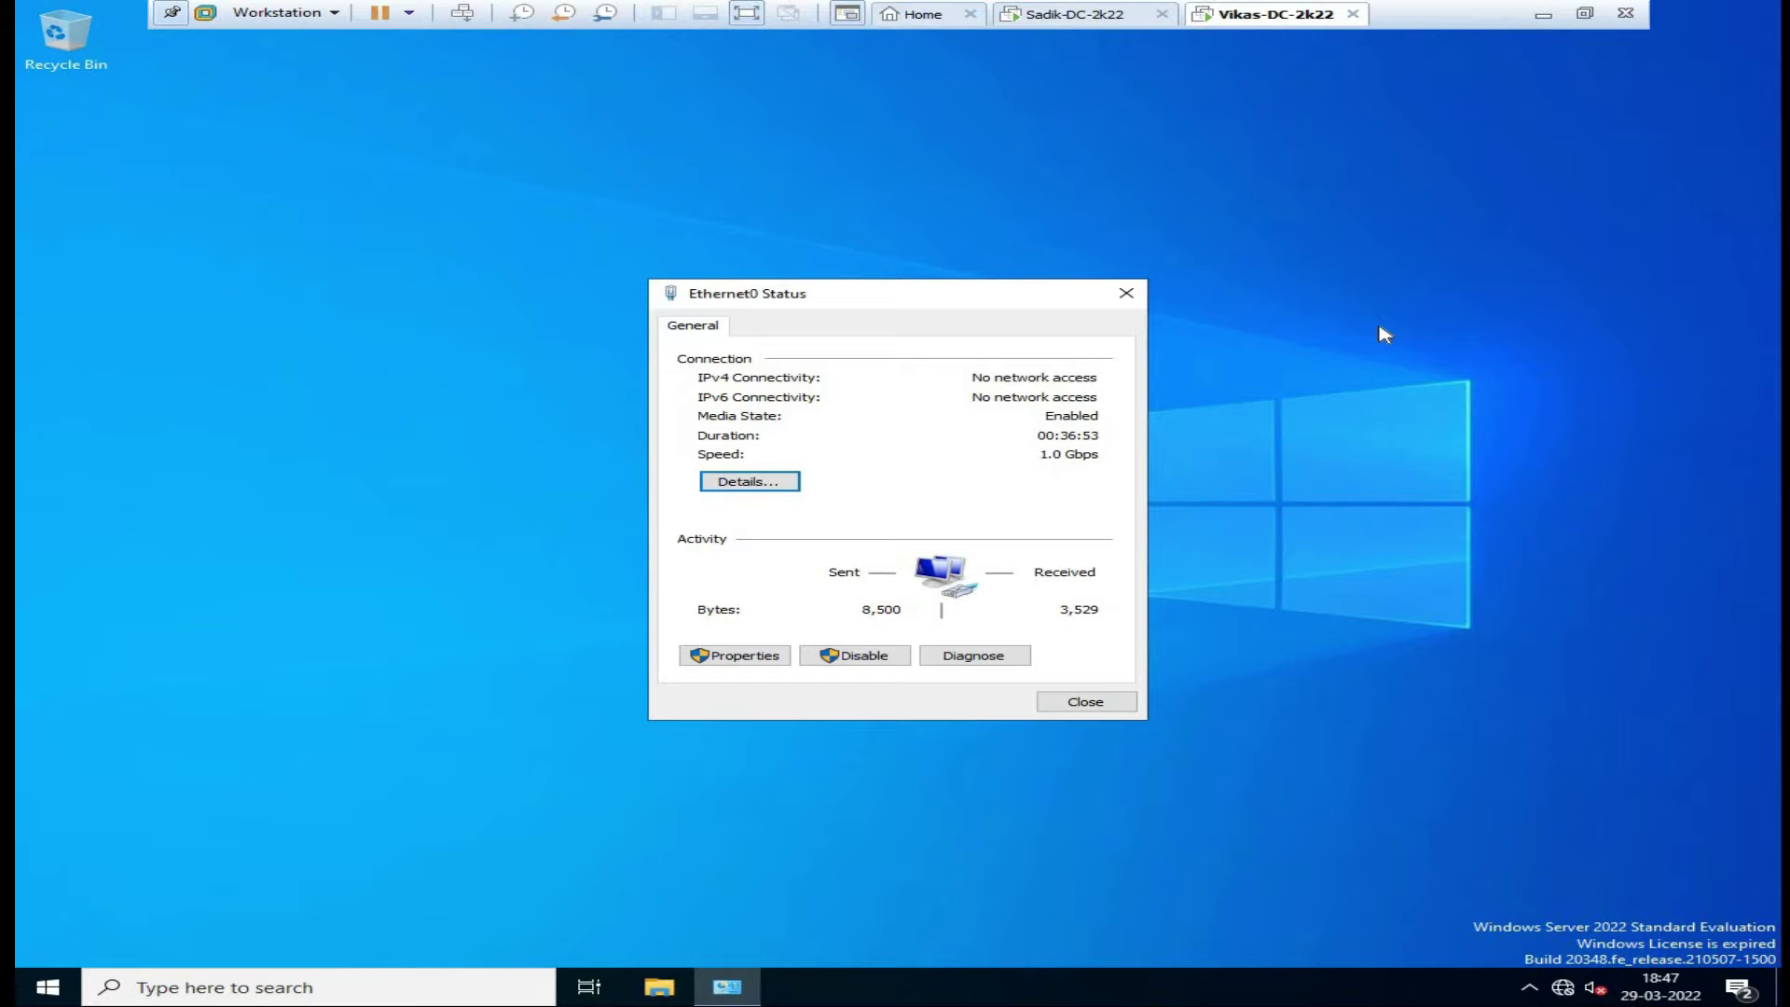
Step: In System Properties' computer name settings, request joining the pms.com domain
key("super+i")
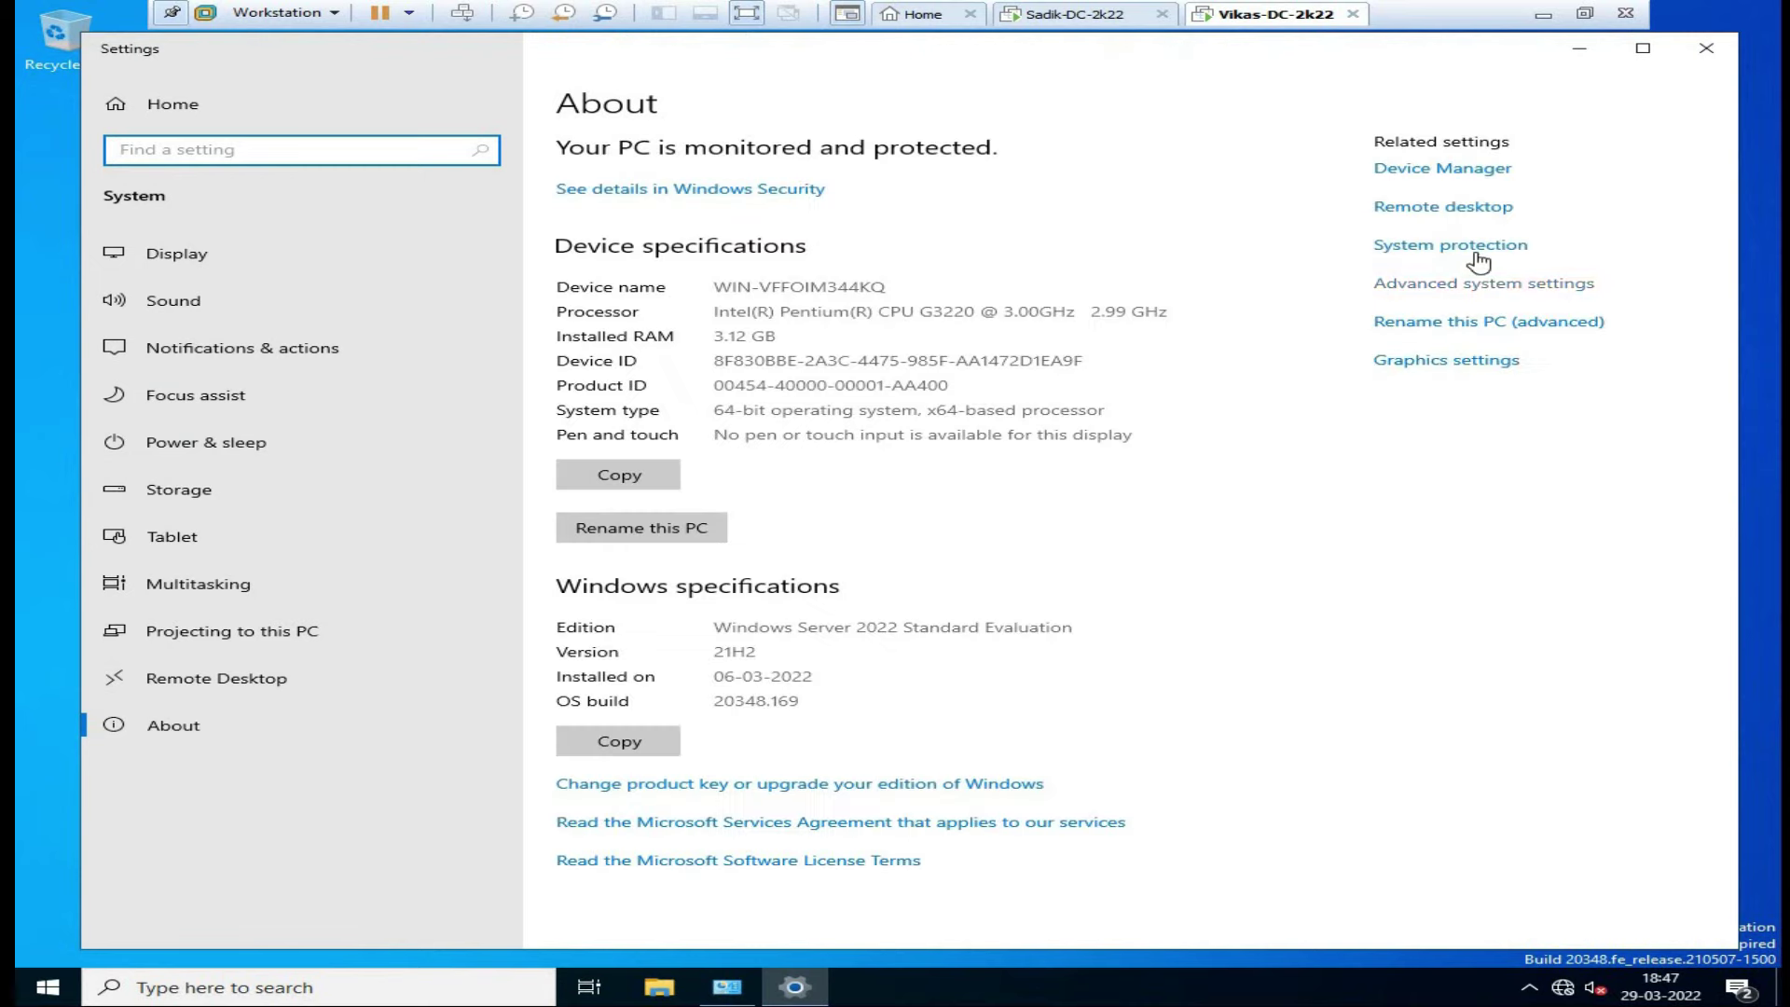
left_click(1479, 250)
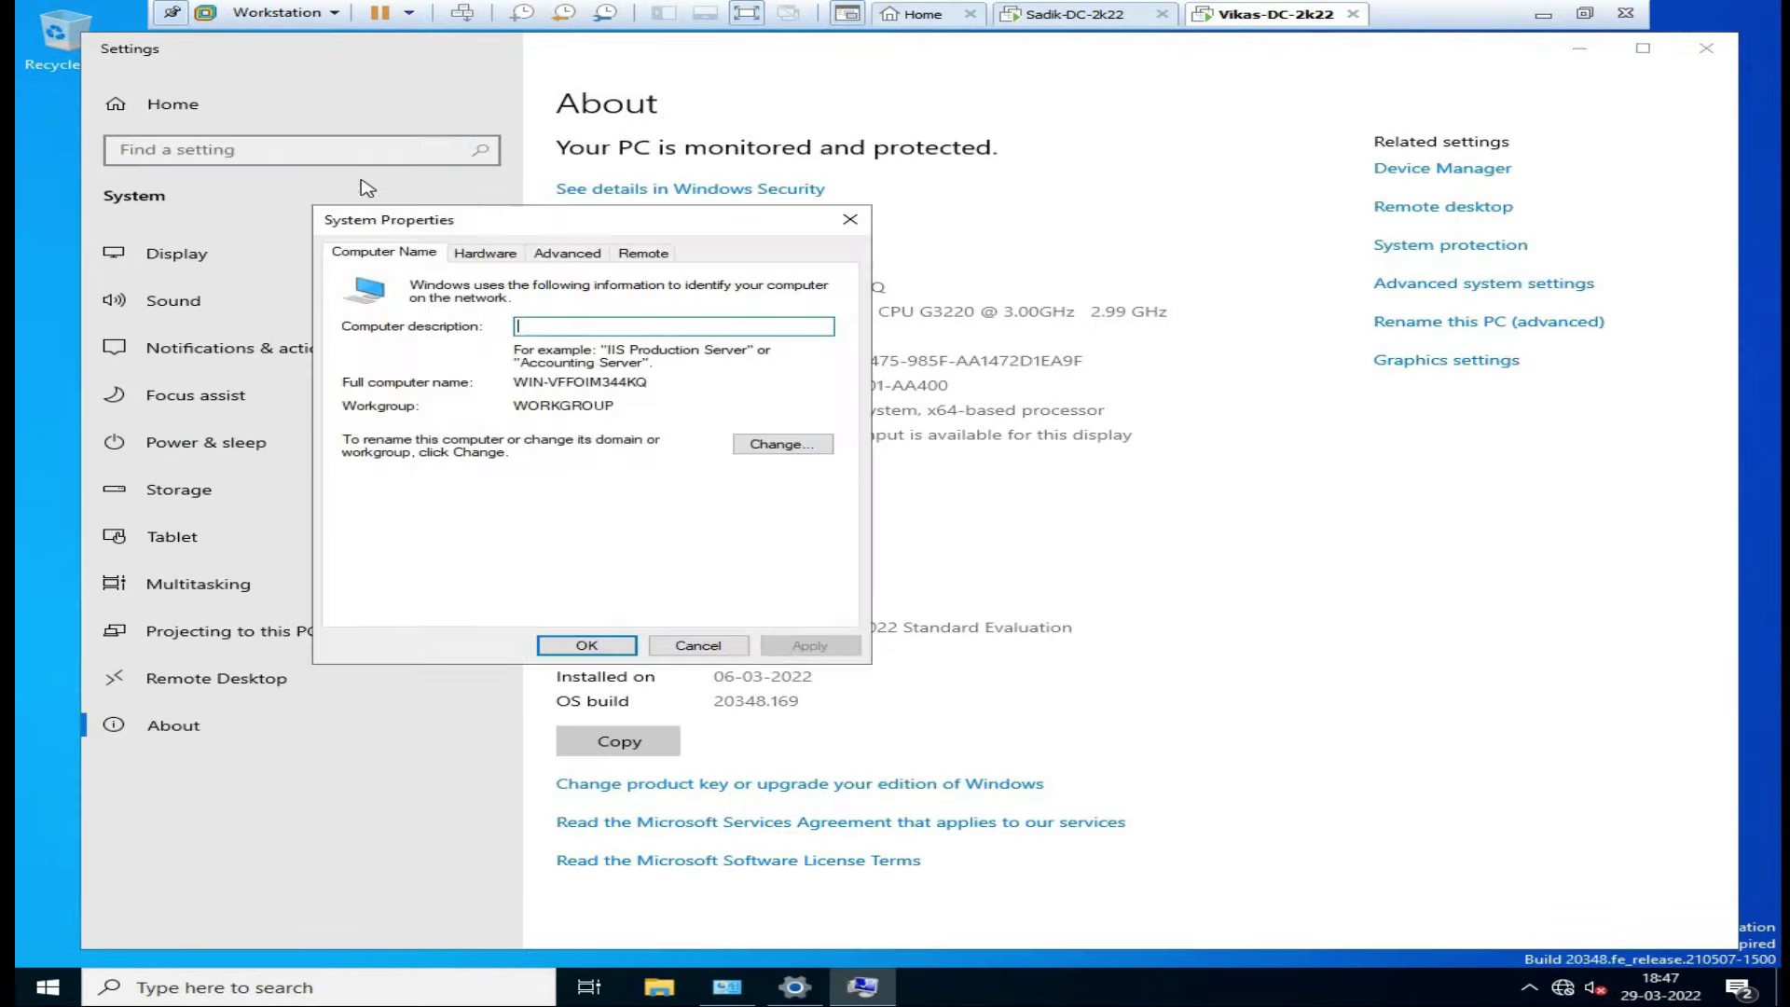
left_click(784, 445)
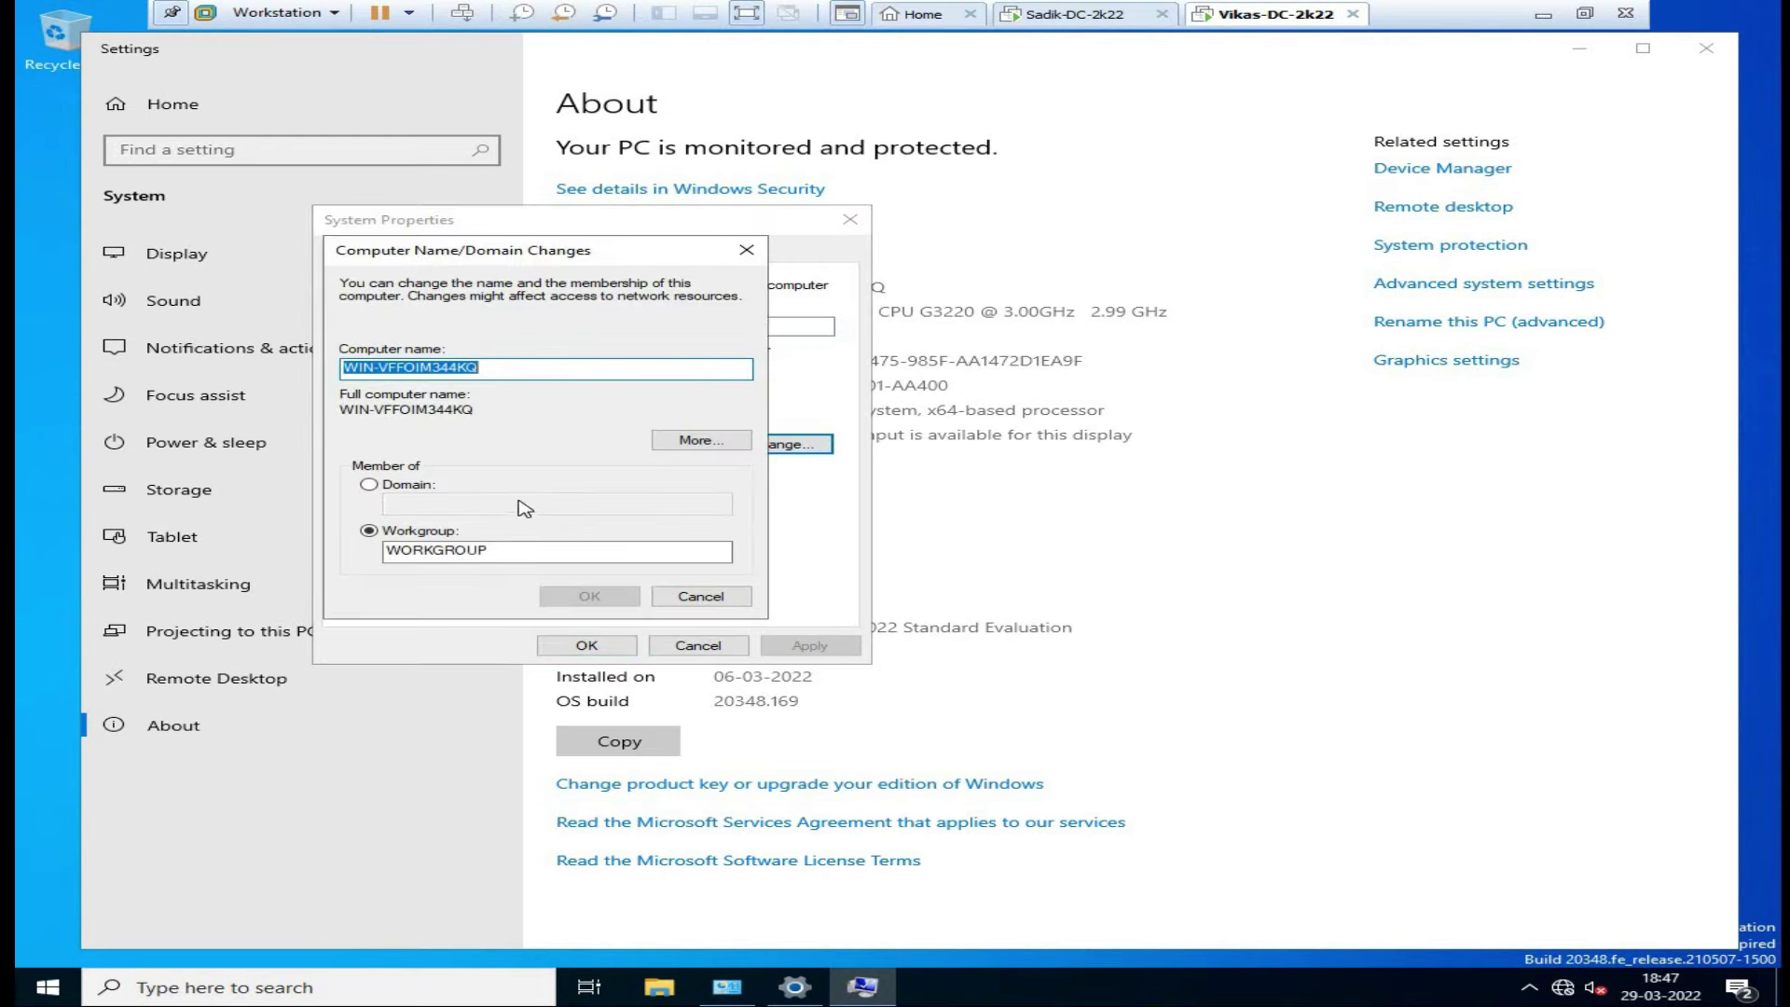
left_click(401, 487)
type("pms.com")
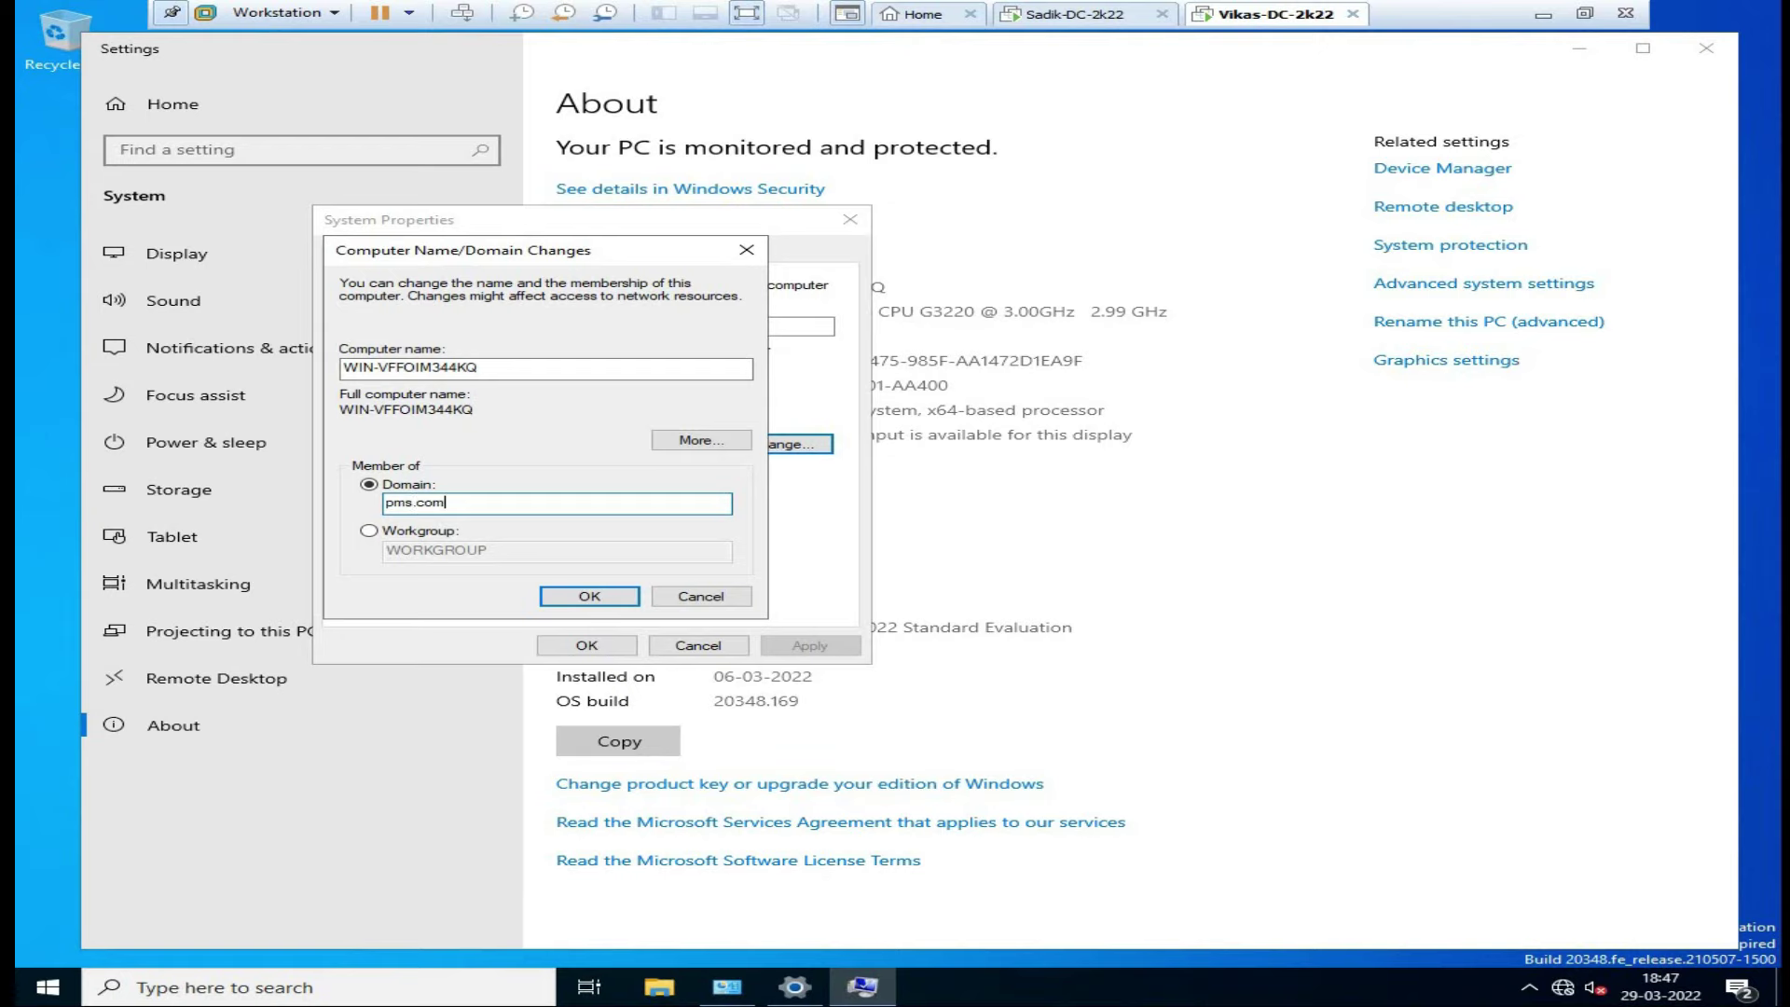
key("Return")
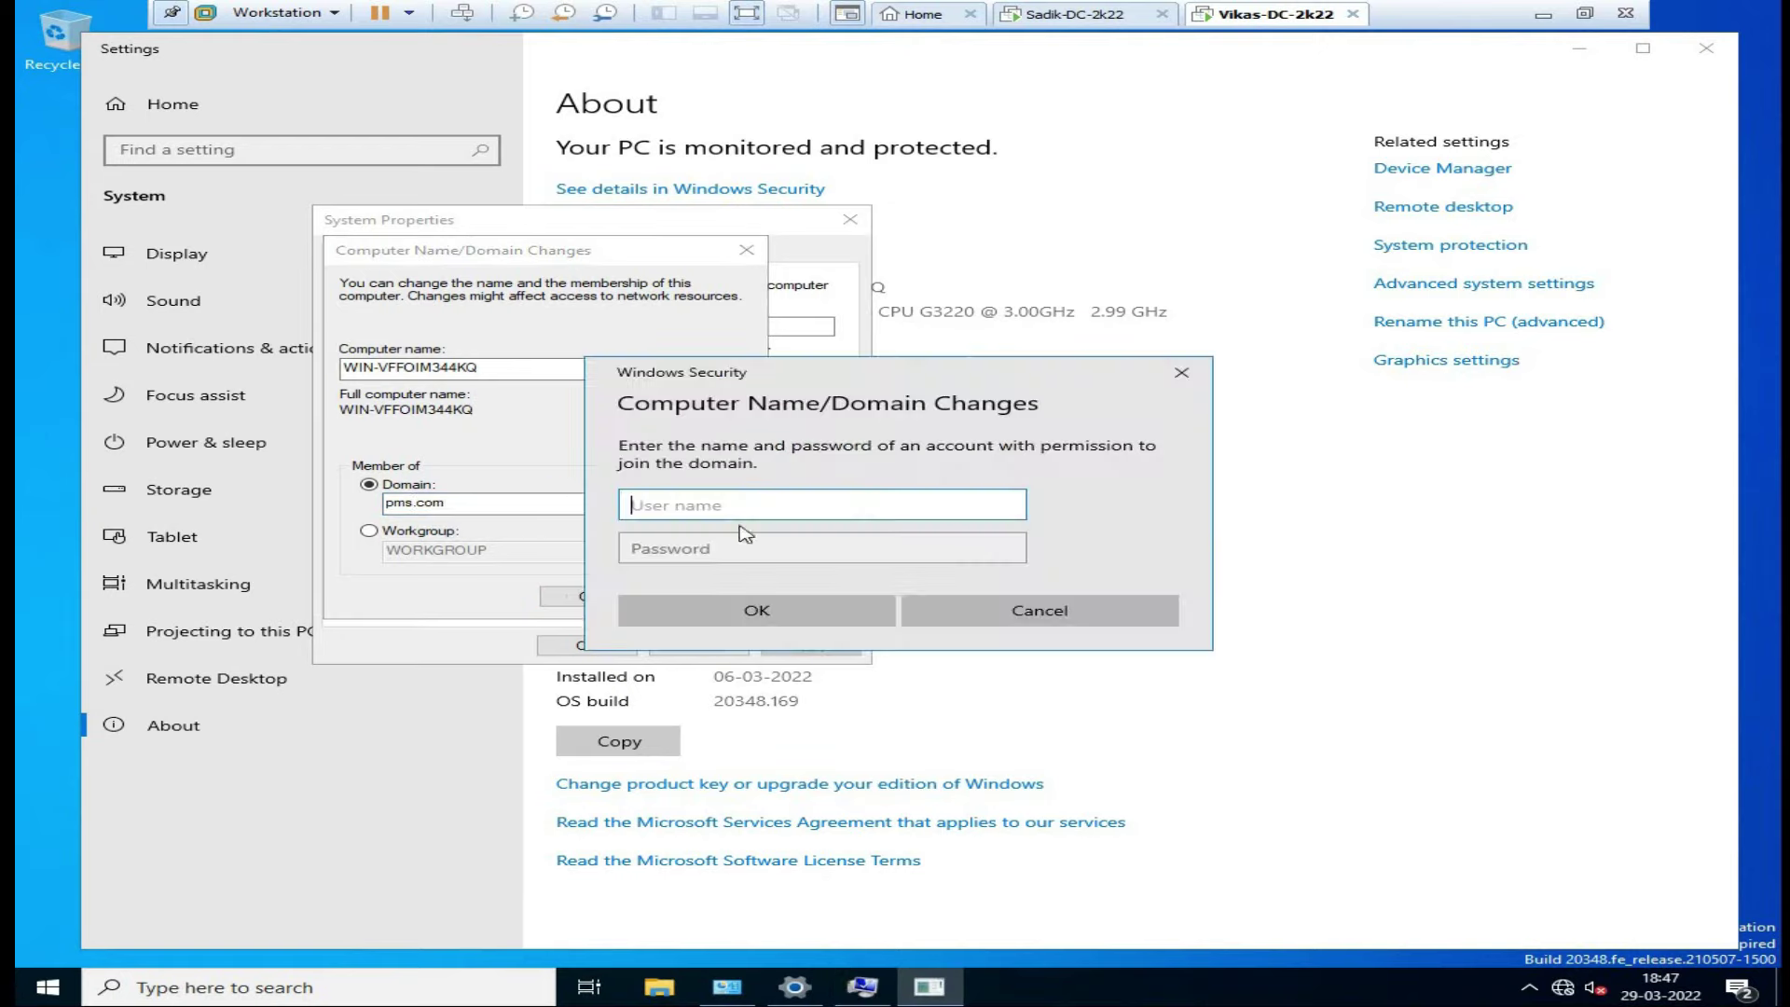
Step: Enter the domain administrator credentials, acknowledge the welcome and restart notices, and restart now
type("administrator@")
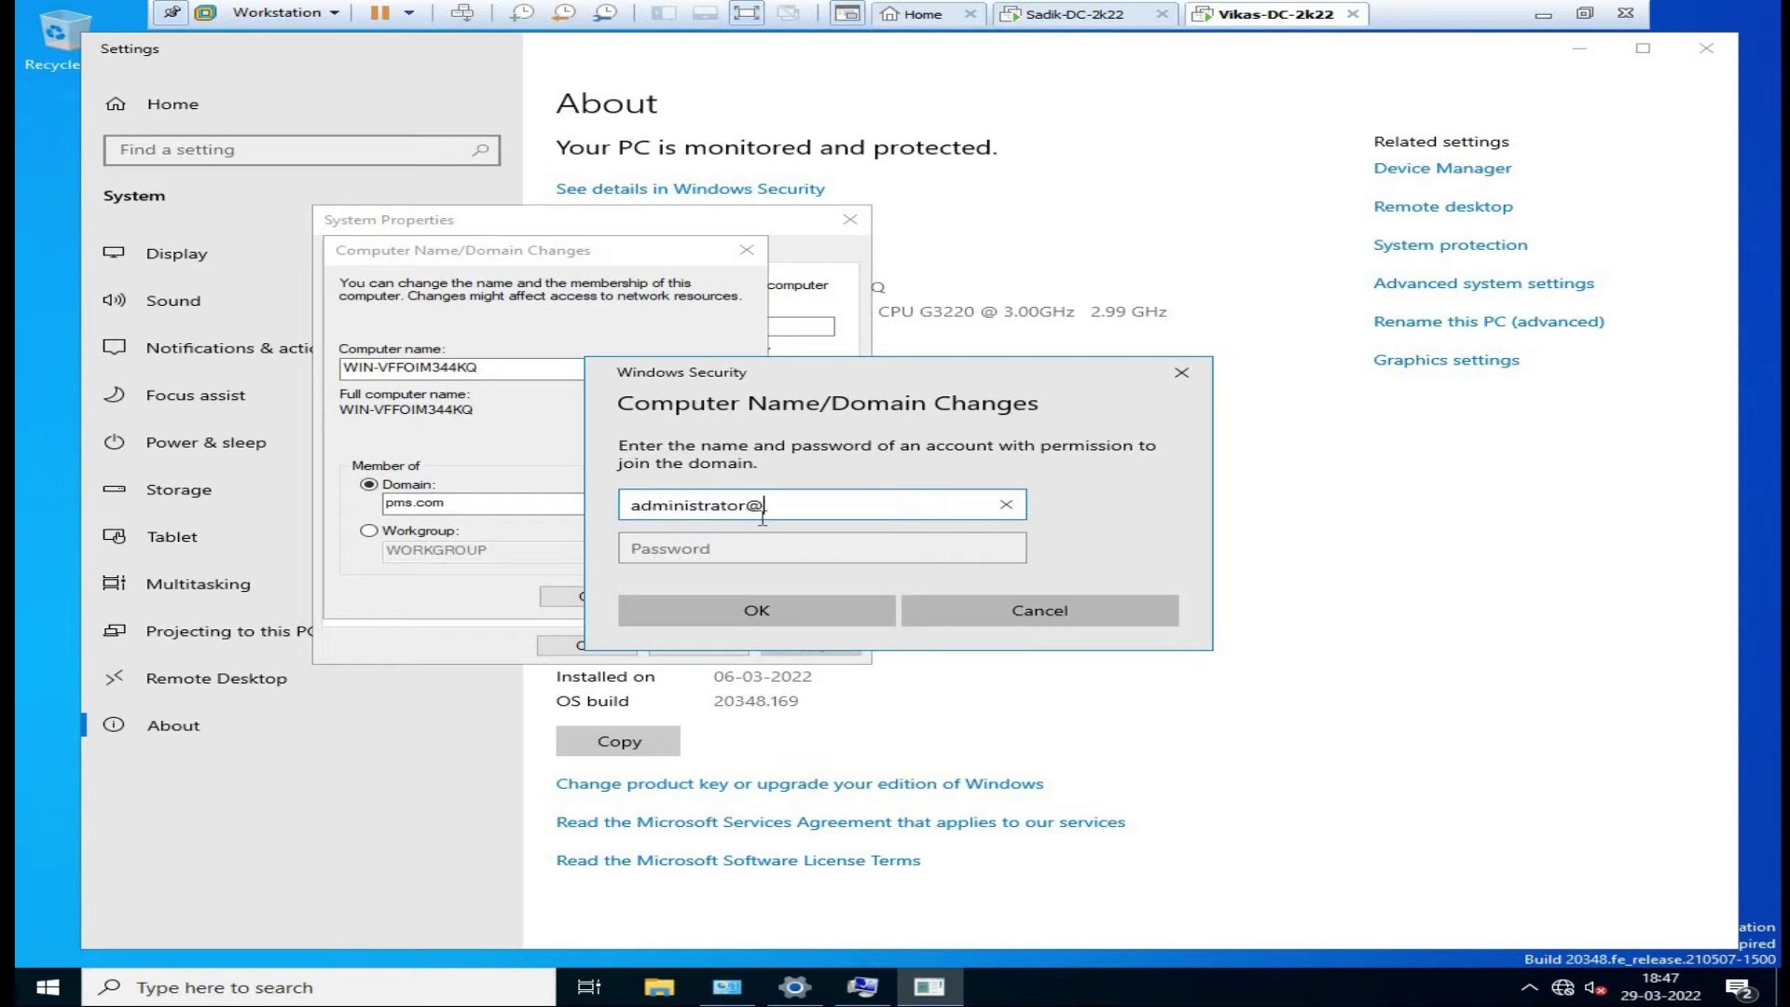
type("ms.co")
key("Tab")
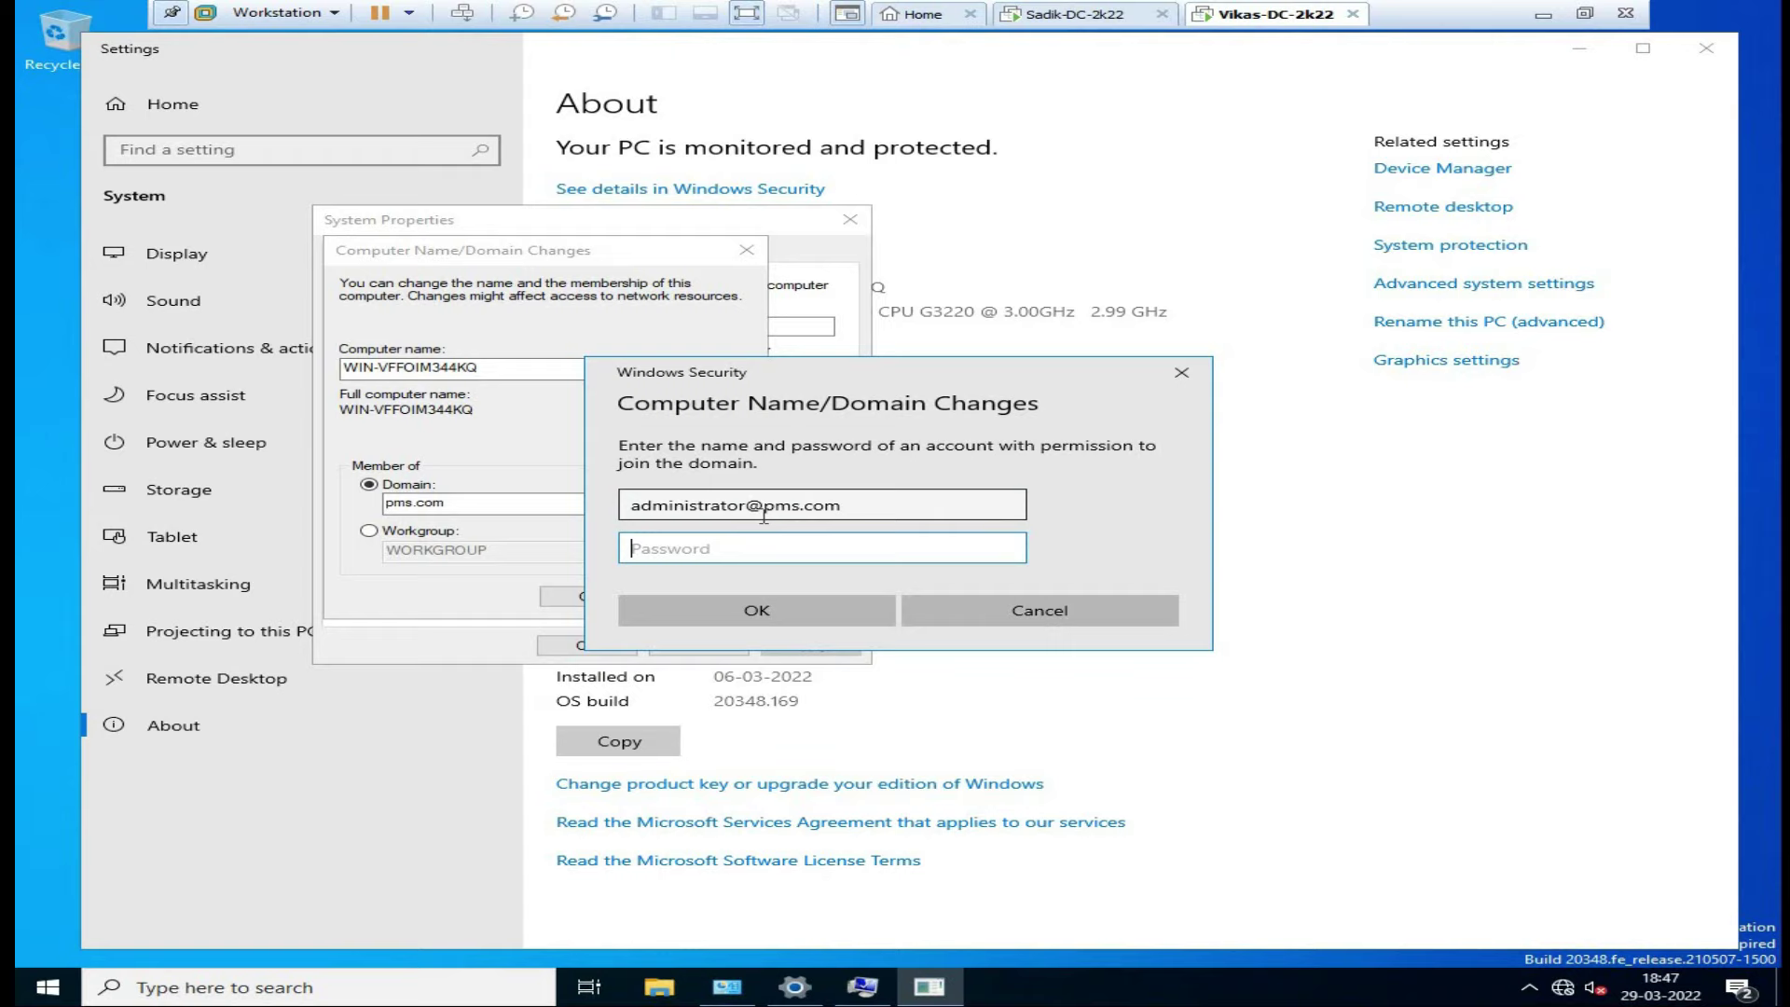
type("••")
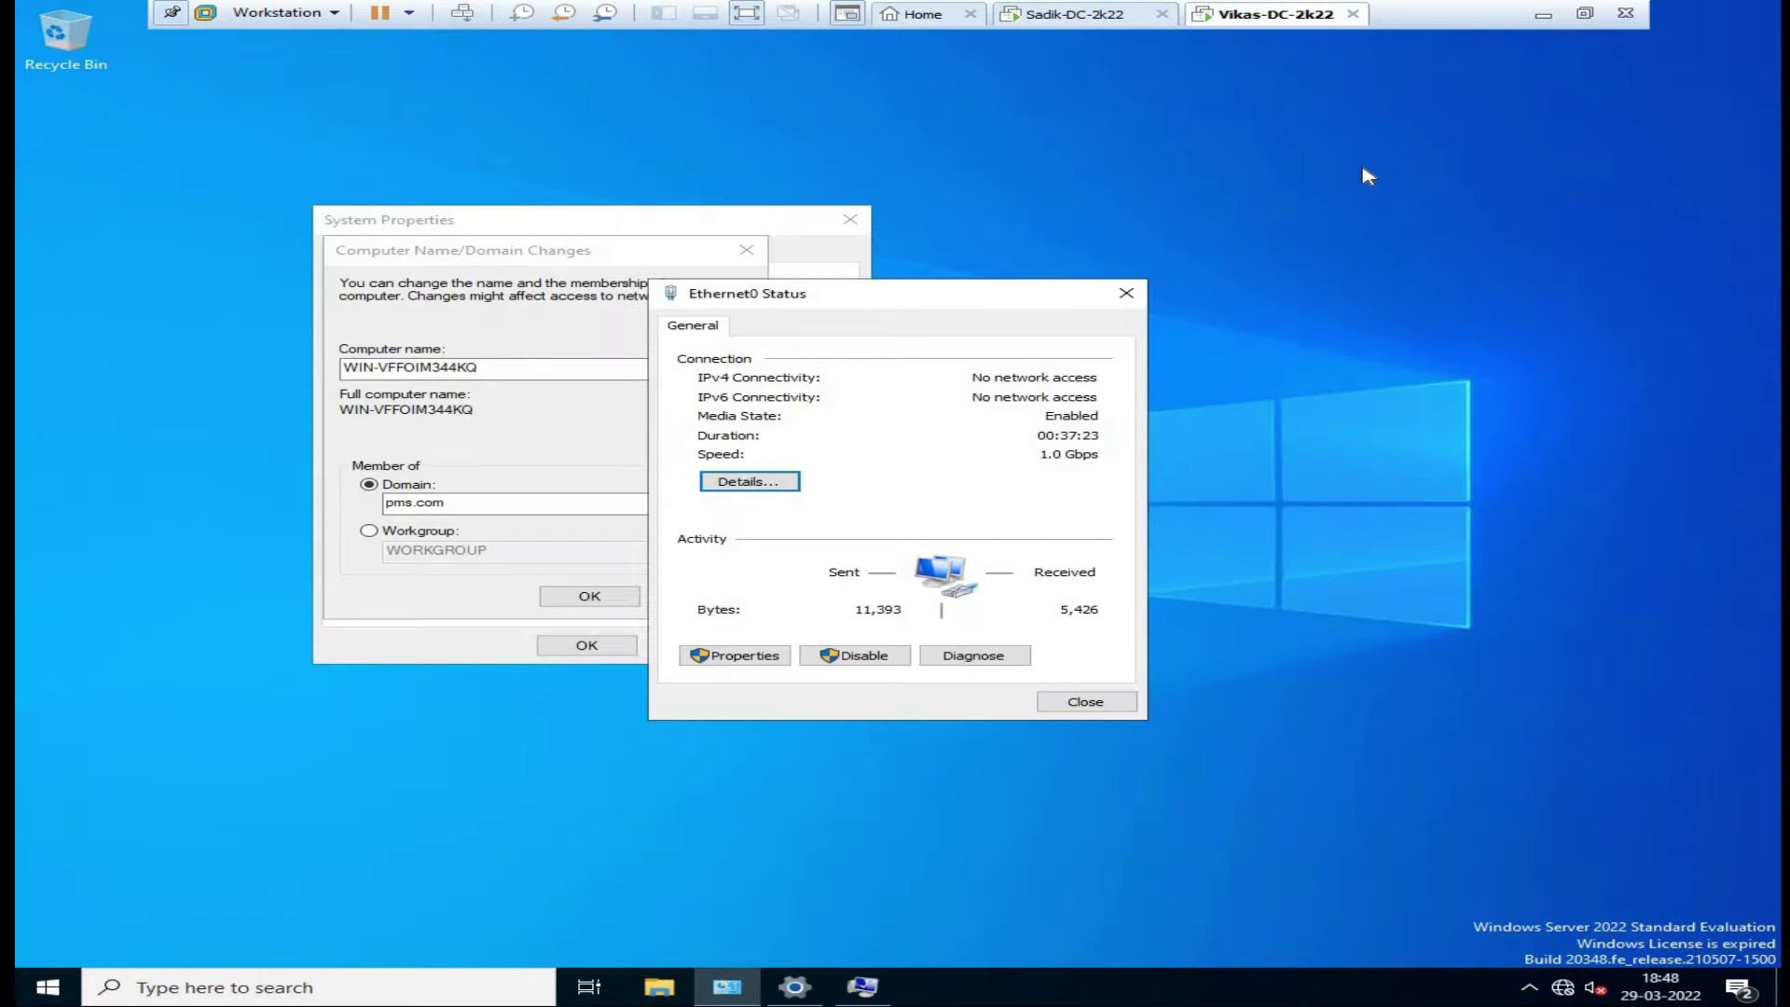
left_click(1118, 707)
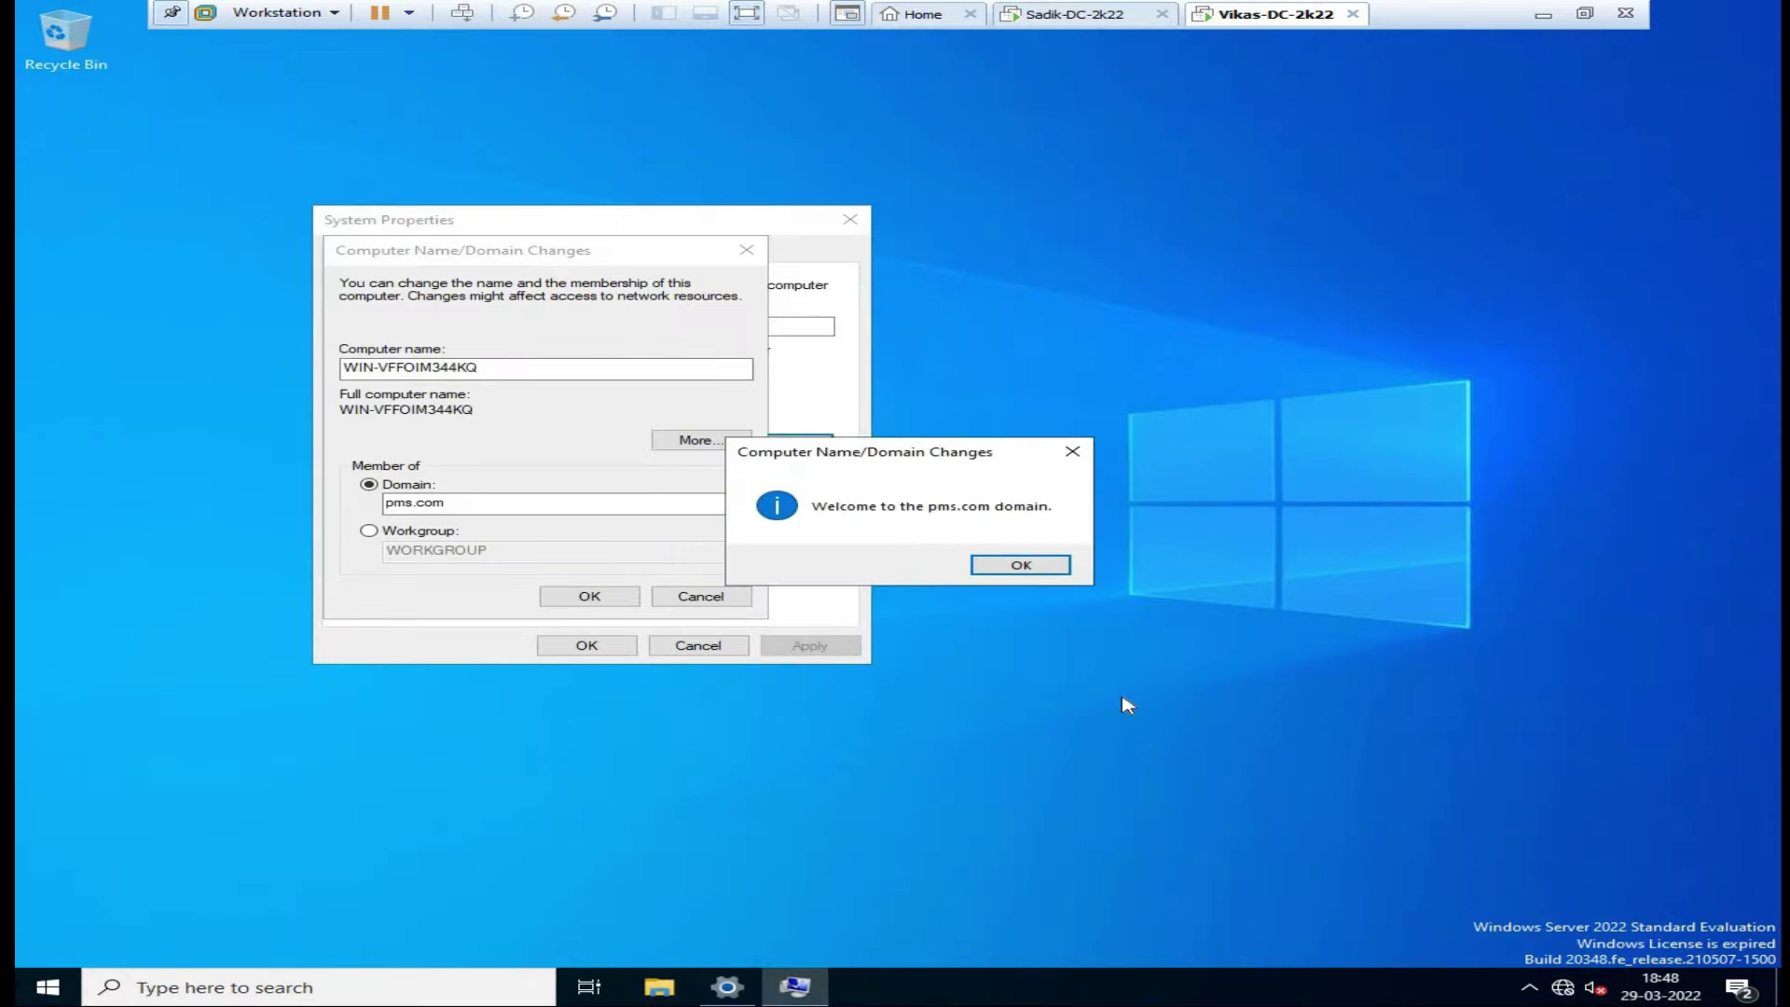
left_click(1021, 565)
left_click(588, 596)
left_click(1069, 520)
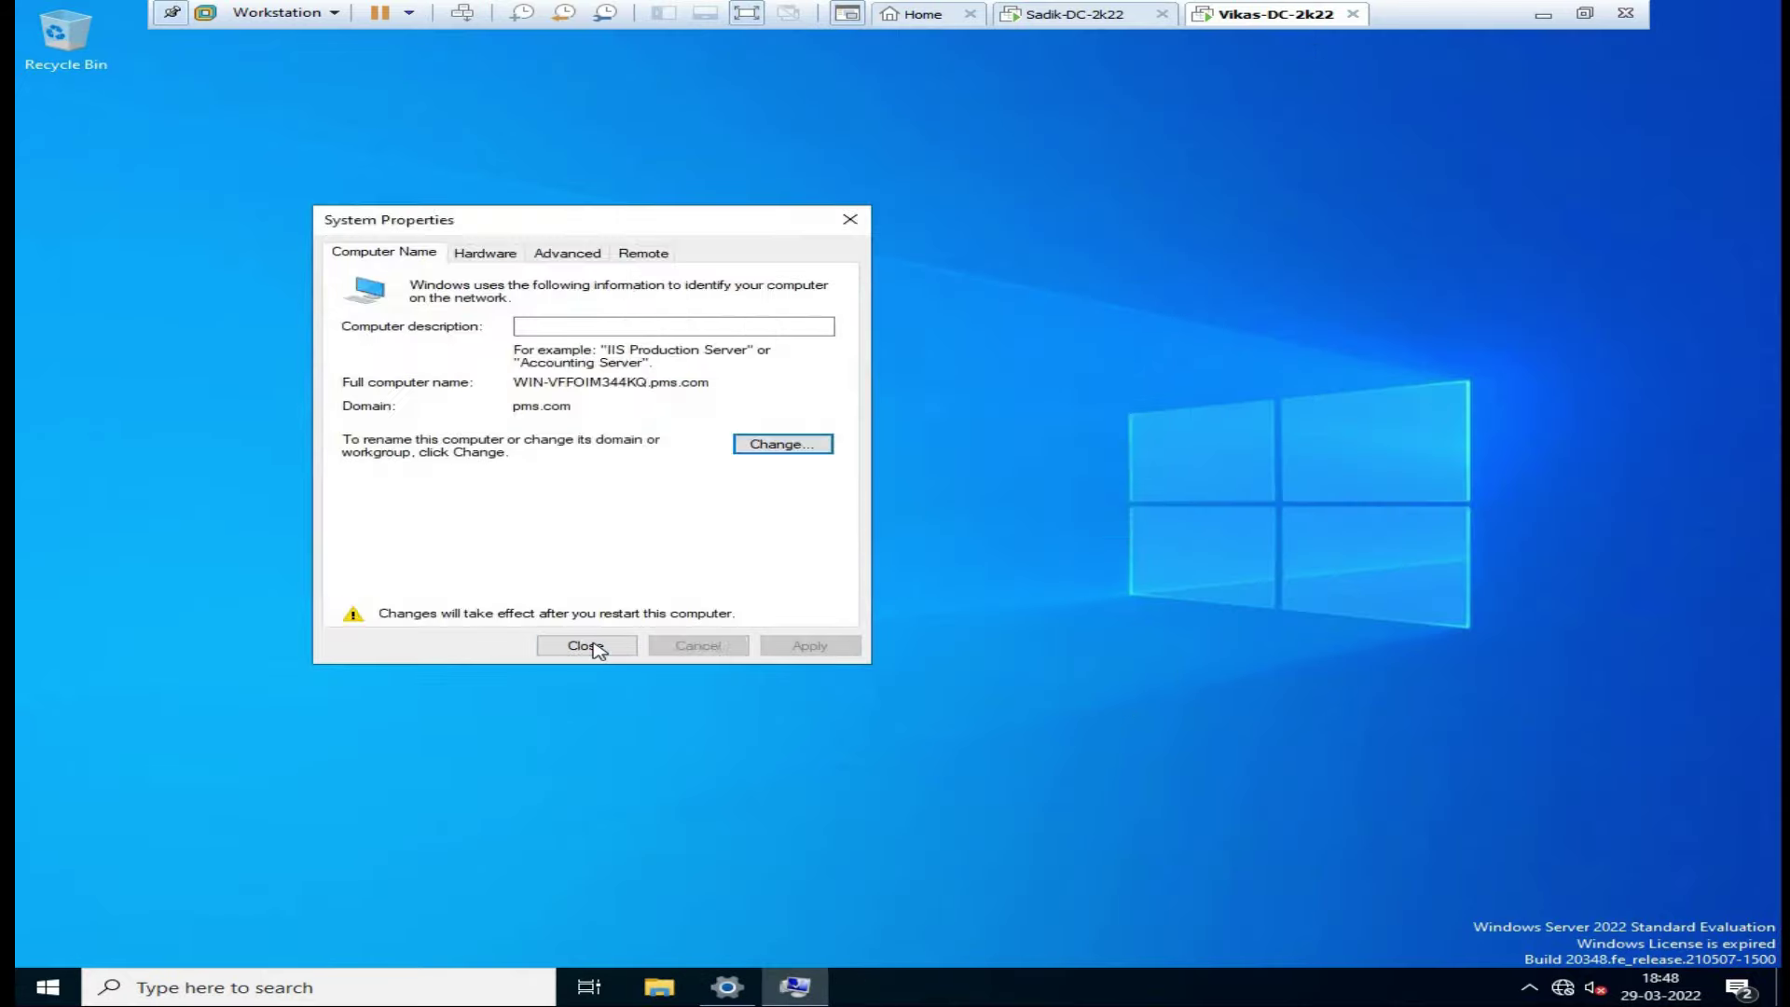
left_click(586, 645)
left_click(897, 511)
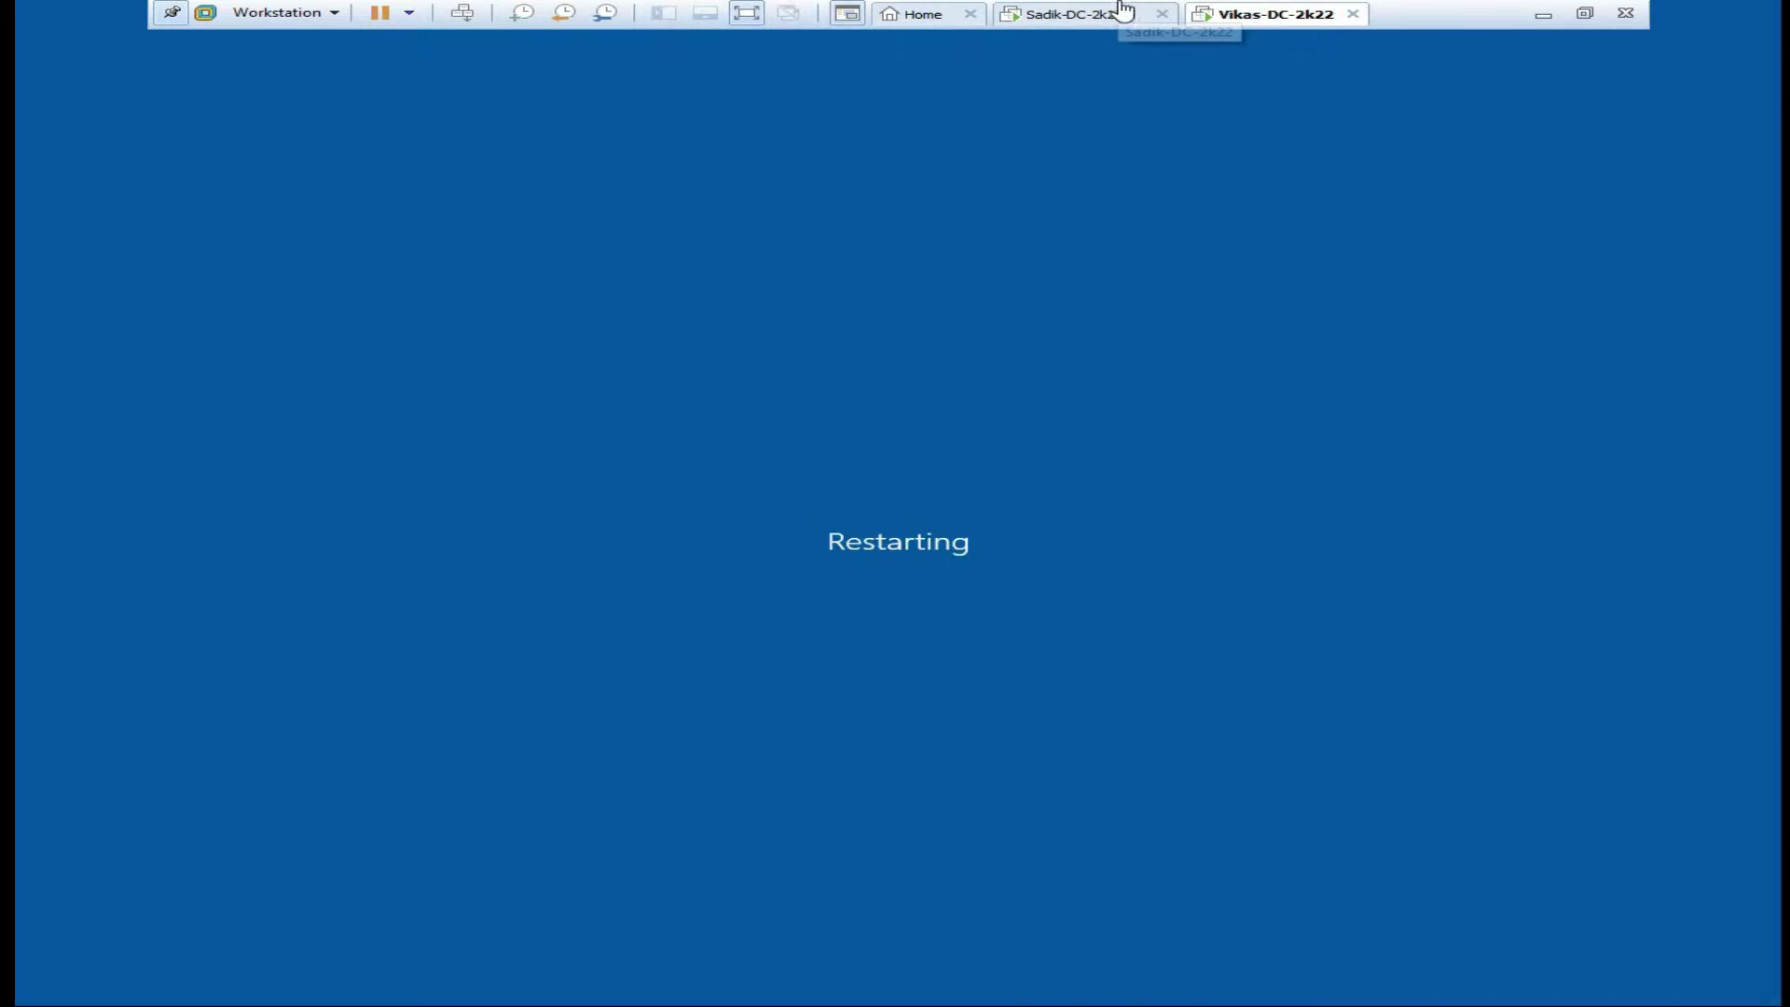
Step: On the domain controller, launch Active Directory Users and Computers and maximise it
left_click(1093, 15)
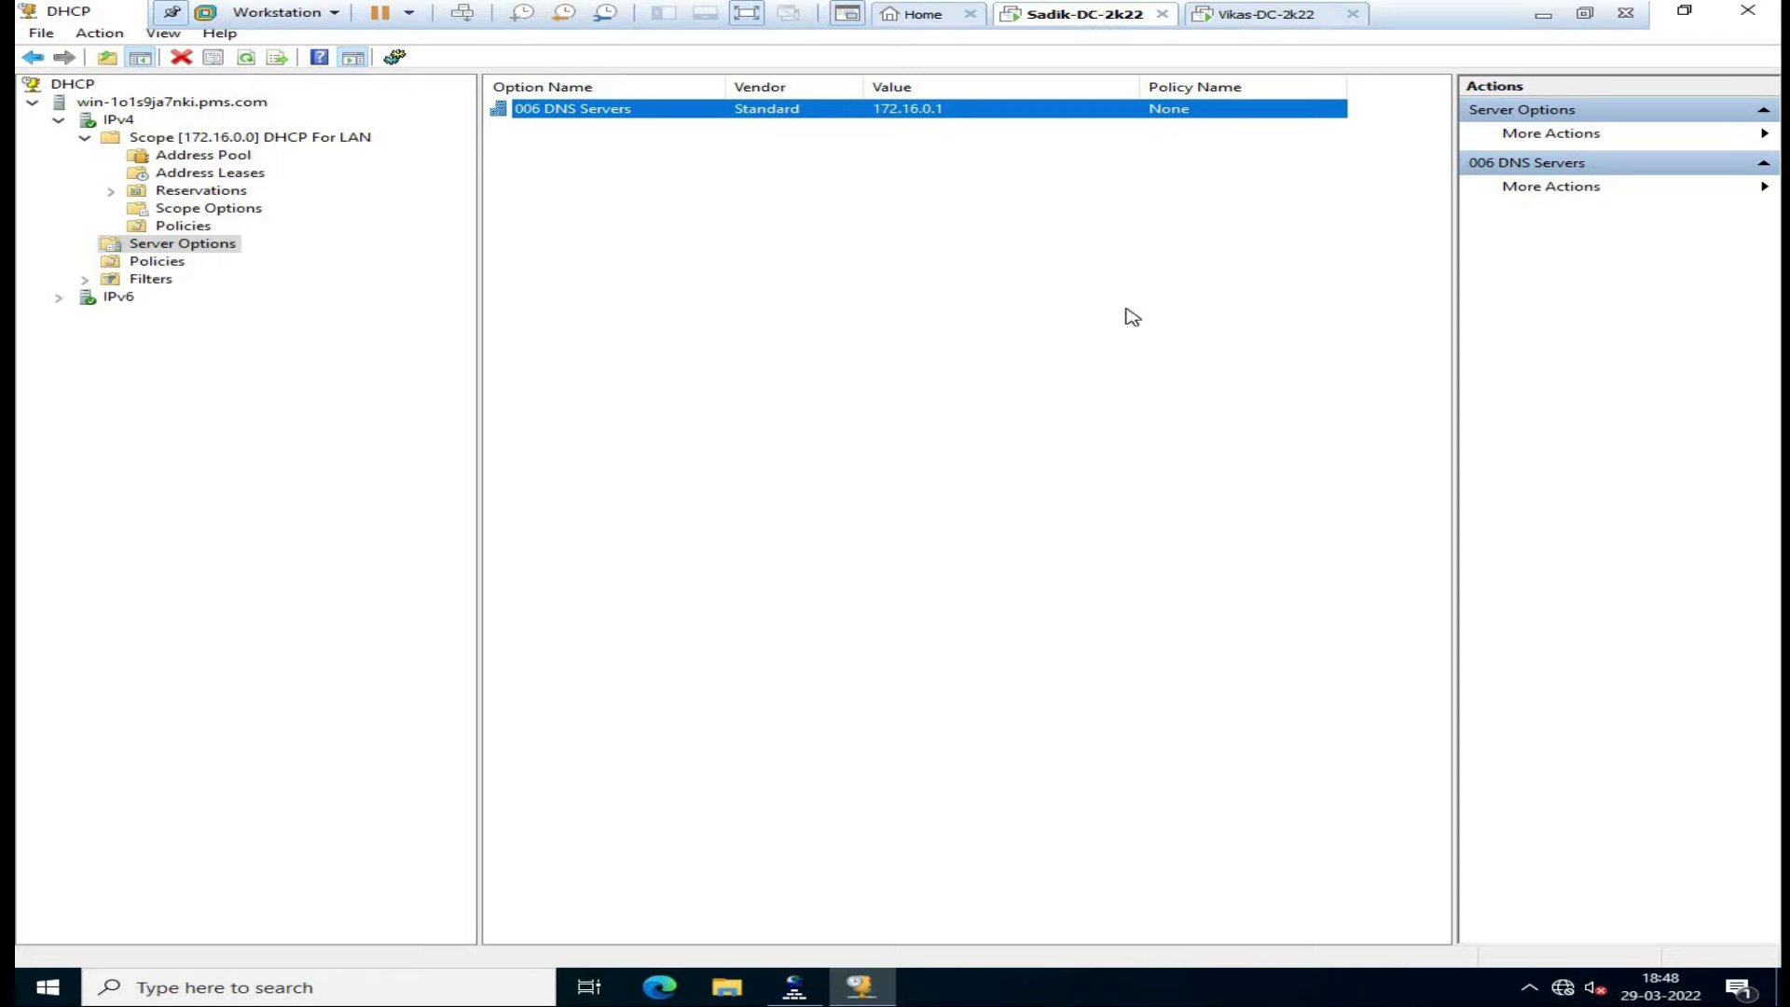
key("super+r")
type("d")
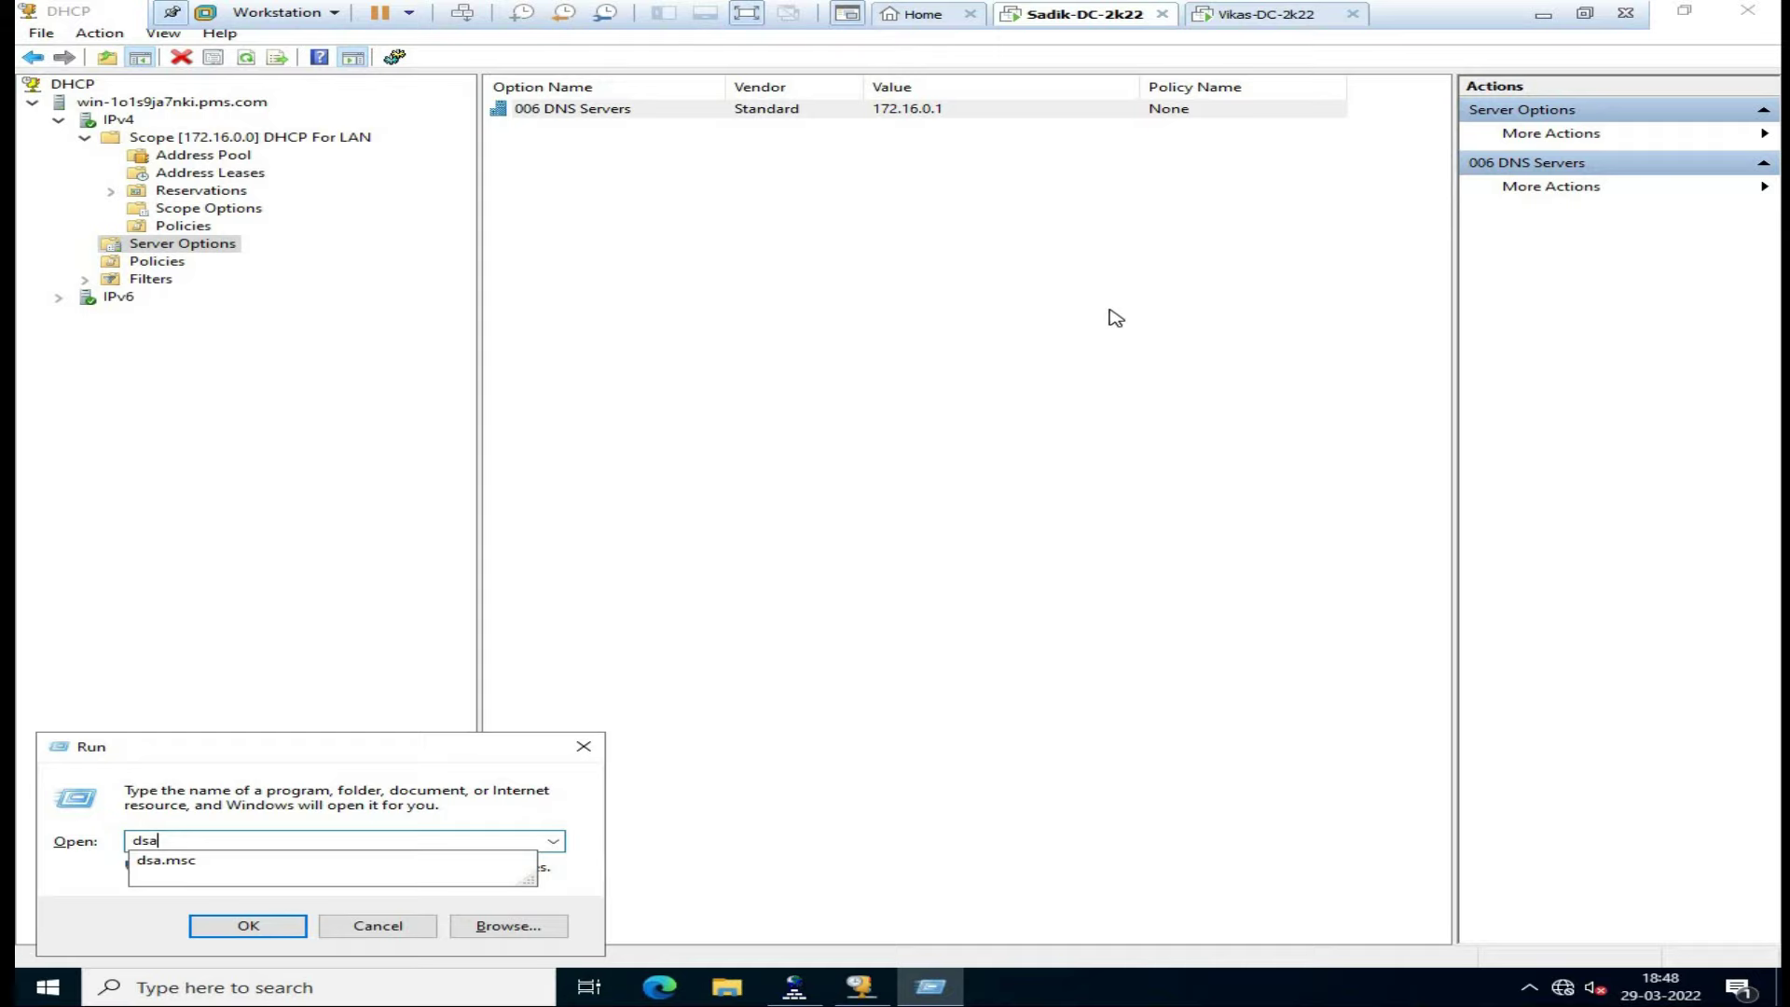
key("Down")
key("Return")
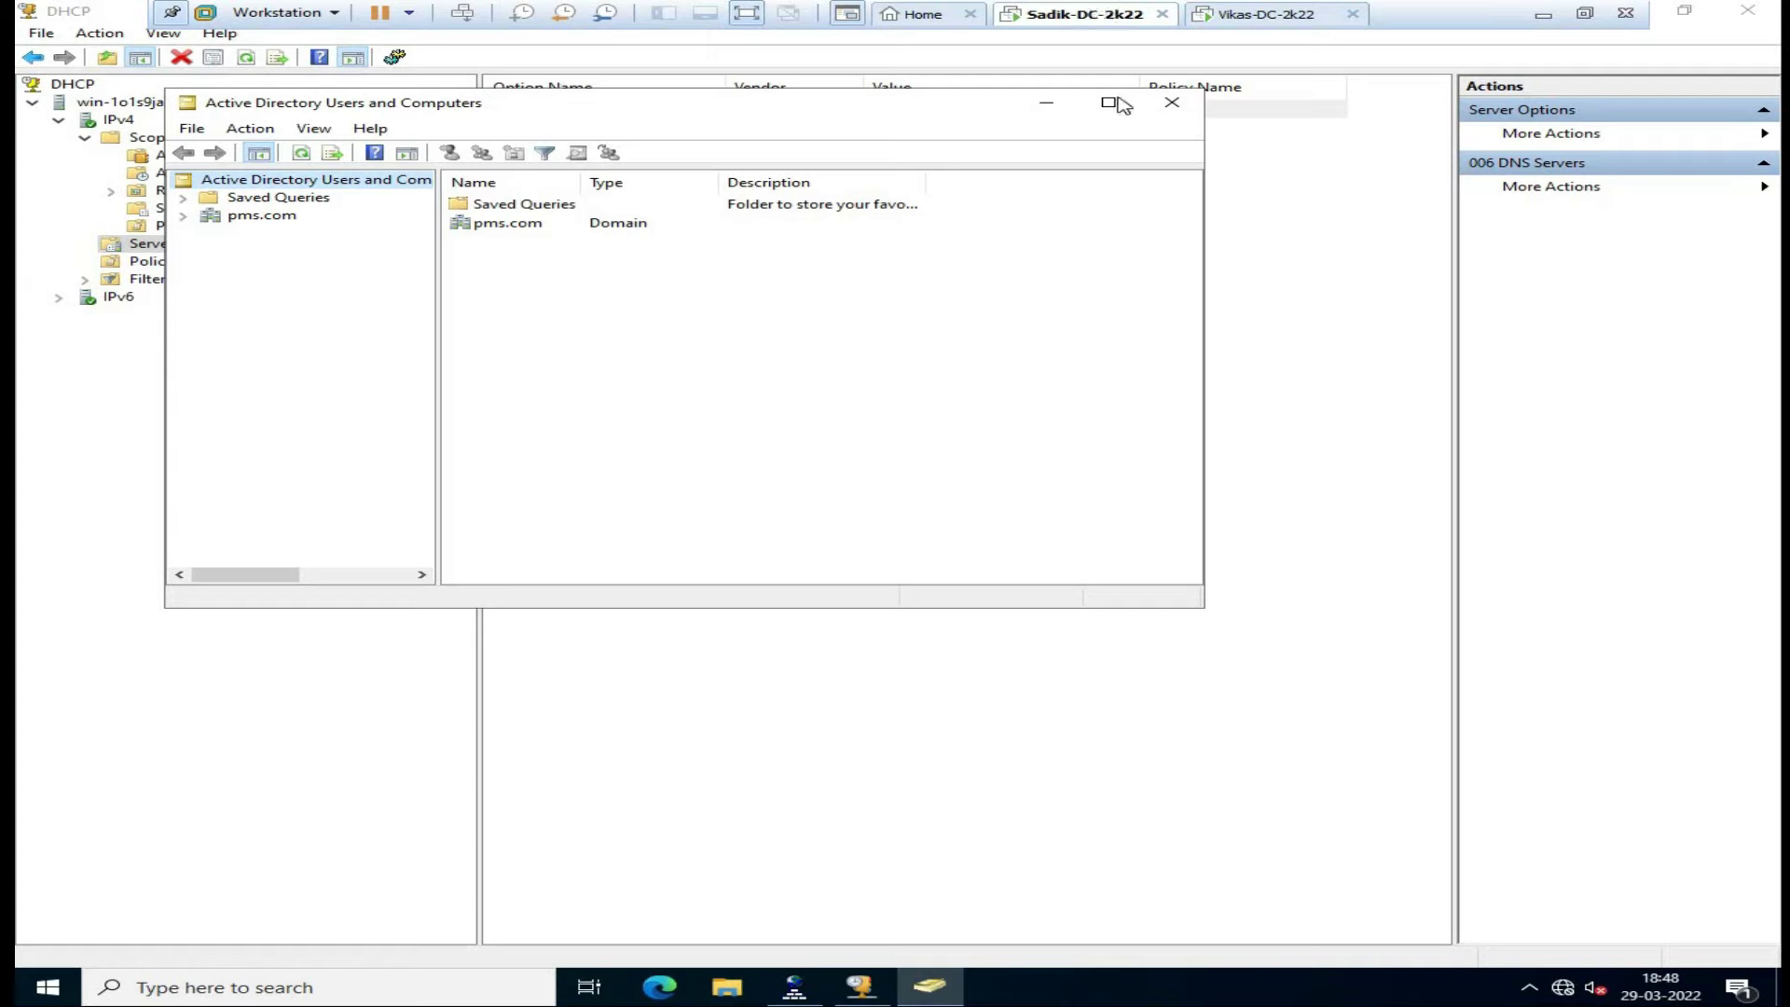
left_click(1109, 101)
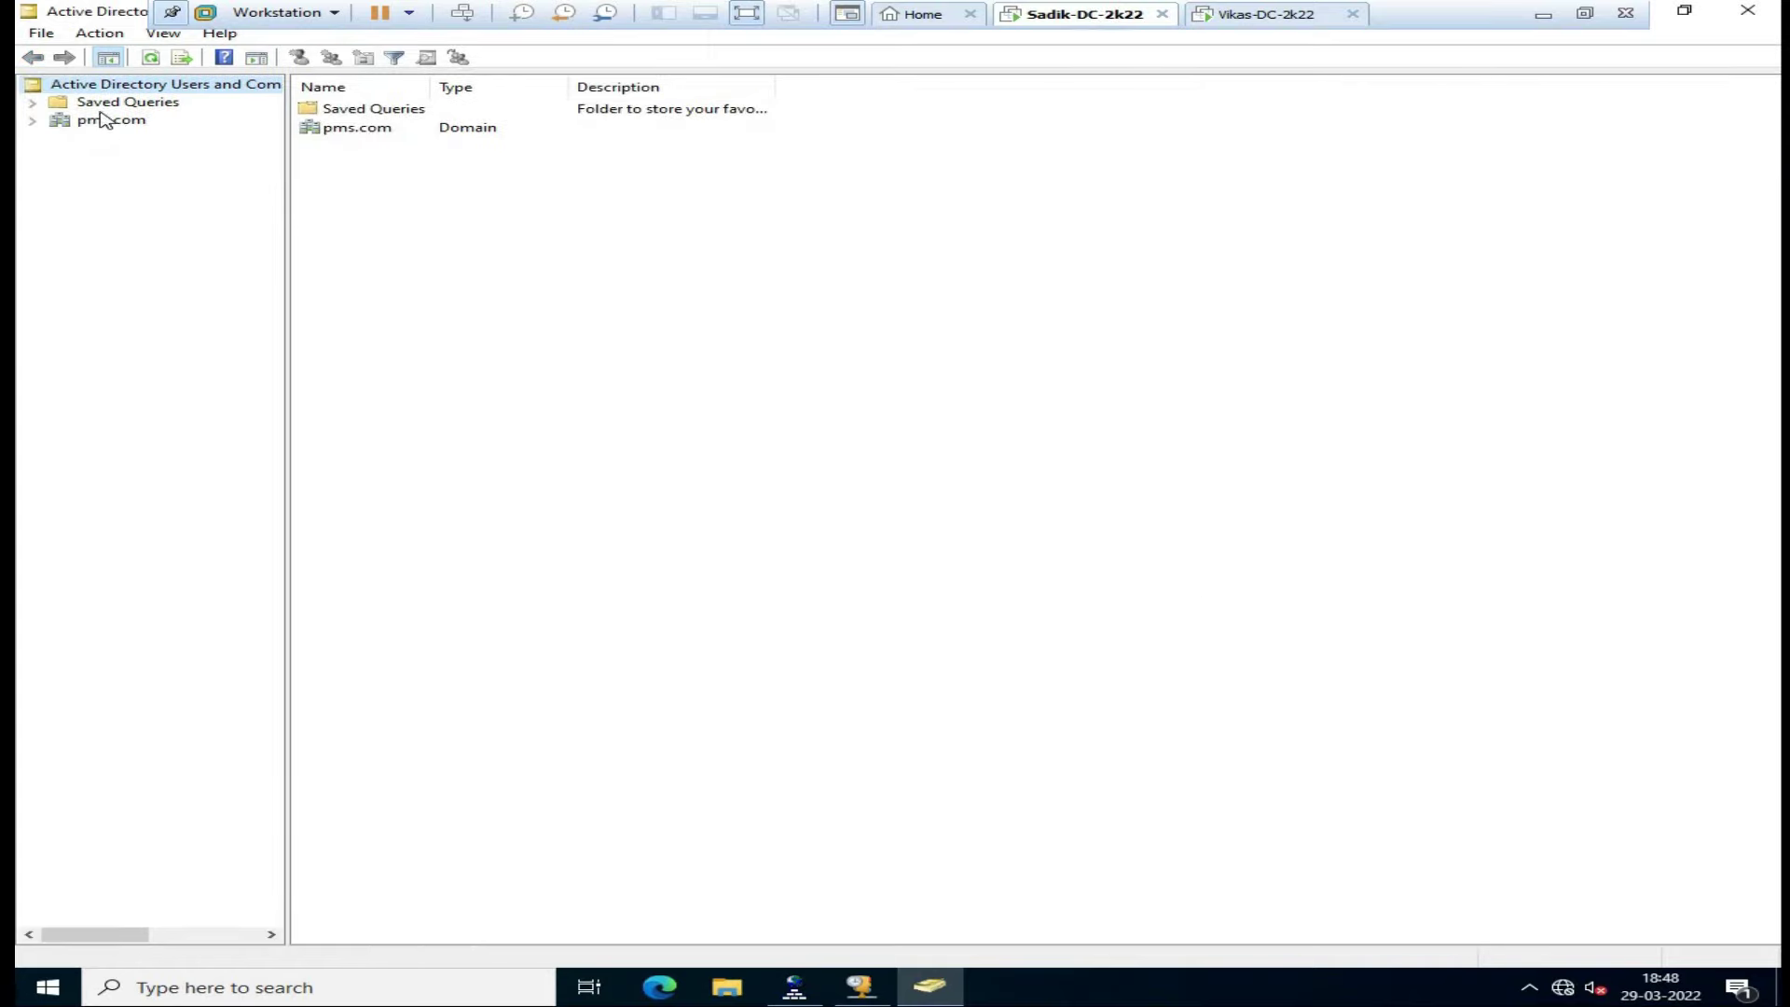
Step: Create the IT Admin organizational unit under pms.com and open it
left_click(94, 123)
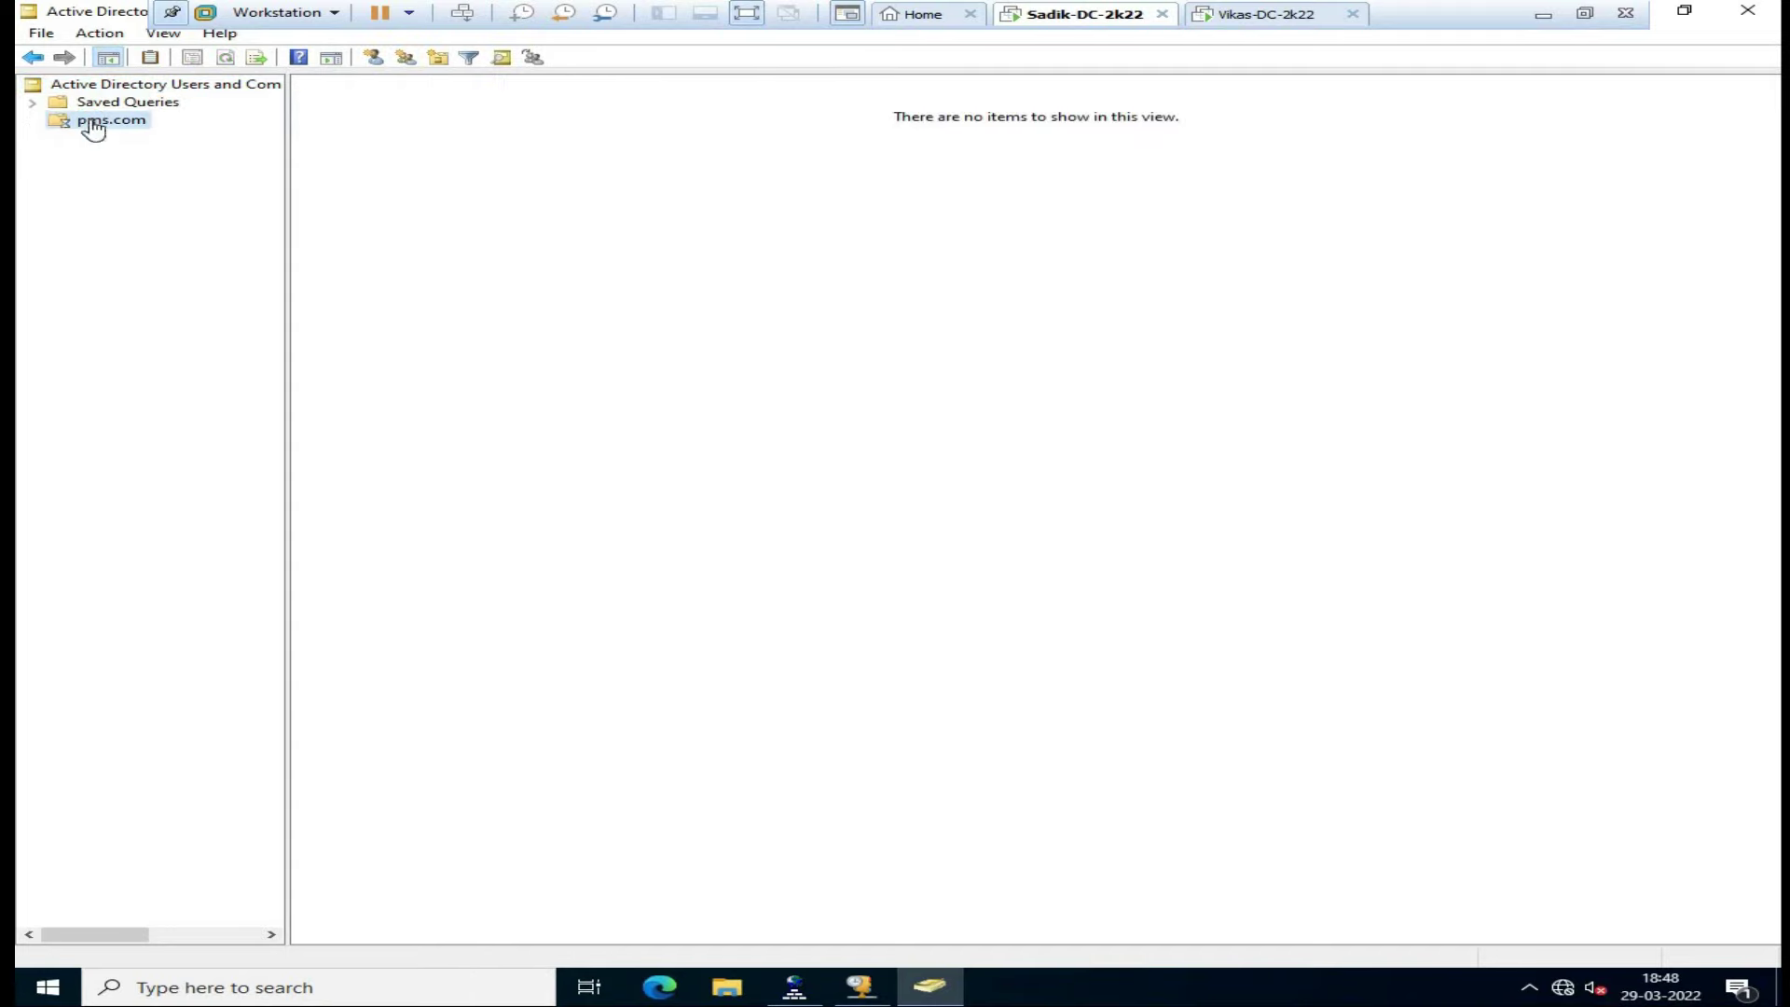
double_click(94, 124)
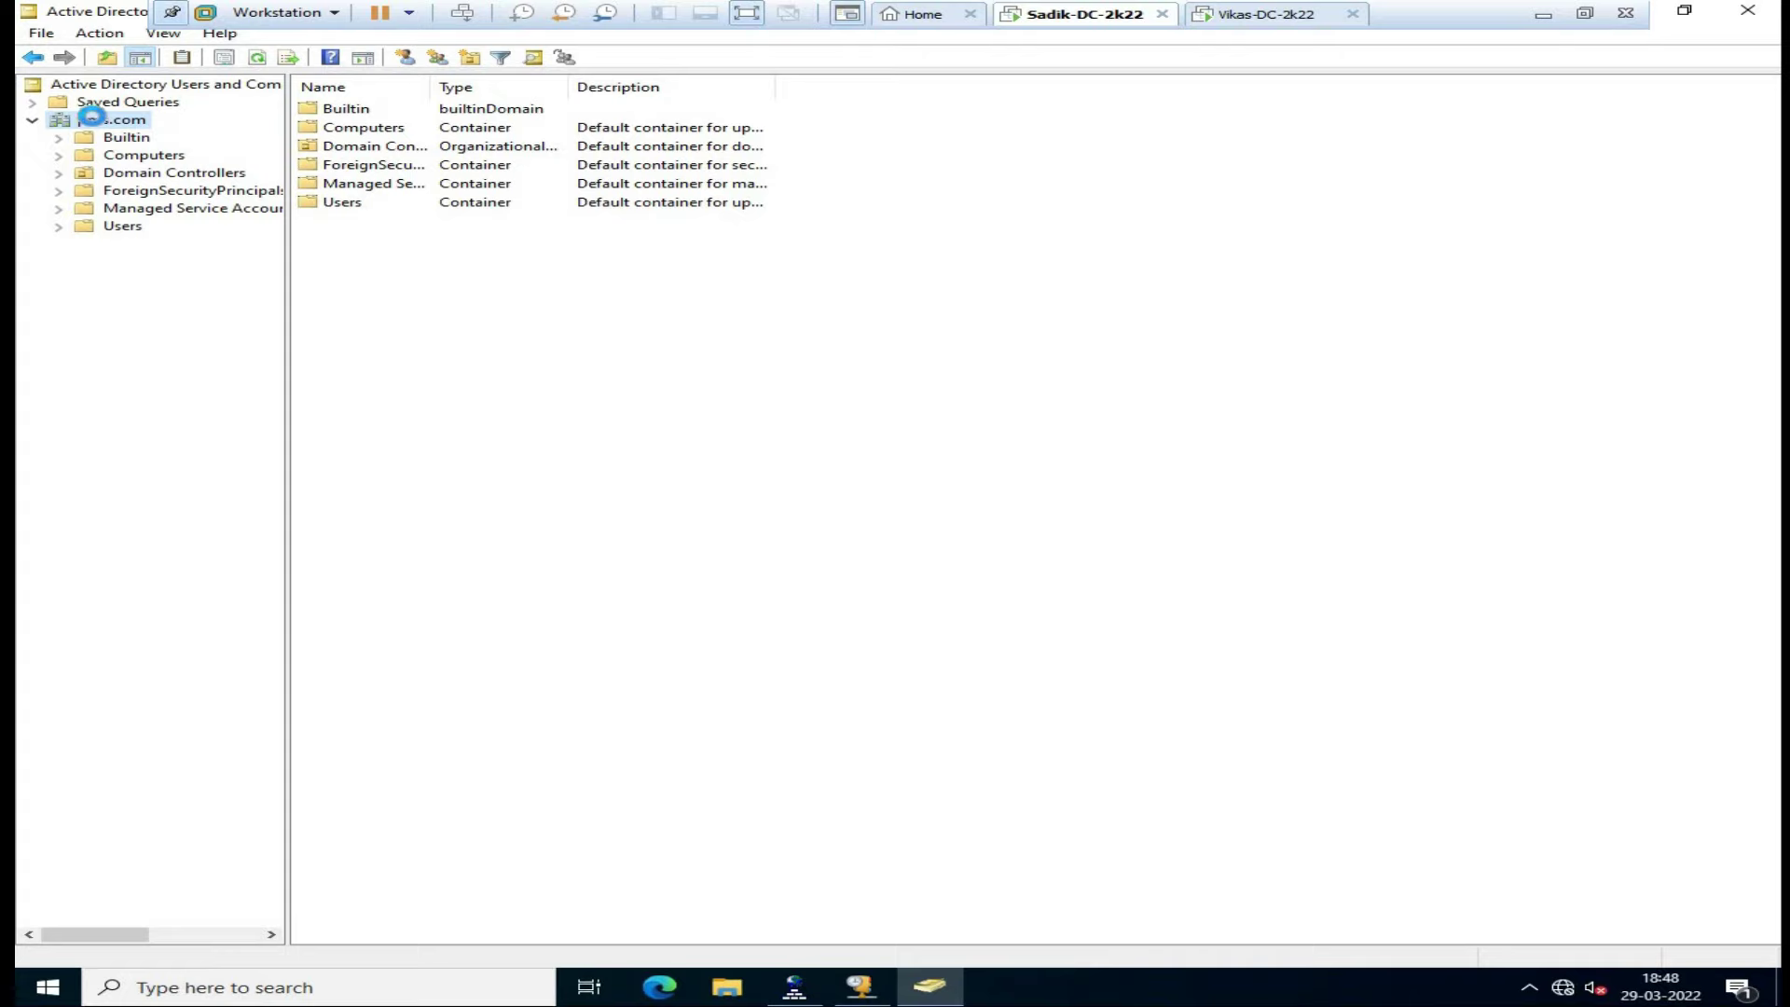
right_click(94, 119)
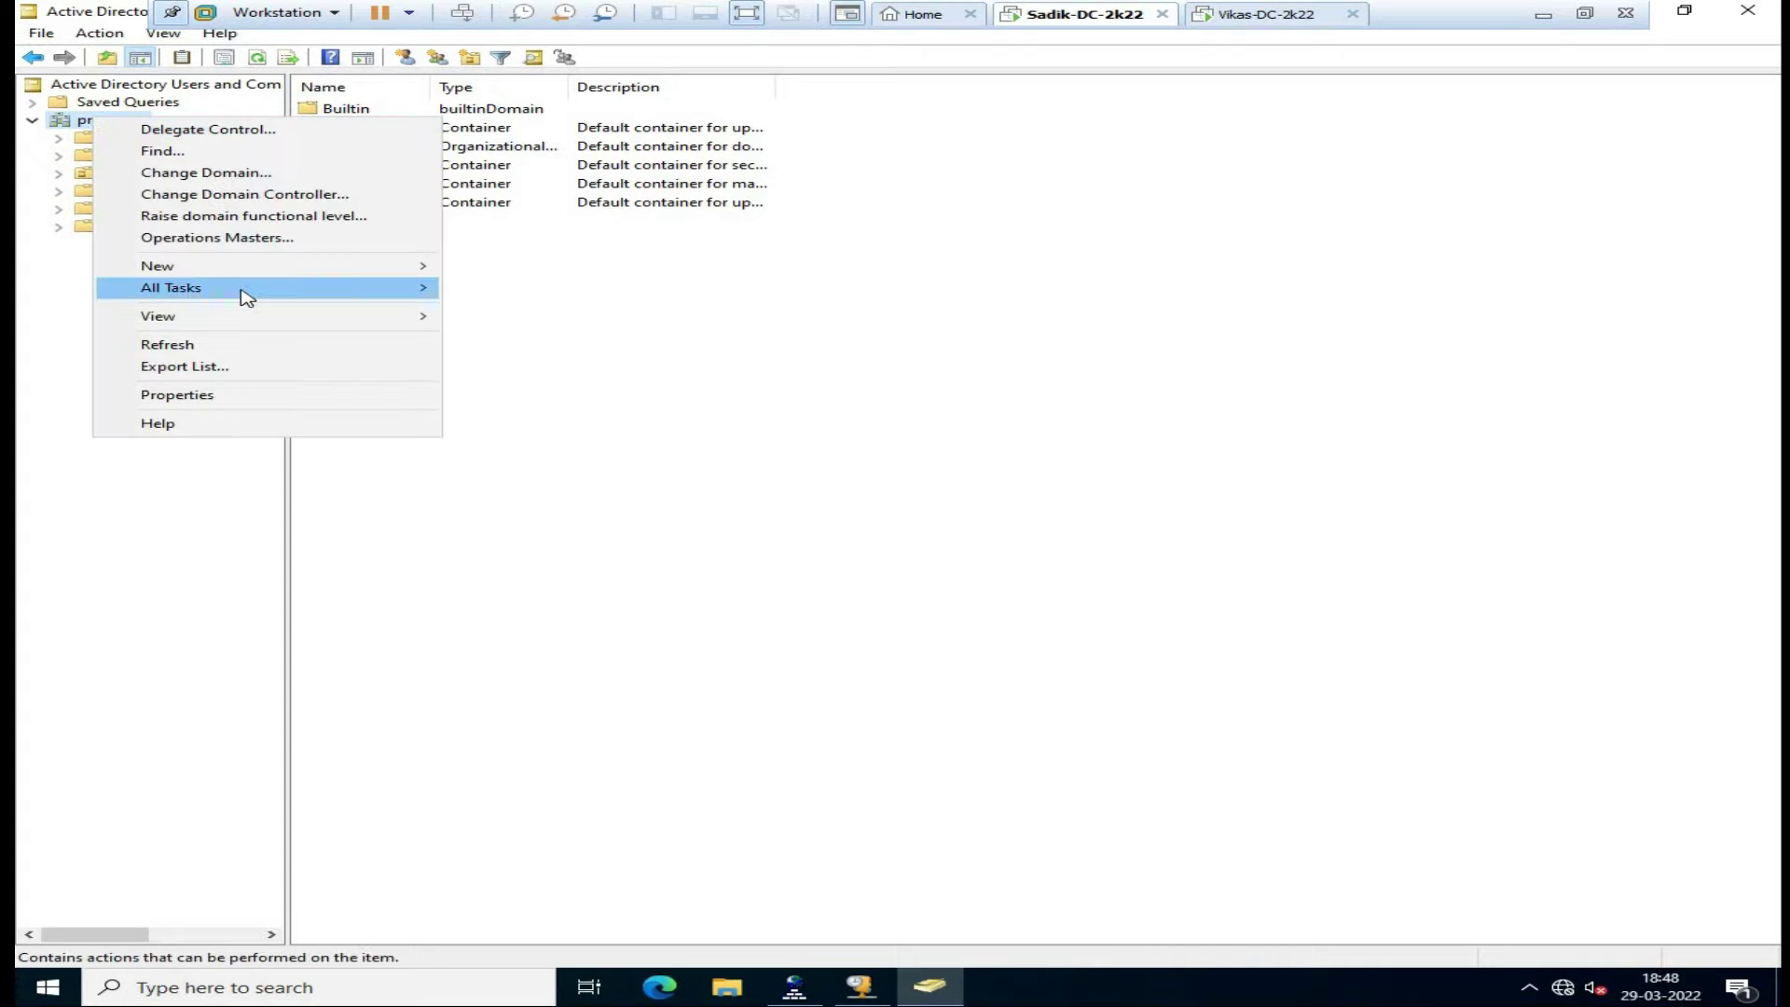
mouse_move(268, 275)
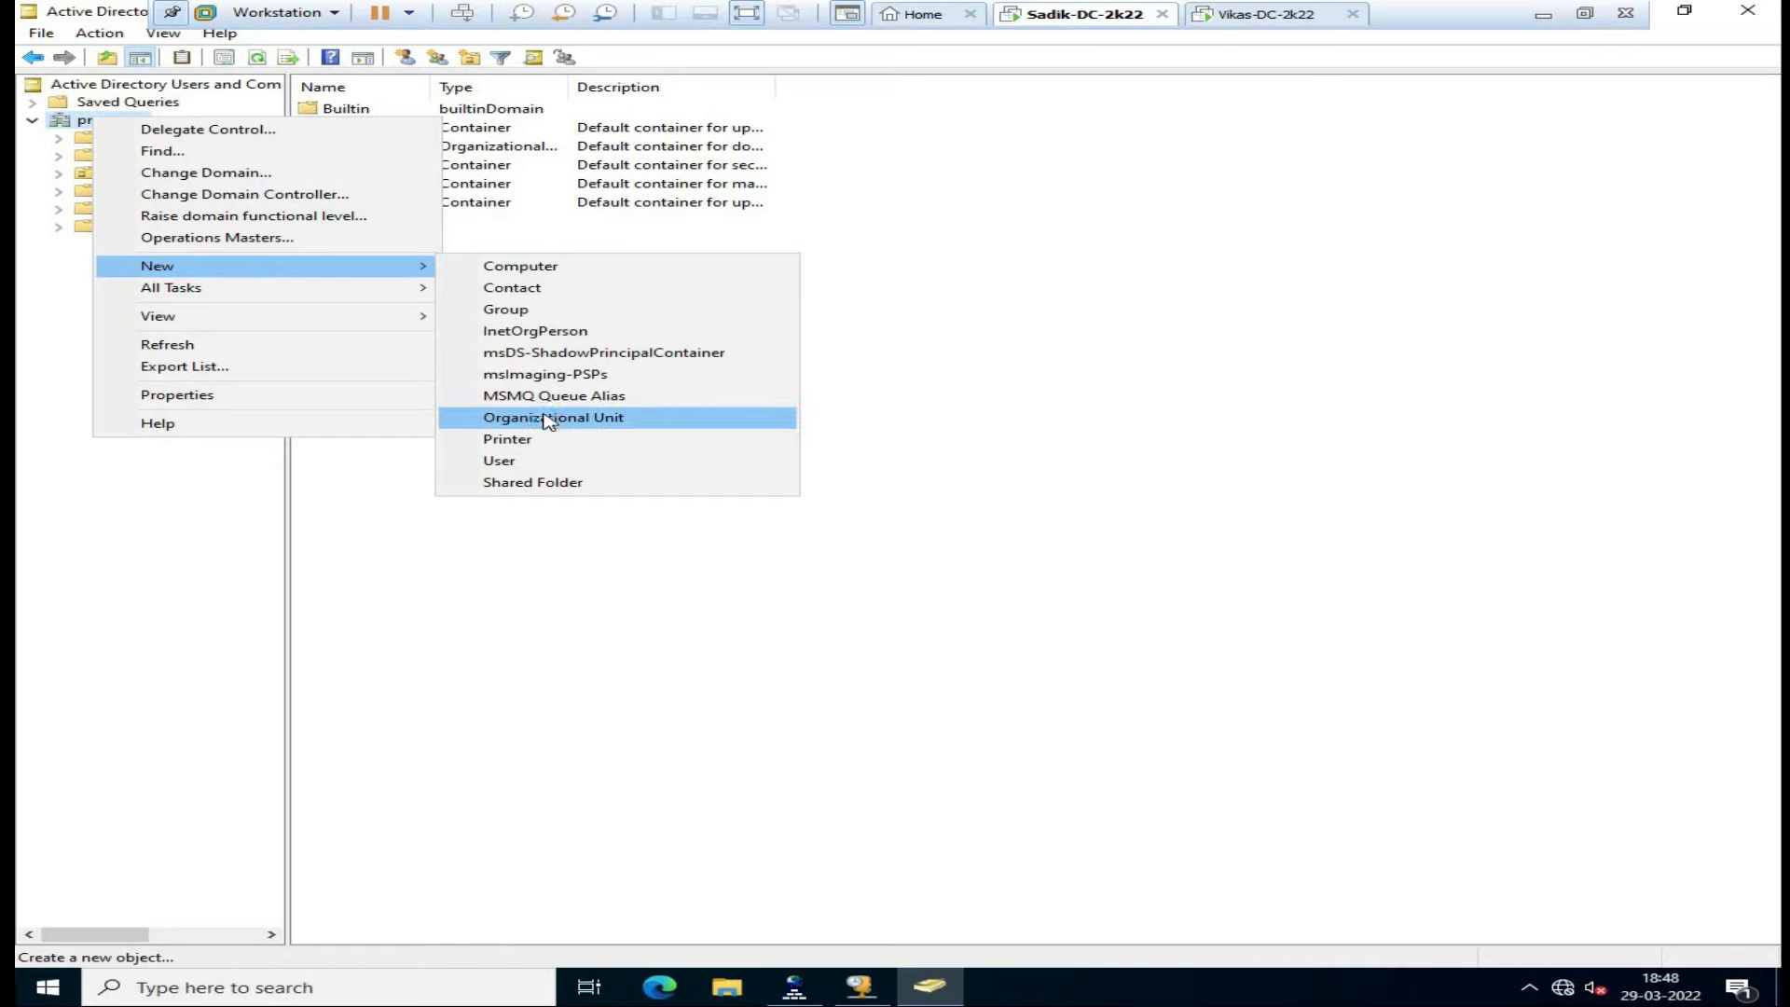
left_click(559, 411)
type("IT Admin")
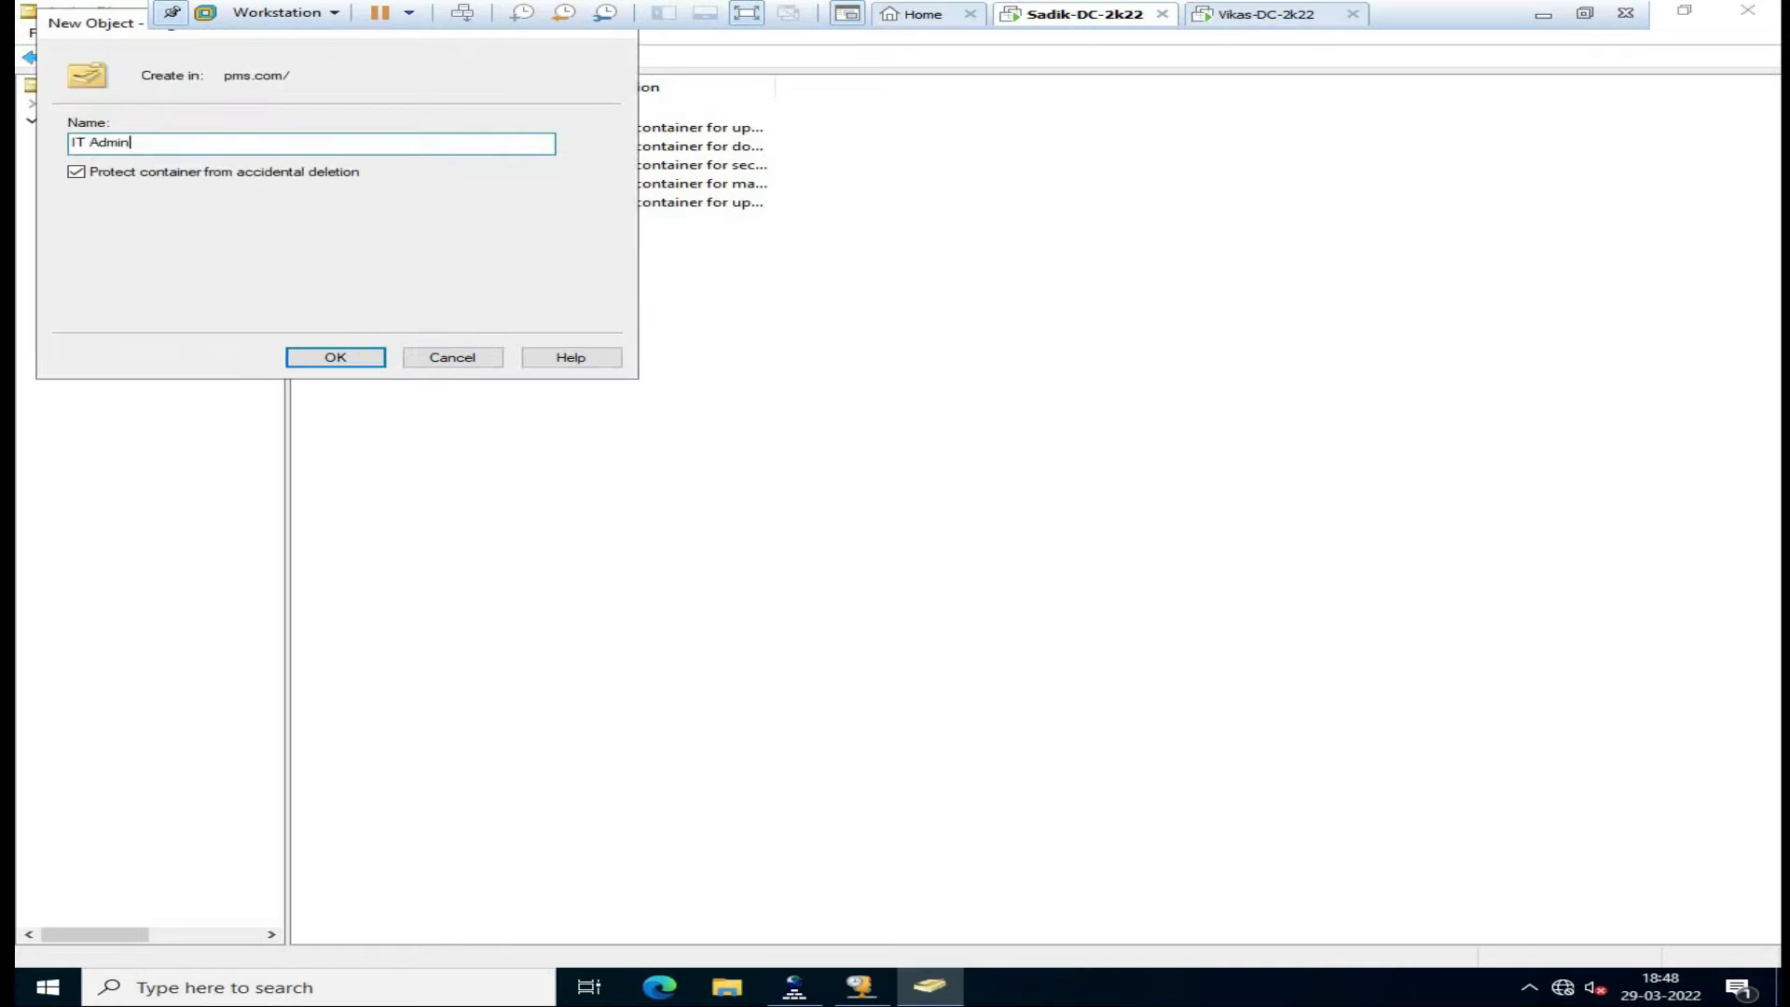
key("Return")
left_click(267, 254)
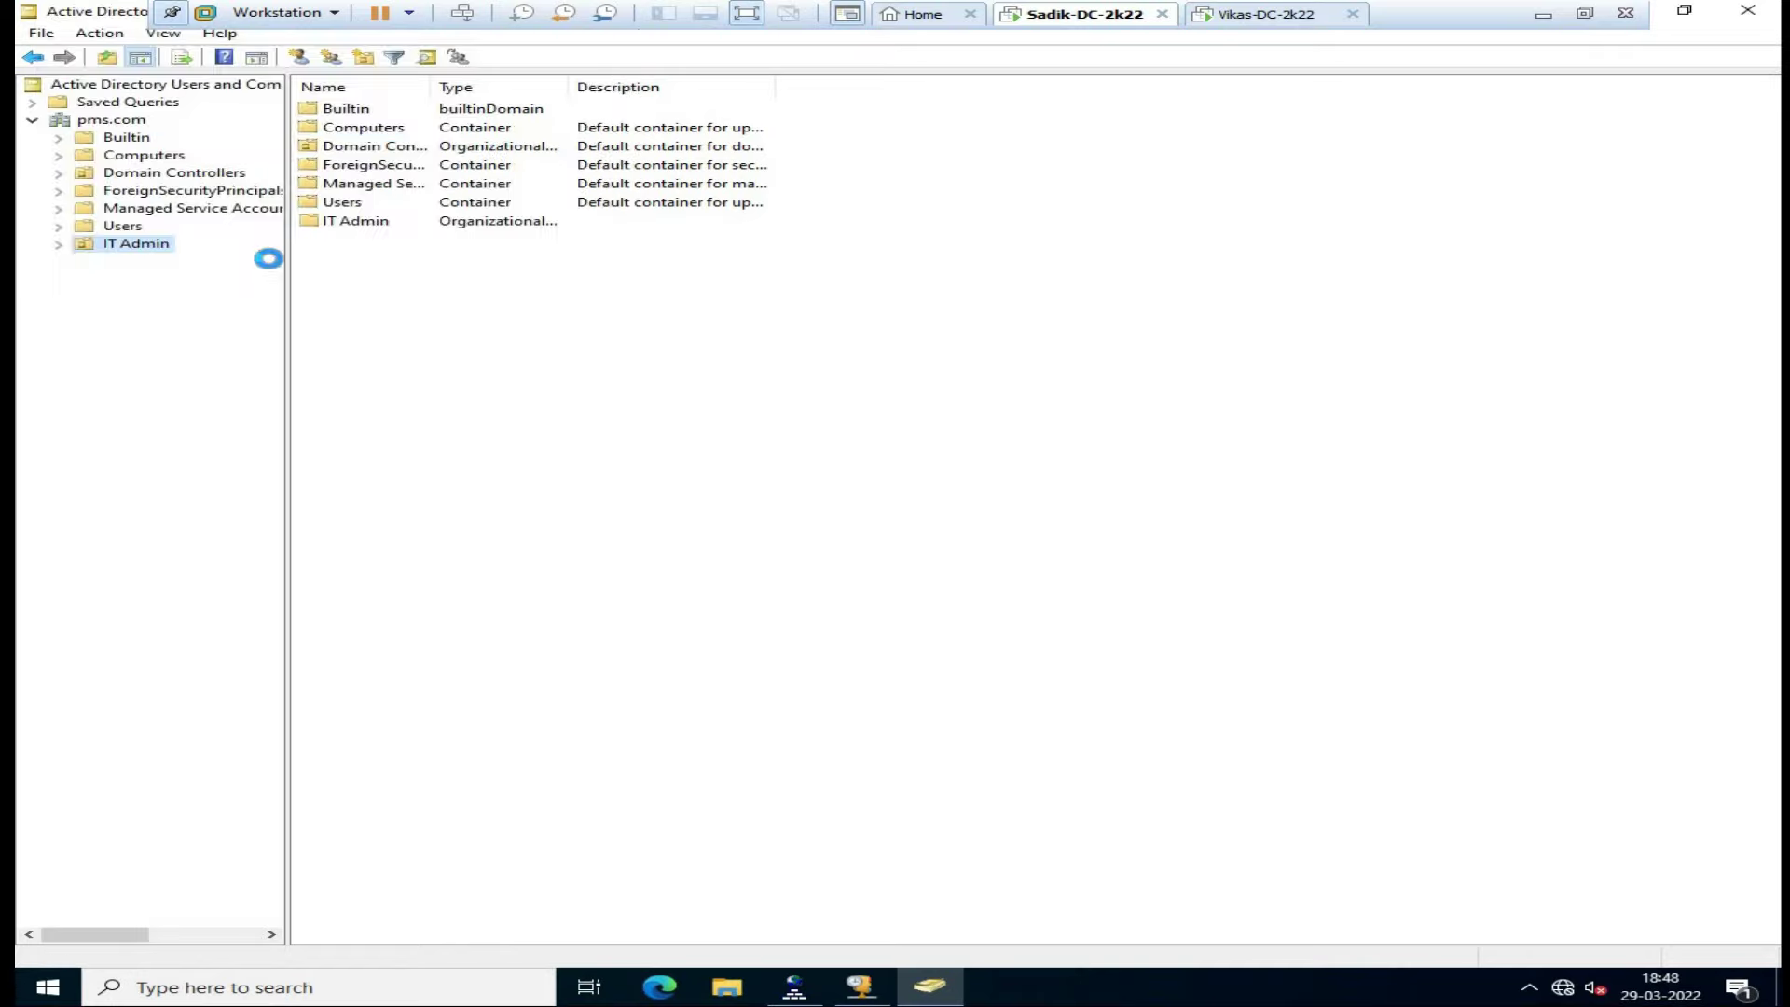
Step: Start a new user in IT Admin with logon name user1
right_click(148, 252)
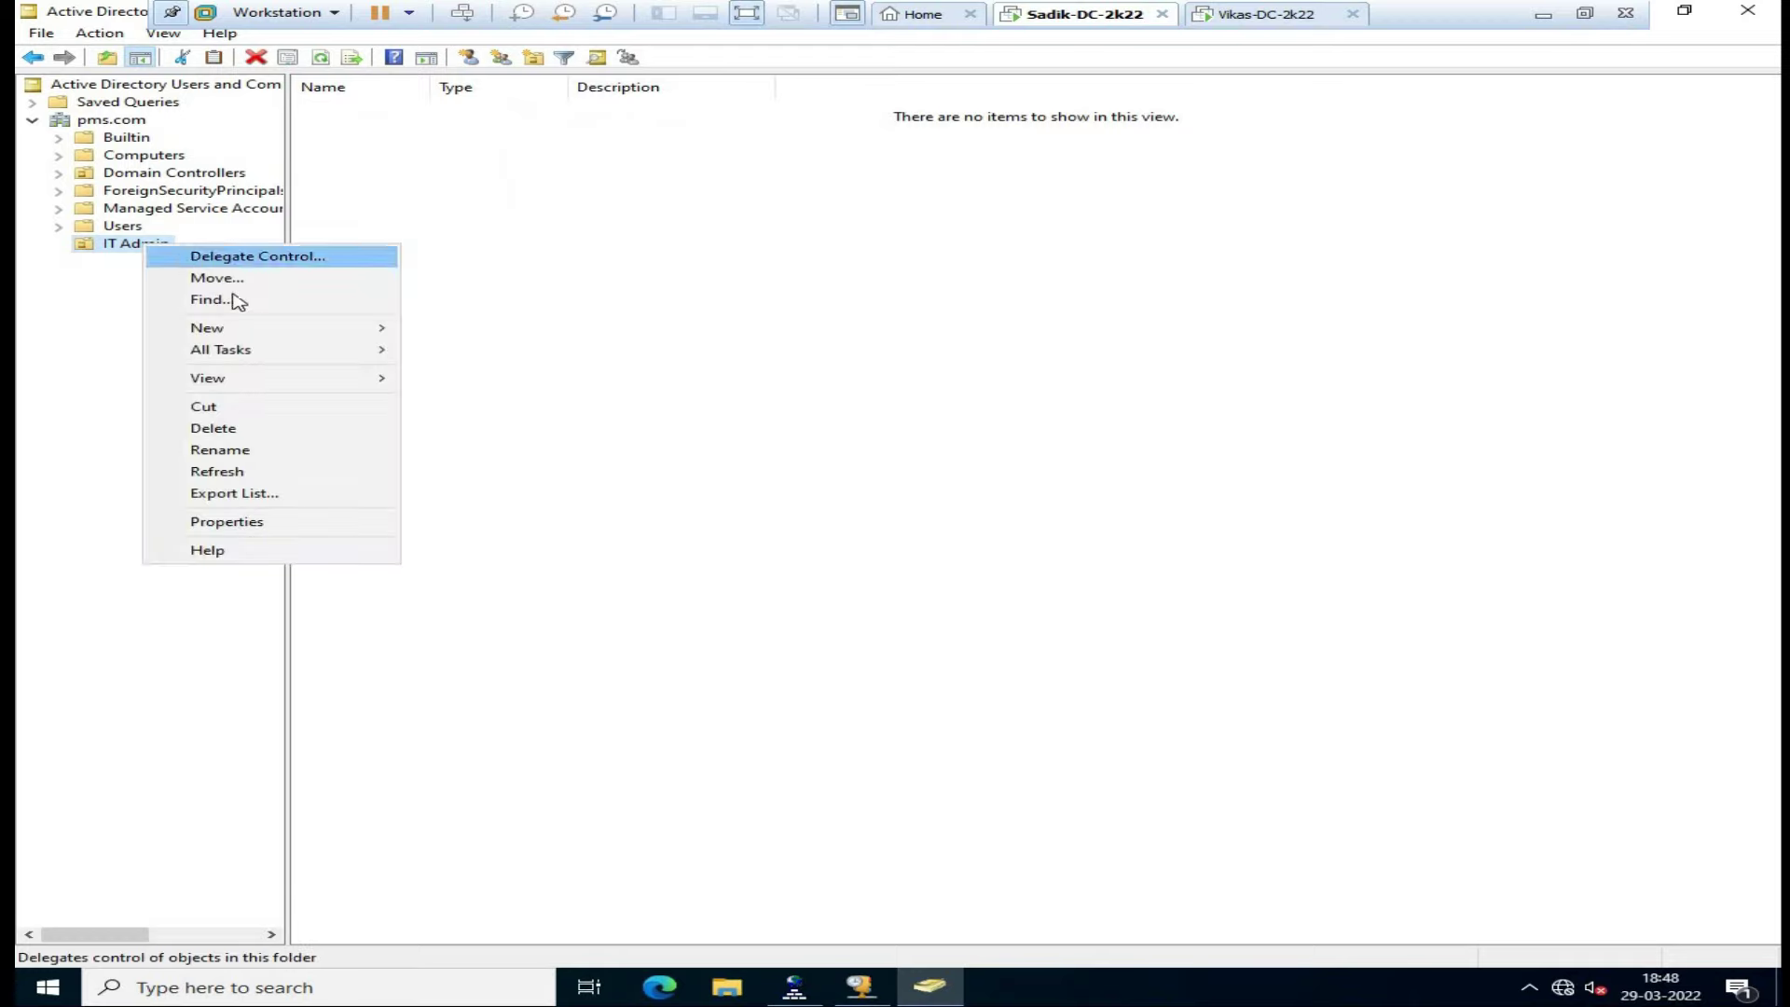
mouse_move(377, 328)
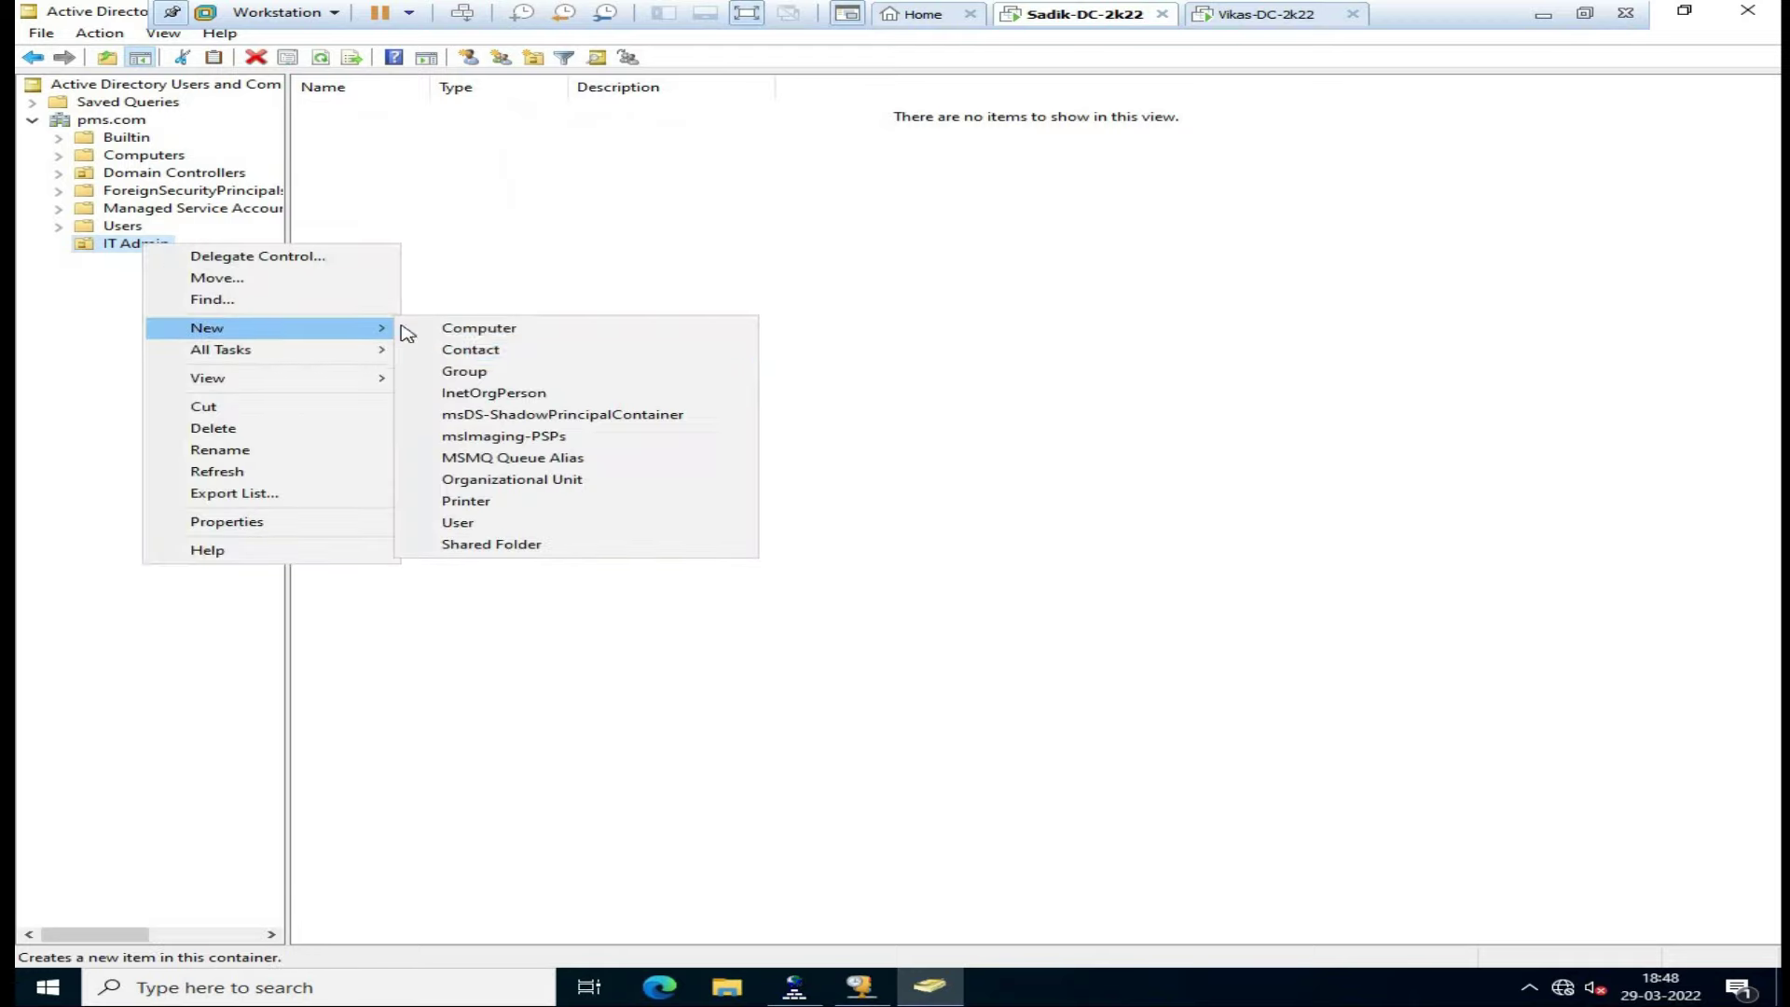
left_click(477, 522)
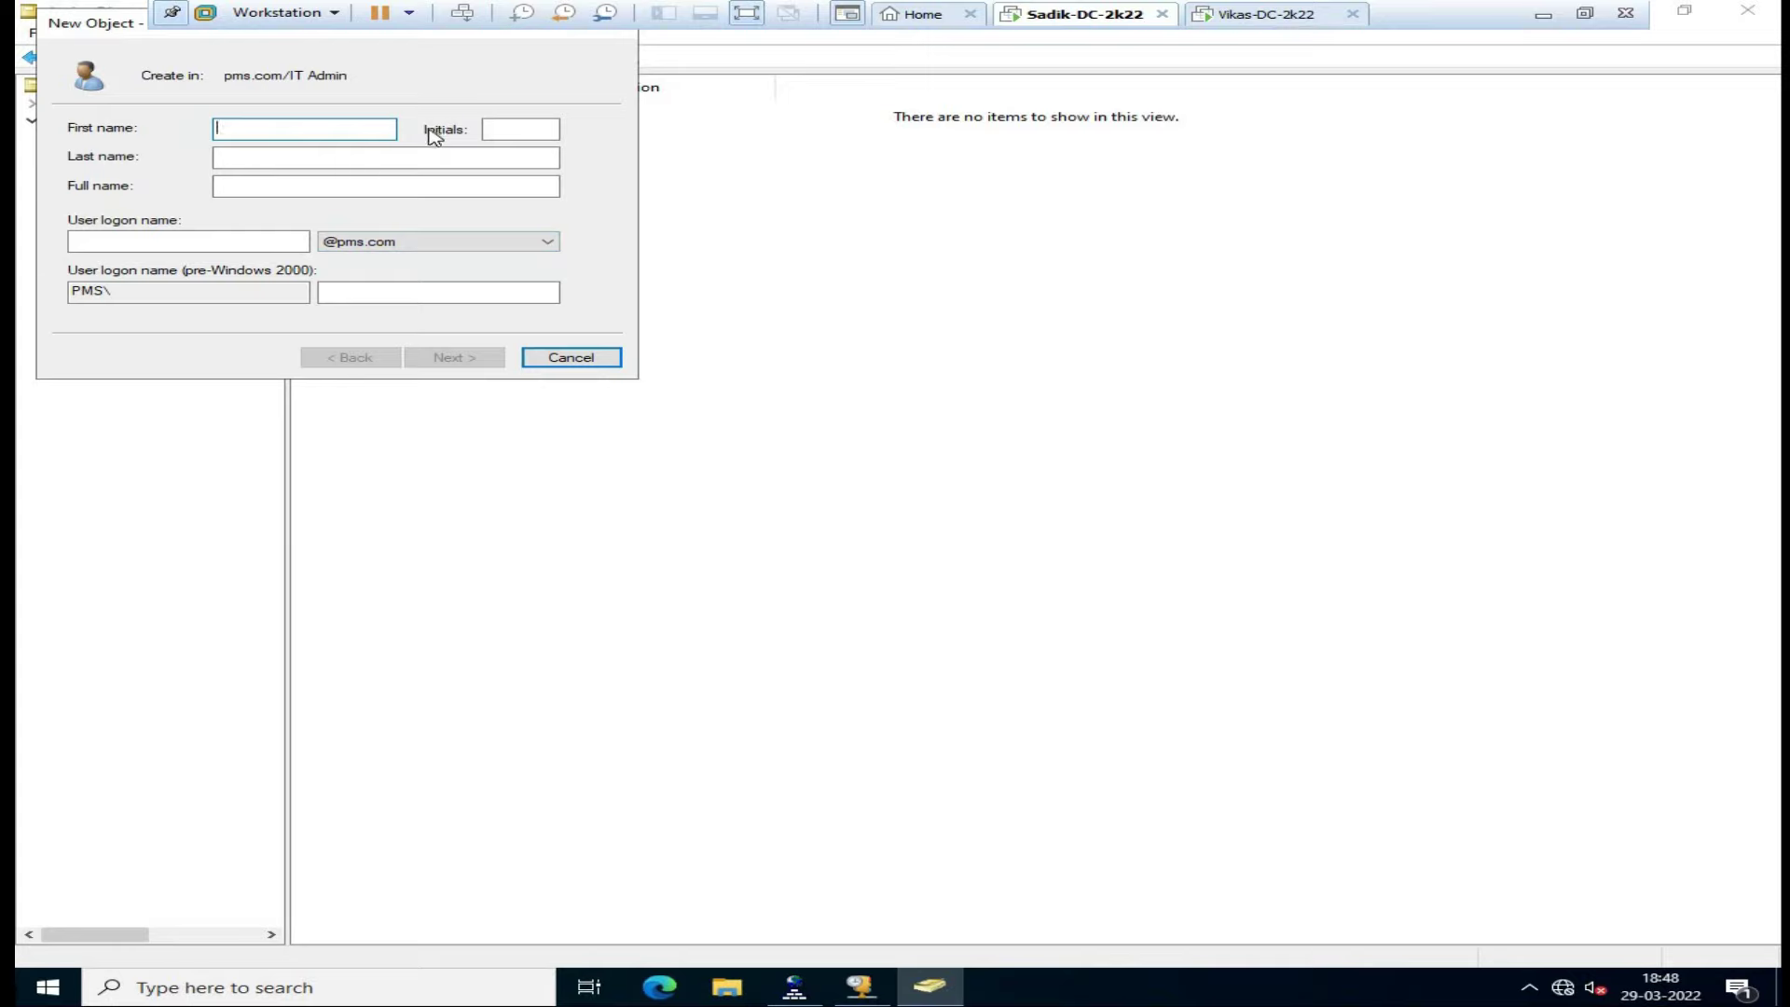
key("Tab")
key("Tab")
key("Tab")
key("Tab")
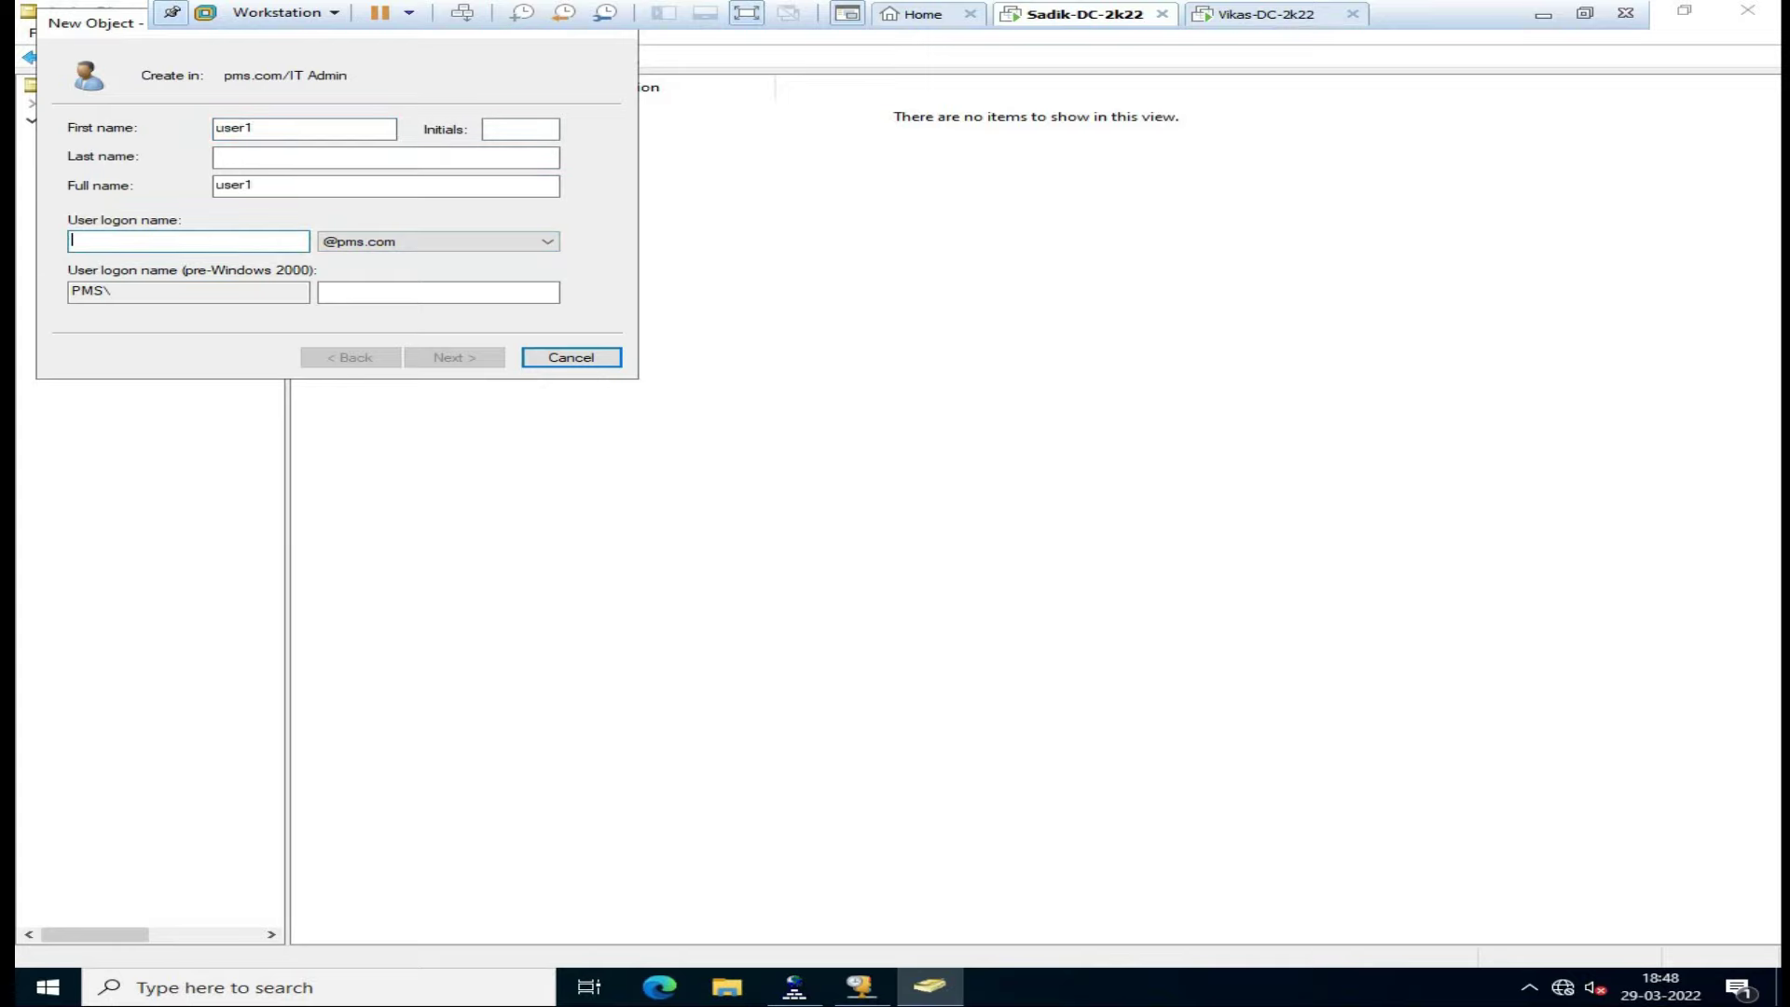
type("user")
key("Tab")
key("Tab")
key("Tab")
key("Tab")
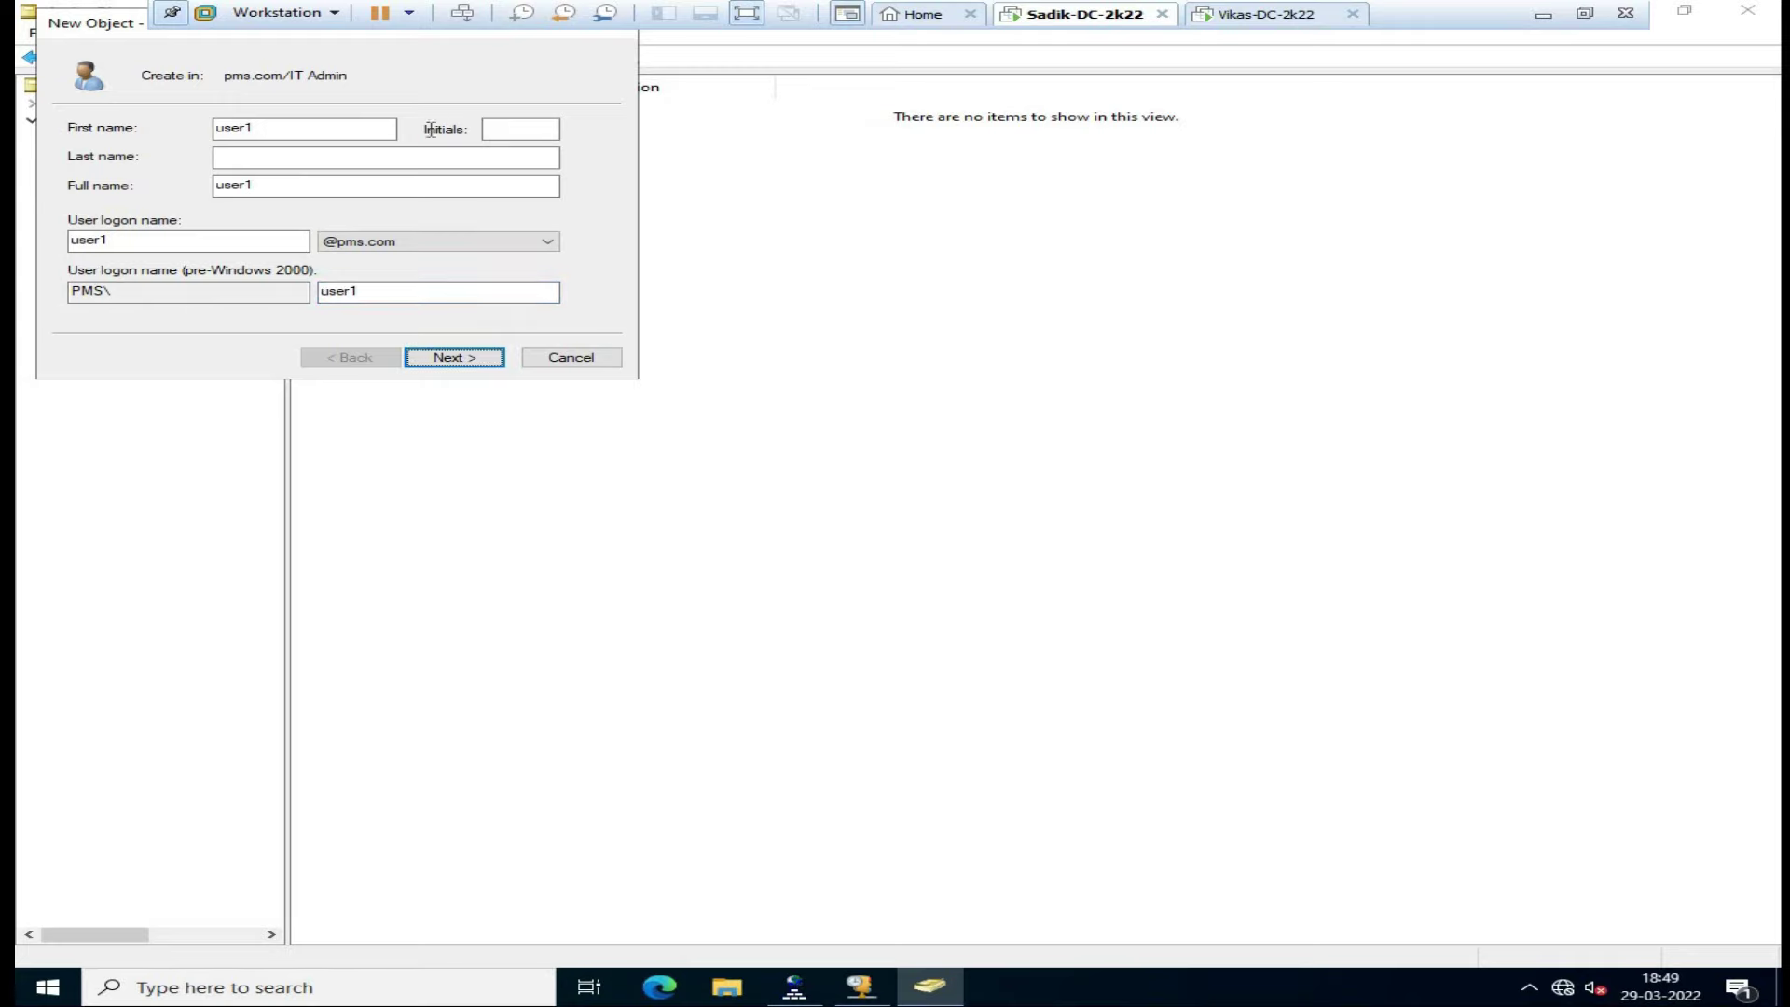
key("Return")
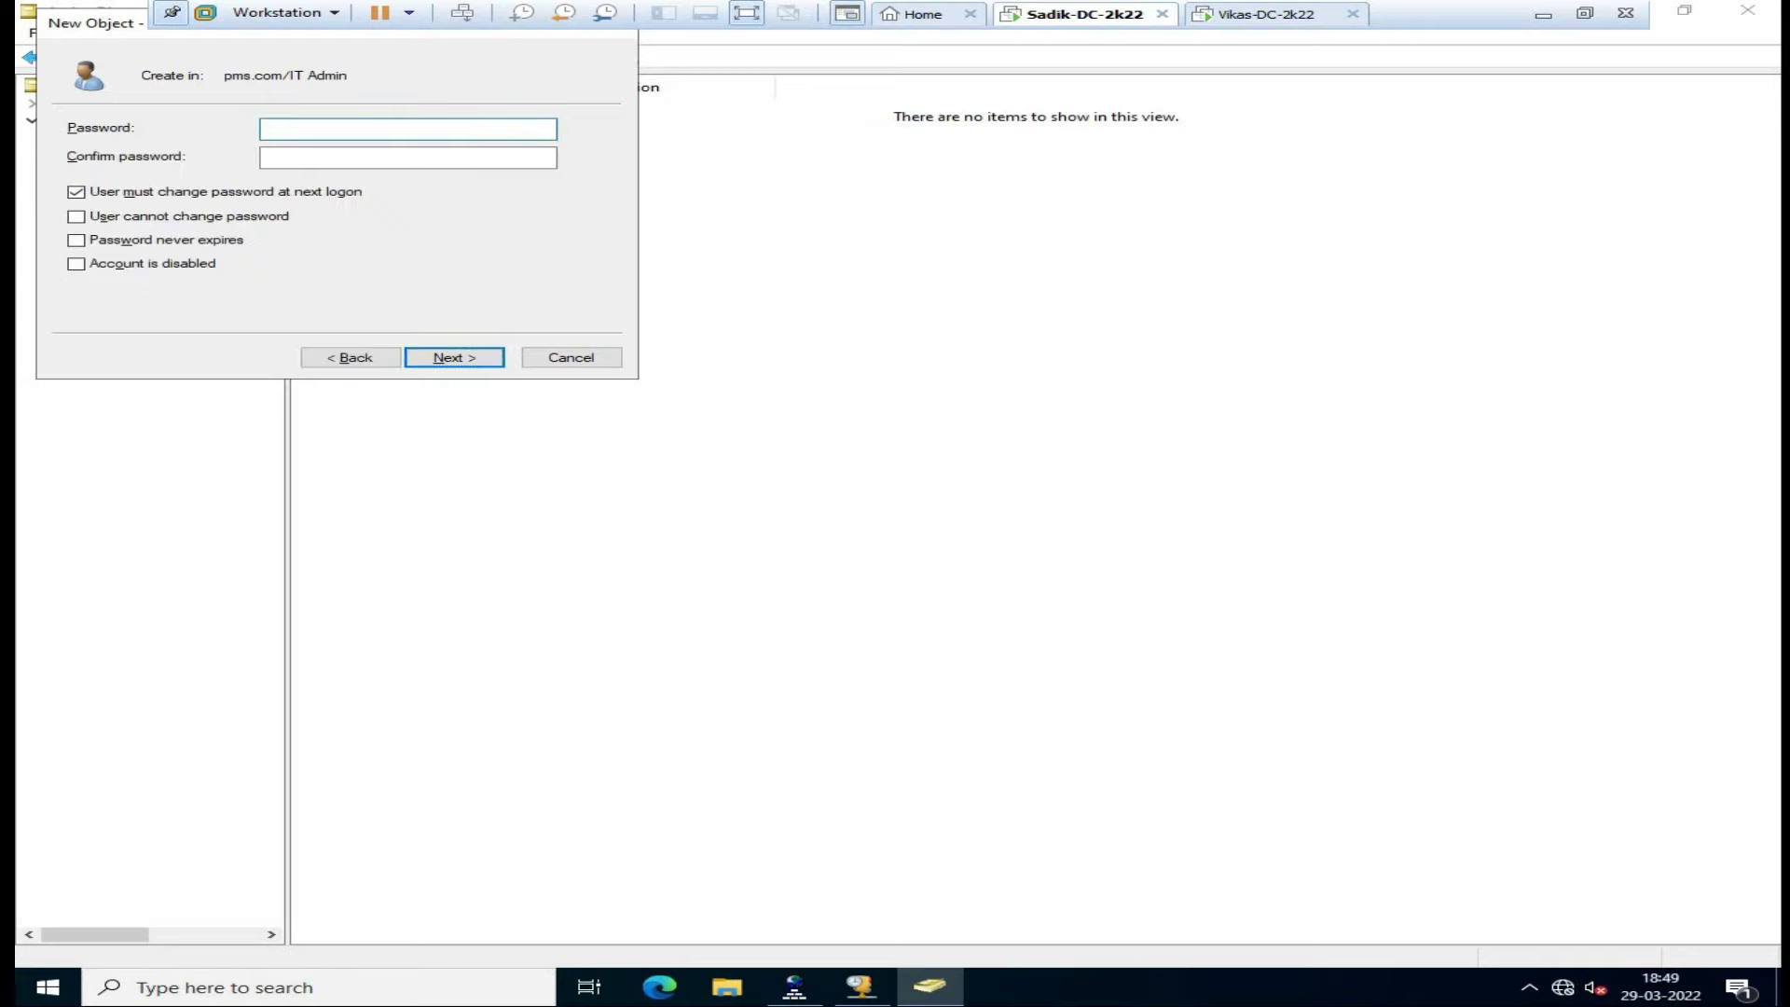
Step: Set user1's password to never expire and be unchangeable by the user, then finish
type("•••••••••••")
key("Tab")
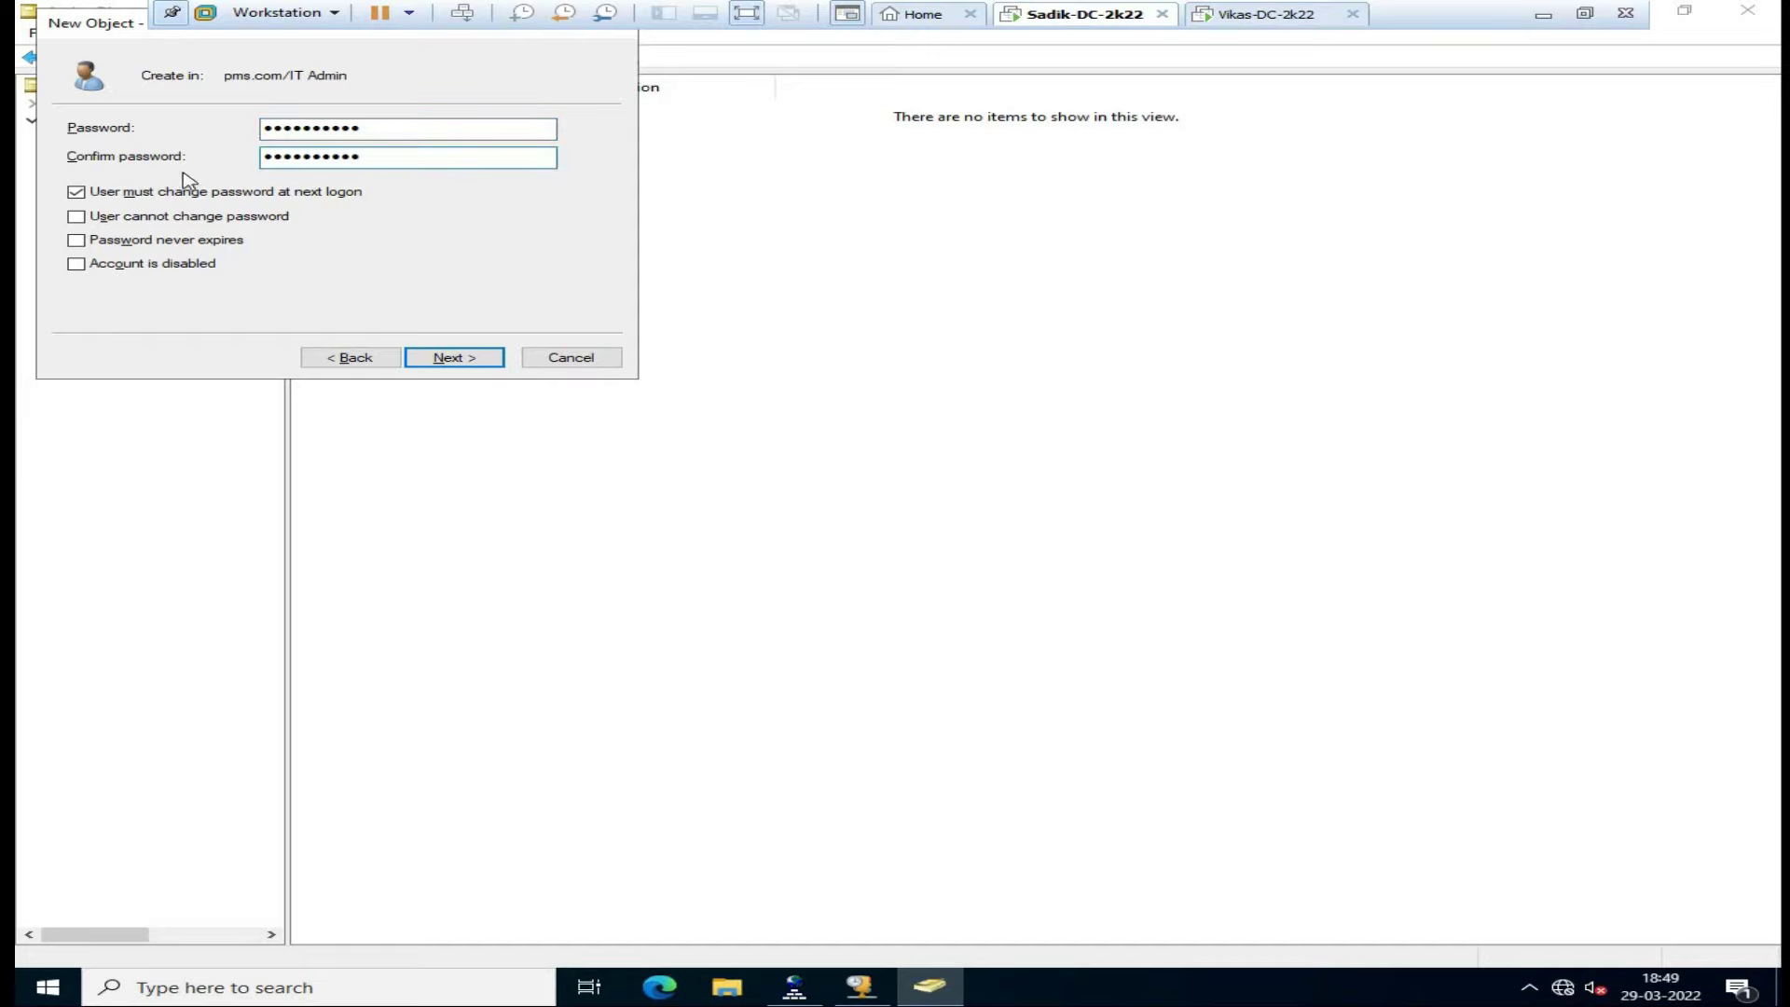
left_click(211, 191)
left_click(214, 217)
left_click(214, 241)
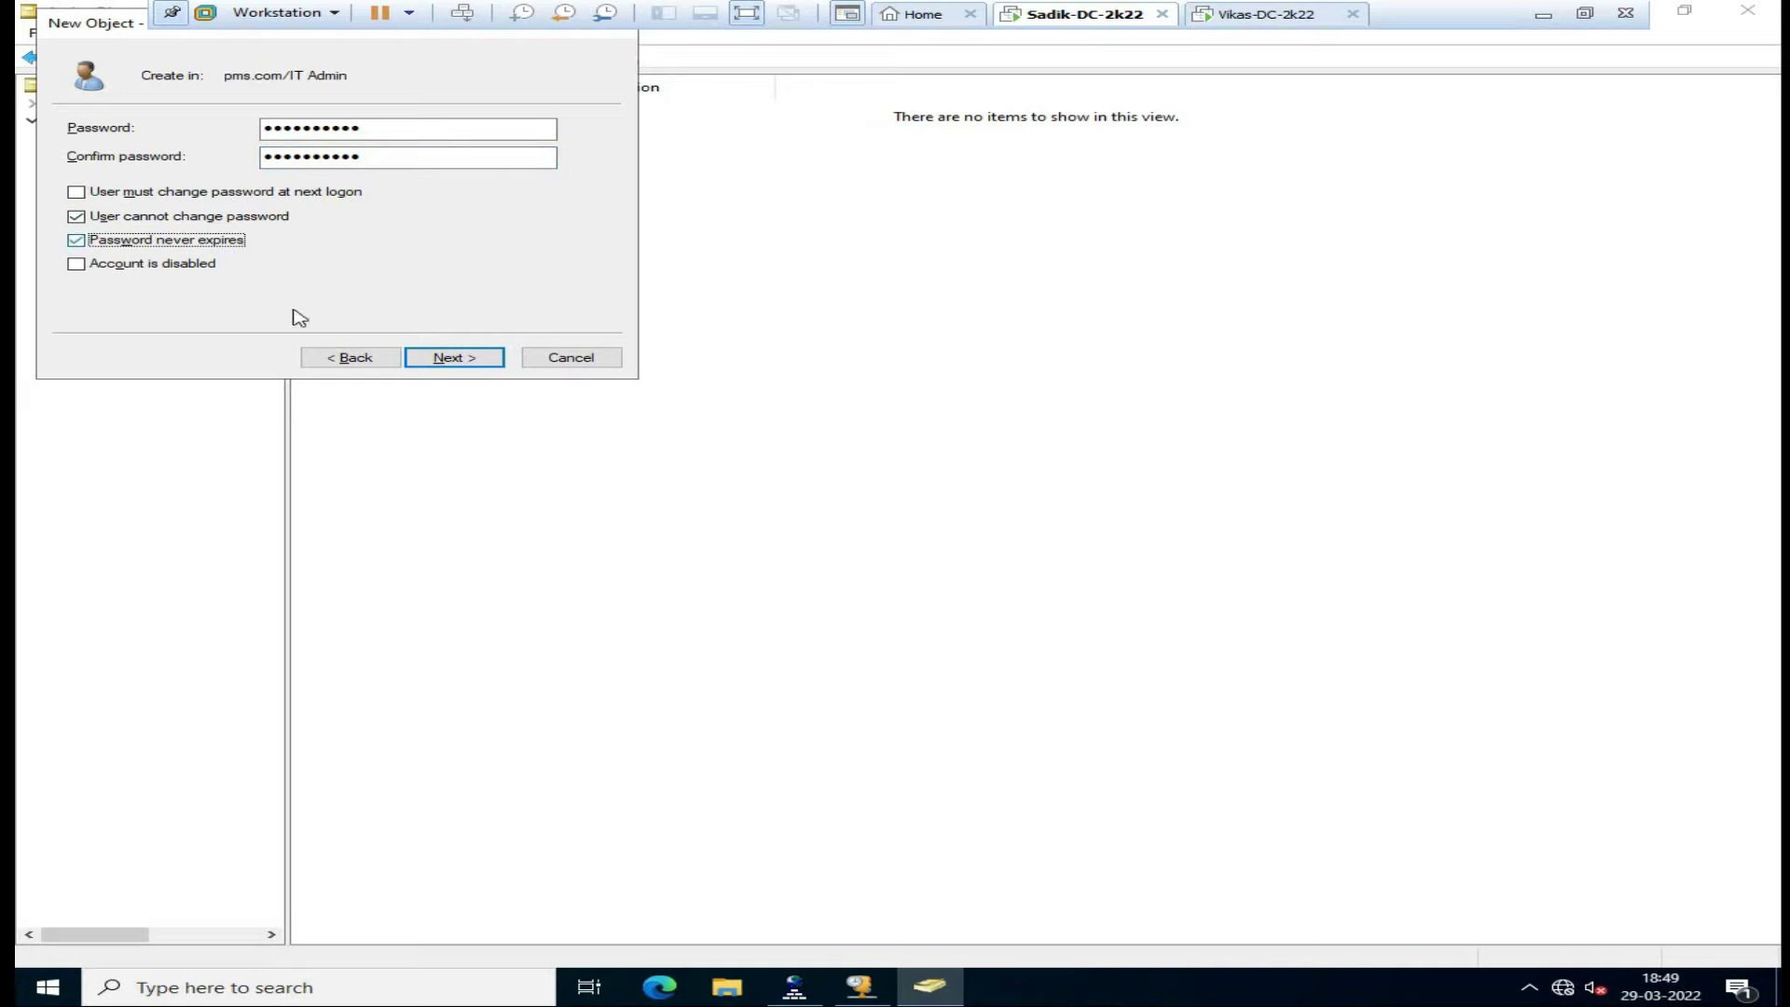
left_click(463, 356)
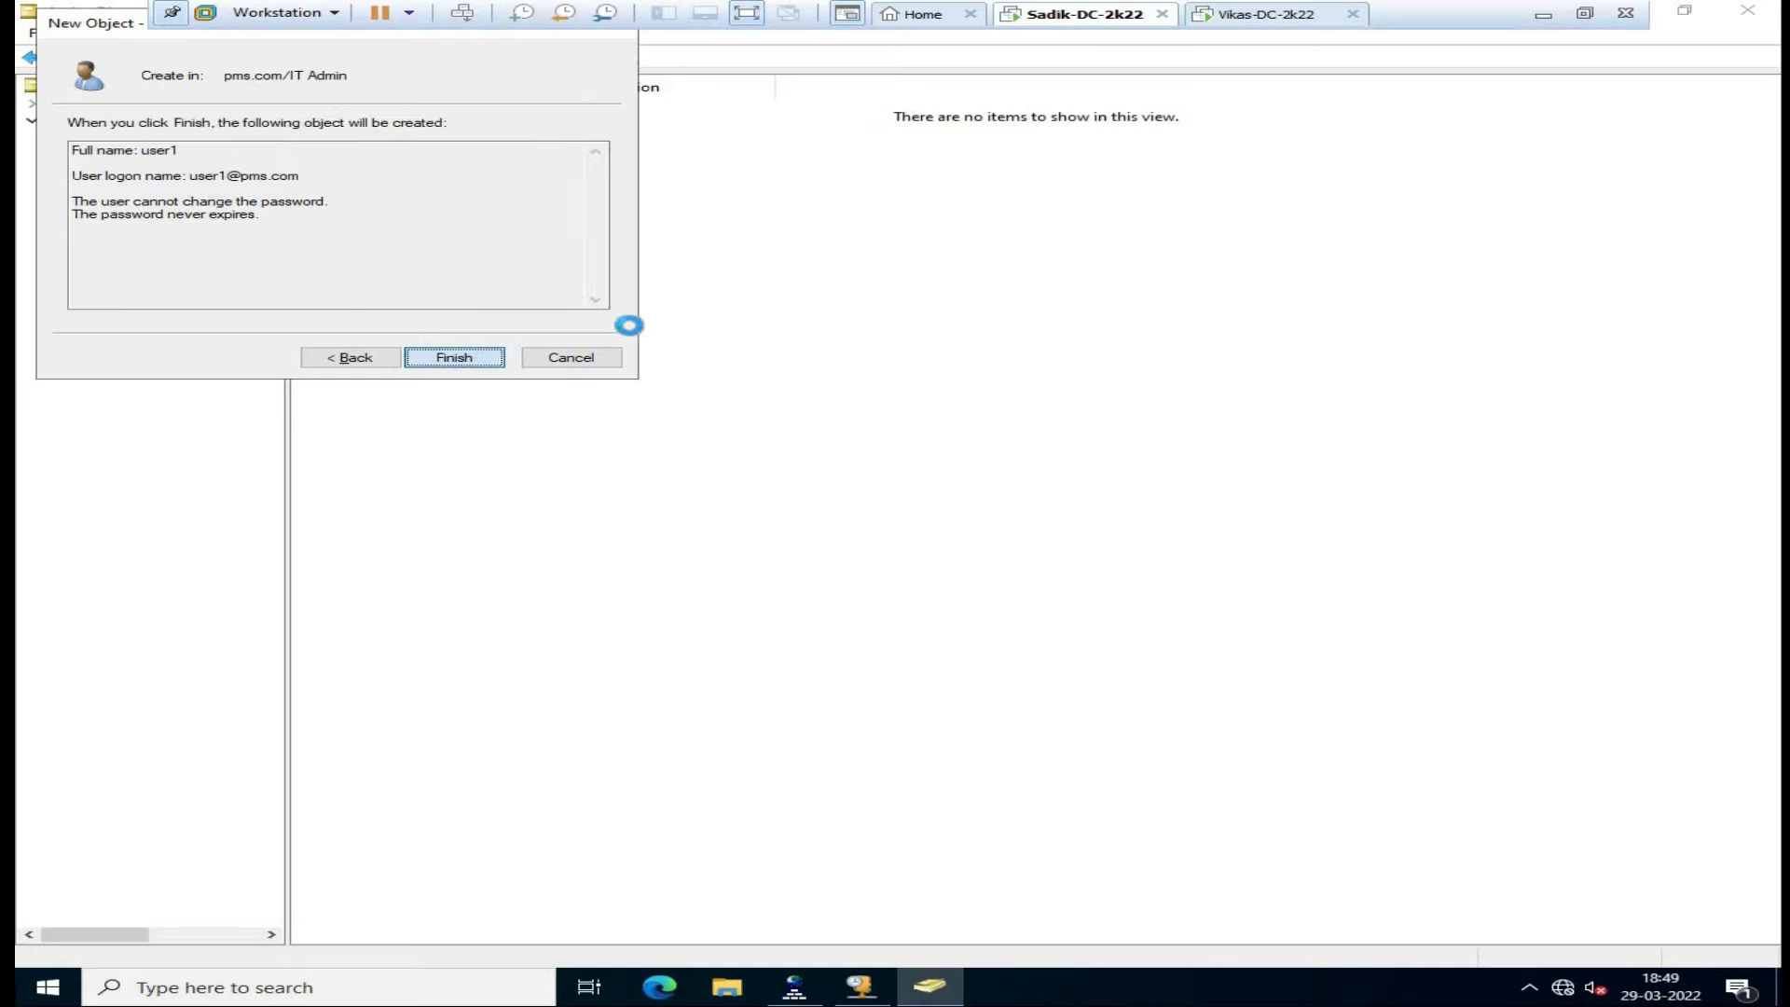
left_click(471, 357)
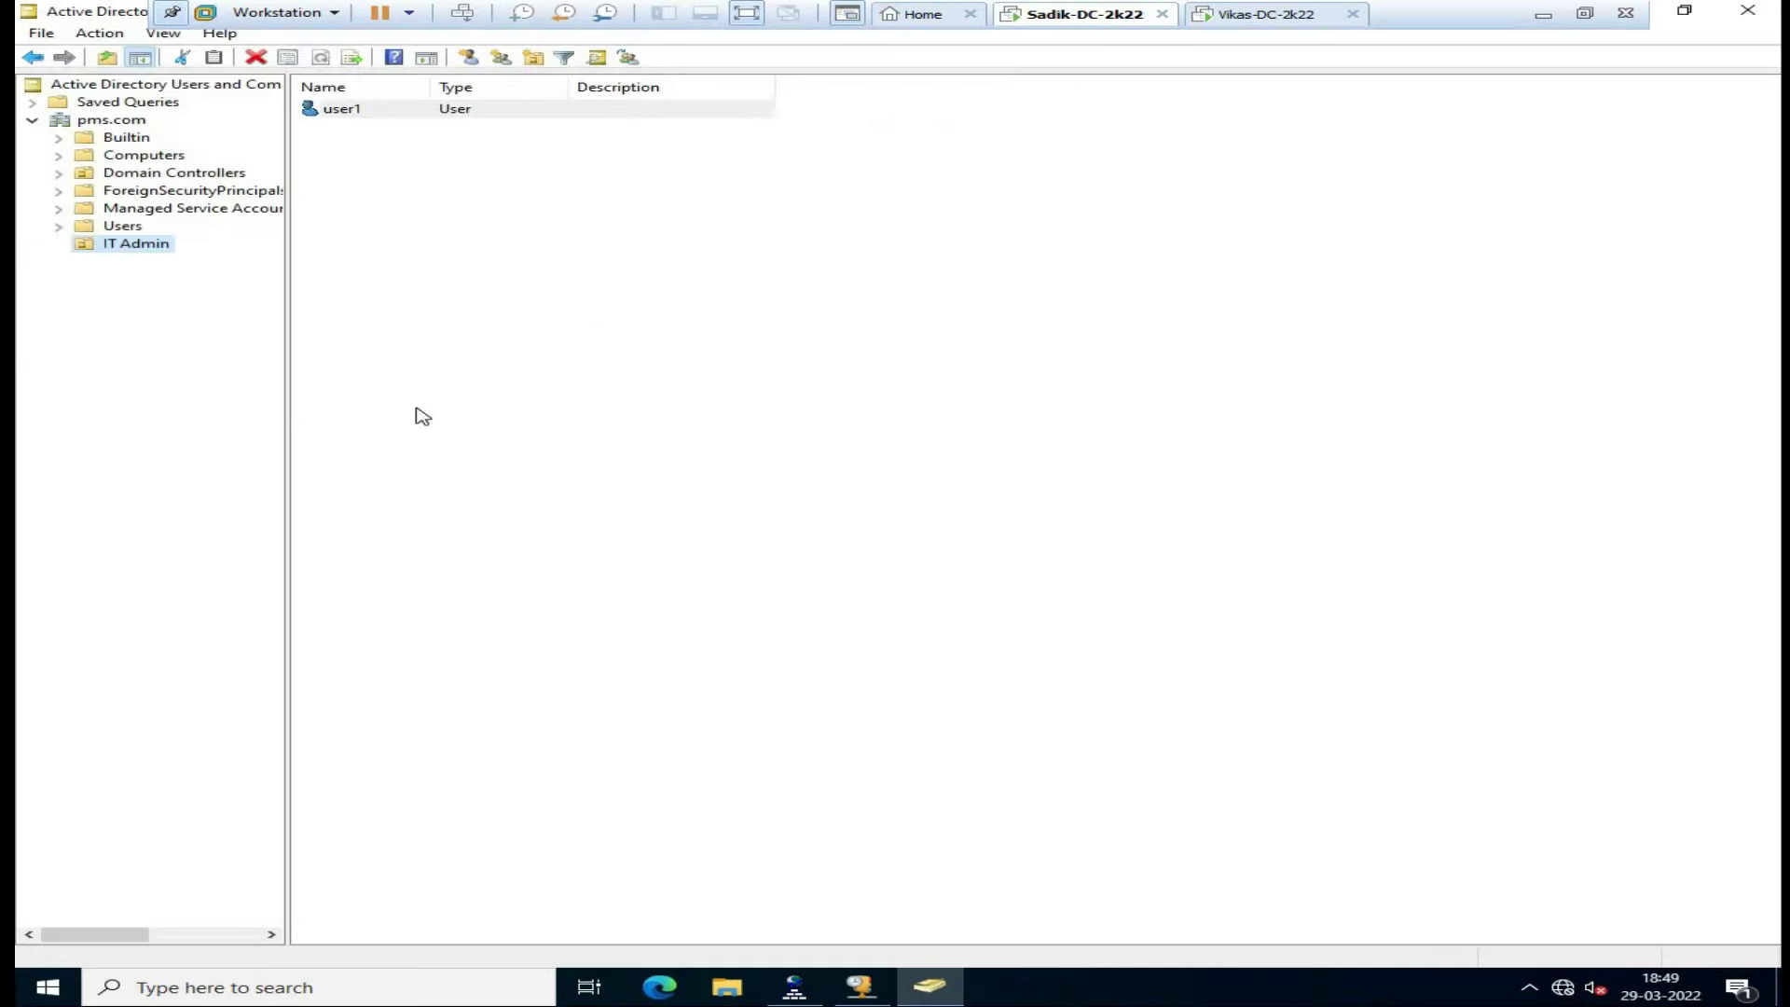
left_click(350, 112)
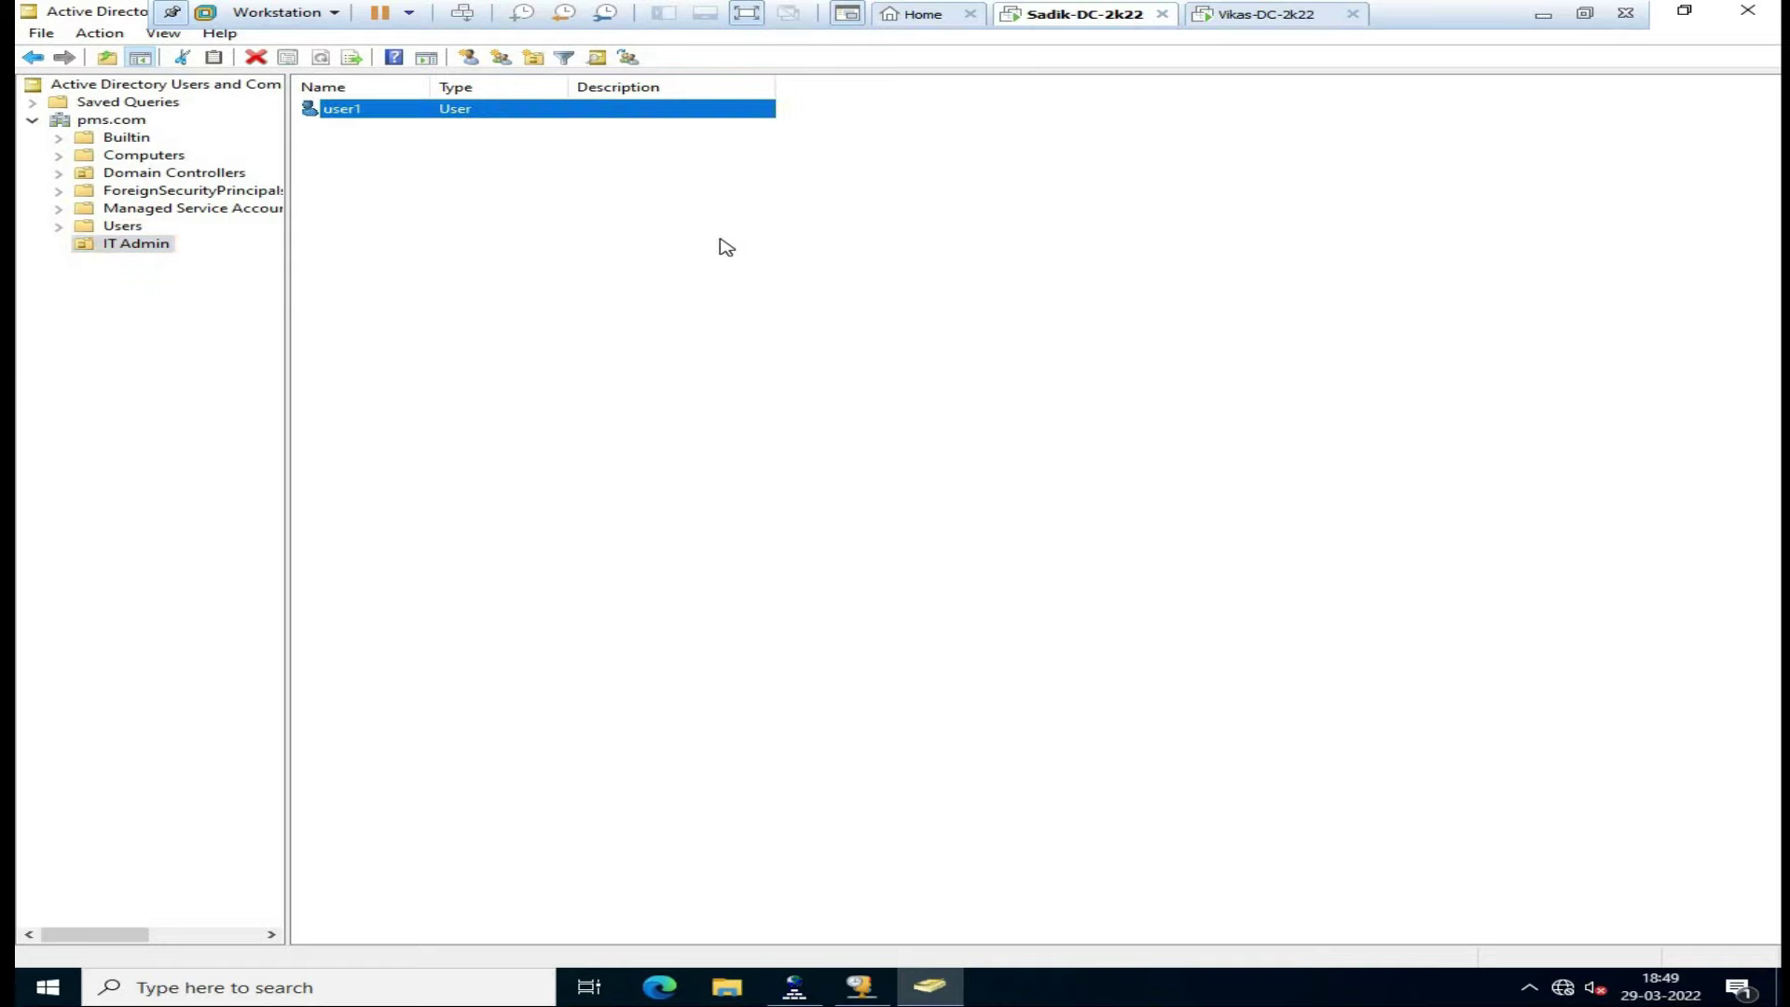
Step: Add Domain Admins to user1's Member Of groups and save the properties
double_click(416, 113)
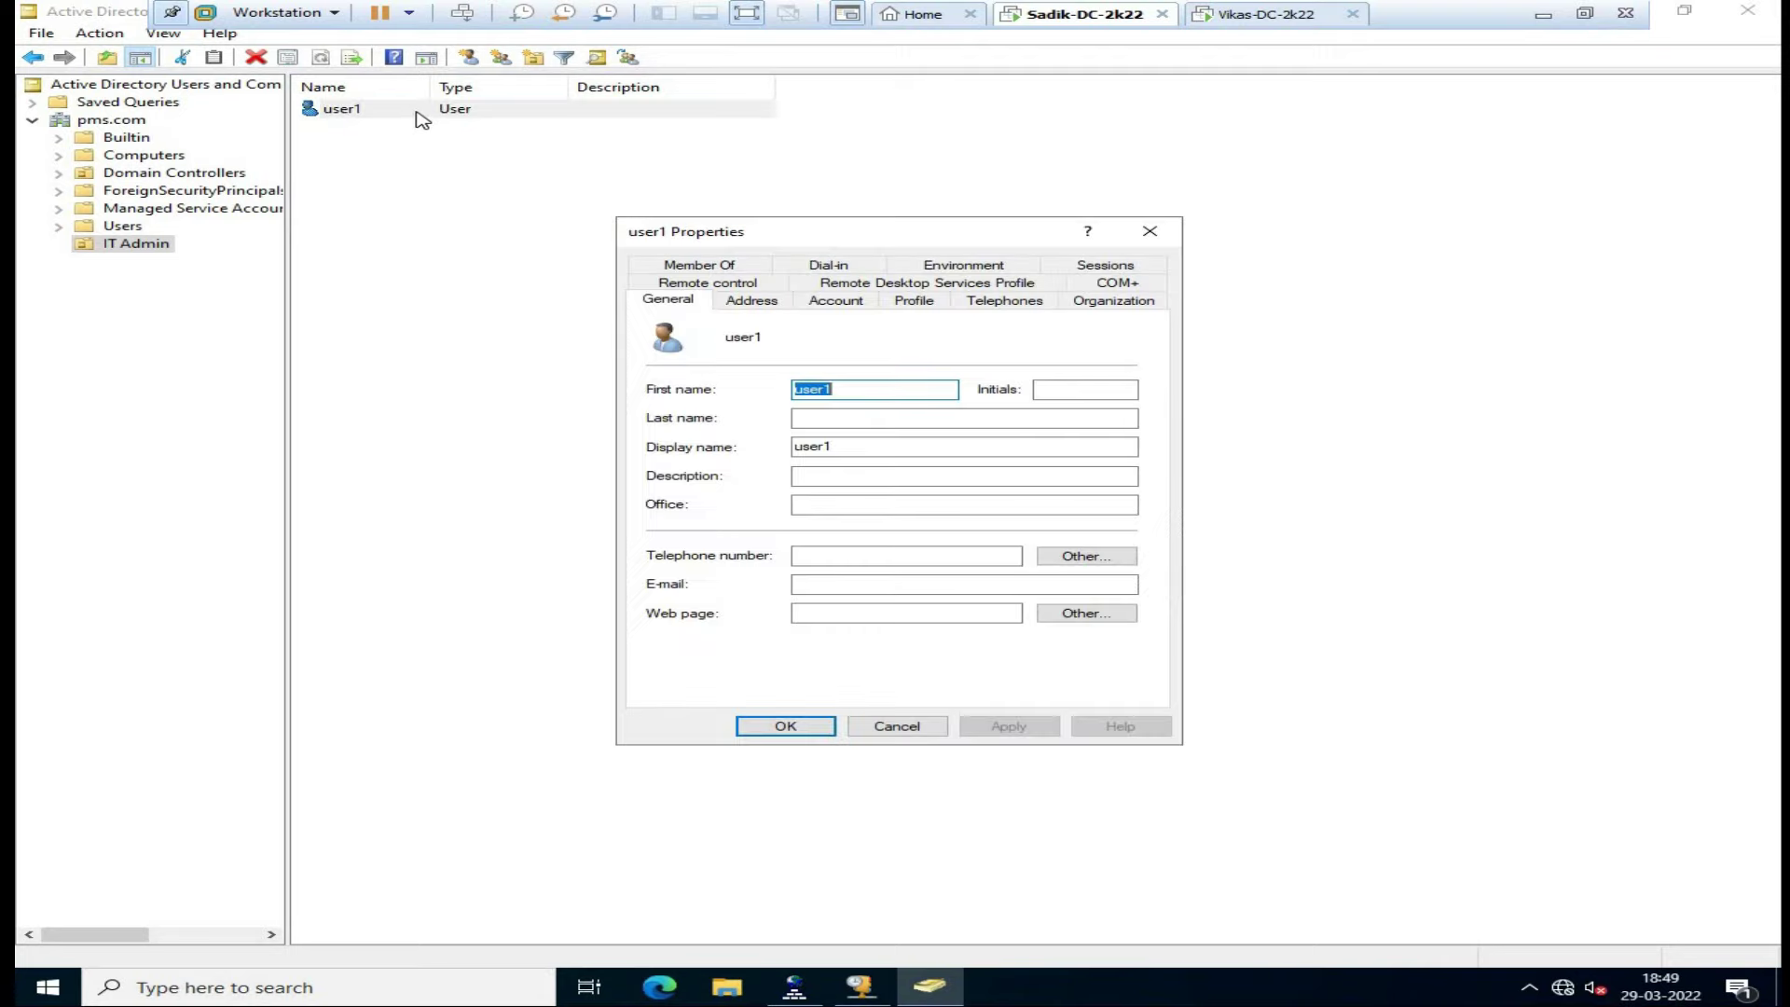
left_click(701, 266)
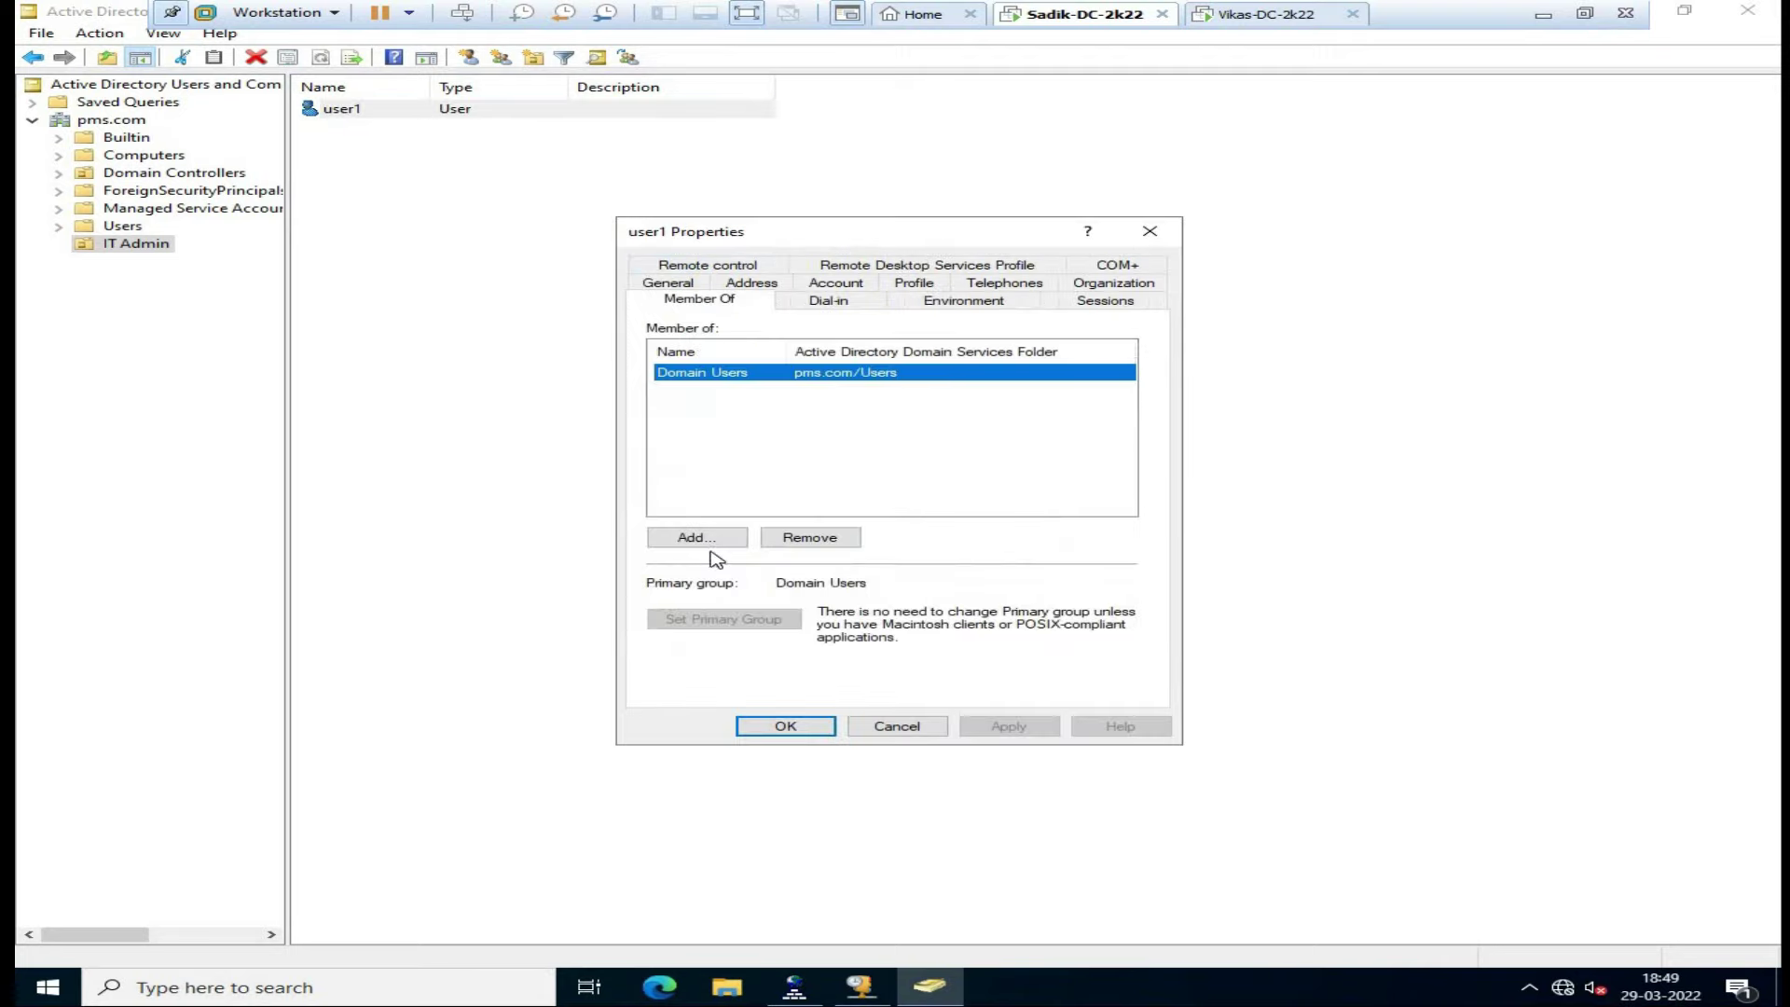
left_click(700, 537)
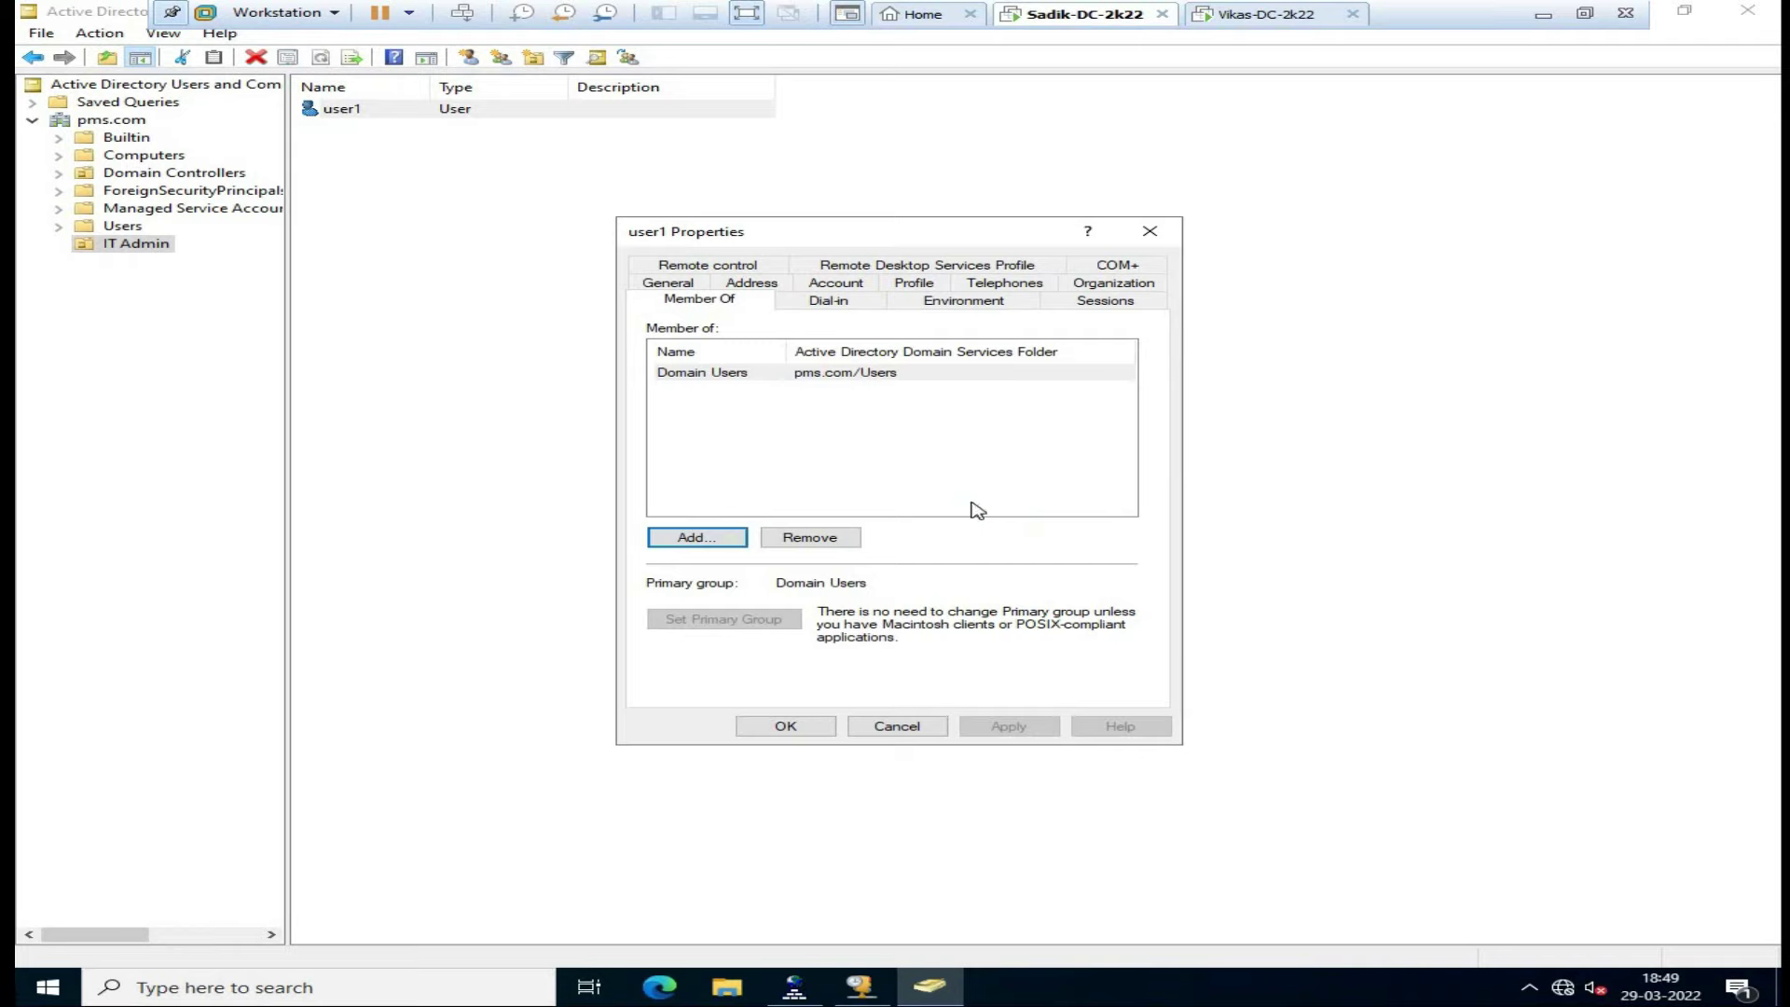
type("domain")
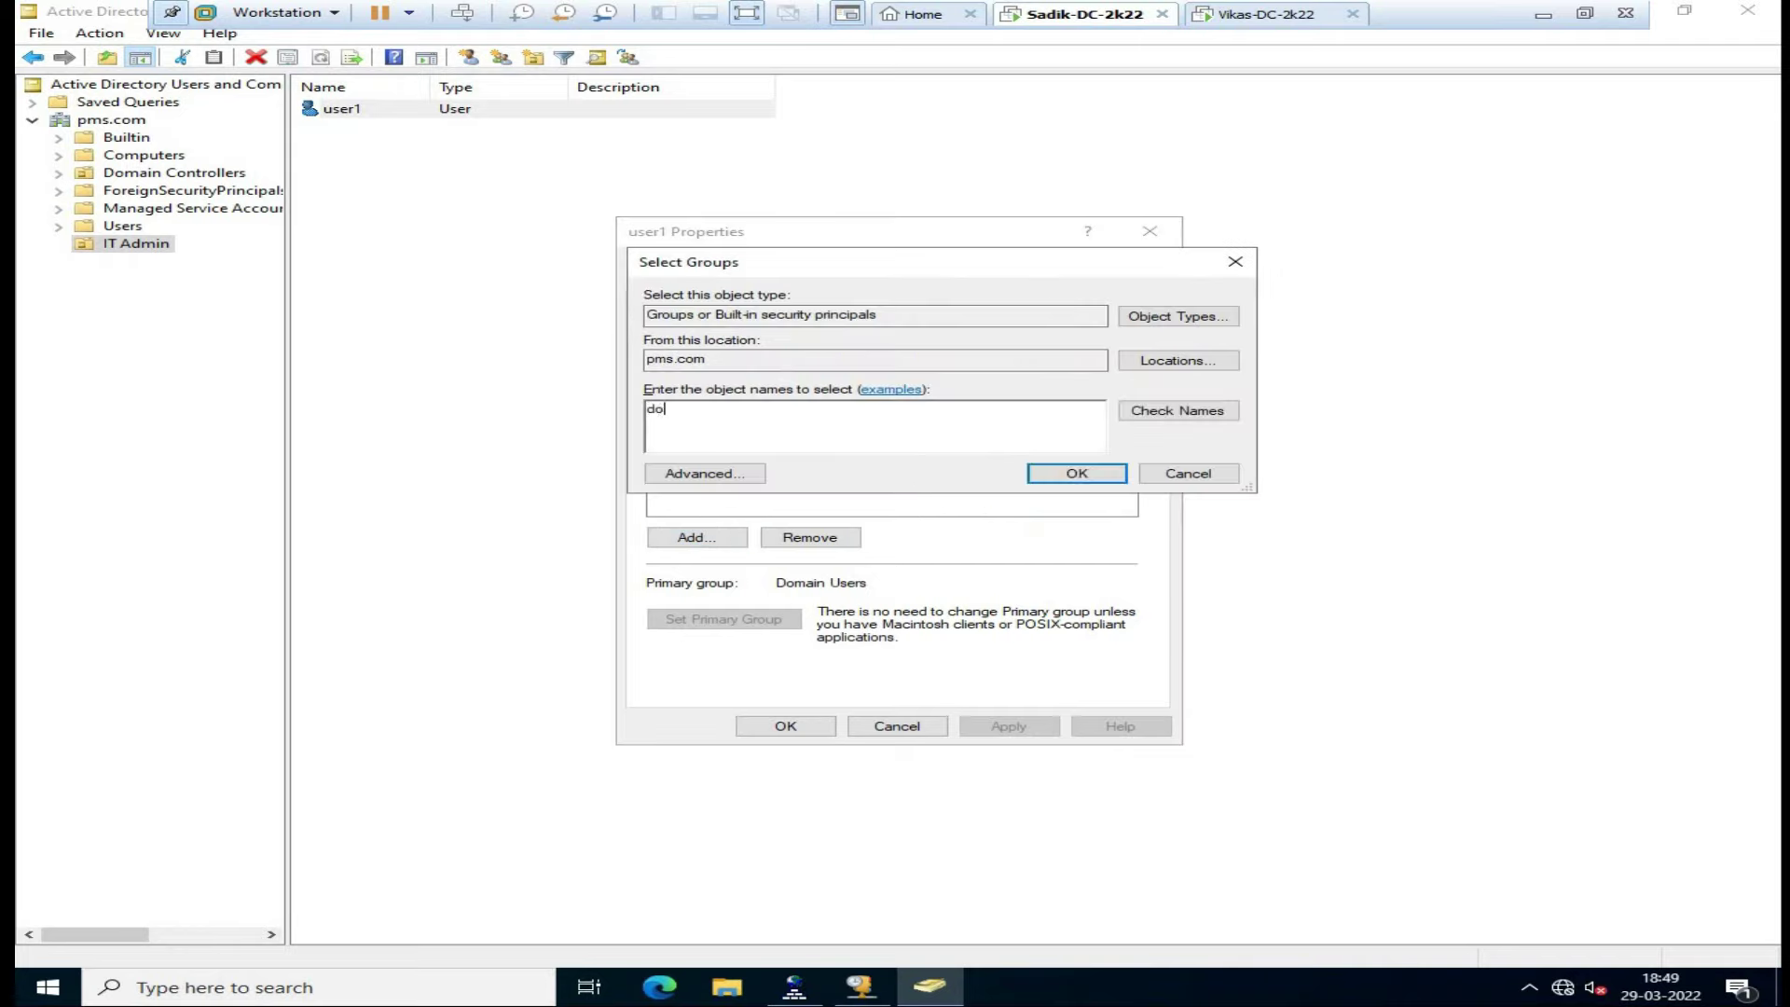
left_click(1182, 414)
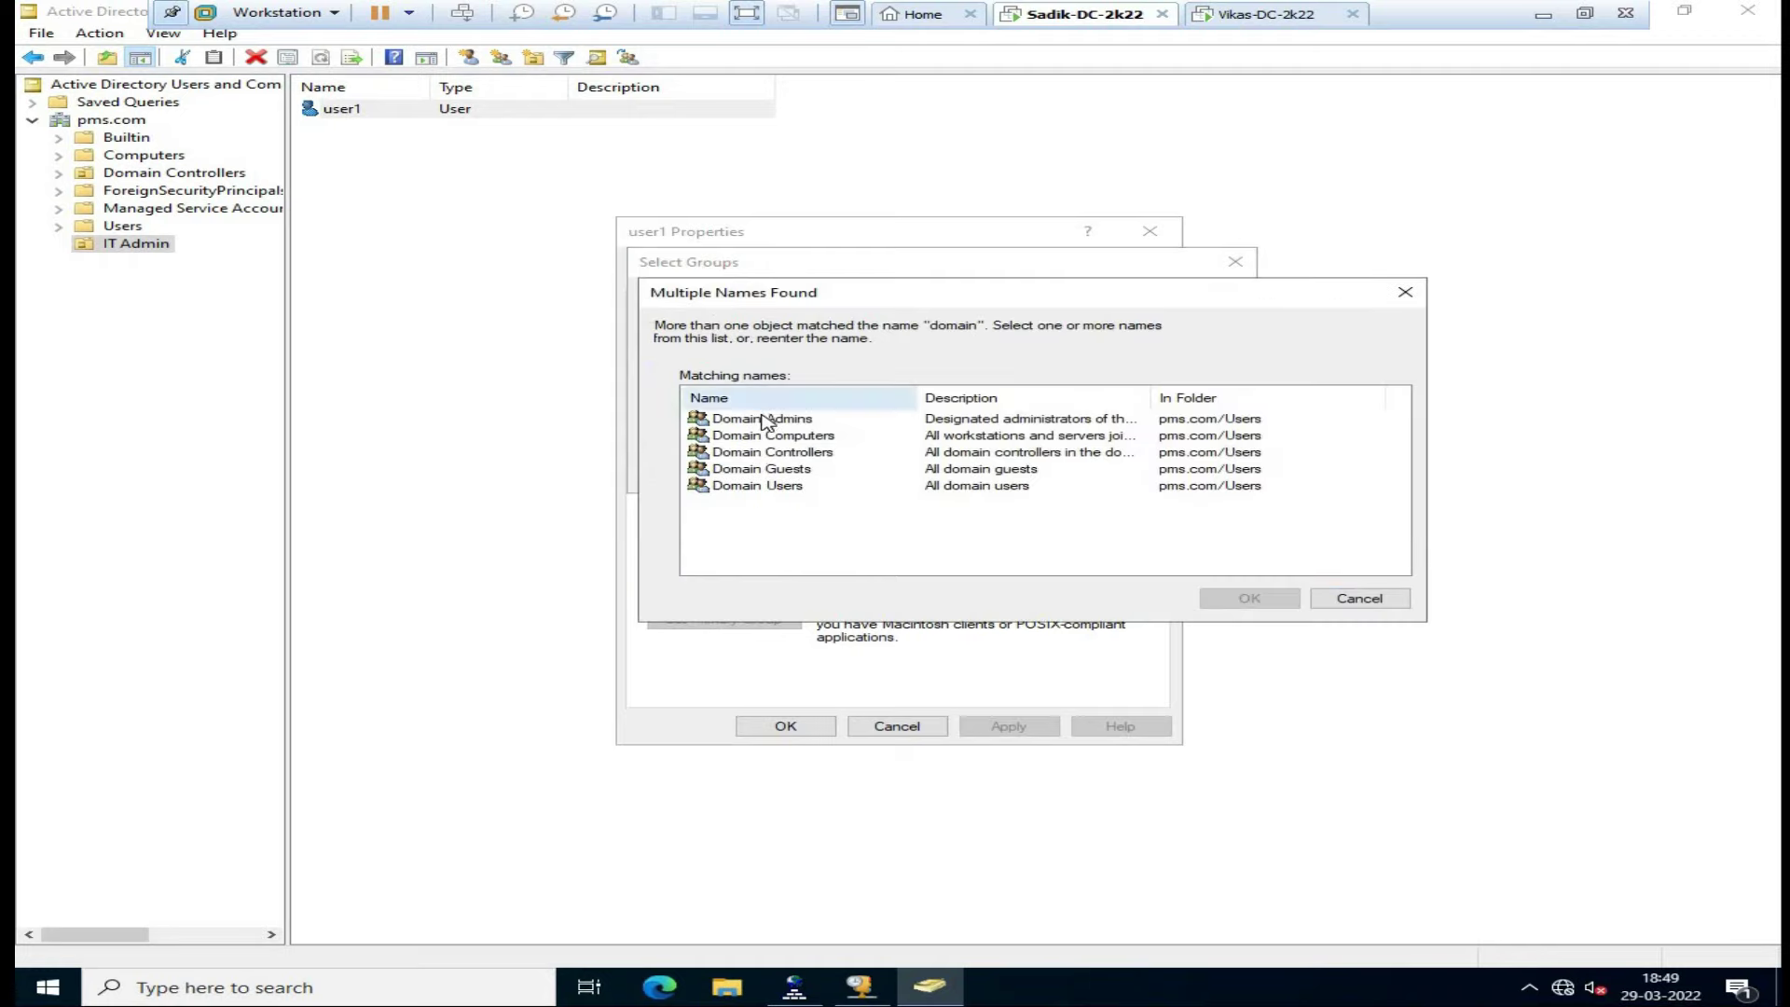
left_click(764, 421)
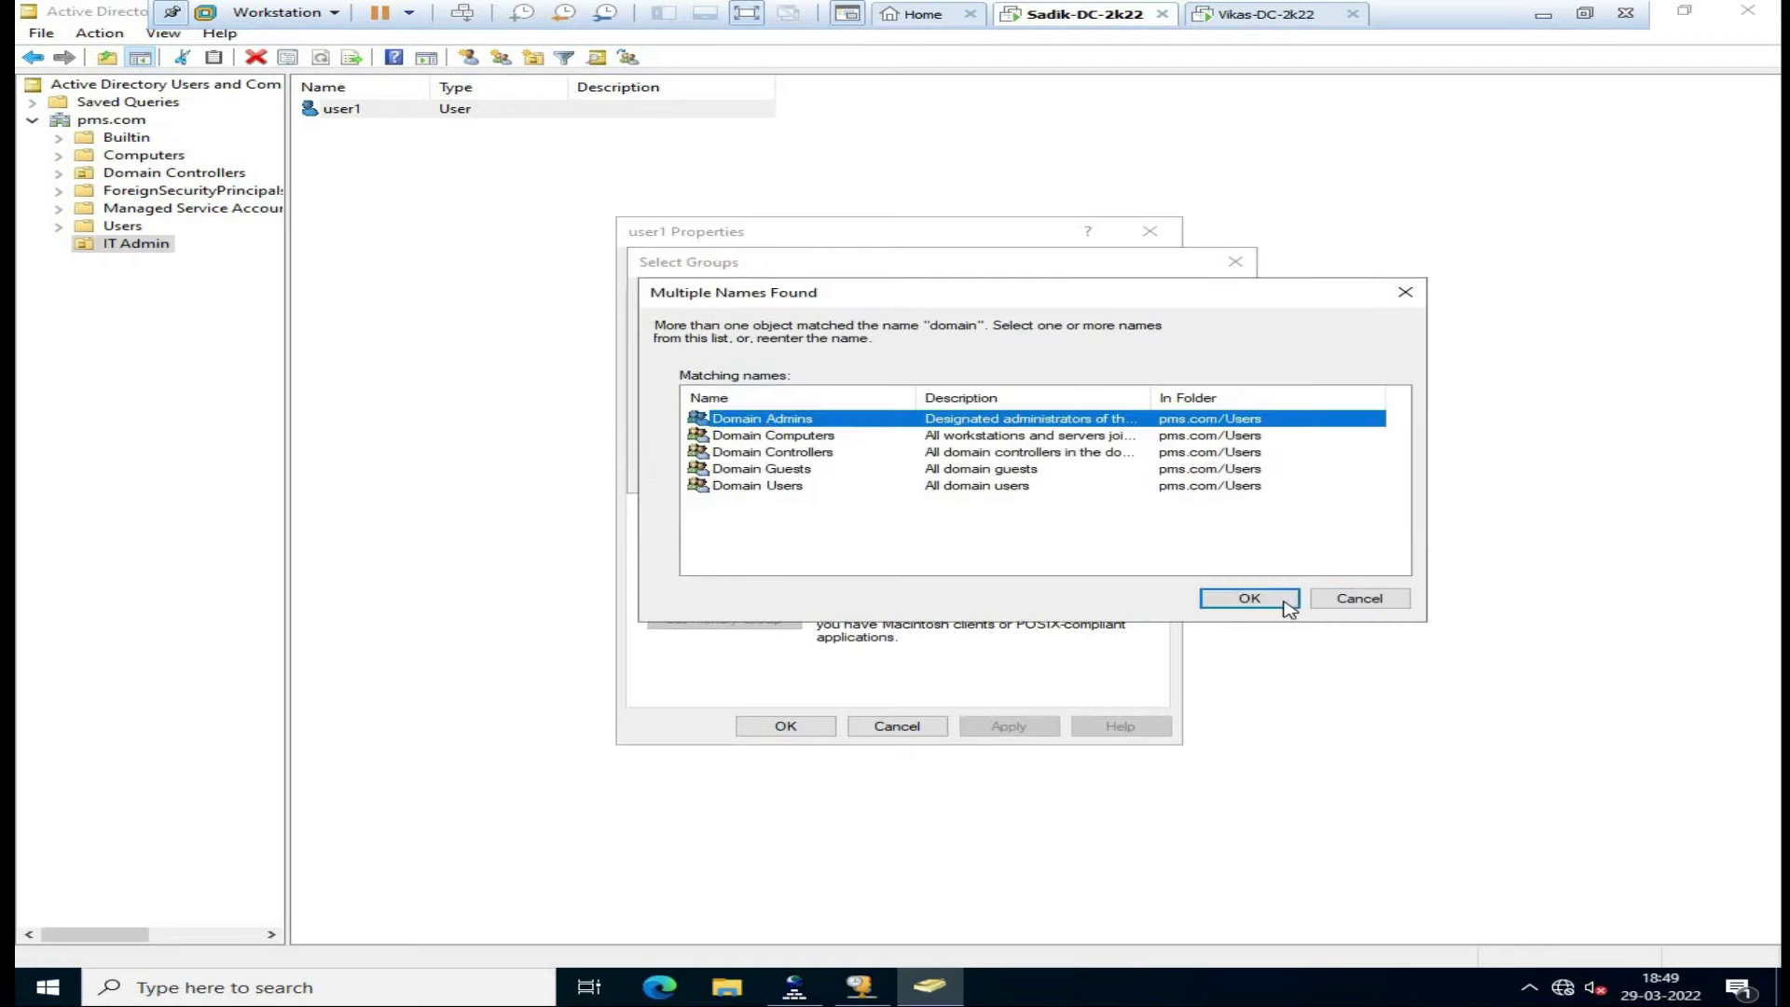
left_click(1248, 596)
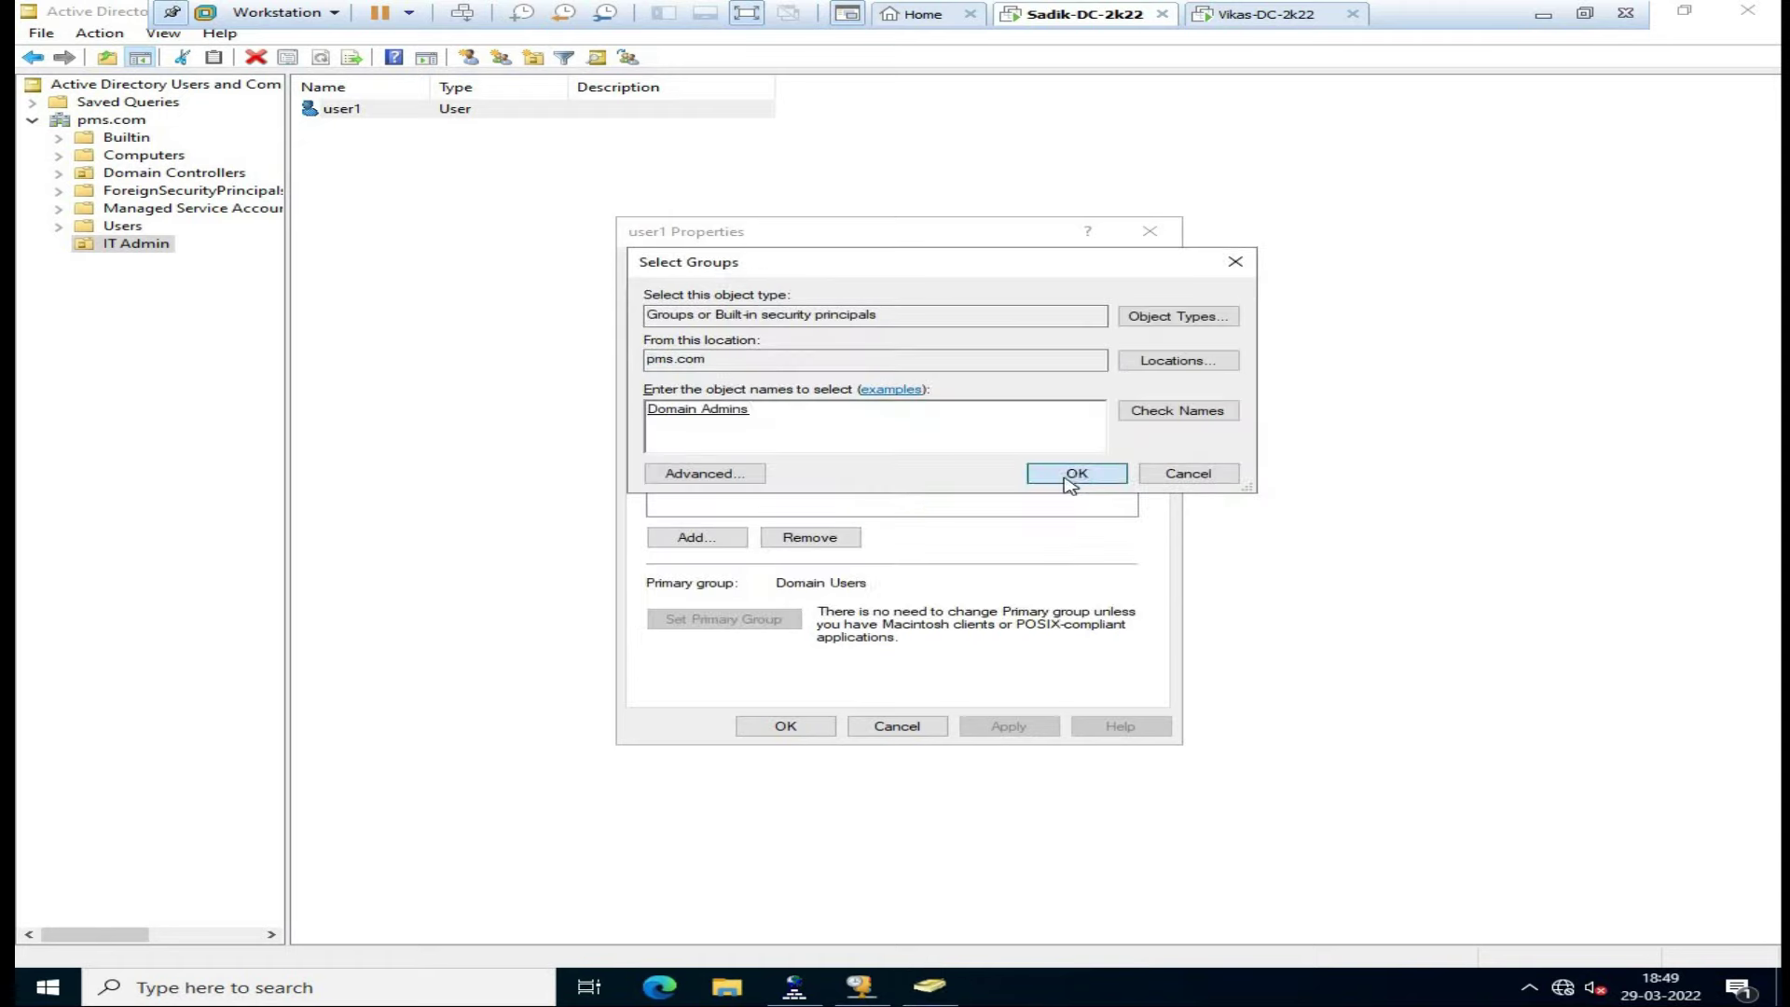
left_click(1074, 473)
left_click(786, 727)
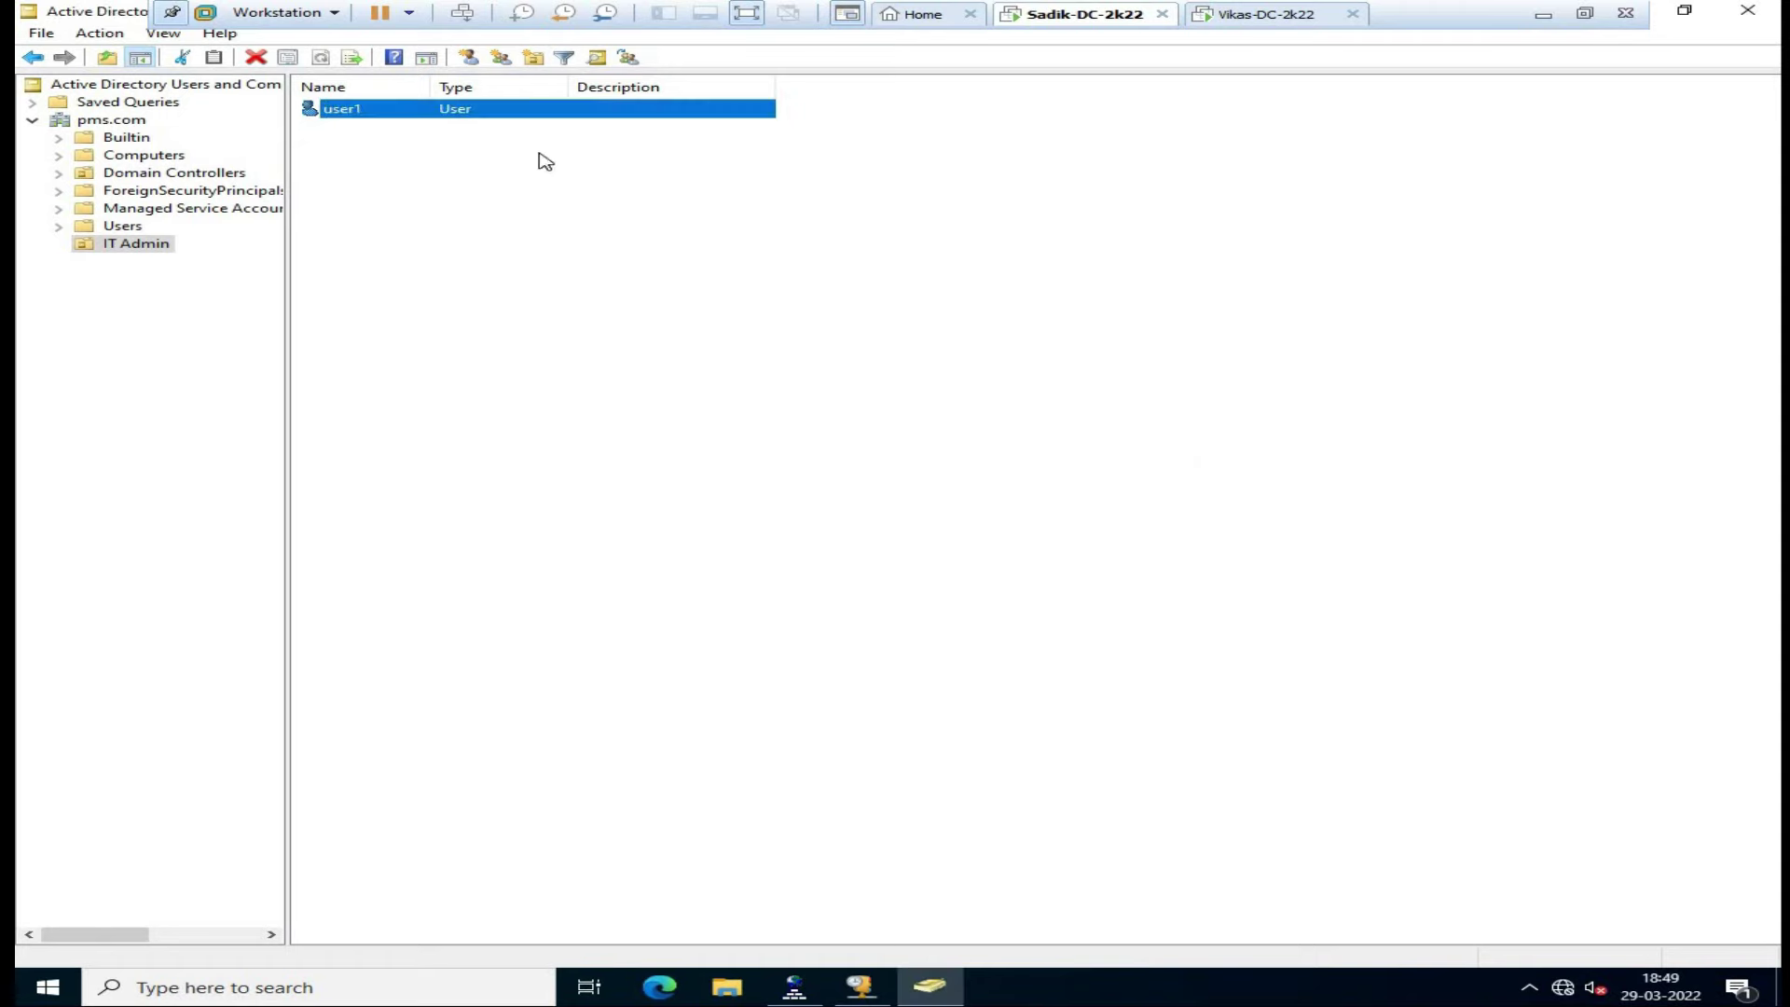
Step: Back up the DHCP server configuration into a new Desktop folder named 'Backup'
left_click(1776, 11)
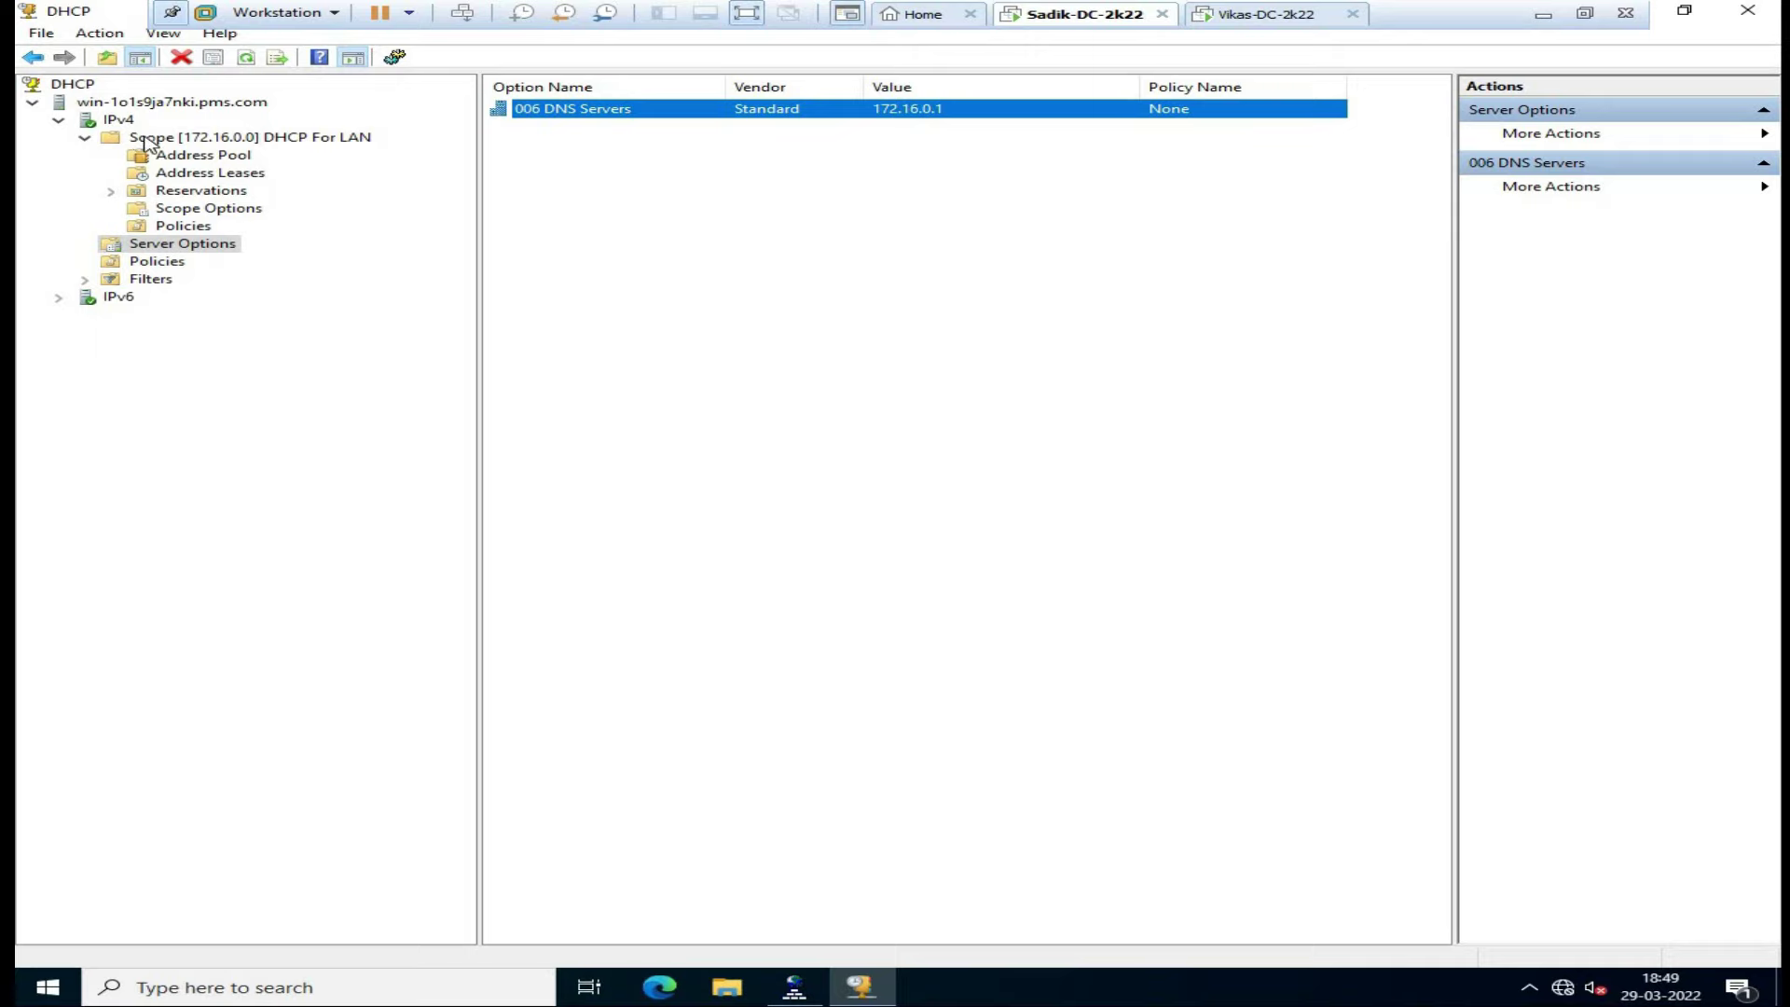
right_click(128, 108)
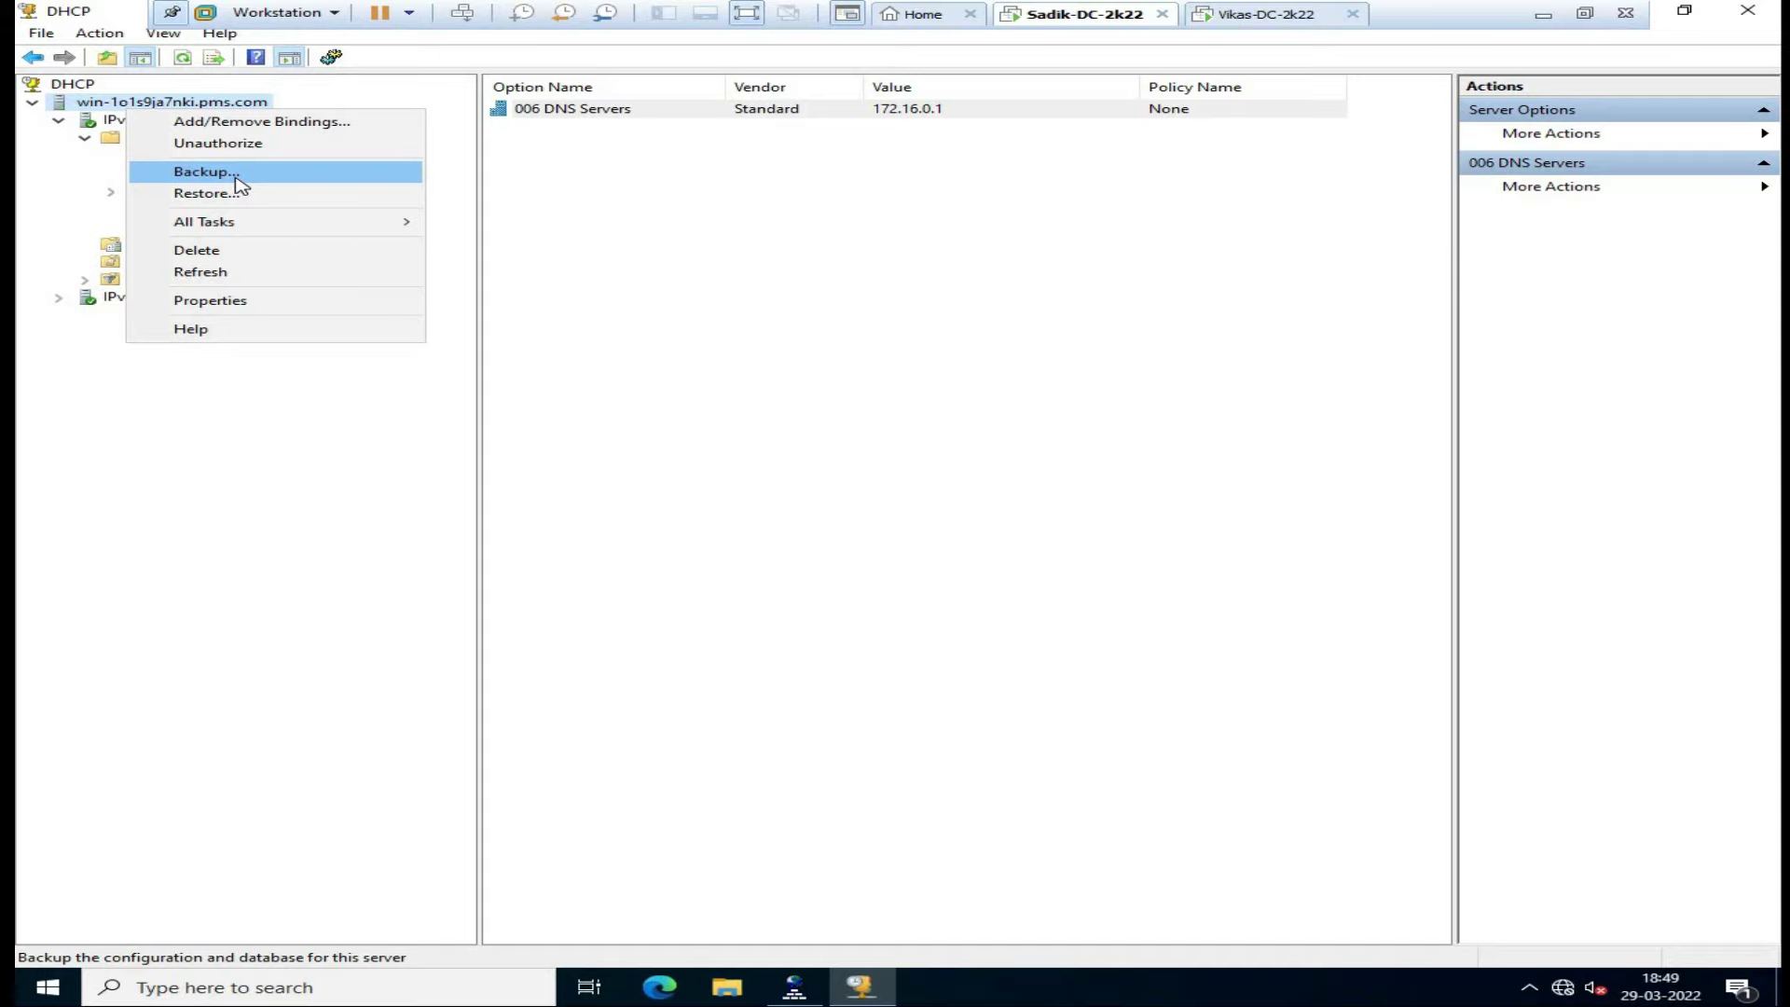
left_click(235, 179)
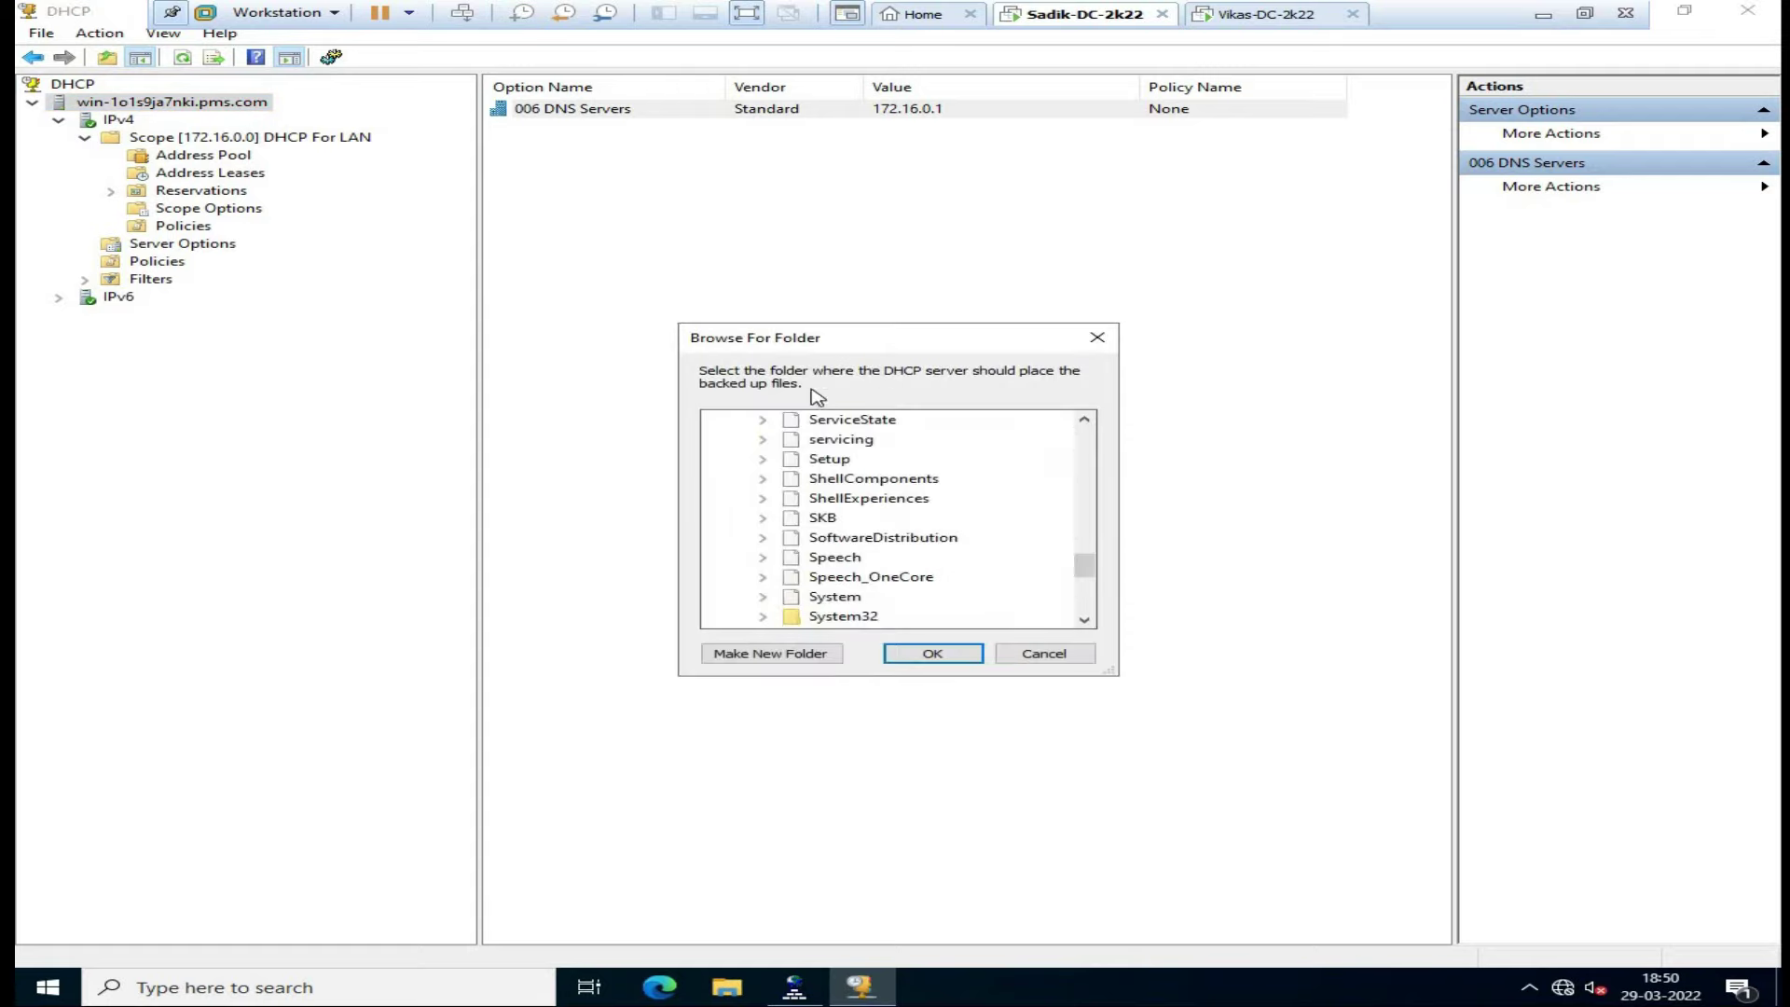
scroll(1106, 570, "up", 20)
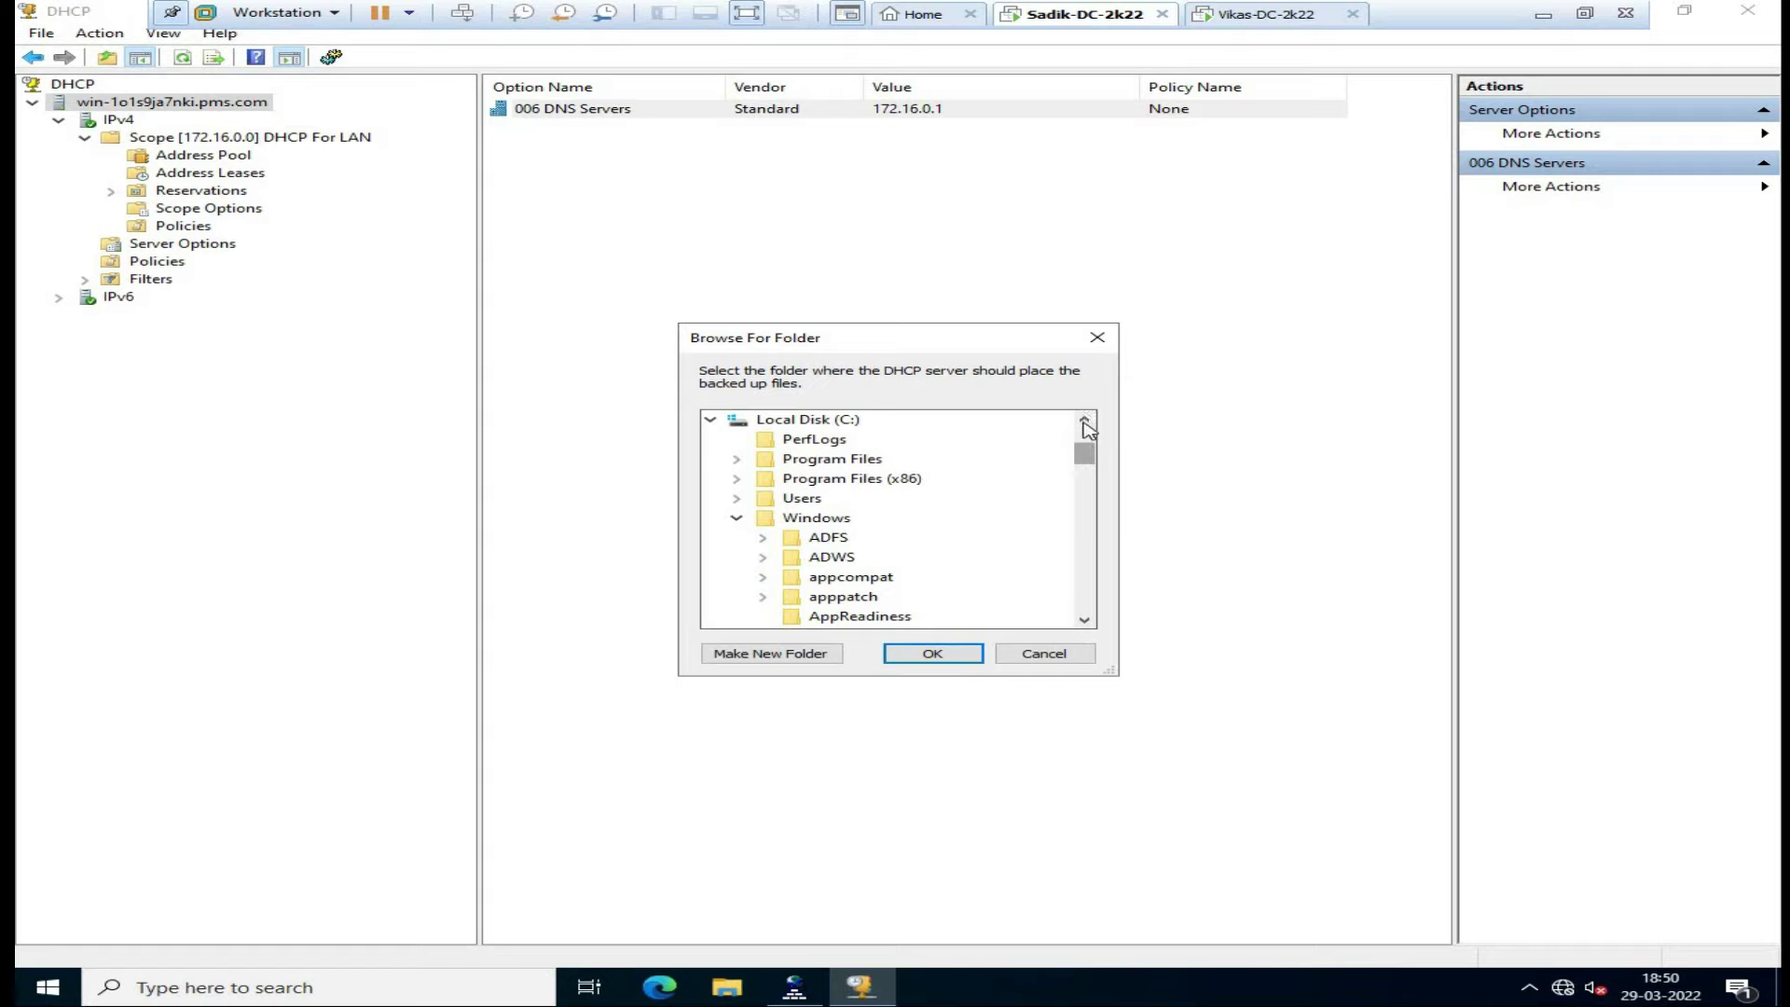
scroll(1084, 432, "up", 3)
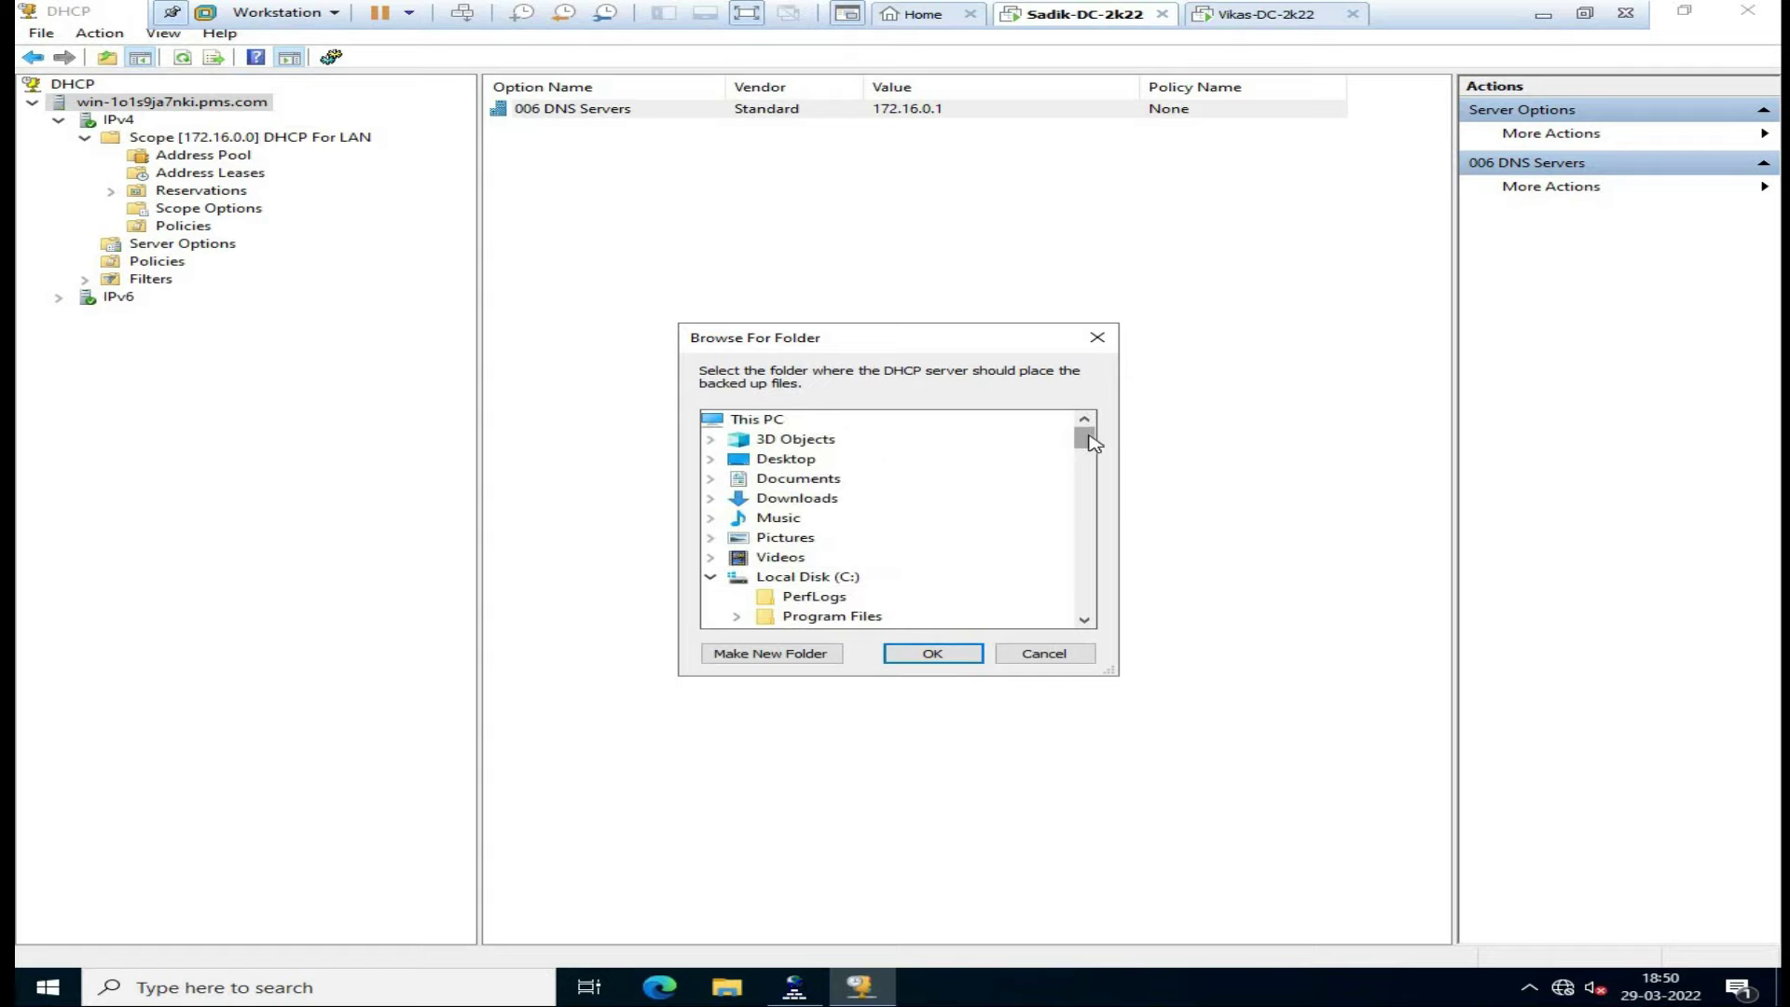
left_click(806, 466)
left_click(797, 662)
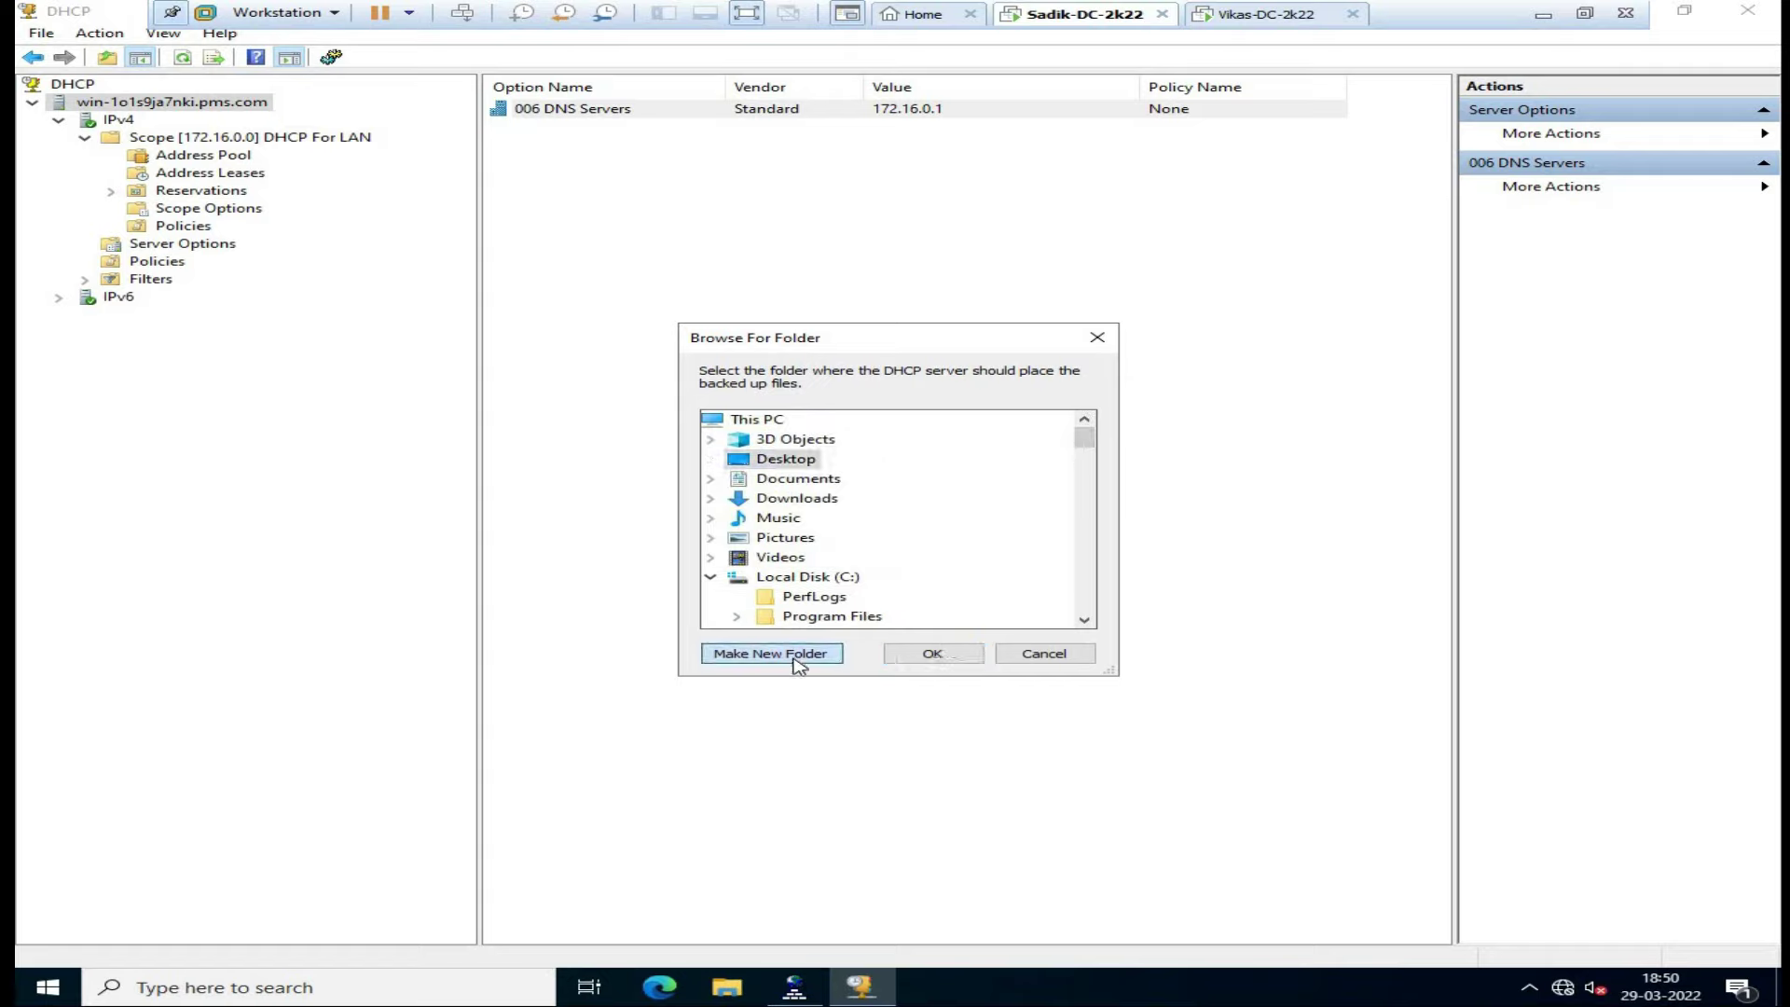
left_click(770, 653)
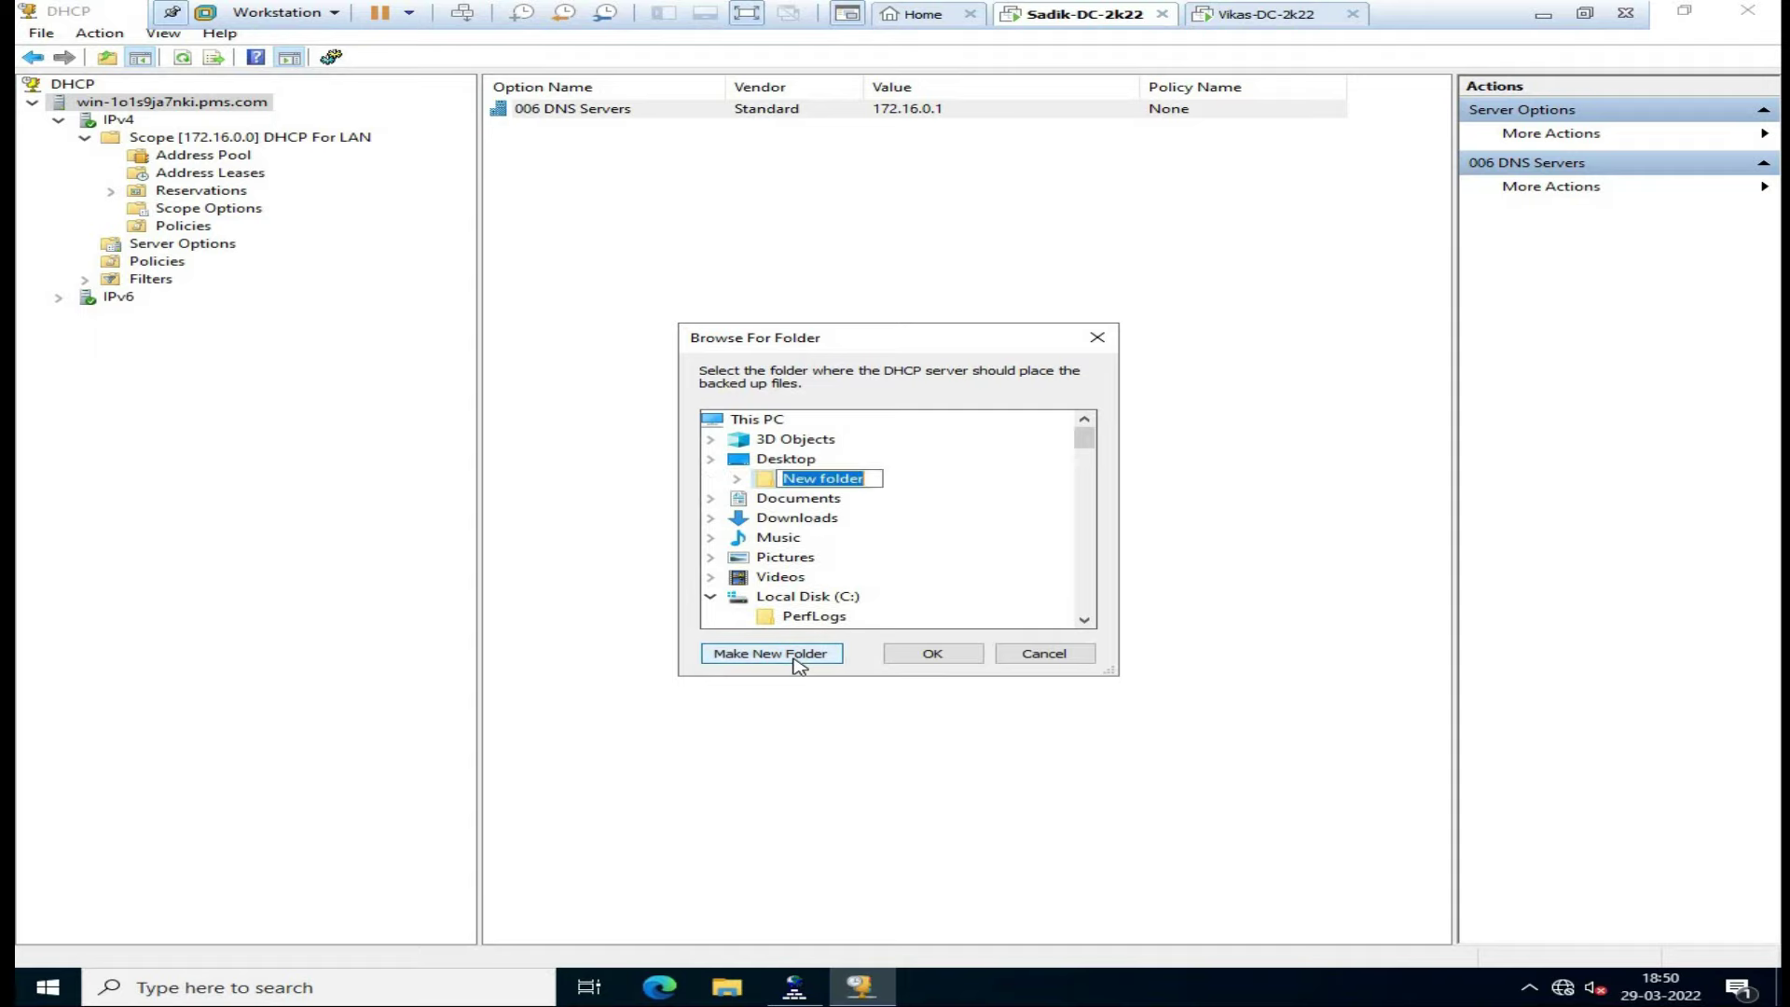
type("Backup")
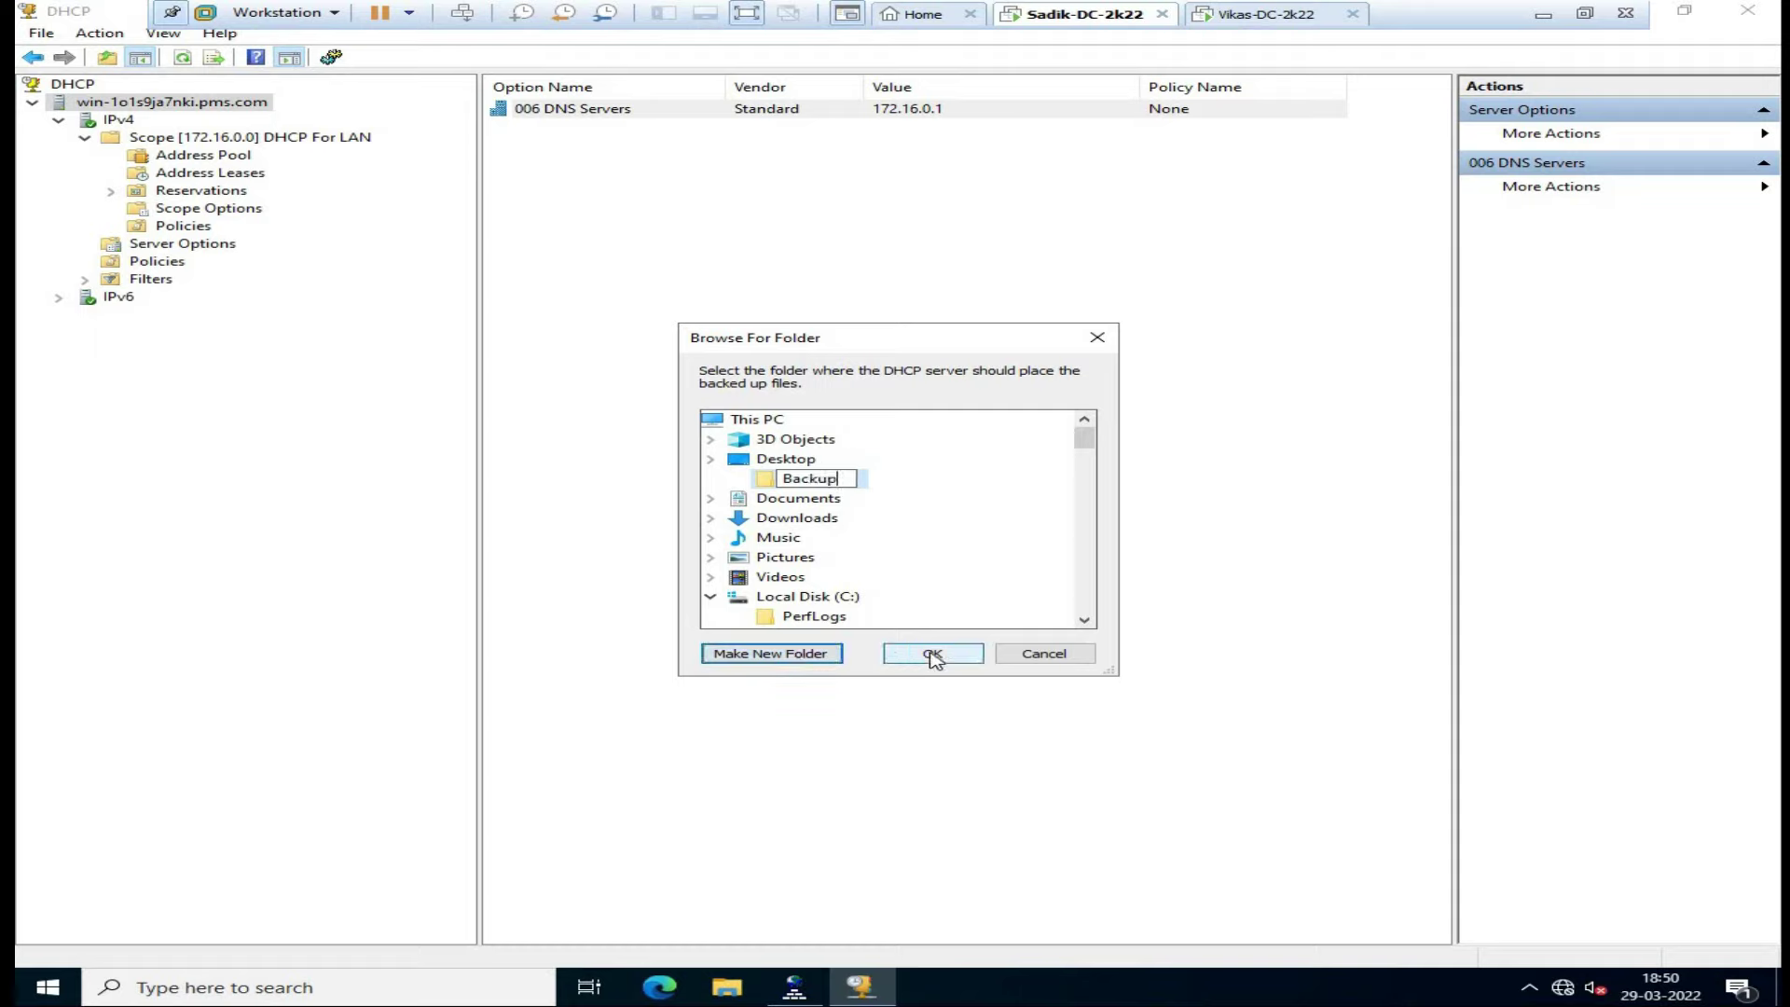
left_click(932, 654)
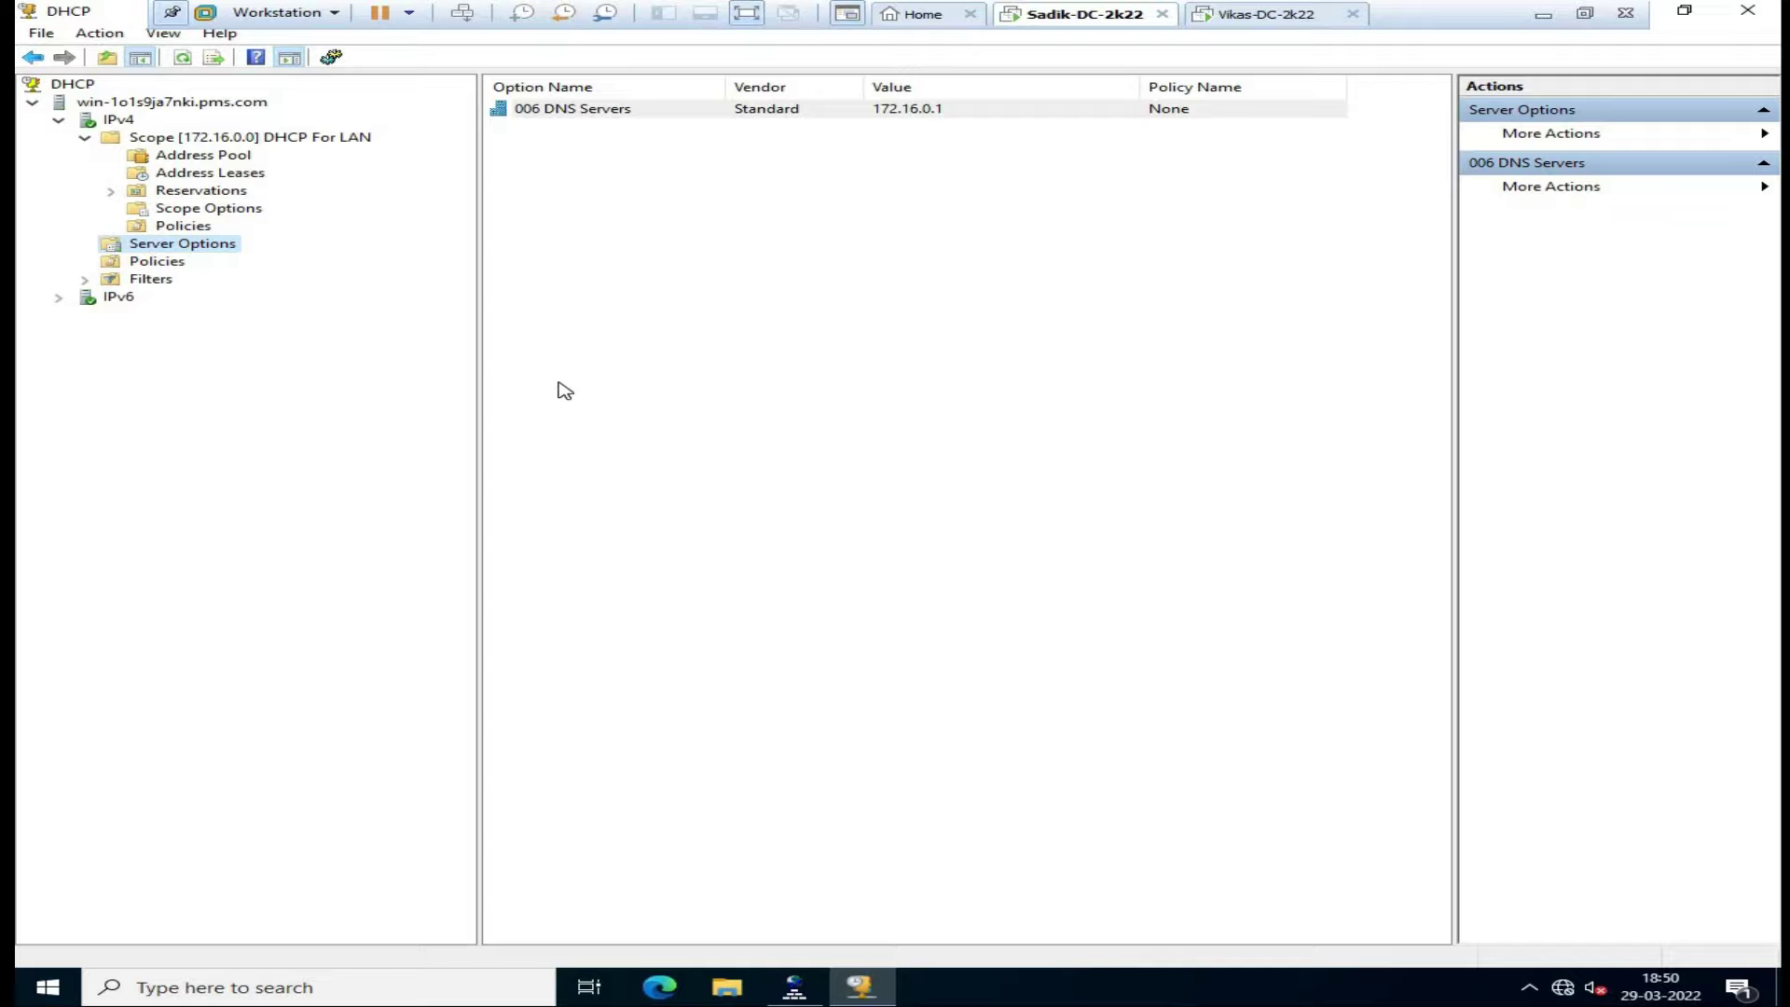
key("super+d")
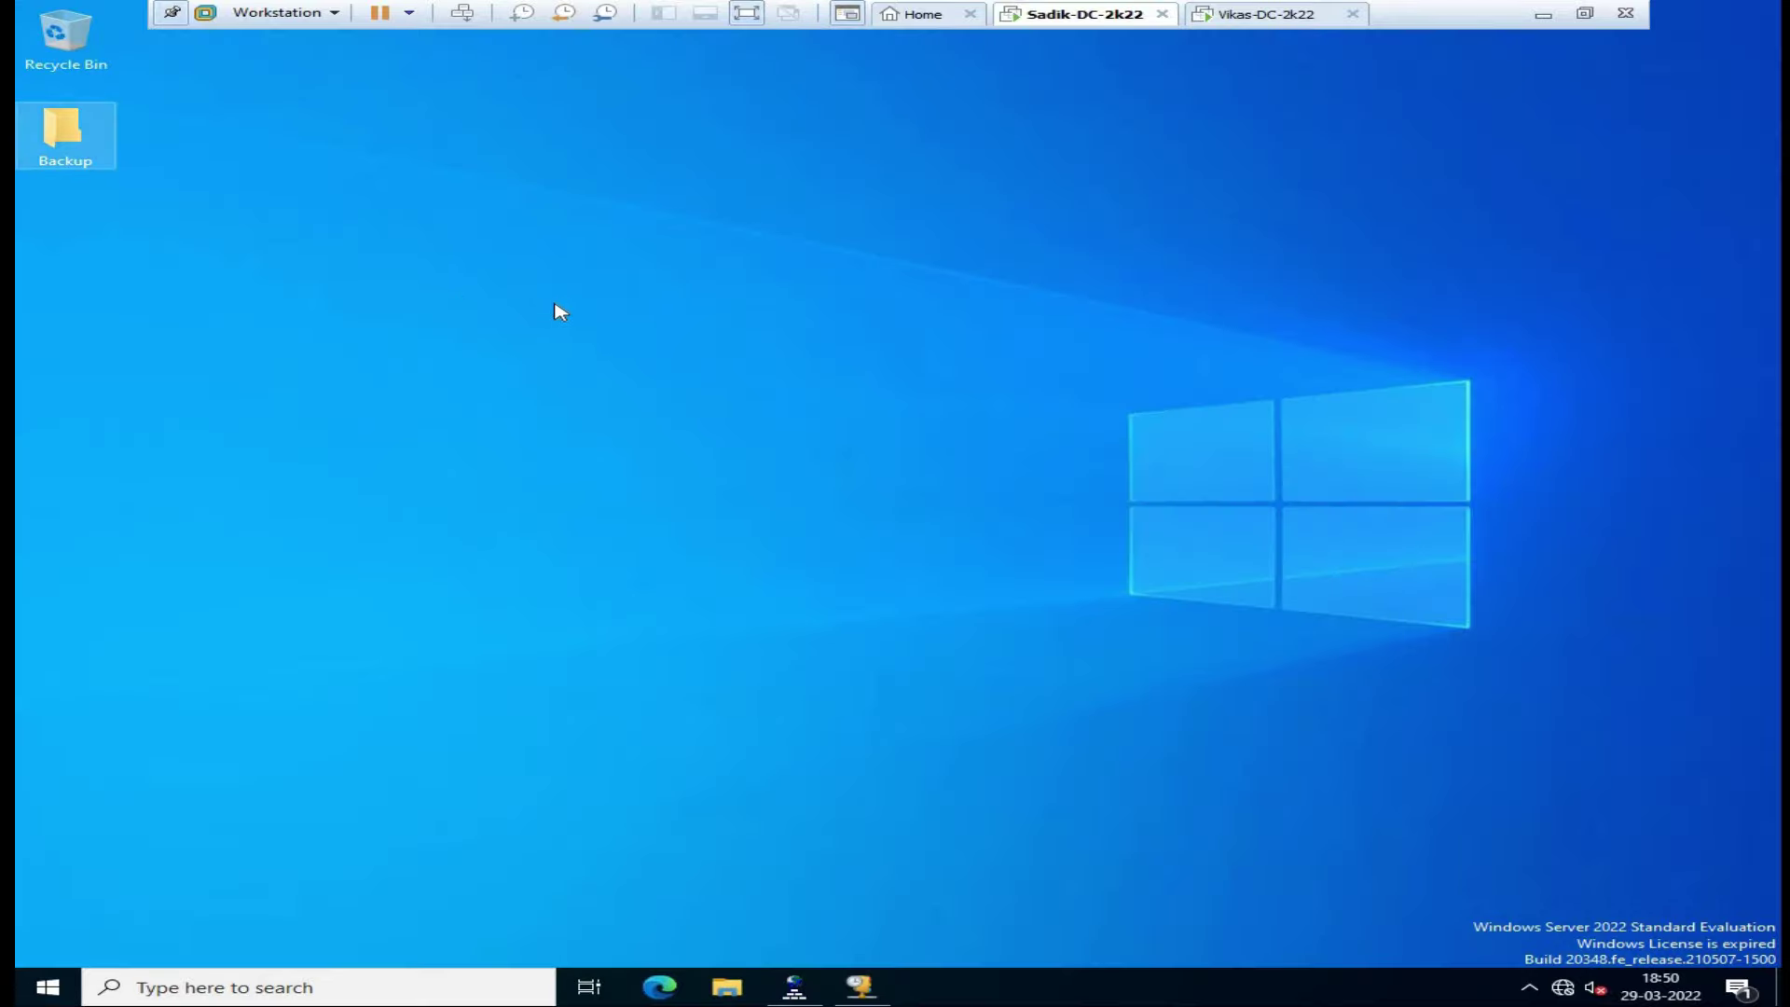
left_click(859, 986)
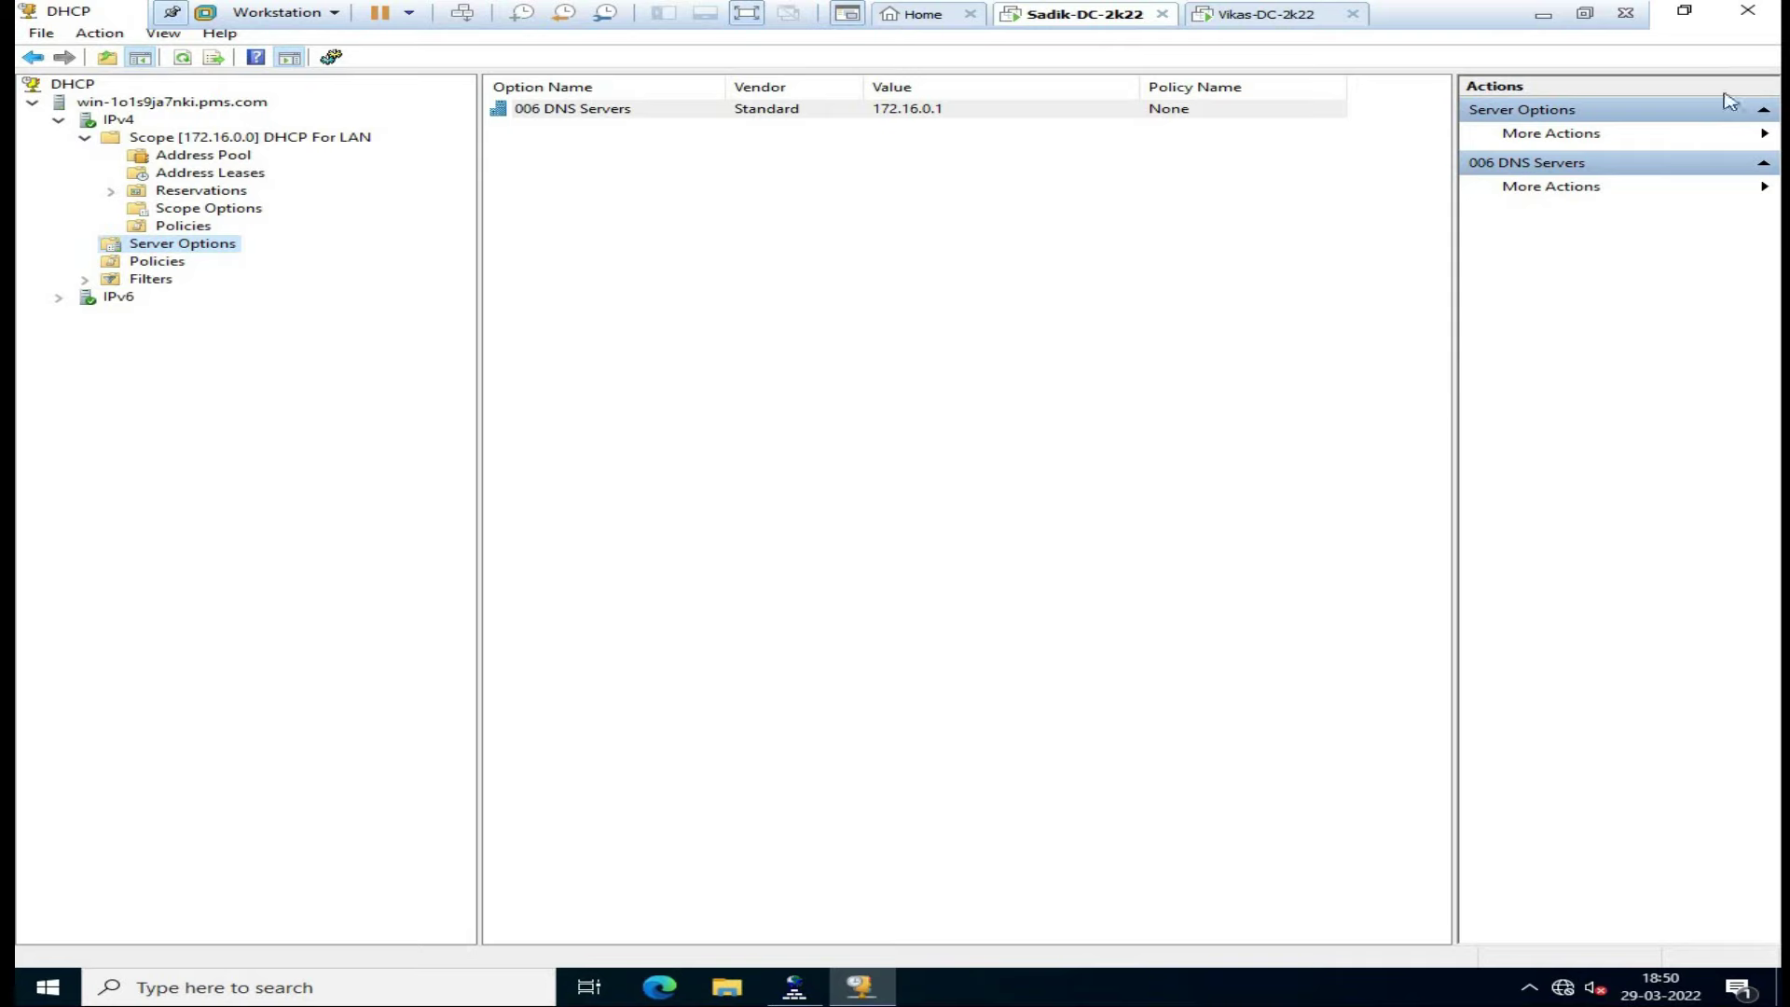
double_click(1002, 108)
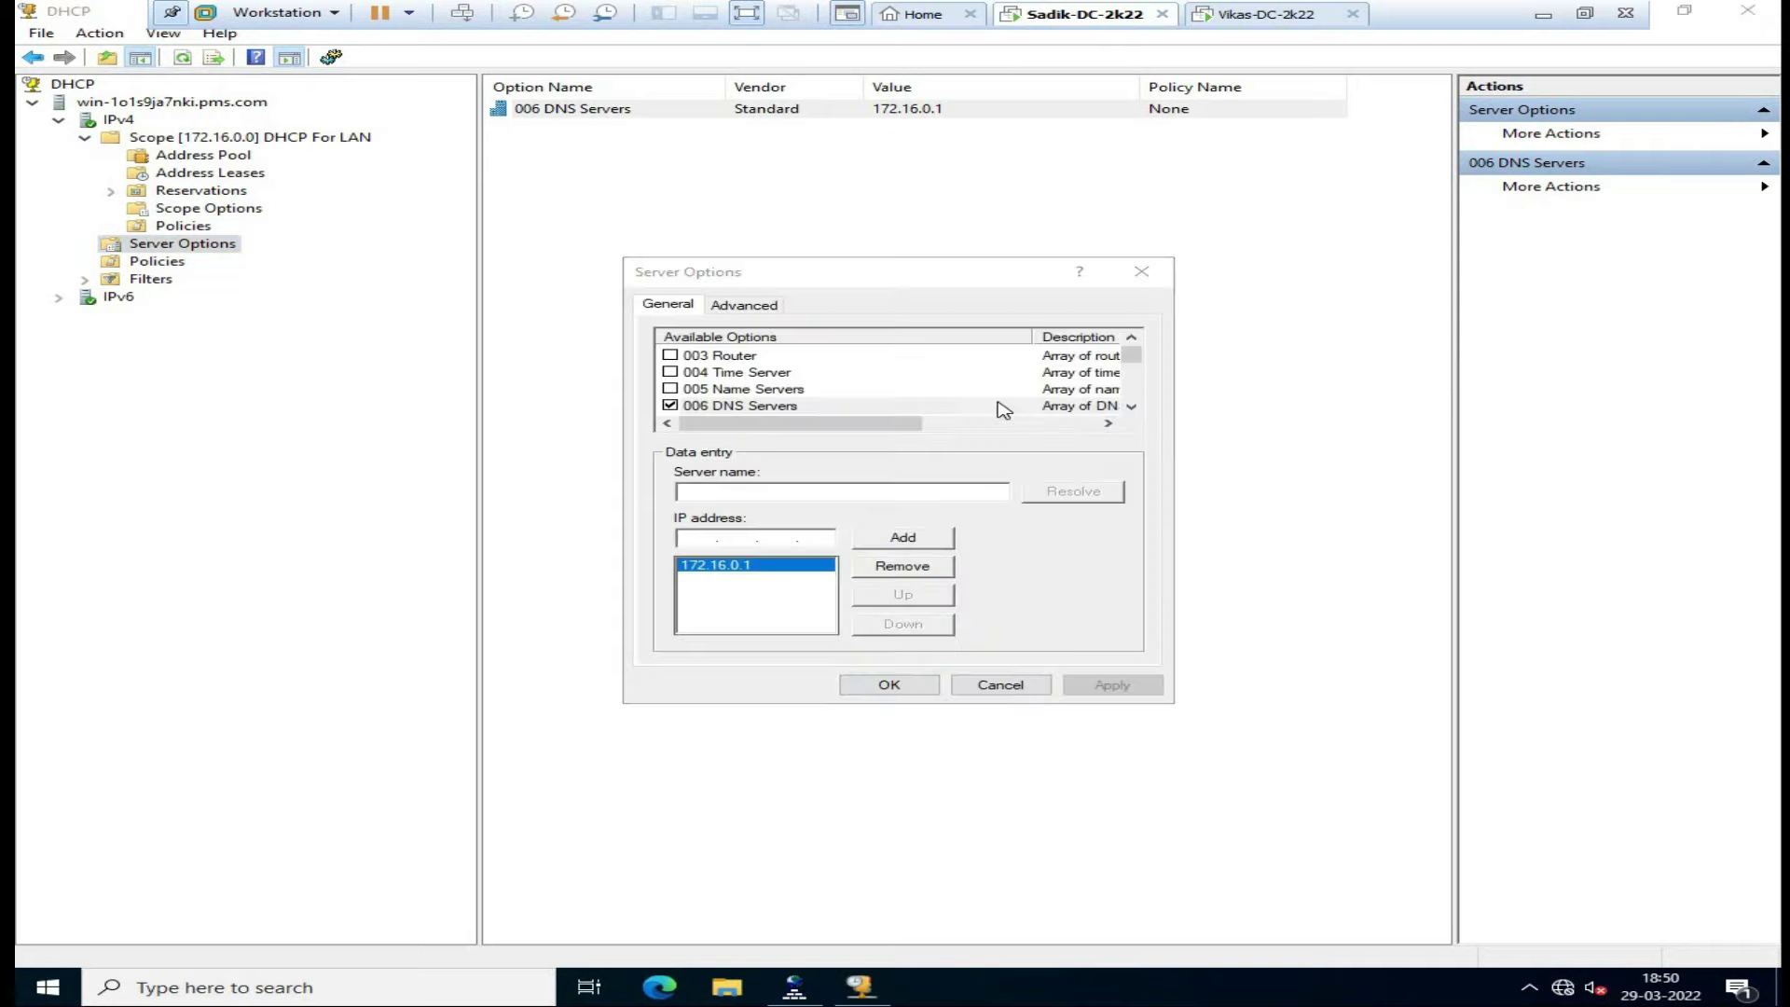
left_click(1099, 532)
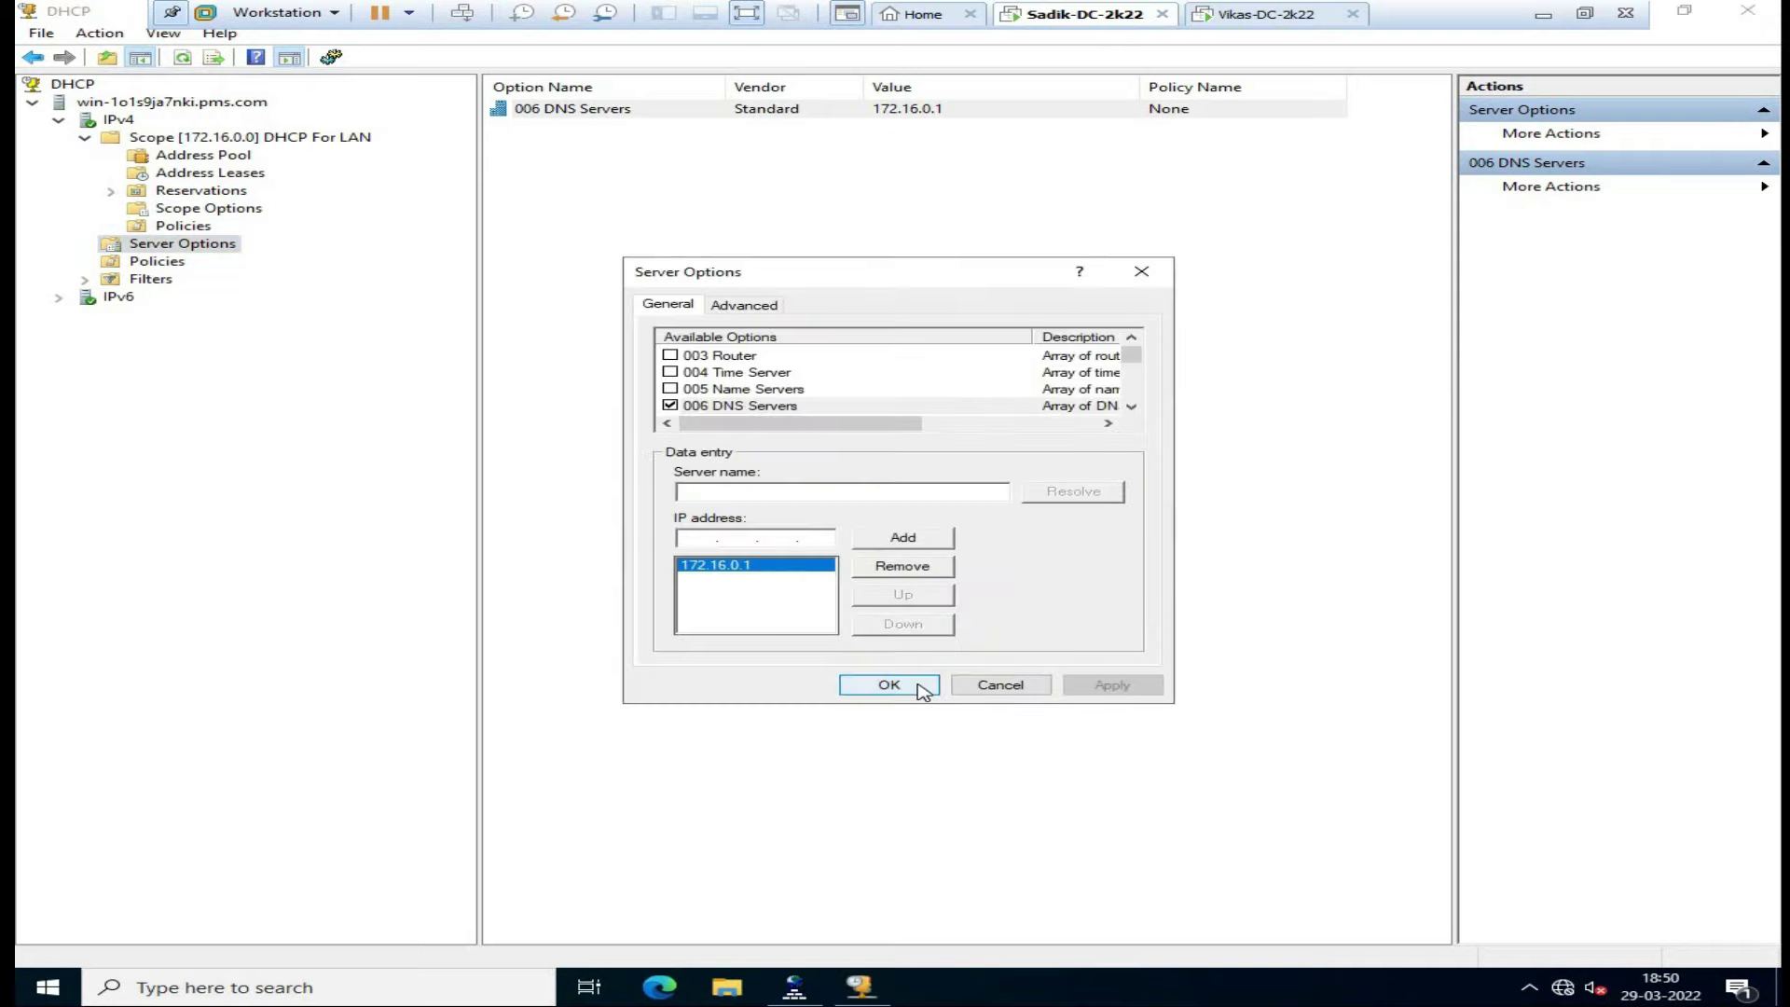
left_click(923, 690)
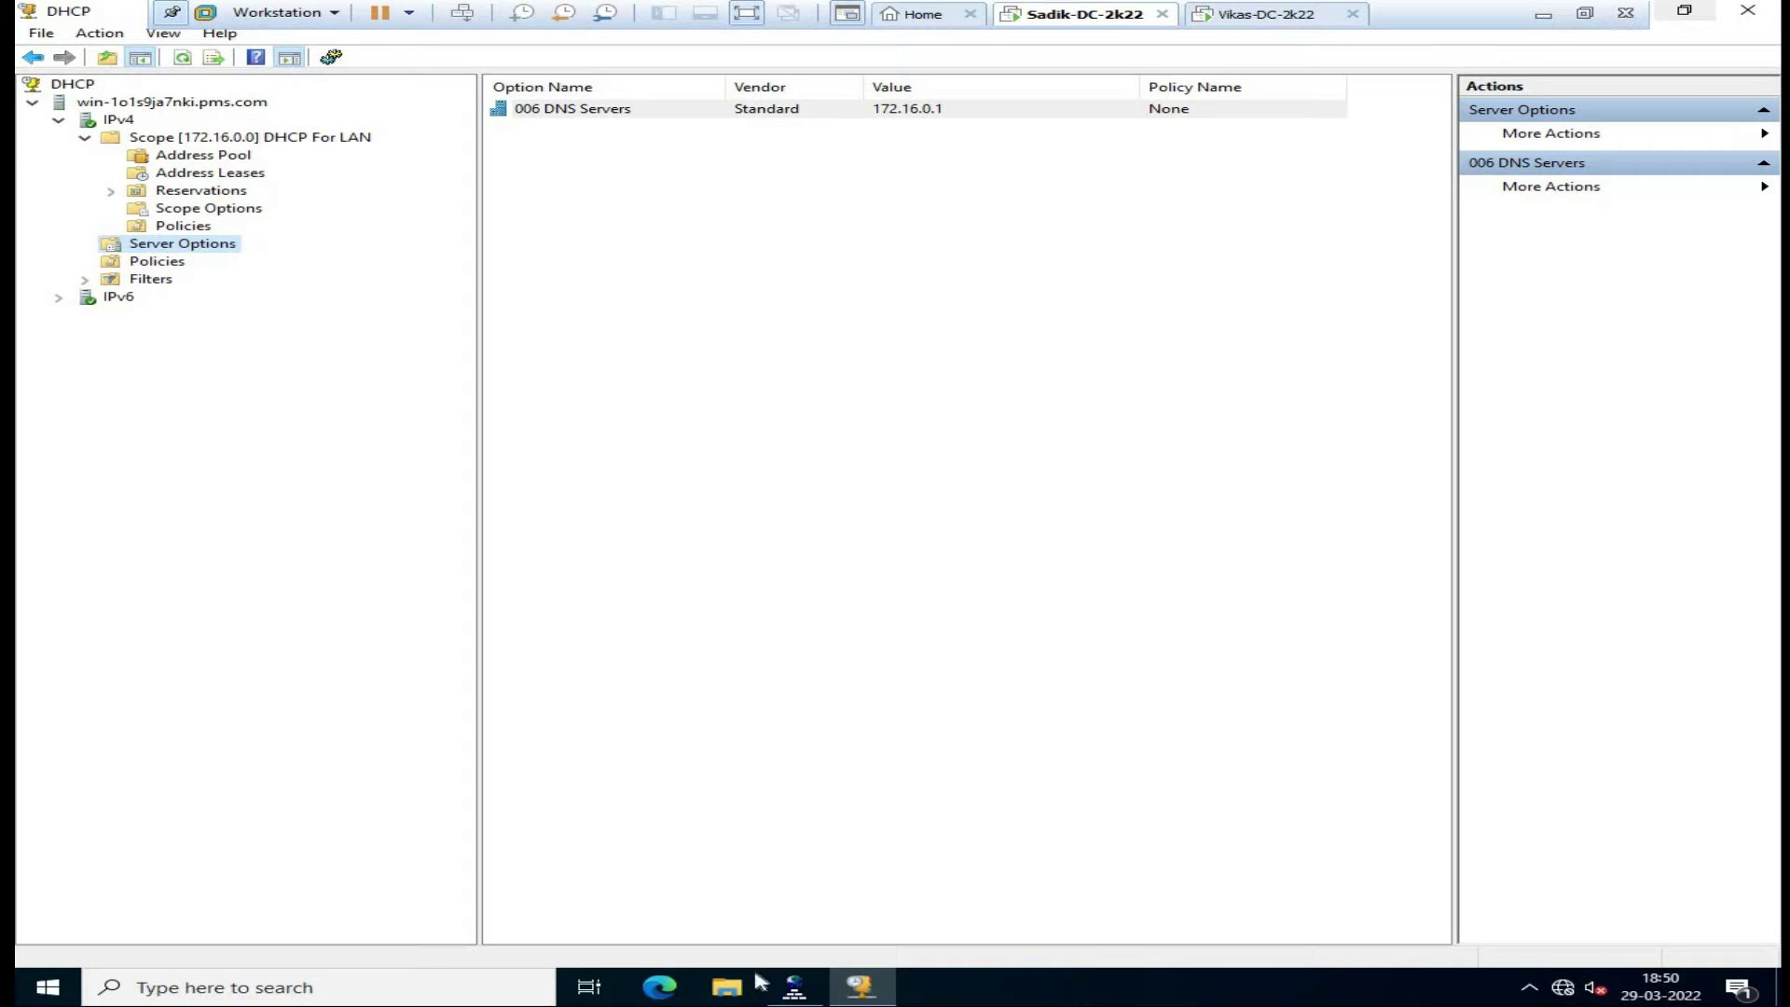
left_click(859, 985)
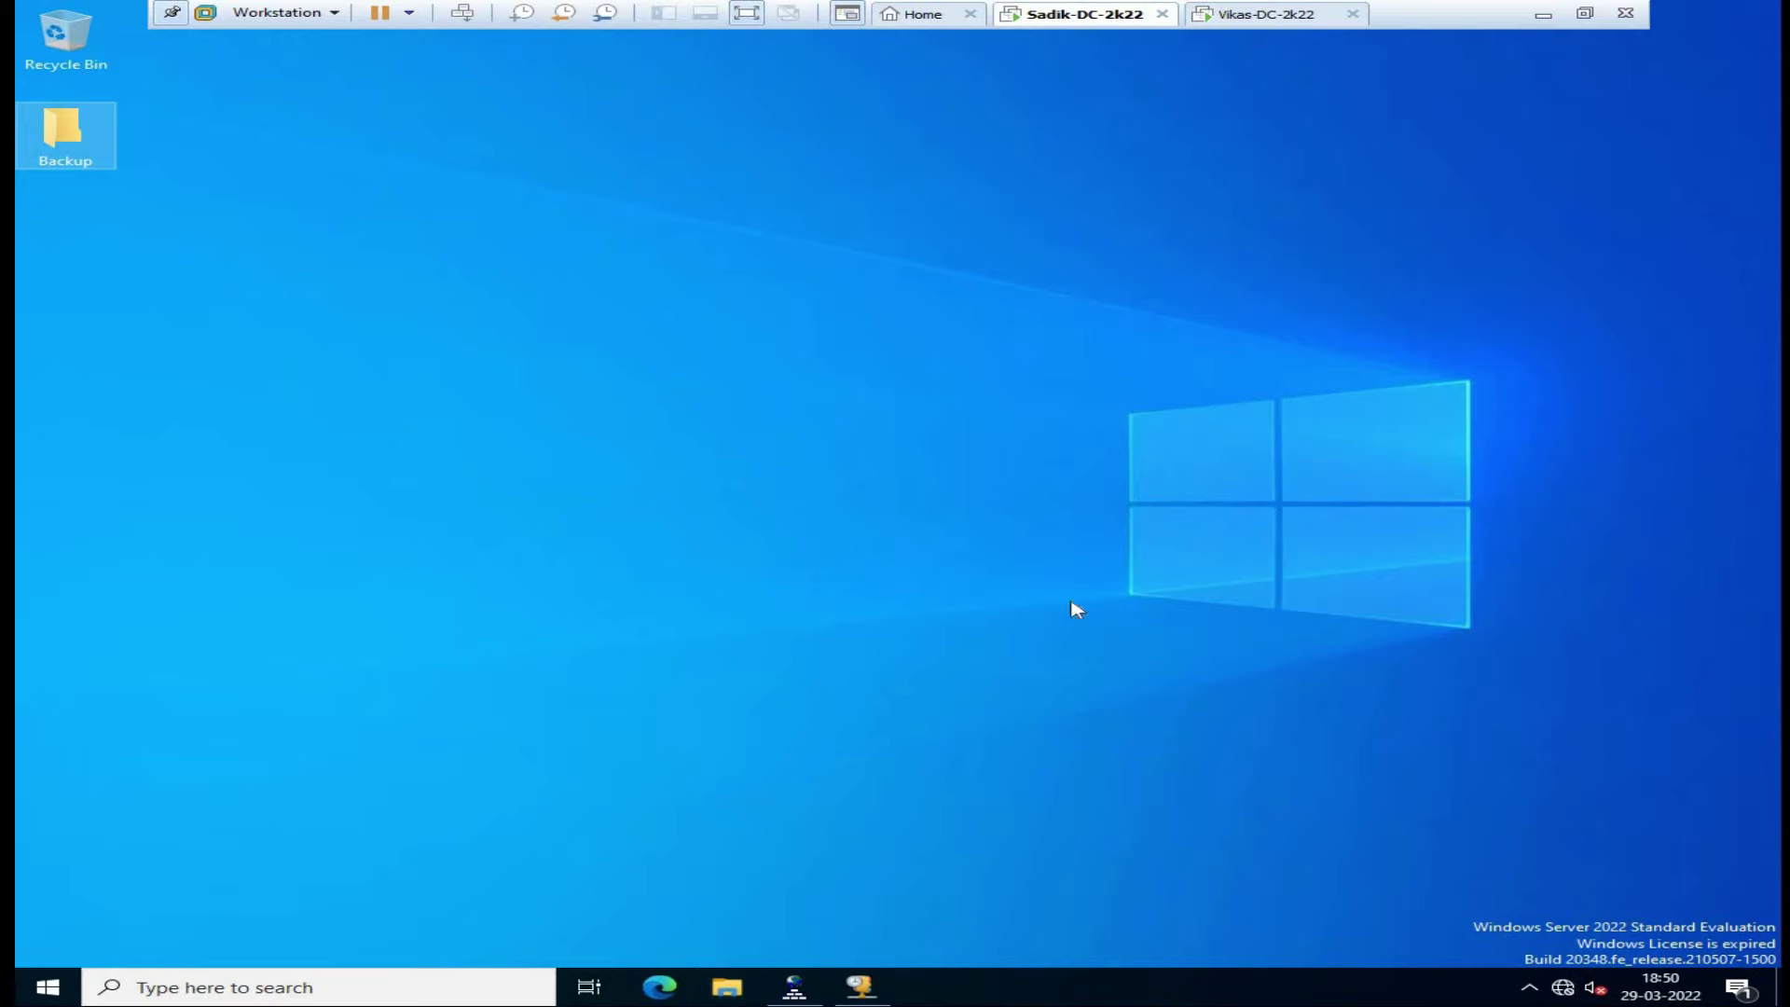
left_click(946, 135)
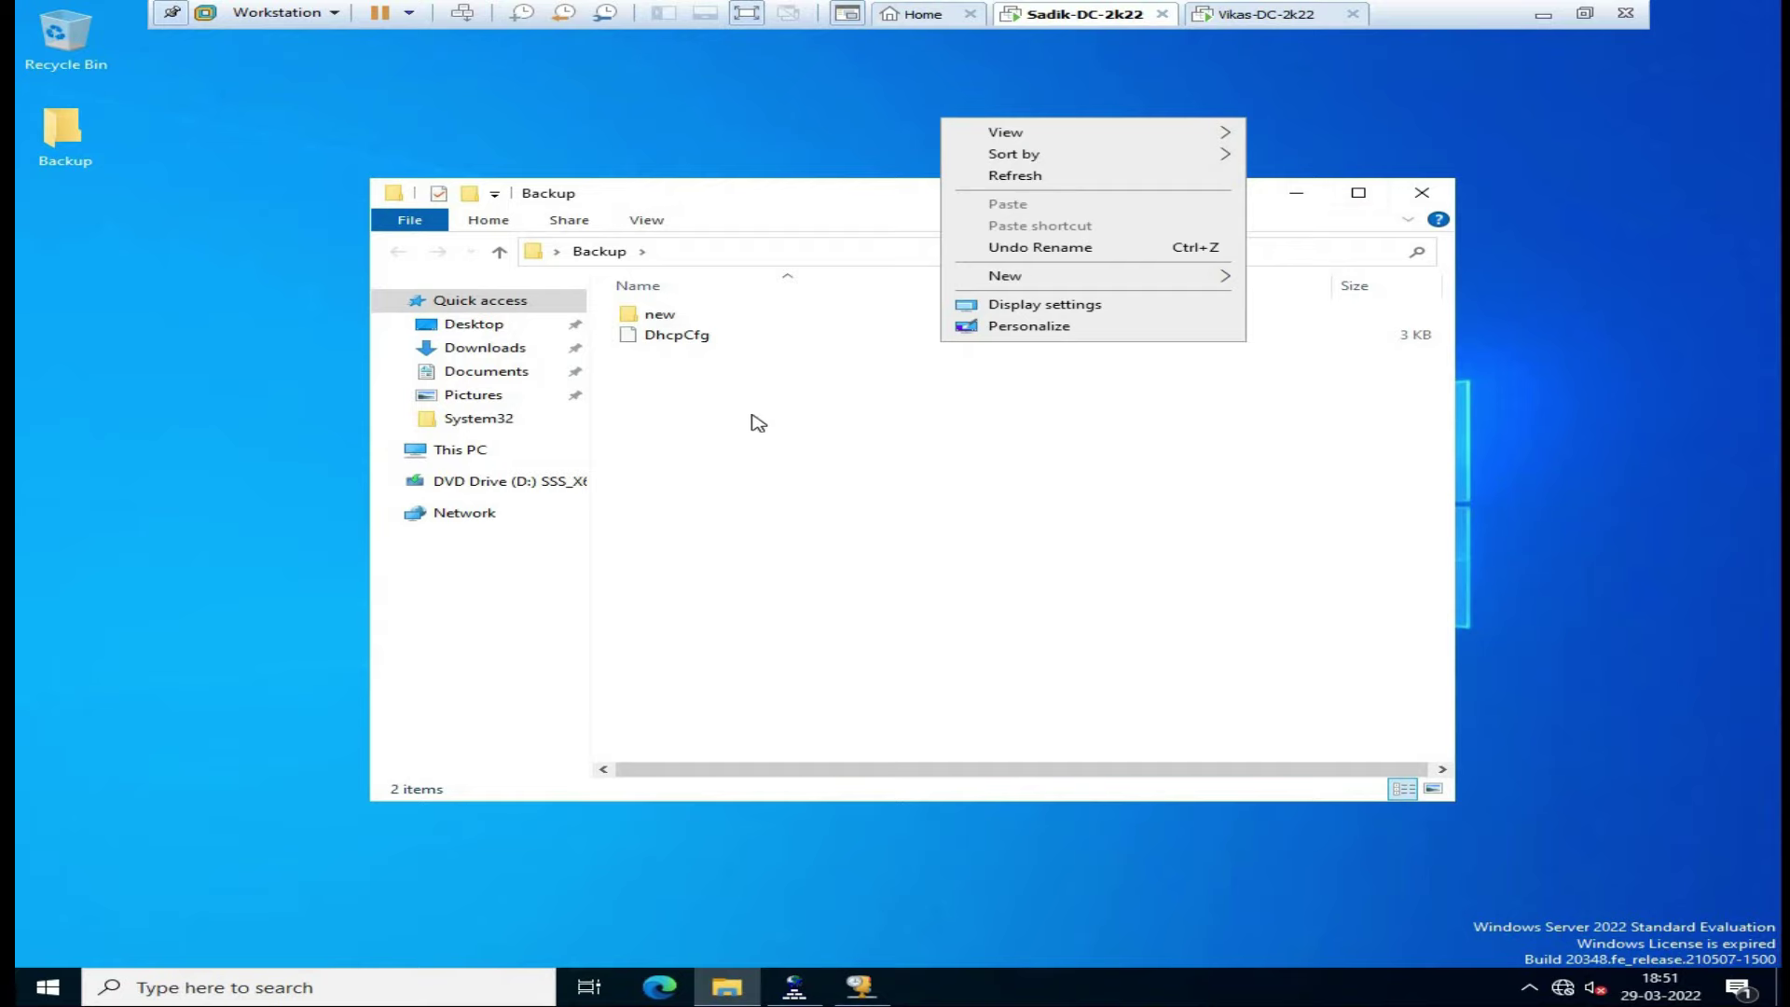
left_click(1046, 175)
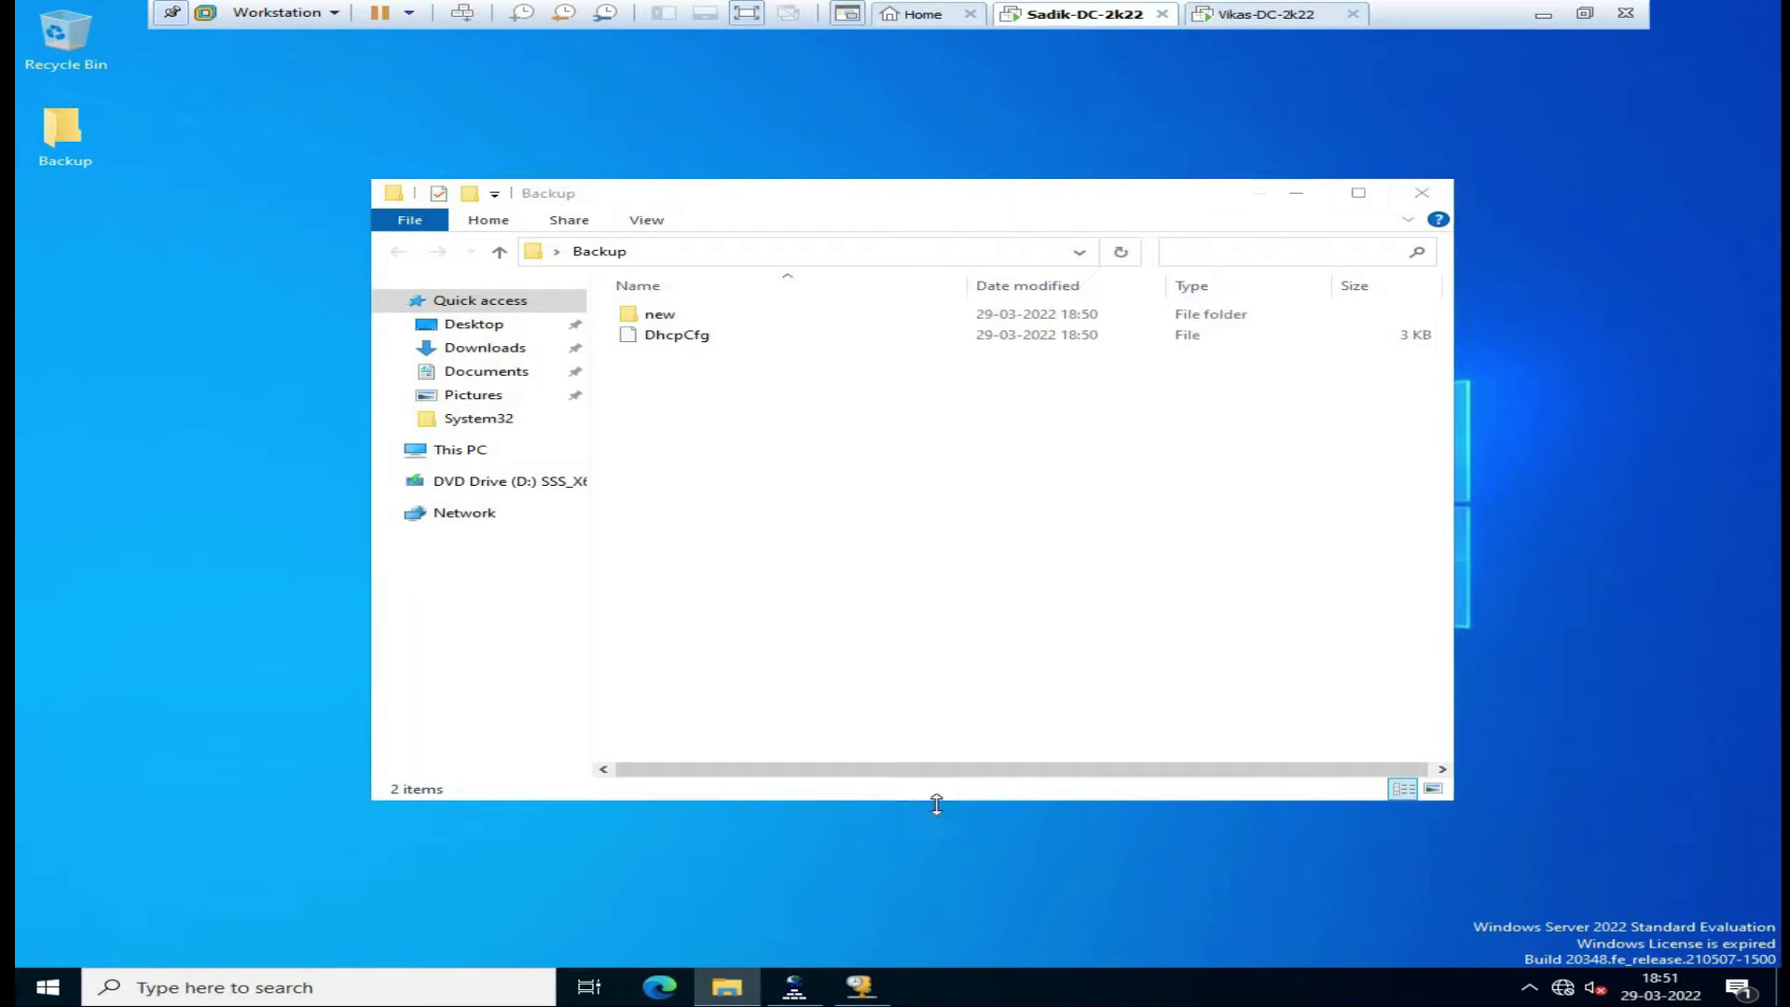
left_click(863, 987)
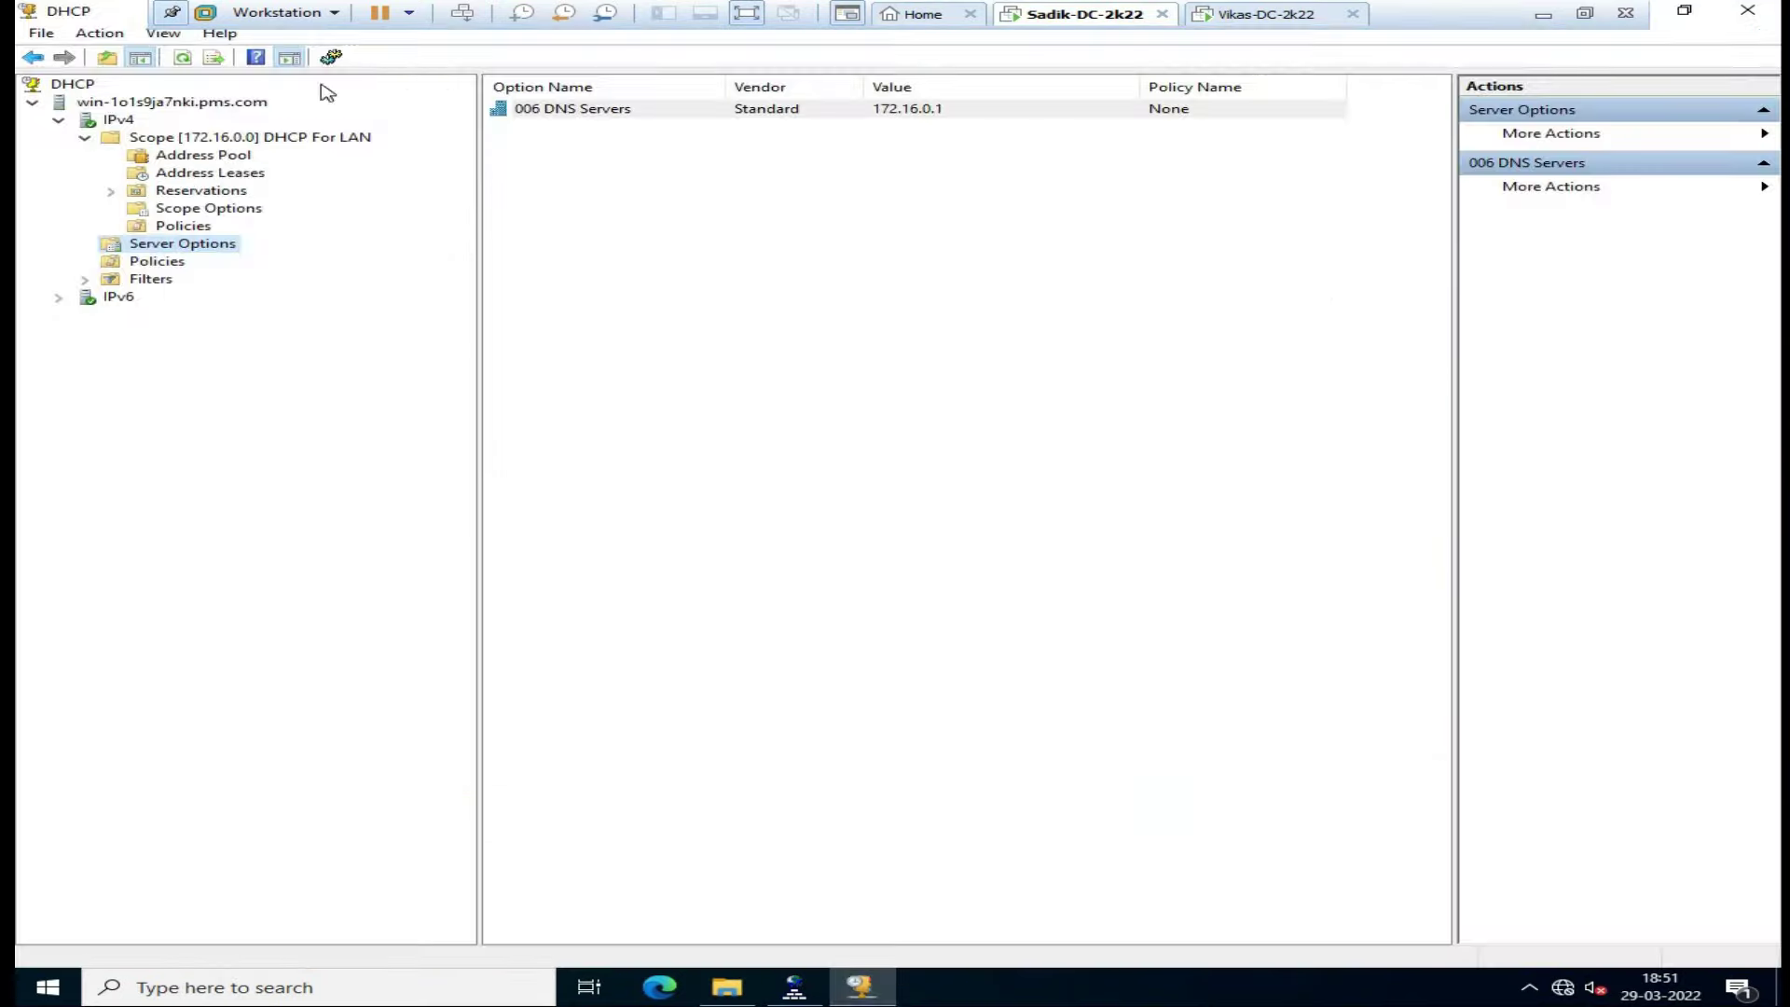
Step: Delete Scope [172.16.0.0] DHCP For LAN and accept both deletion warnings
right_click(317, 143)
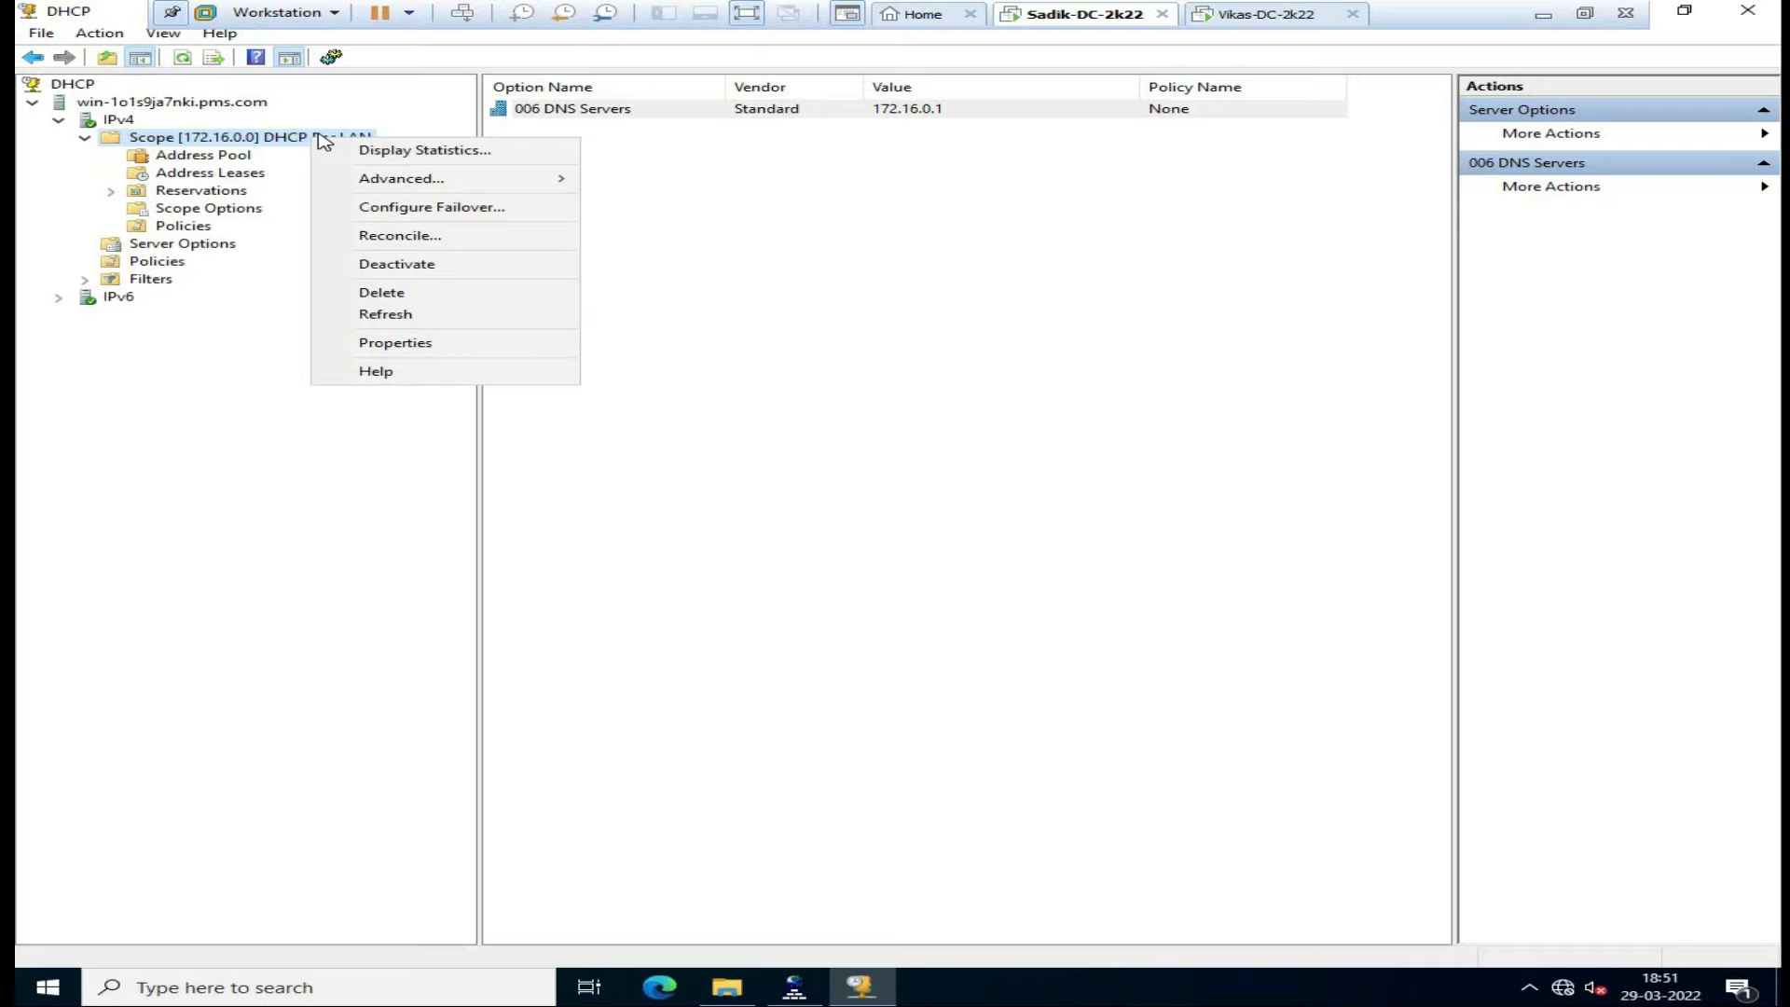
left_click(432, 292)
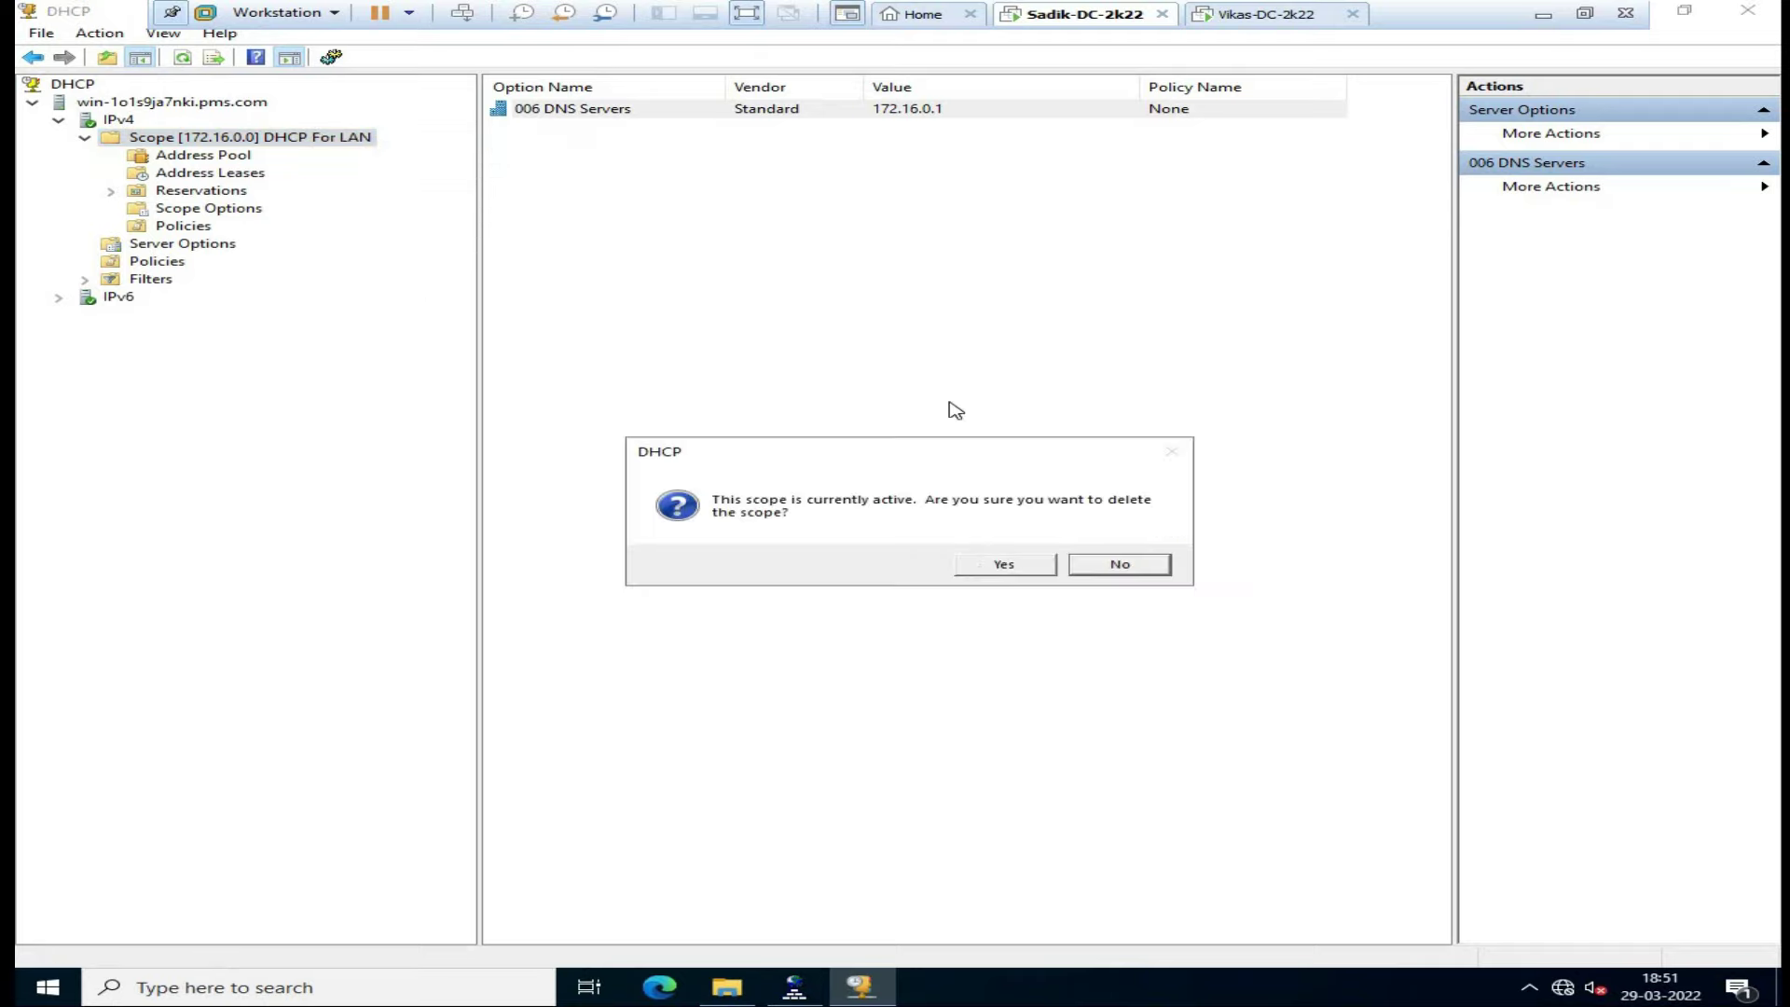
left_click(988, 565)
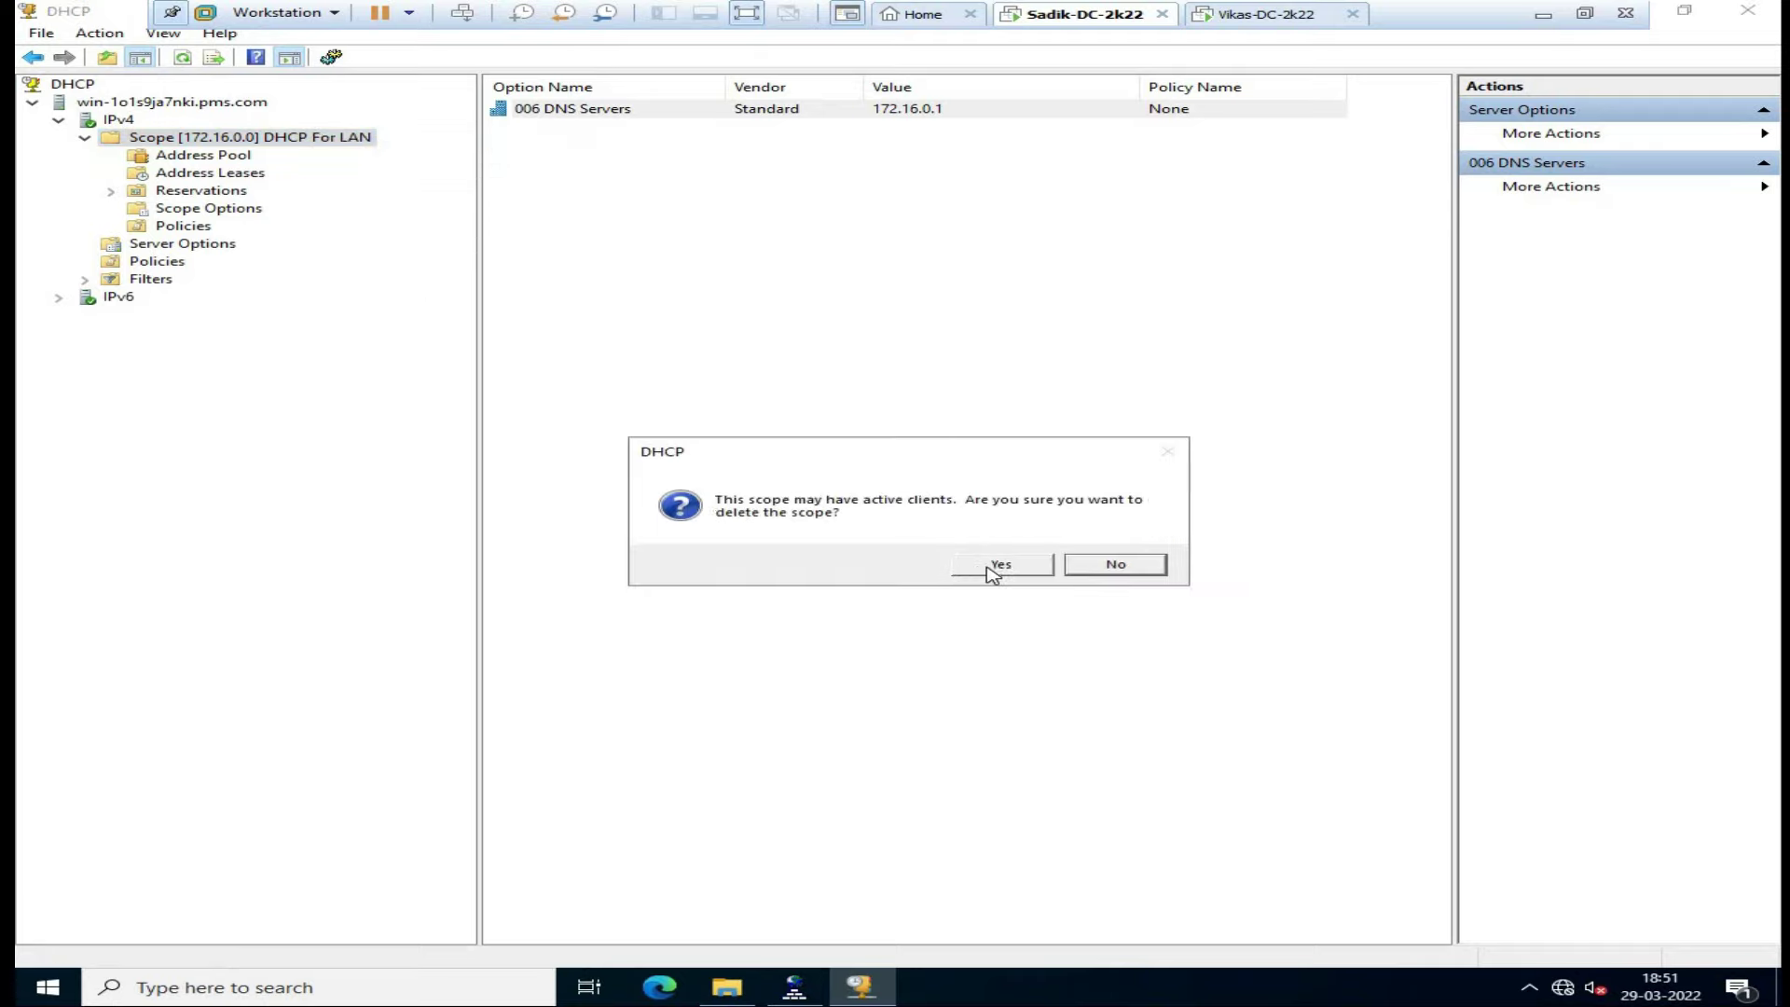
left_click(991, 568)
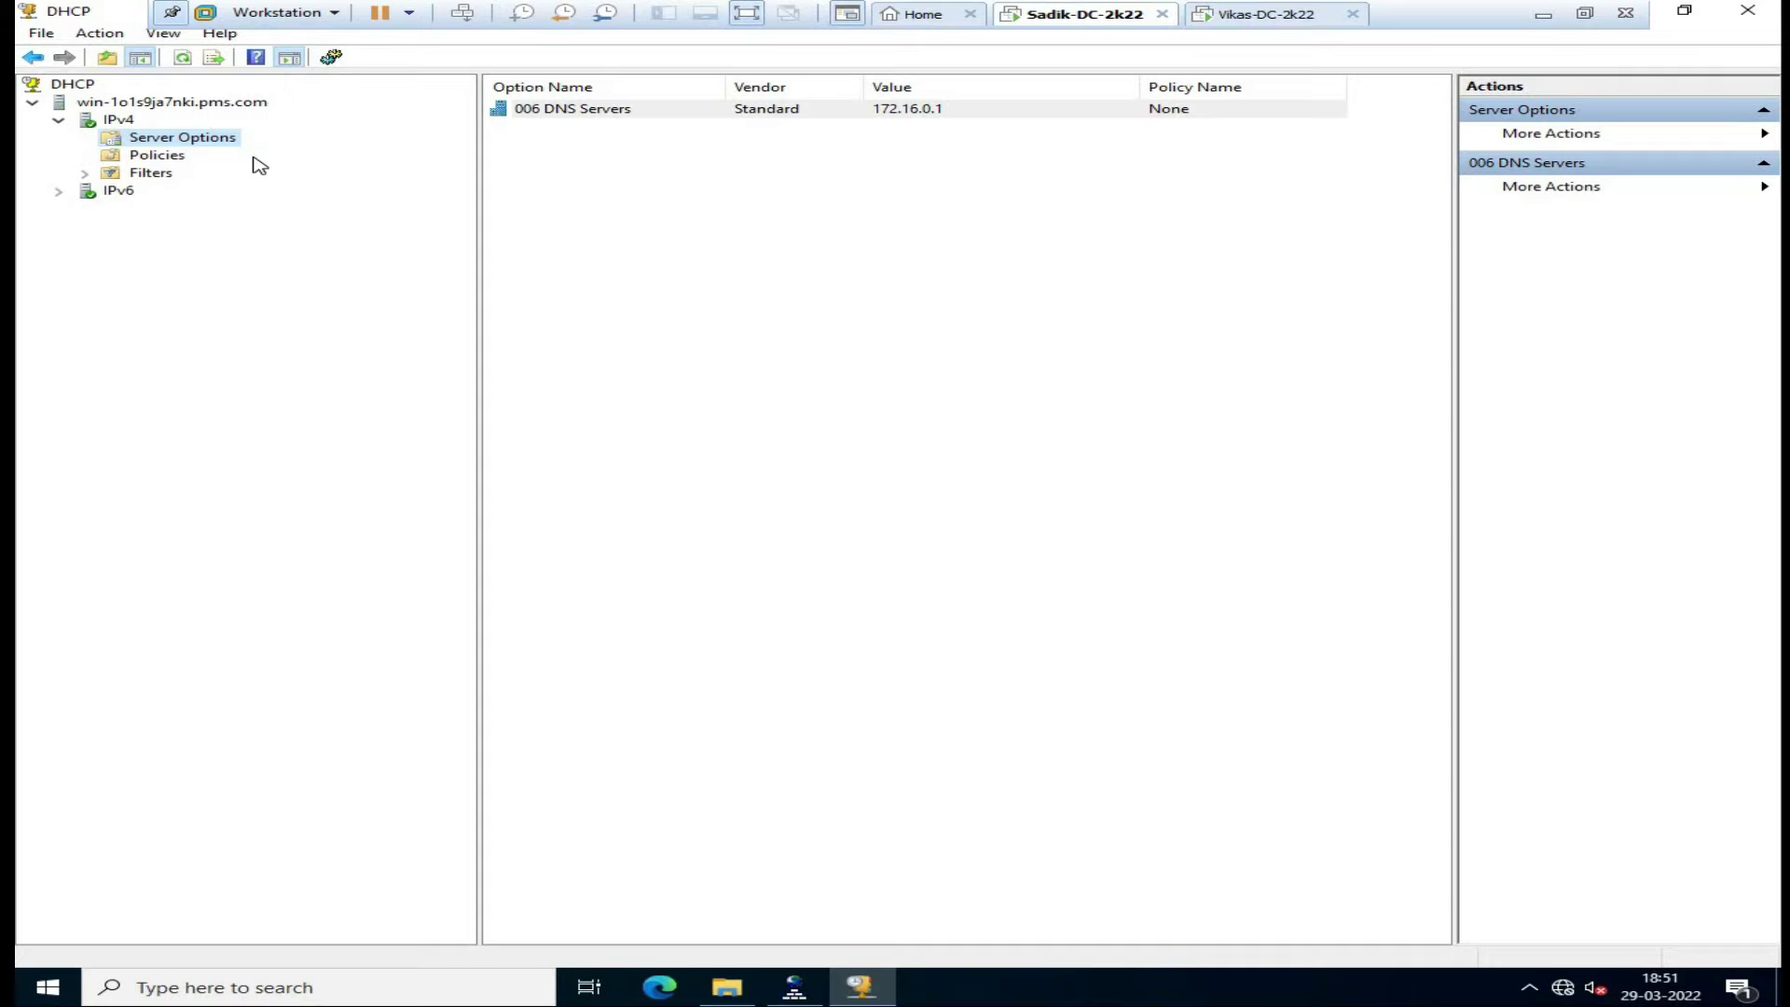
Step: Restore the DHCP database from Desktop\Backup, allowing the service restart, then expand IPv4
right_click(210, 112)
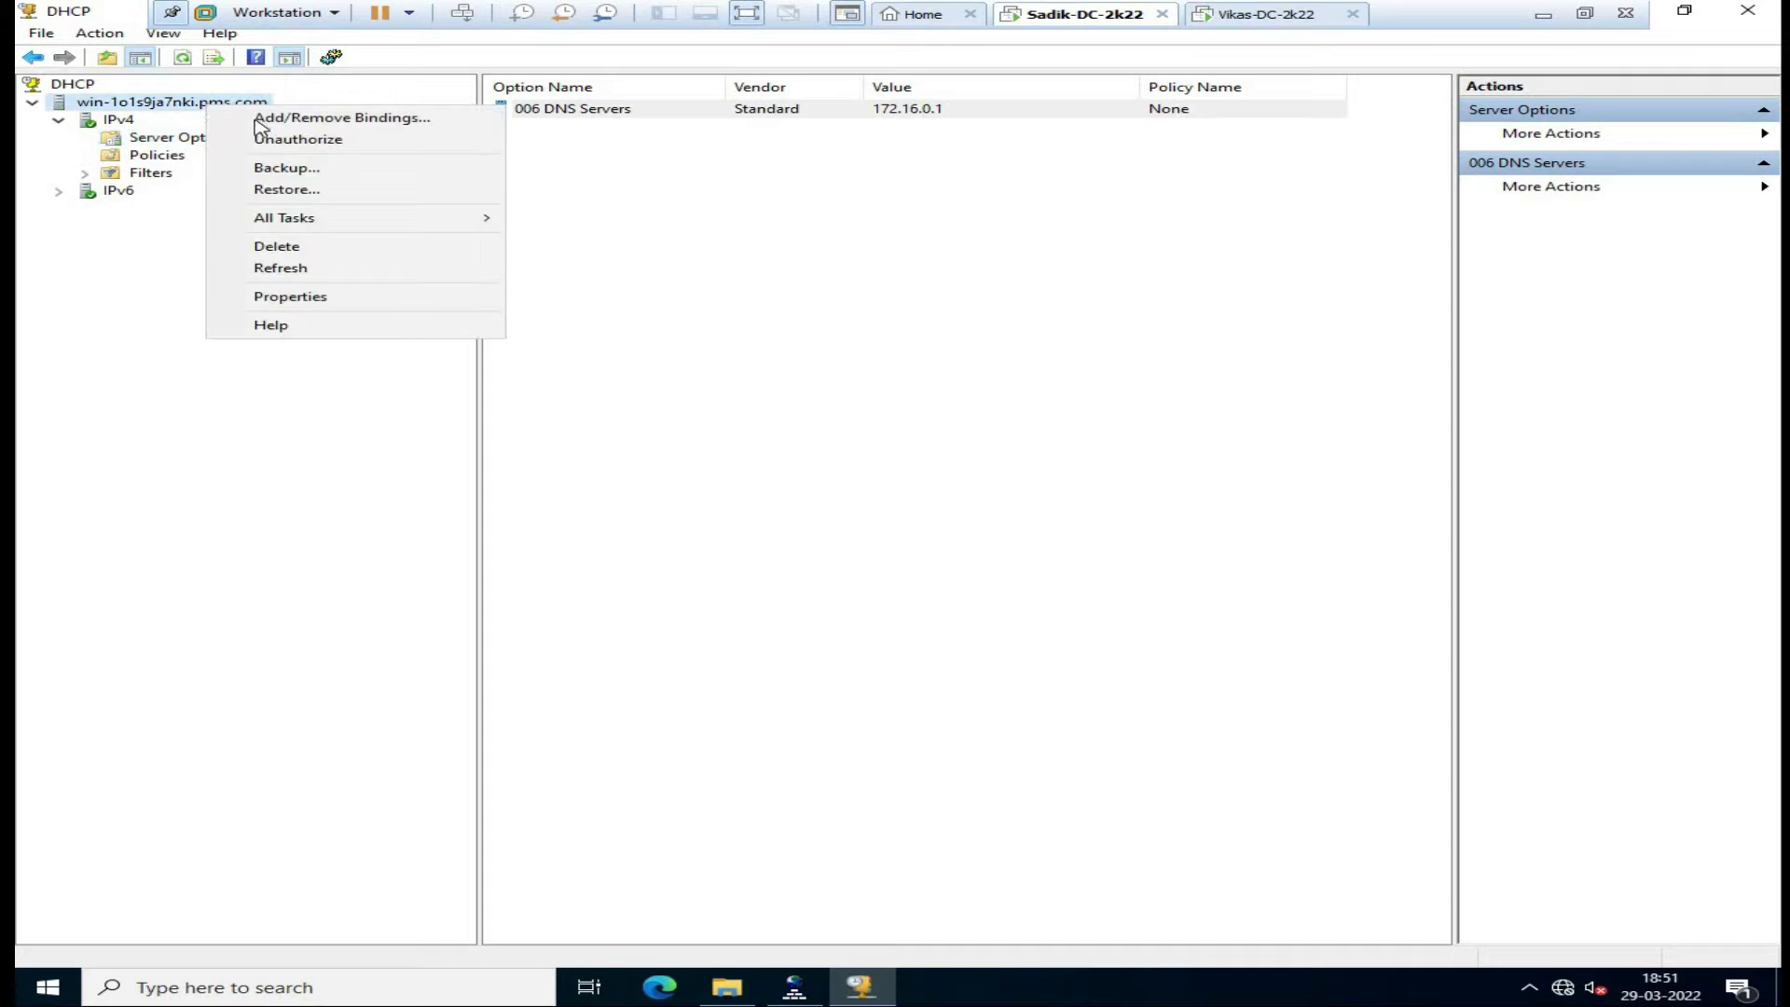
left_click(331, 199)
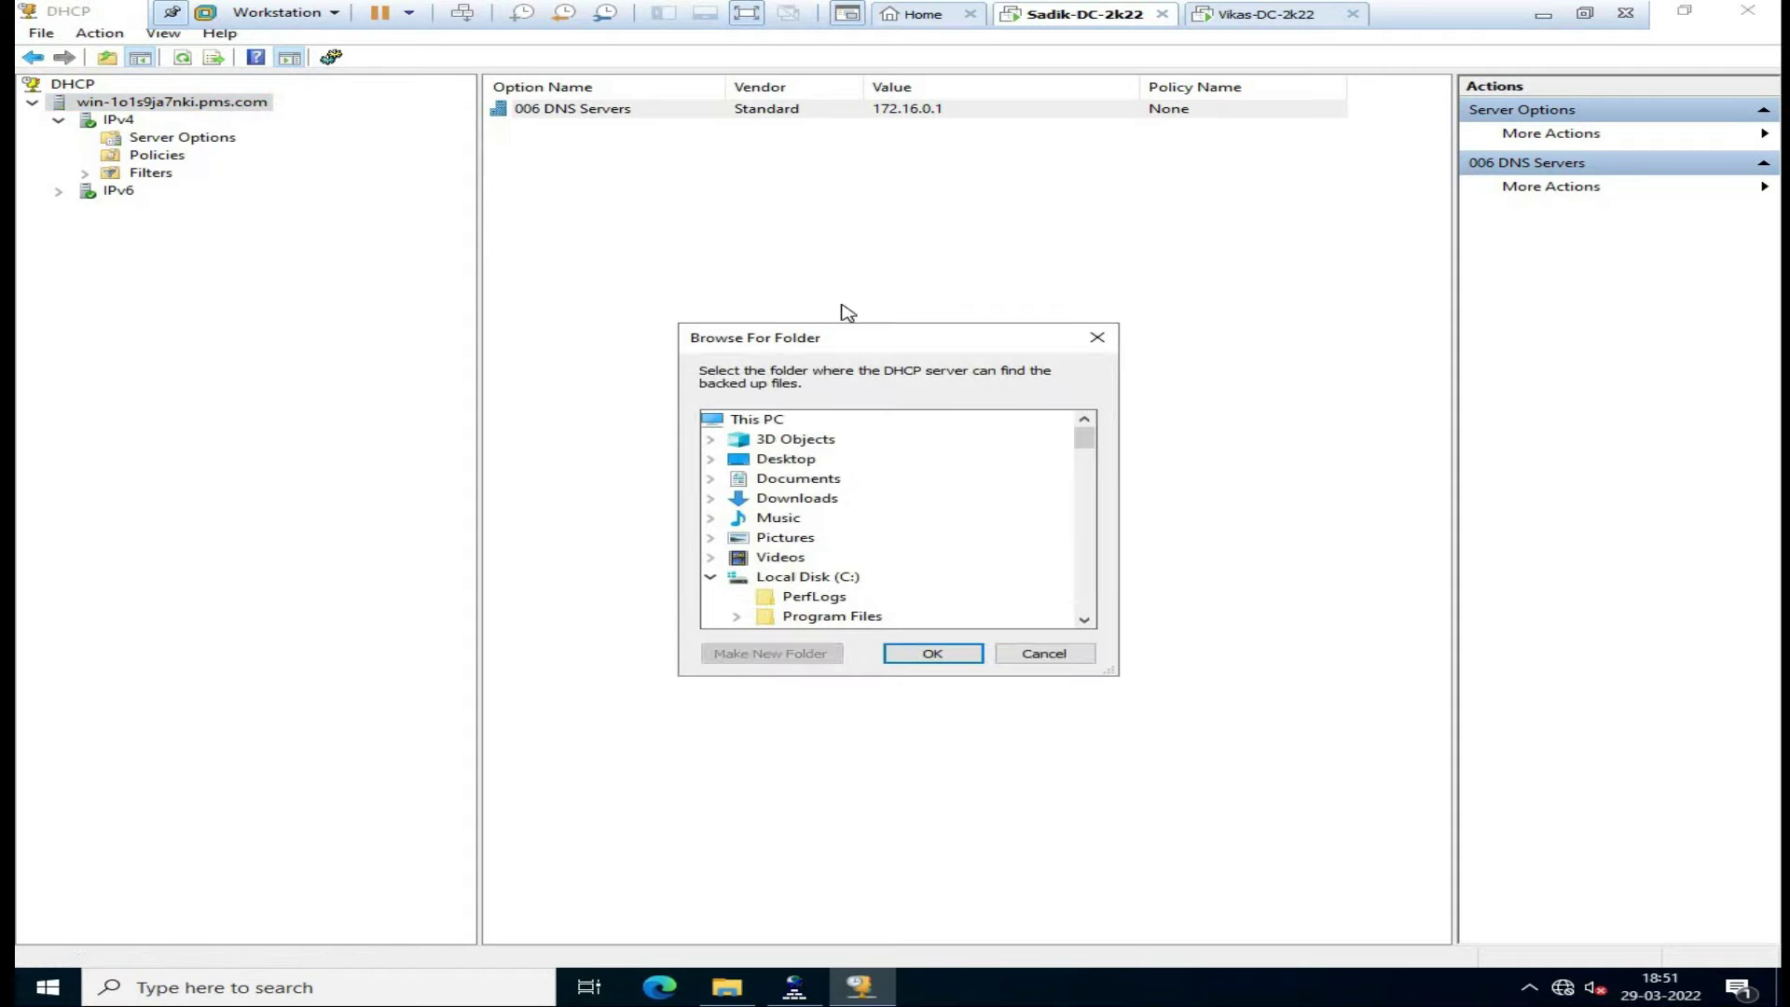
left_click(785, 459)
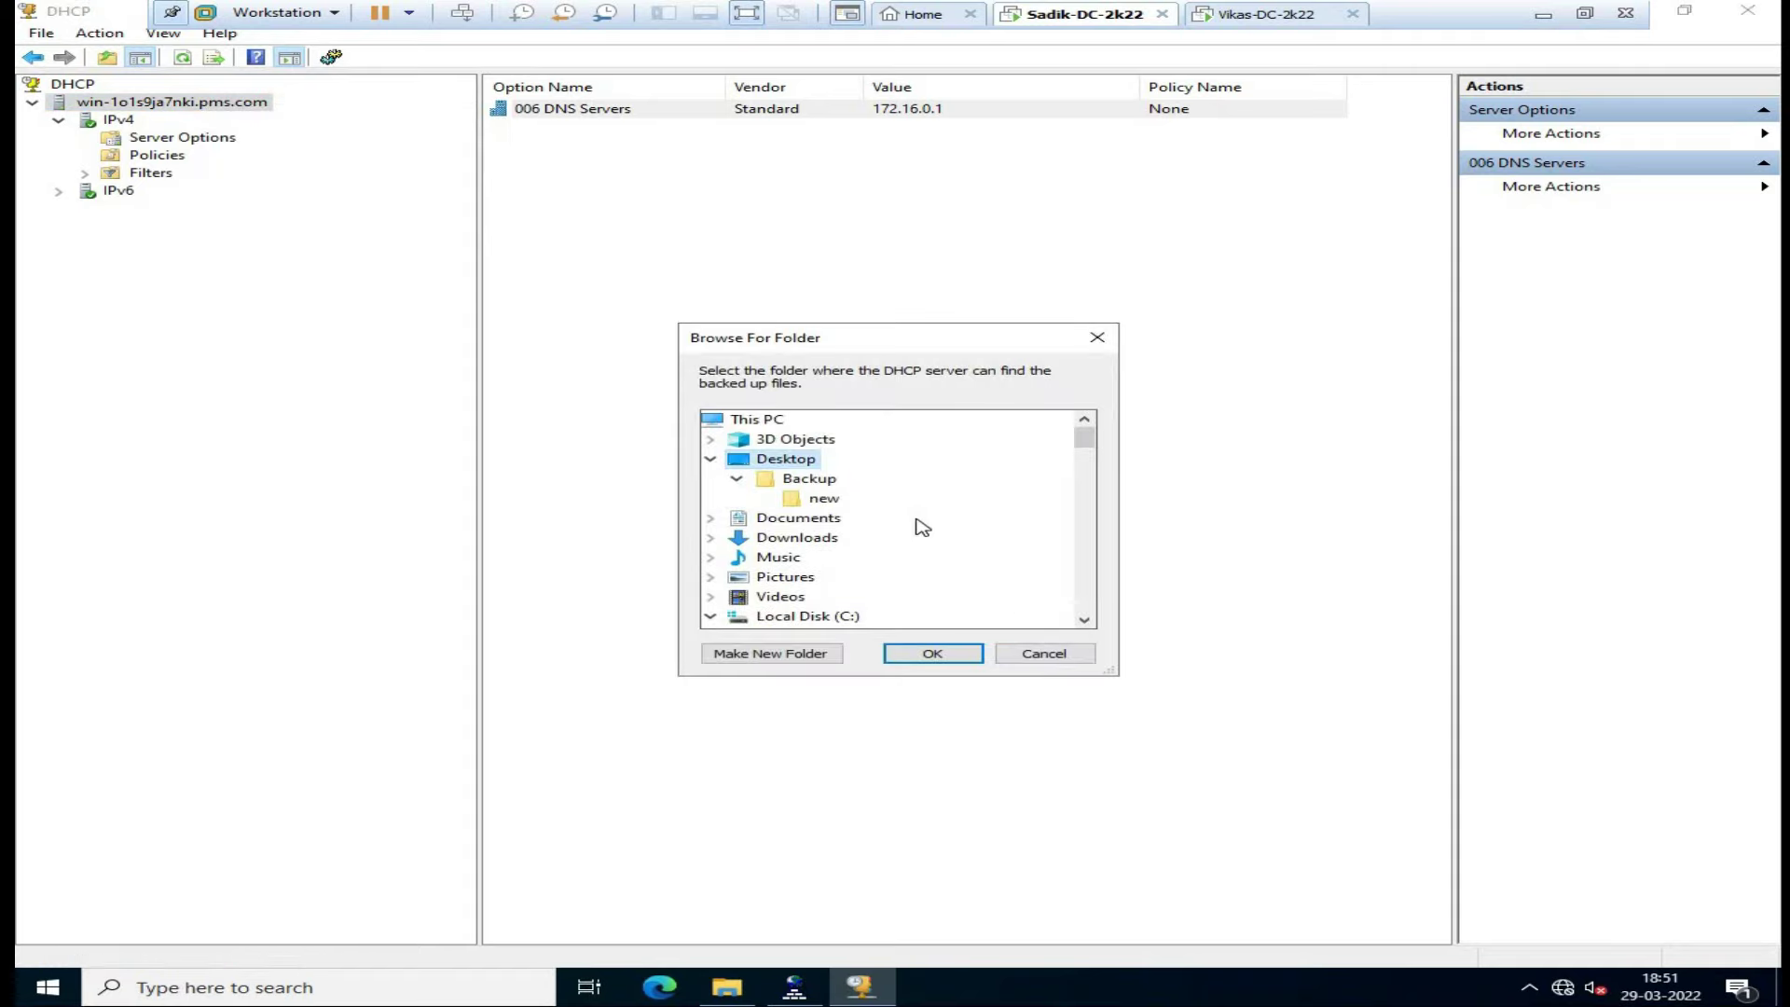
left_click(807, 478)
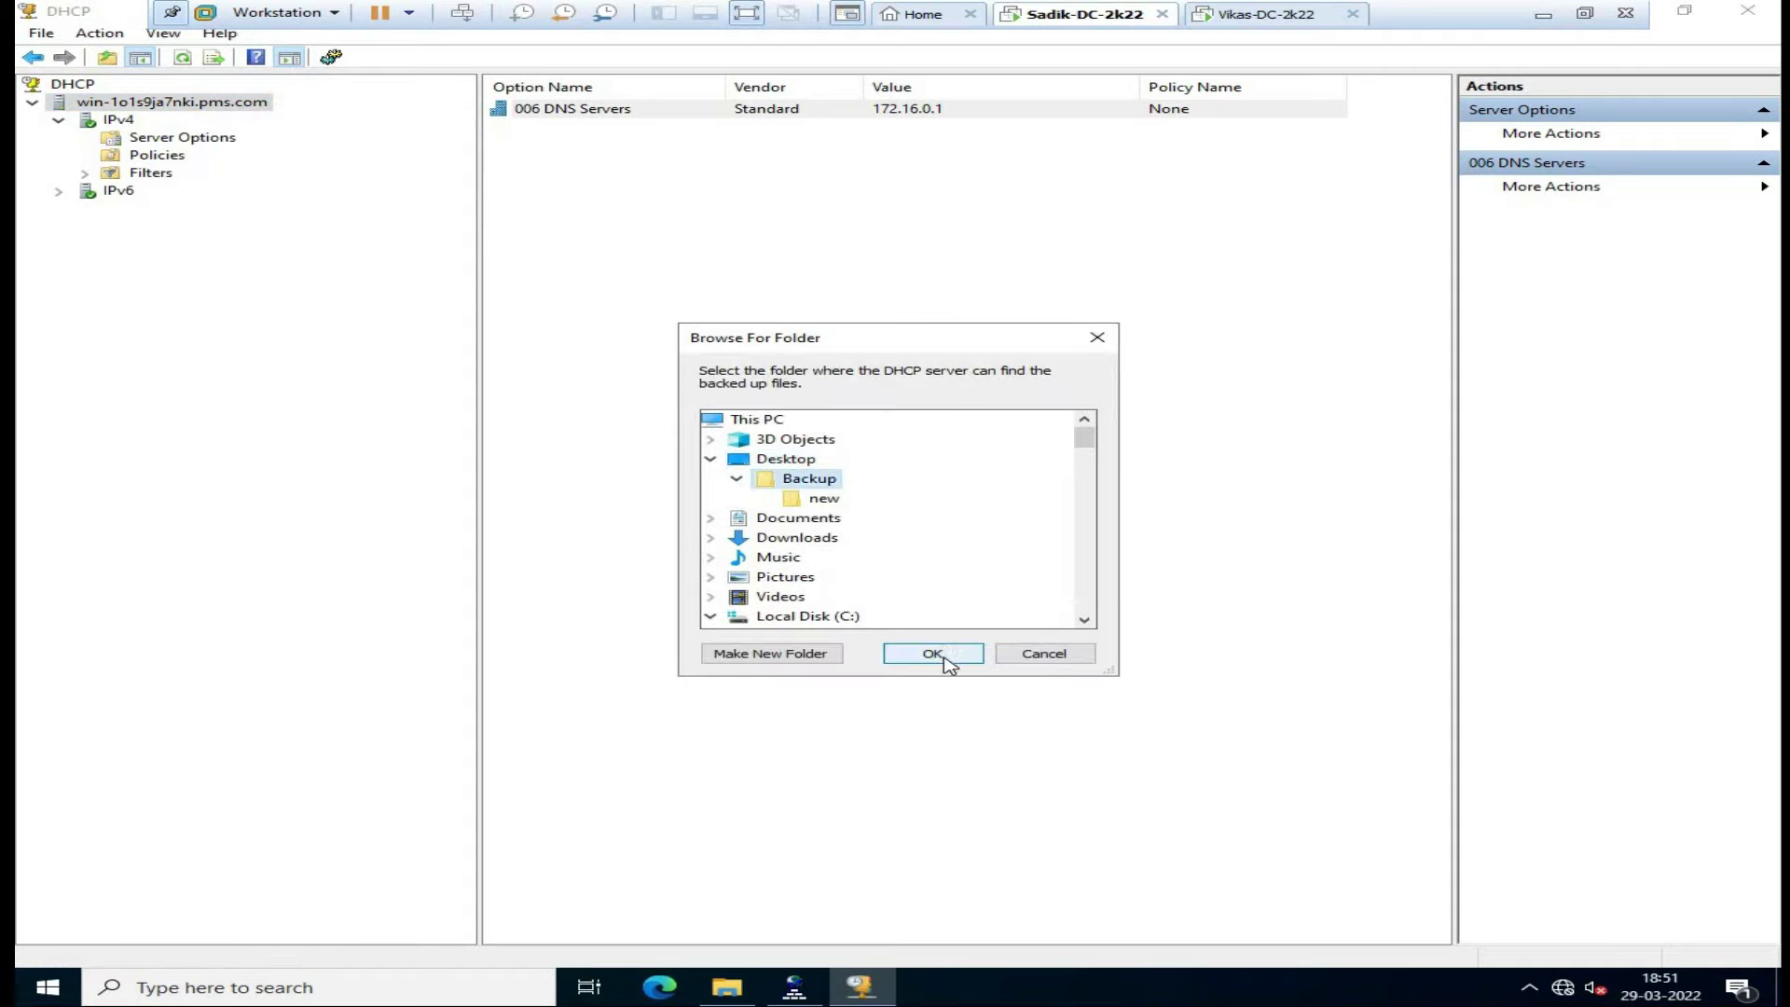
left_click(935, 652)
left_click(969, 566)
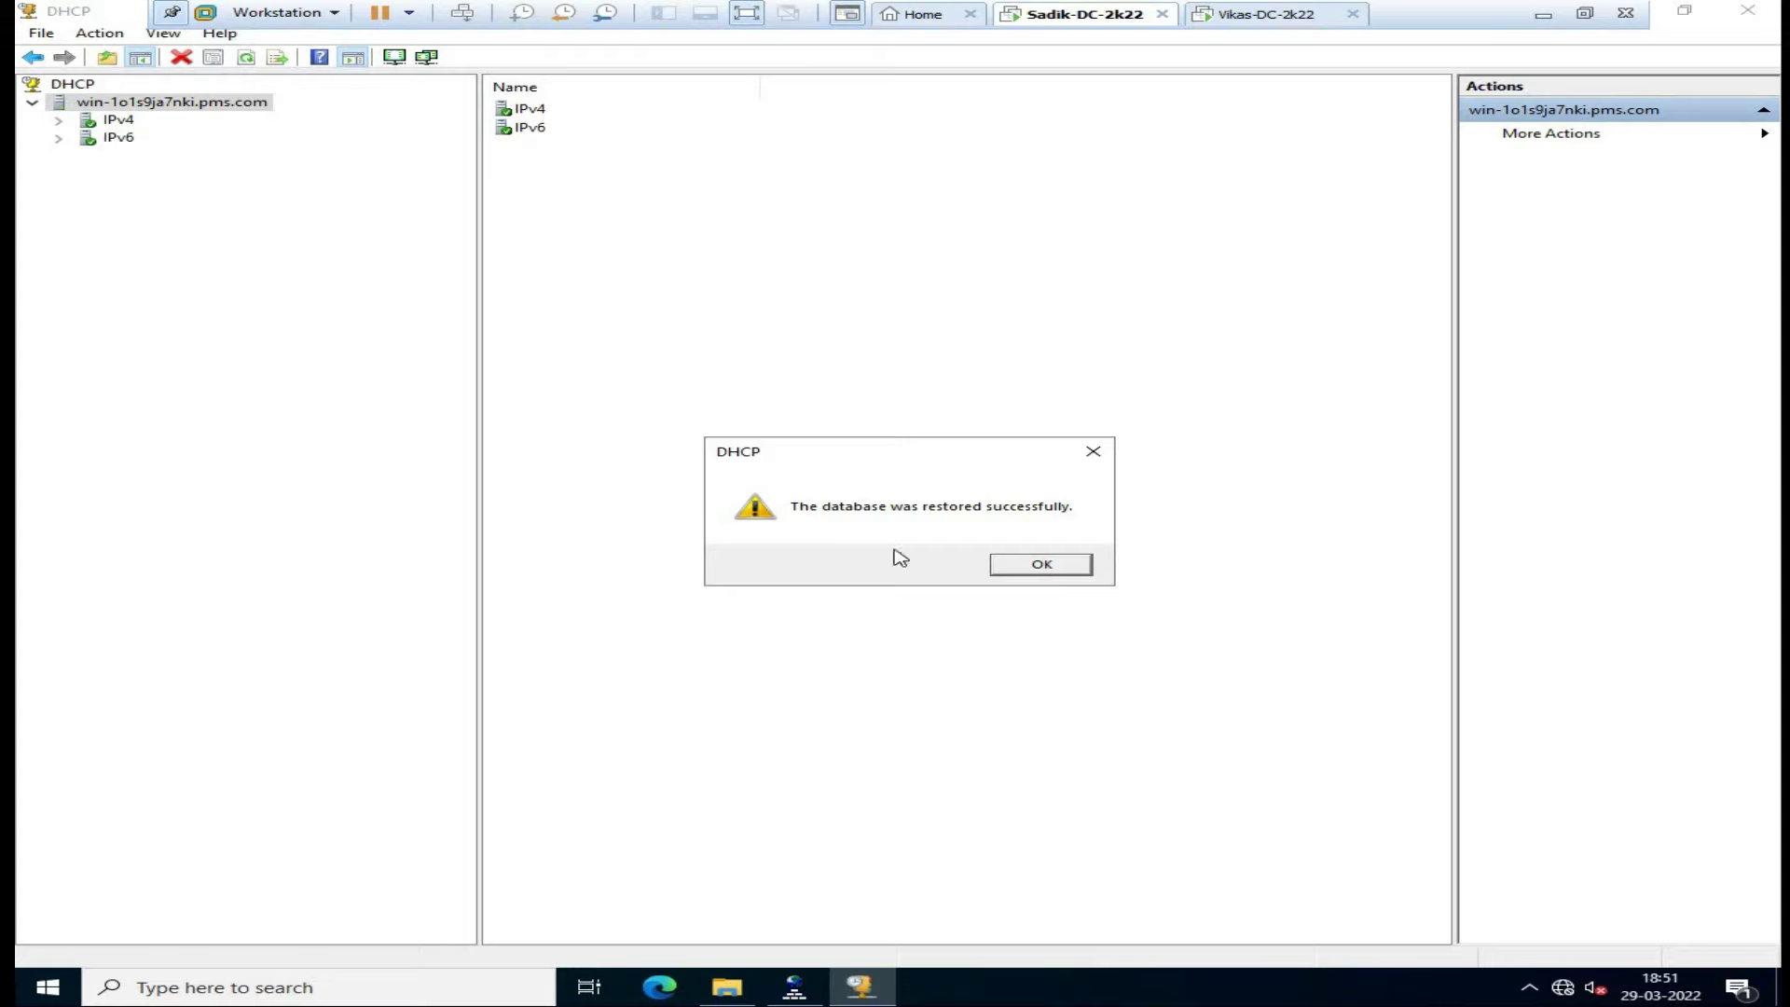
left_click(1031, 562)
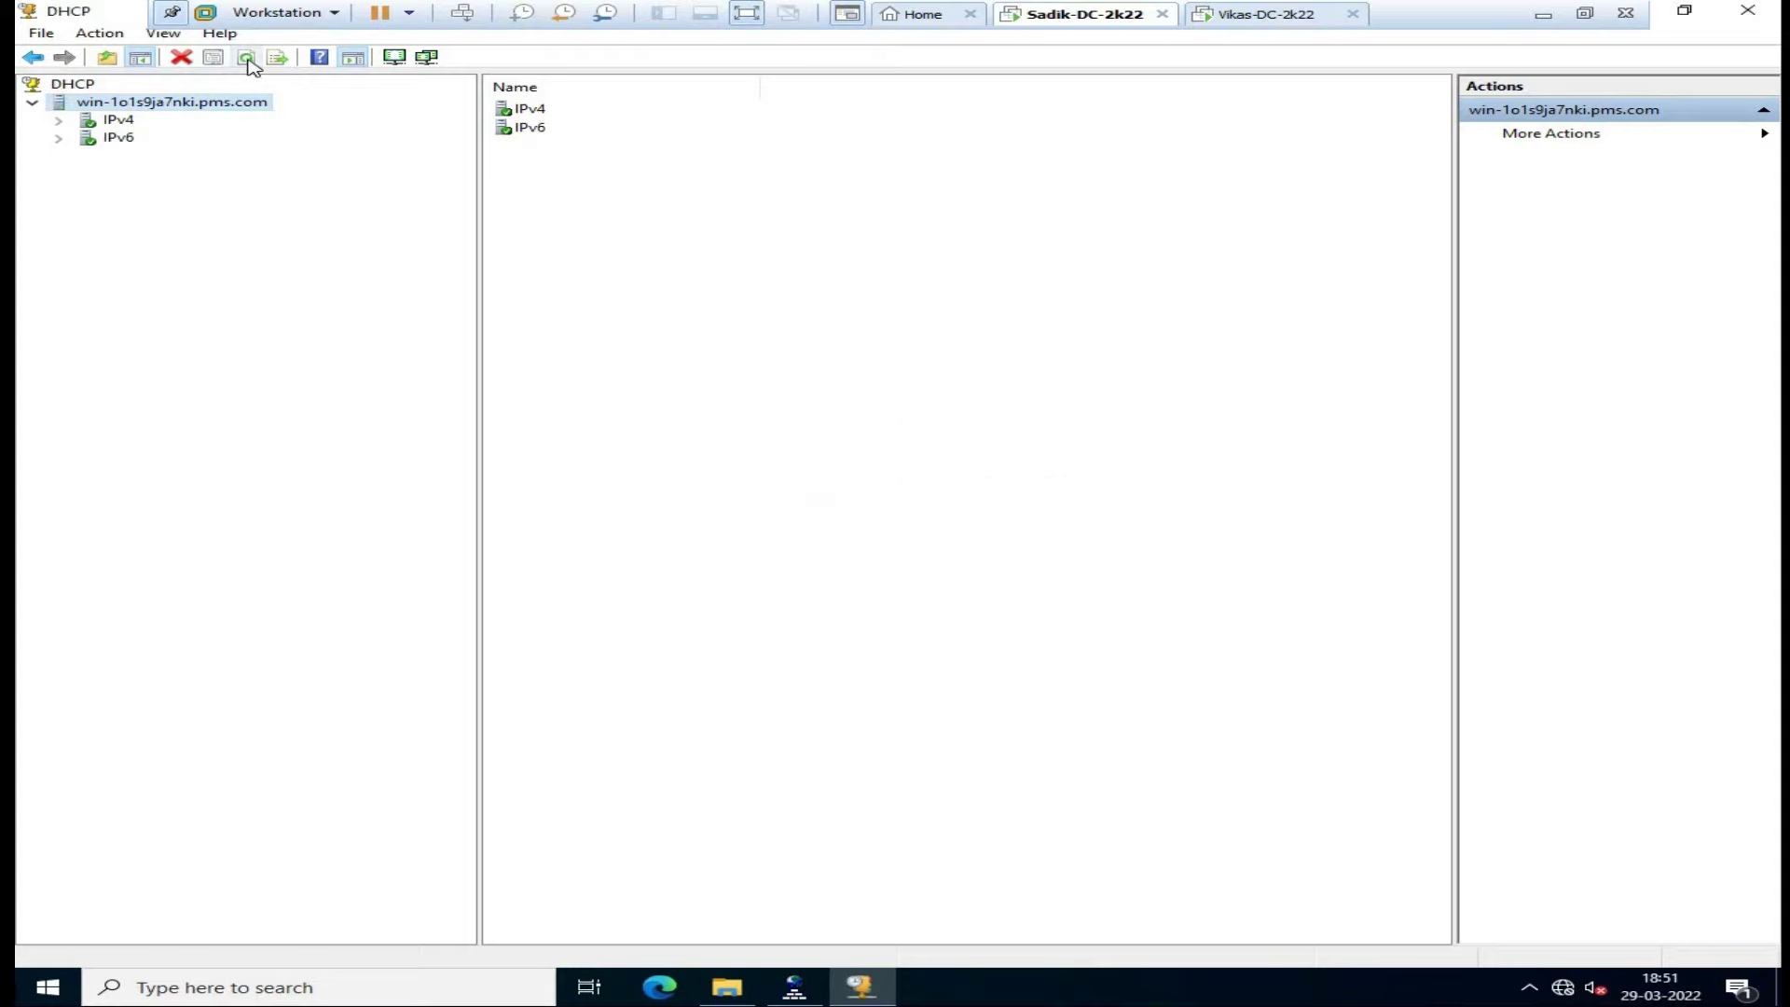
double_click(109, 122)
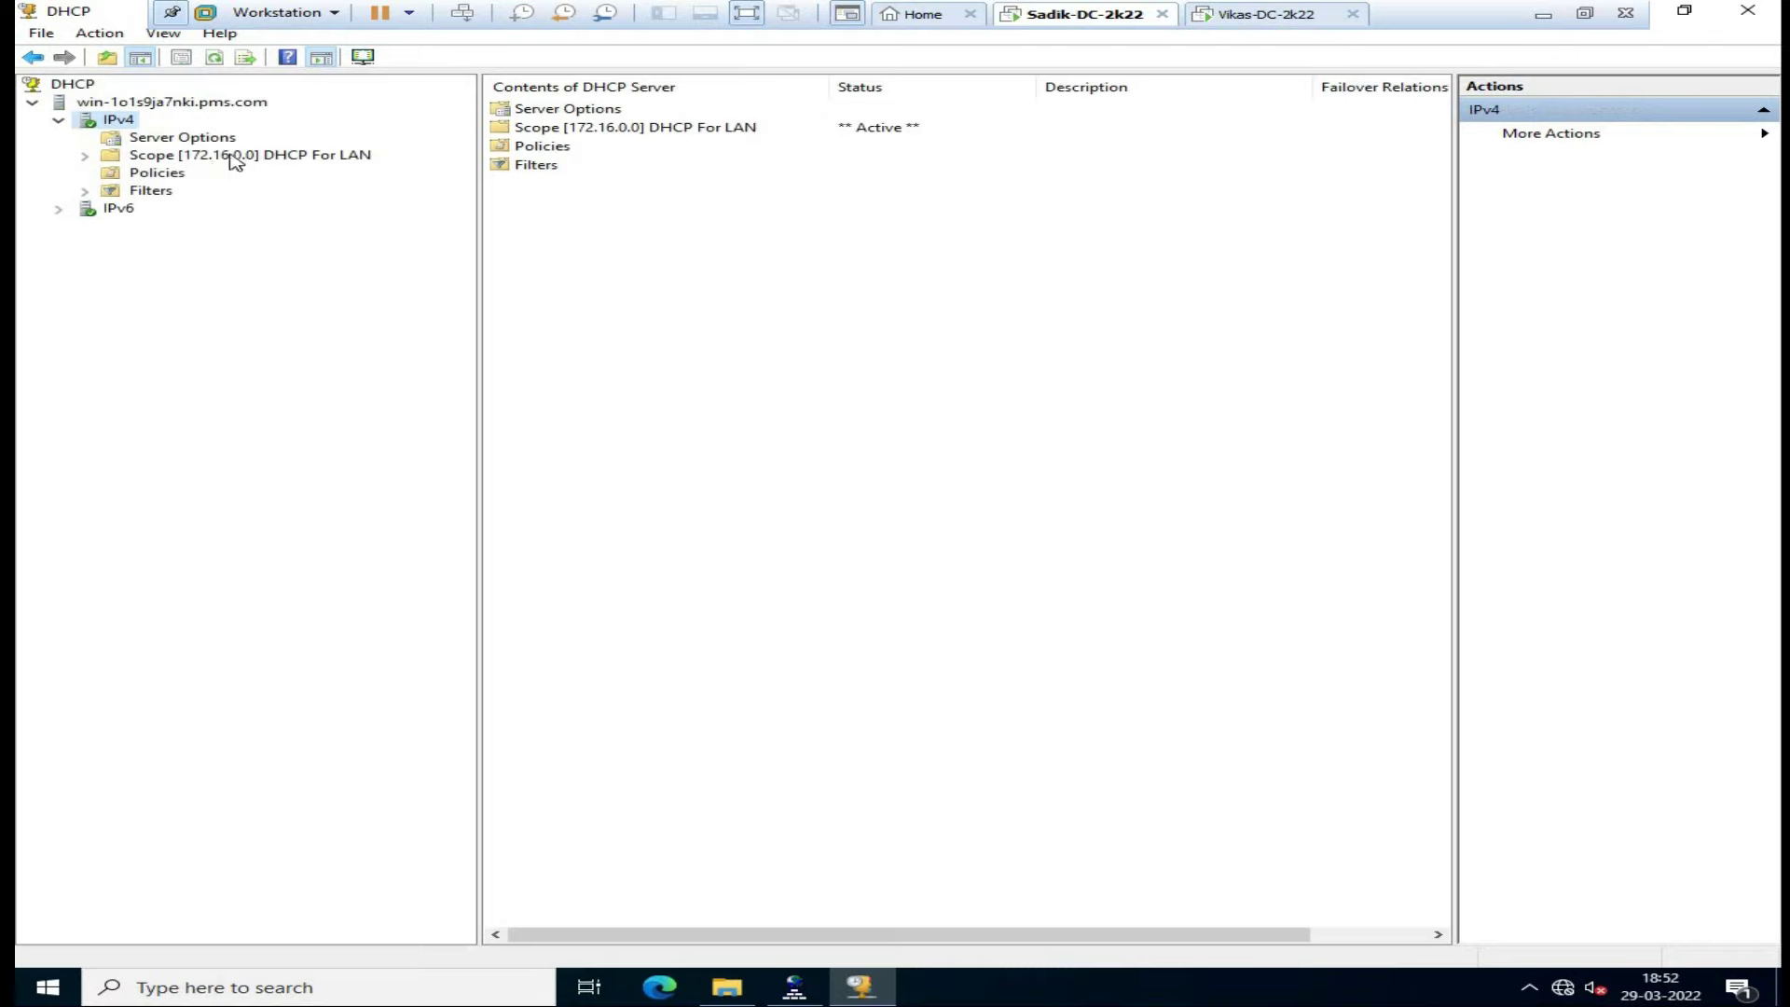
Step: Check the restored scope's Address Pool ranges, then switch to the client VM
double_click(233, 157)
left_click(230, 174)
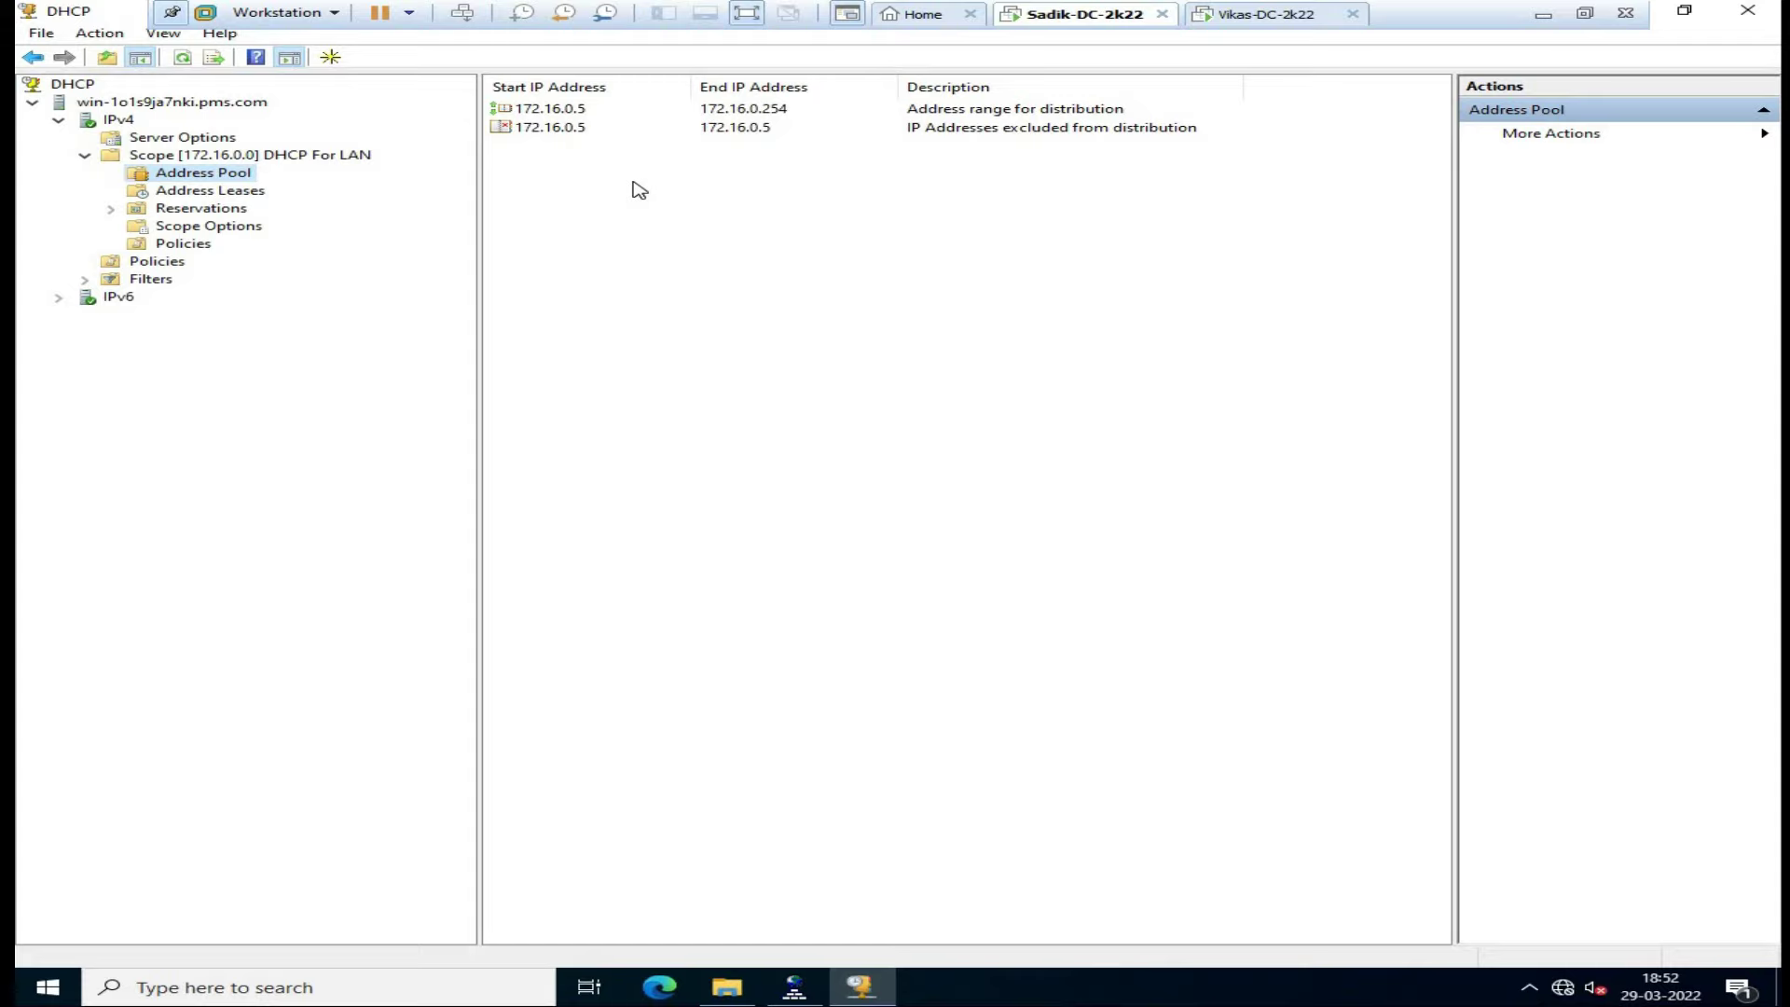
left_click(1266, 17)
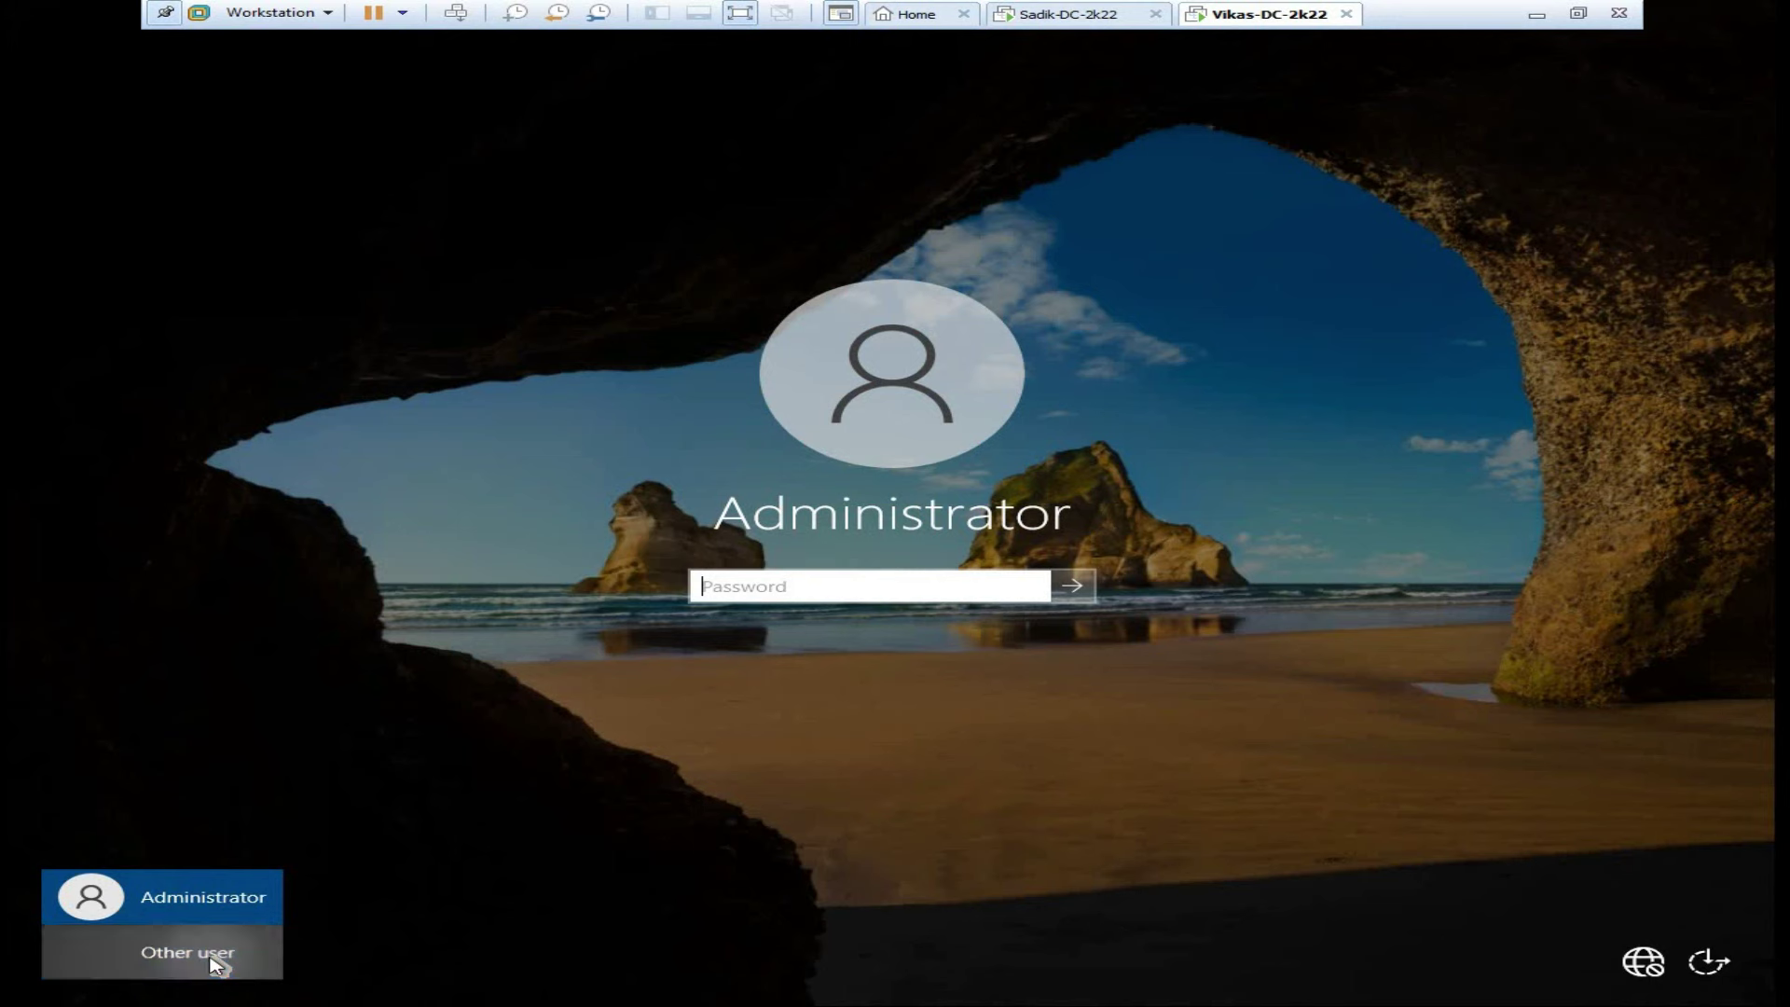
Step: Sign in on the client as Other user 'user1', entering the account password
left_click(218, 965)
left_click(902, 568)
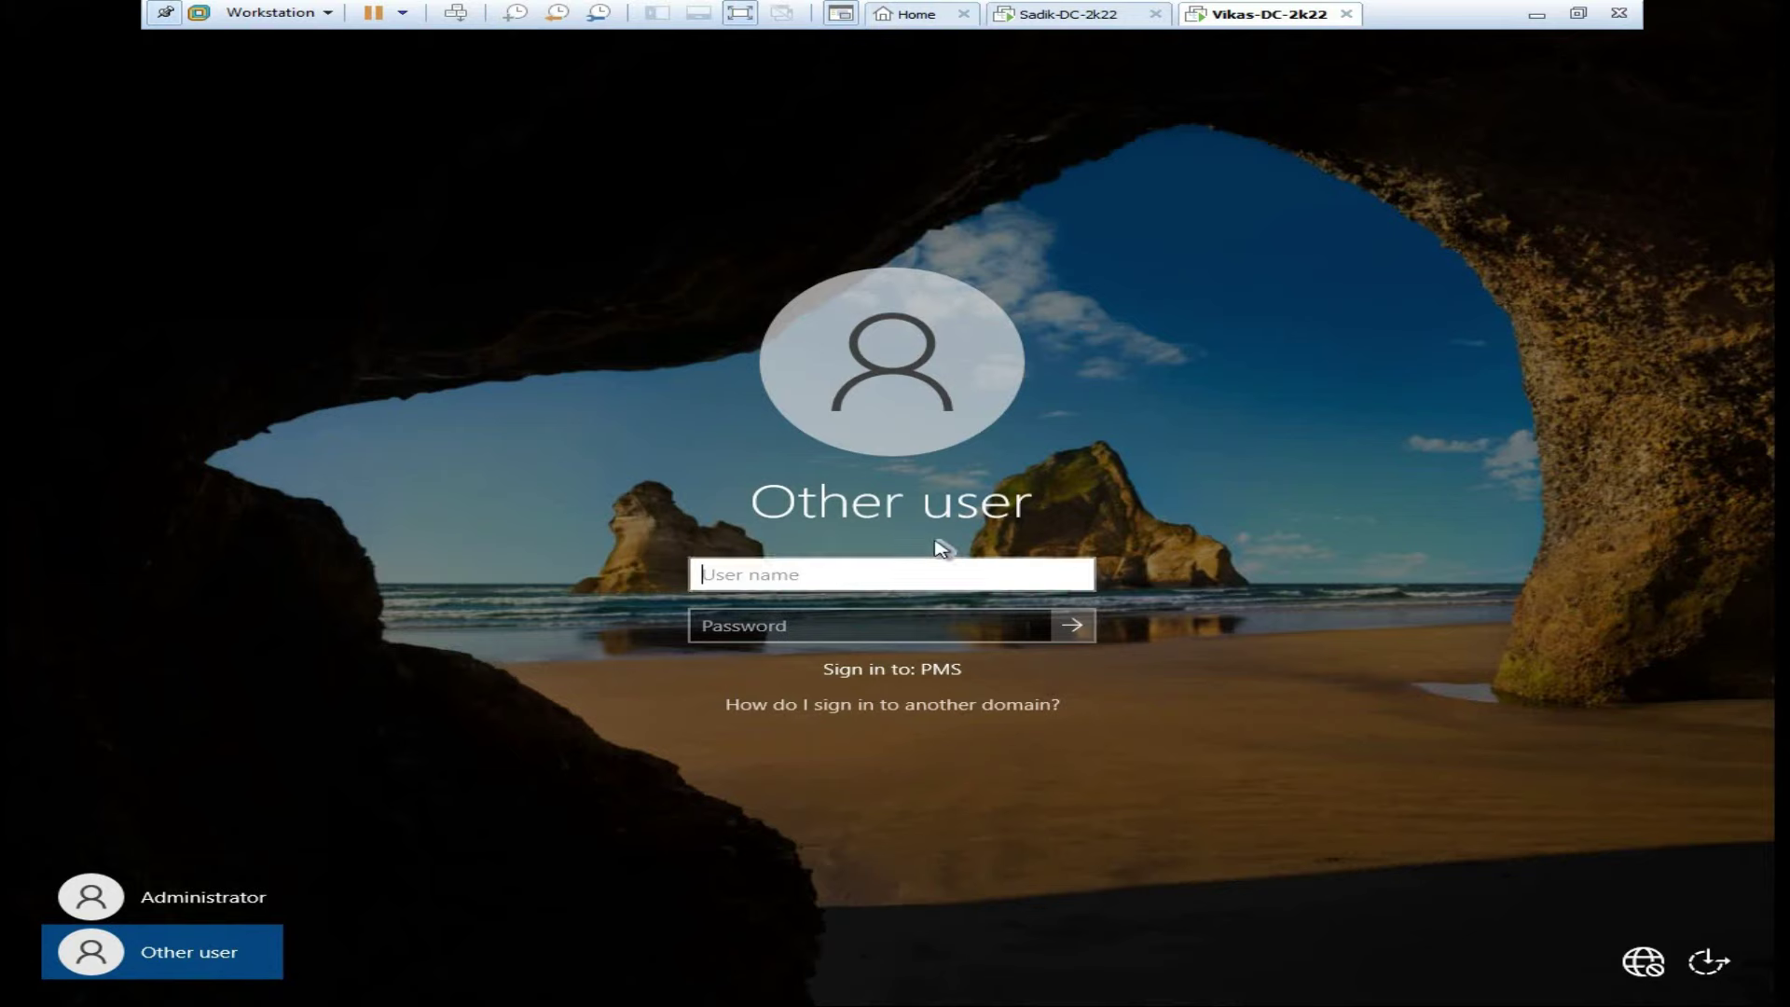
type("user1")
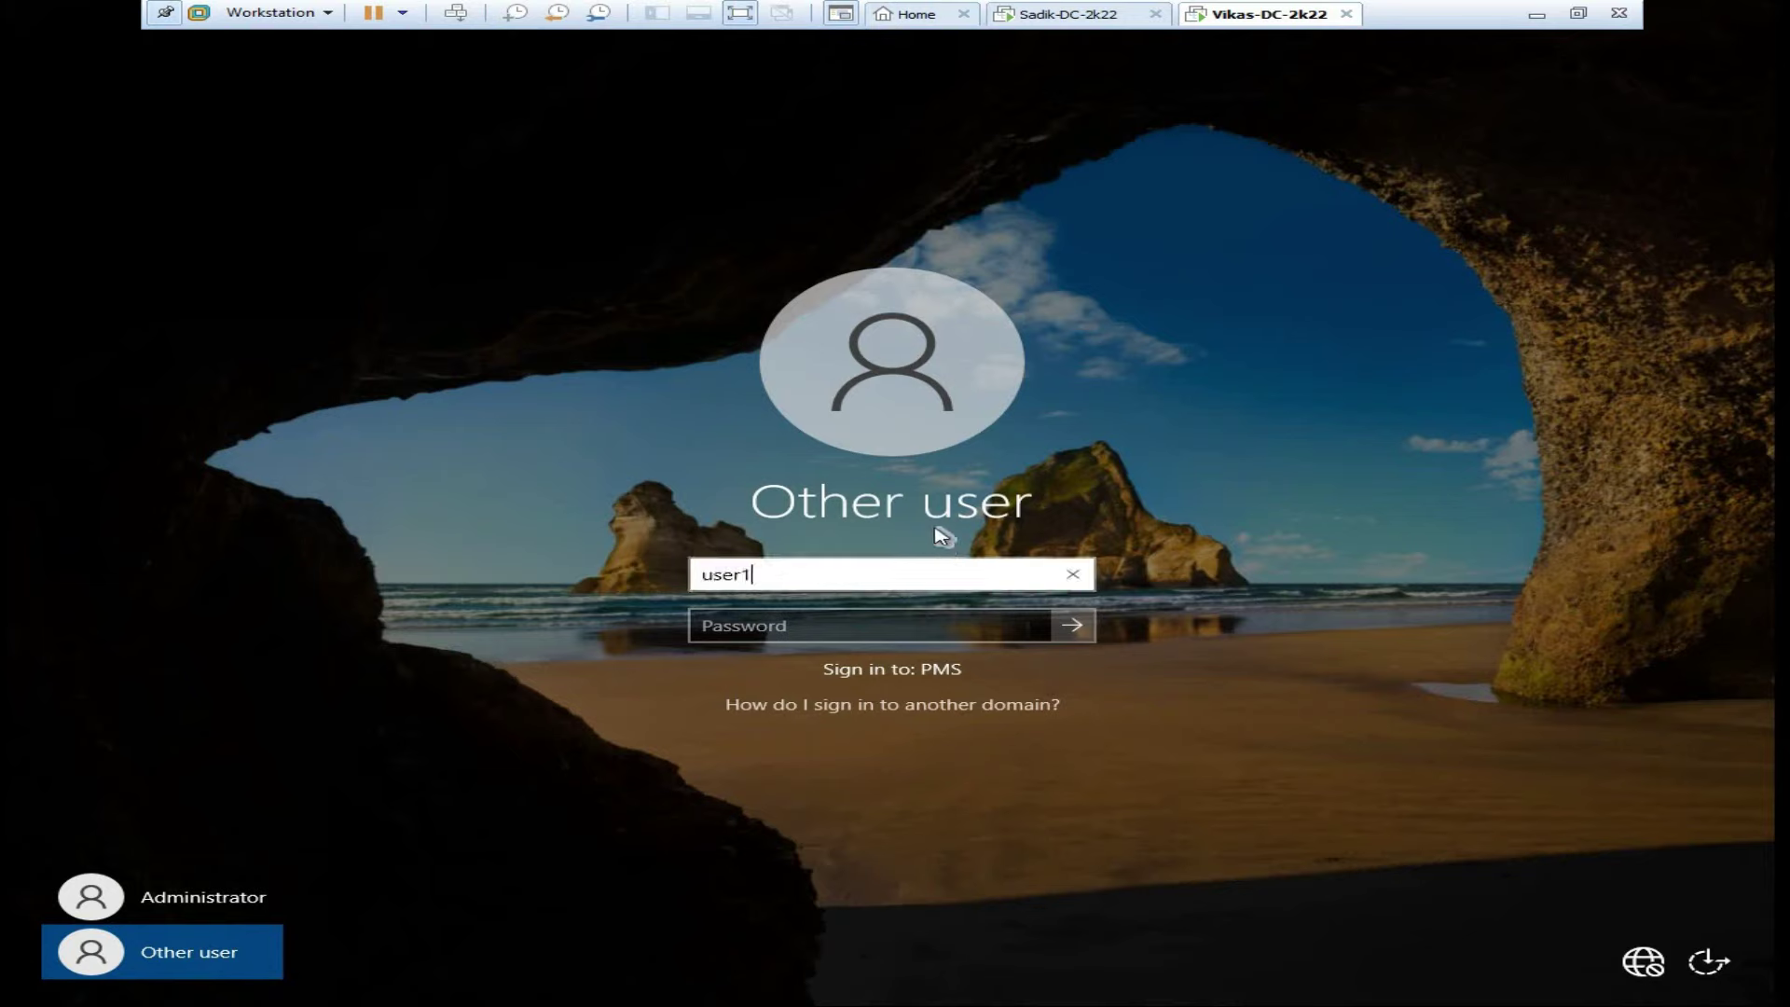
key("Tab")
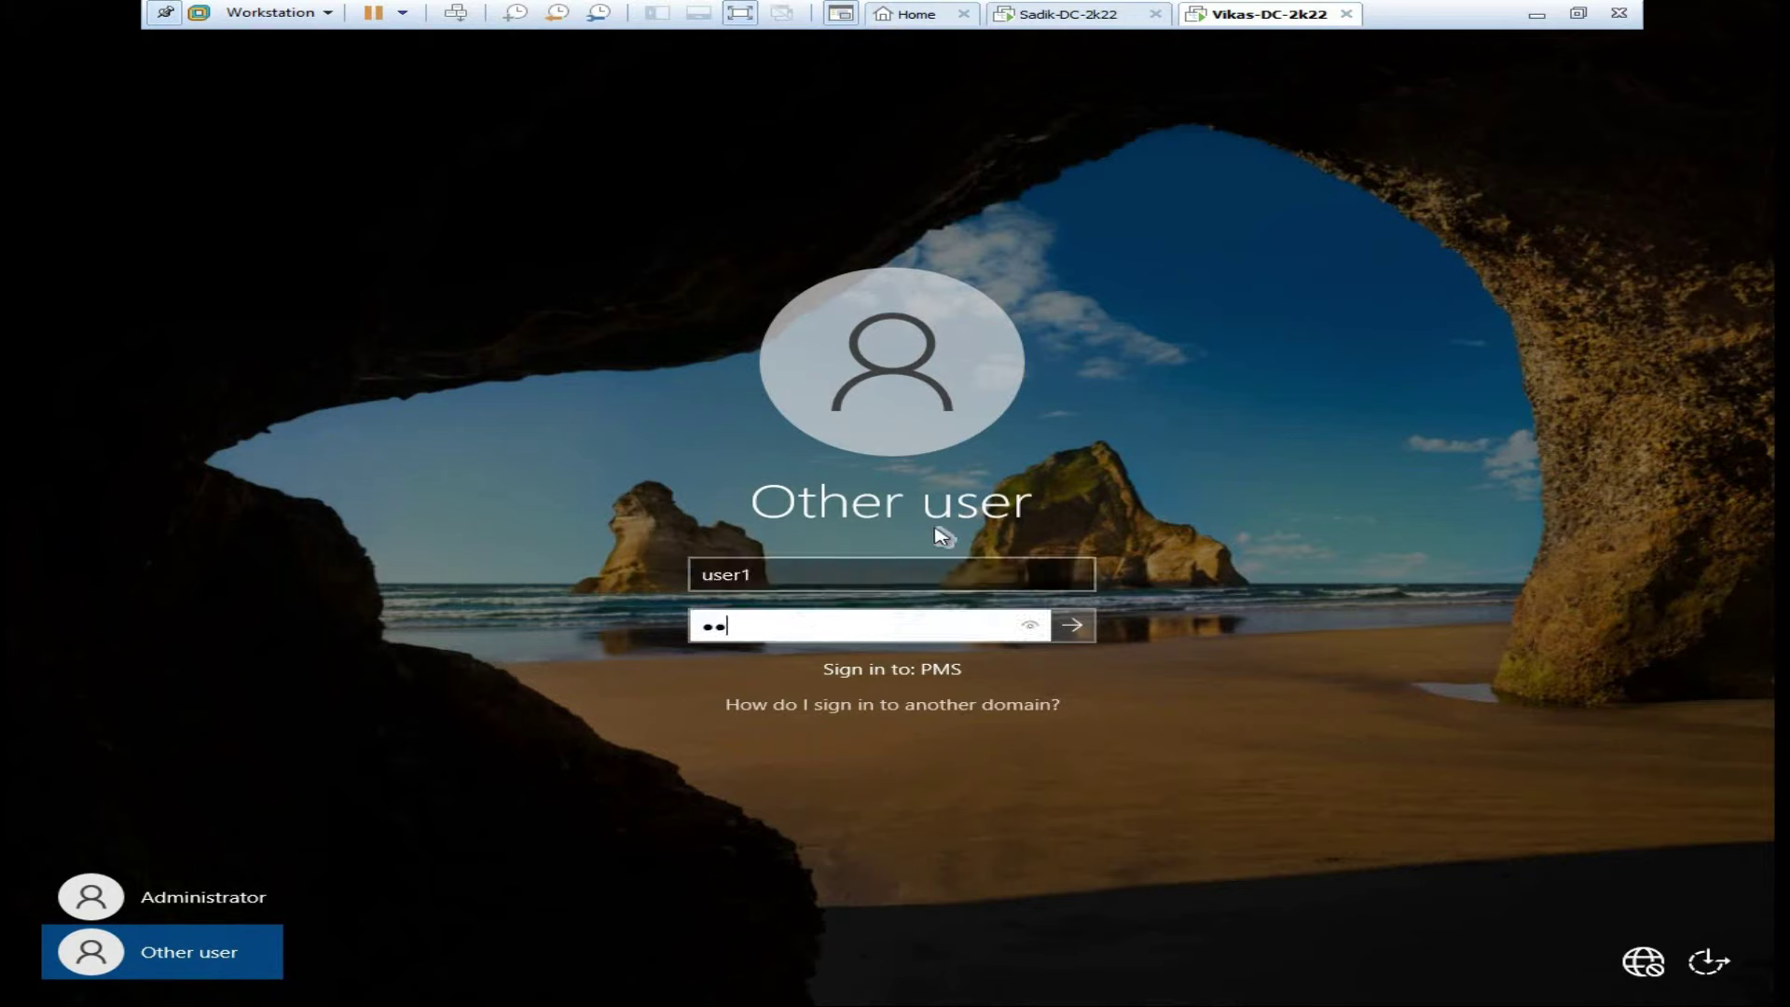
key("Return")
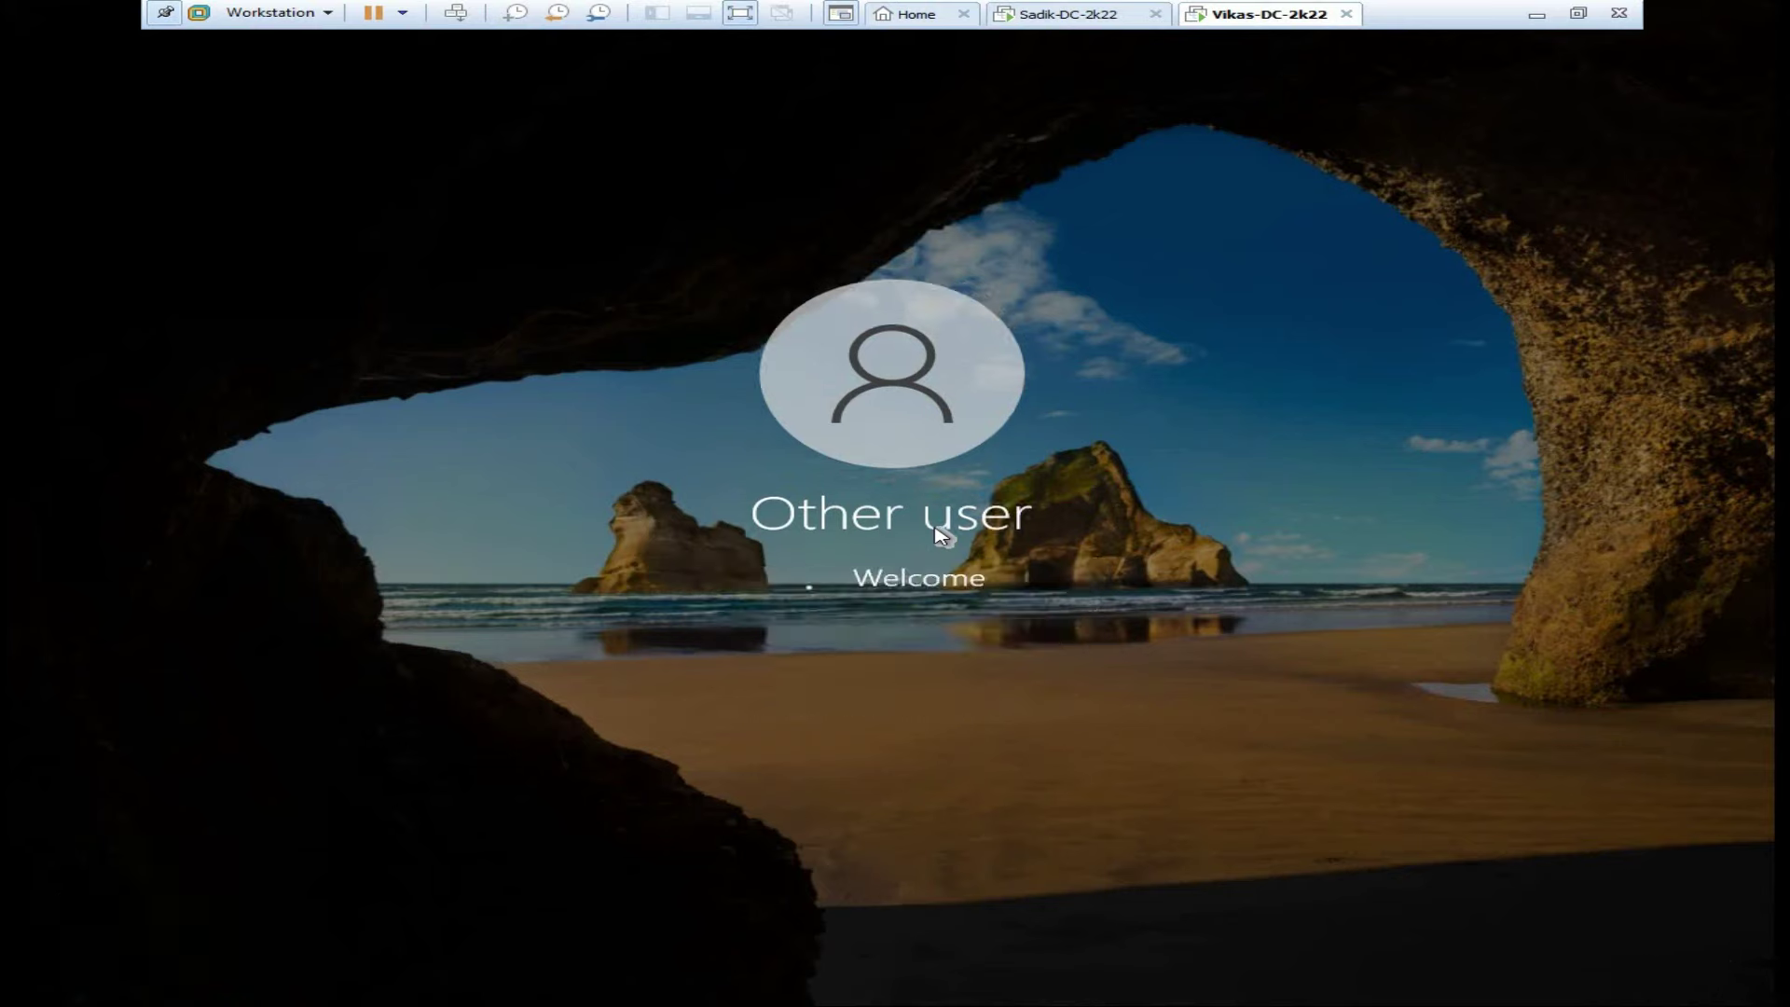
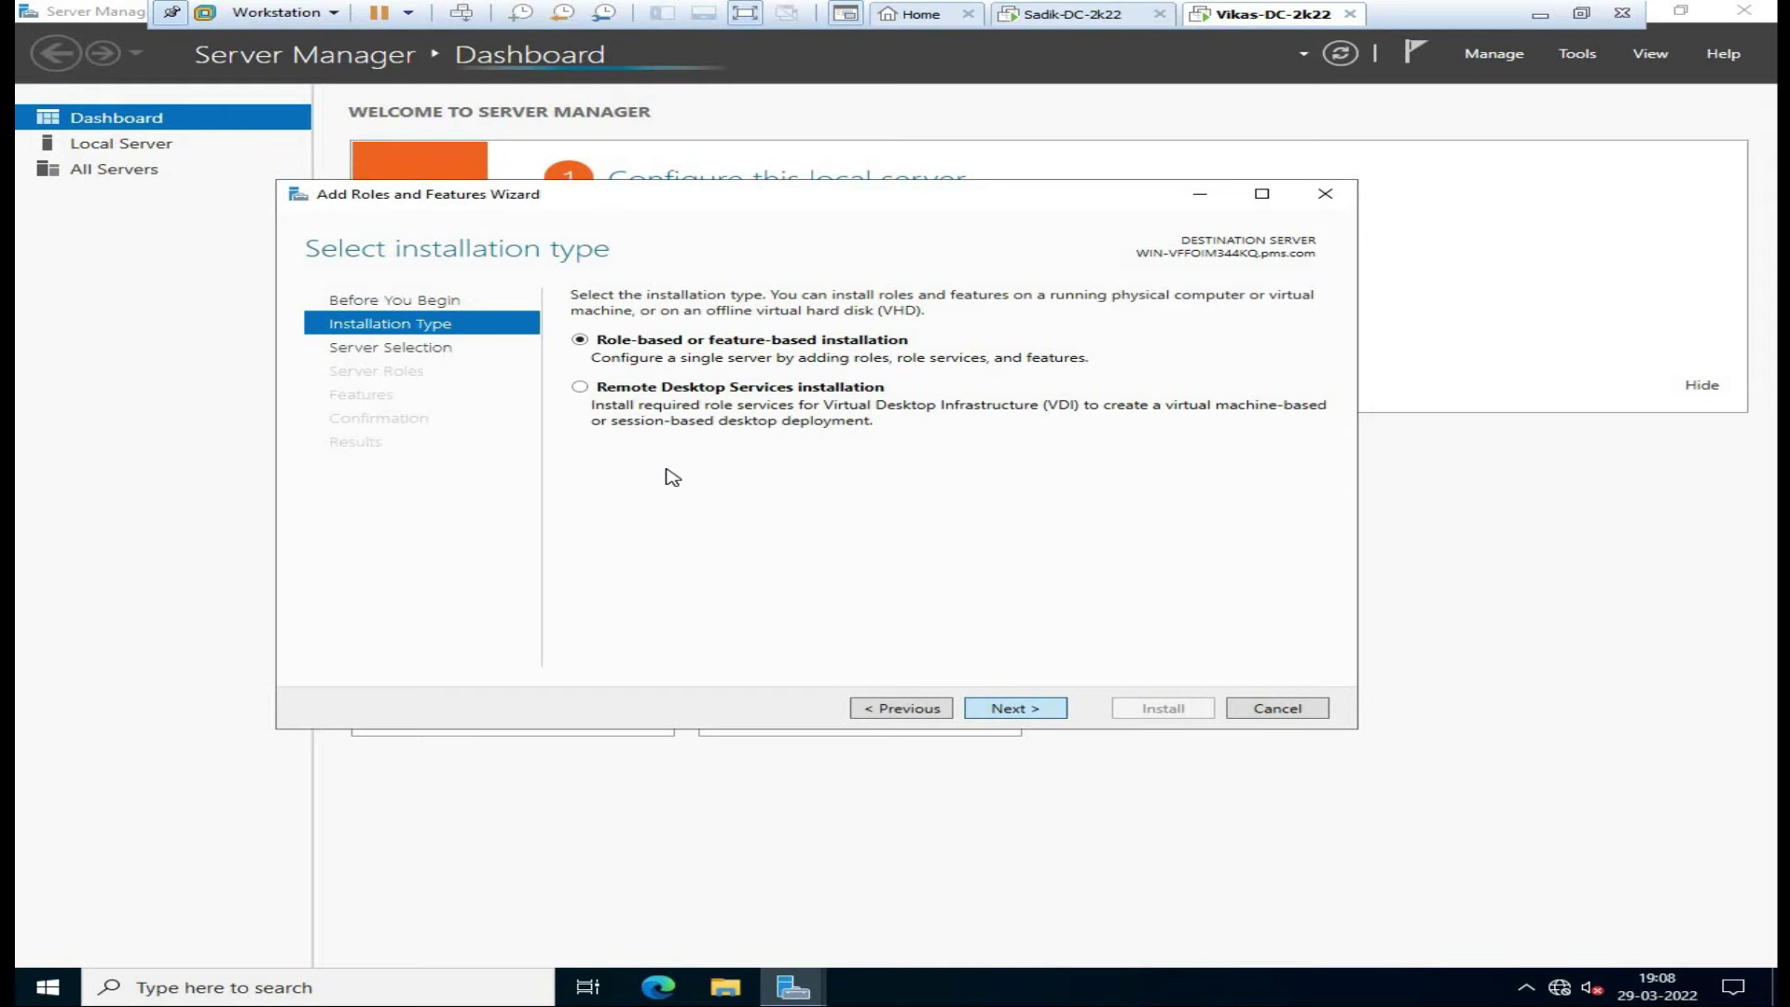
Step: On the local server, select the DHCP Server role and add its required features
key("Return")
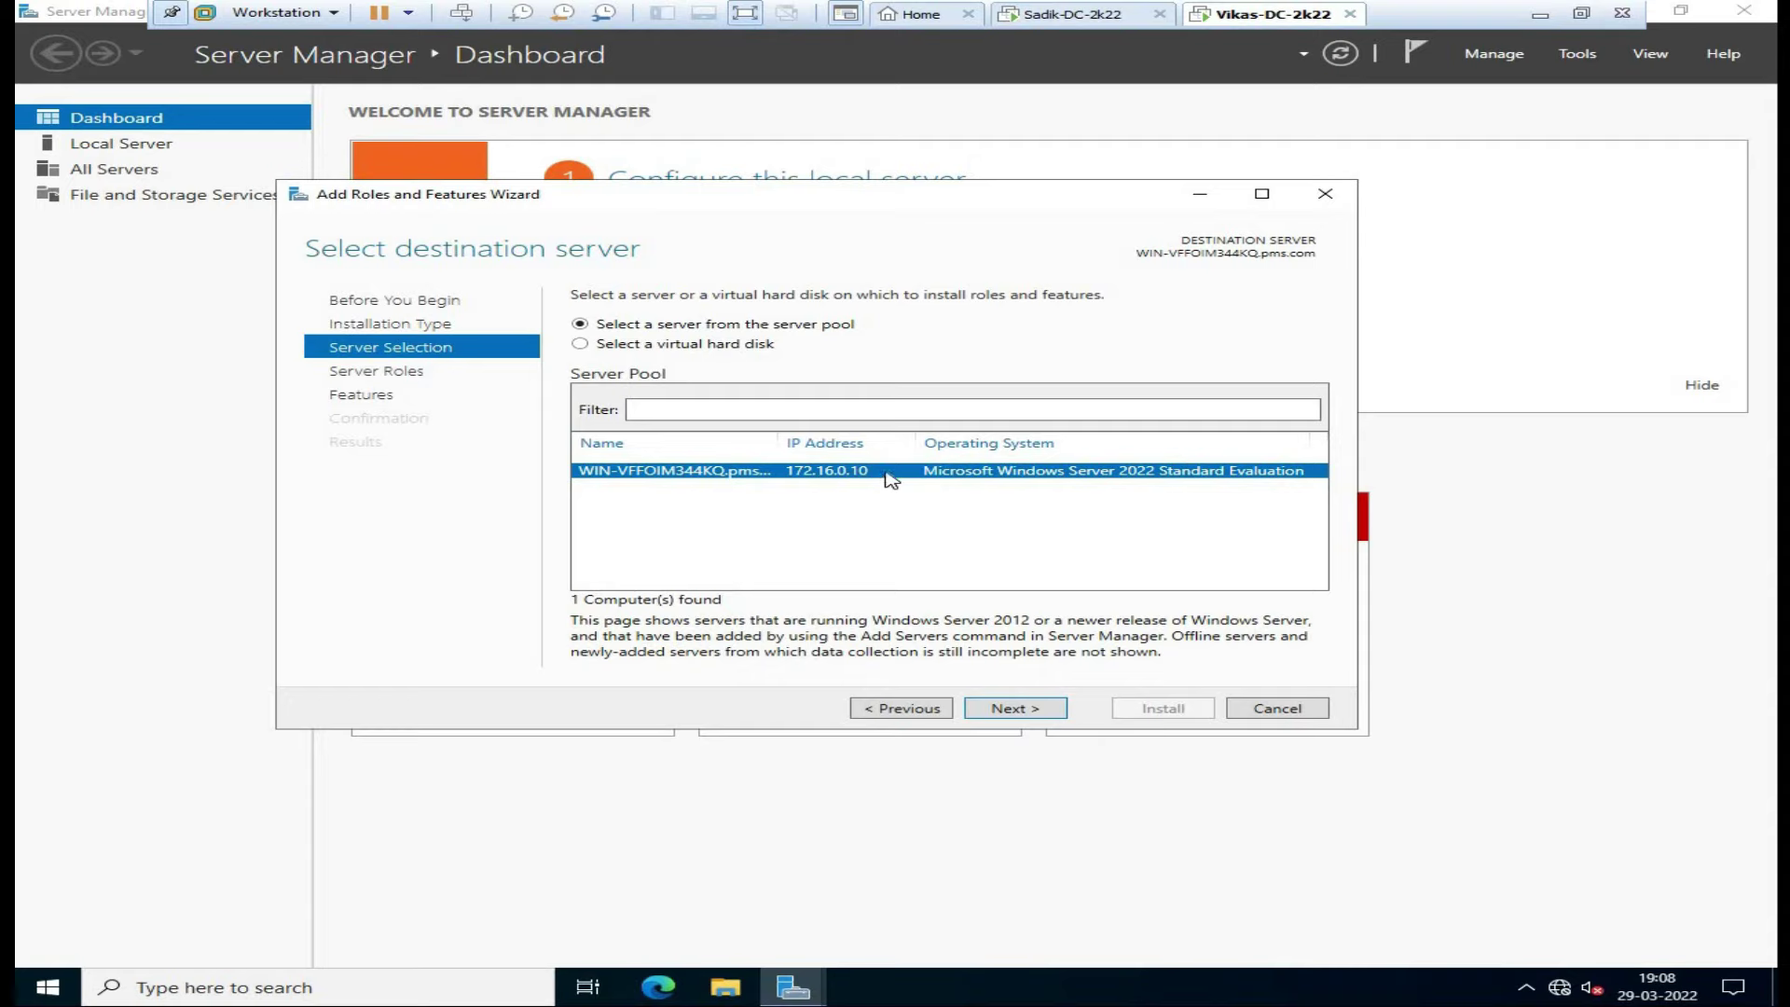
left_click(1043, 708)
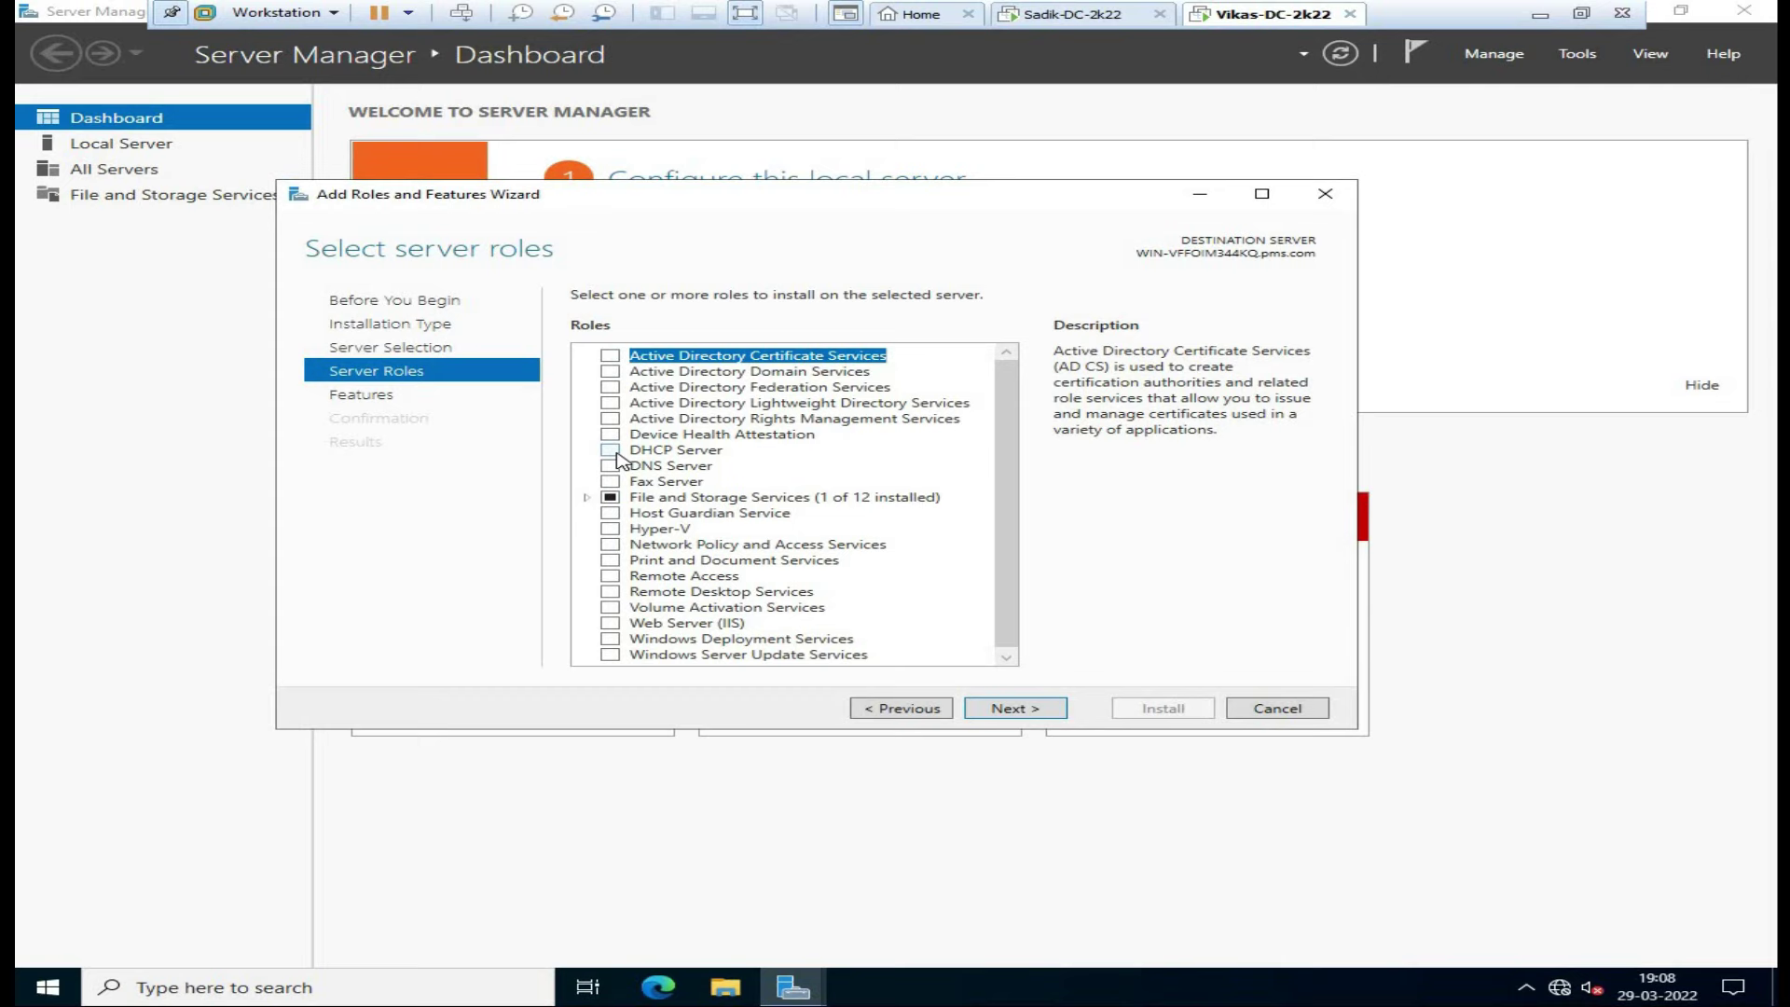
left_click(610, 451)
left_click(909, 619)
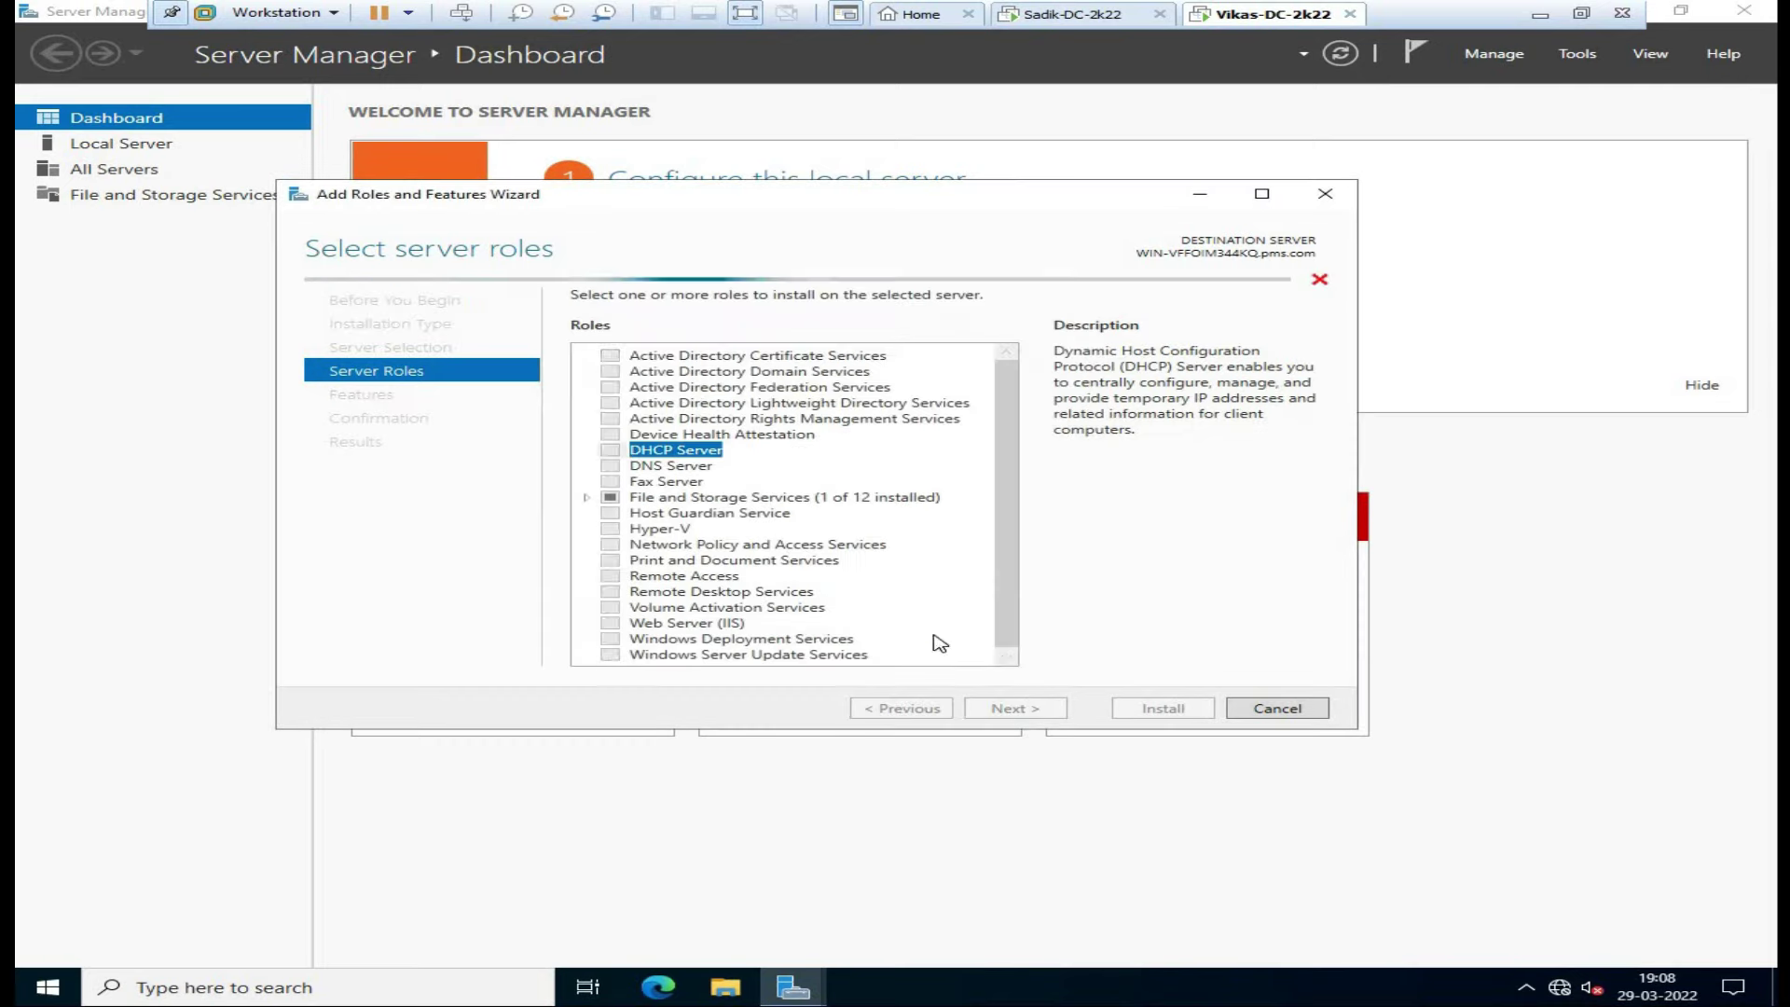
Step: Install the DHCP Server role, close the wizard and view the pending notifications
left_click(1029, 710)
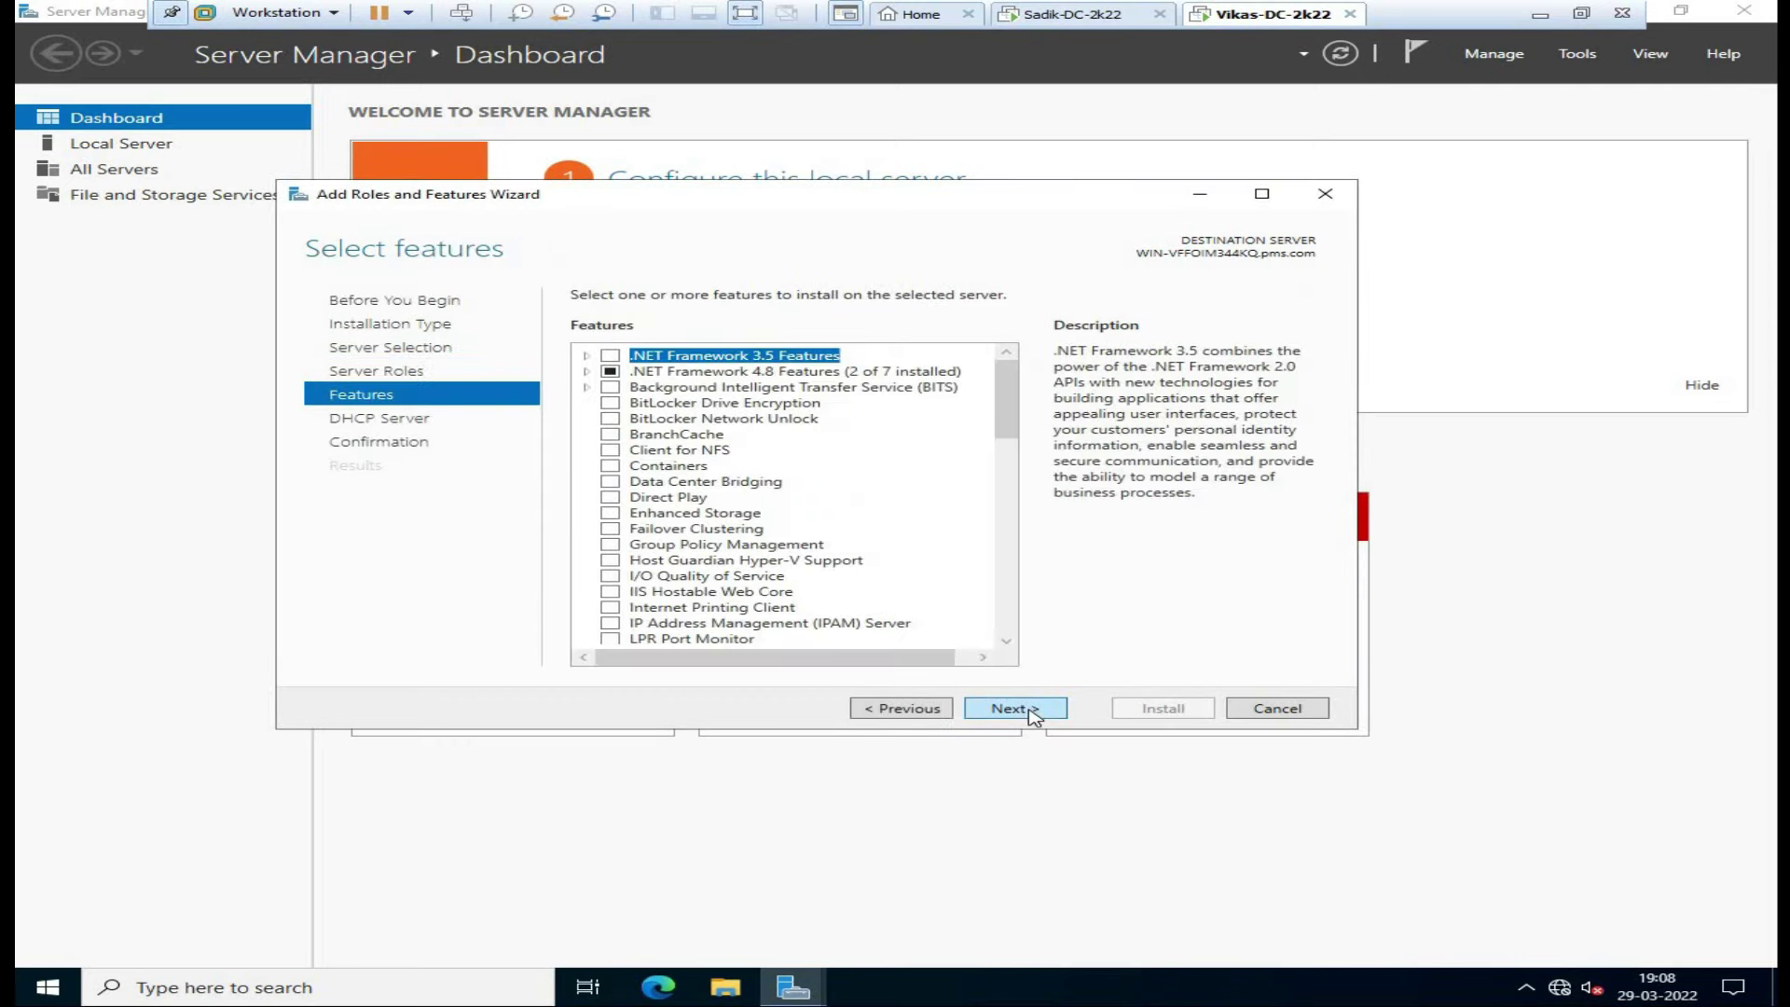
left_click(1029, 711)
left_click(1029, 710)
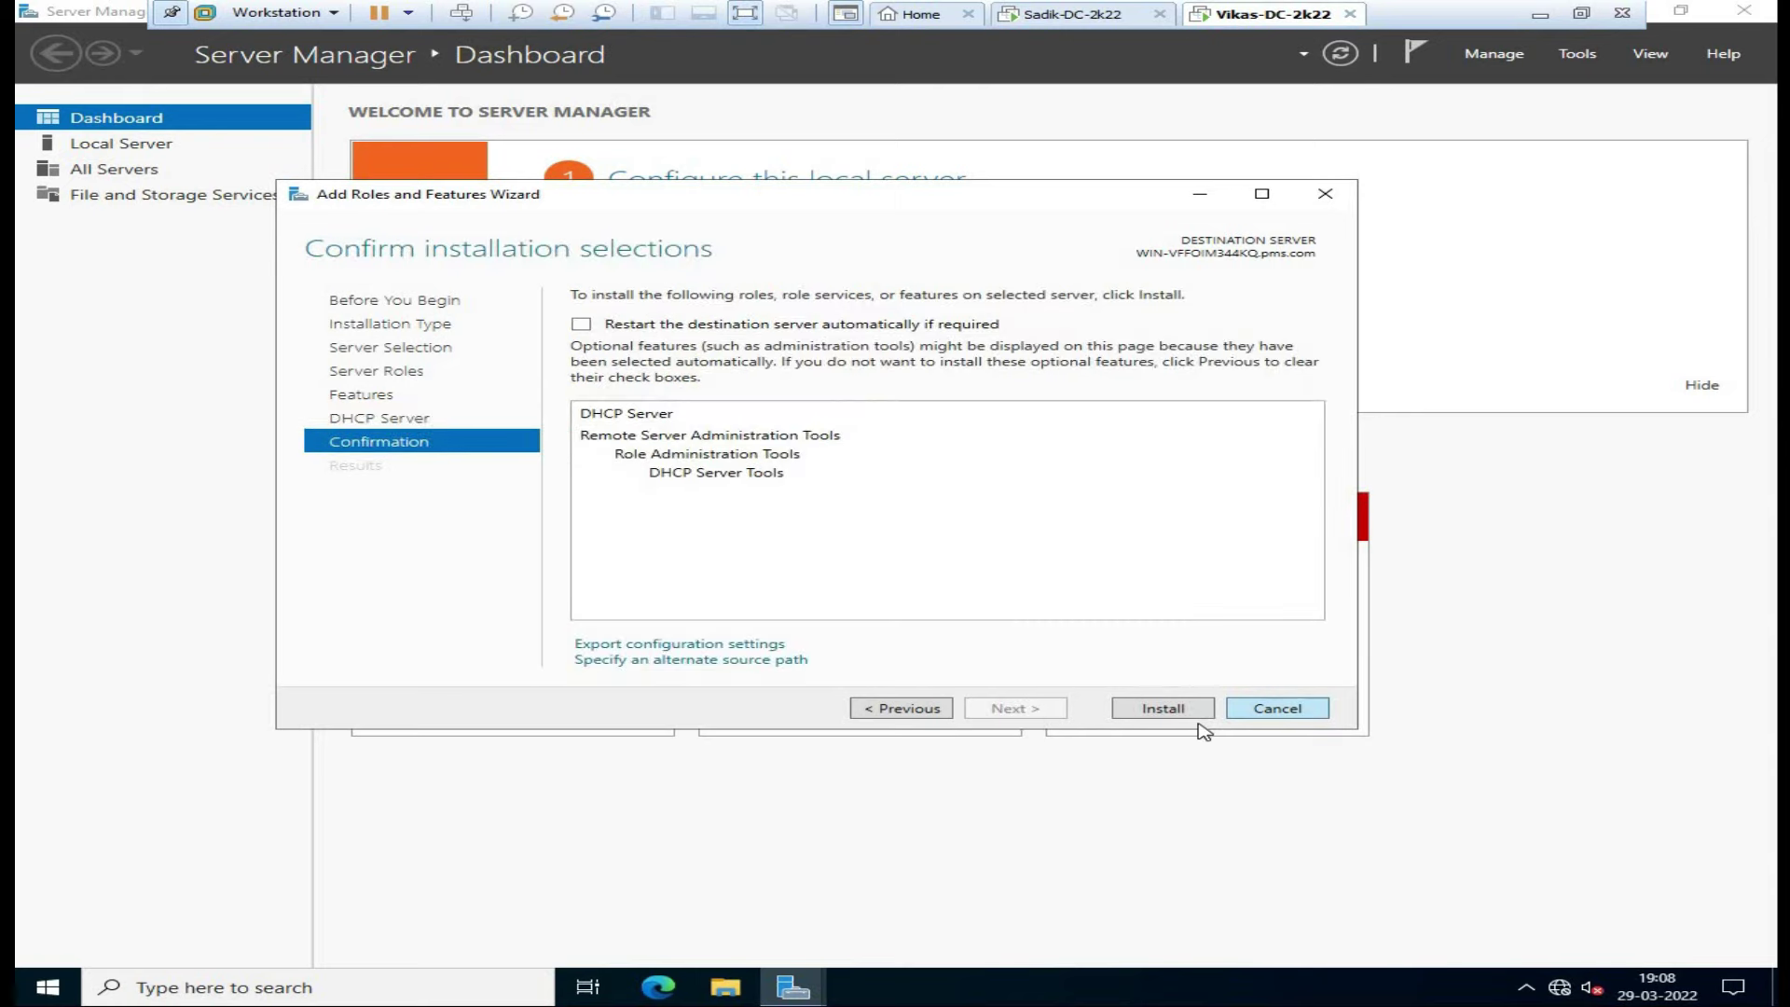
left_click(1162, 708)
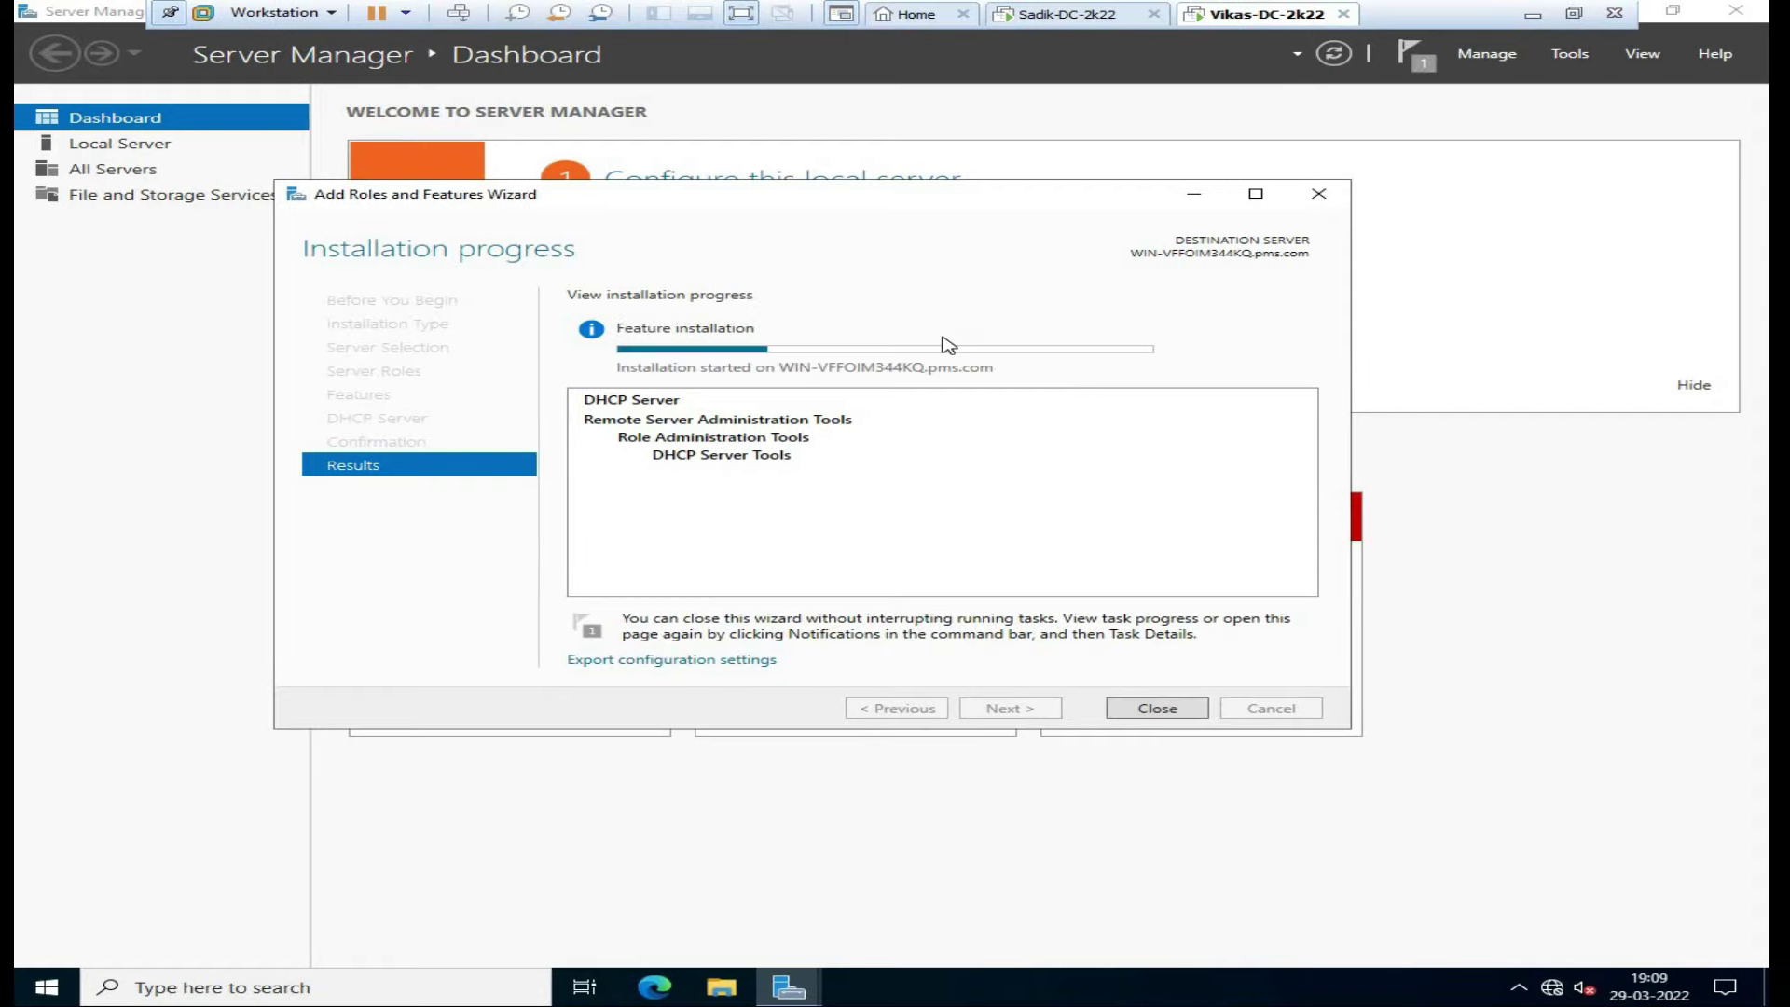
left_click(1169, 706)
left_click(1406, 61)
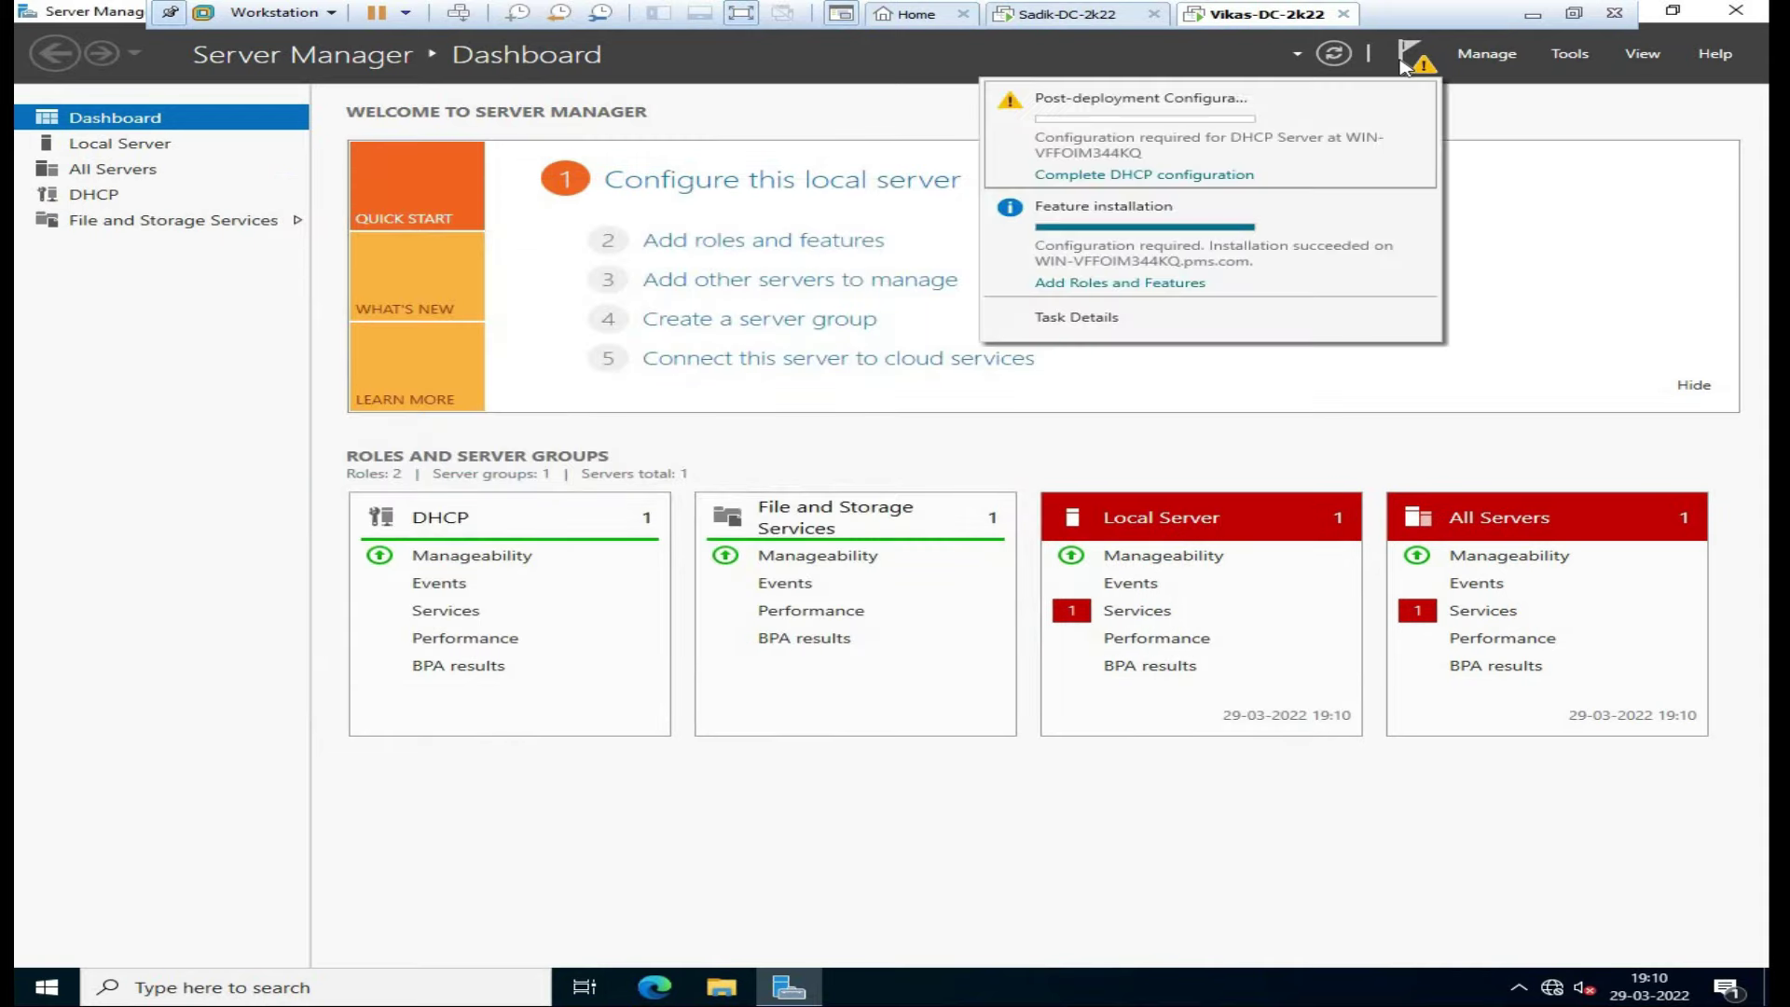
Step: Complete the DHCP post-install configuration, creating security groups and authorizing the server
left_click(1131, 175)
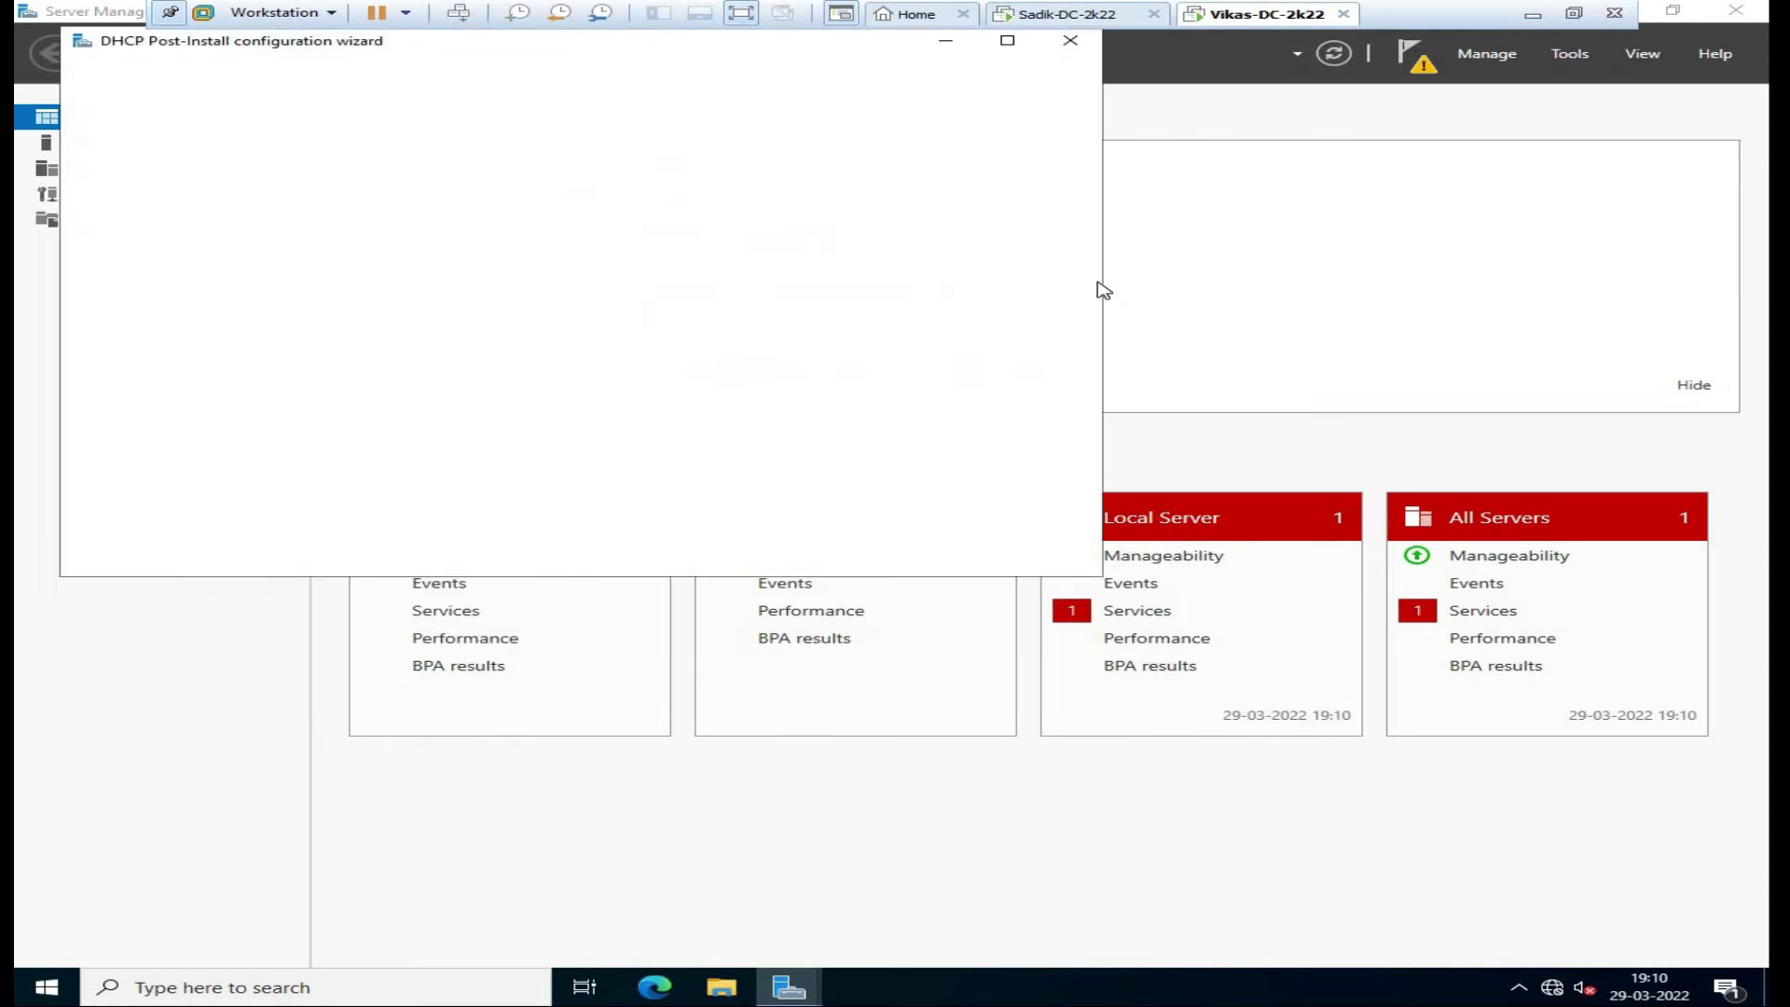
left_click(781, 557)
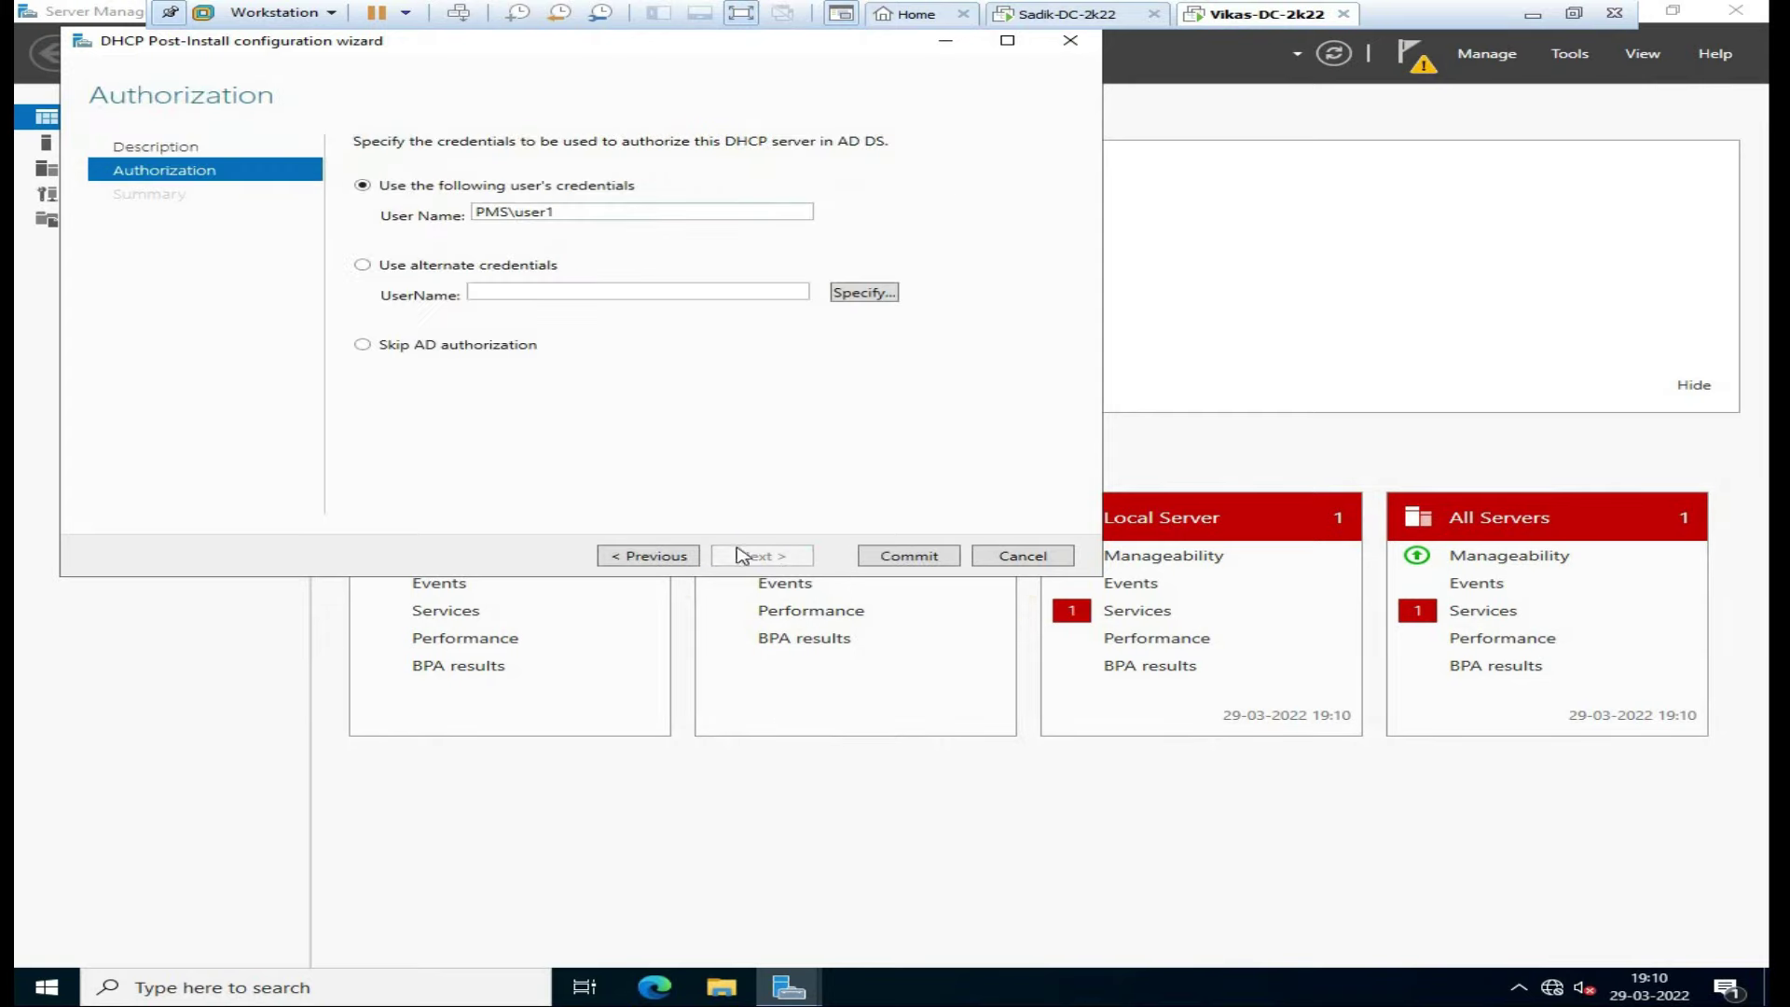
left_click(929, 560)
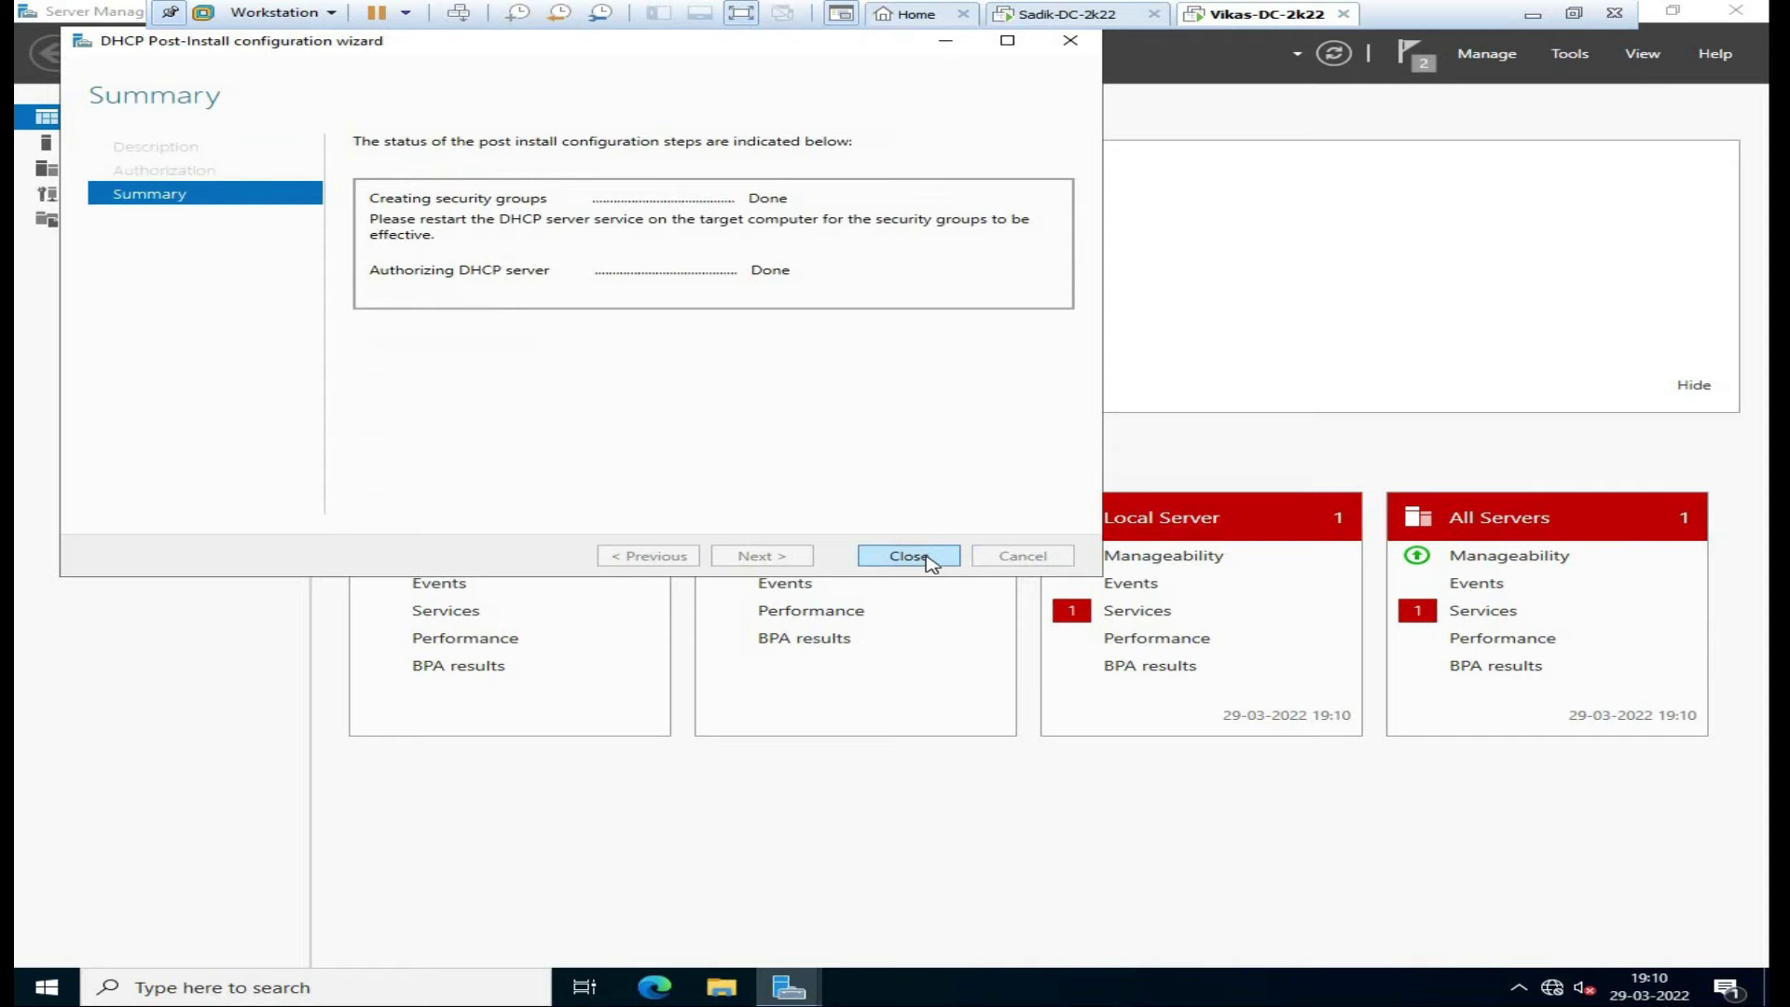
left_click(926, 558)
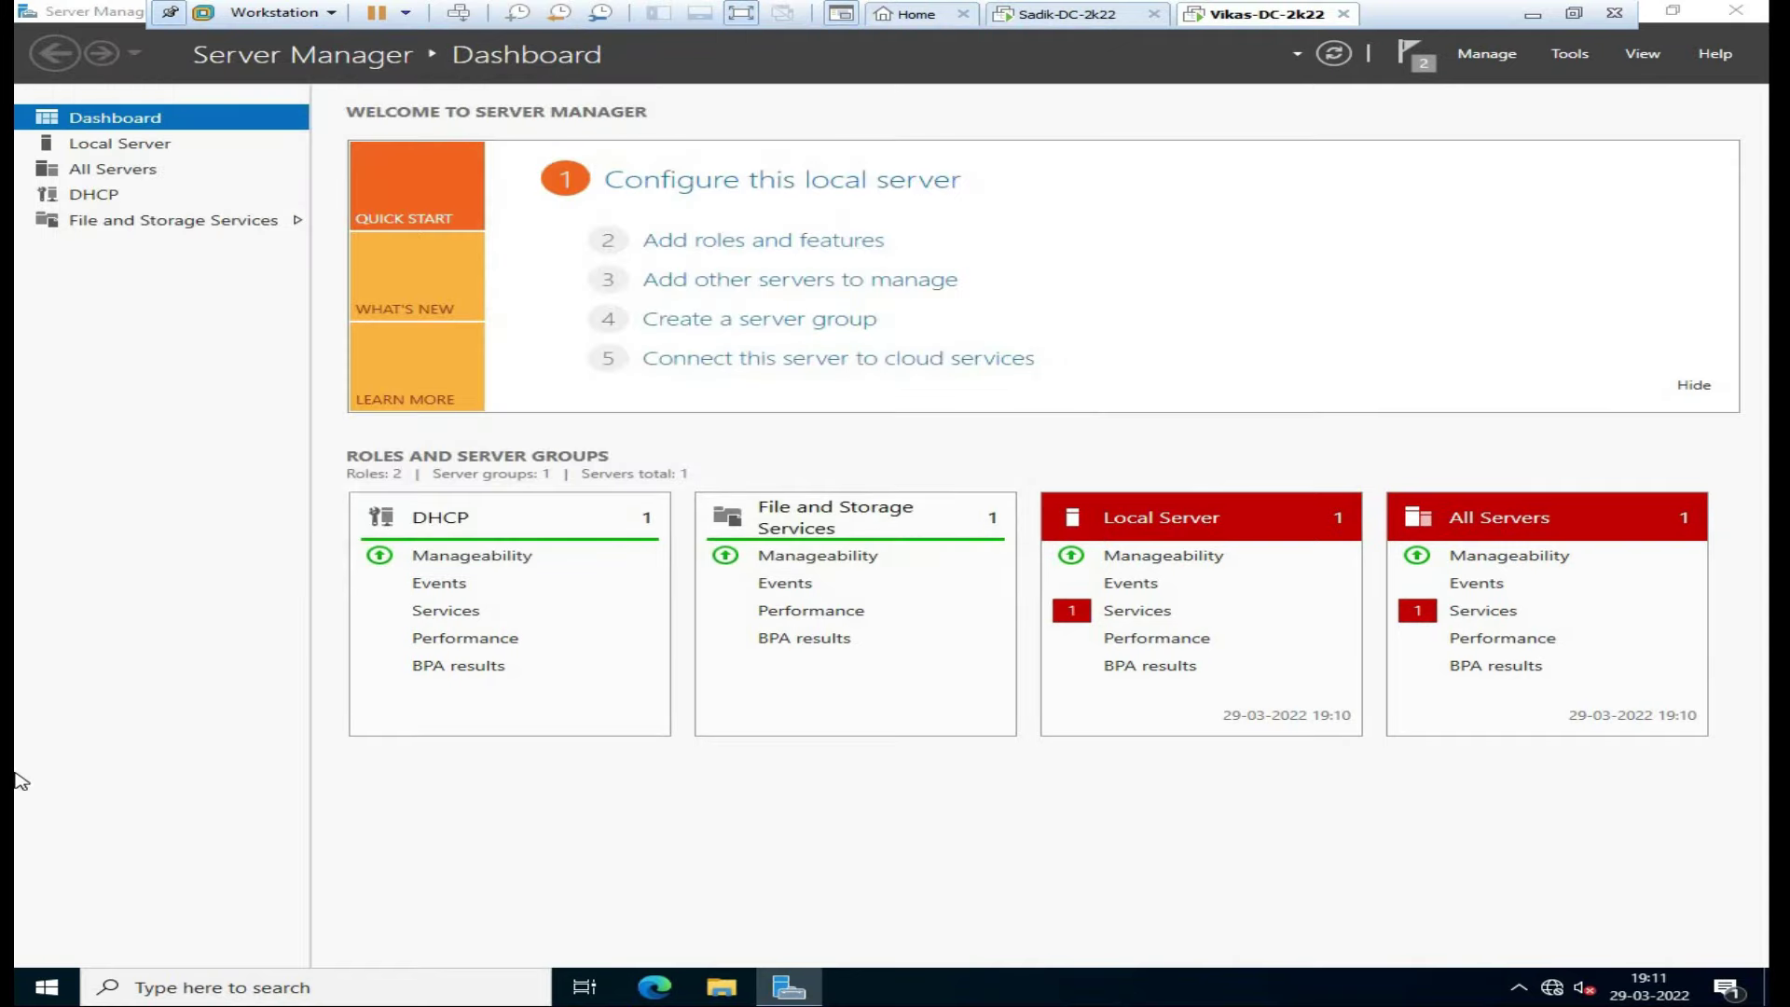
Step: Open the DHCP console from Windows Administrative Tools, expand IPv4, then close it
left_click(47, 988)
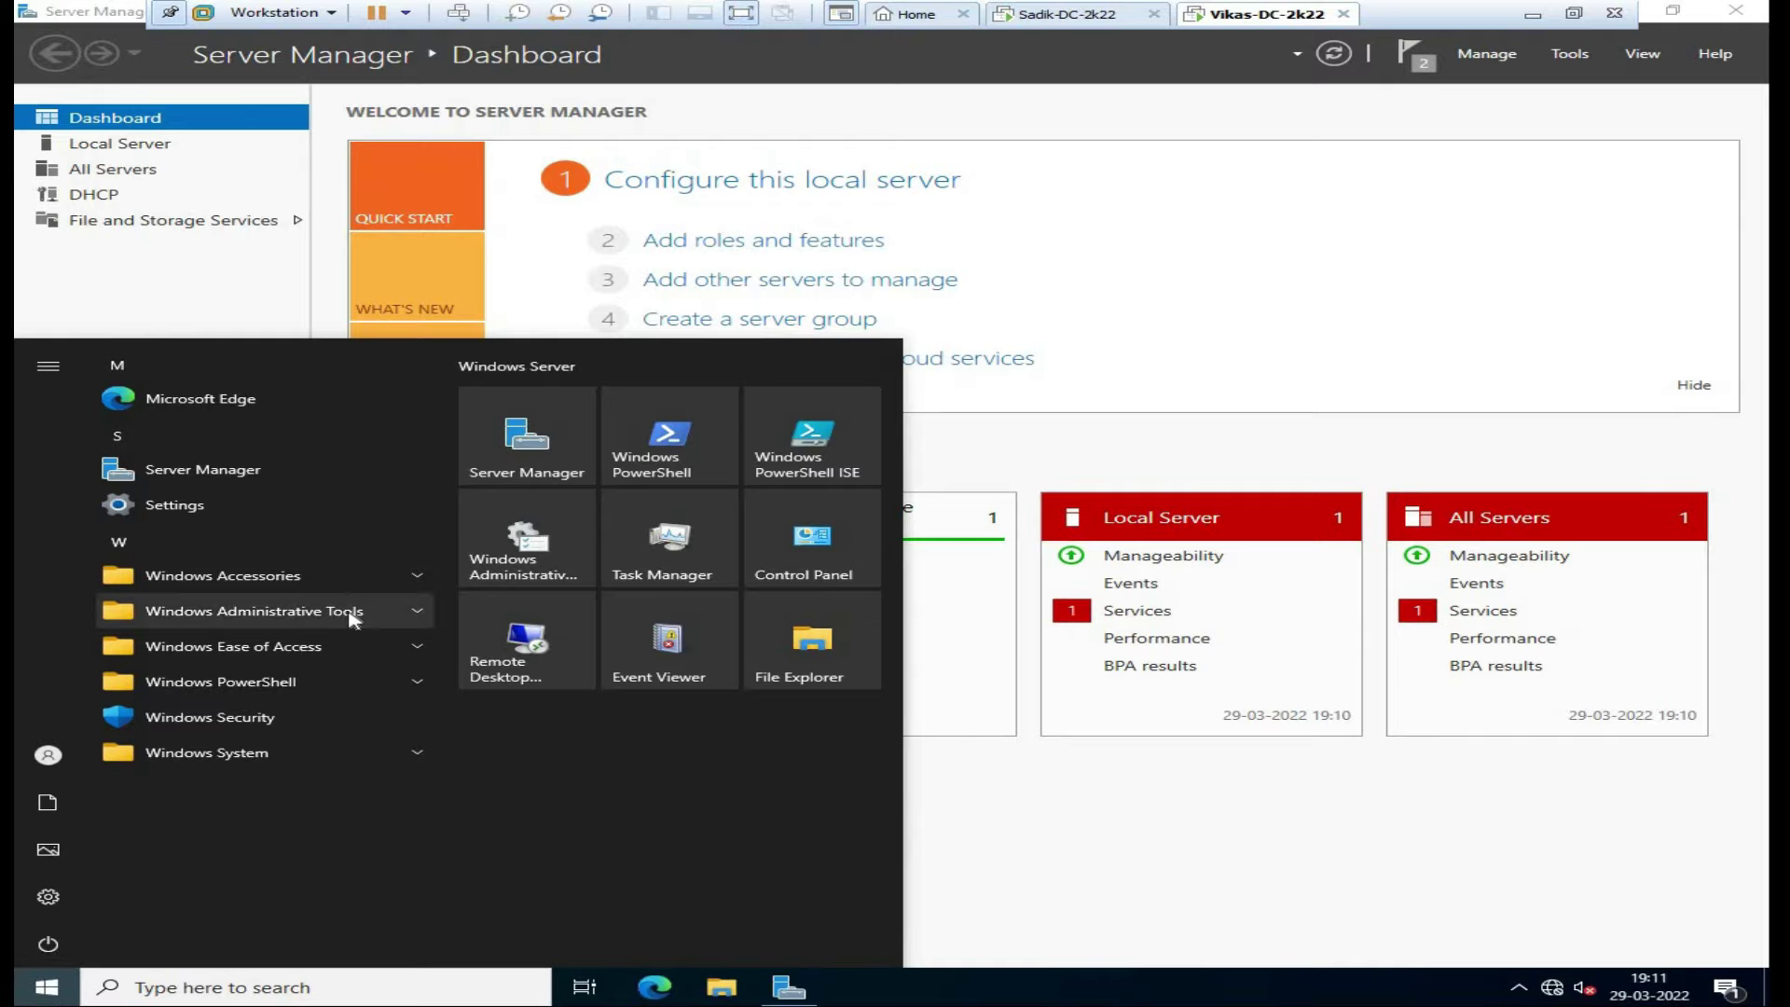
left_click(352, 608)
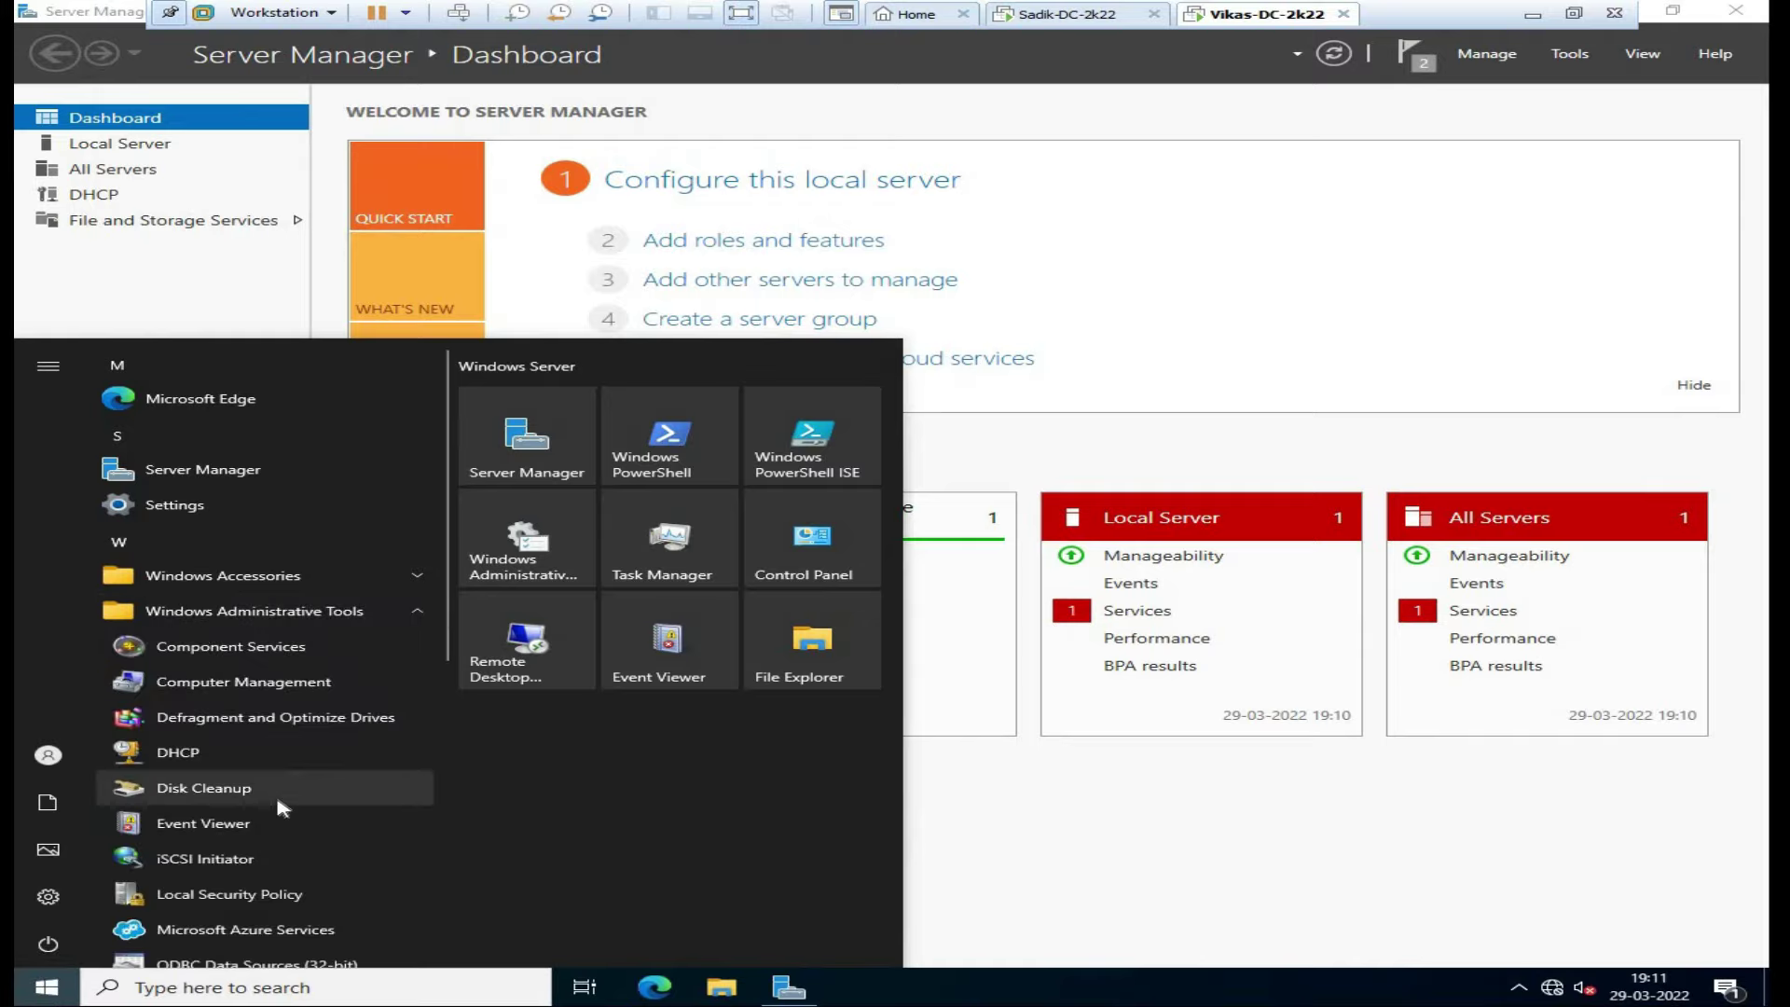
scroll(276, 791, "down", 1)
left_click(186, 658)
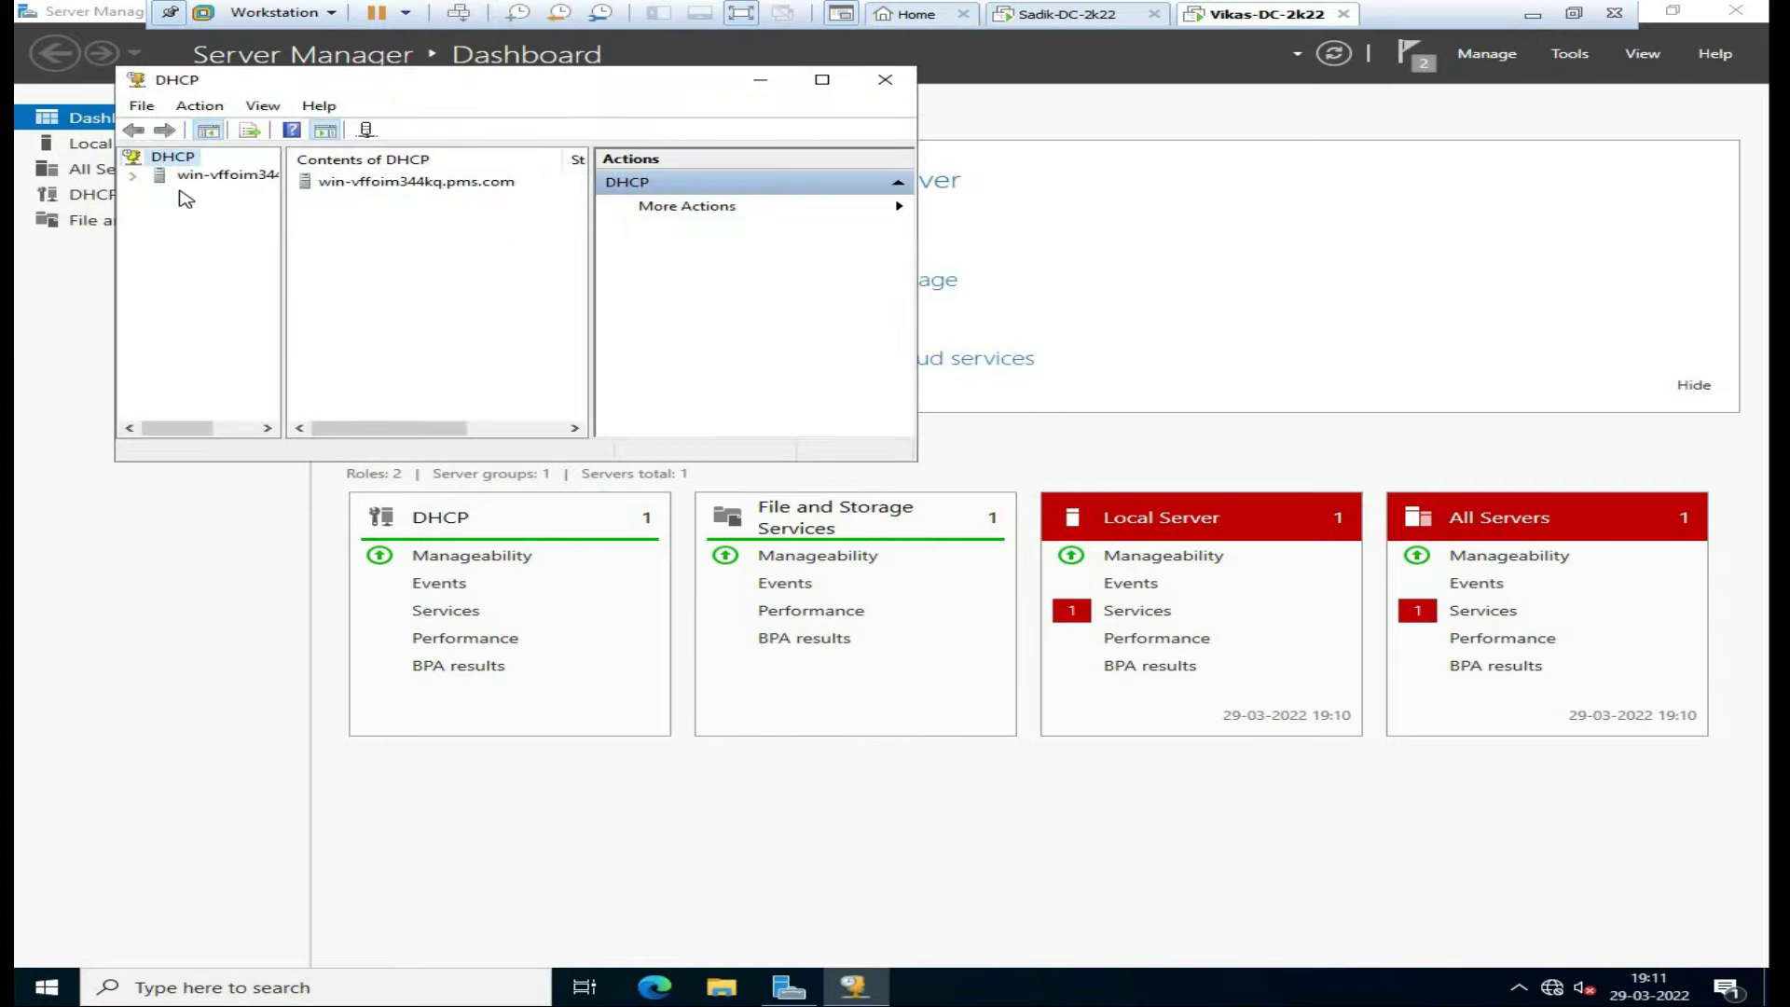
left_click(199, 176)
double_click(212, 194)
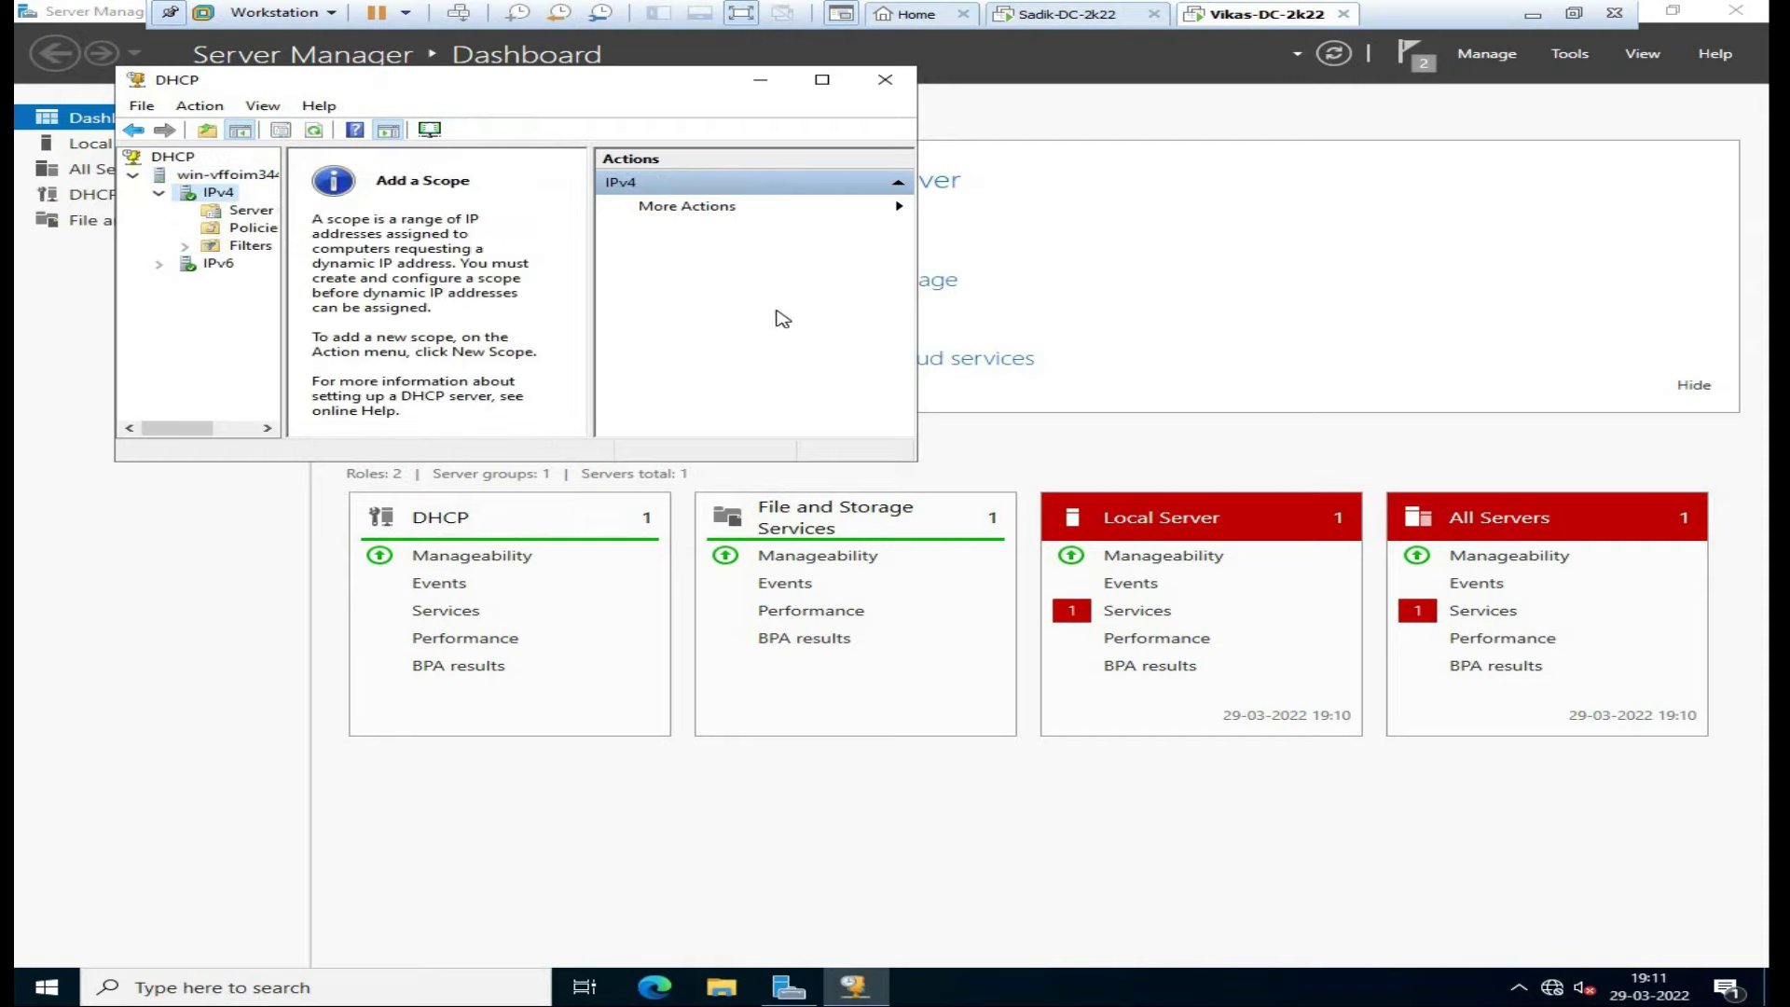
left_click(885, 79)
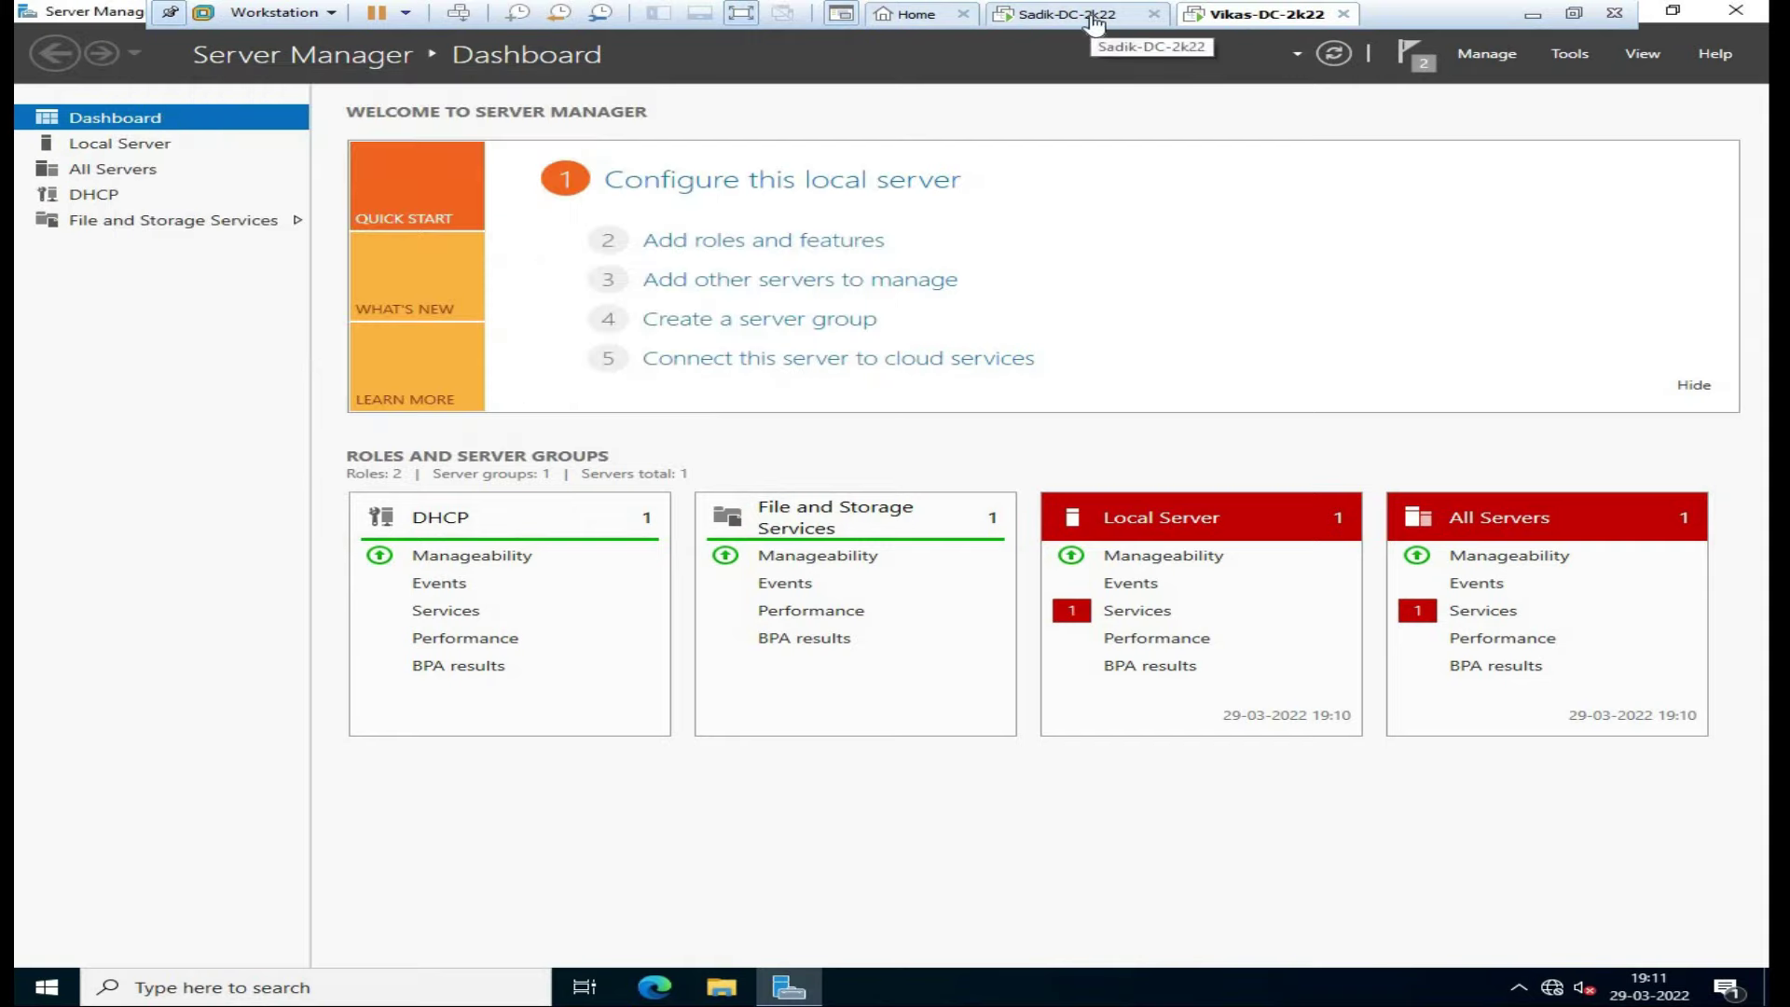
Step: Start Configure Failover on Scope [172.16.0.0] DHCP For LAN in the second VM
left_click(1096, 21)
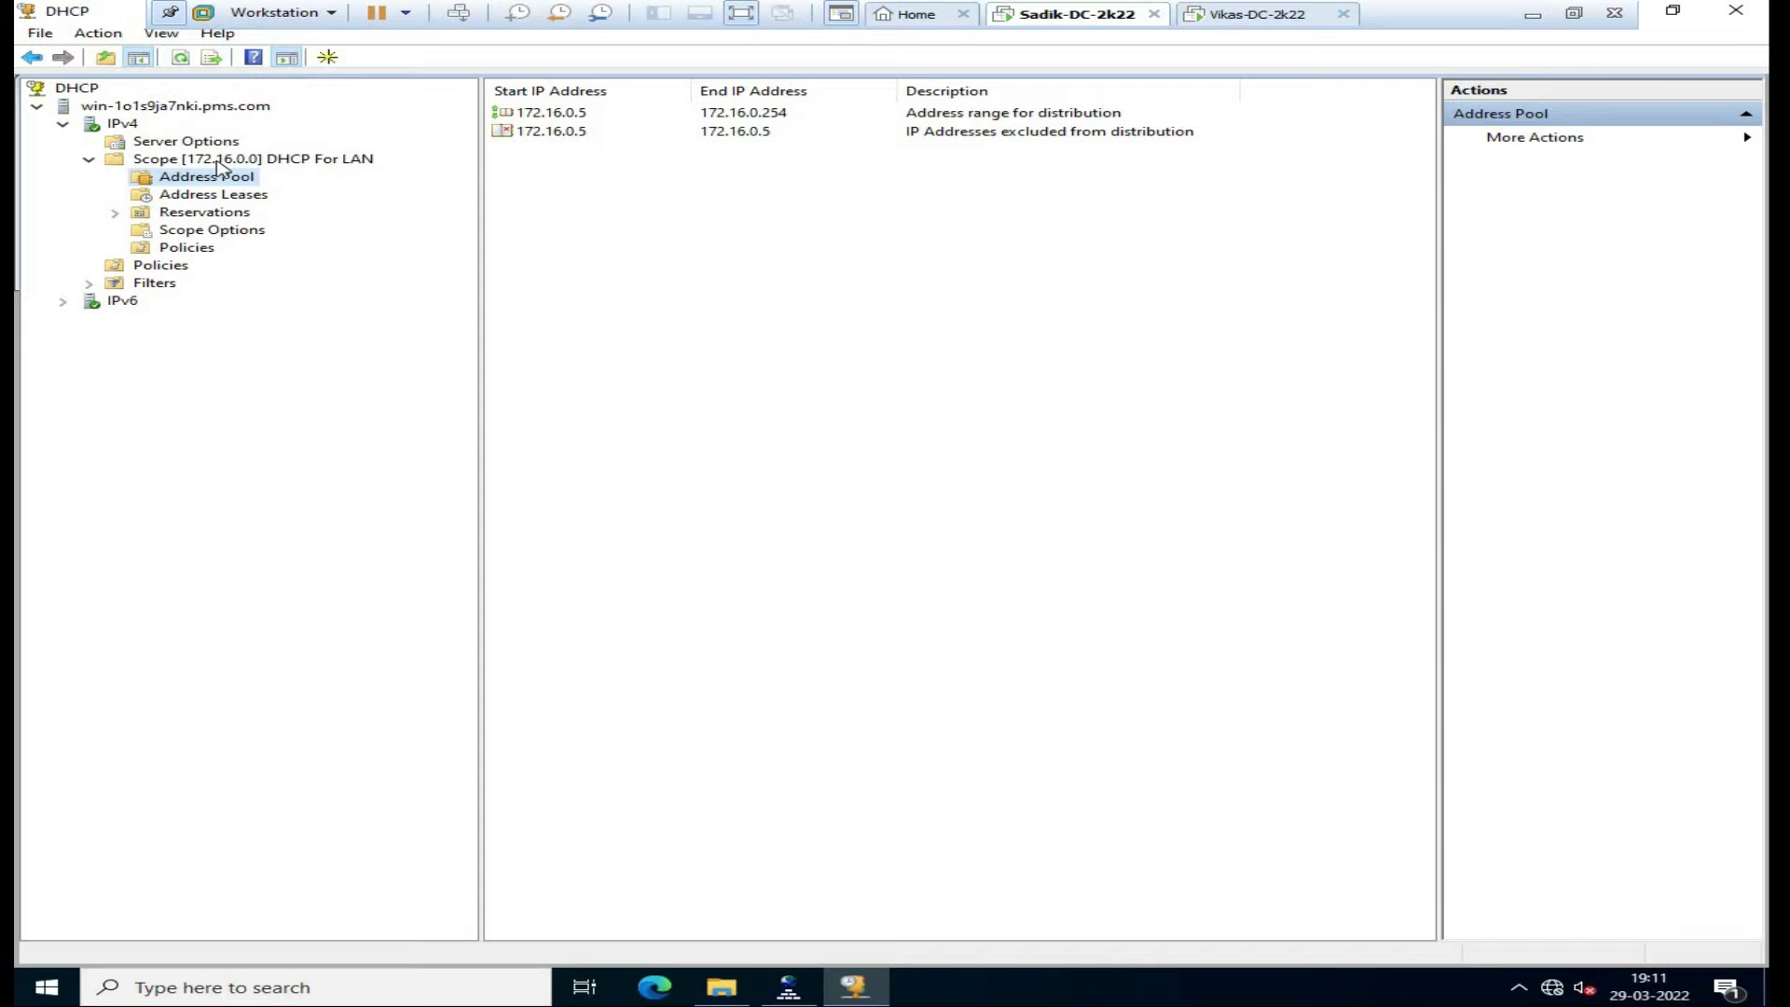
left_click(234, 164)
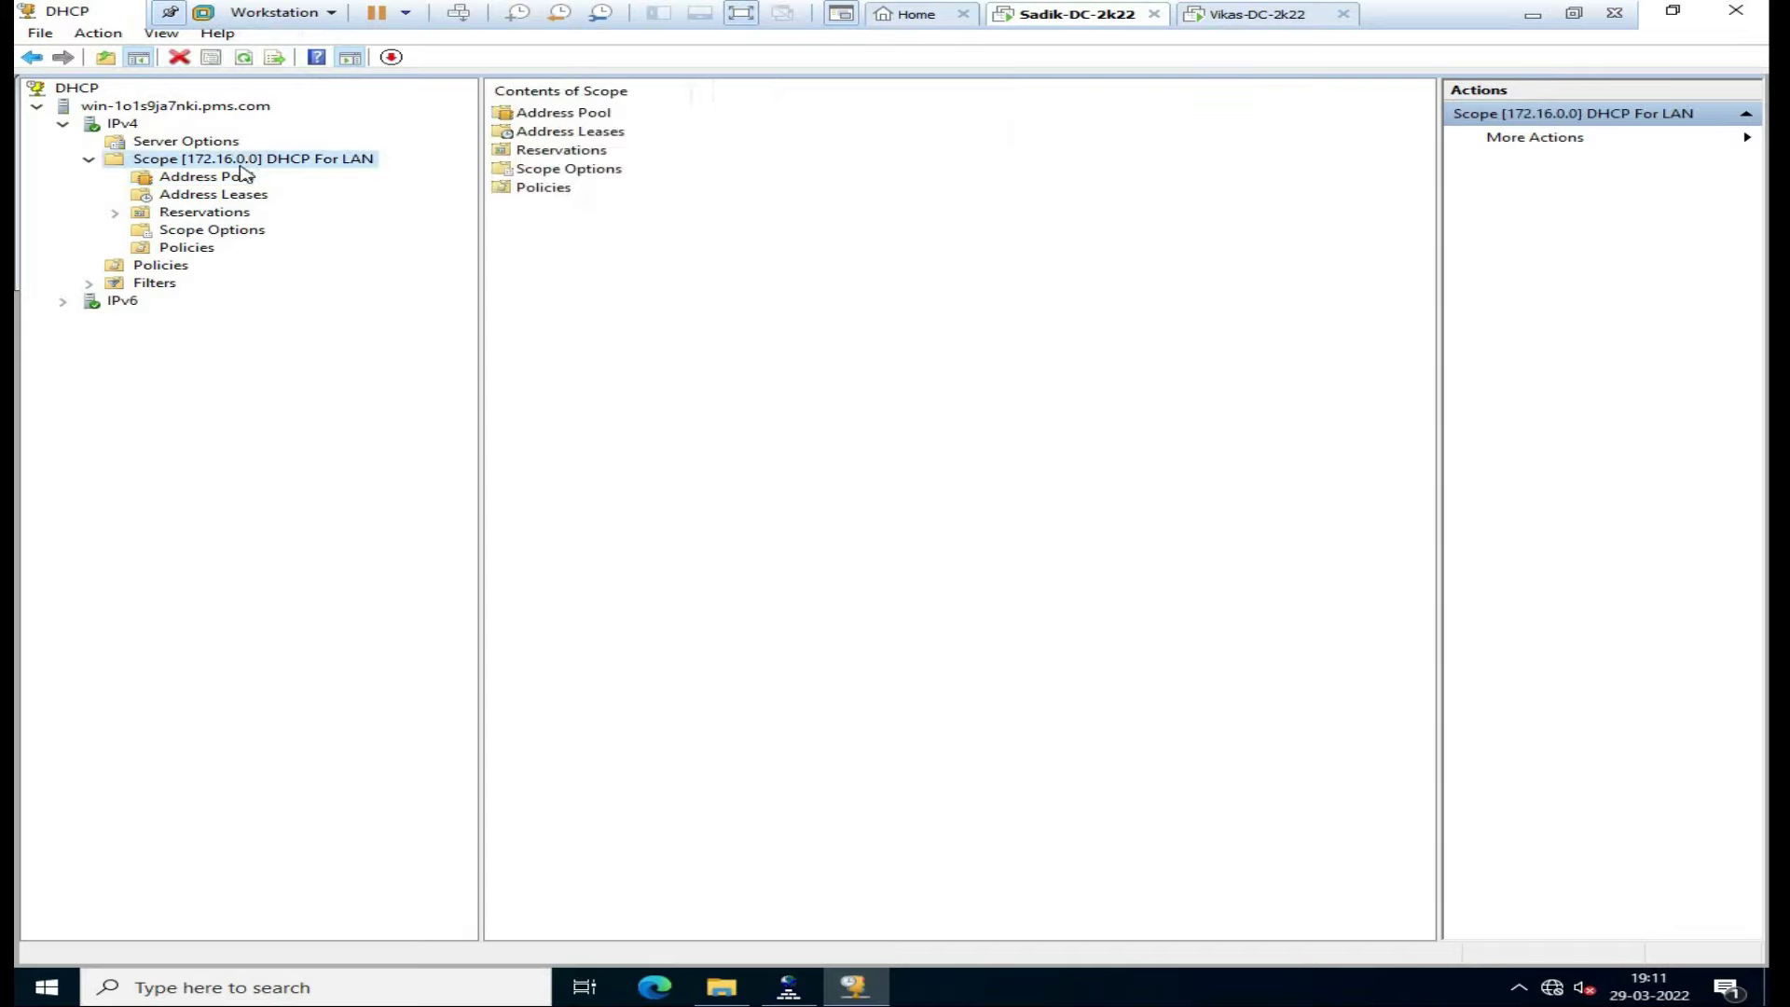
right_click(321, 163)
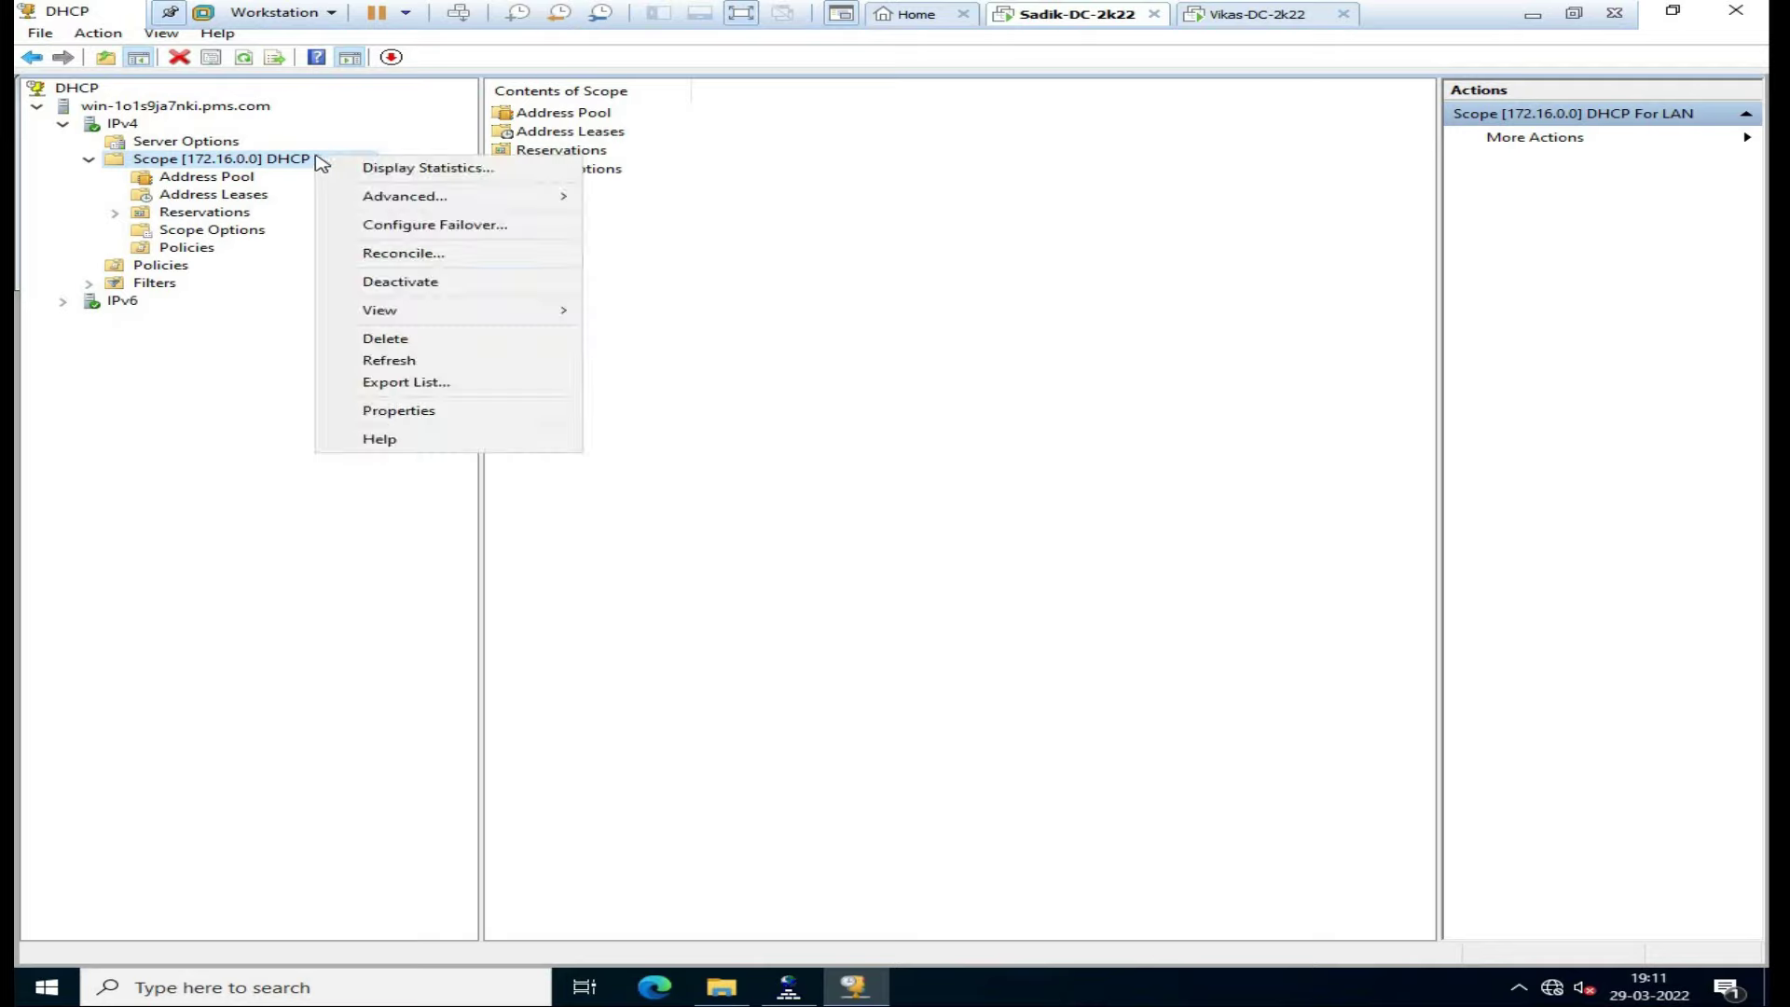
left_click(511, 231)
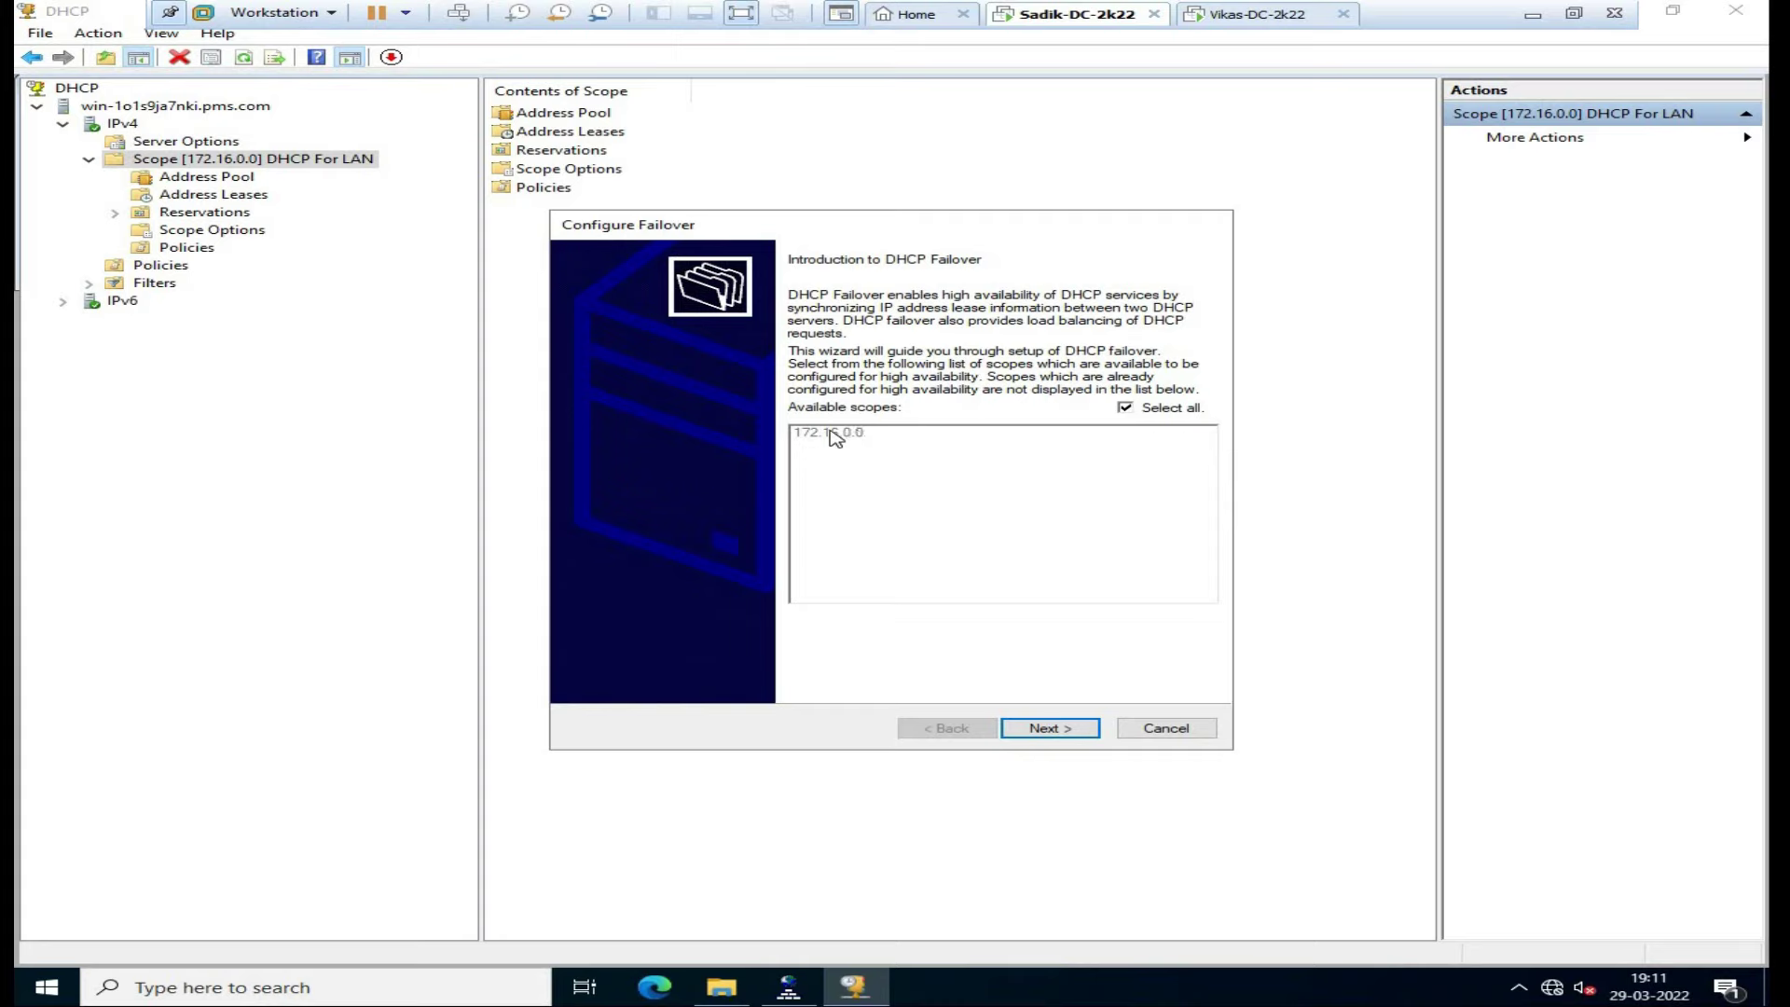
Step: Search the domain's computers and select WIN-VFFOIM344KQ as the partner
left_click(1074, 730)
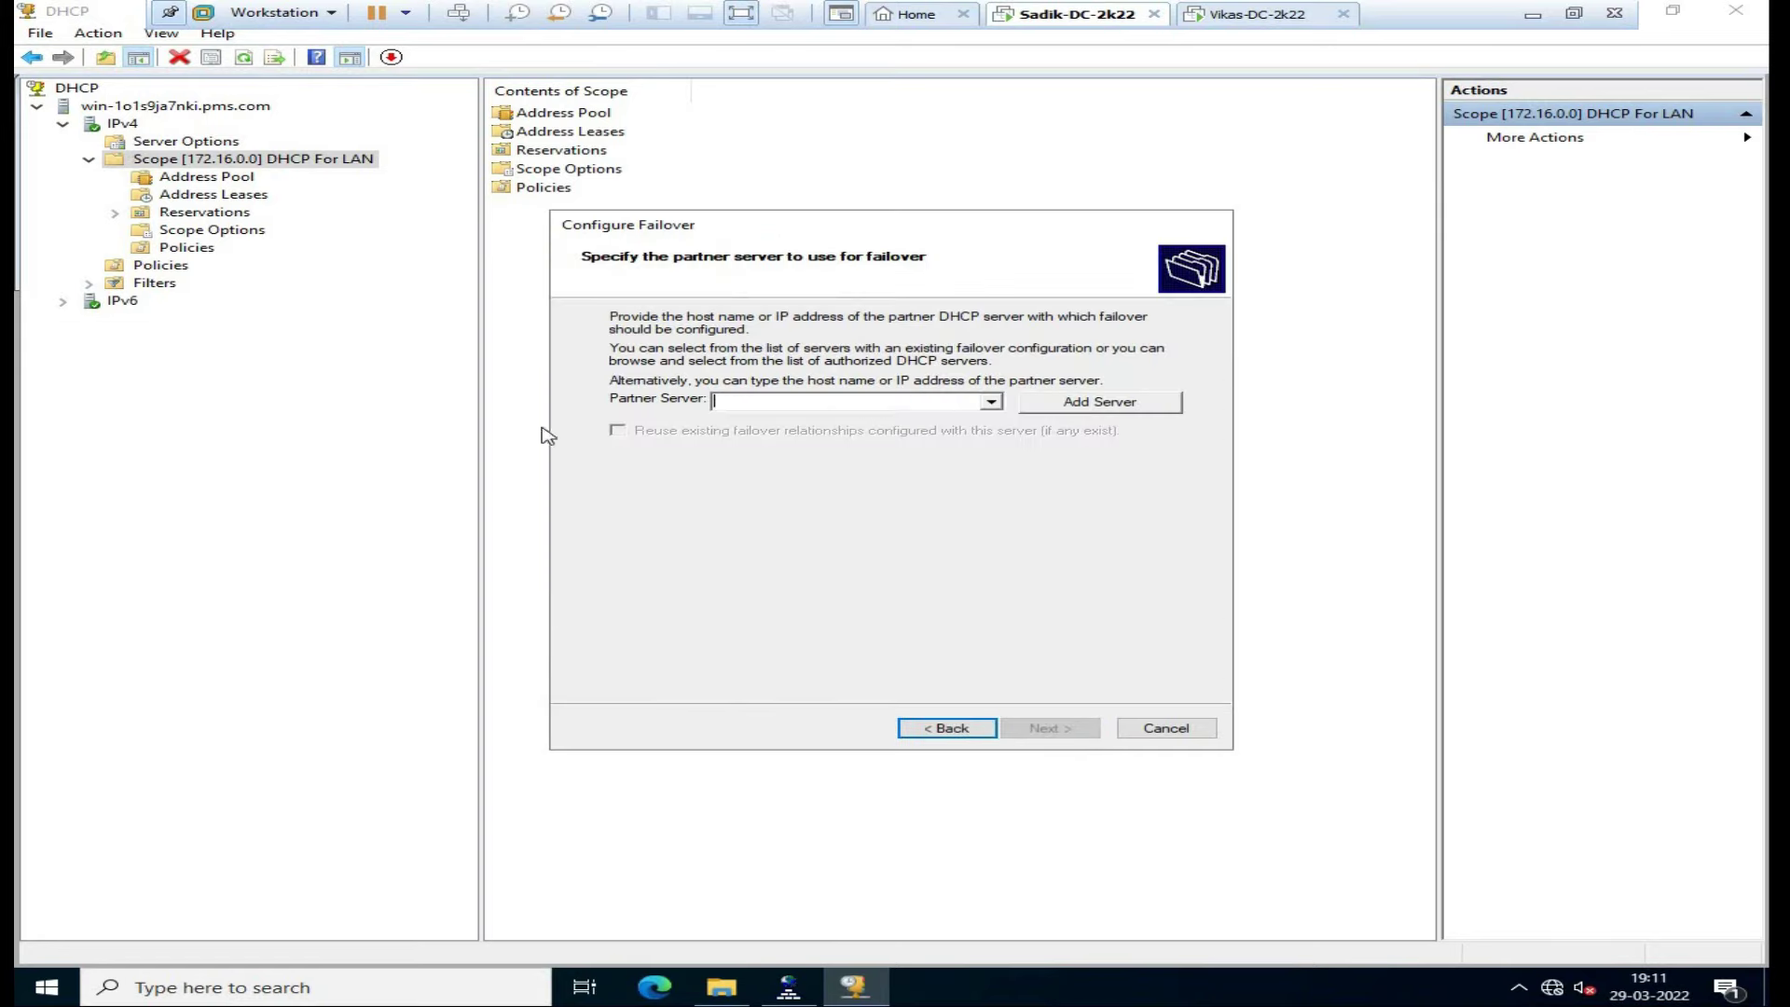
left_click(1140, 406)
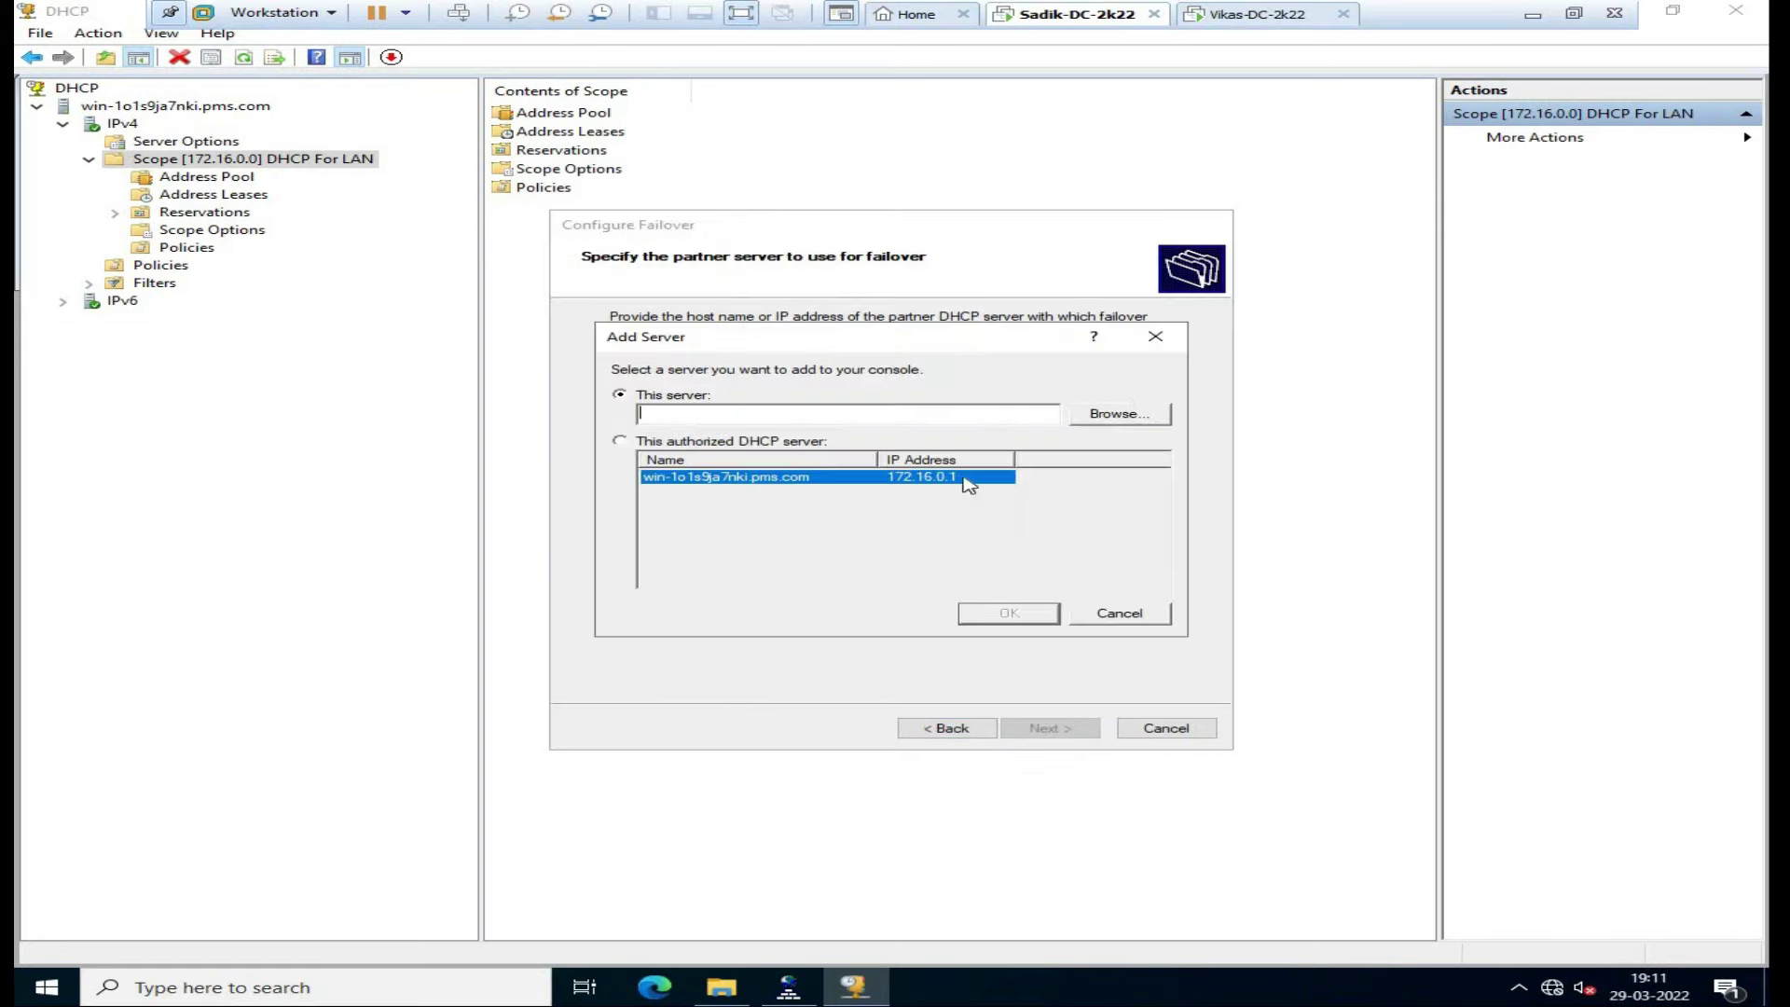
left_click(1141, 416)
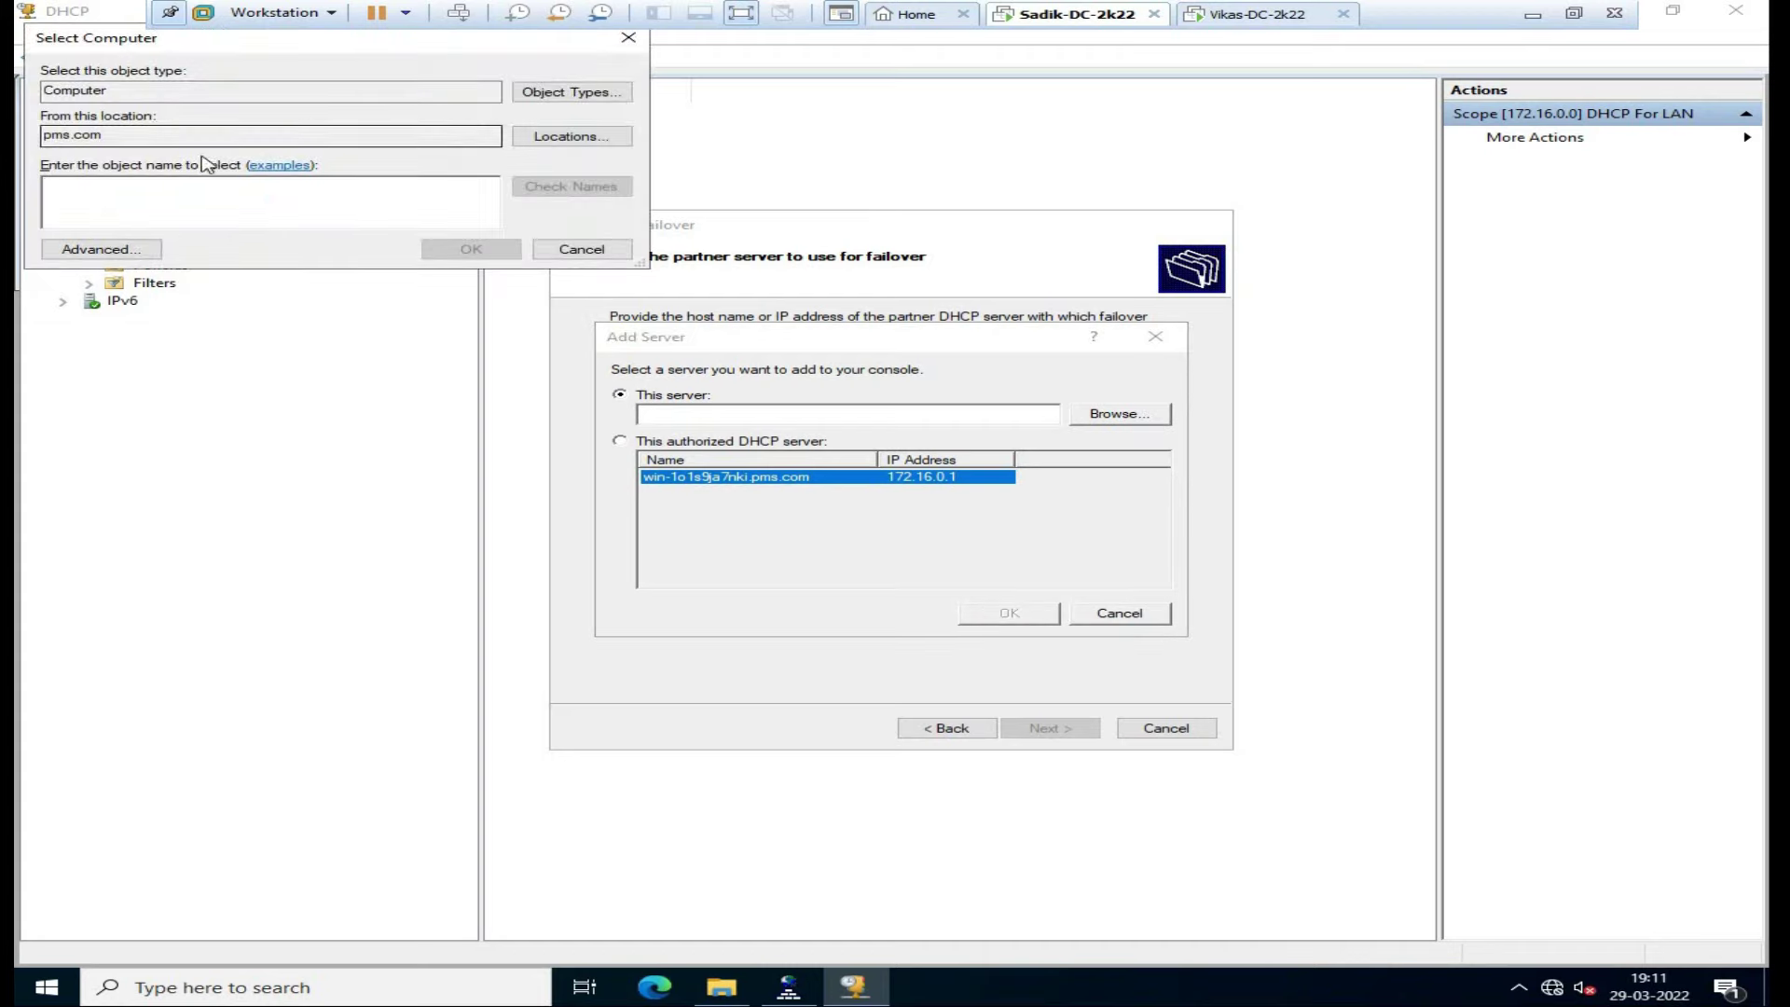
left_click(139, 252)
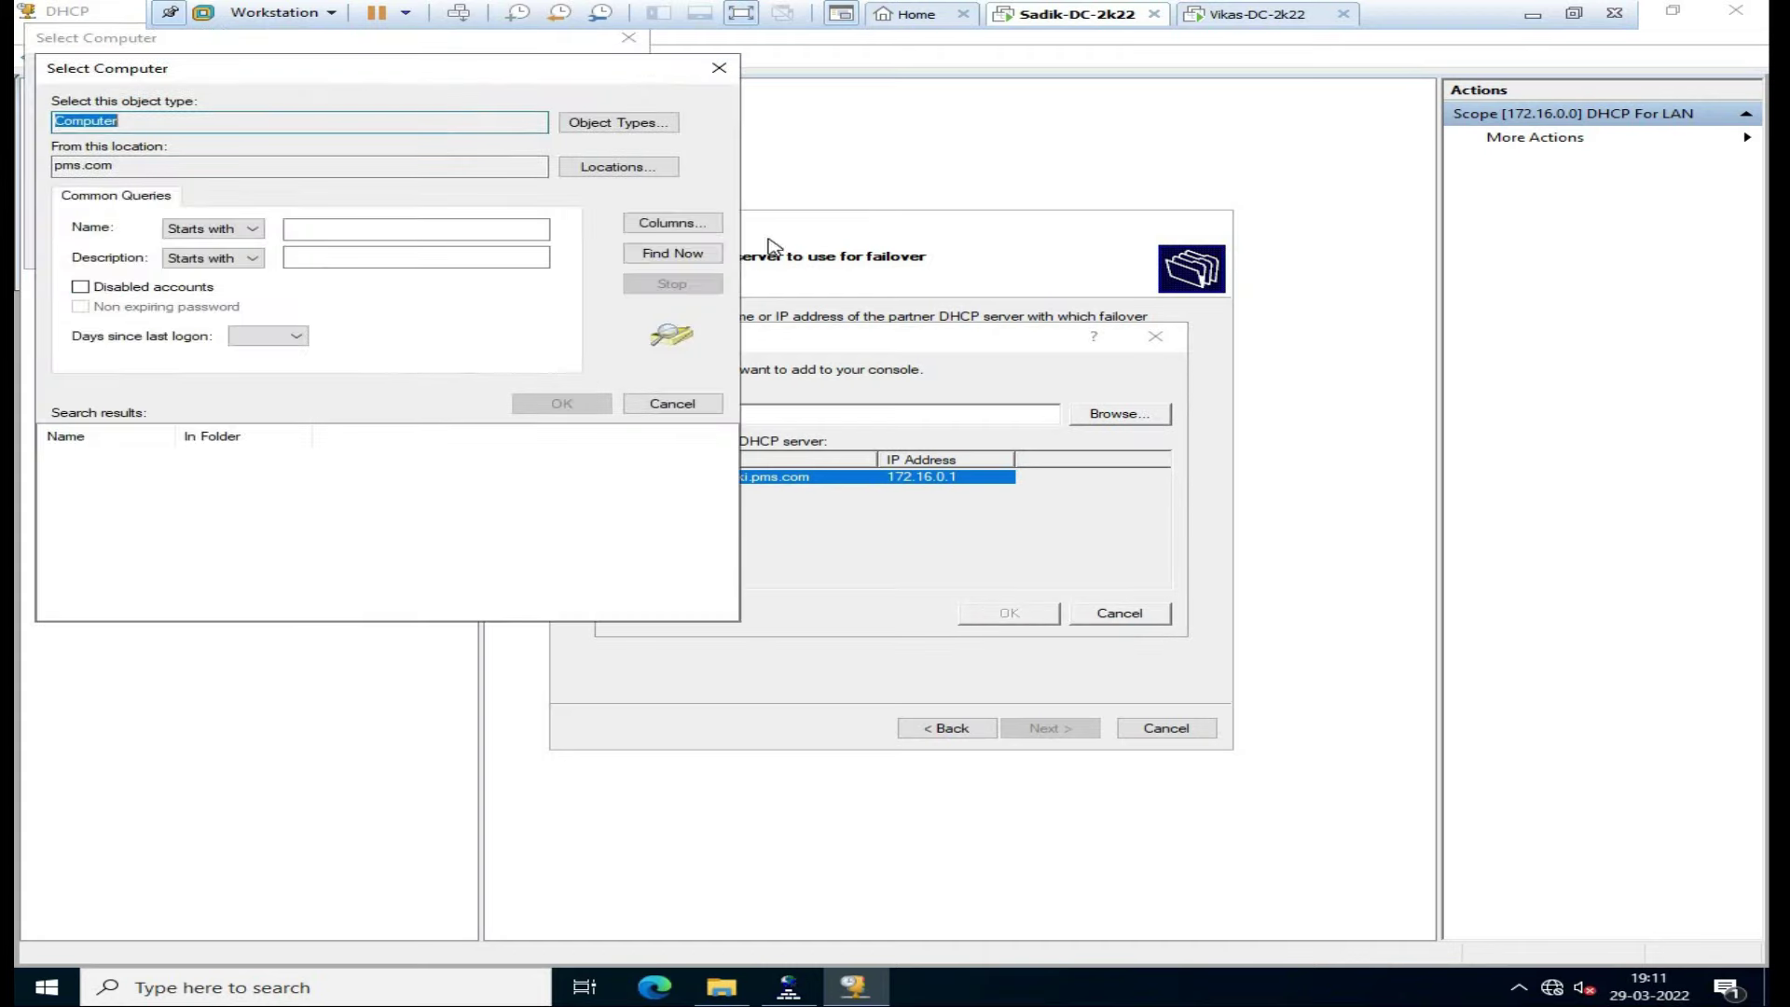
left_click(701, 258)
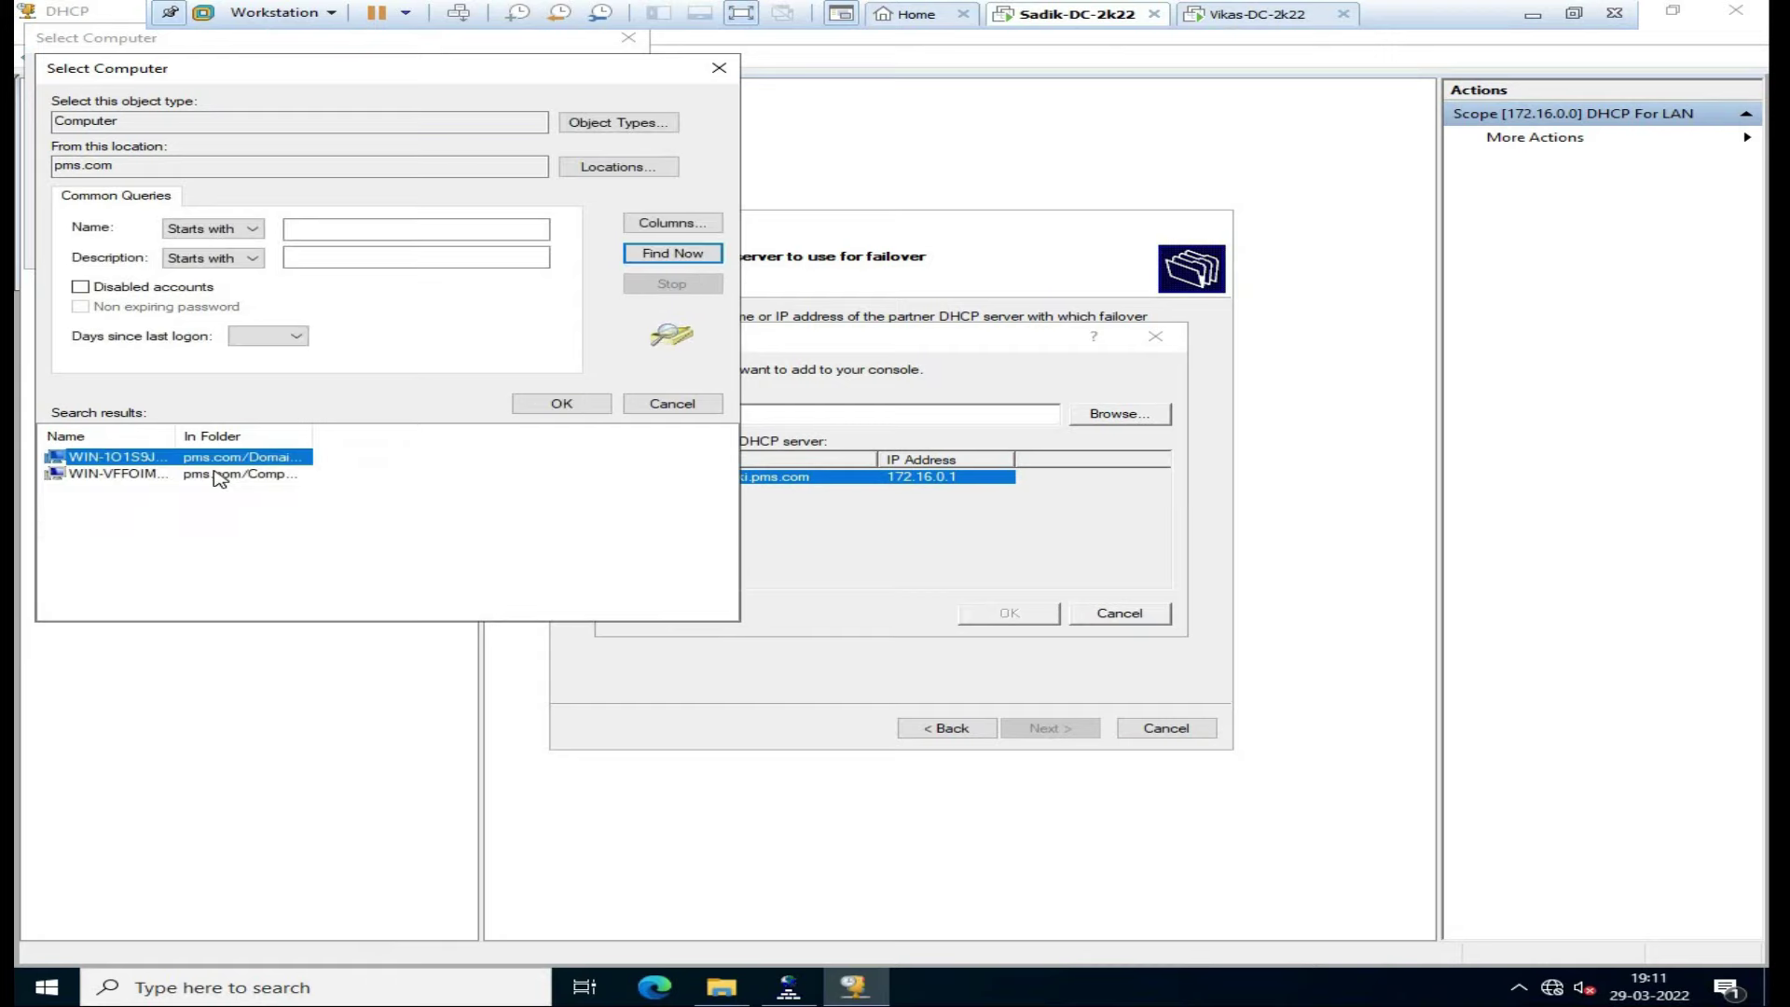
left_click_drag(319, 430, 500, 434)
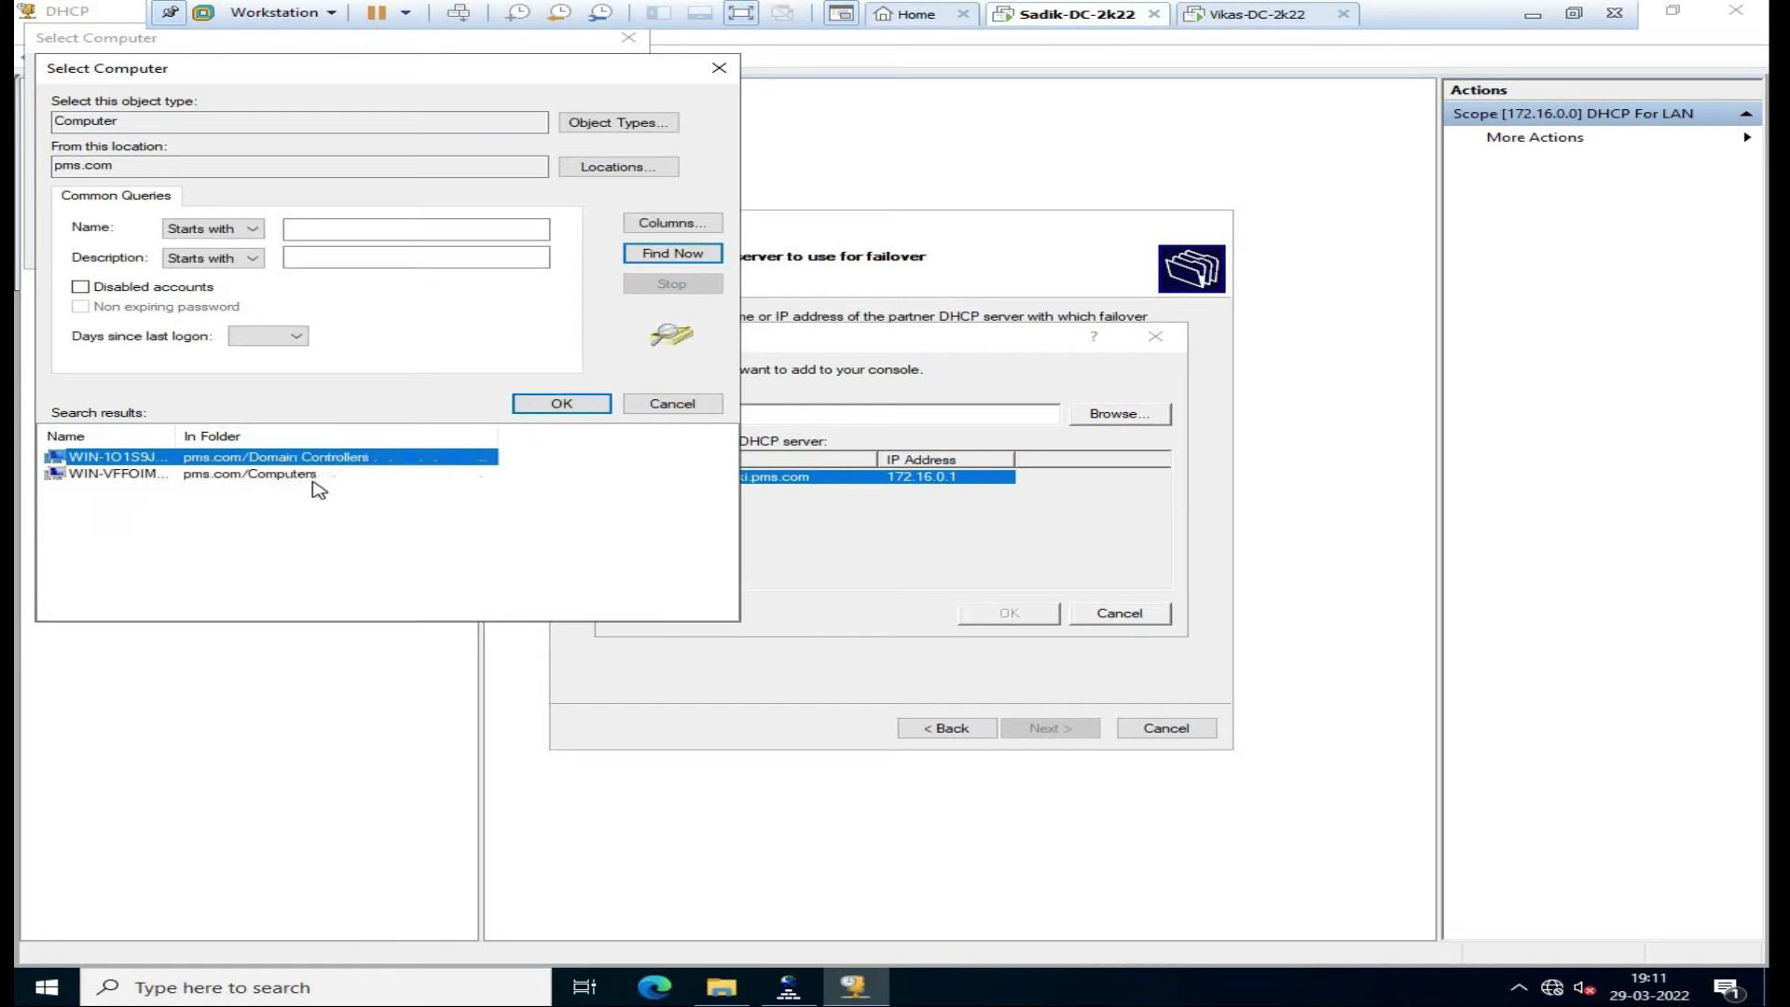
left_click(116, 476)
left_click_drag(175, 431, 383, 431)
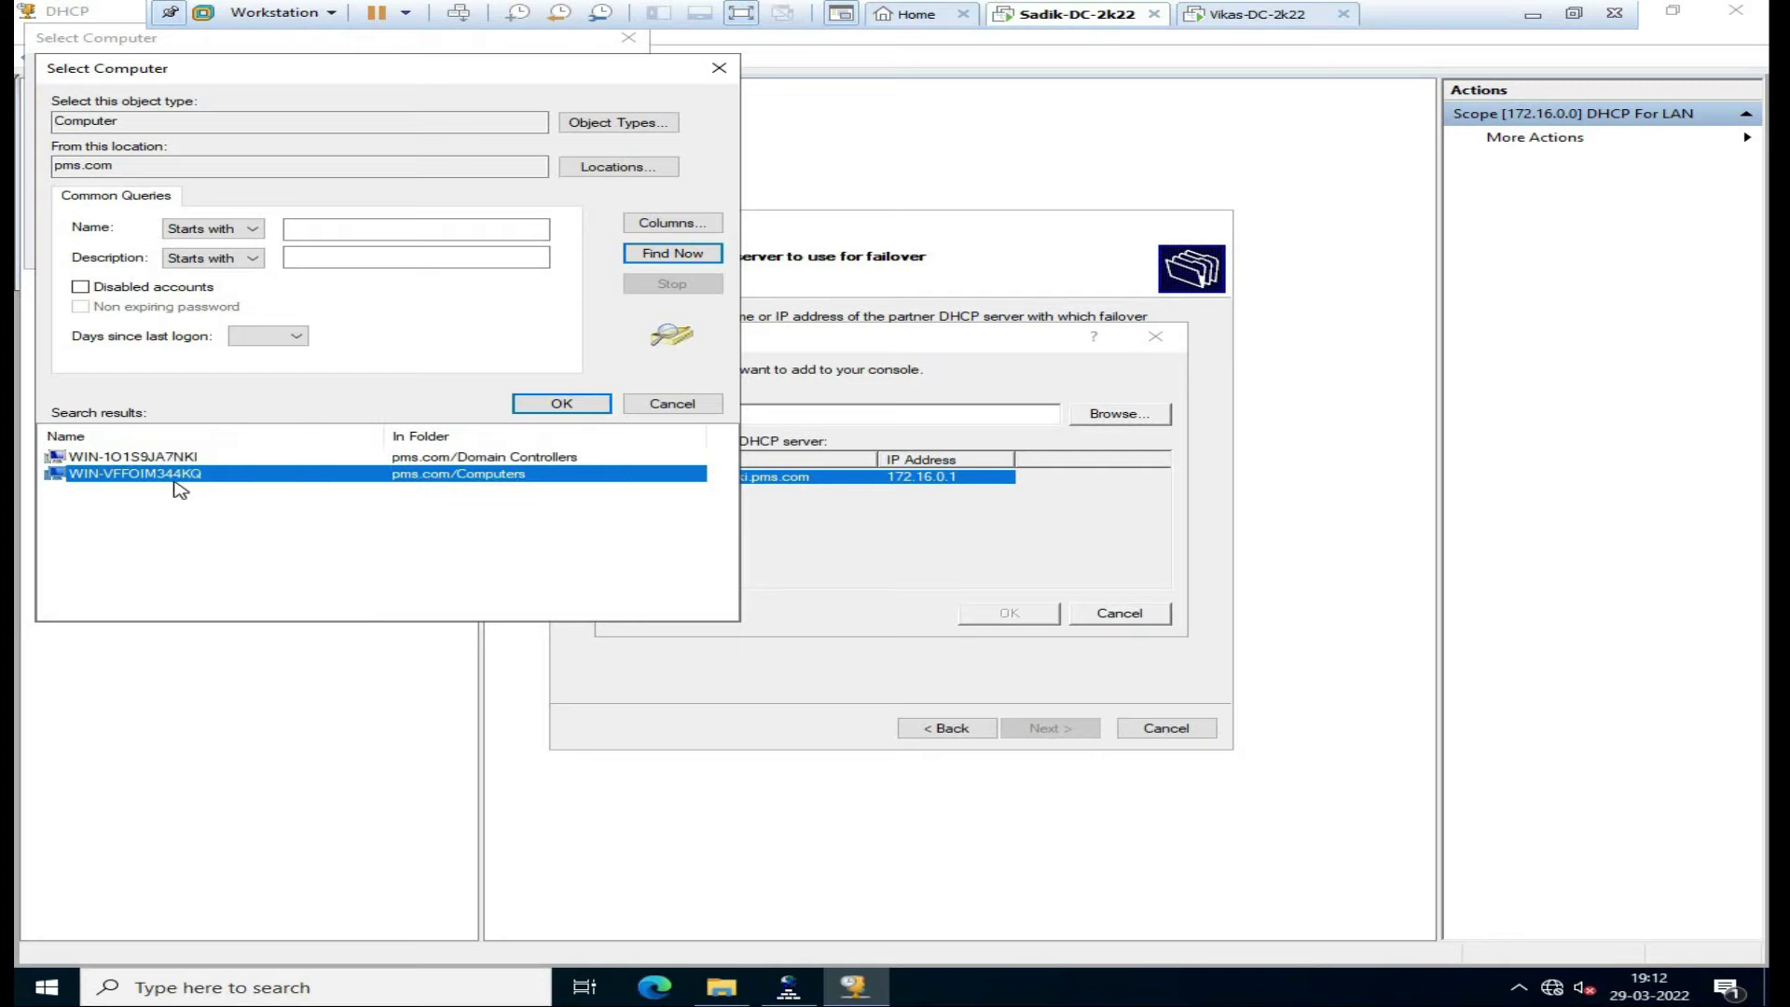
Step: Confirm win-vffoim344kq.pms.com as the failover partner server
left_click(561, 403)
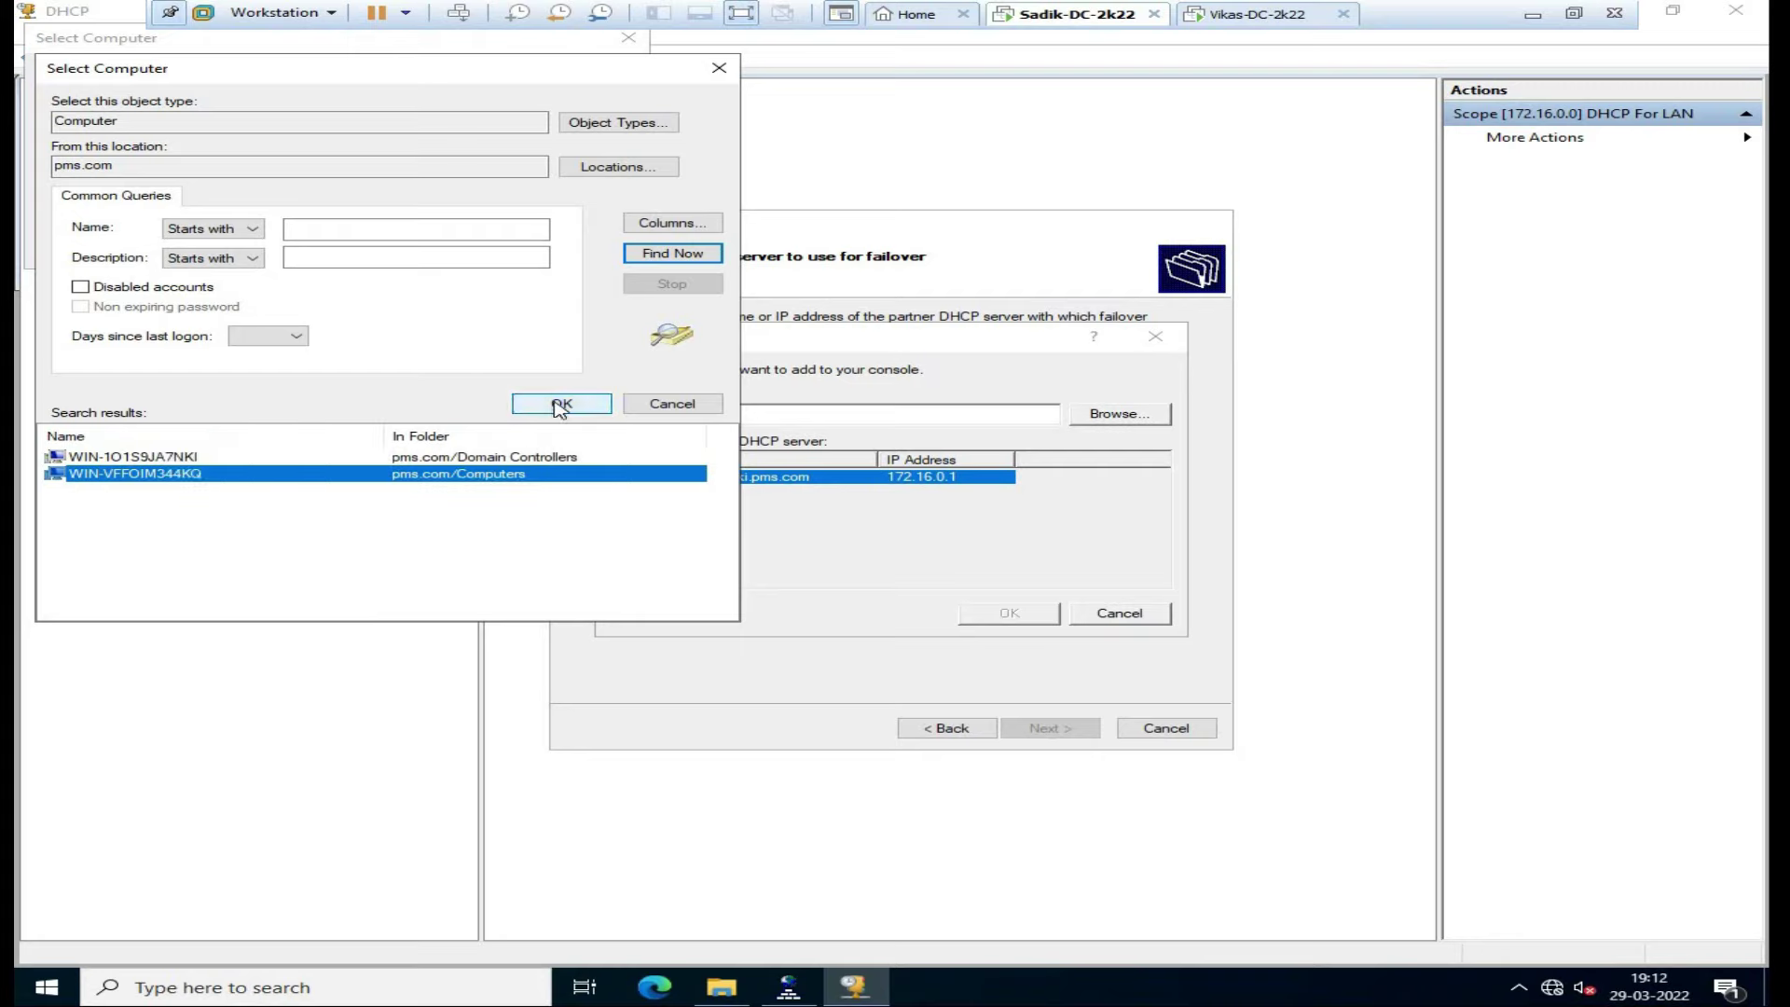
left_click(471, 249)
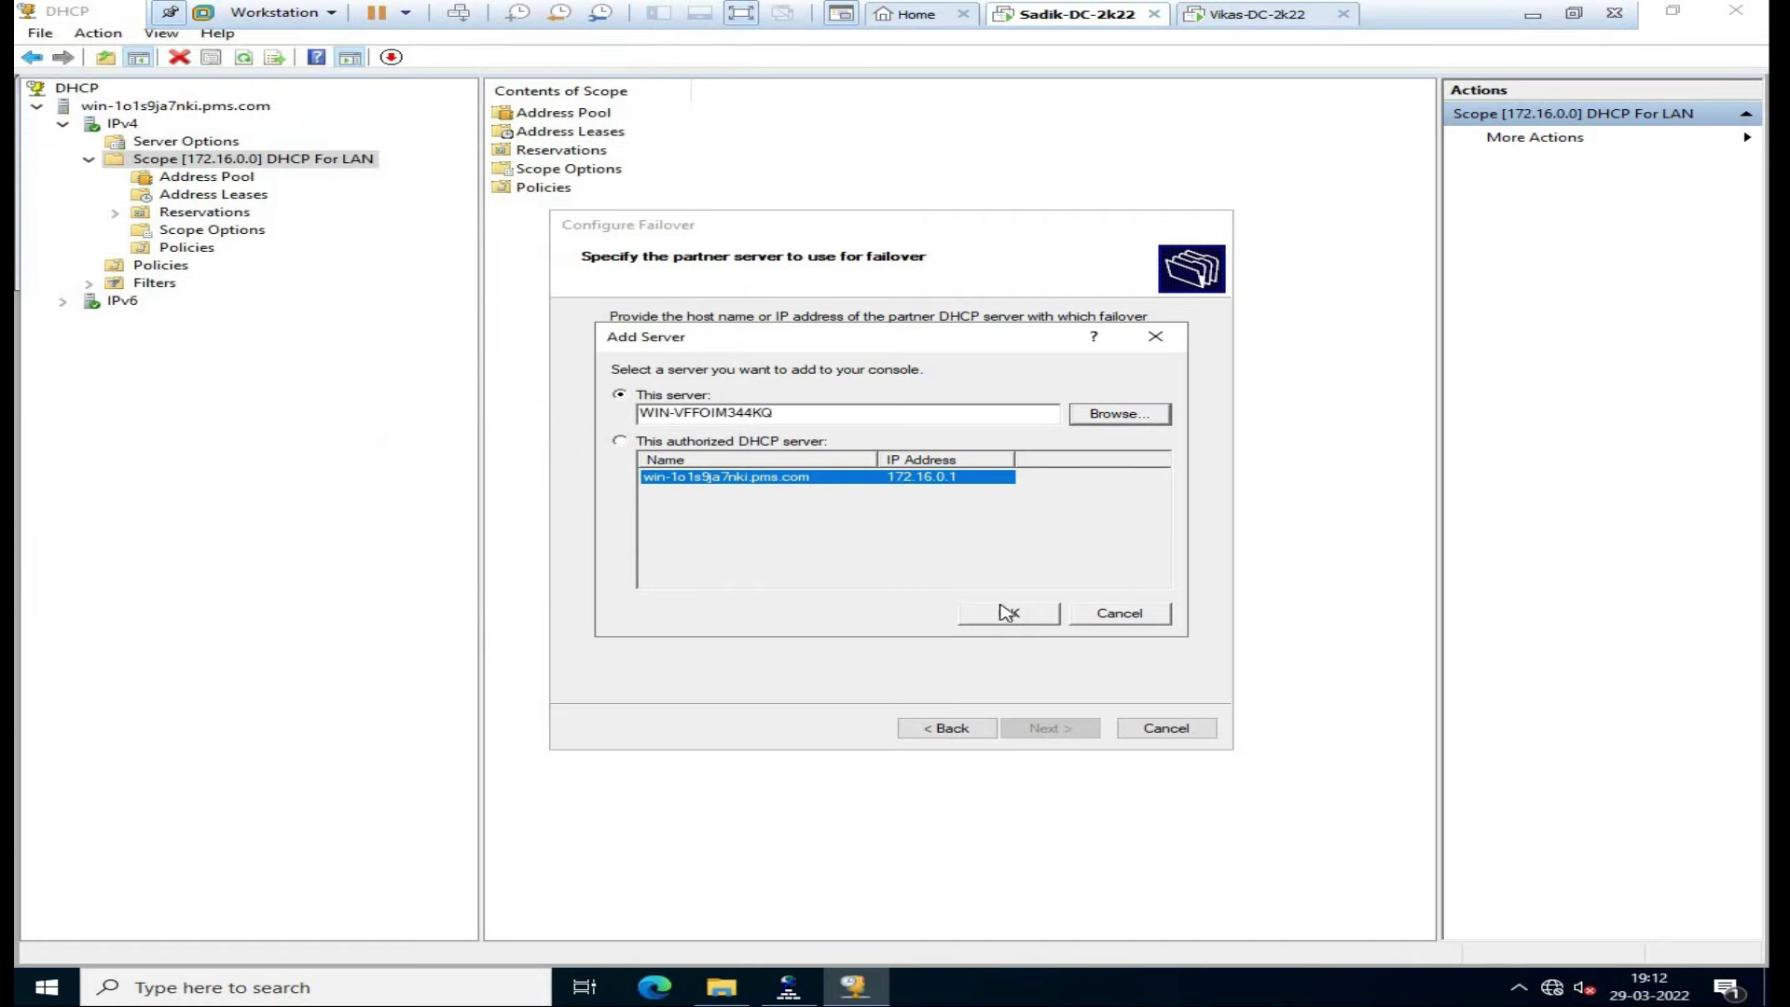
left_click(1011, 610)
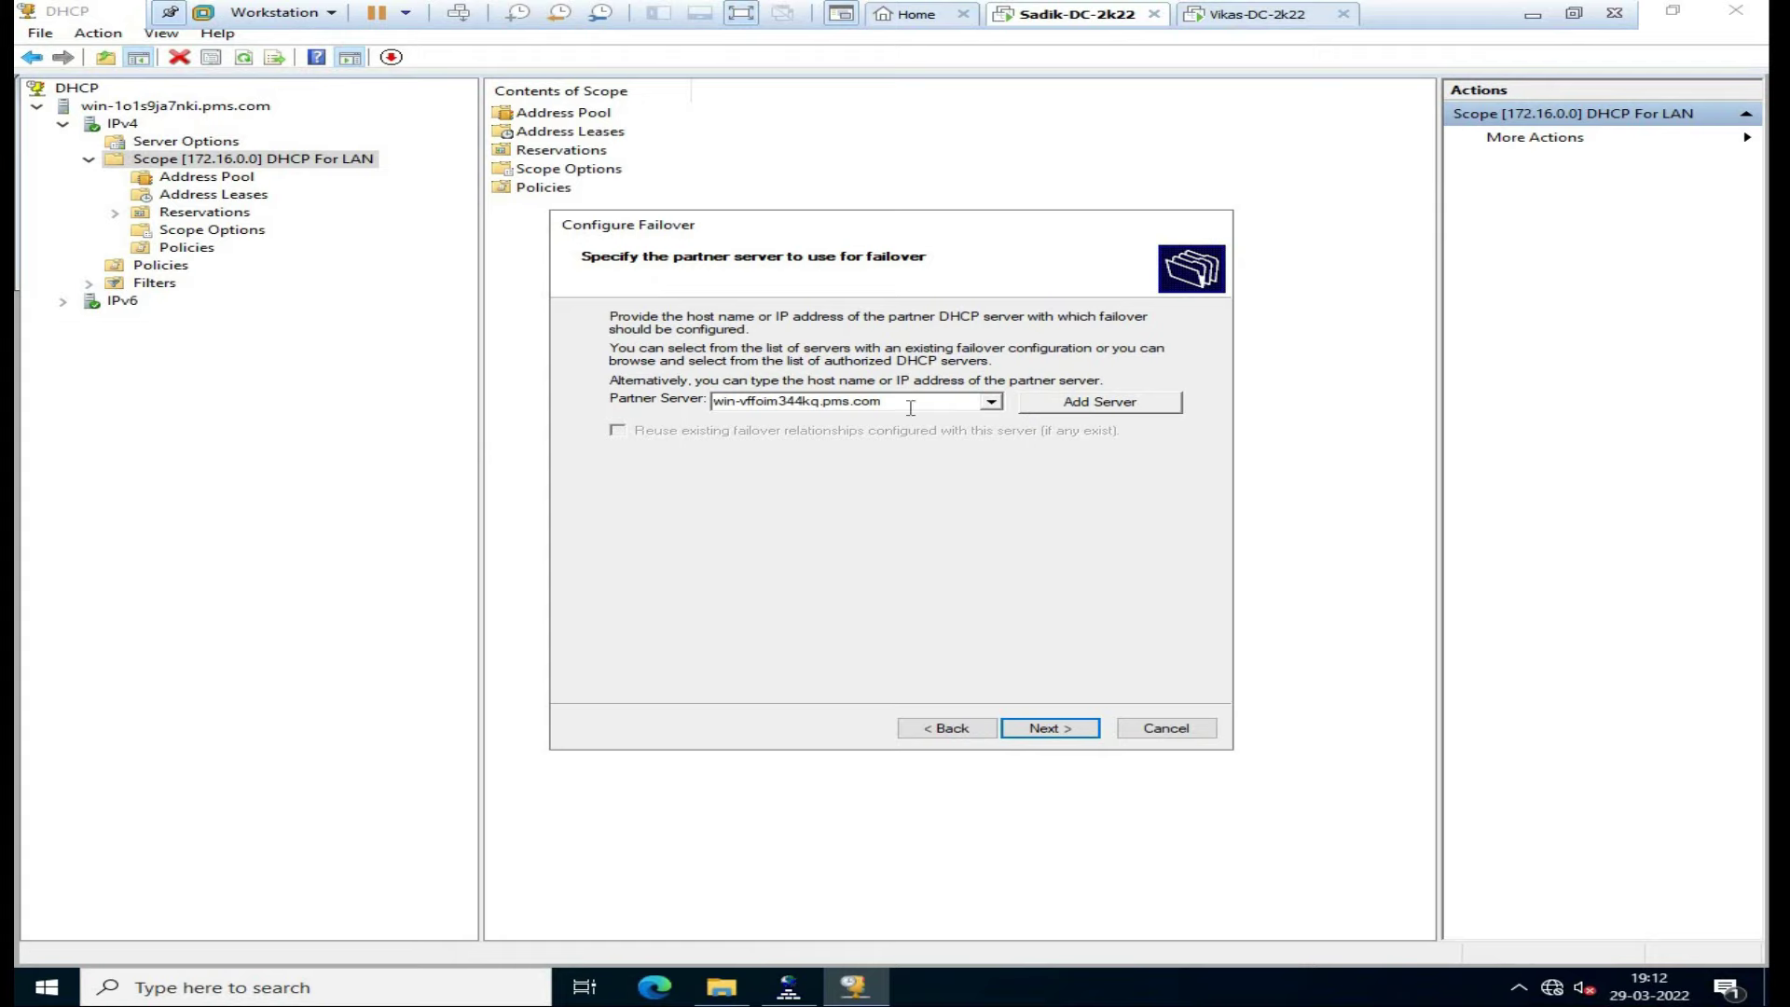
left_click(1069, 735)
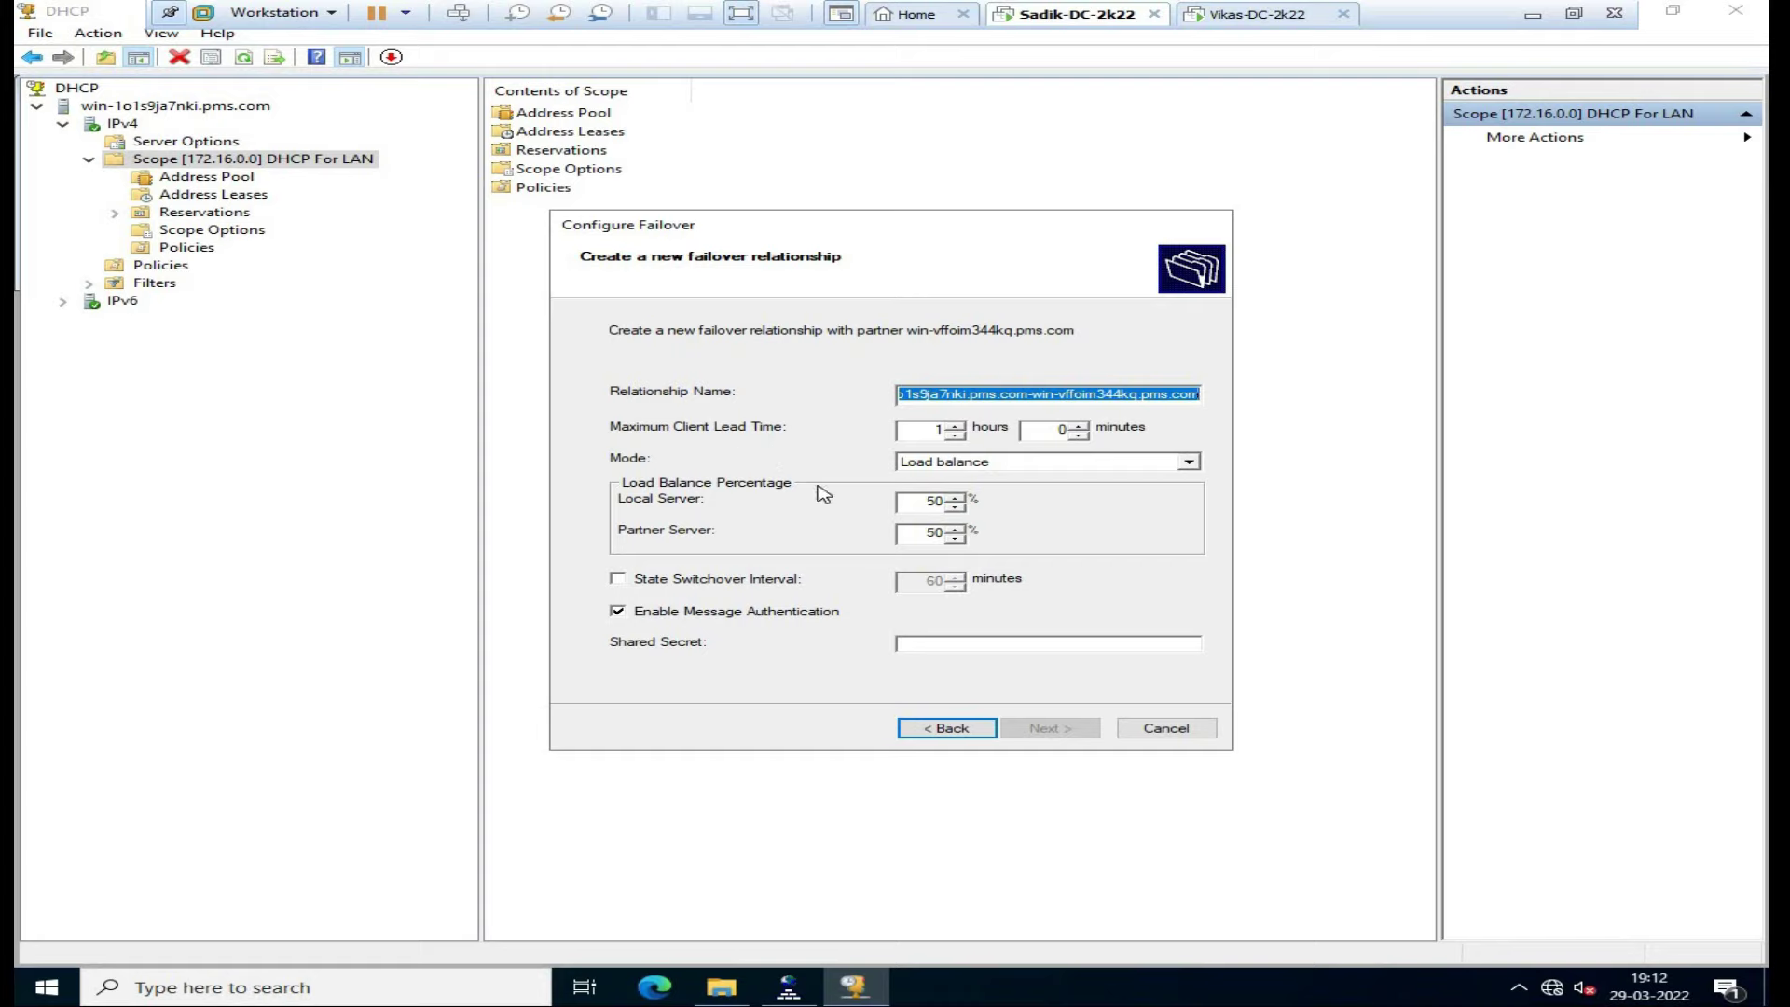
Step: Set failover mode to Load balance, 60% local and 40% partner, with a shared secret
left_click(1086, 466)
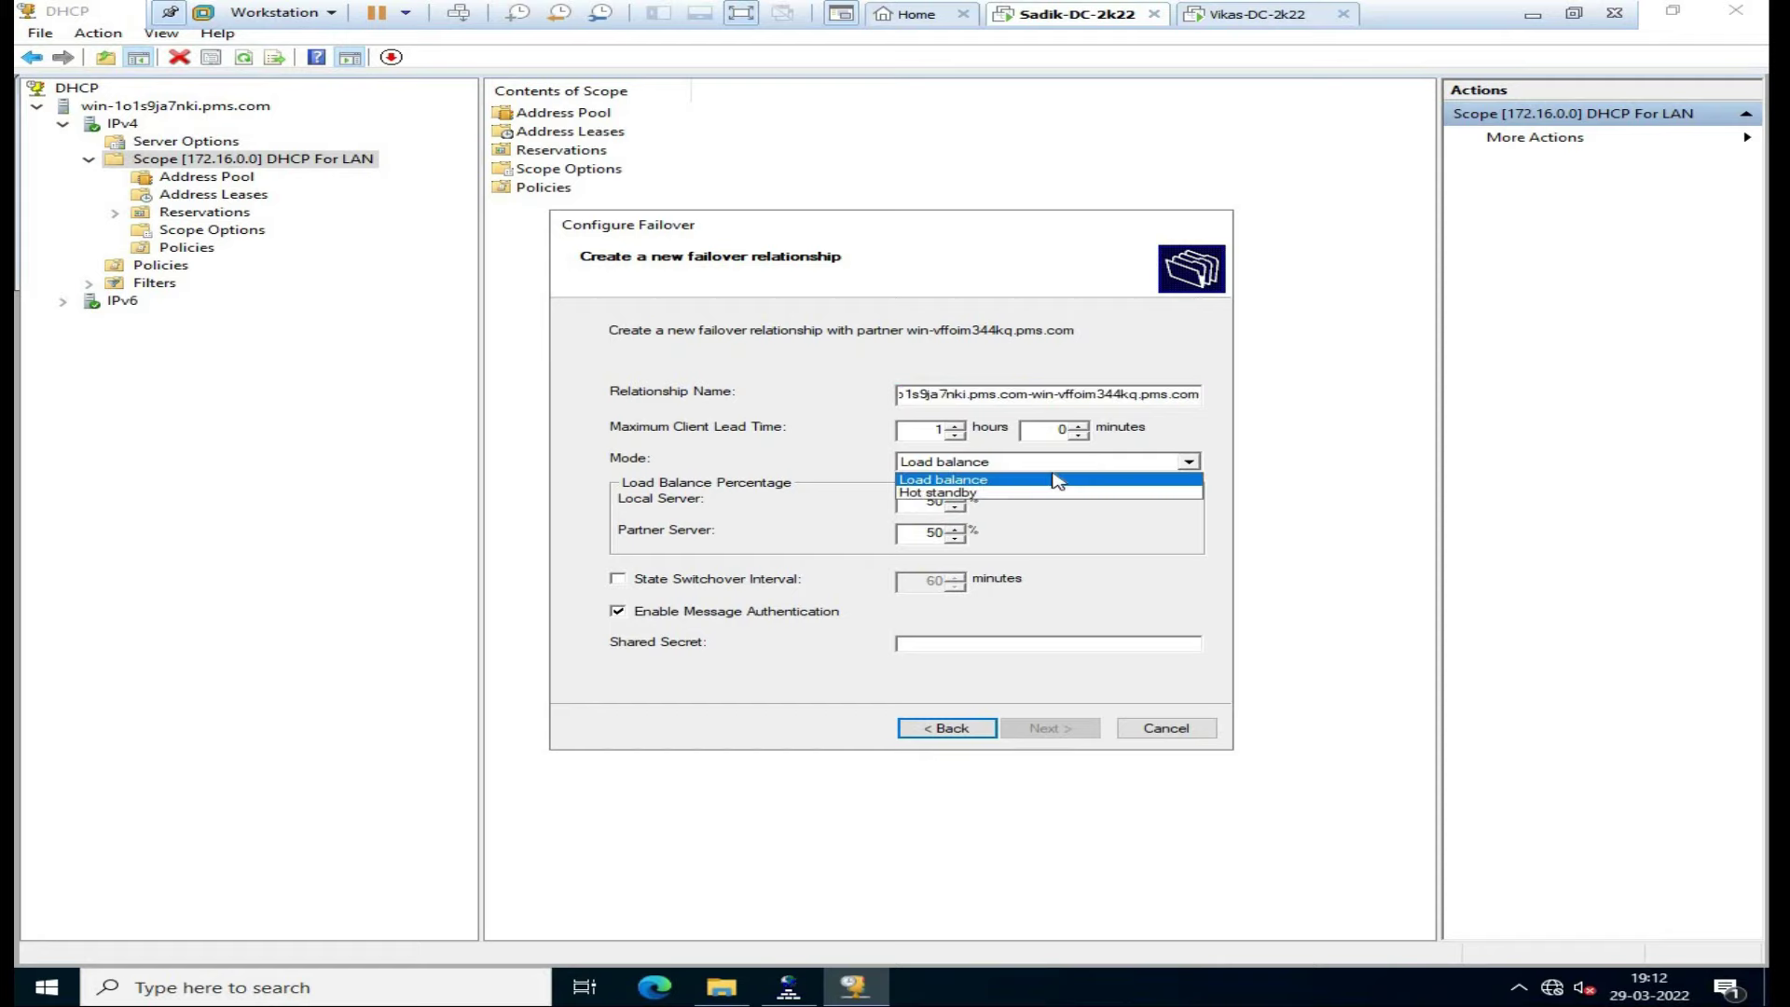
left_click(996, 494)
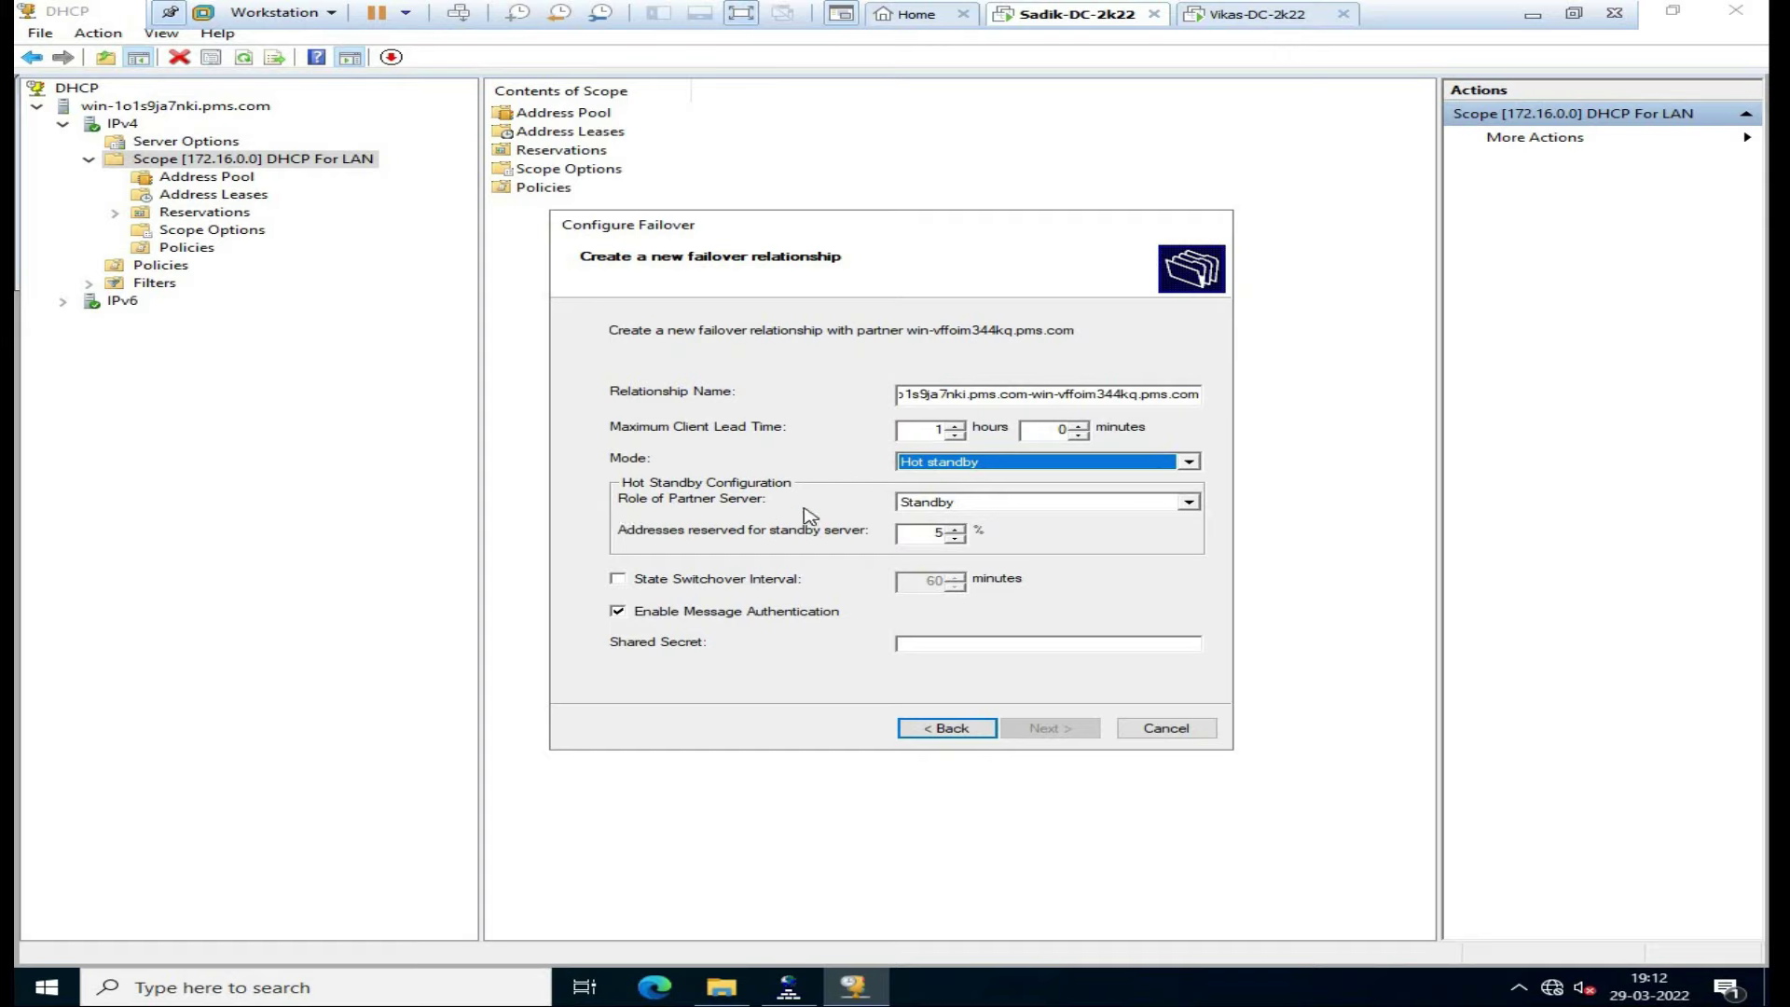
left_click(1013, 509)
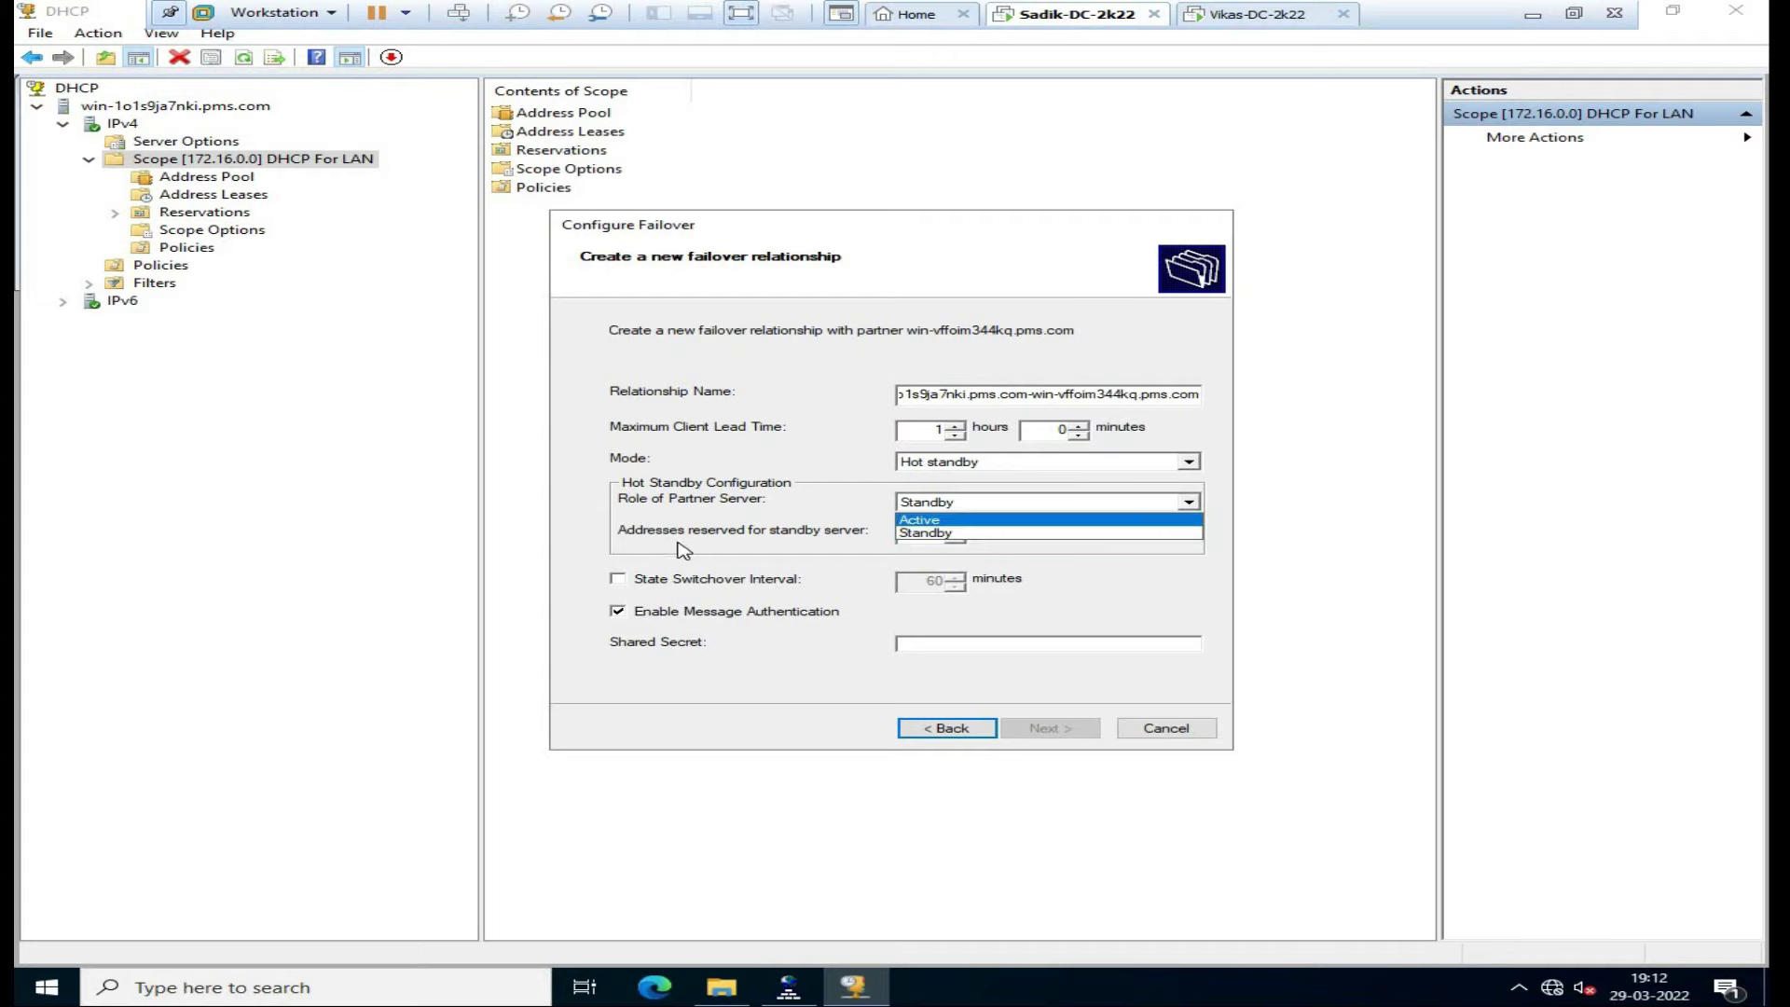
left_click(1208, 610)
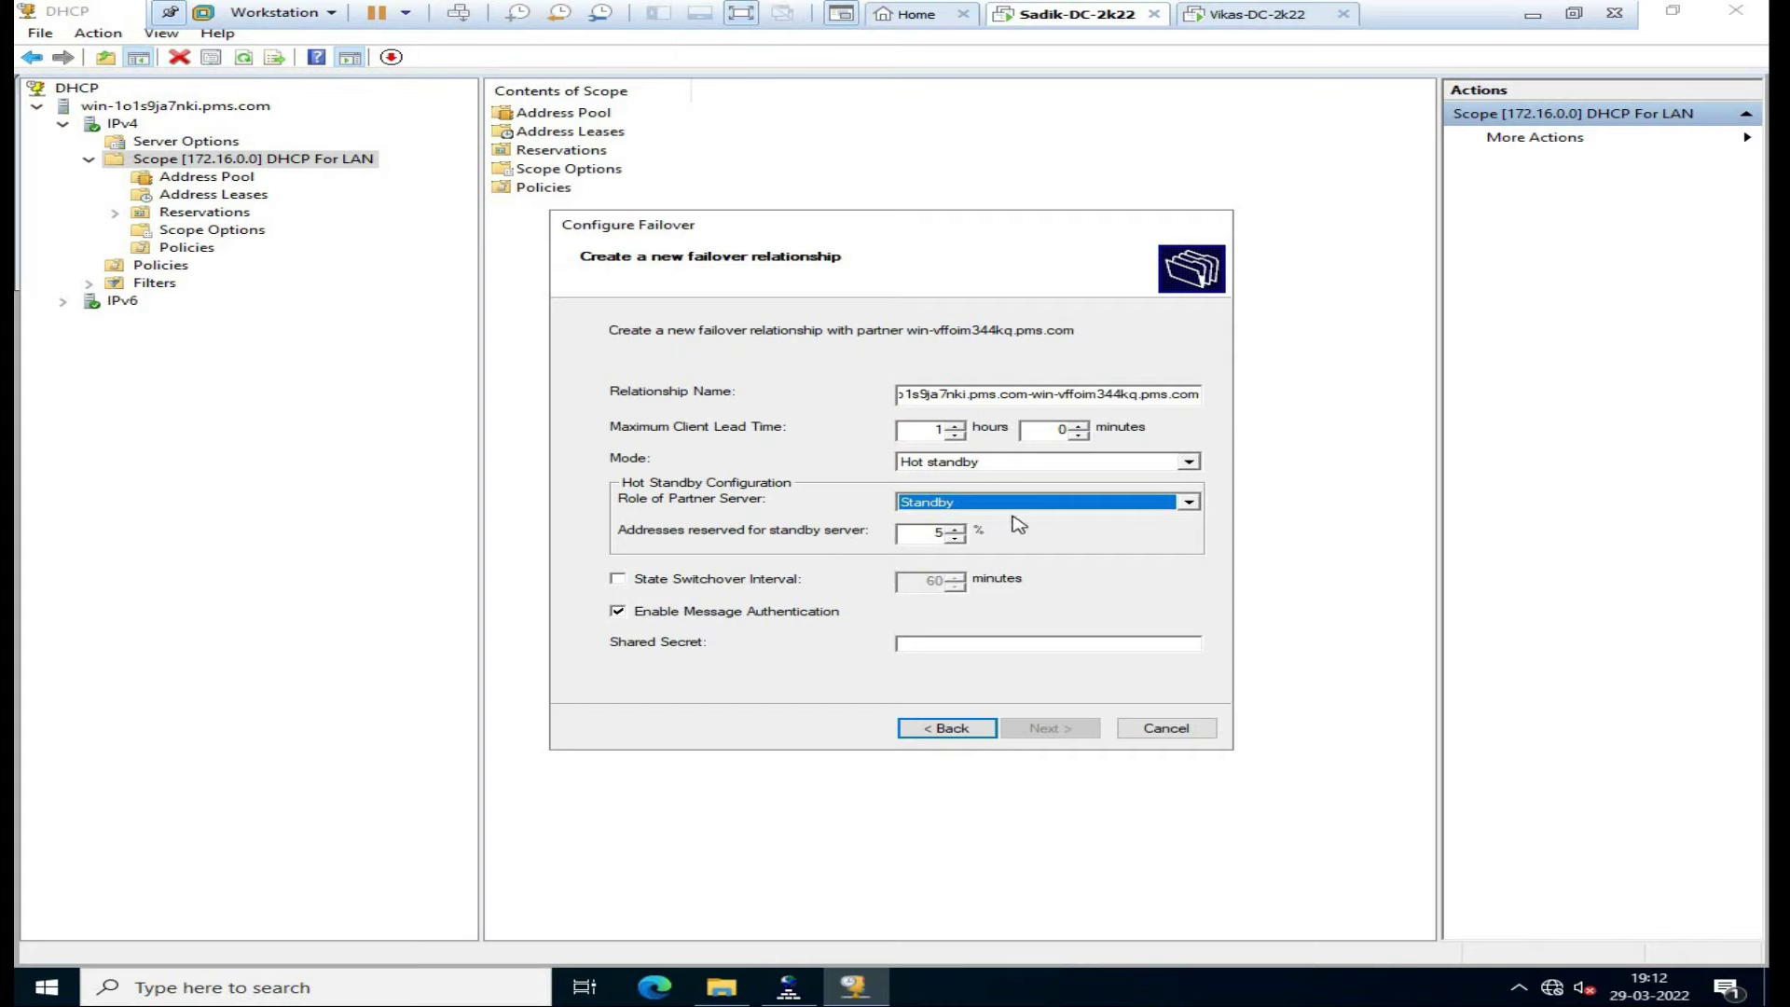
left_click(1082, 466)
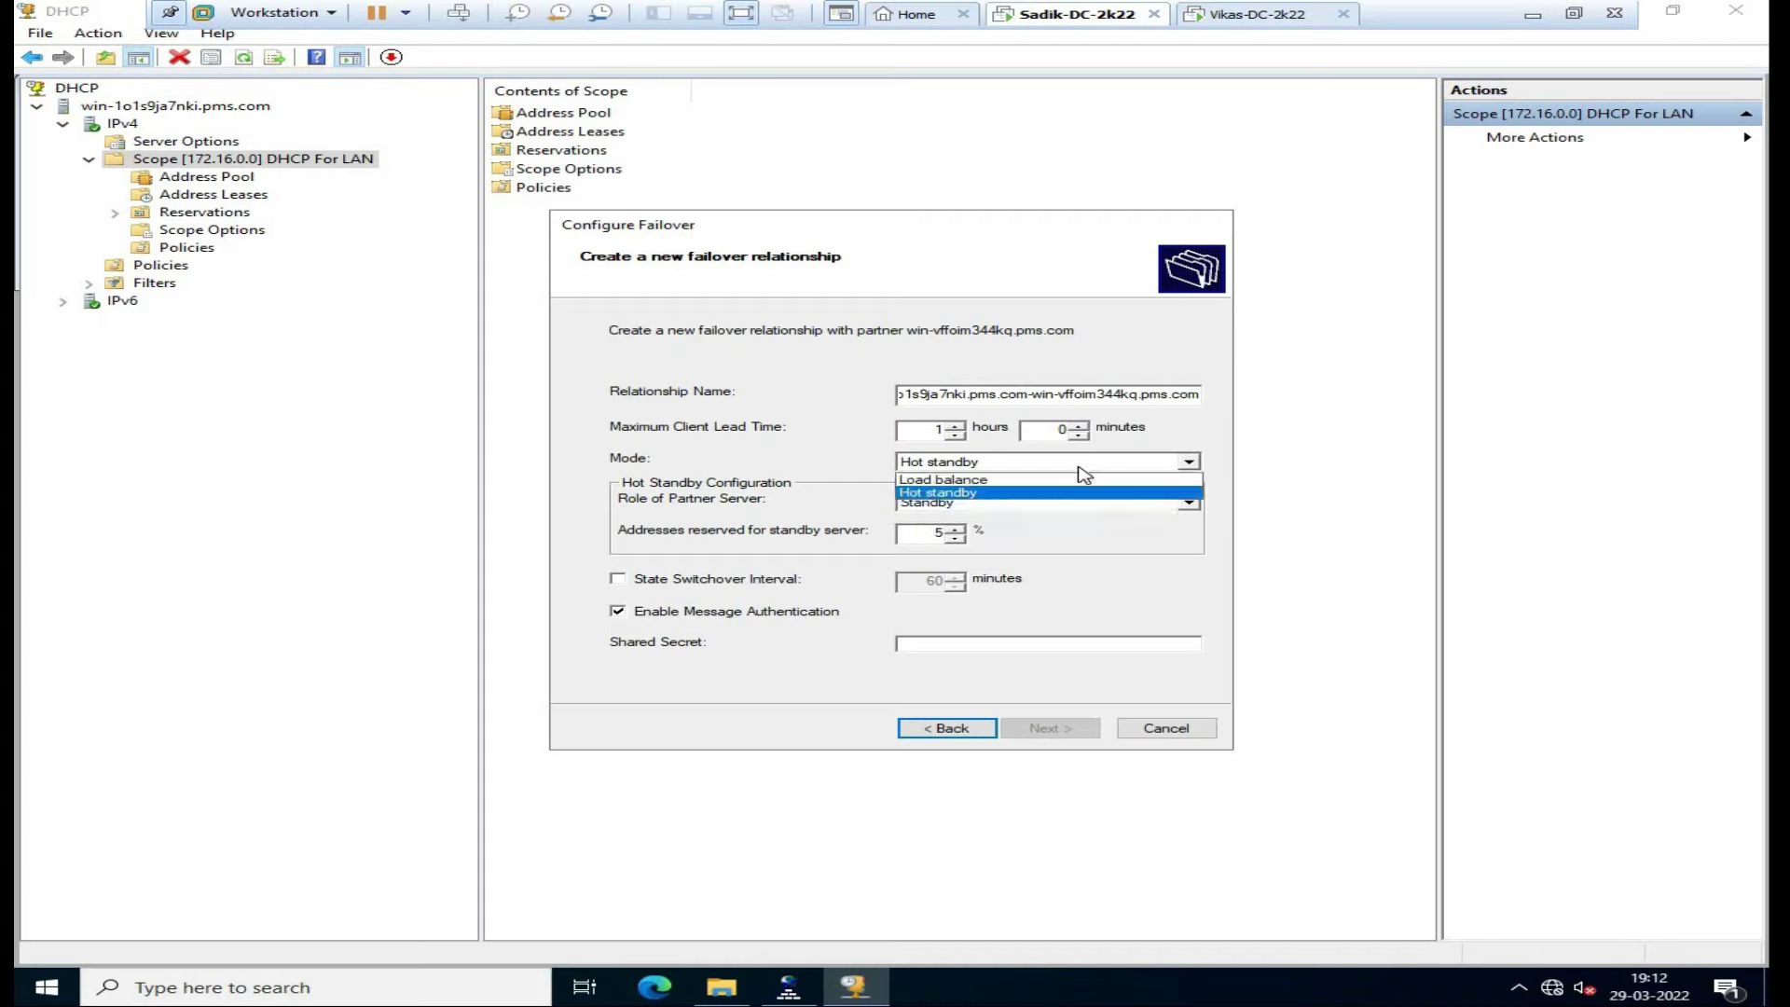
left_click(1004, 481)
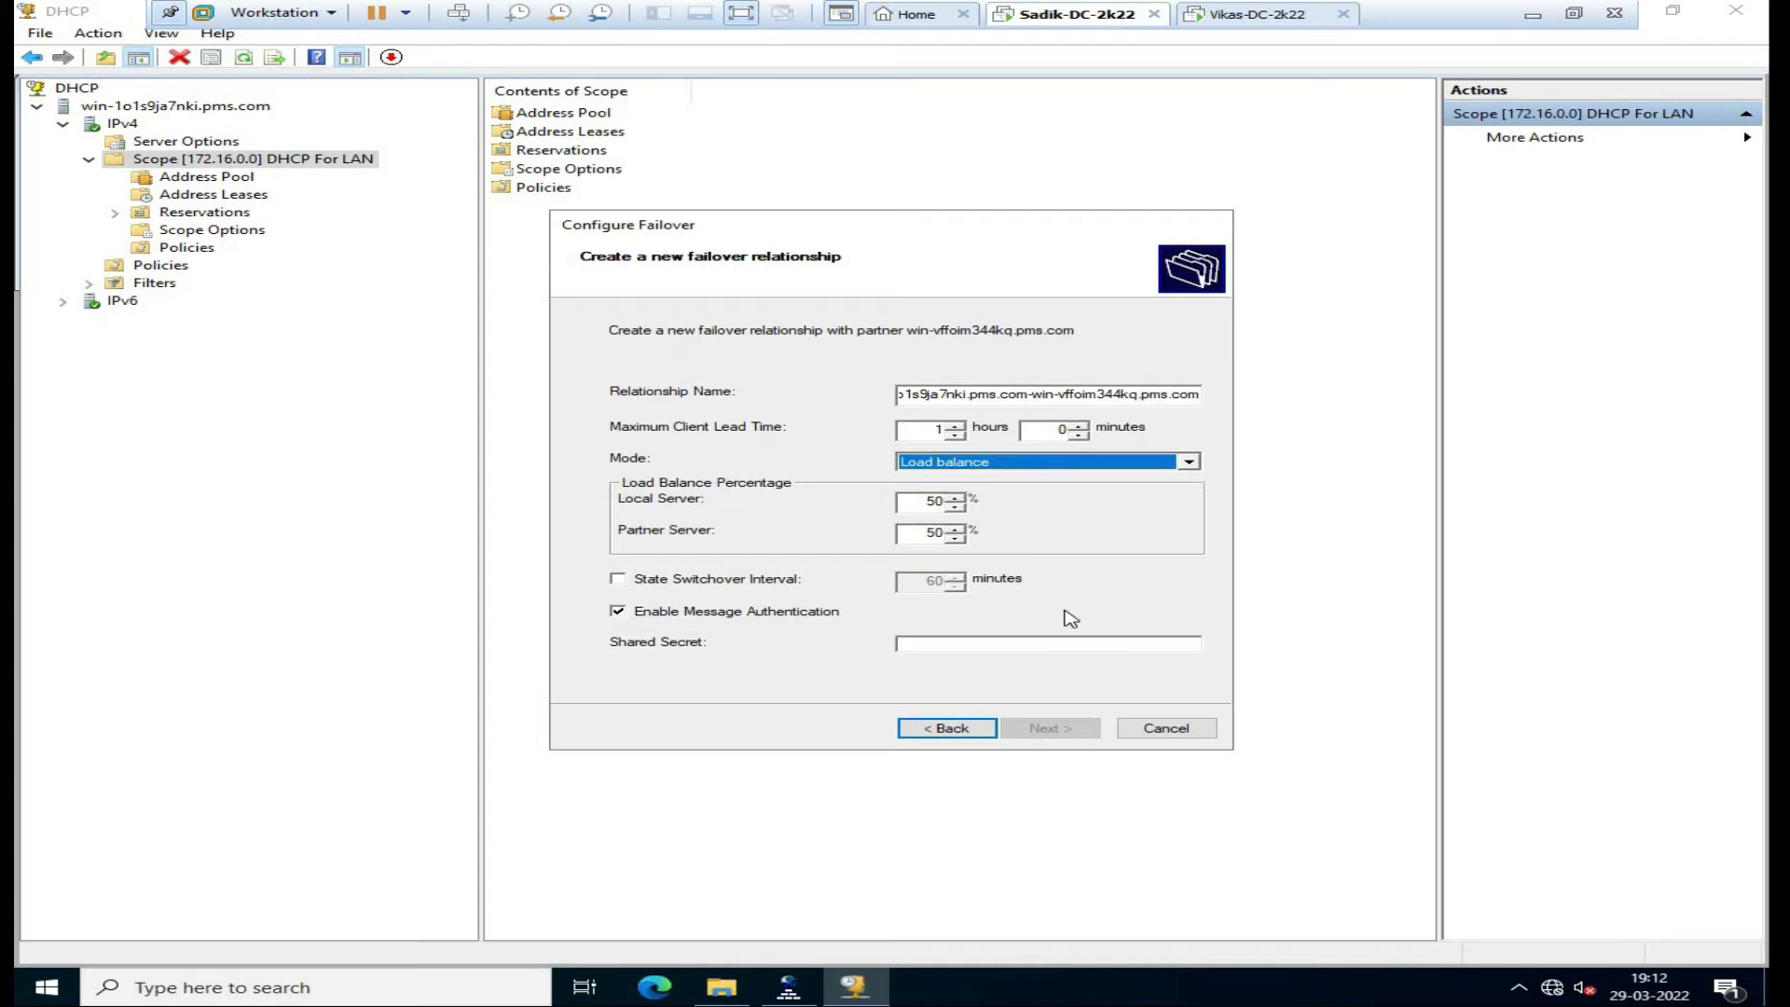
double_click(920, 503)
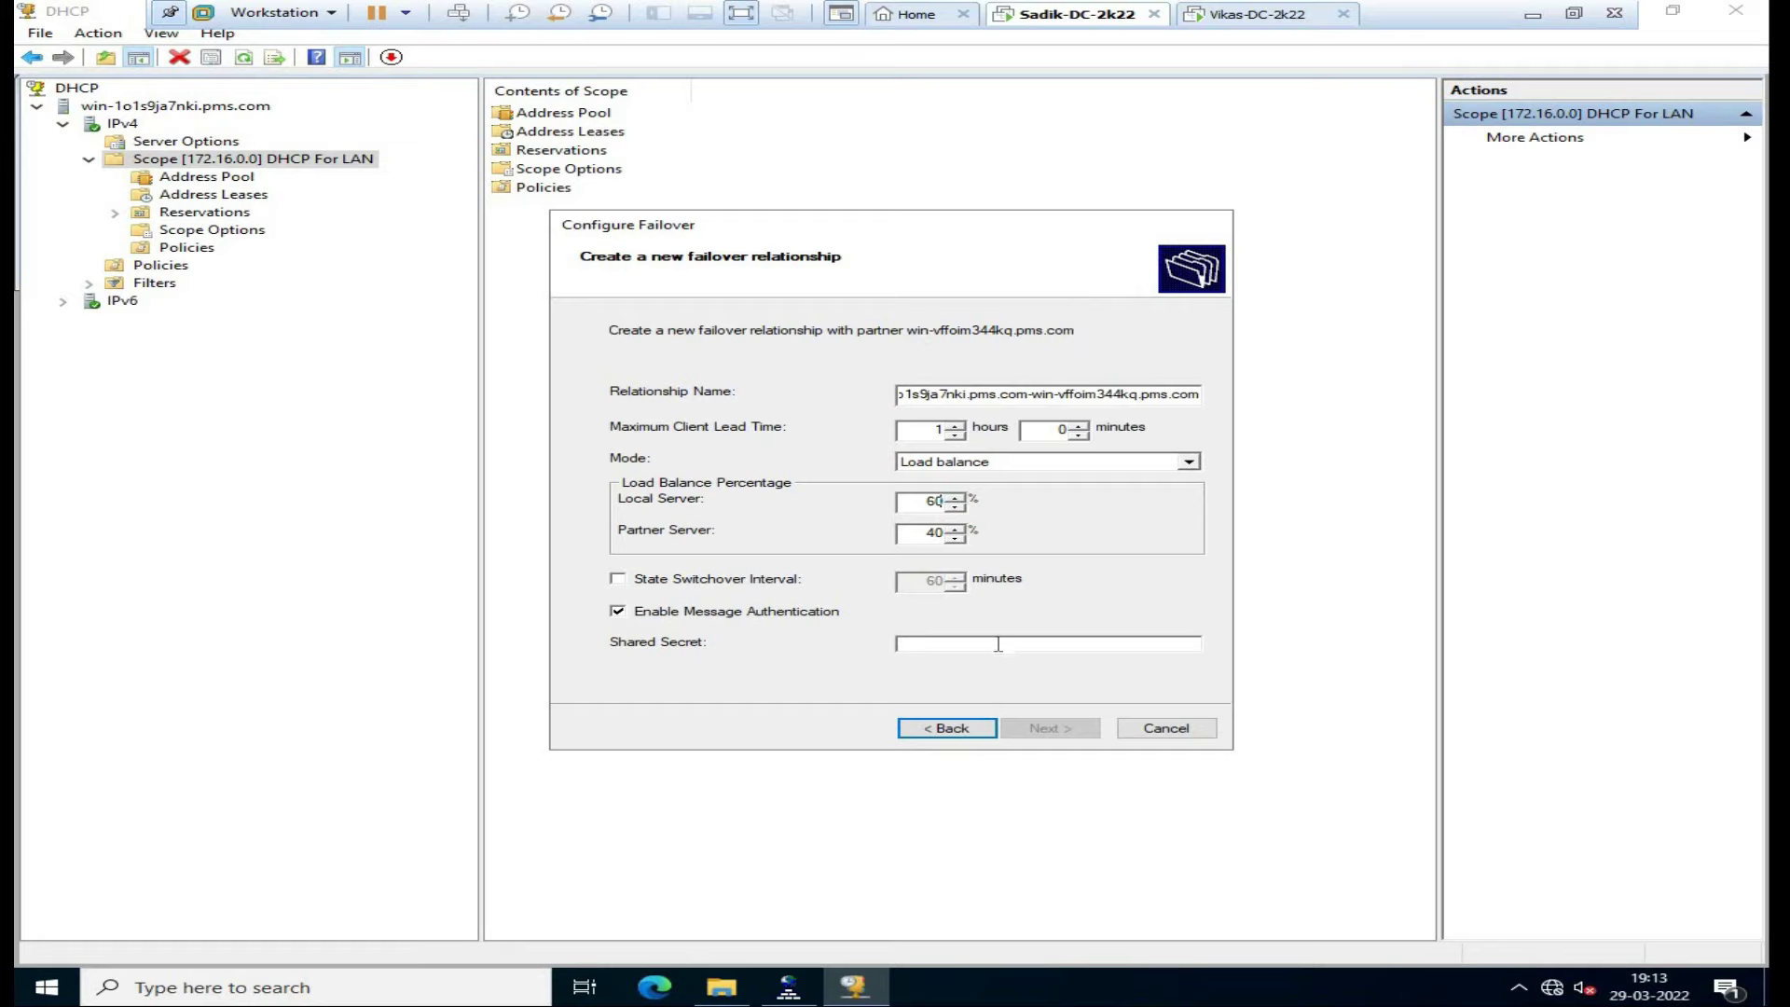
type("**")
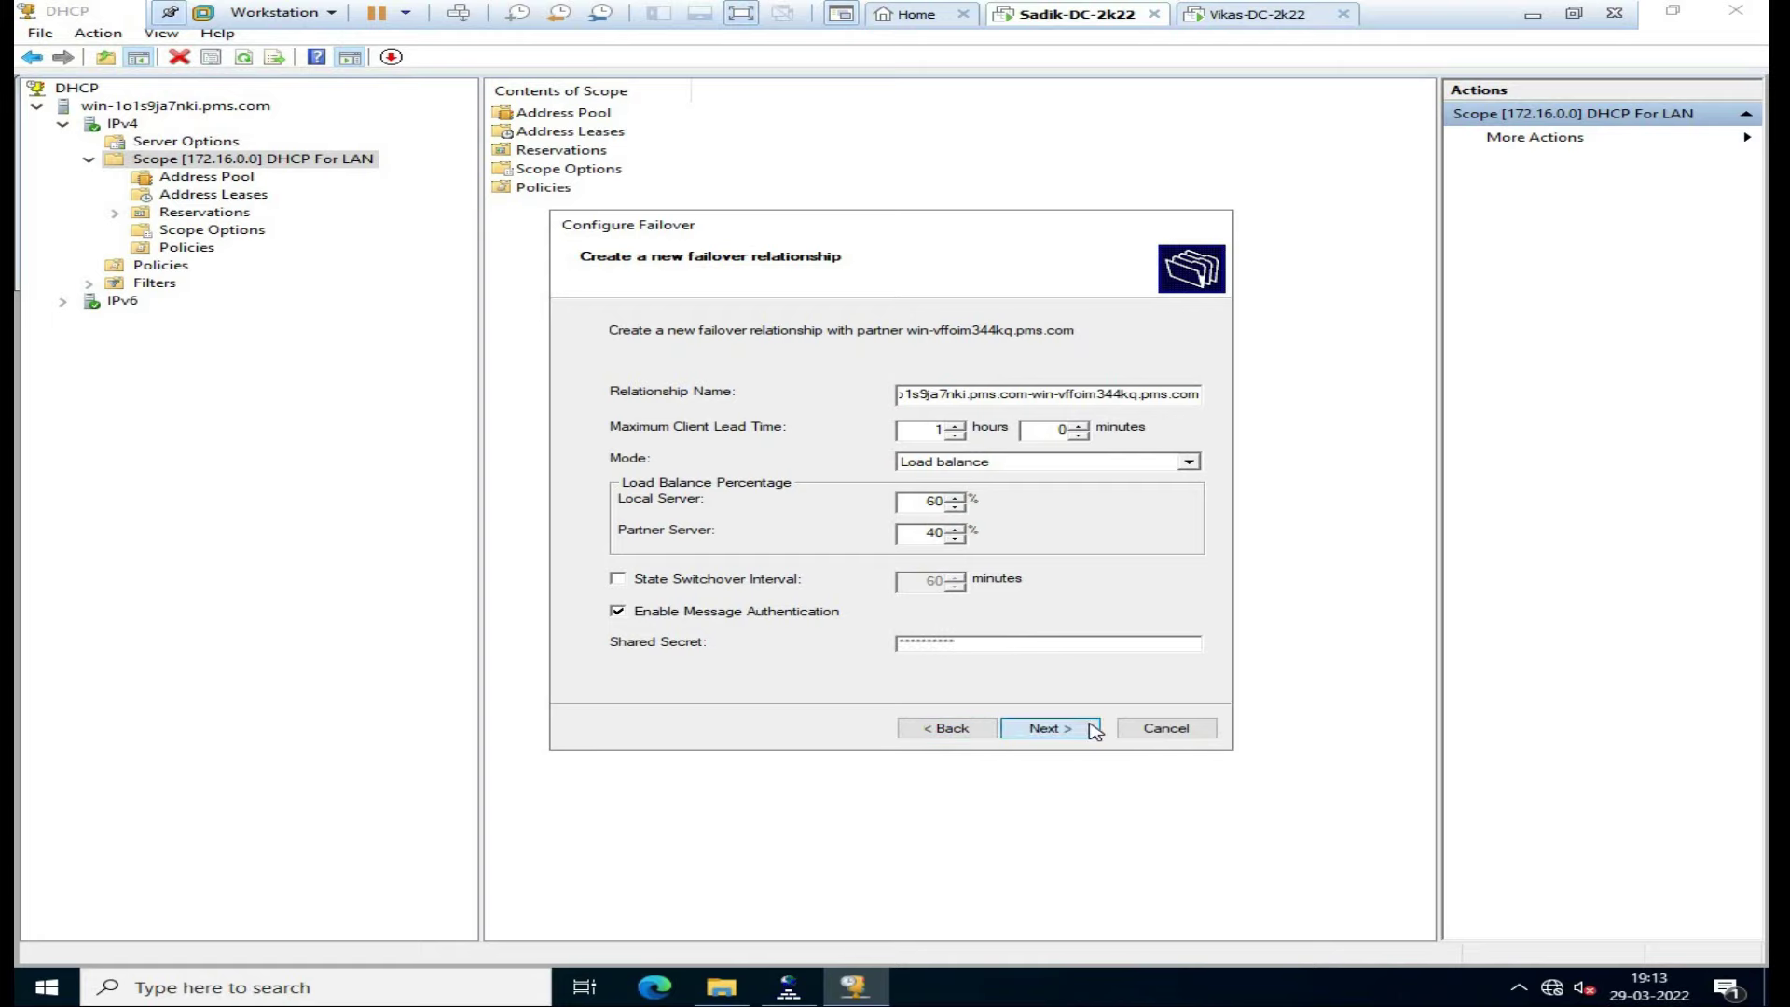
Step: Finish the failover configuration for scope 172.16.0.0 and close the progress log
left_click(1051, 727)
left_click(1060, 734)
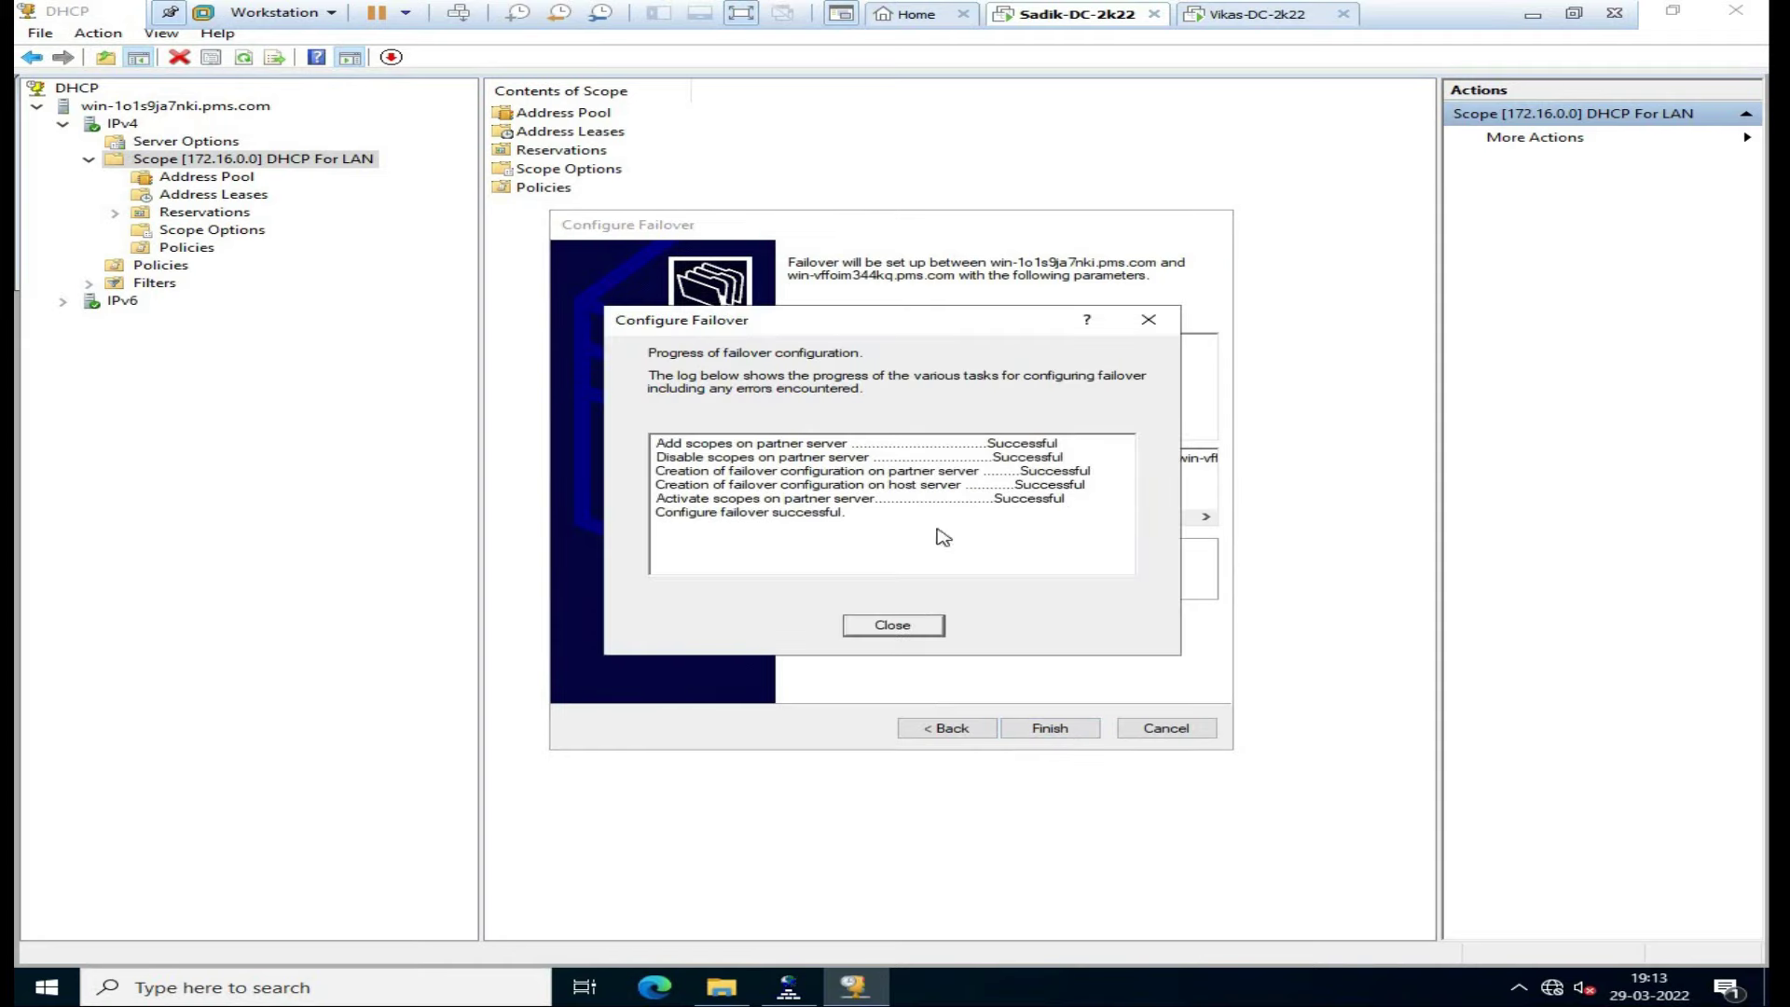
left_click(902, 626)
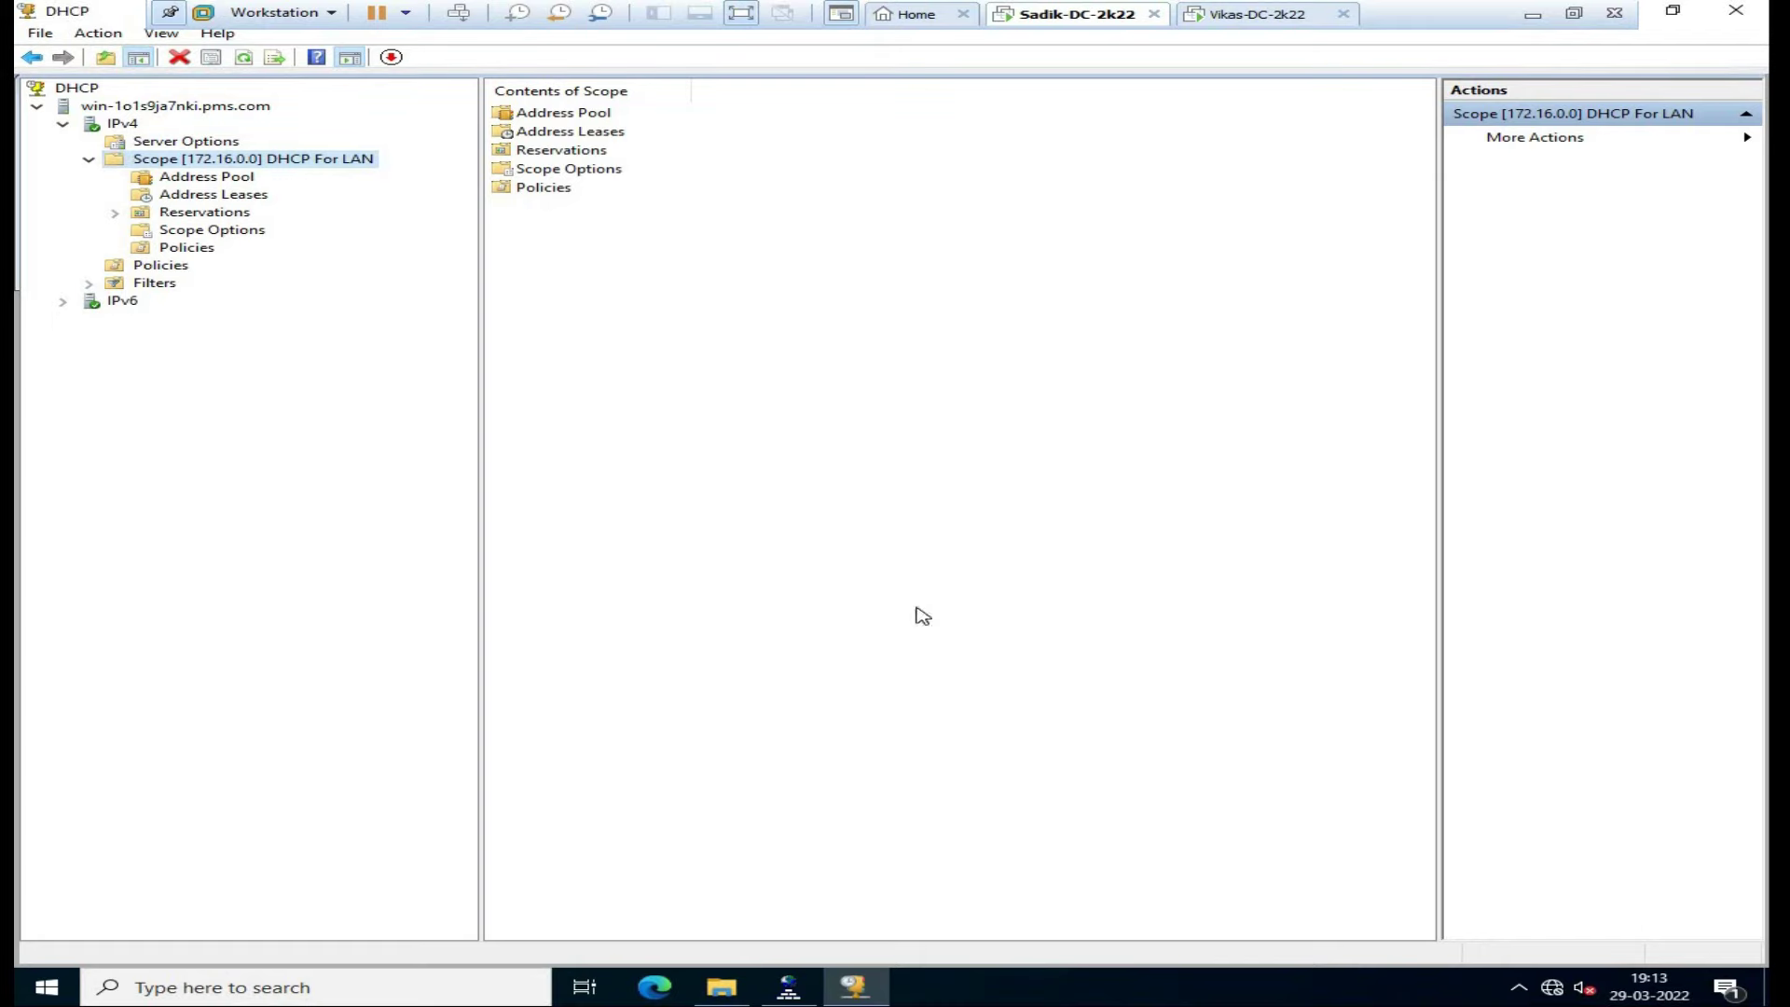
Step: On win-vffoim344kq, launch the DHCP console and expand IPv4 and scope 172.16.0.0
left_click(1261, 25)
left_click(46, 987)
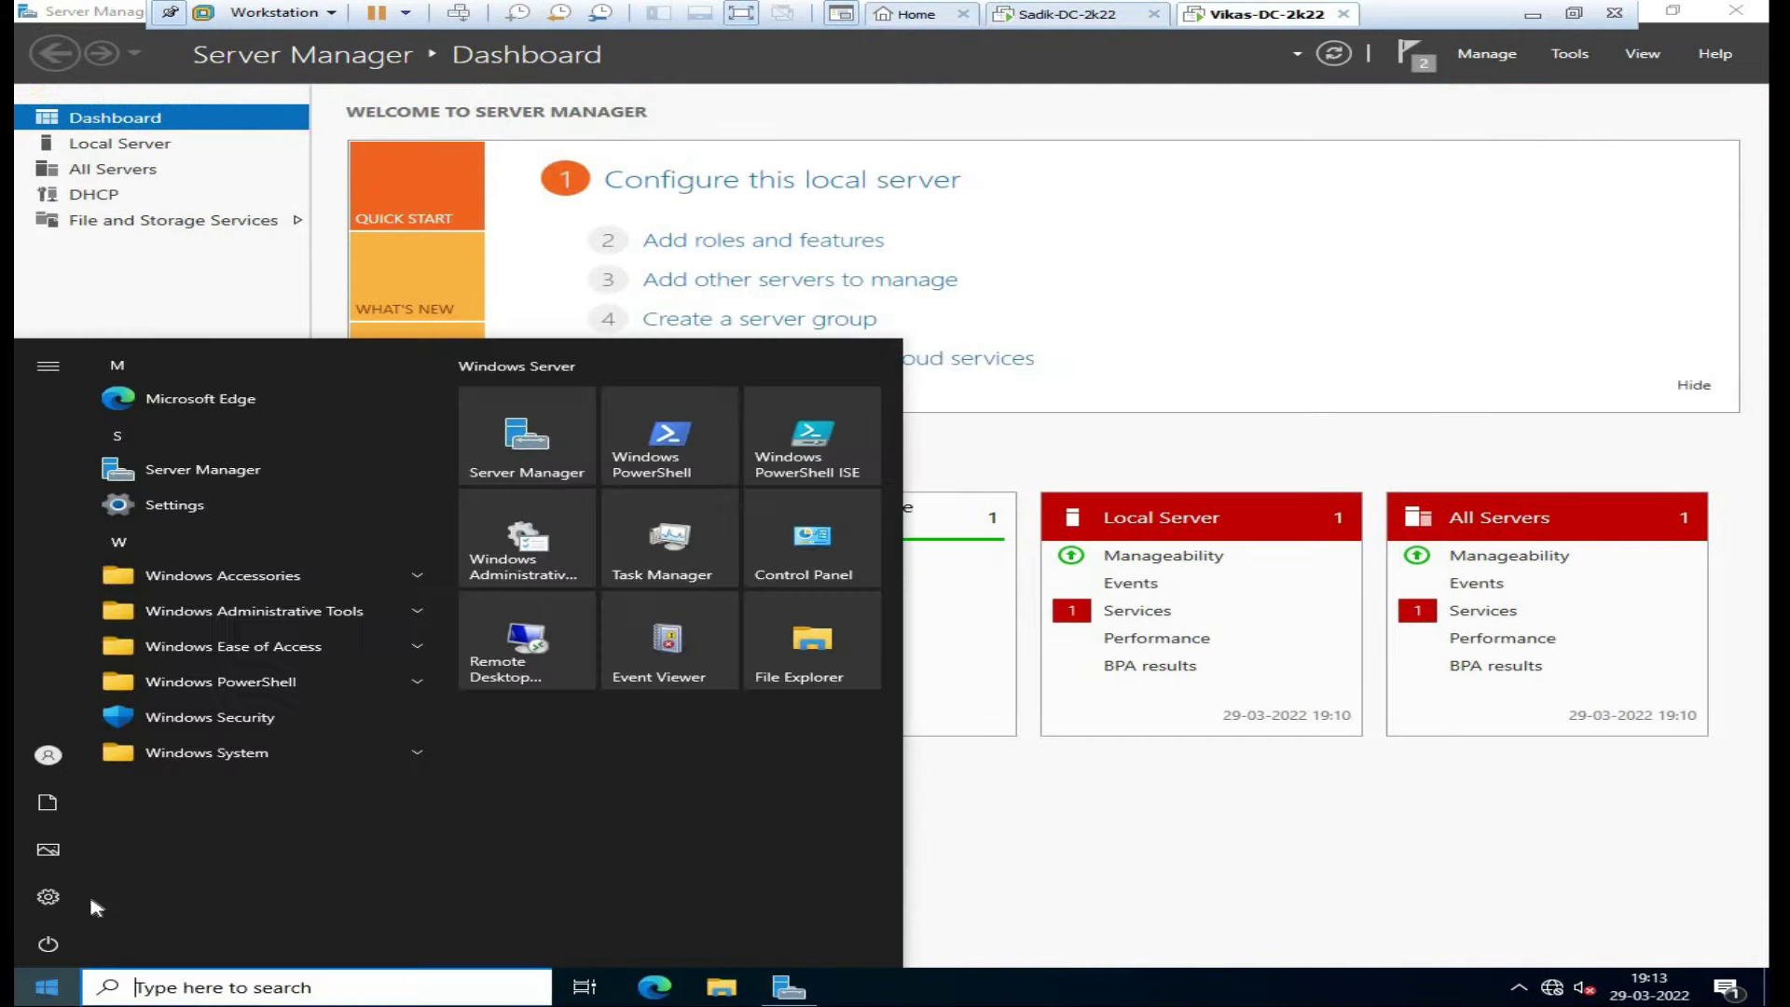
left_click(345, 610)
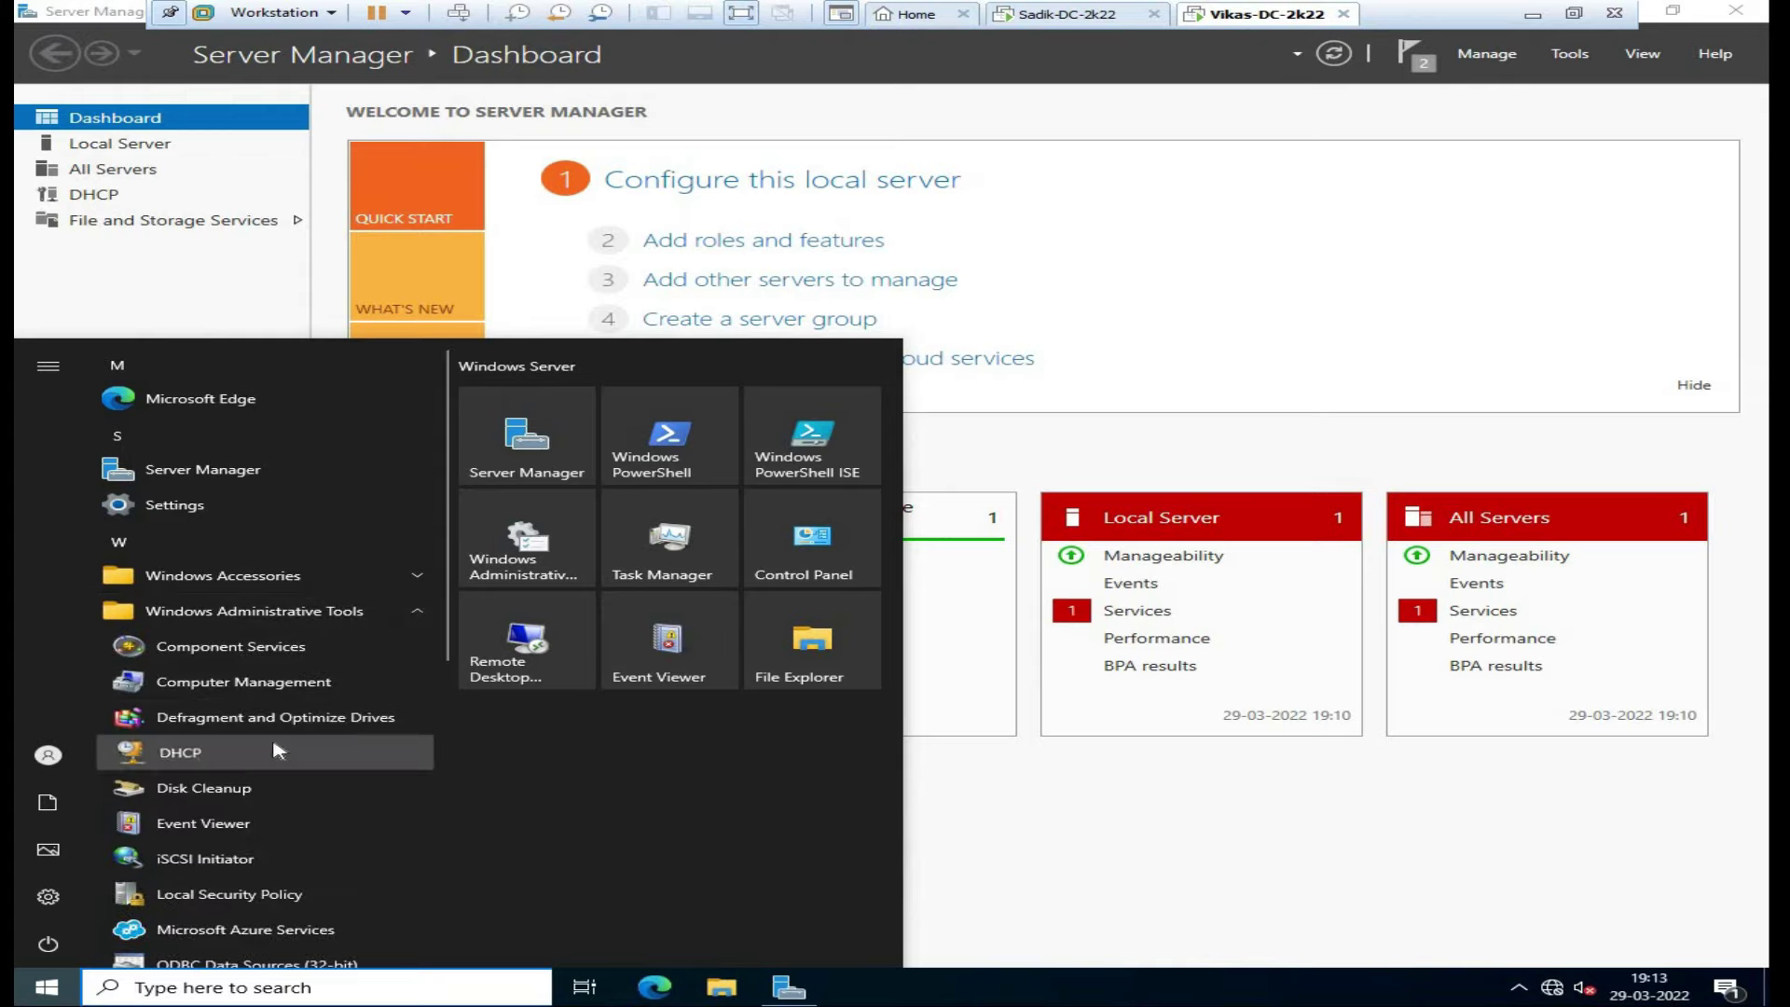
left_click(276, 751)
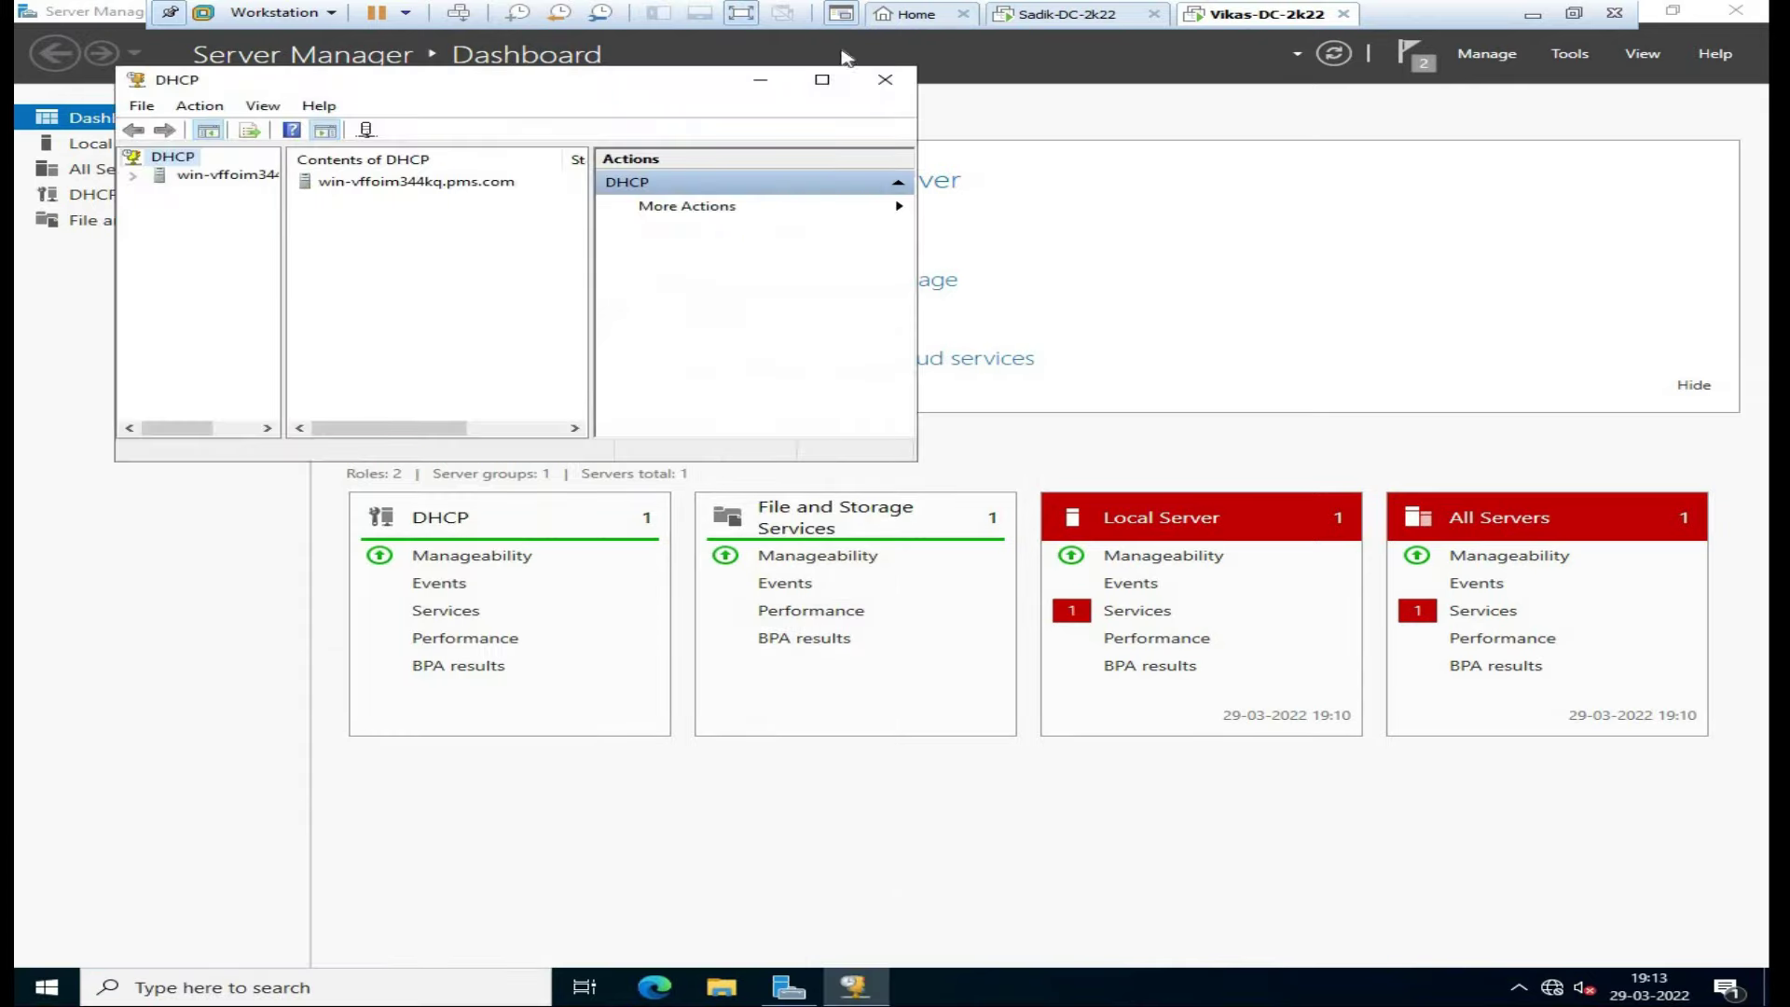
left_click(821, 79)
left_click_drag(182, 217, 514, 221)
left_click(105, 105)
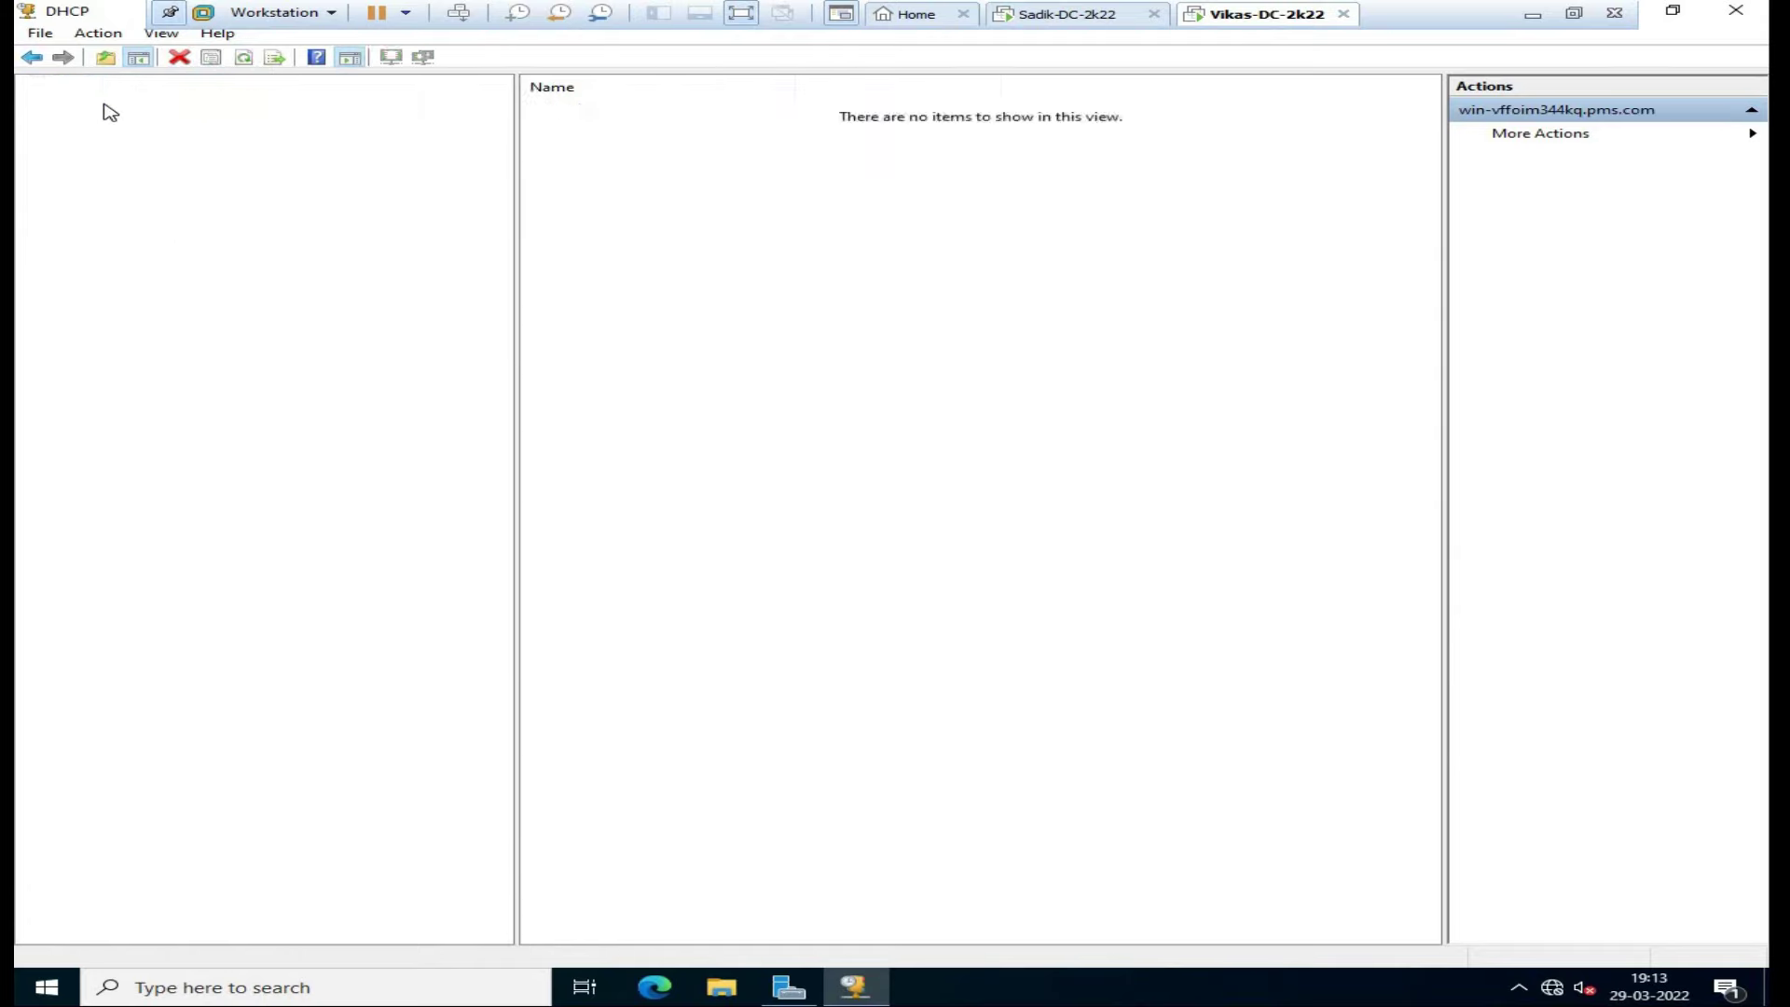
double_click(117, 122)
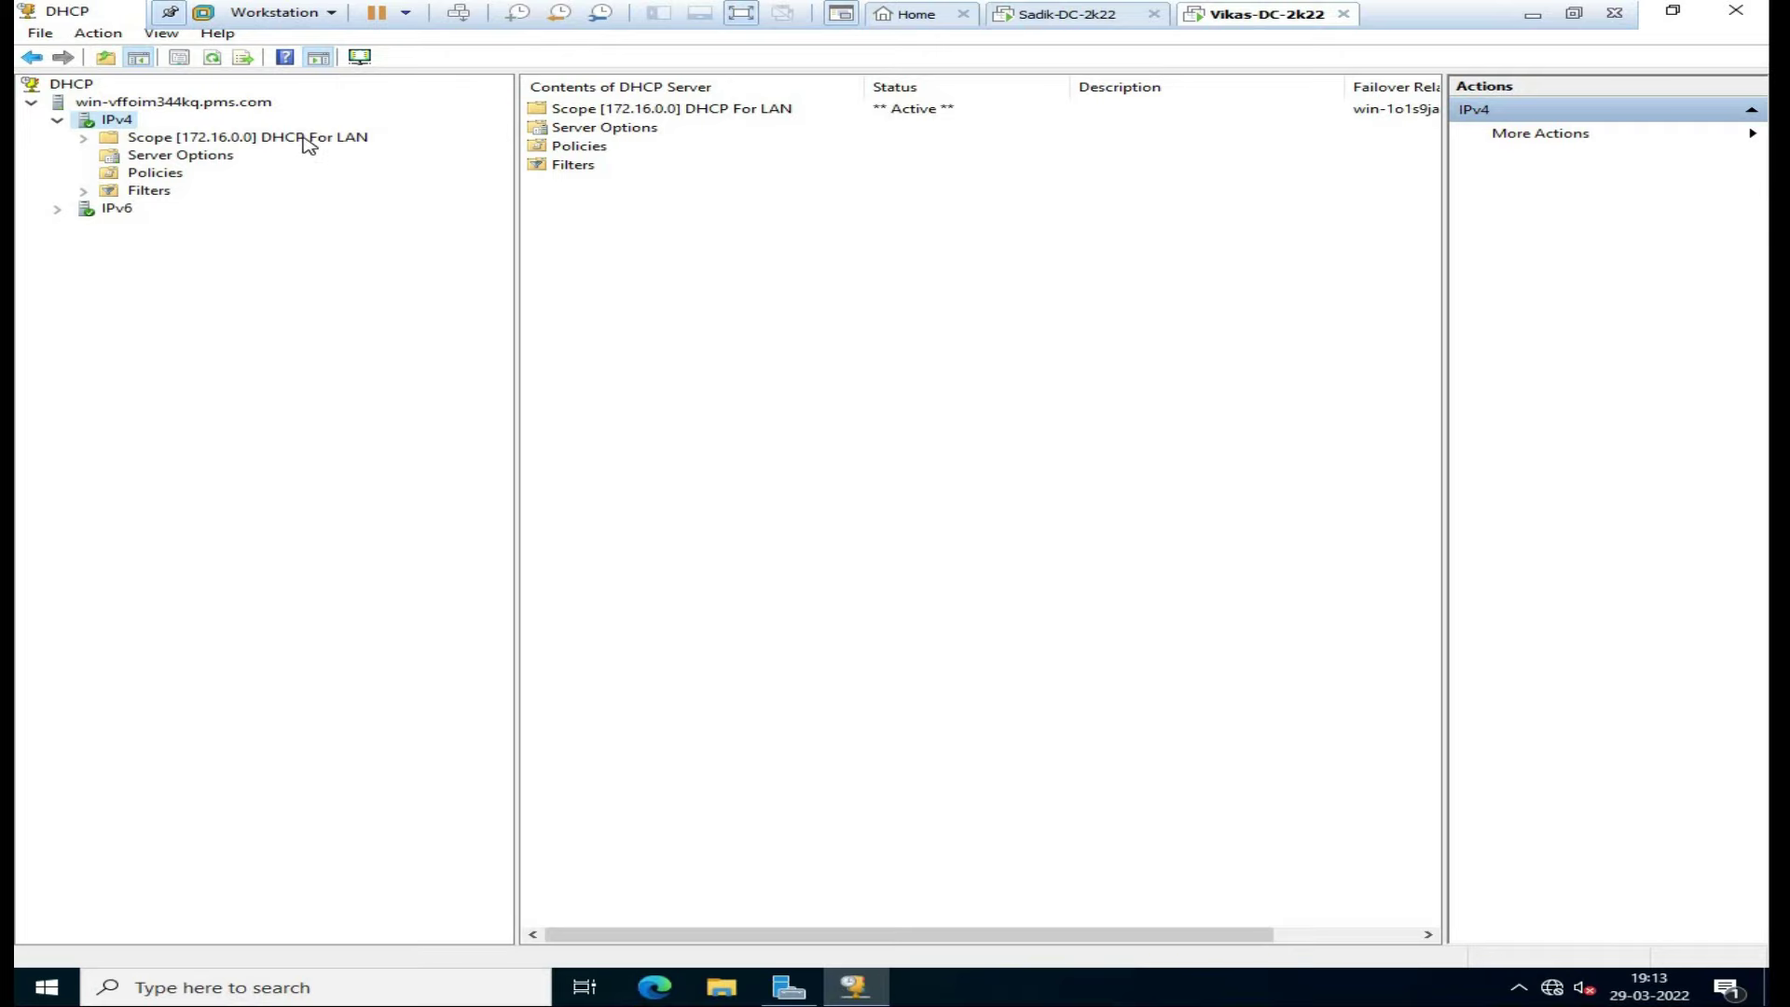
double_click(307, 140)
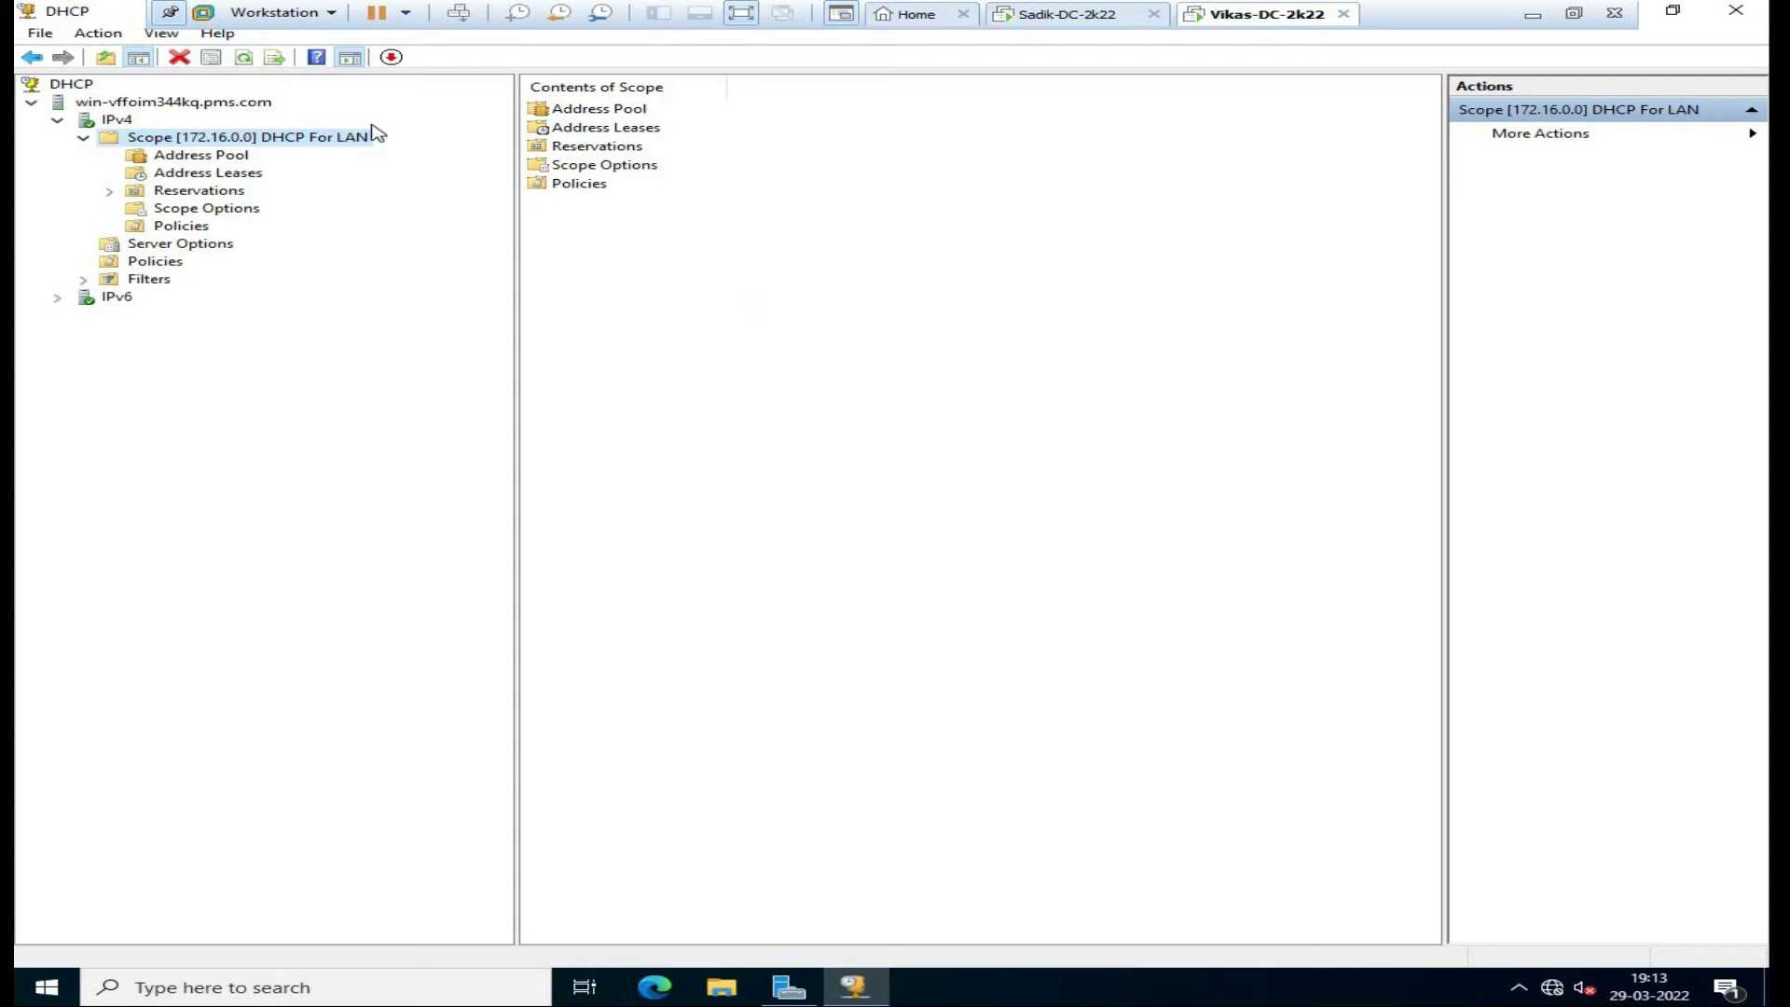
Step: Delete the 172.16.0.5 exclusion range from the first server's address pool
left_click(1076, 19)
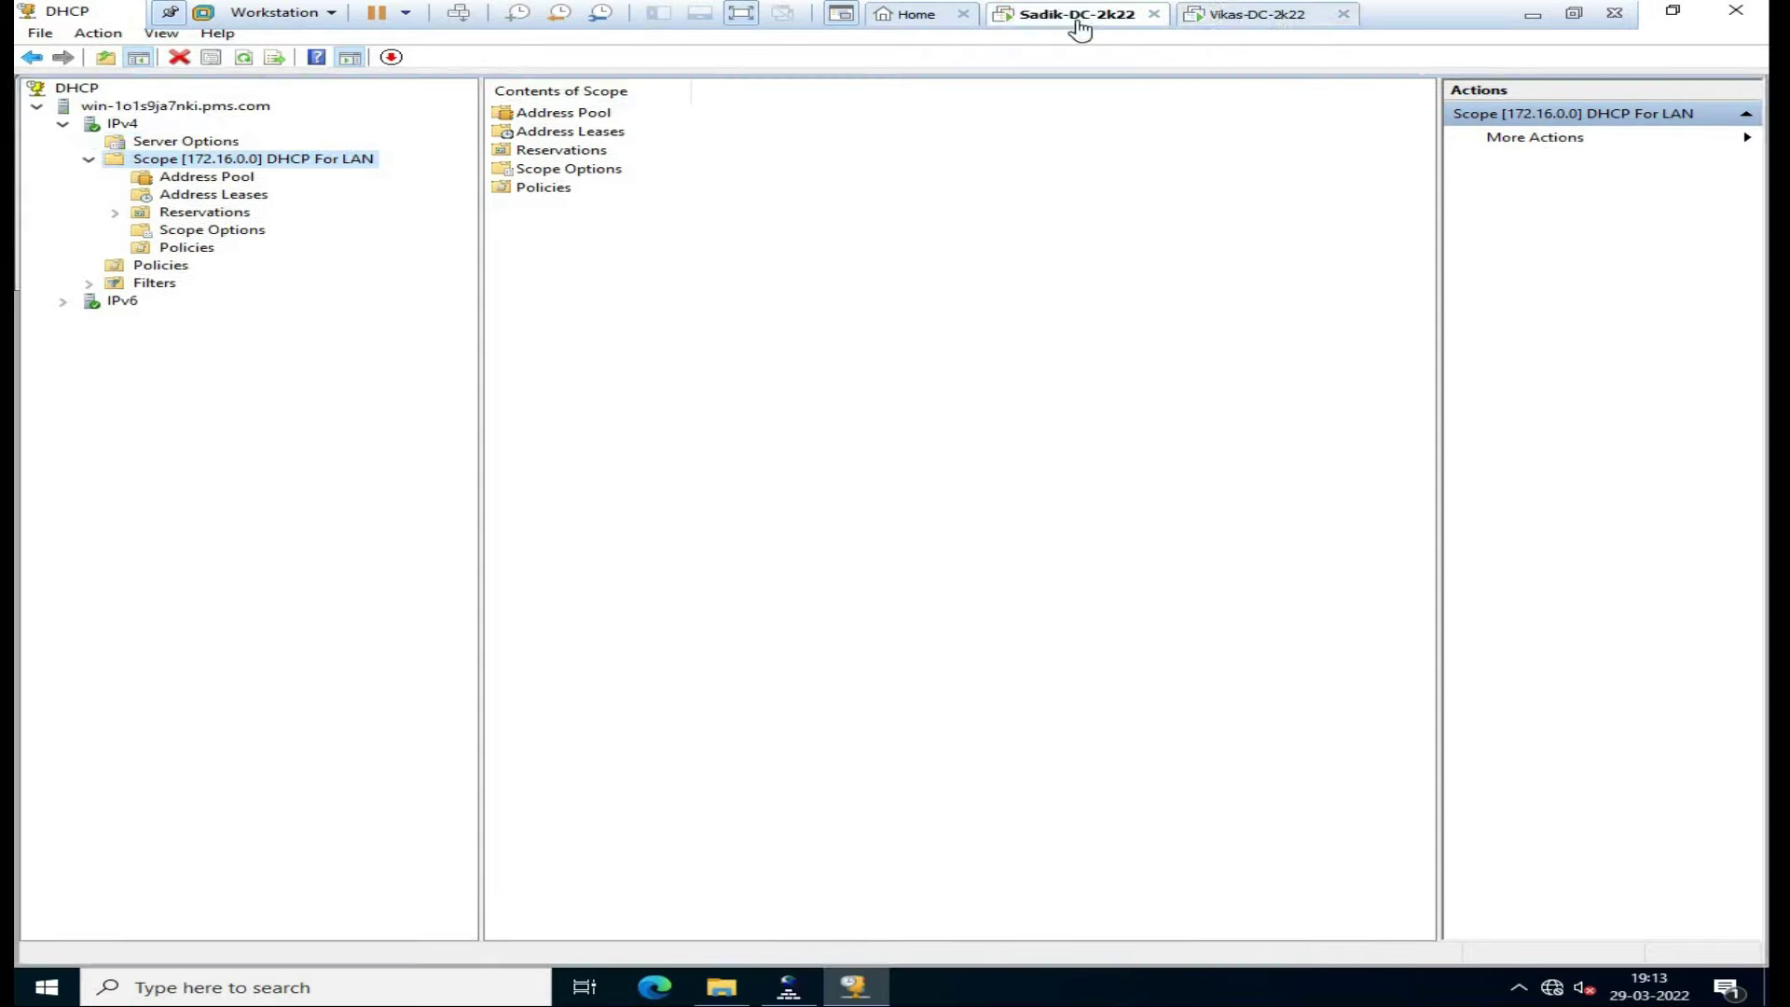
left_click(230, 178)
left_click(554, 133)
right_click(554, 132)
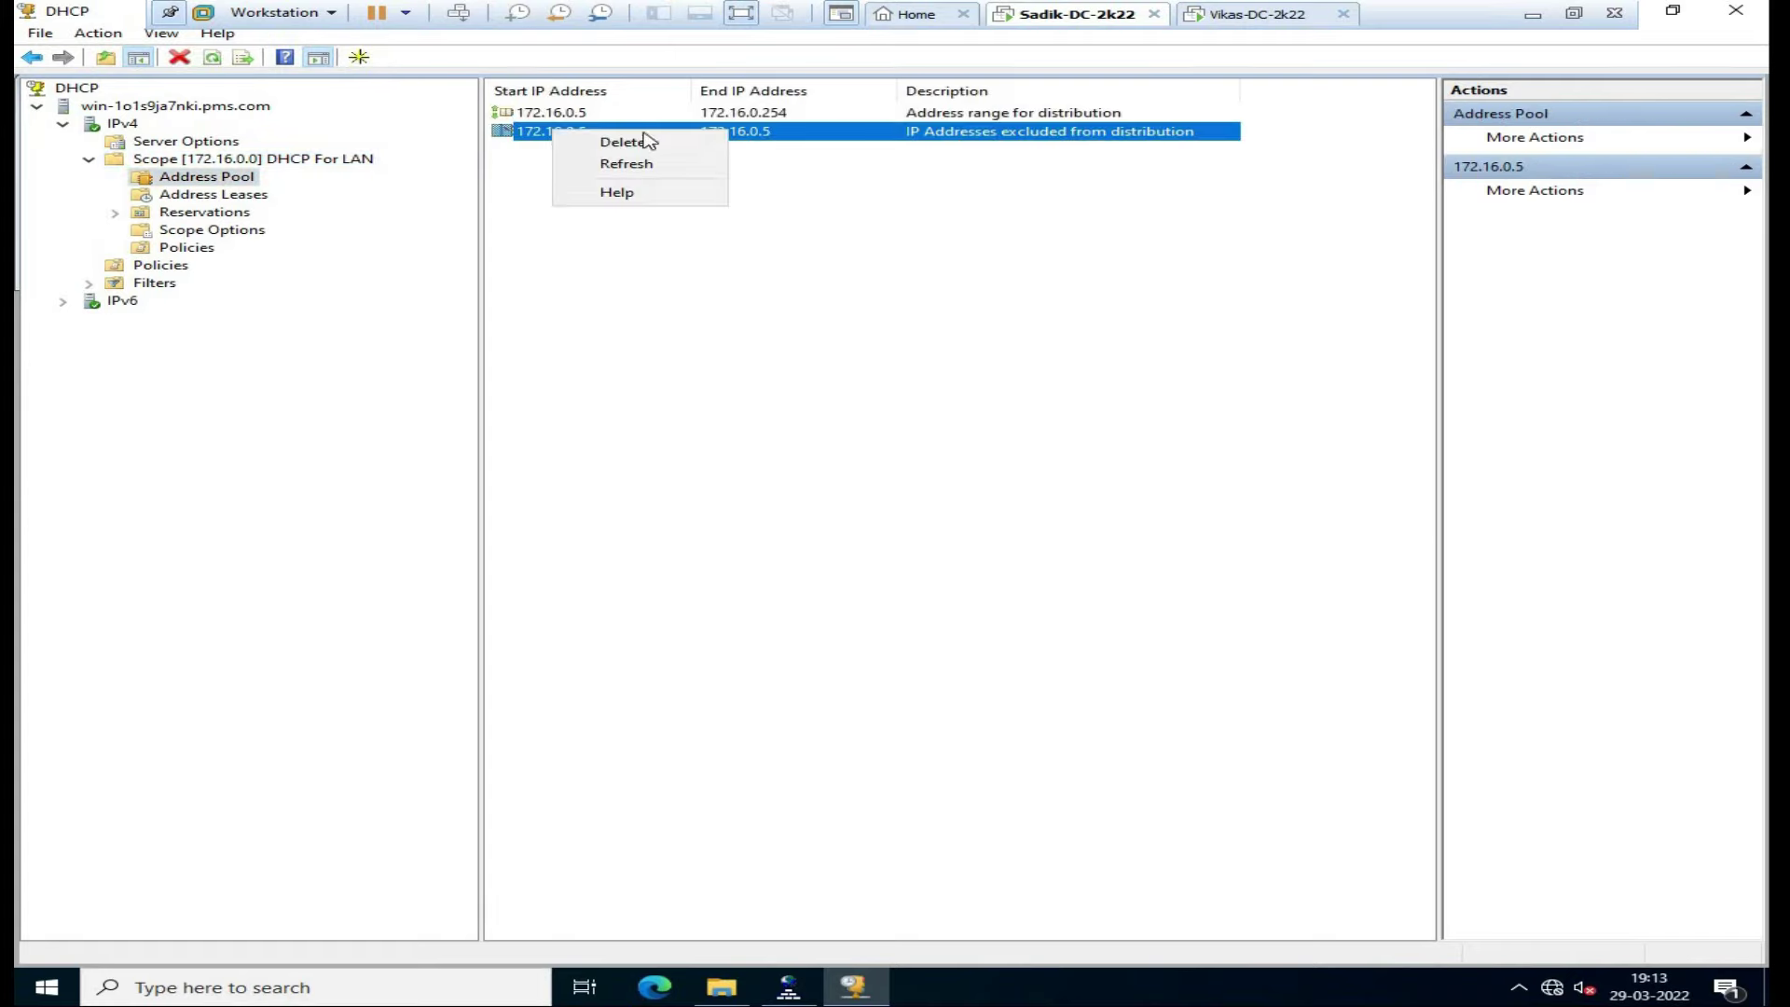
left_click(644, 142)
left_click(928, 567)
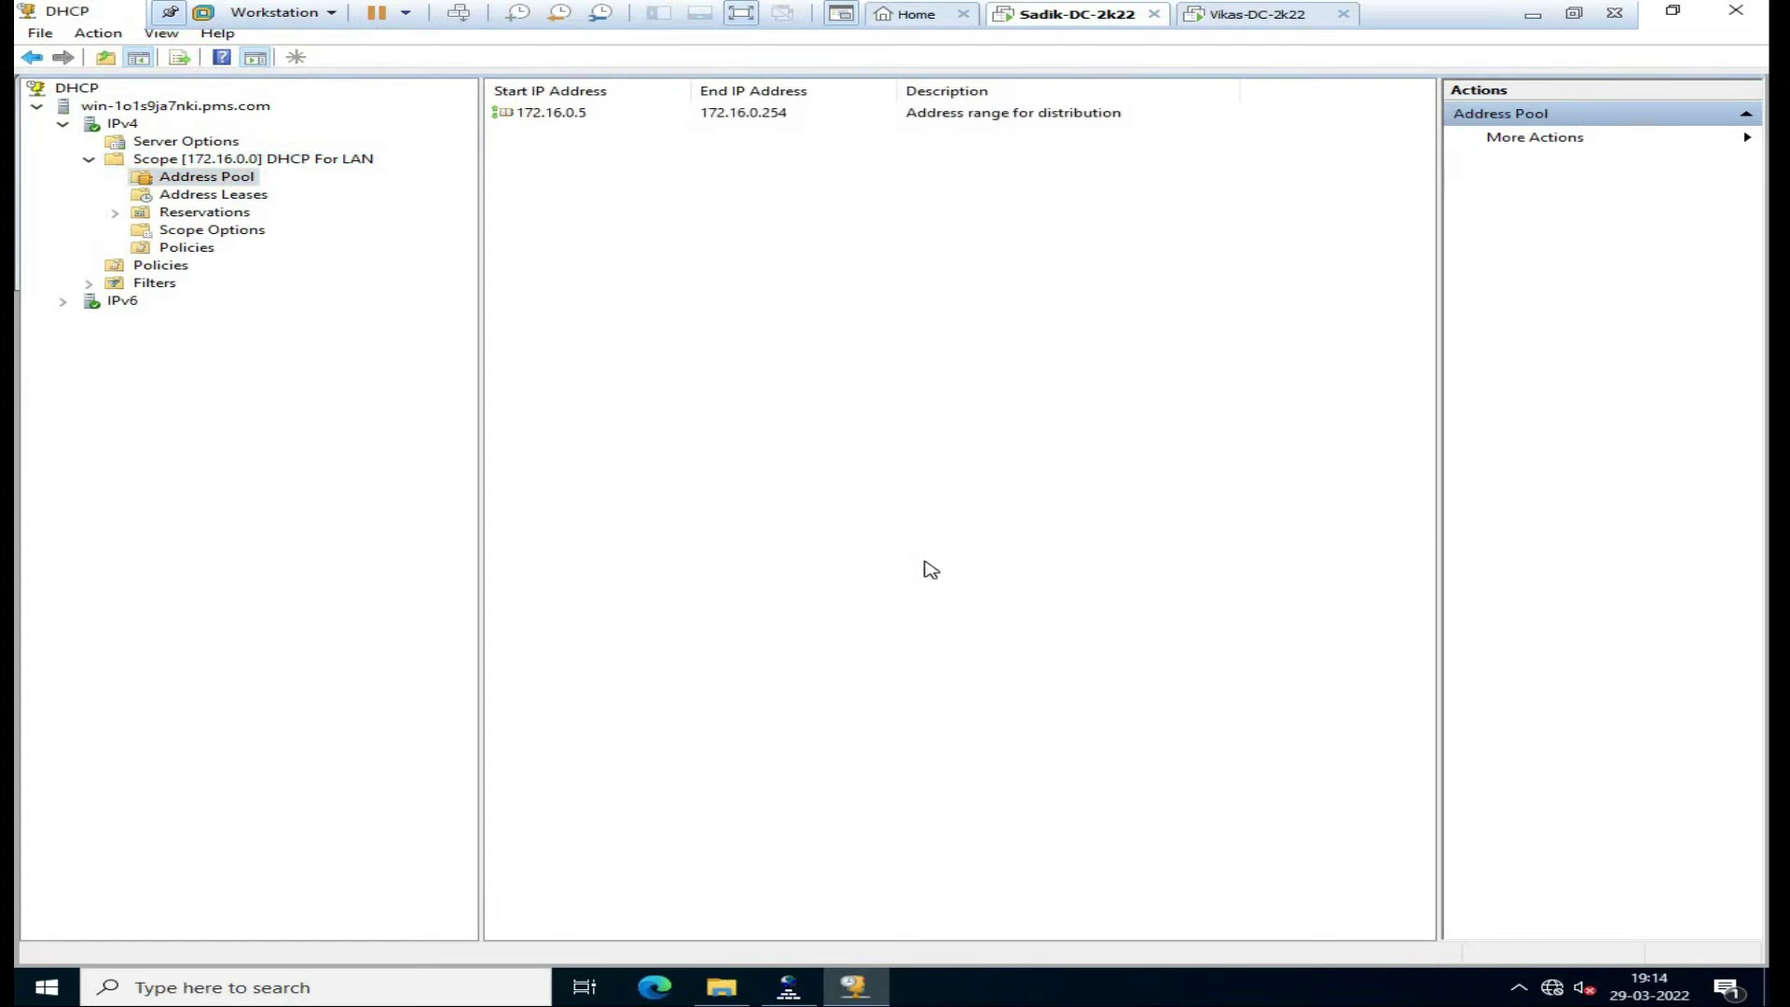
Step: Refresh the partner server and check its 172.16.0.0 address pool, still showing the exclusion
left_click(1243, 28)
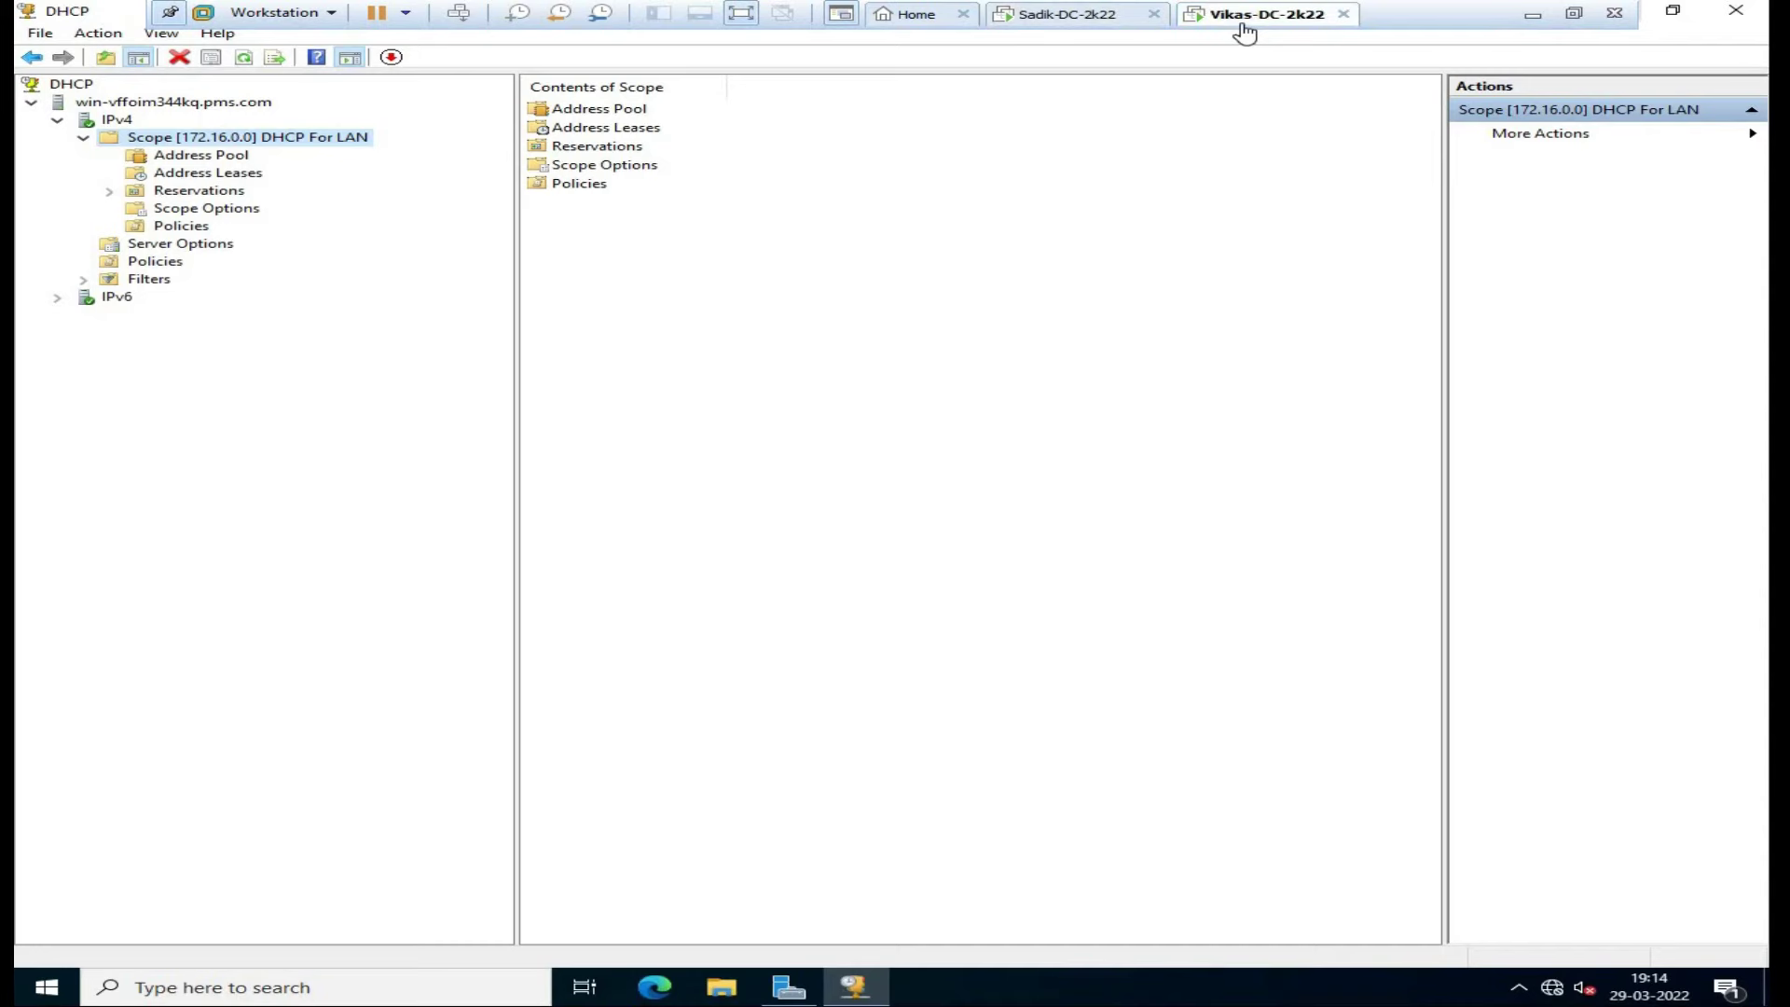
right_click(266, 139)
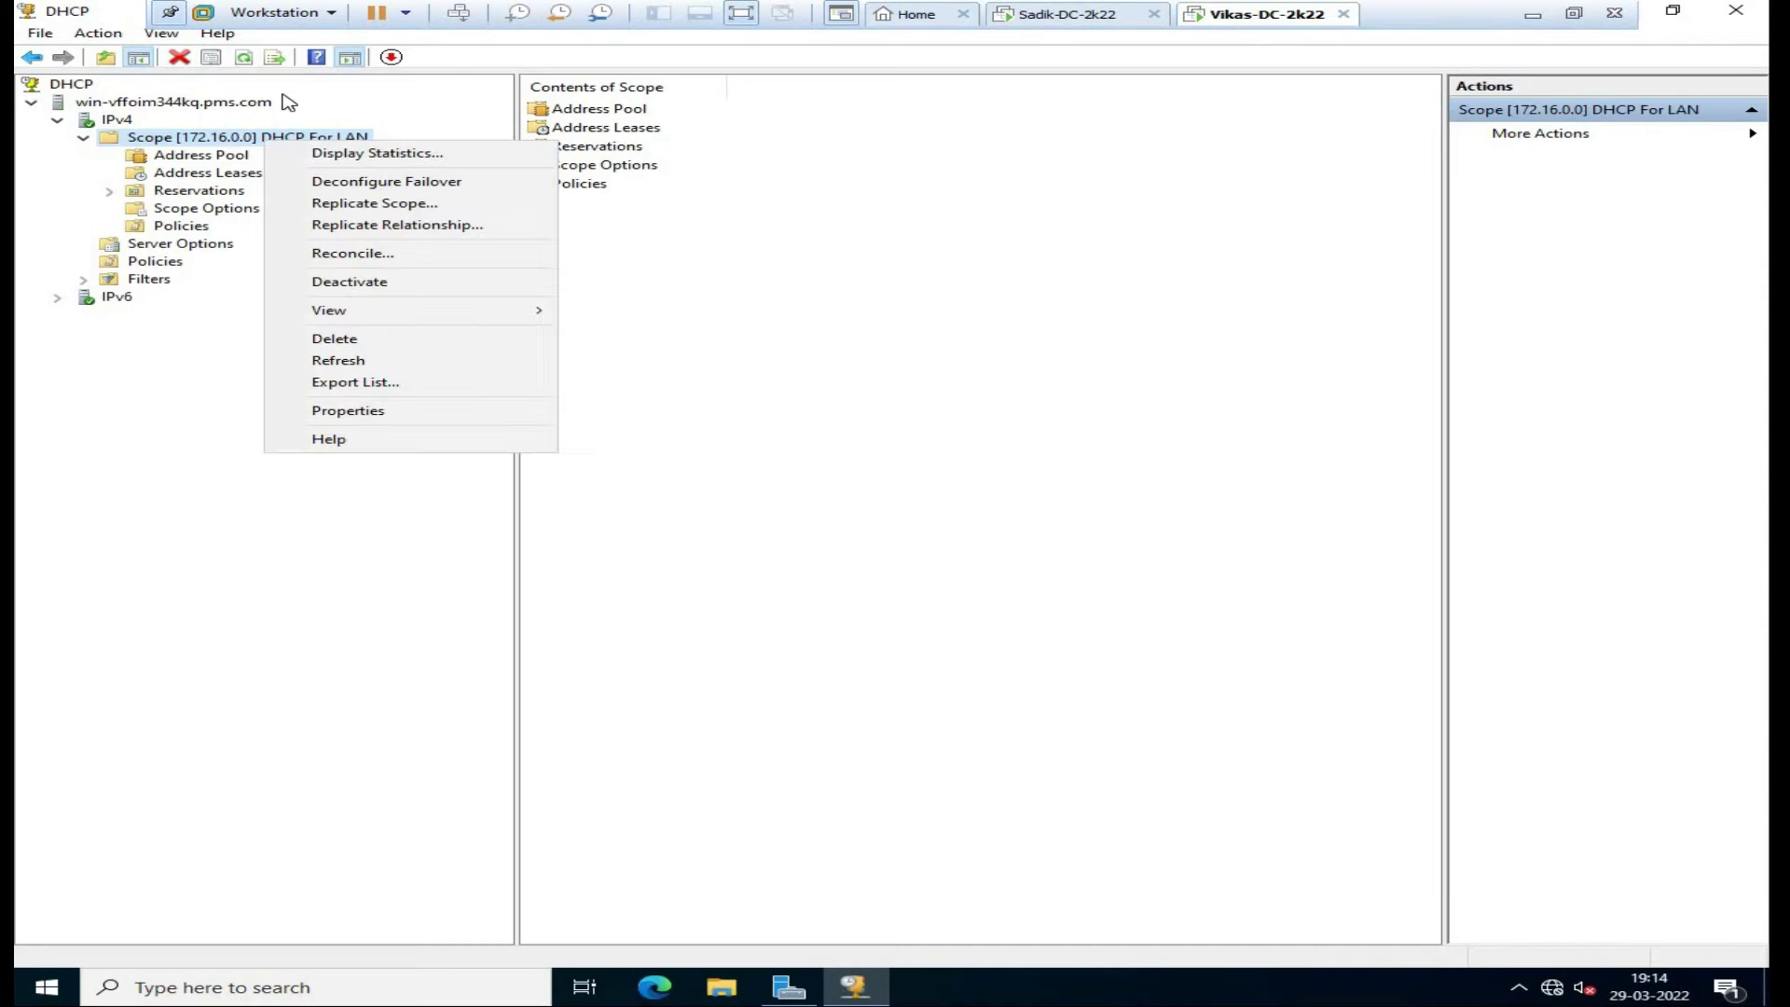
left_click(197, 105)
left_click(244, 58)
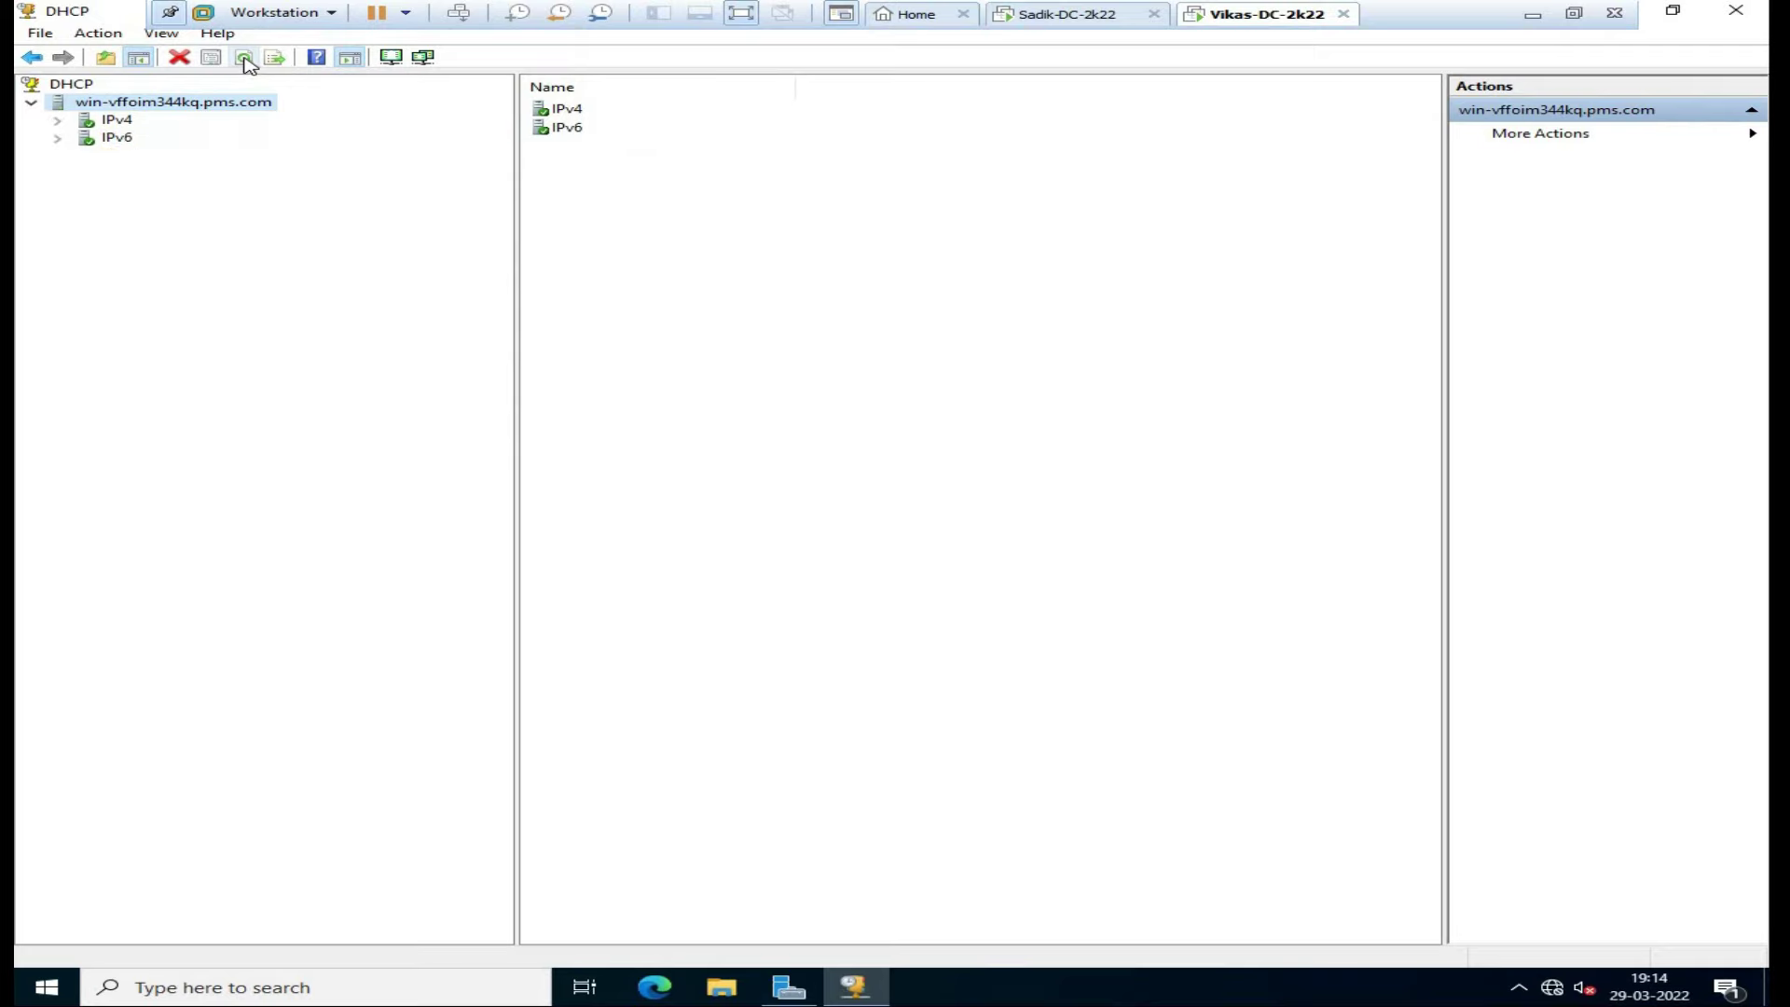
double_click(119, 122)
double_click(214, 139)
left_click(191, 156)
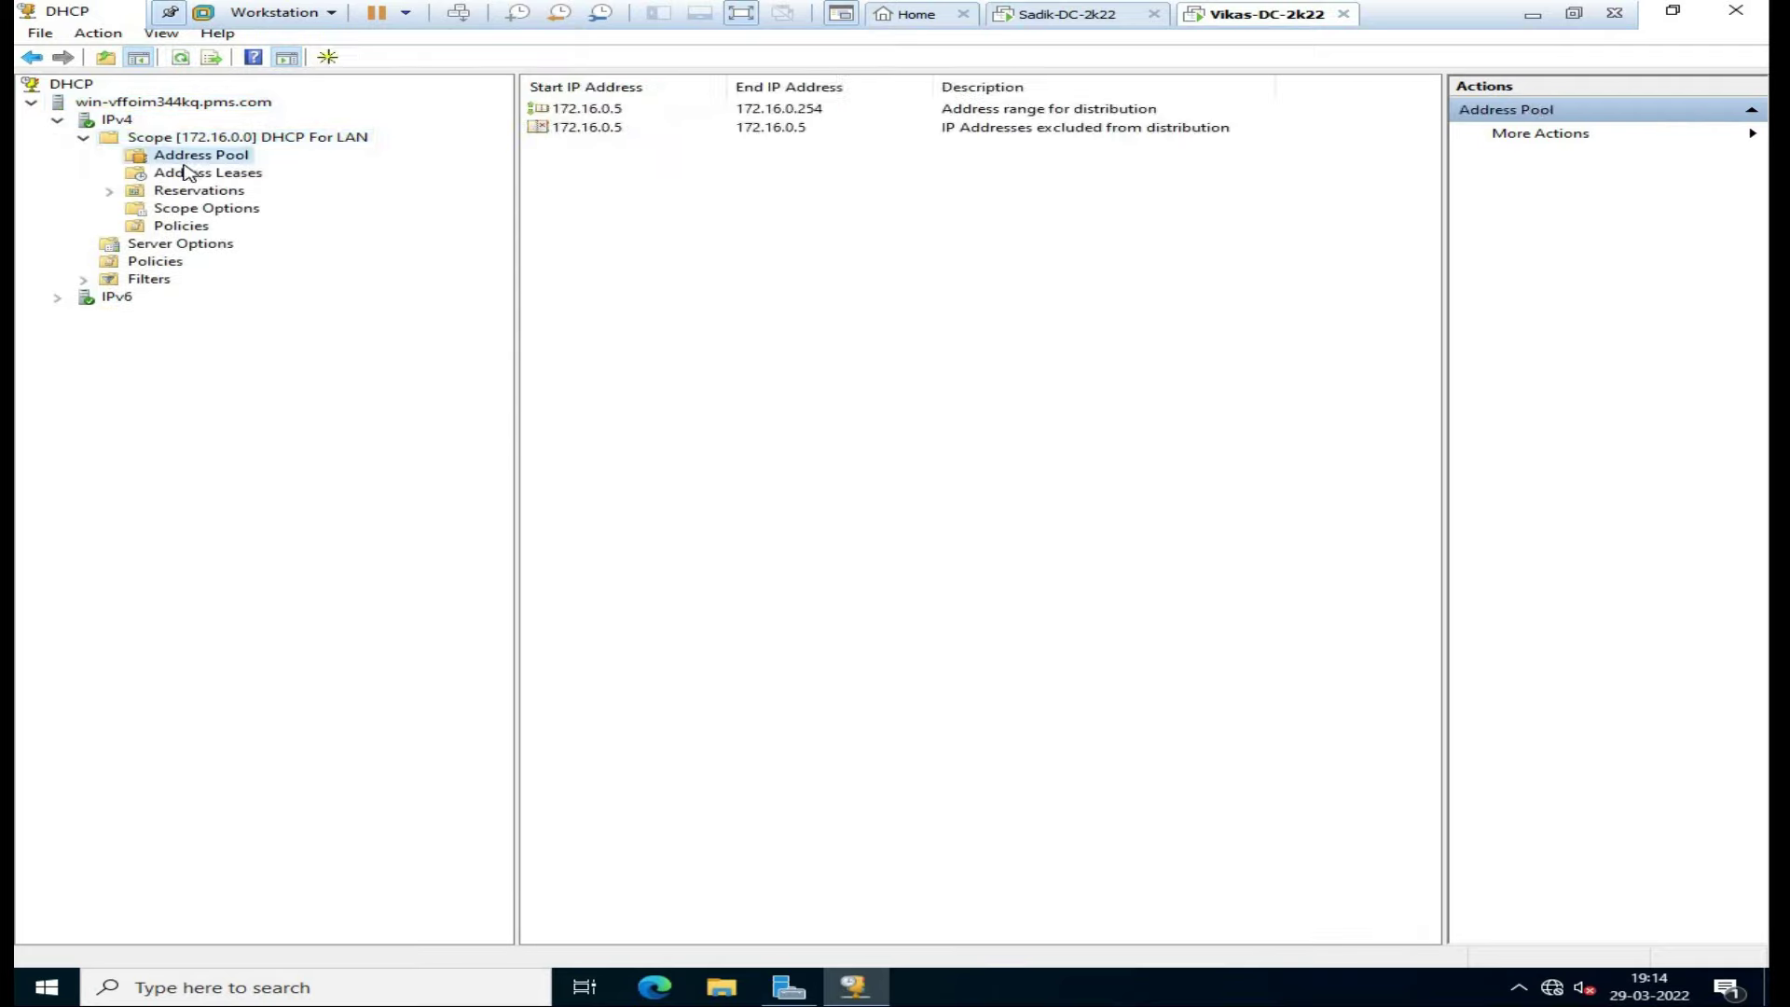
left_click(610, 131)
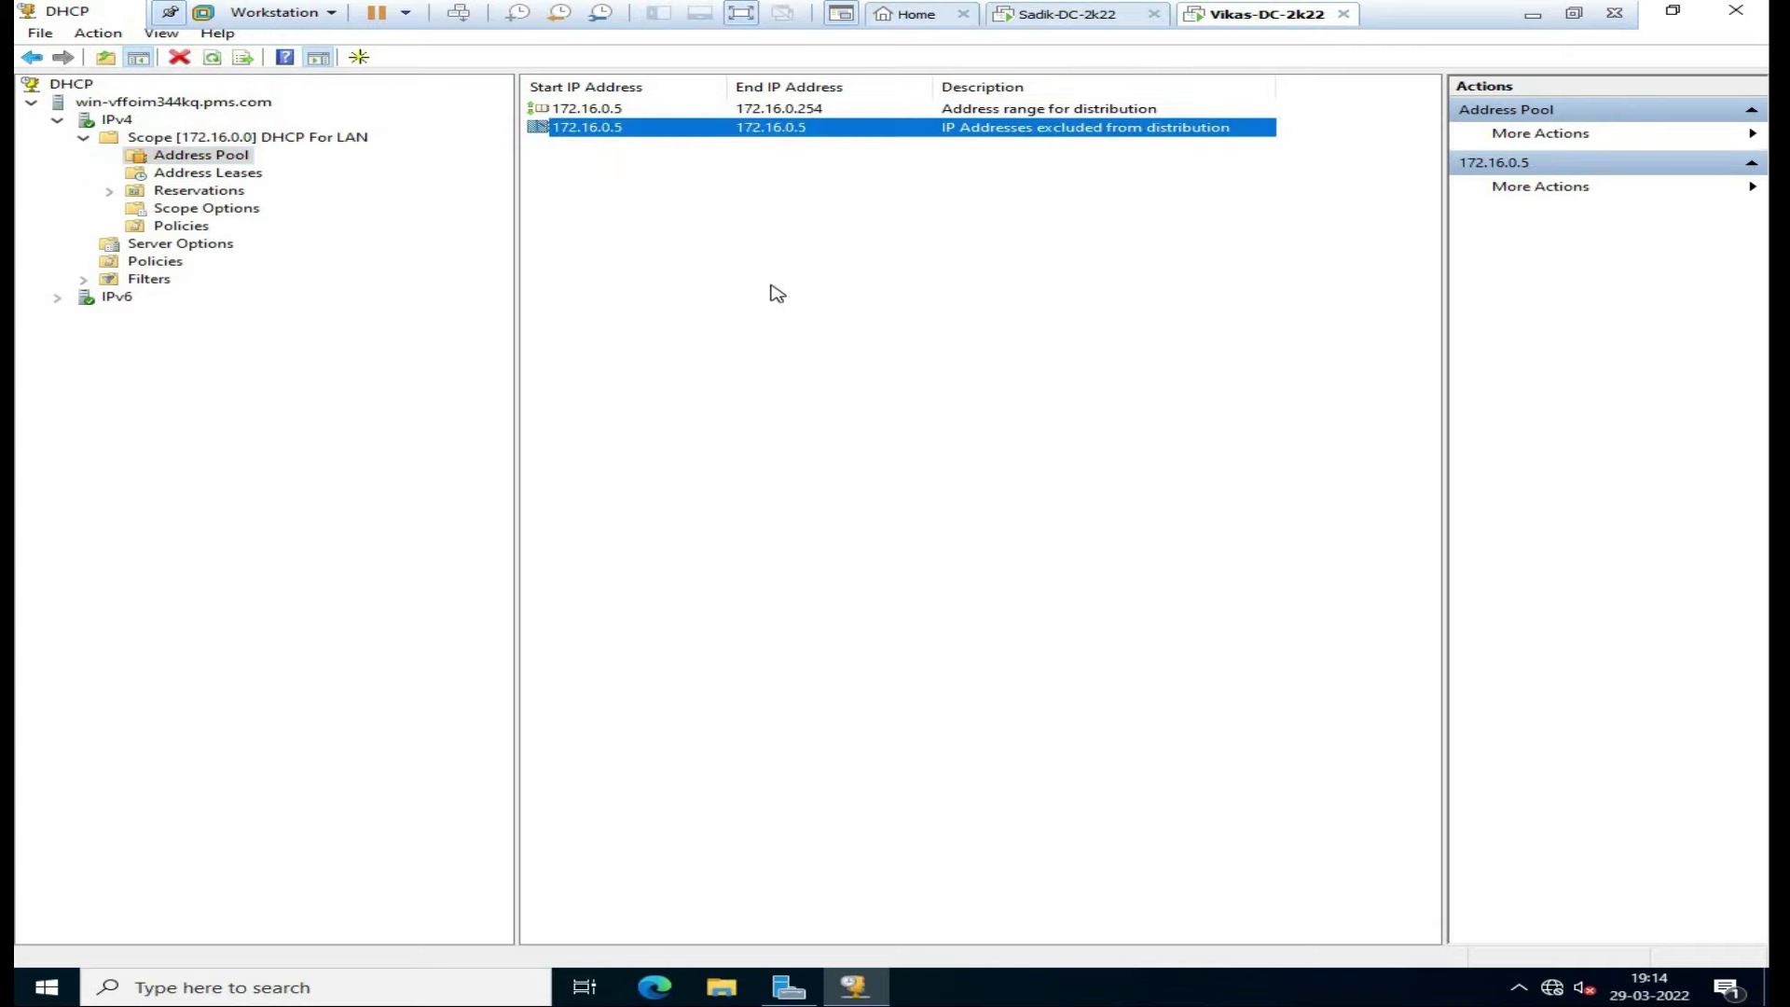
Step: Replicate scope 172.16.0.0 to the partner server
left_click(1025, 15)
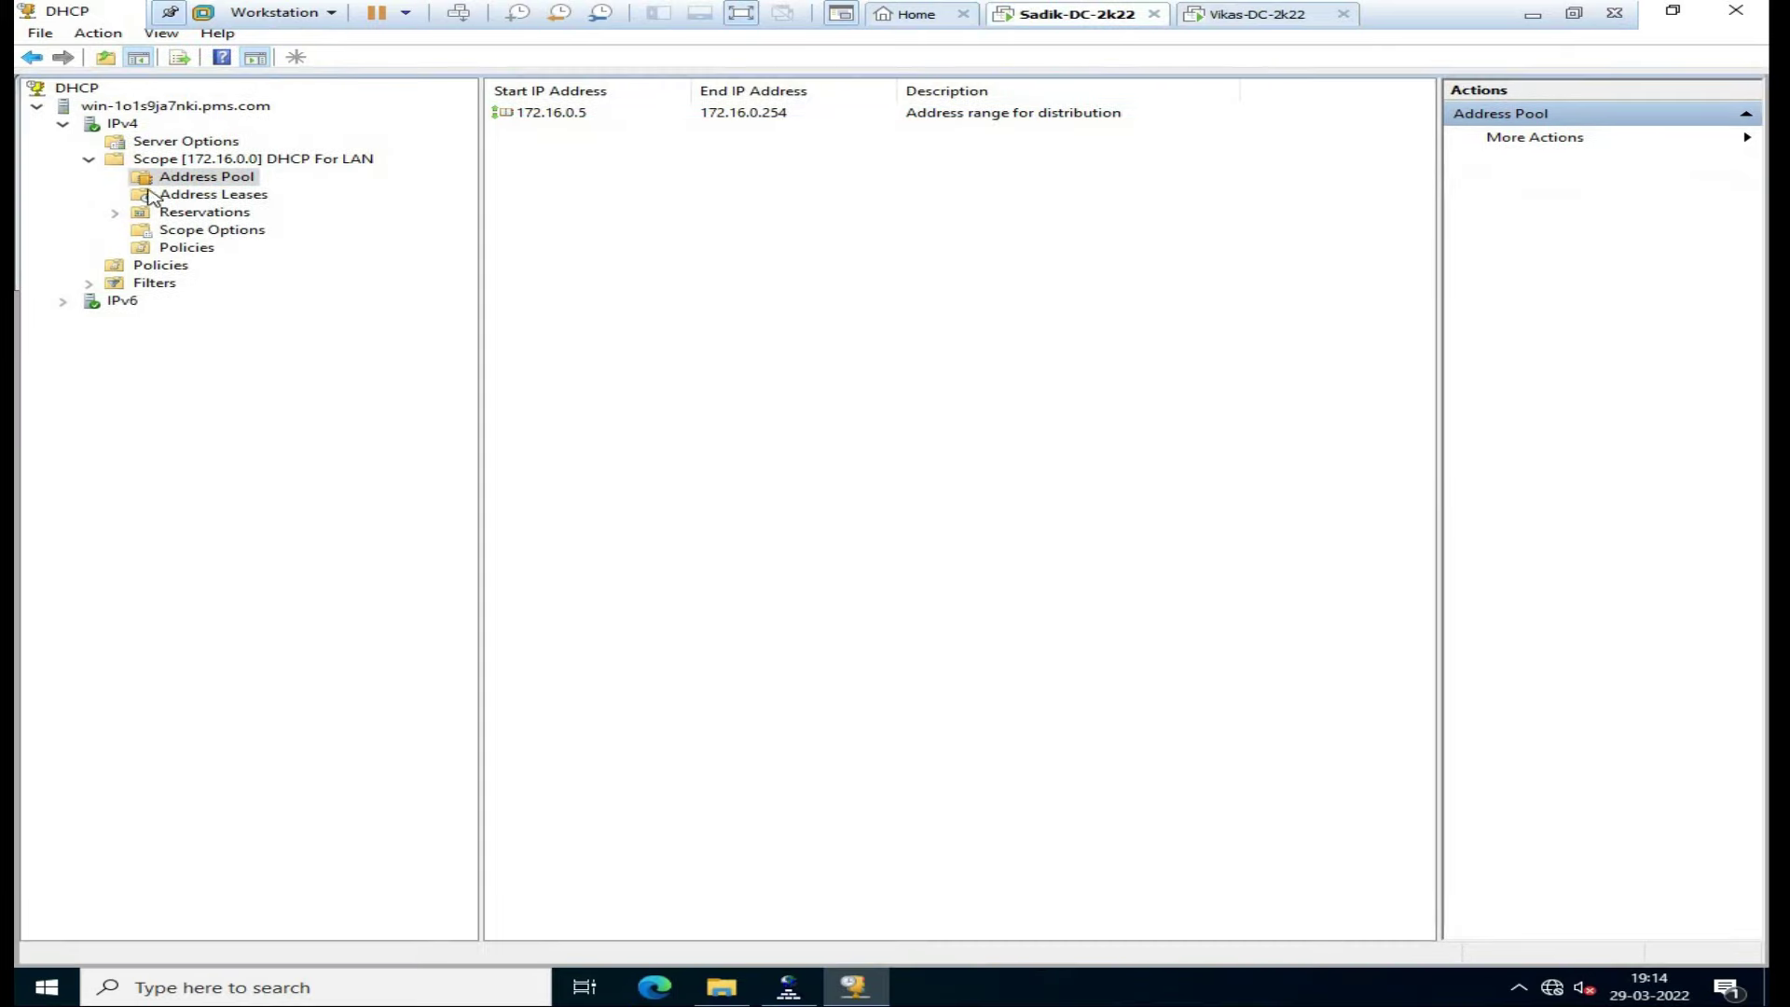
right_click(238, 164)
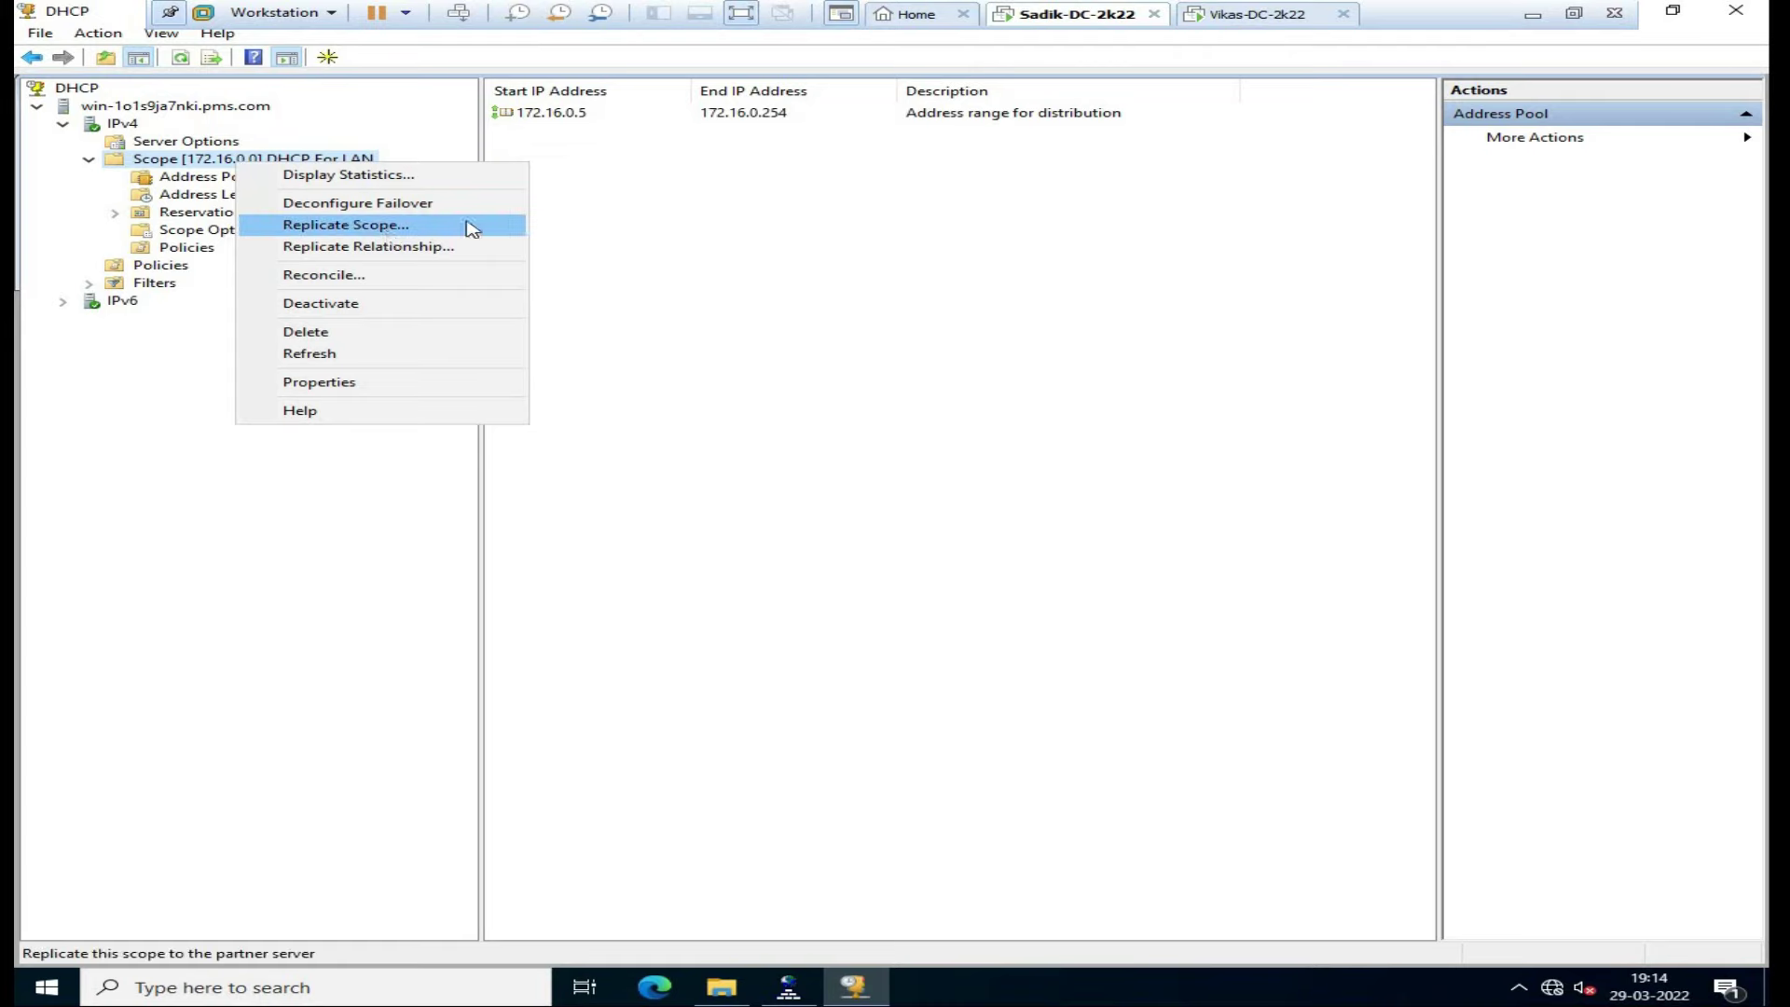
left_click(347, 227)
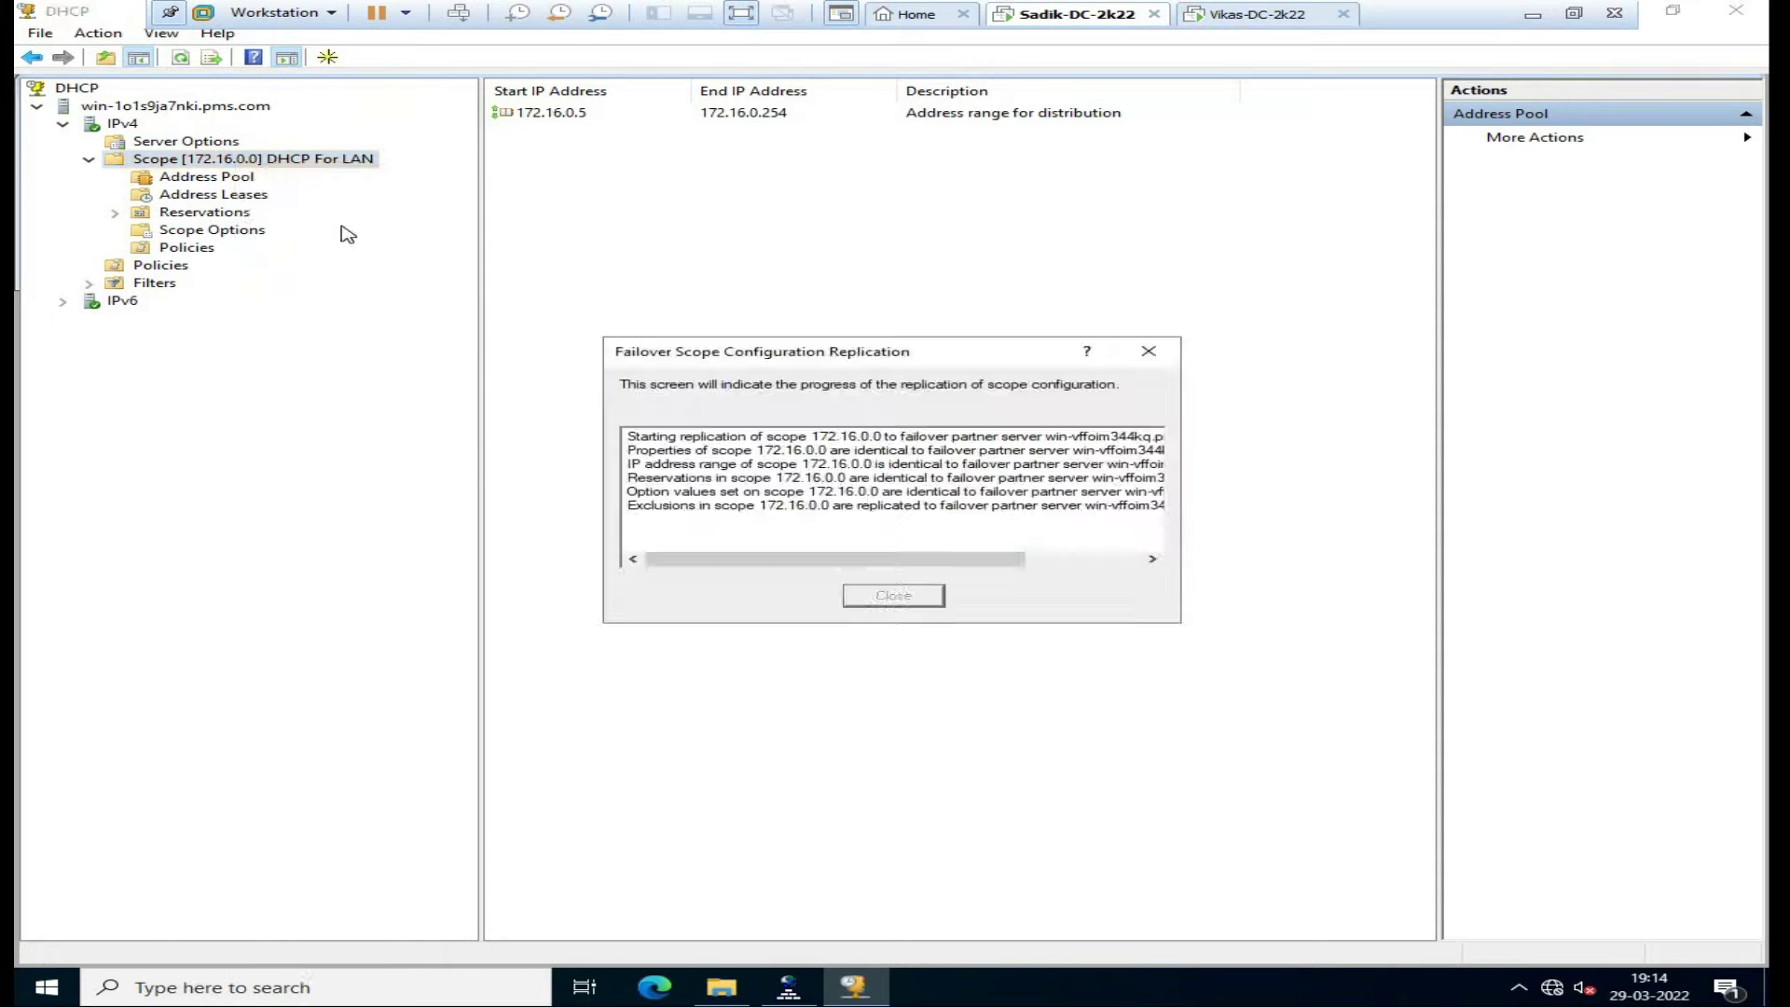
left_click(879, 601)
Step: Refresh the partner's address pool to confirm the exclusion is gone
left_click(1233, 20)
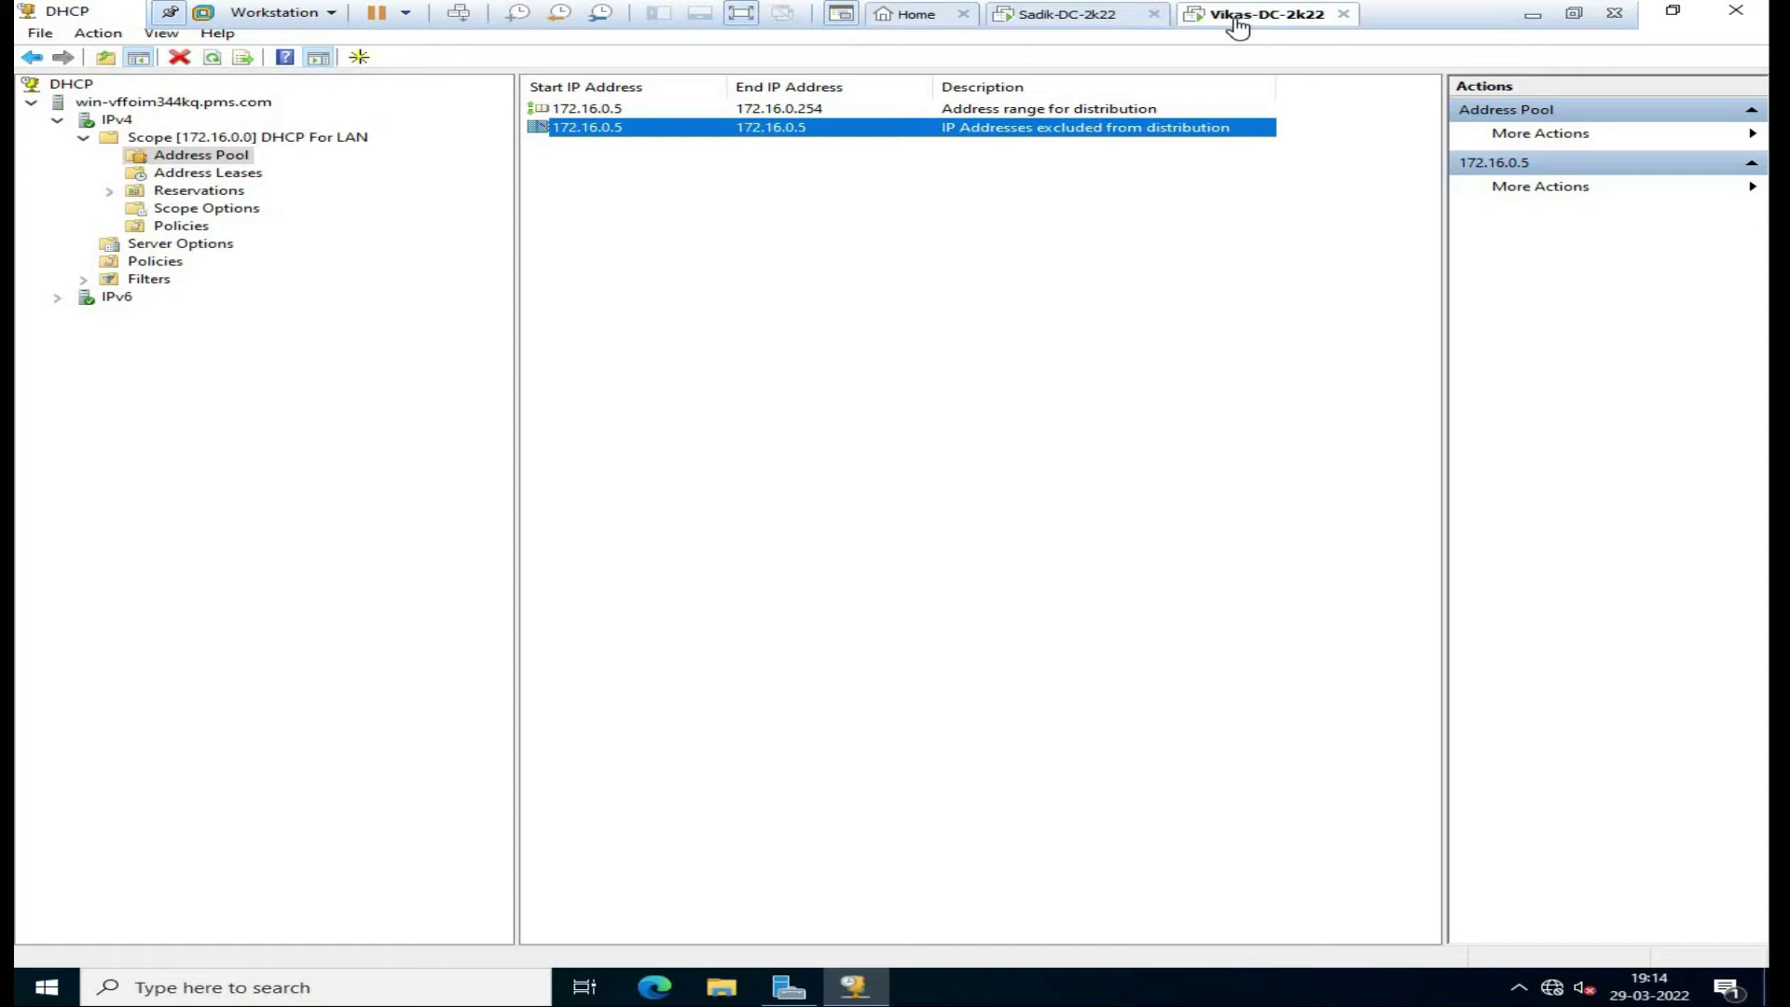
left_click(207, 58)
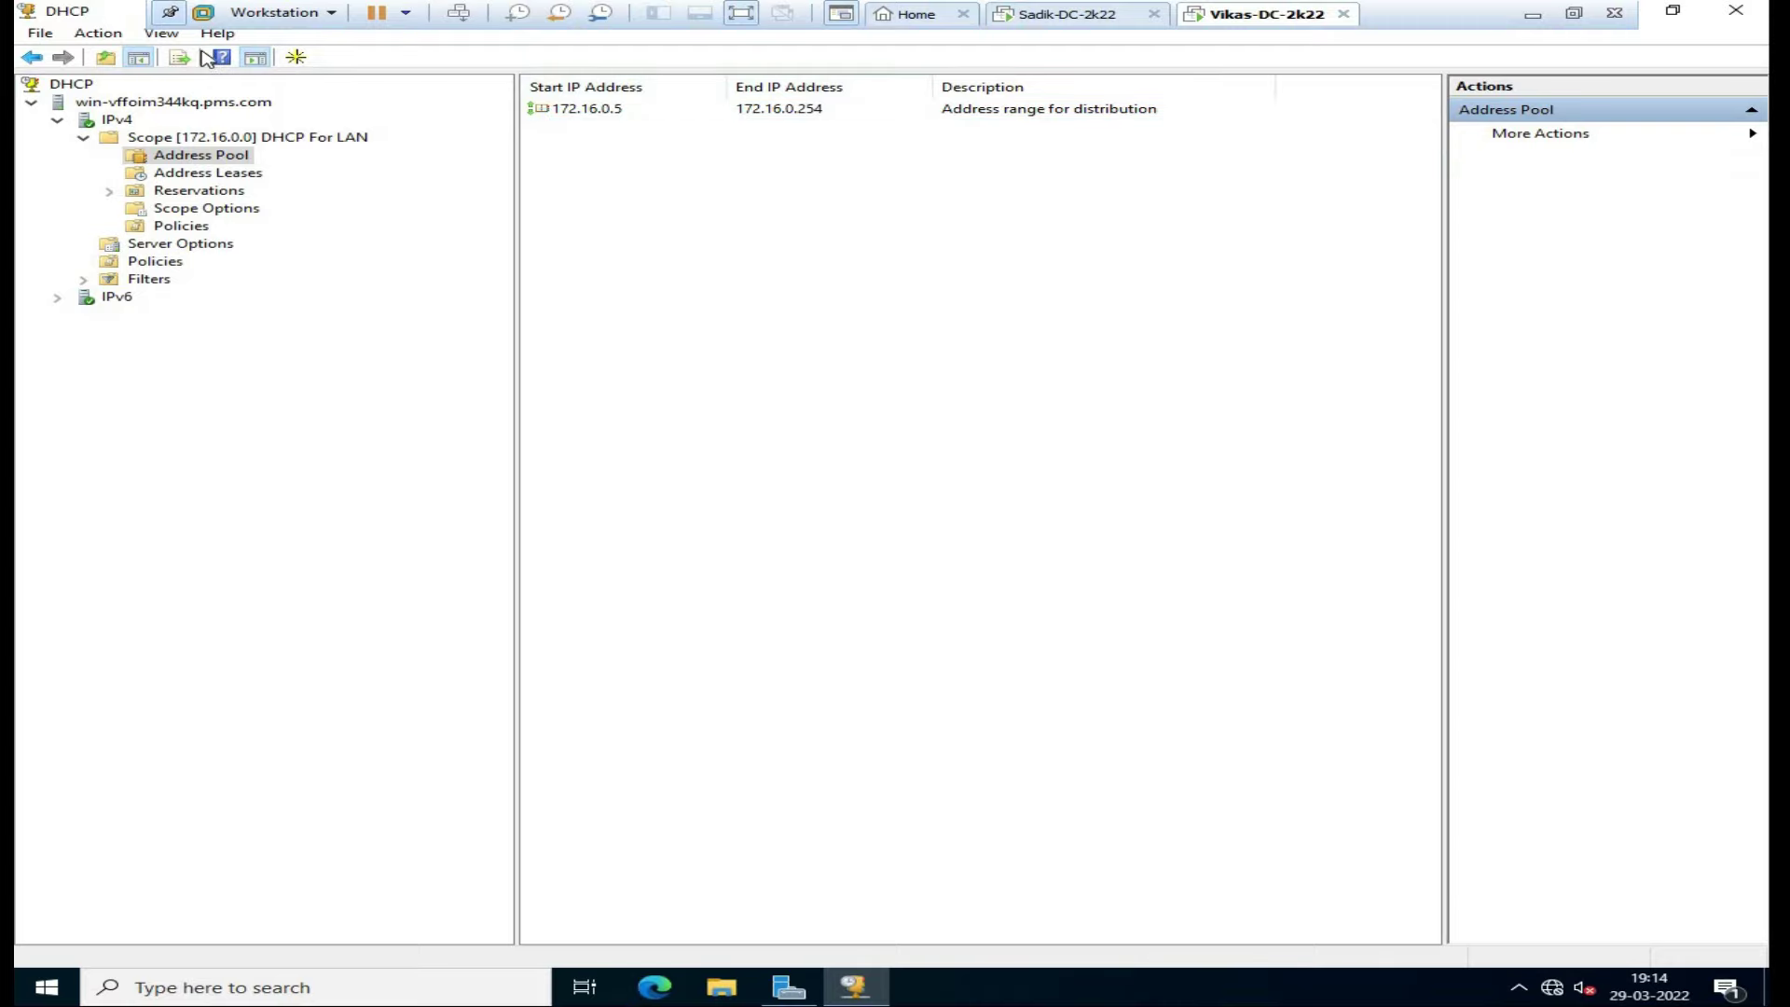
left_click(1082, 18)
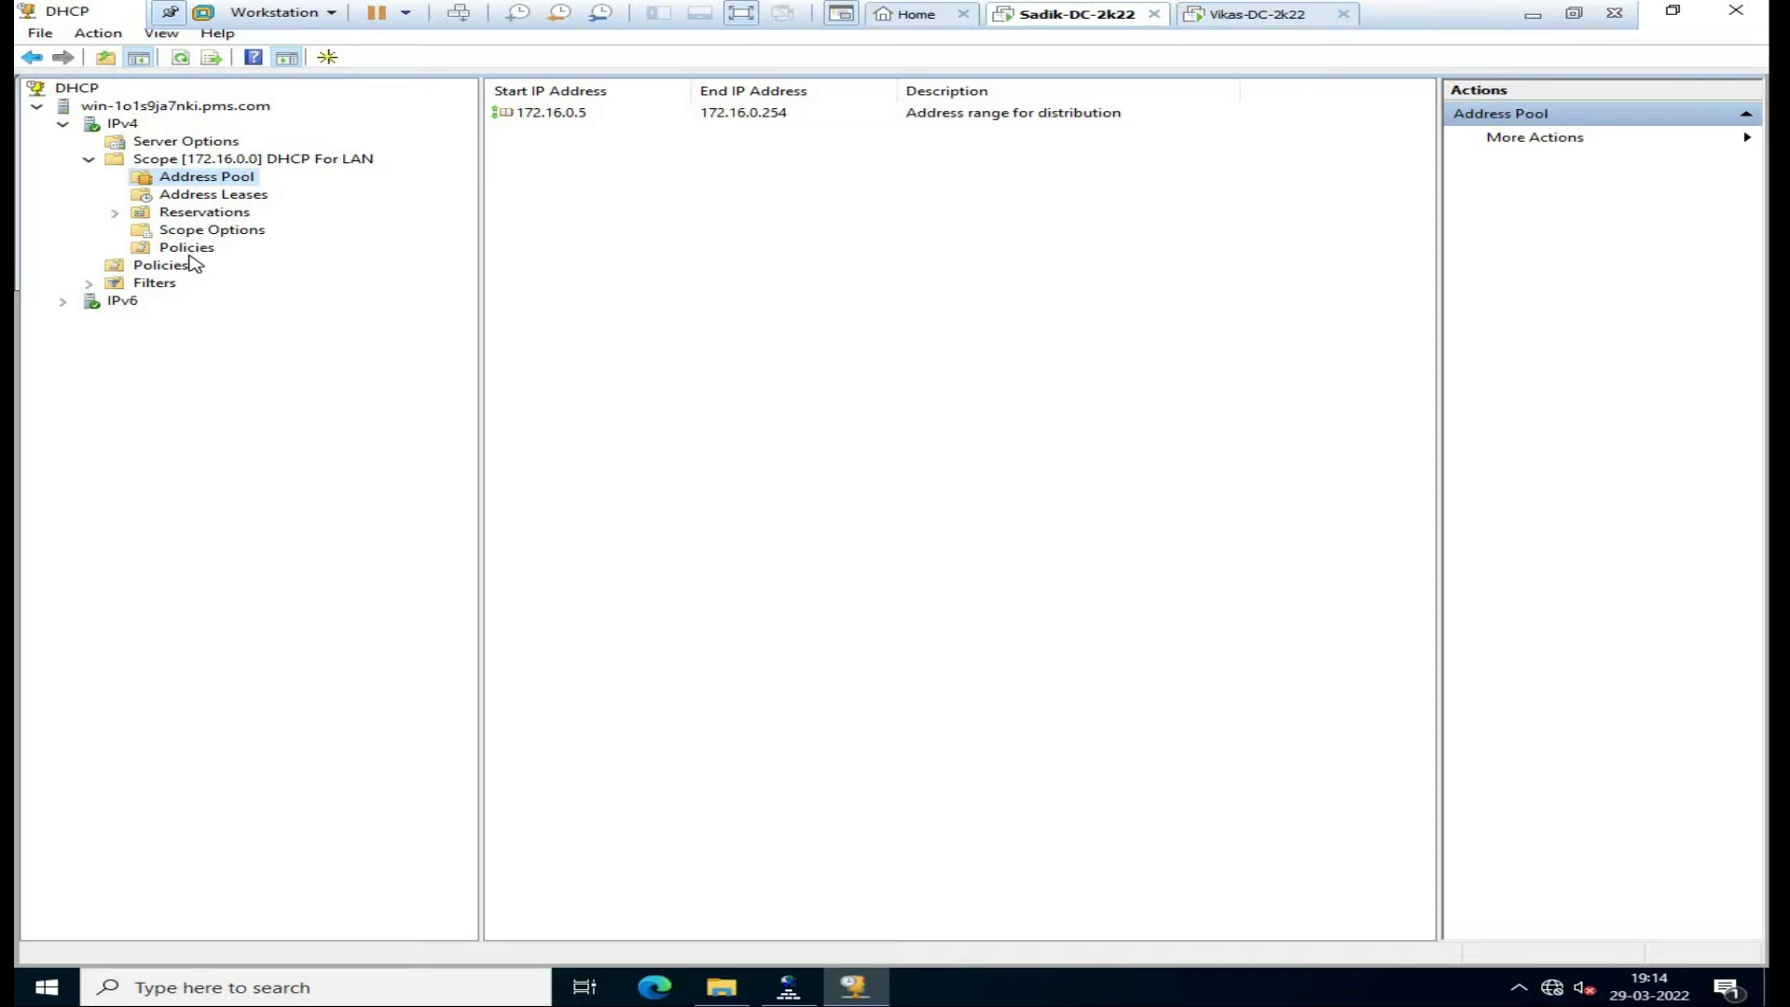
Step: Create a new IPv4 scope named test covering 192.168.0.1–192.168.0.254
right_click(128, 123)
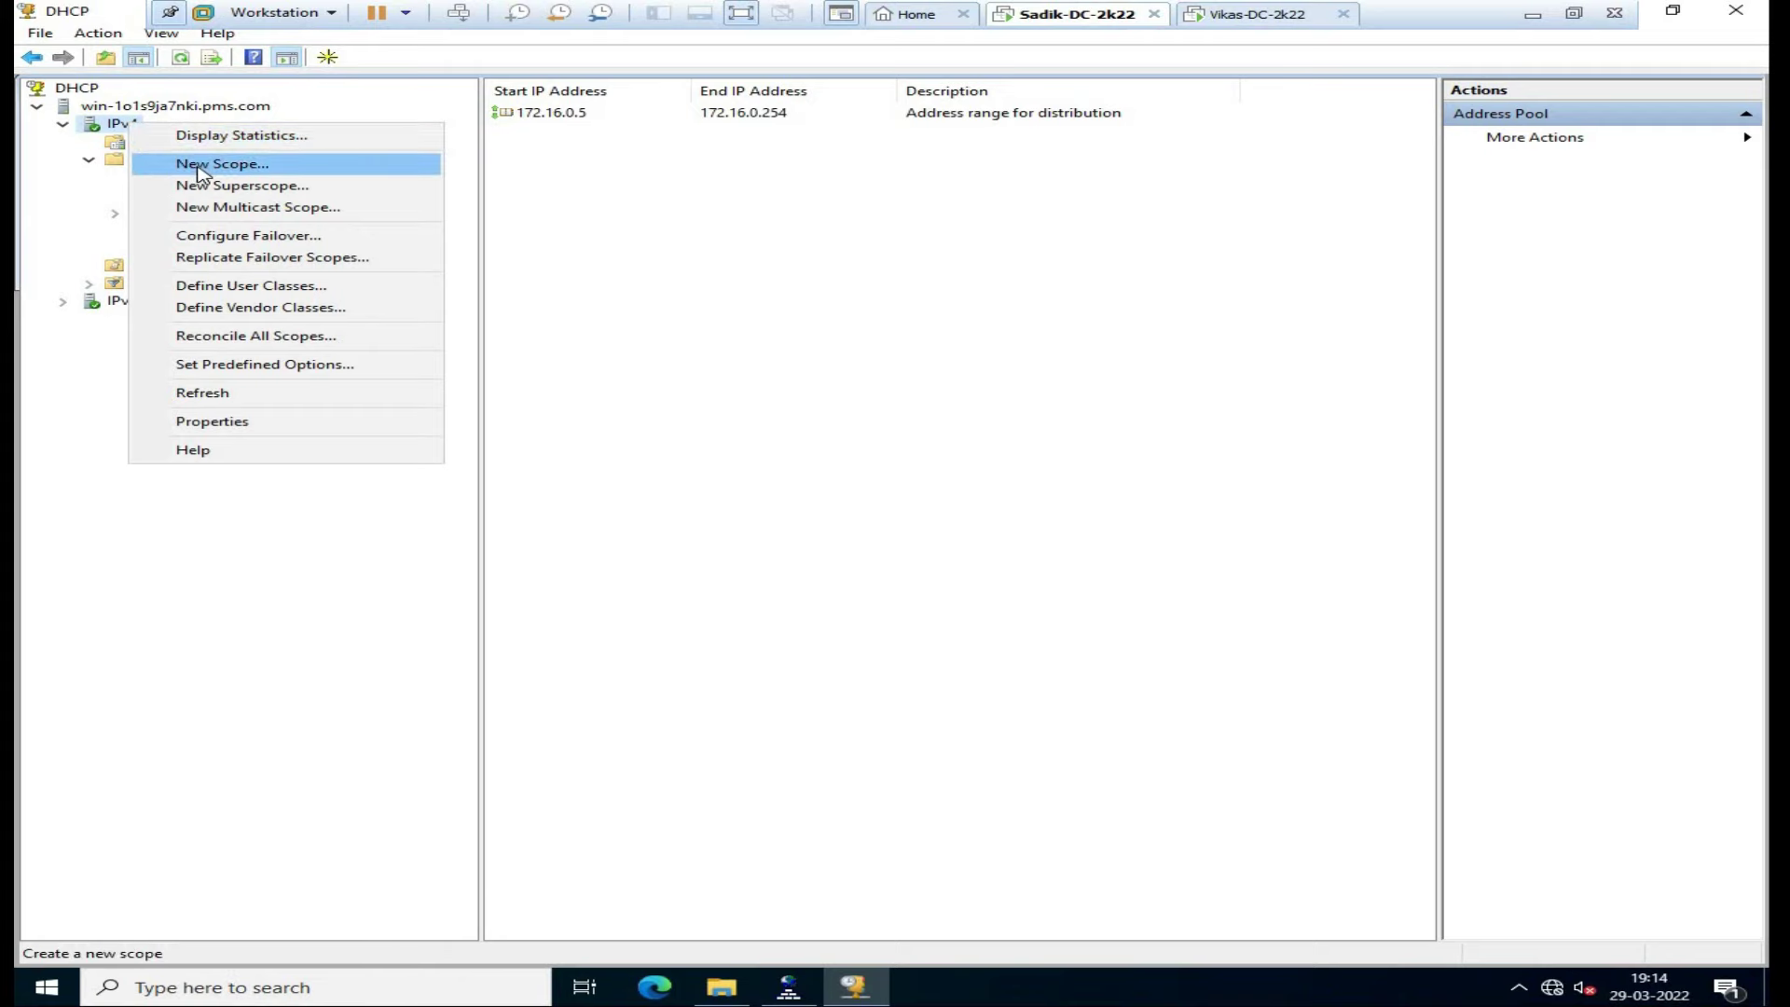
left_click(199, 167)
left_click(1079, 671)
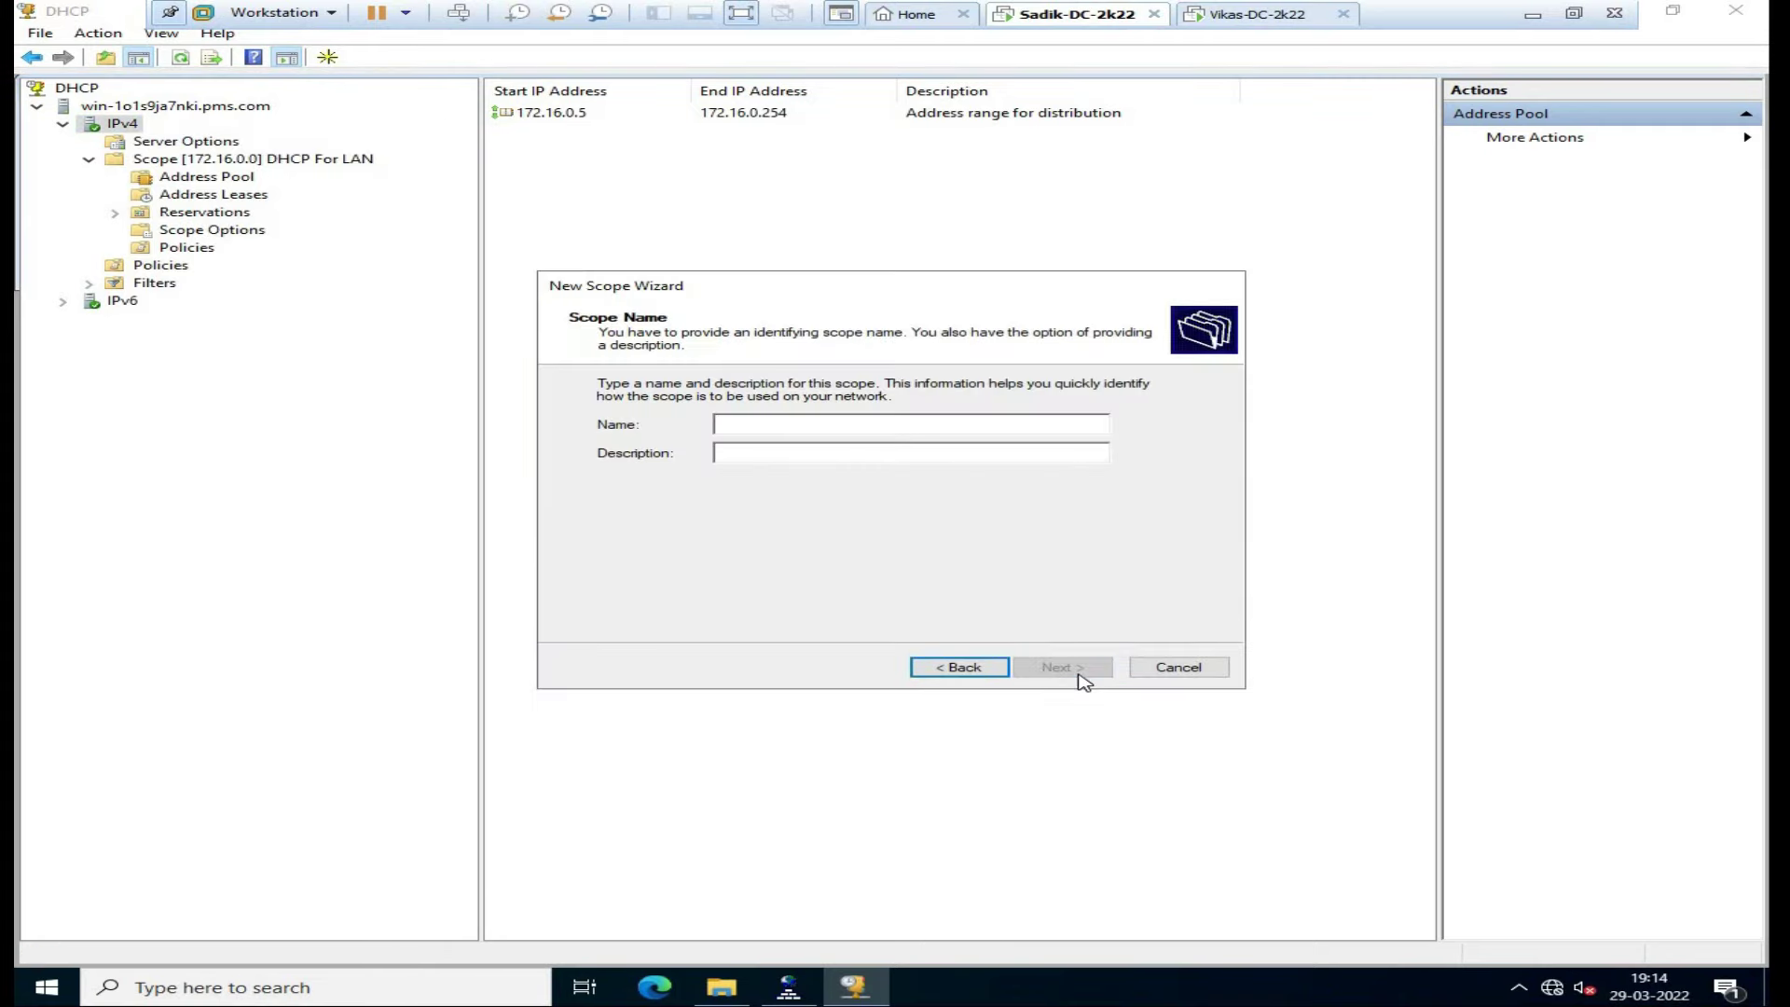
type("test")
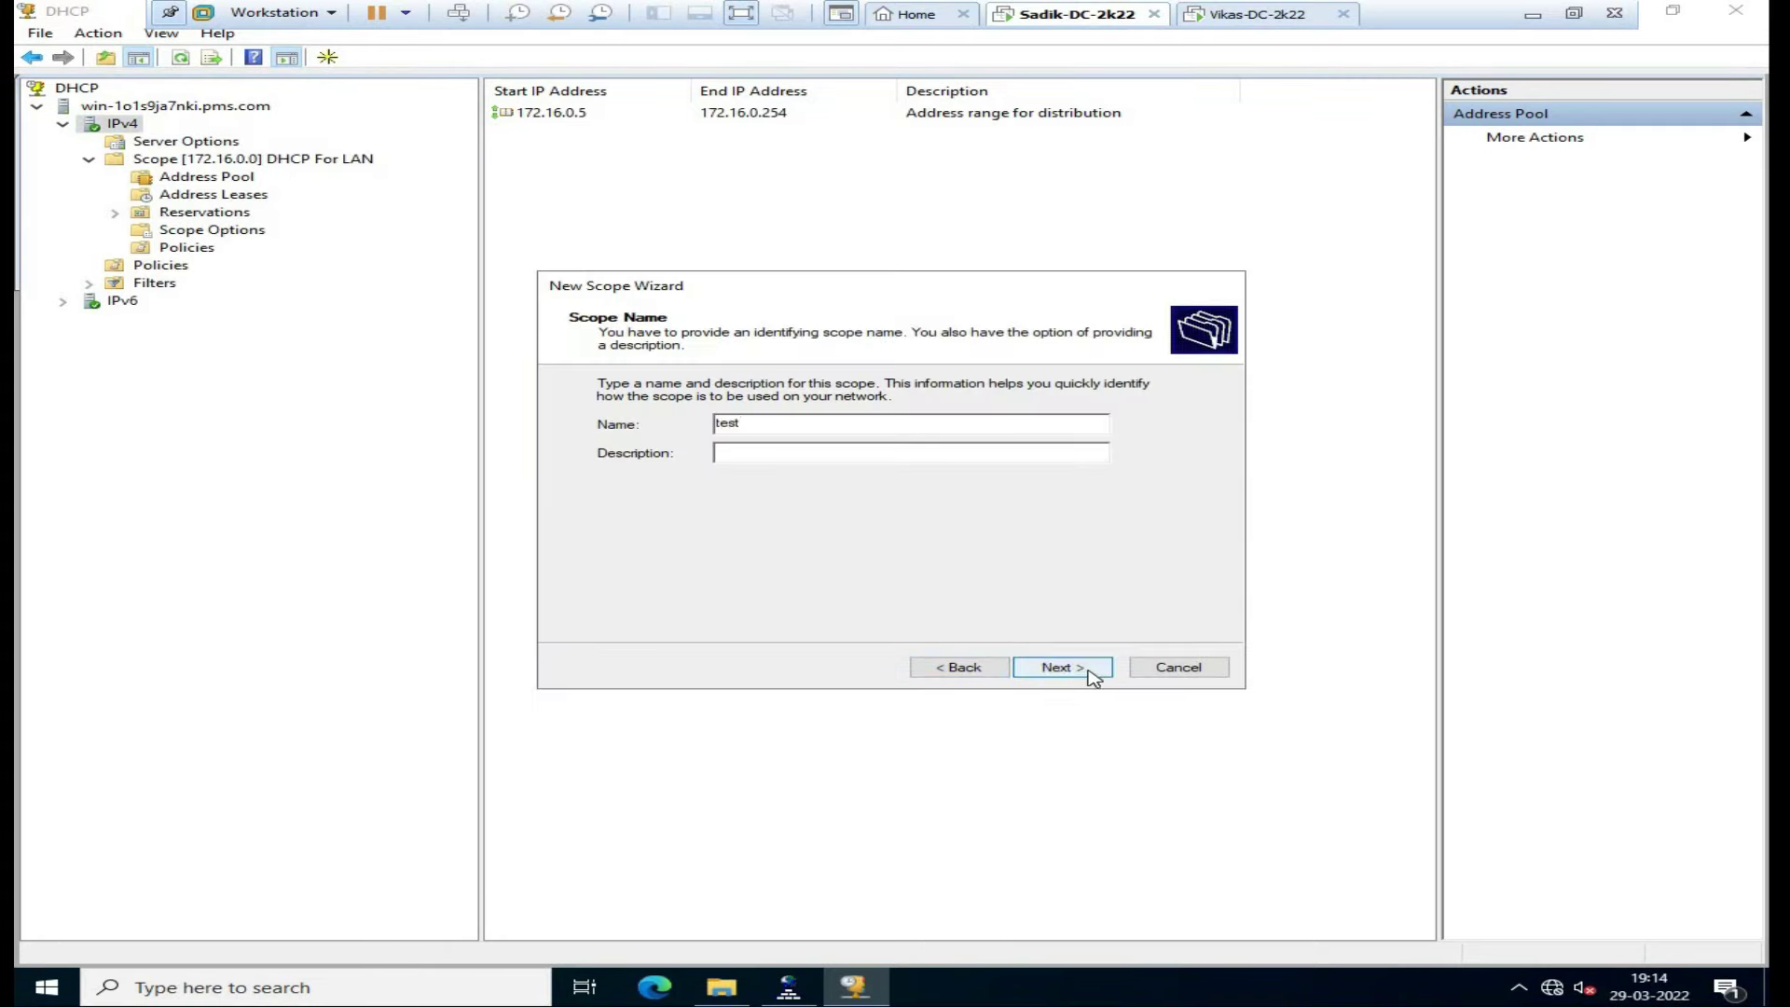
left_click(1083, 671)
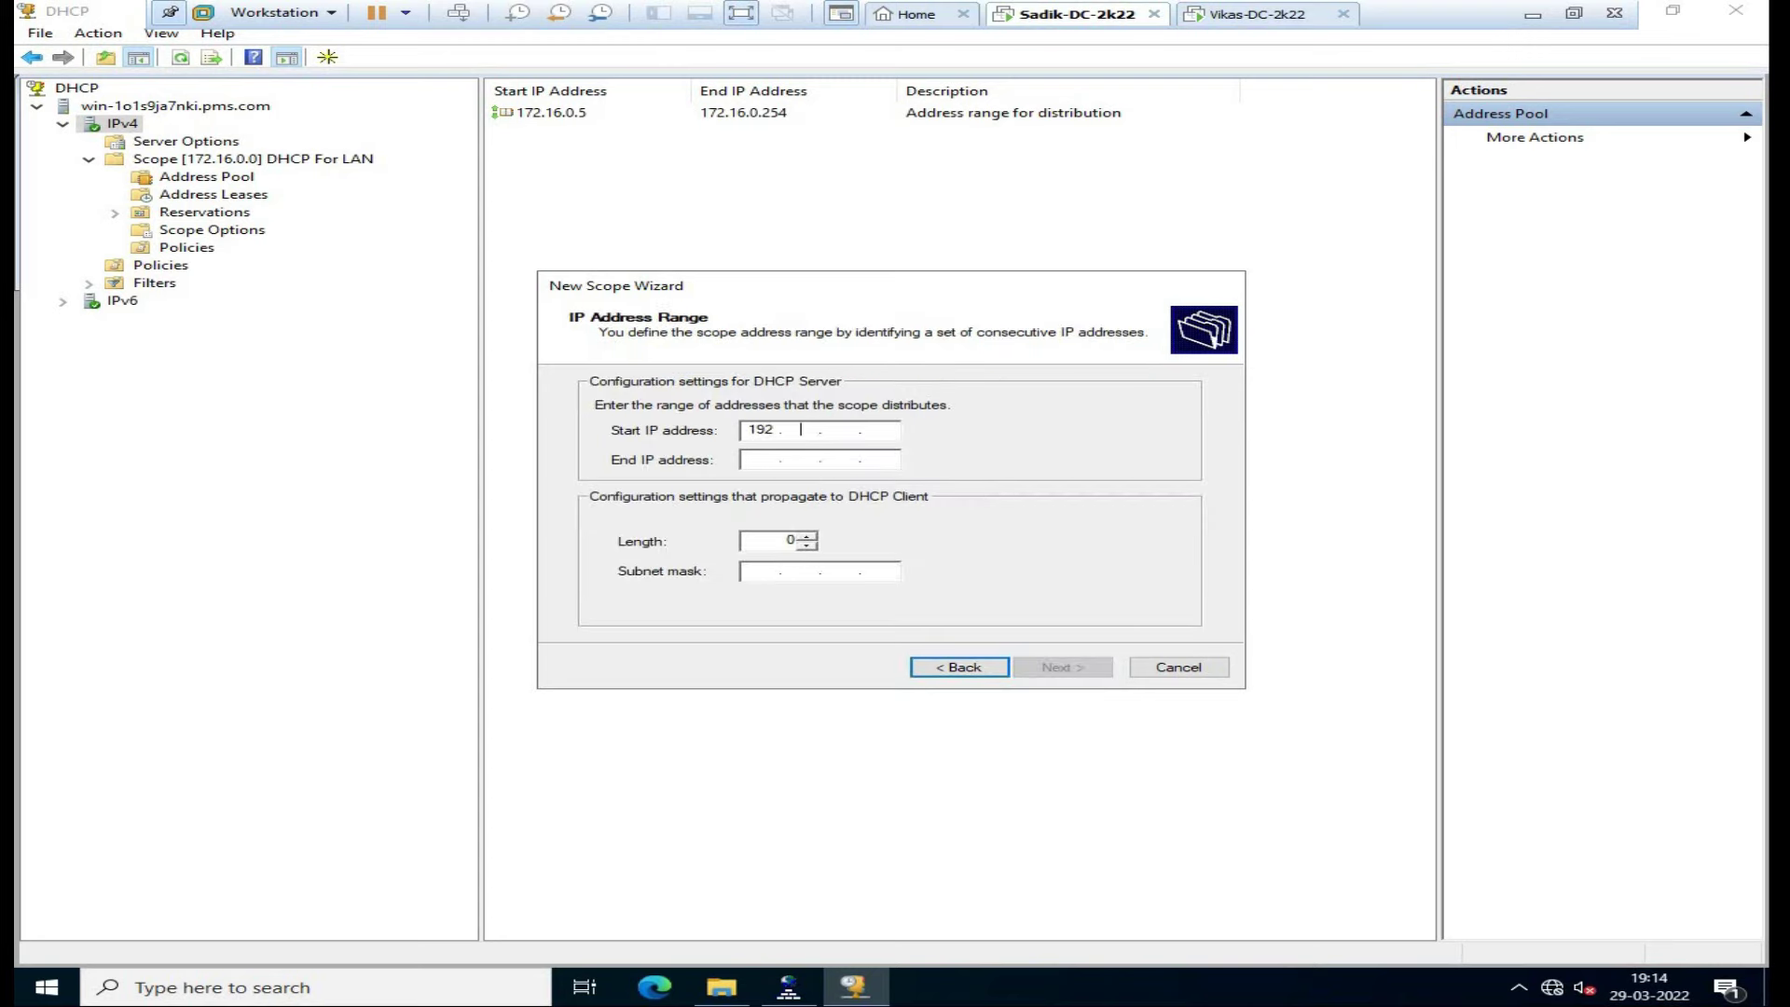
key("Tab")
type("192")
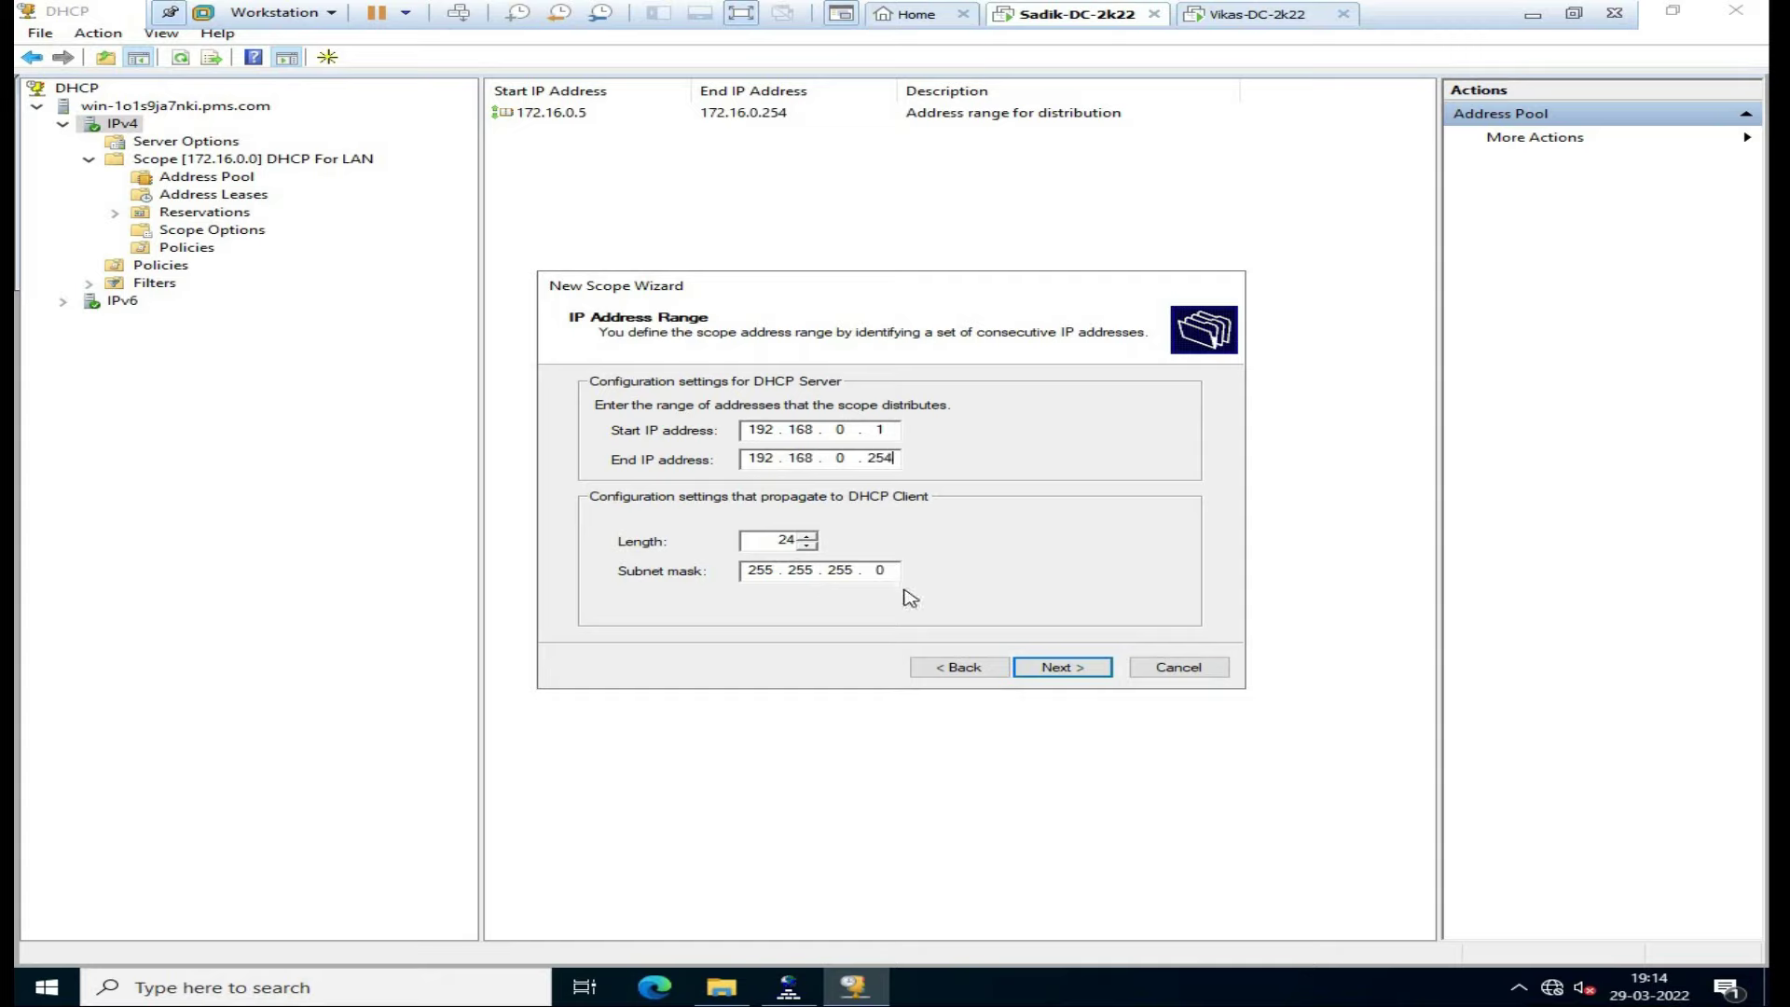
left_click(1081, 669)
Step: Accept the default exclusions, lease and options, finish, and expand the 192.168.0.0 test scope
left_click(1081, 670)
left_click(1081, 670)
left_click(1083, 671)
left_click(1084, 671)
left_click(1084, 672)
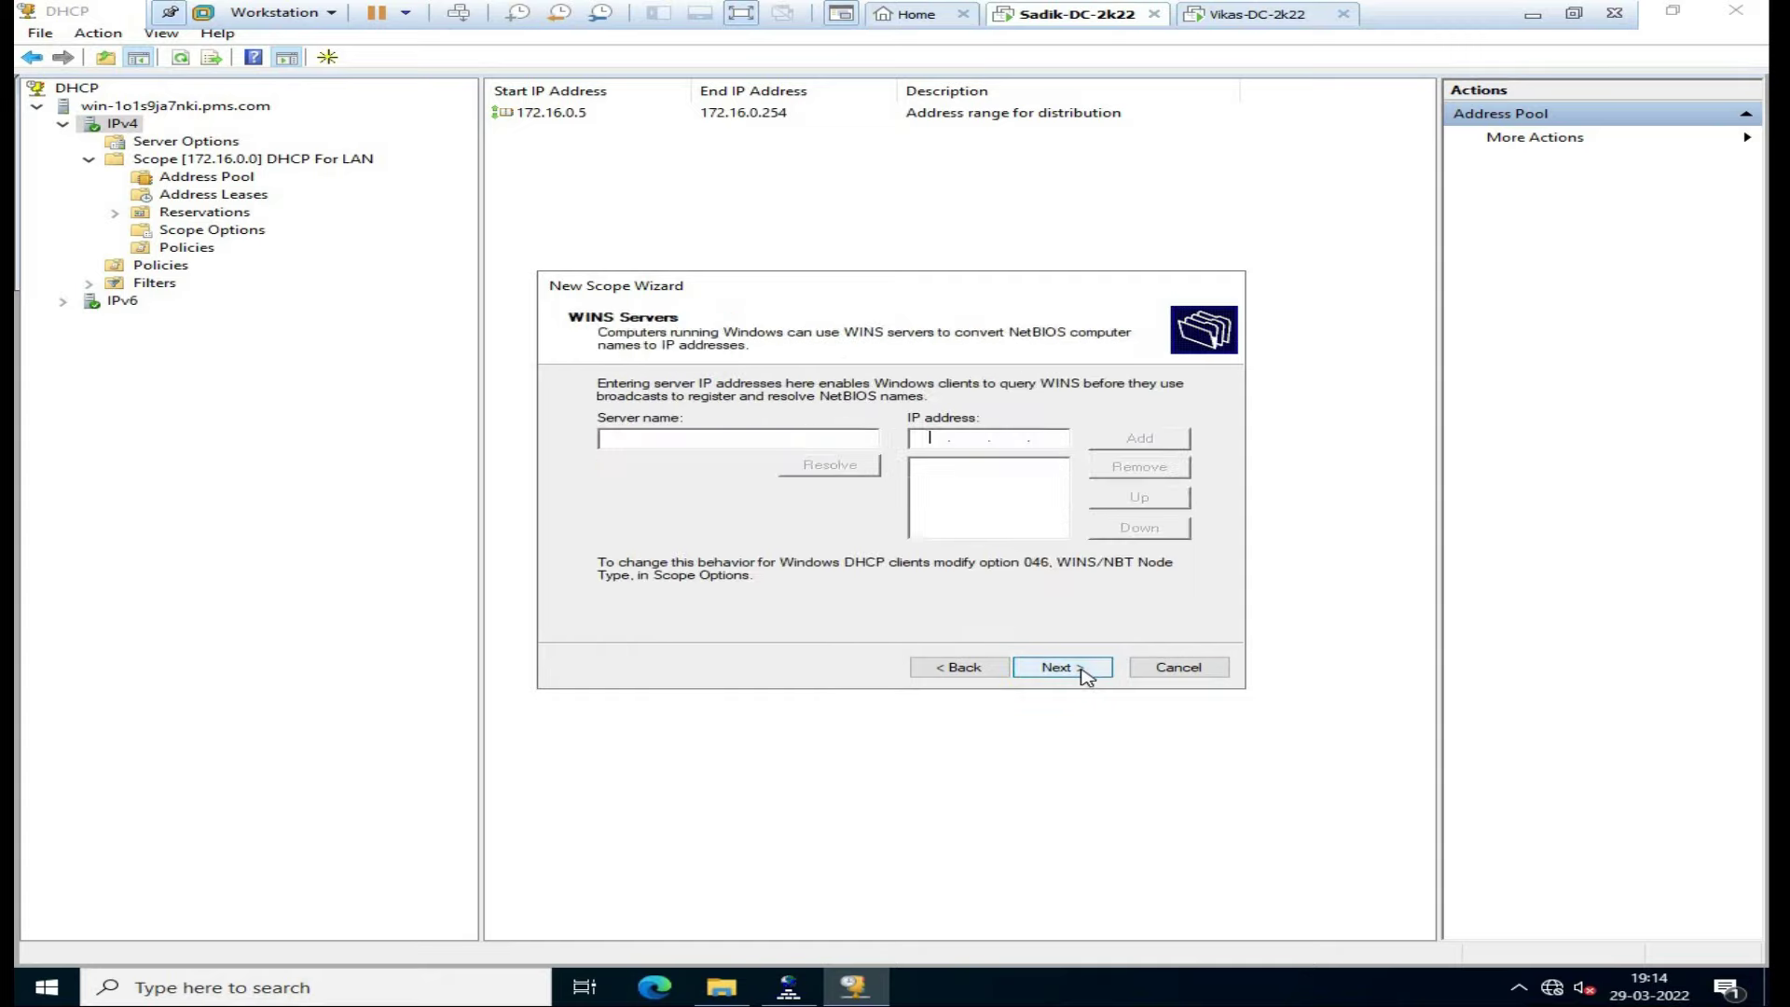
left_click(1083, 671)
left_click(1083, 671)
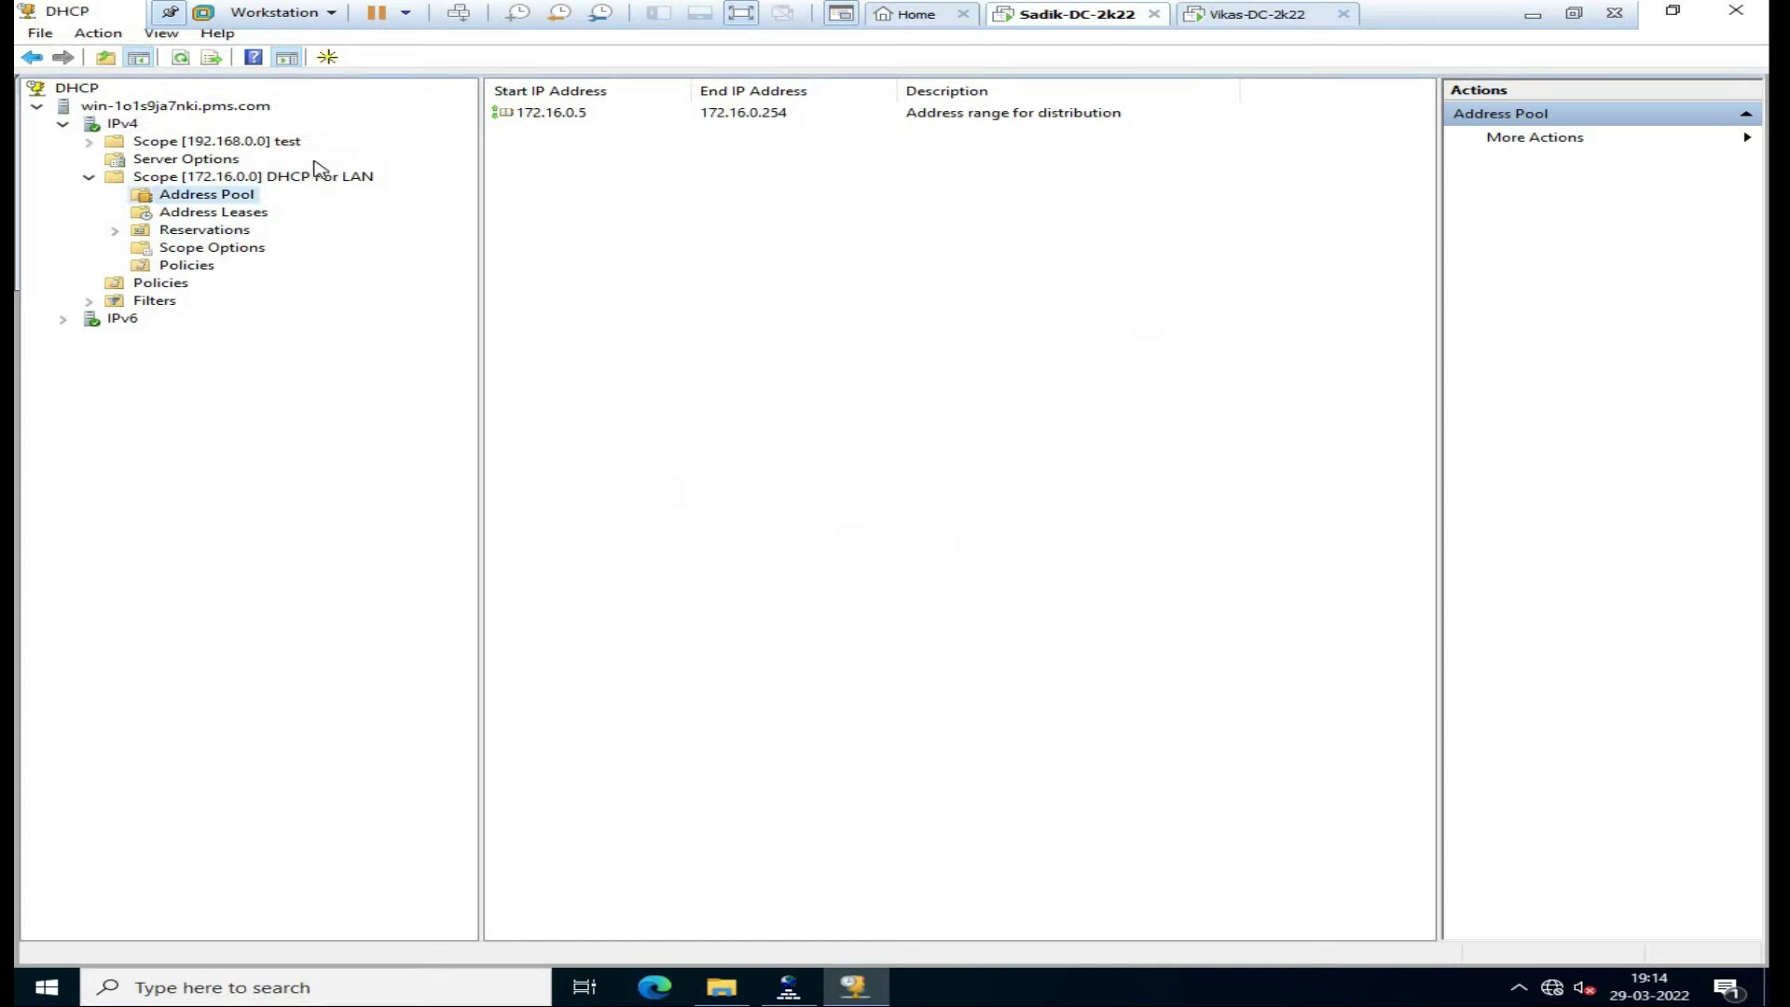
double_click(289, 142)
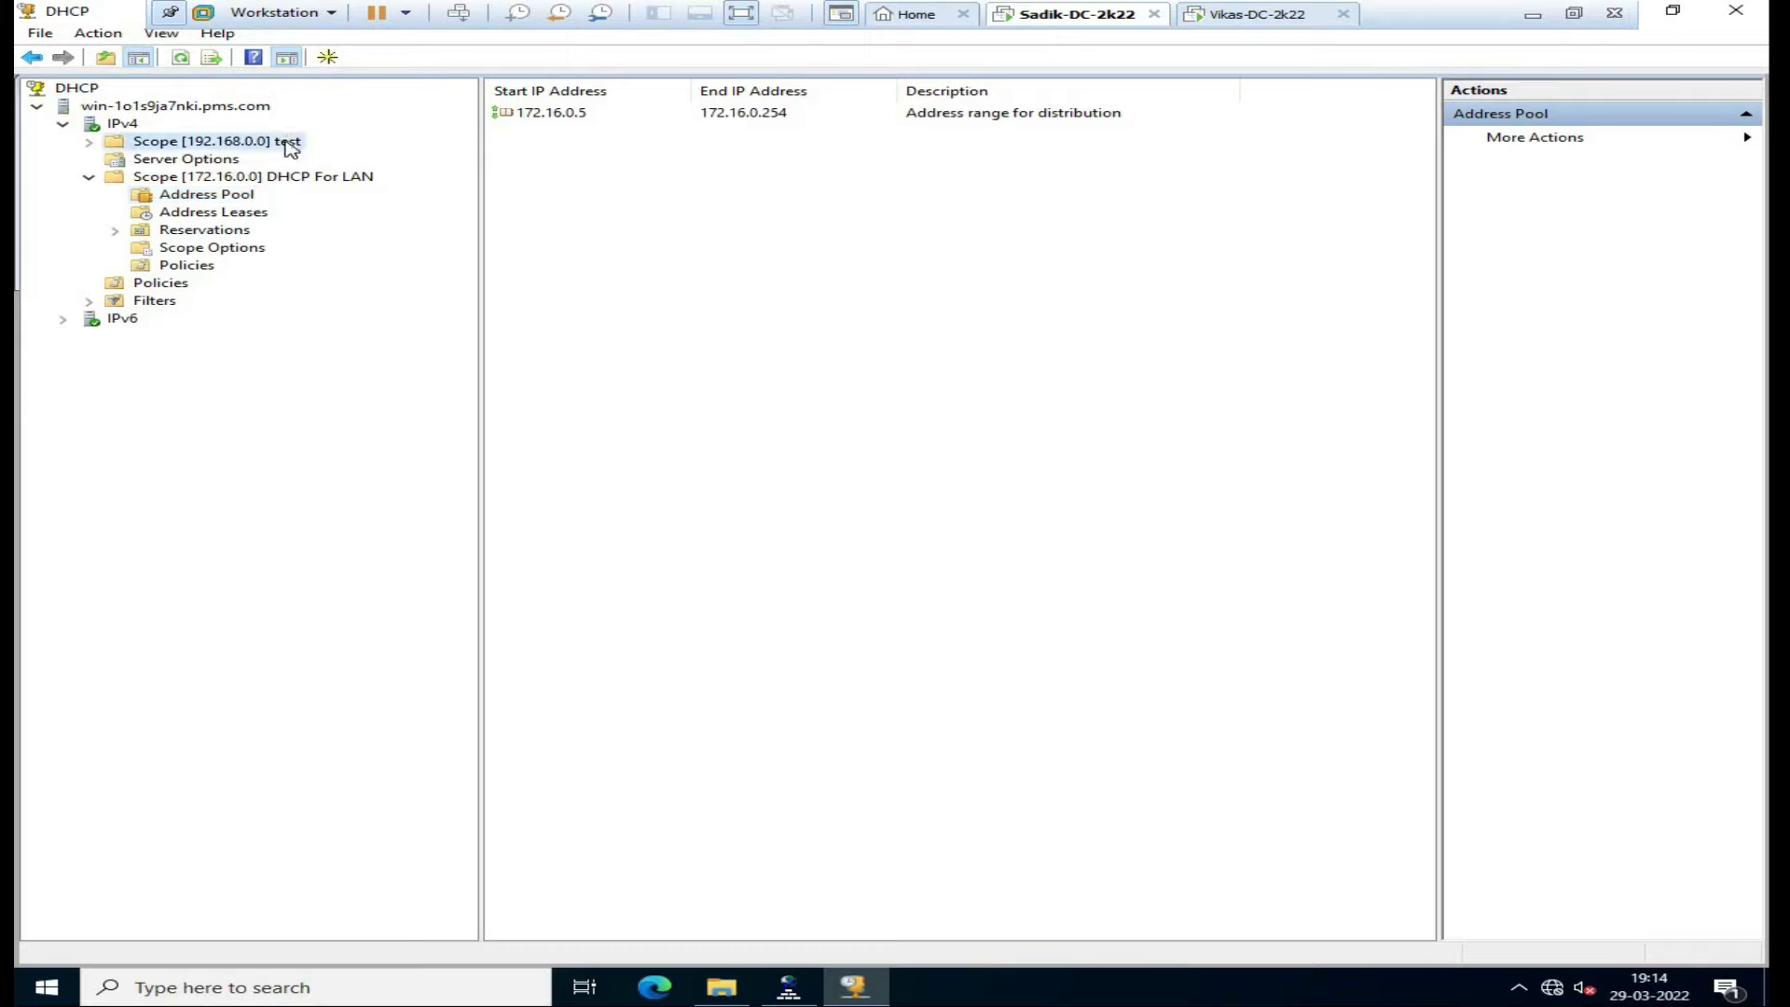
Step: Refresh the partner server to confirm the test scope exists only on the first server
left_click(1265, 15)
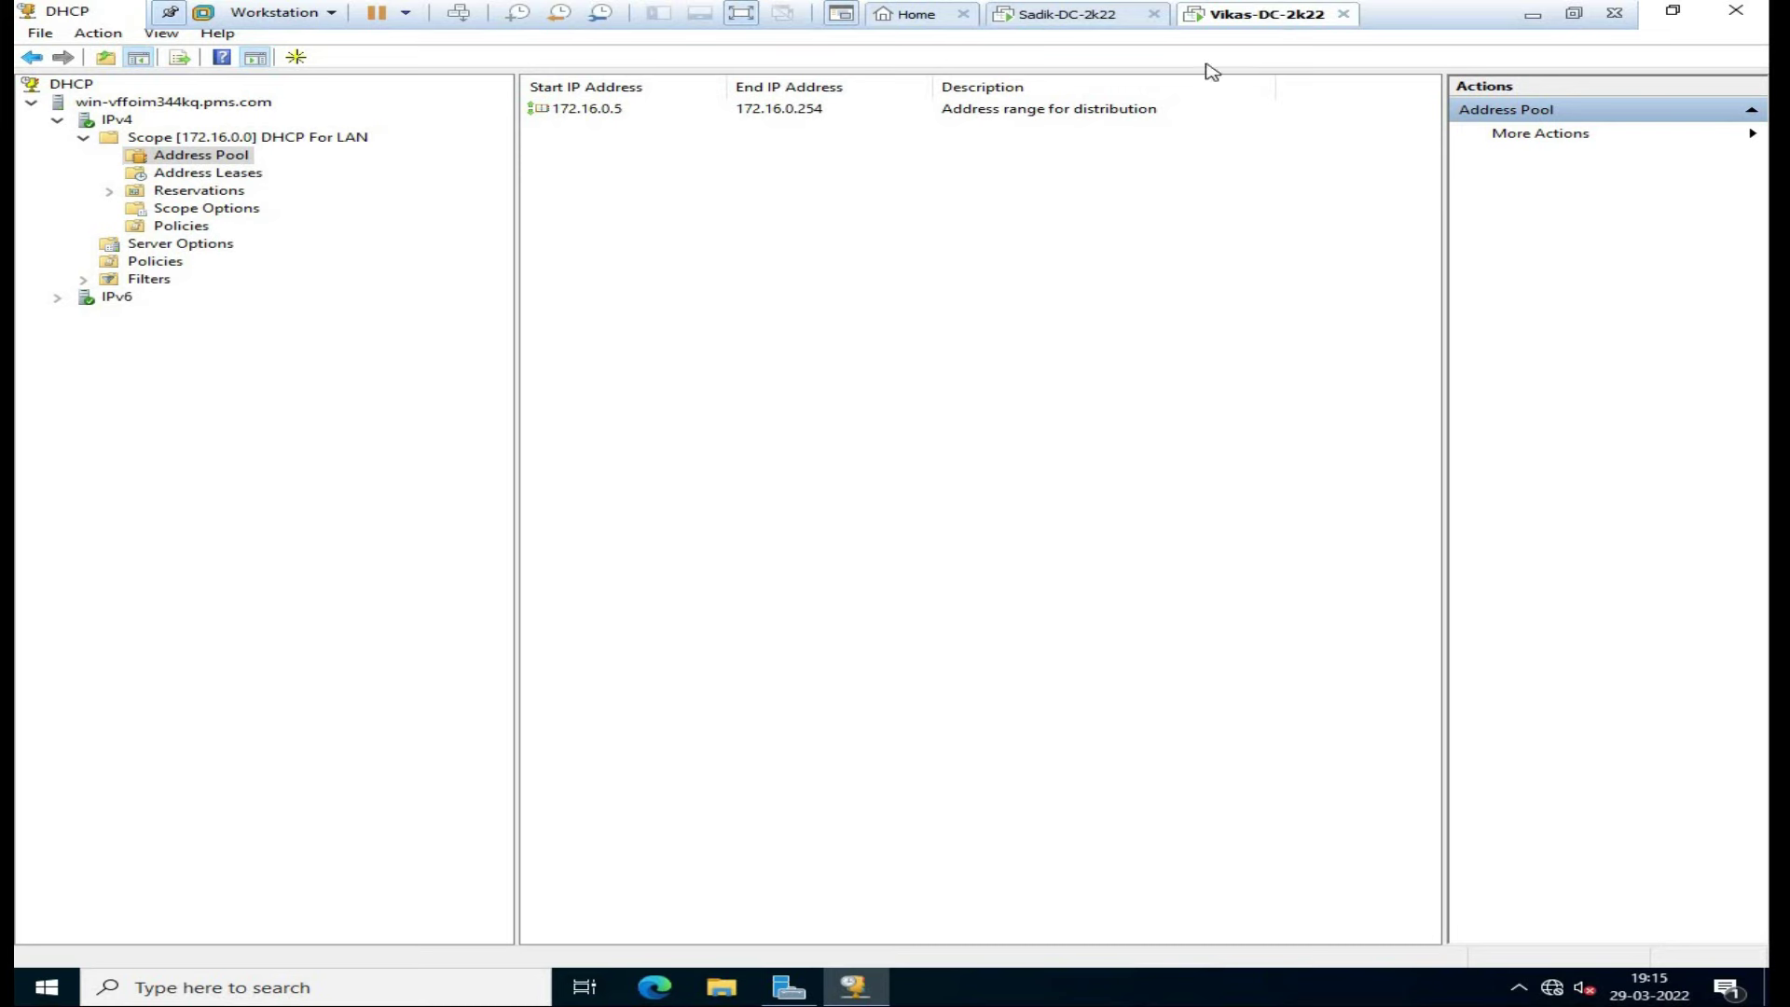
left_click(147, 102)
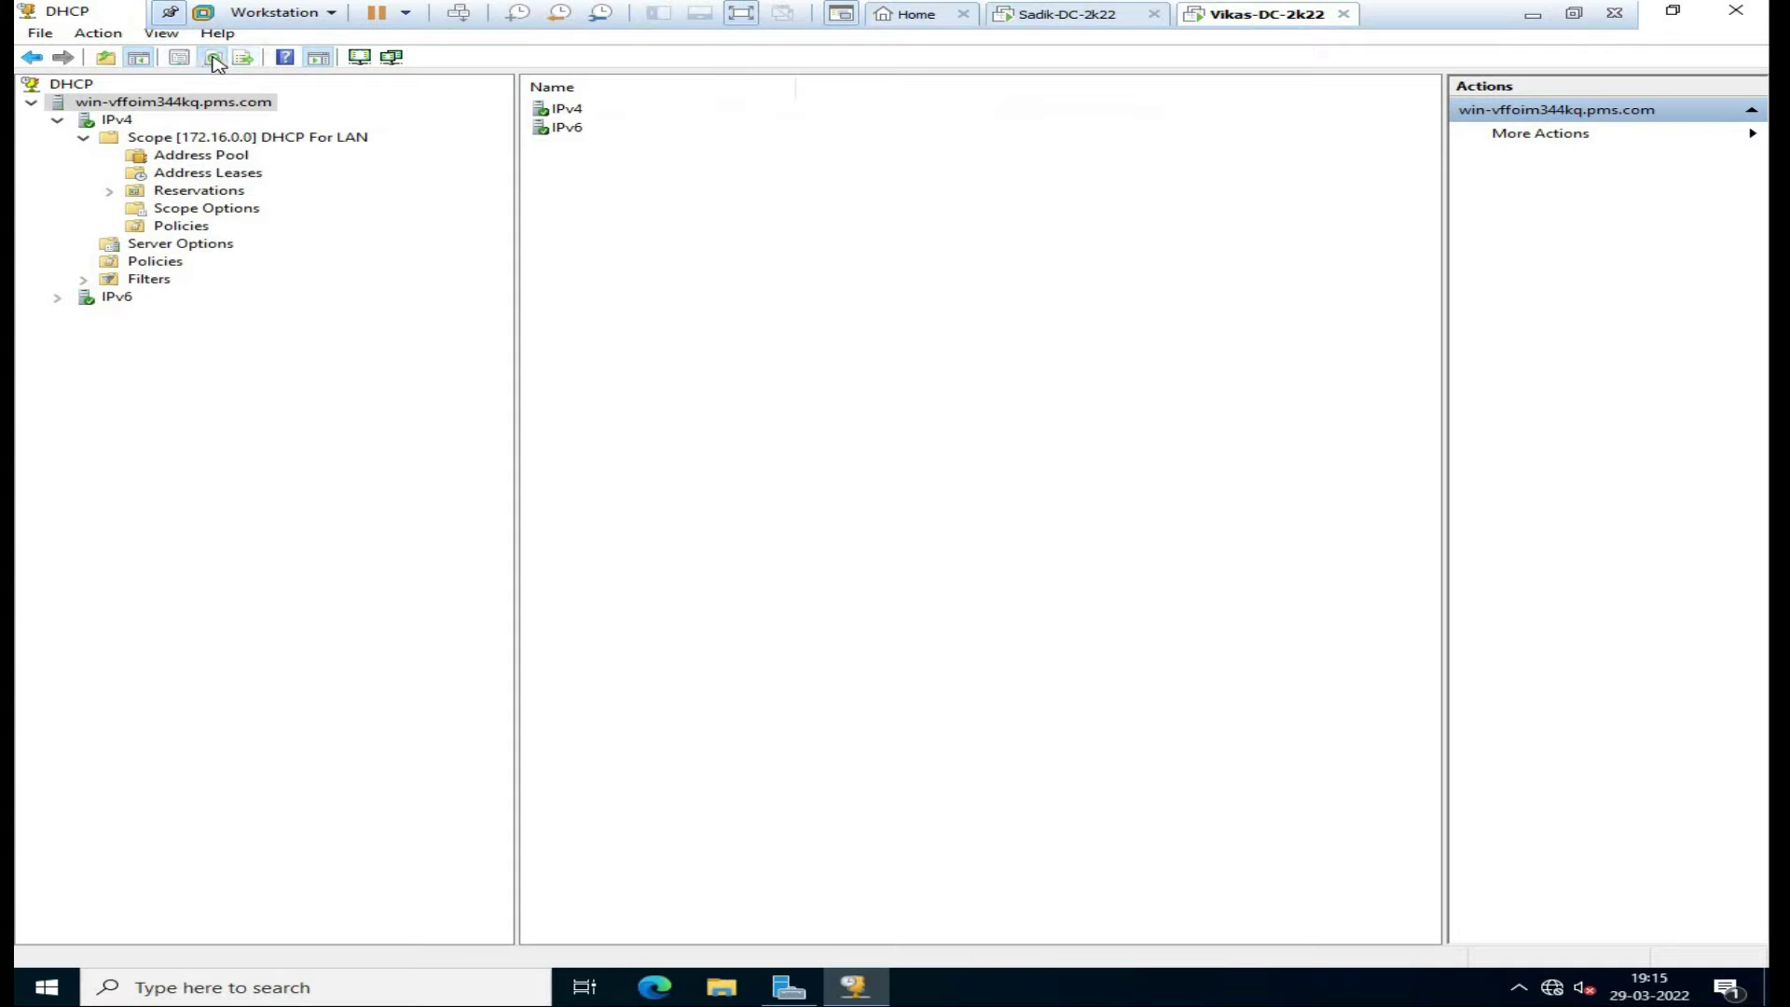
left_click(212, 58)
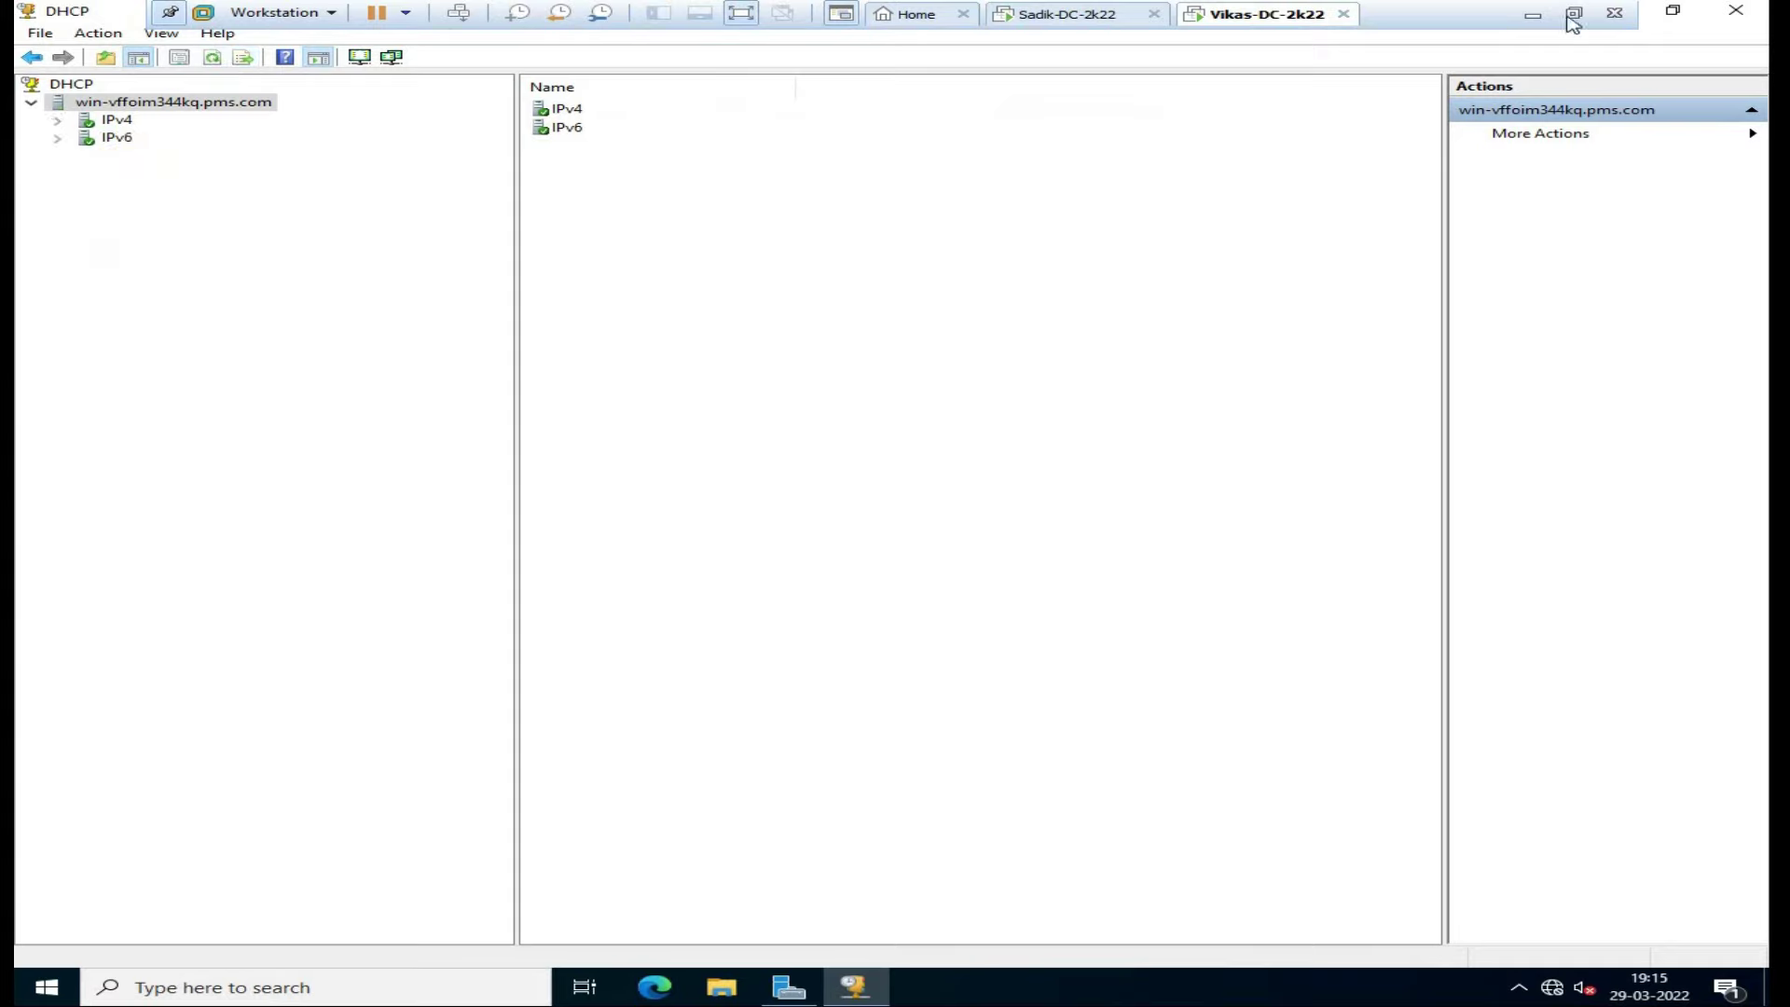
double_click(120, 124)
left_click(1048, 26)
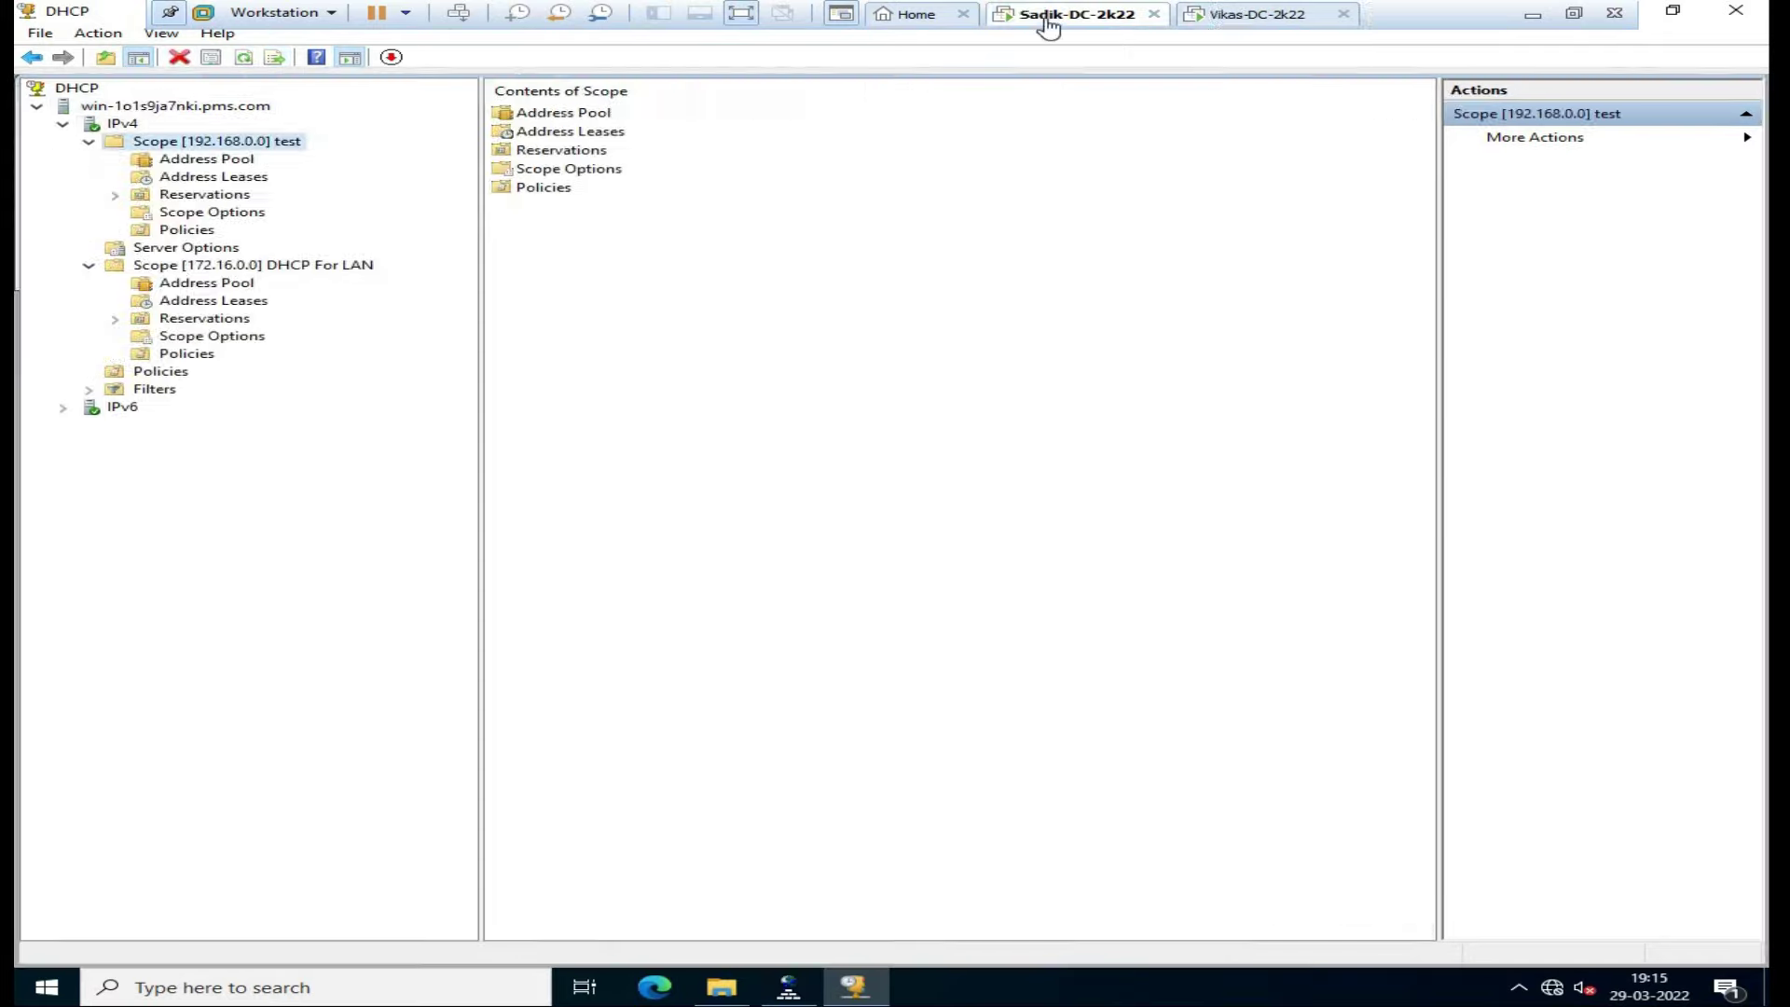
right_click(250, 142)
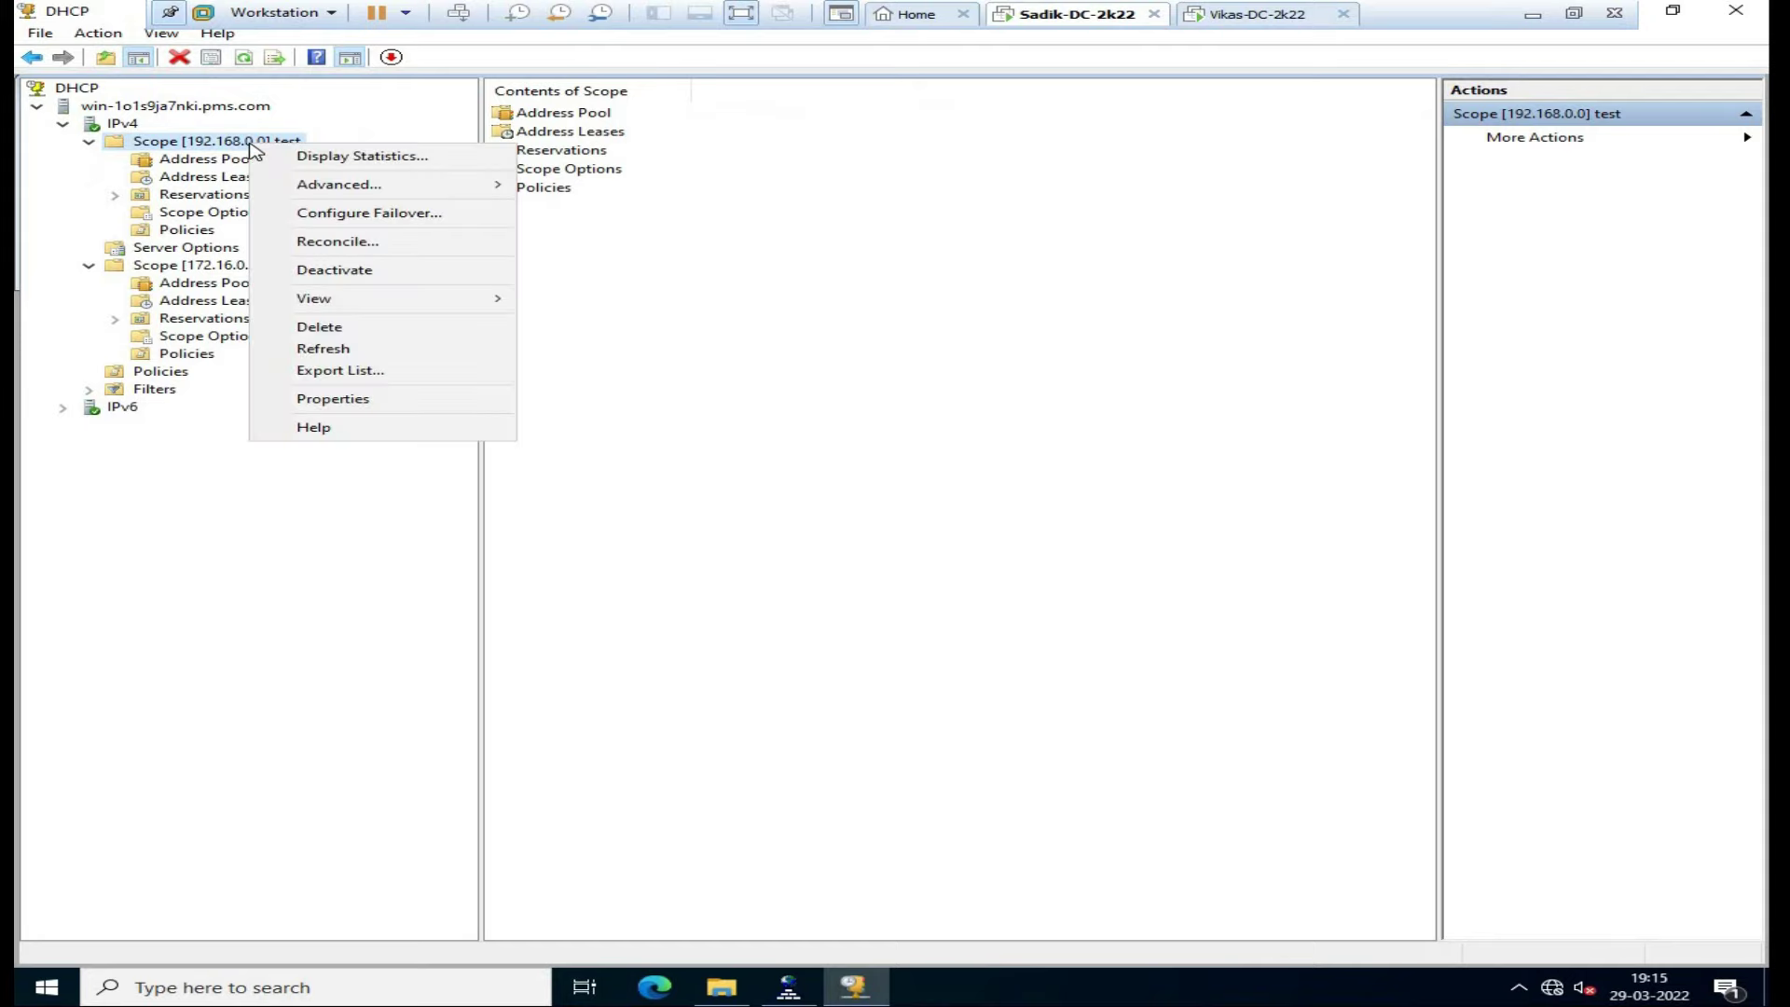